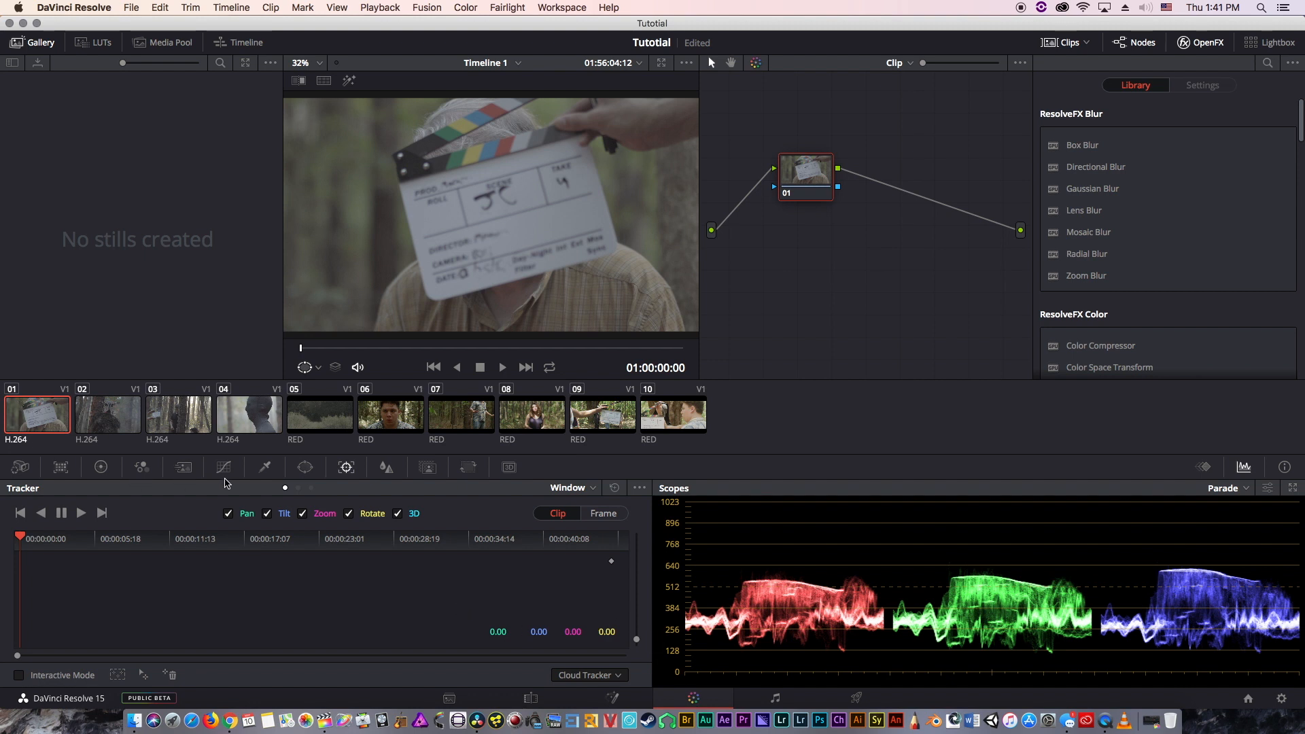
# - Move the first clip's playhead to the man's face at 01:00:20:01 and show the primary color wheels
pyautogui.click(360, 347)
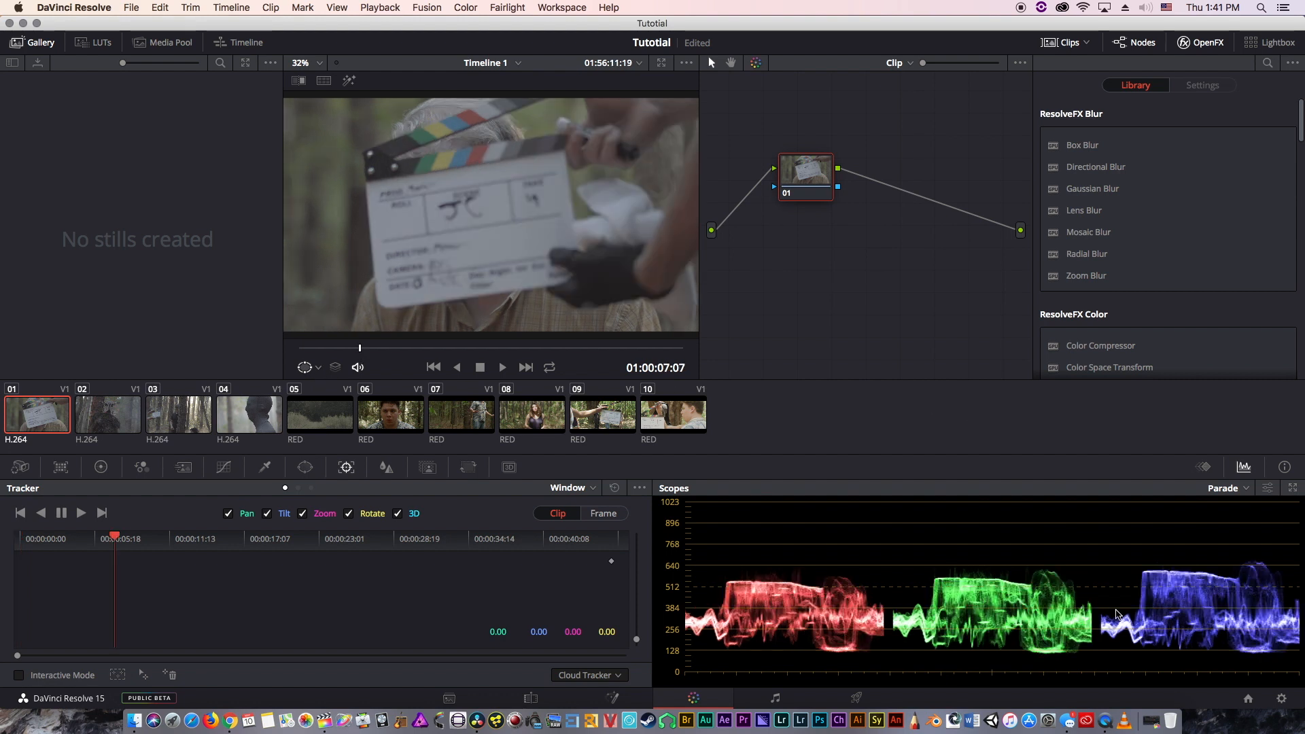
pyautogui.click(464, 348)
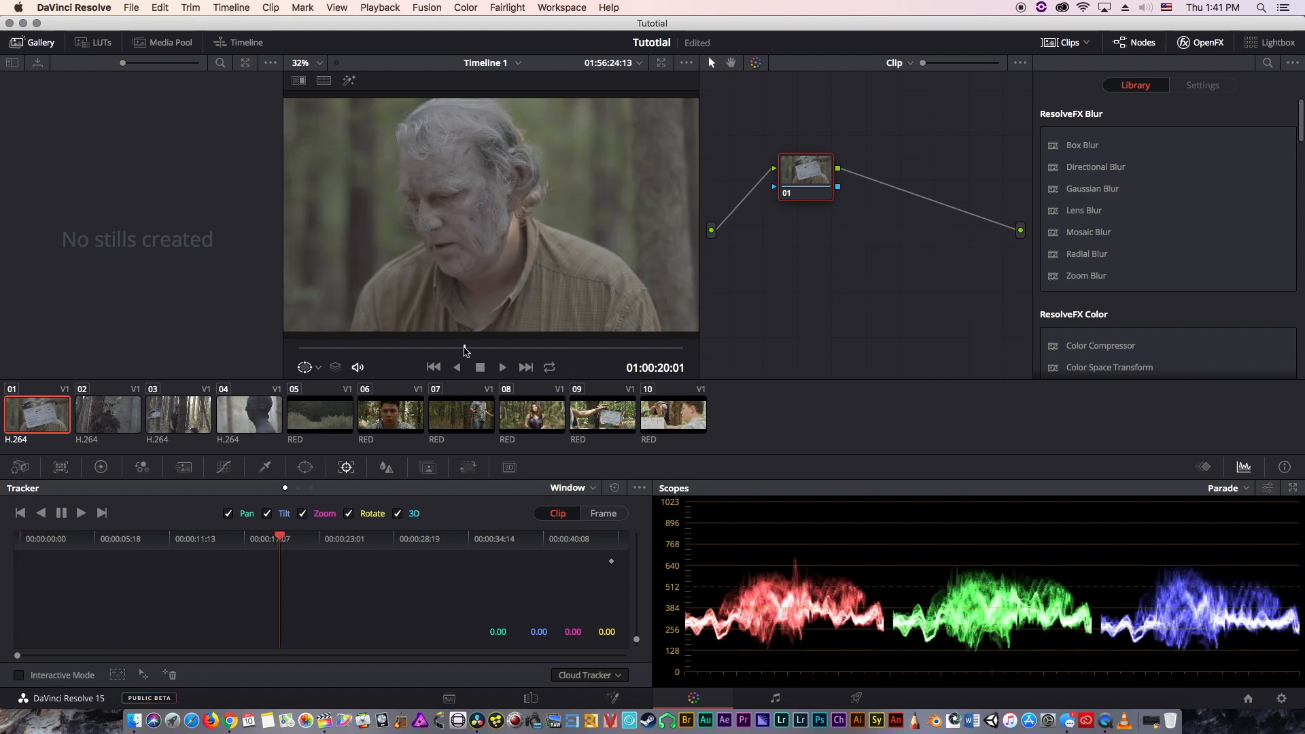
pyautogui.click(99, 469)
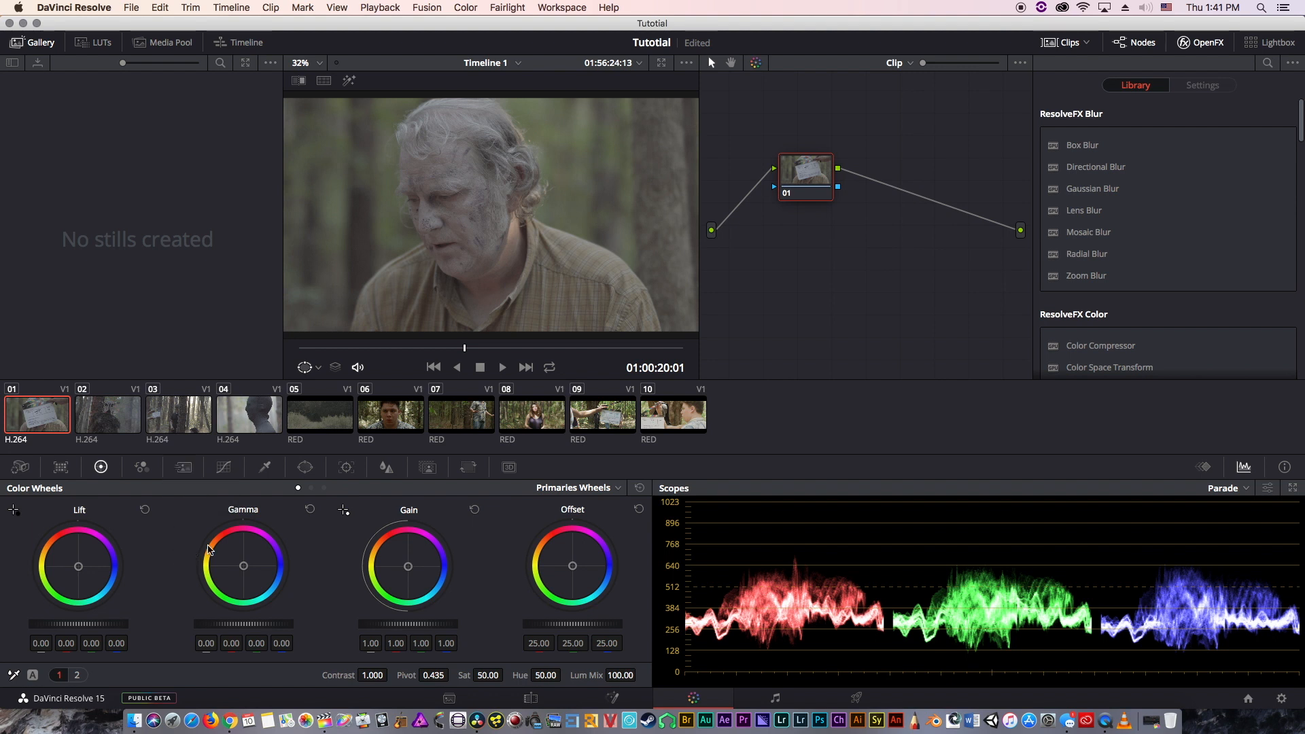
# - Switch the node graph to timeline level and return it to clip level
pyautogui.click(894, 63)
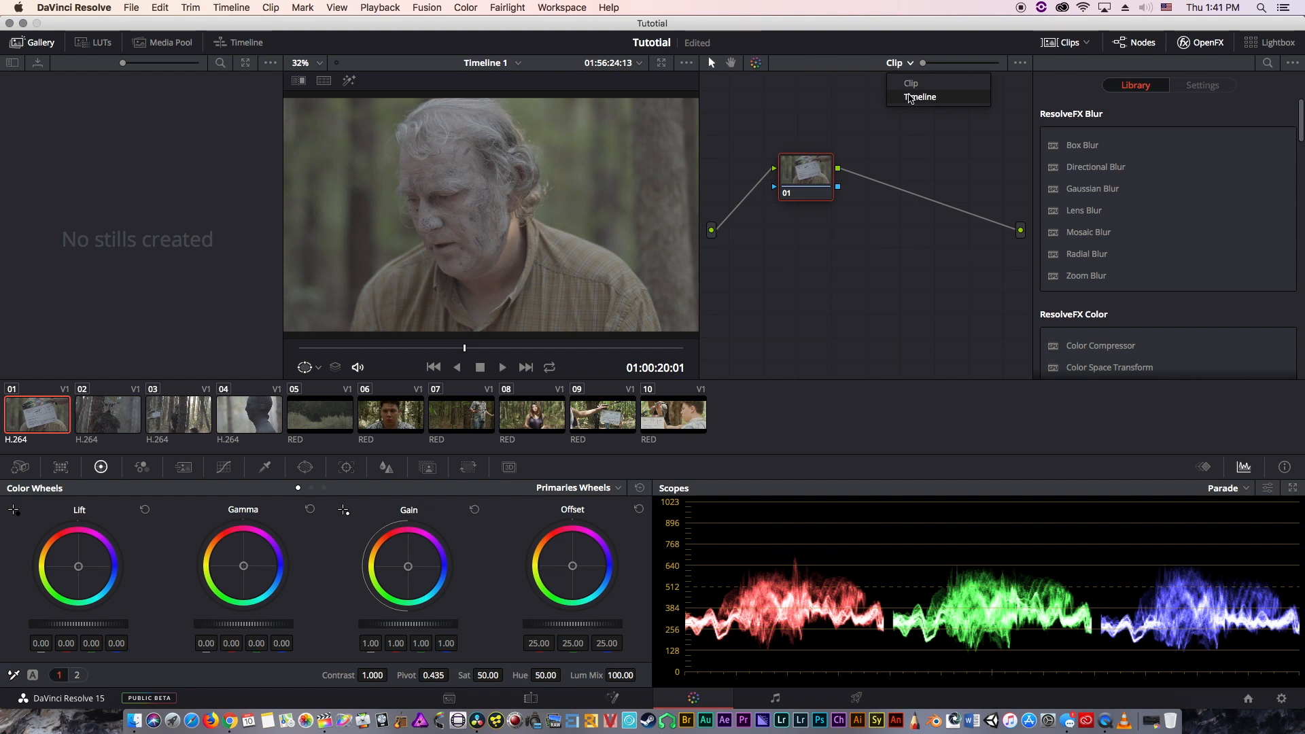
pyautogui.click(911, 97)
pyautogui.click(903, 66)
pyautogui.click(903, 84)
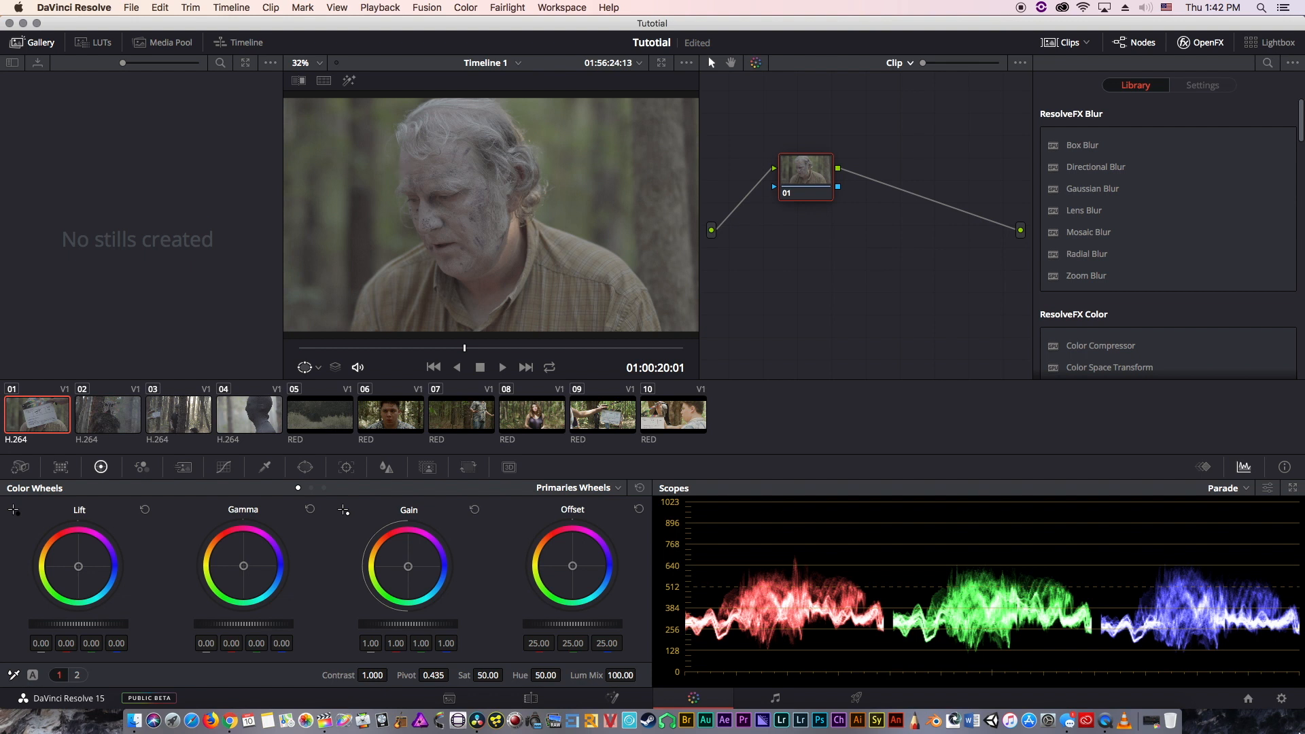
# - Open the project's Color Management settings and look through the available timeline color spaces without choosing another one
pyautogui.click(1283, 699)
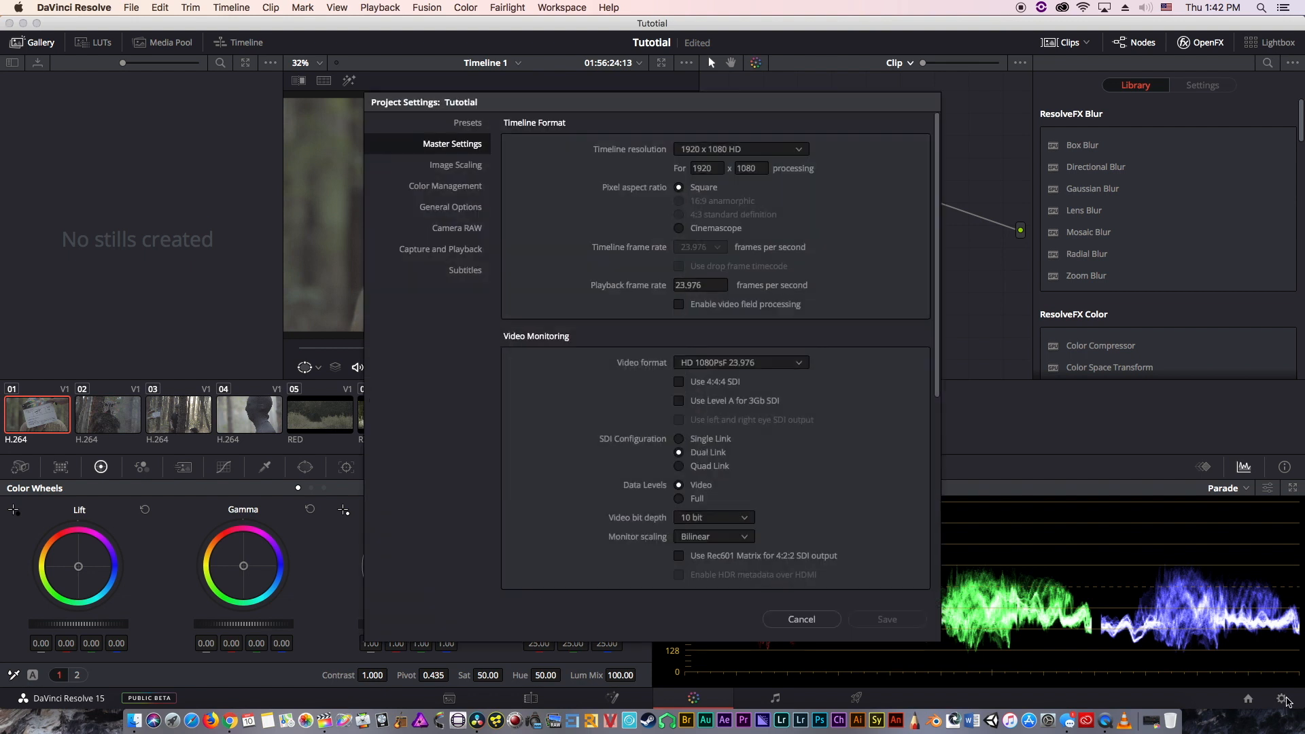
pyautogui.click(455, 190)
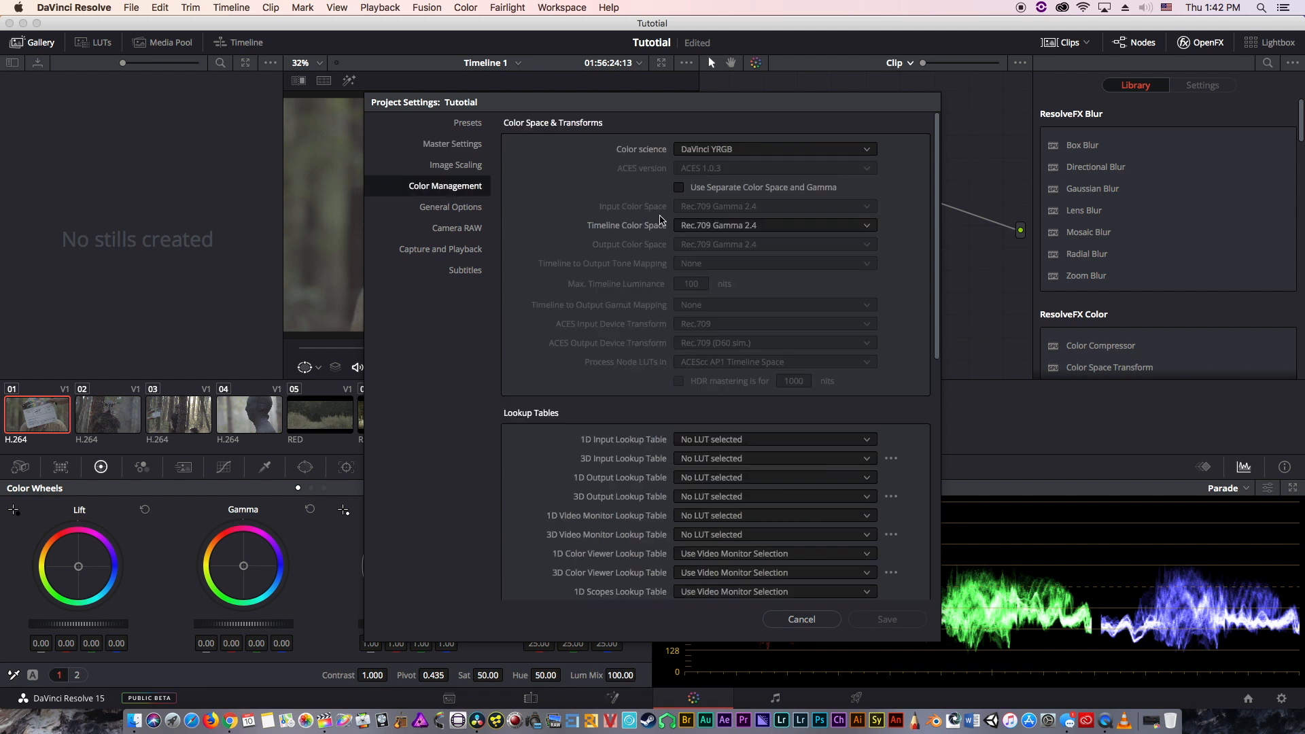
pyautogui.click(707, 235)
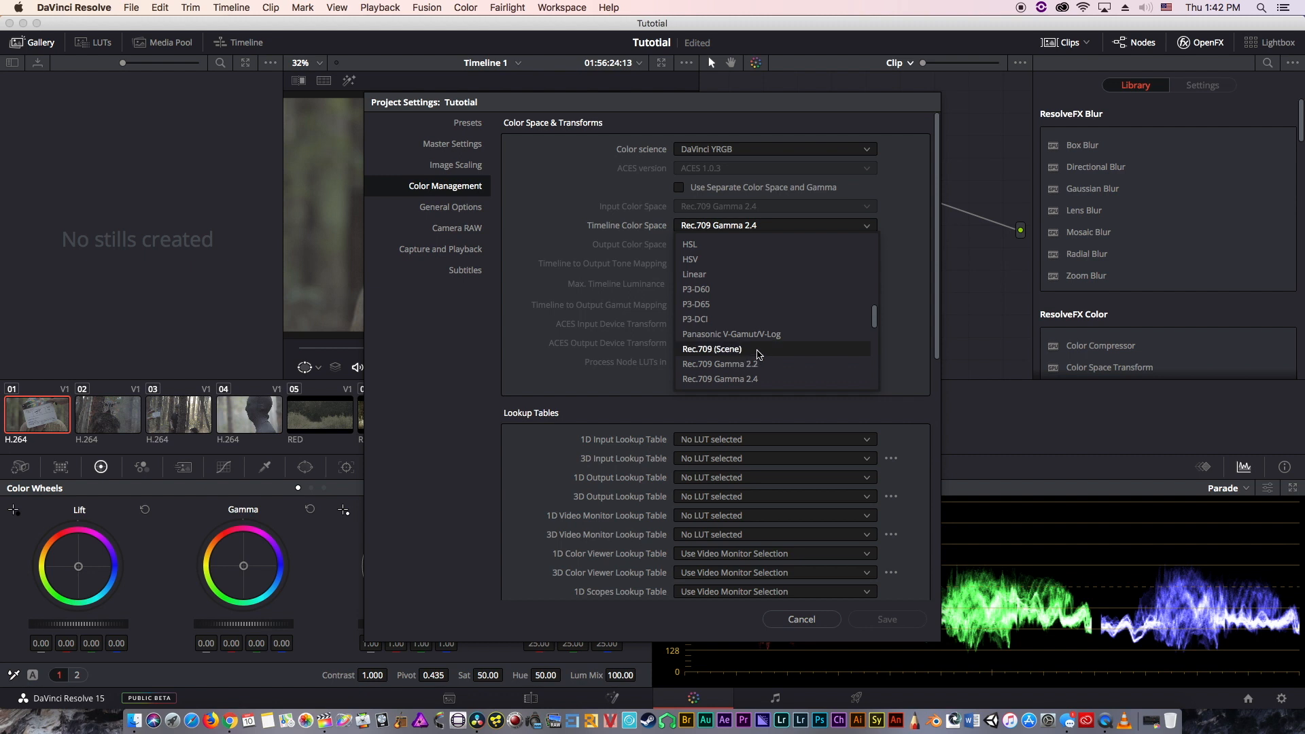
pyautogui.scroll(-6, 759, 354)
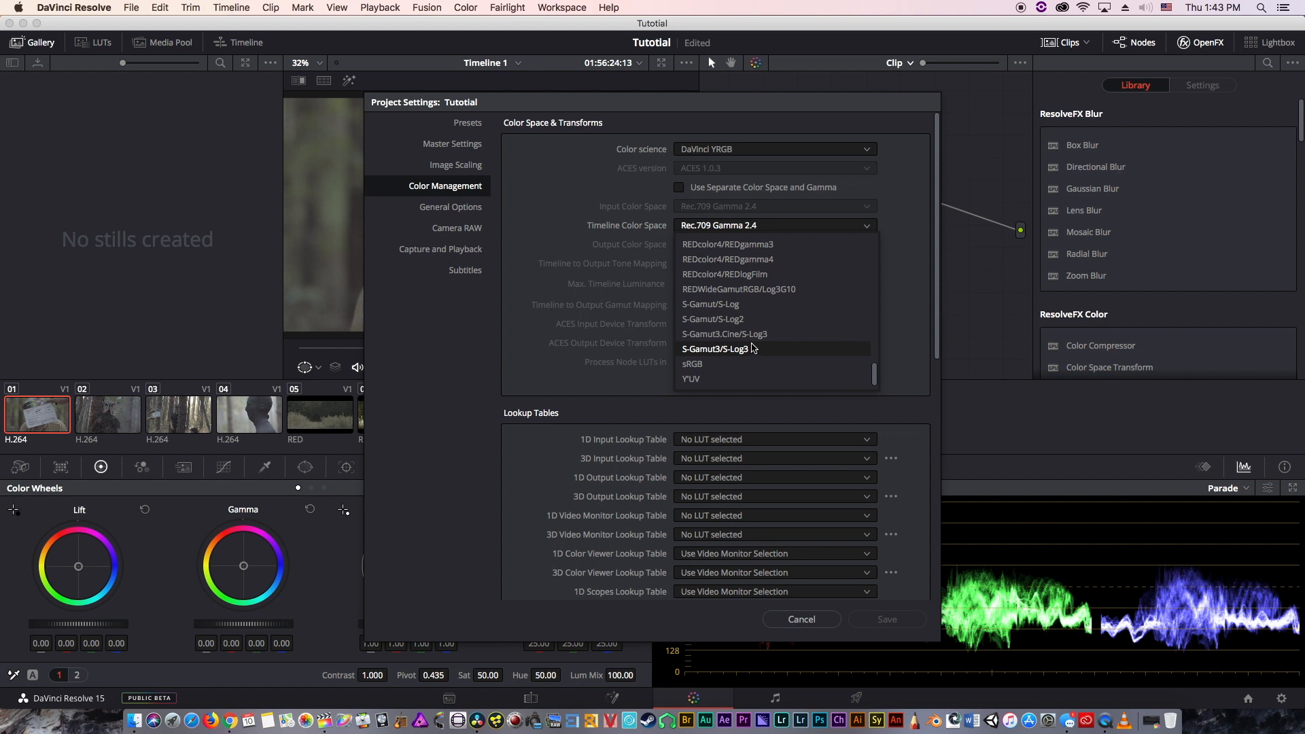
pyautogui.scroll(15, 753, 349)
pyautogui.scroll(-5, 753, 349)
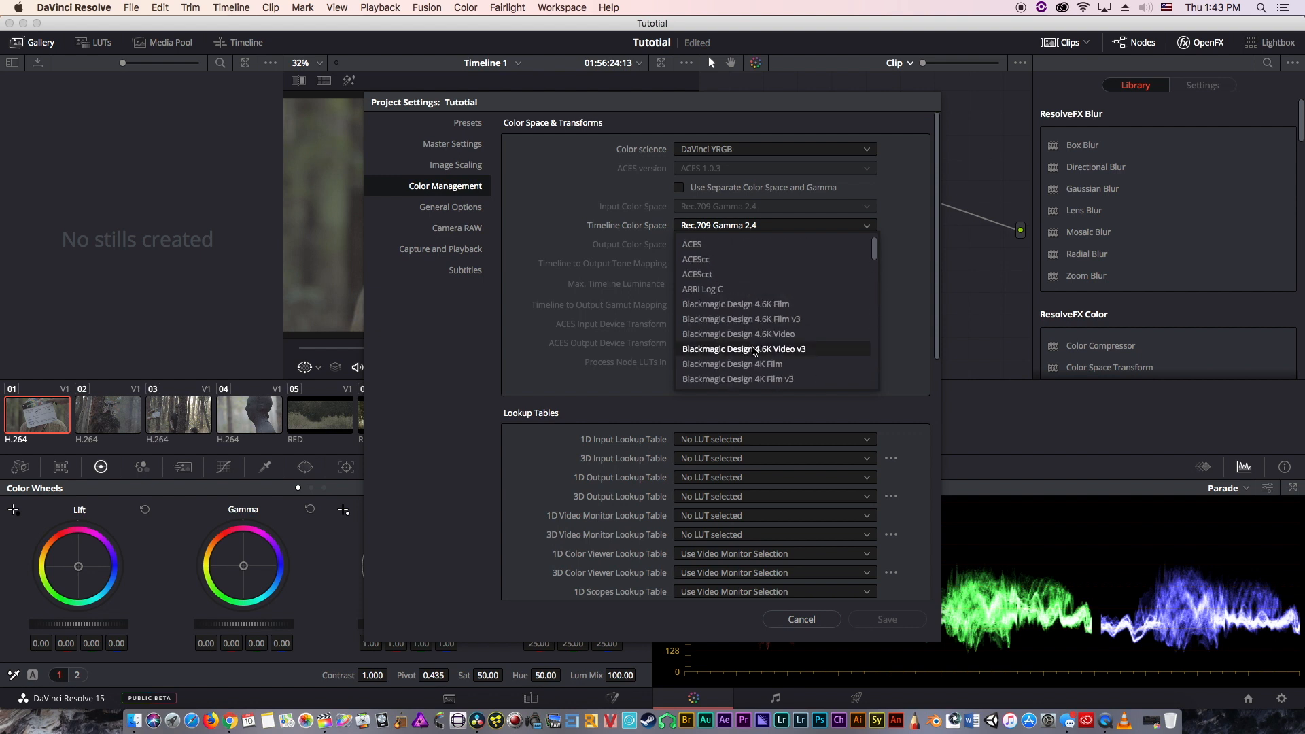
pyautogui.click(620, 297)
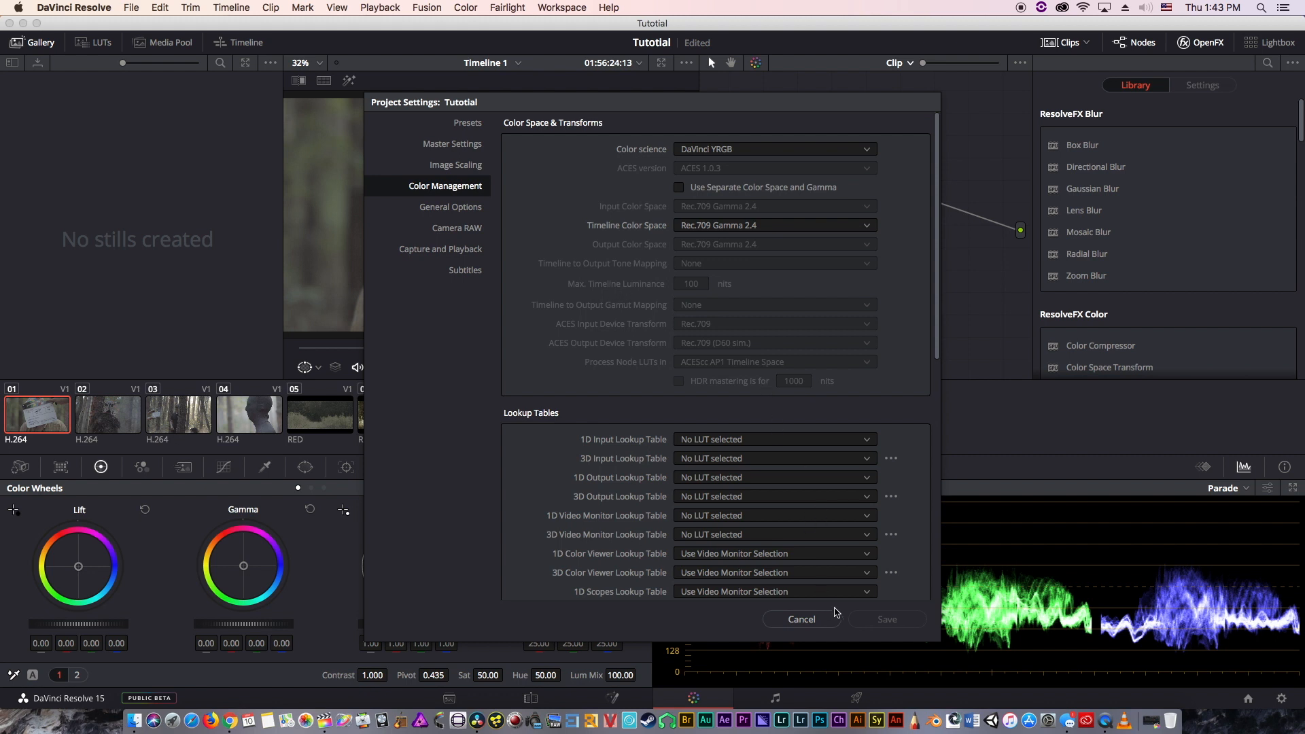
# - Set the project's 3D Output Lookup Table to SLog3SGamut3.CineToCine+709 and save the settings
pyautogui.scroll(-2, 688, 528)
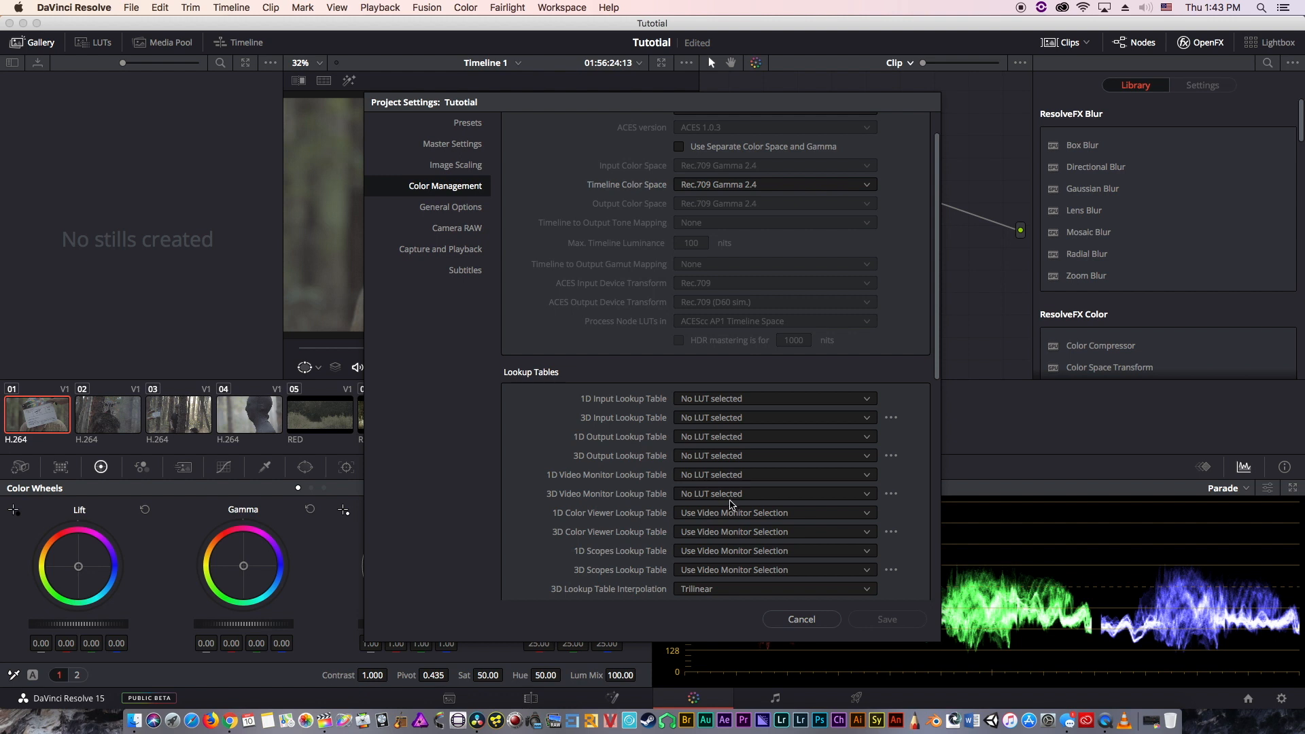
pyautogui.click(716, 457)
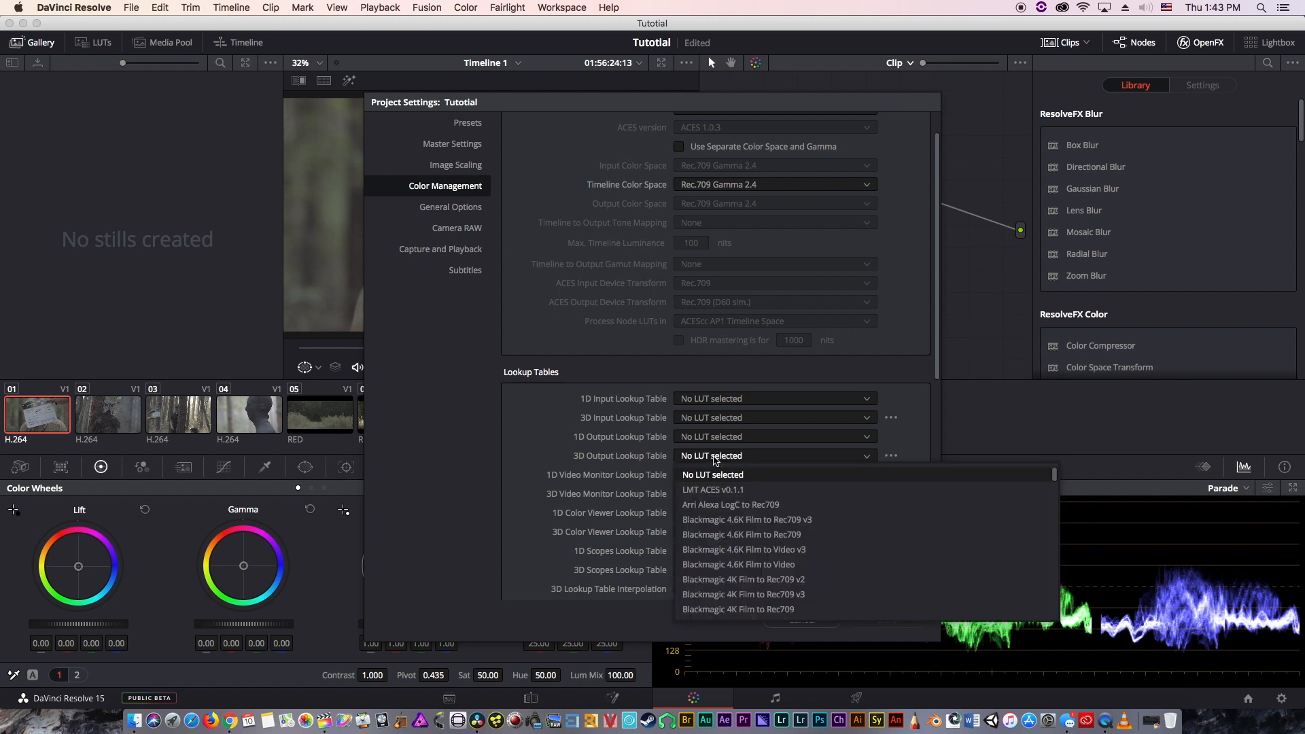
pyautogui.scroll(-15, 733, 517)
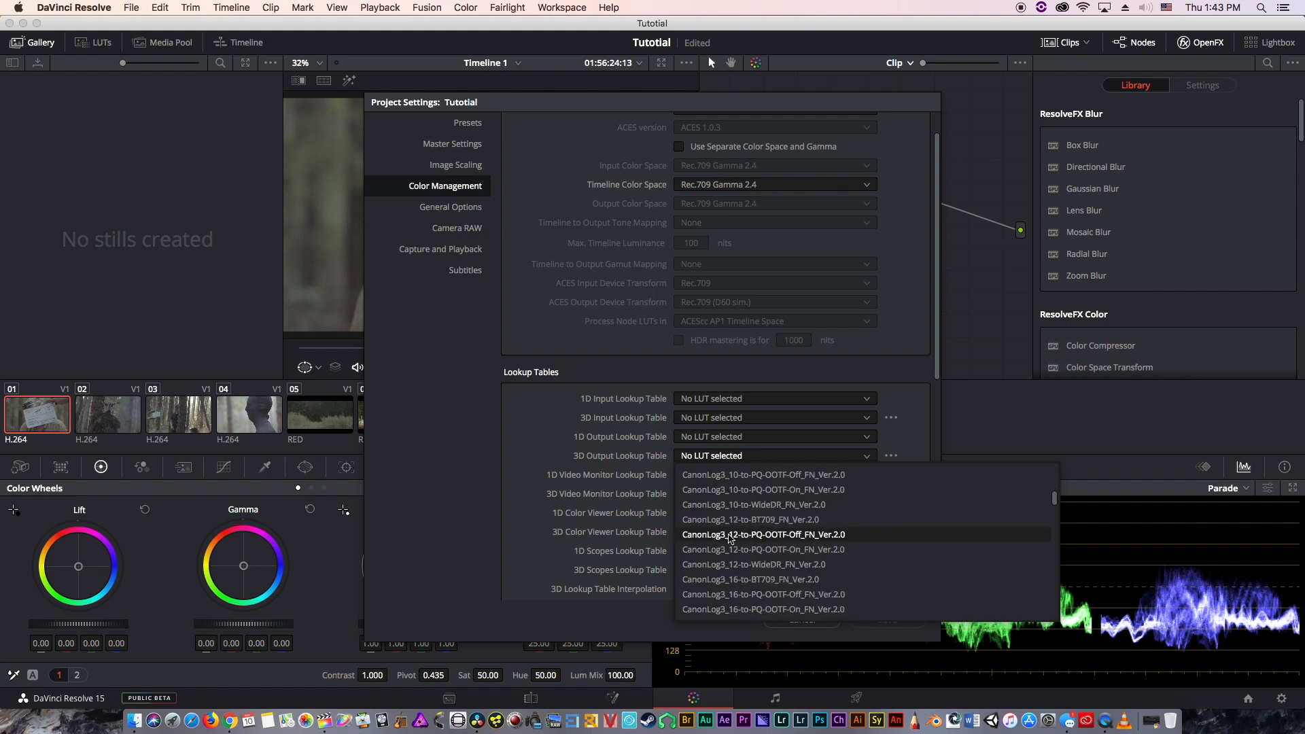
pyautogui.scroll(-10, 730, 544)
pyautogui.scroll(-10, 731, 554)
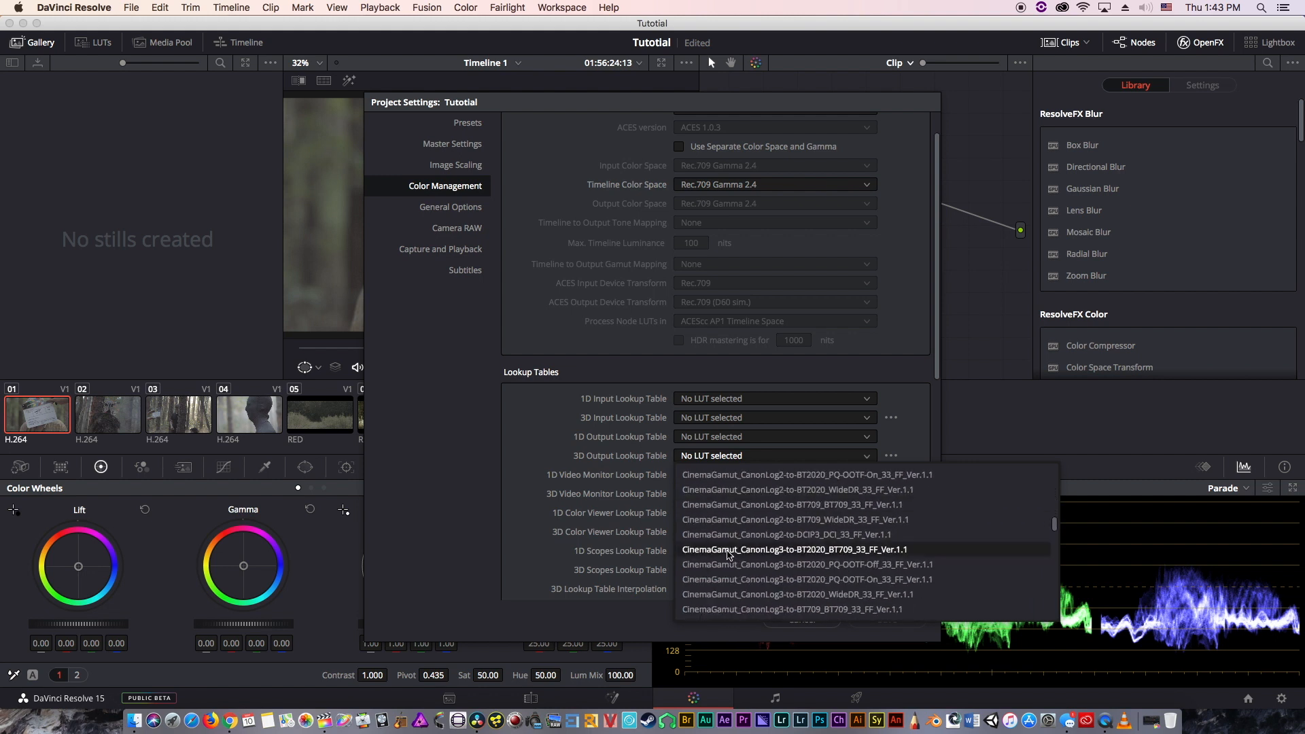
pyautogui.scroll(-10, 728, 552)
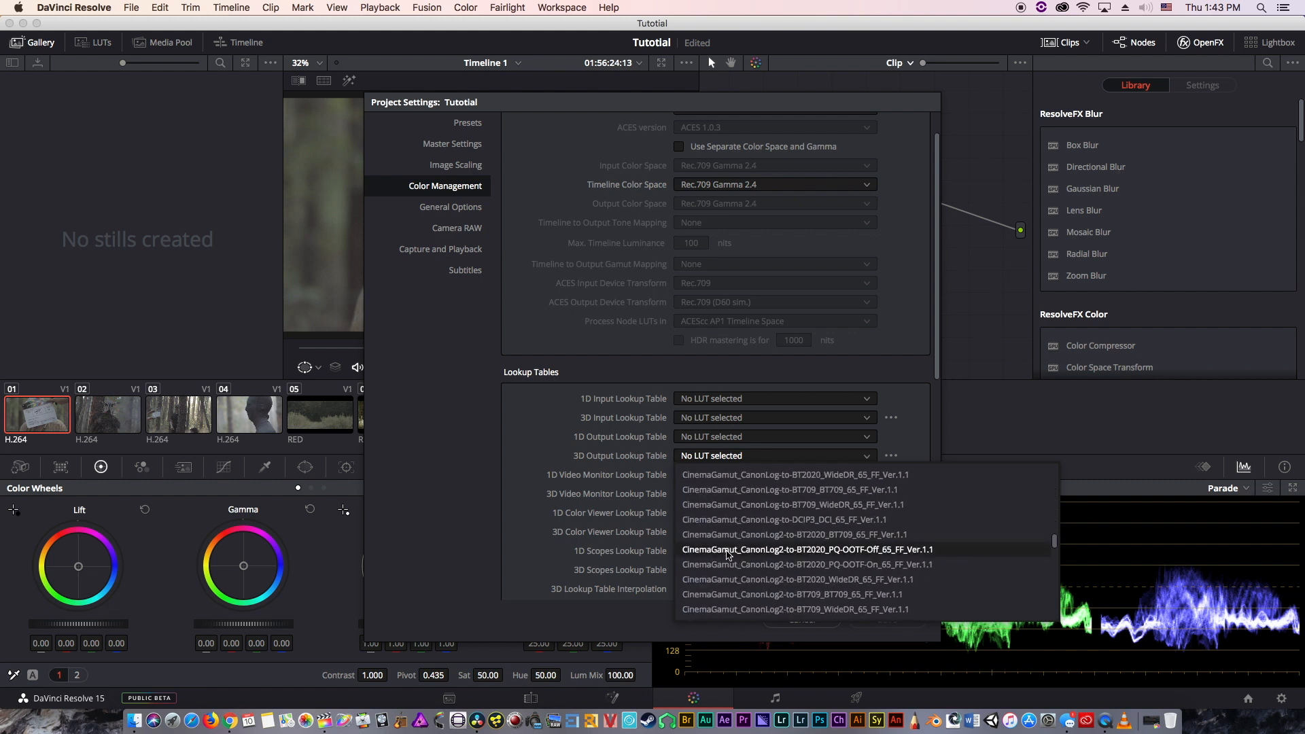
pyautogui.scroll(-10, 729, 554)
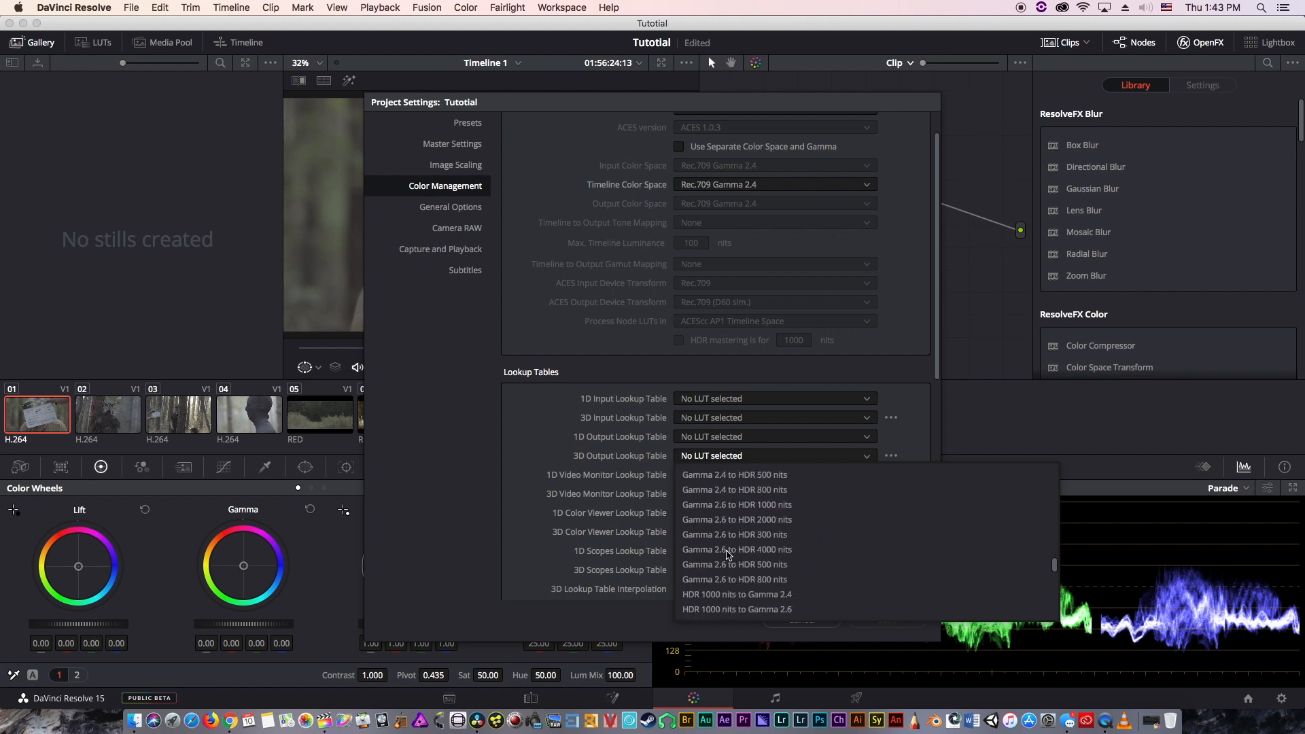
pyautogui.scroll(-10, 729, 554)
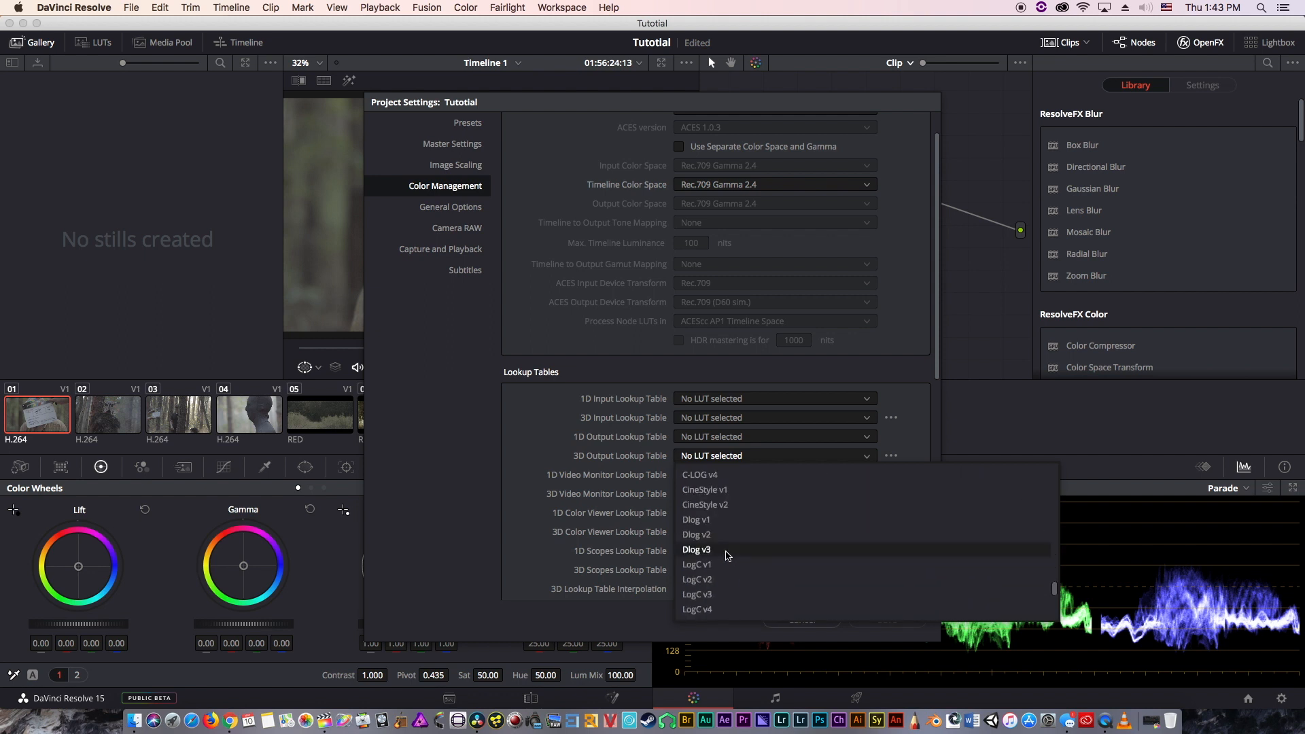
pyautogui.scroll(-10, 727, 554)
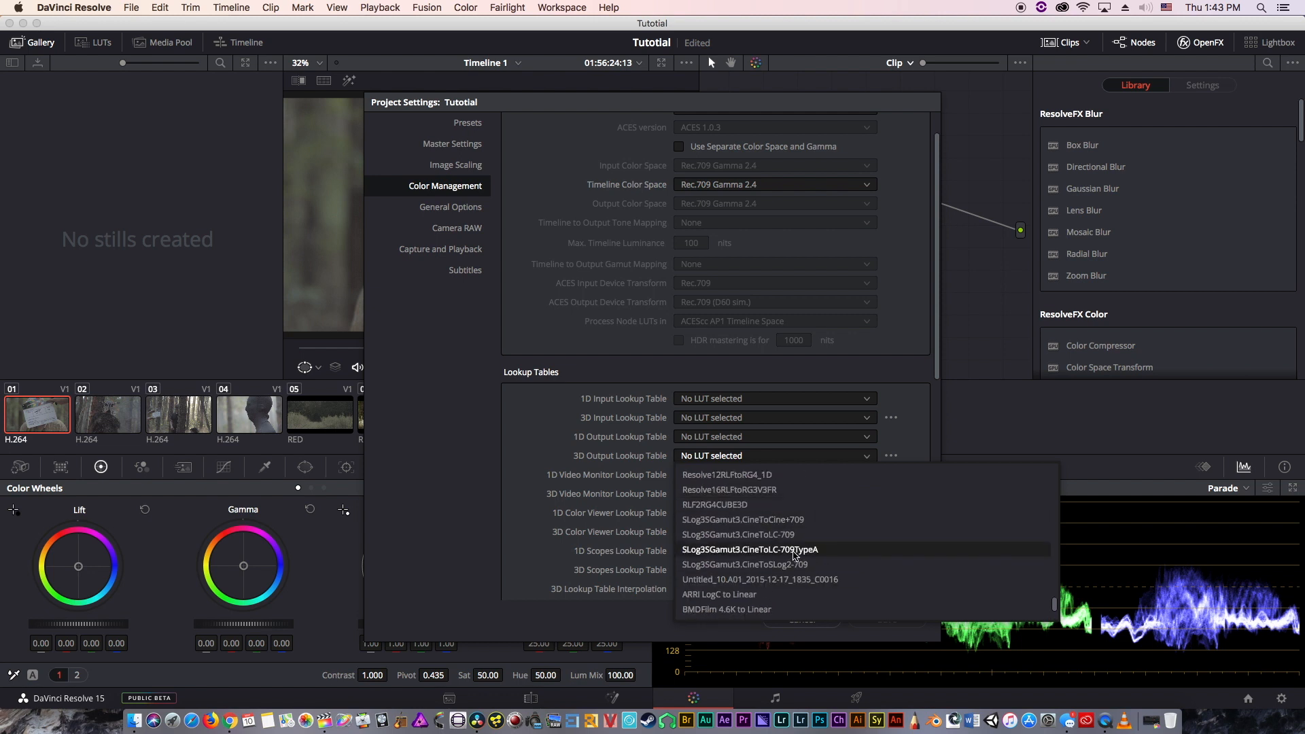
pyautogui.click(789, 520)
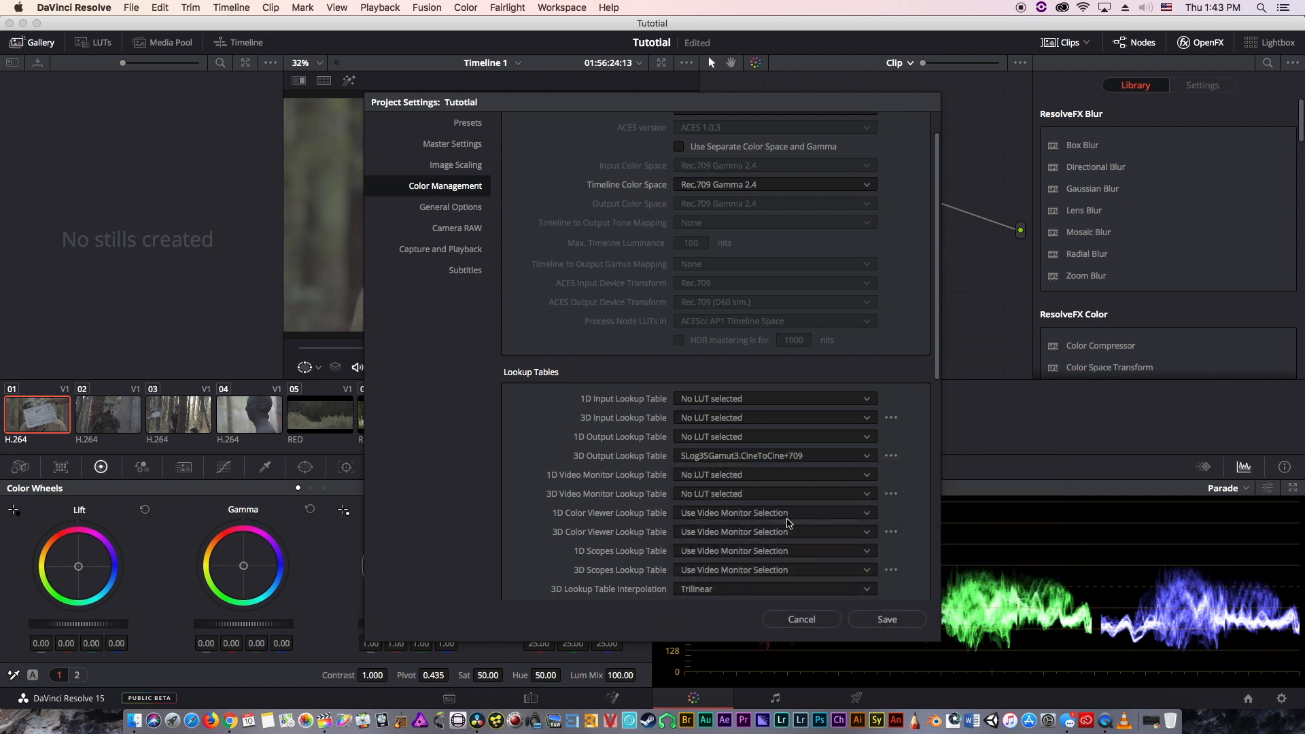
pyautogui.click(887, 620)
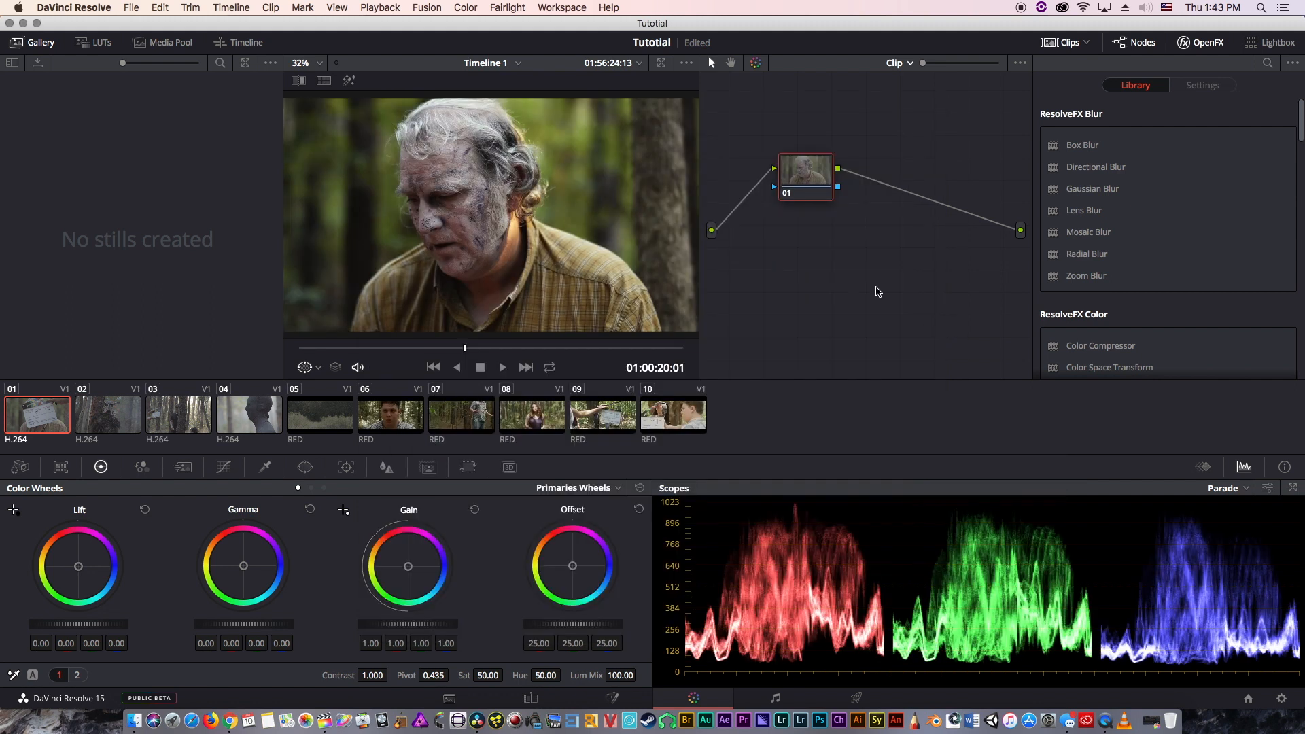
# - Inspect the frame in full screen and return to the color workspace
pyautogui.press('super+f')
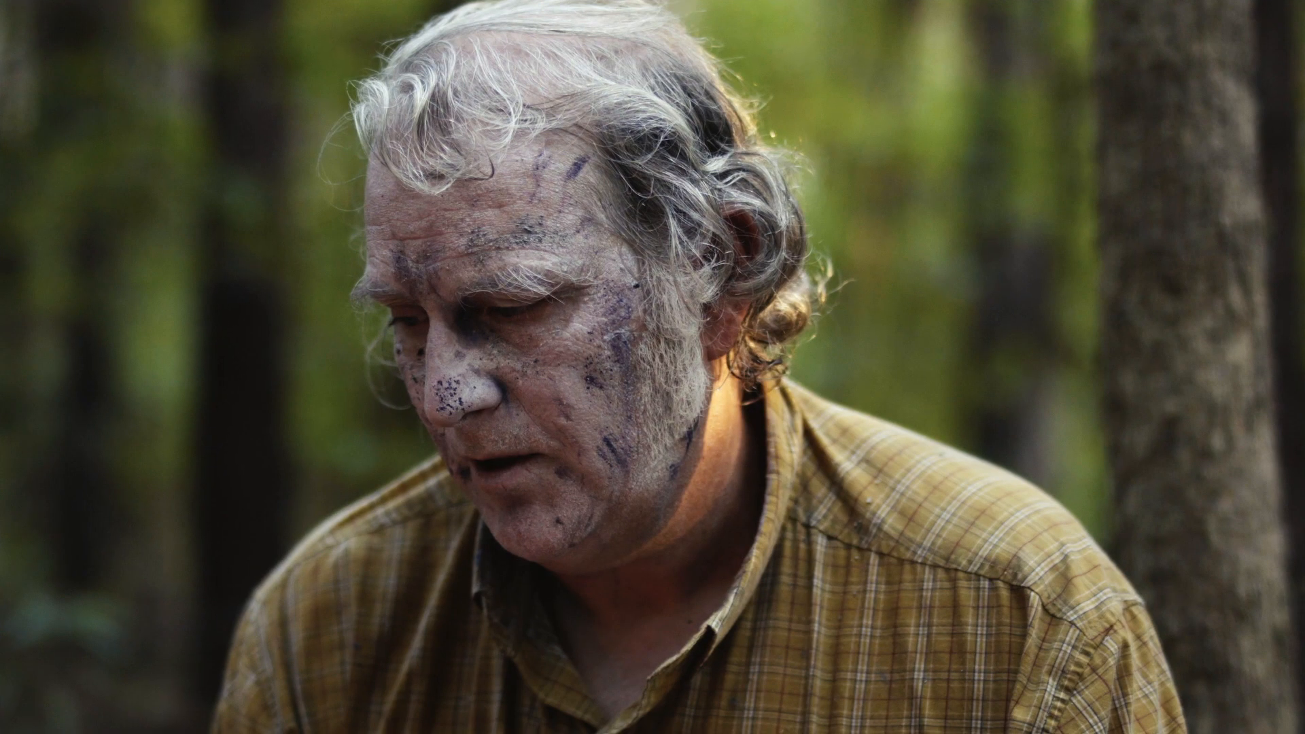
pyautogui.press('super+f')
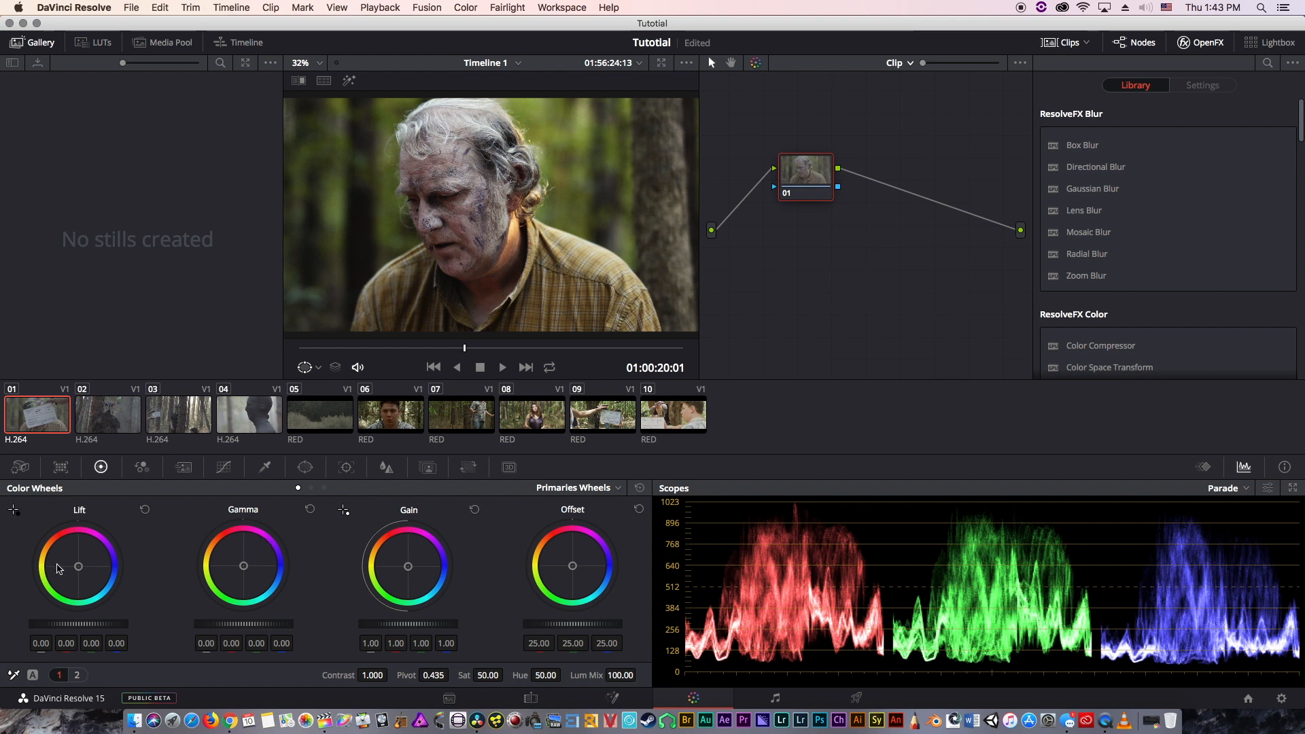
# - Try color shifts on the Lift, Gamma and Gain wheels, and reset all the primary wheels
pyautogui.moveTo(72, 569); pyautogui.dragTo(67, 565)
pyautogui.moveTo(216, 531); pyautogui.dragTo(412, 565)
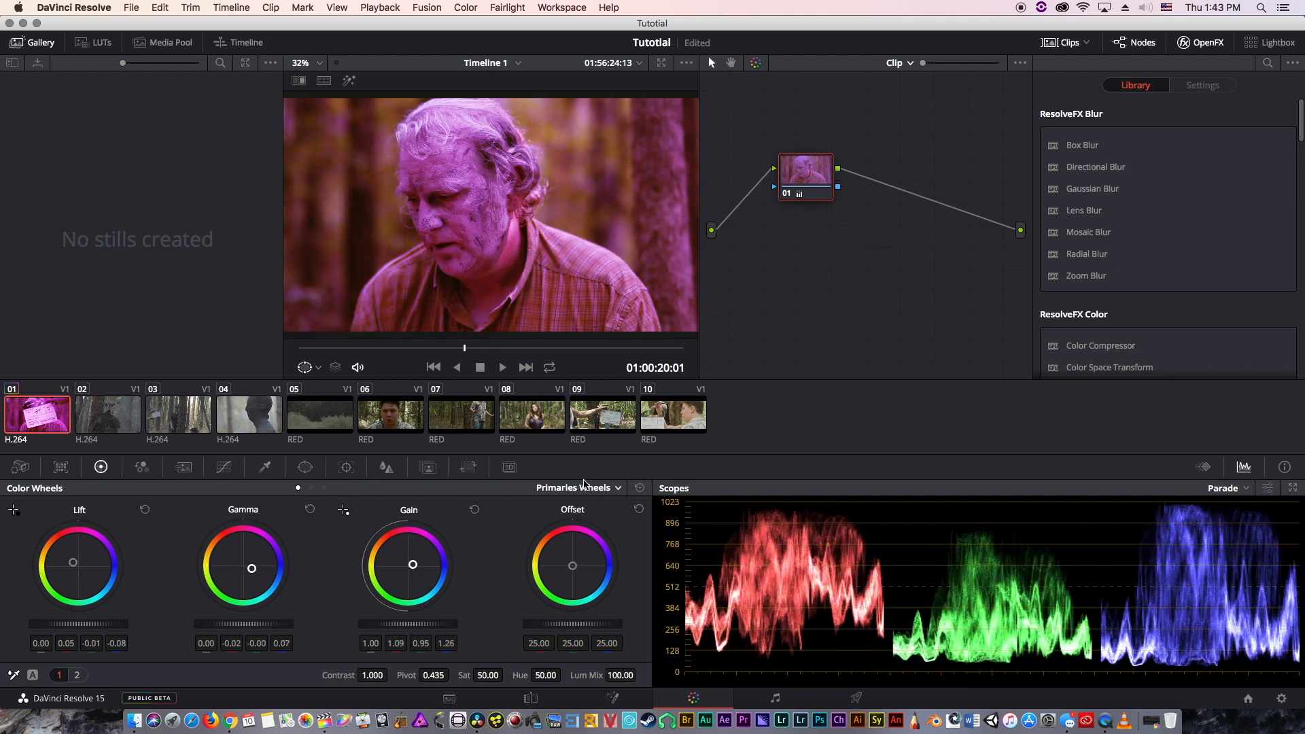
pyautogui.click(638, 487)
# - Try the master levels of Lift, Gamma and Gain, with Gain at 0.95, resetting each control after its adjustment
pyautogui.moveTo(68, 623)
pyautogui.mouseDown()
pyautogui.moveTo(140, 623)
pyautogui.moveTo(44, 624)
pyautogui.moveTo(66, 624)
pyautogui.mouseUp()
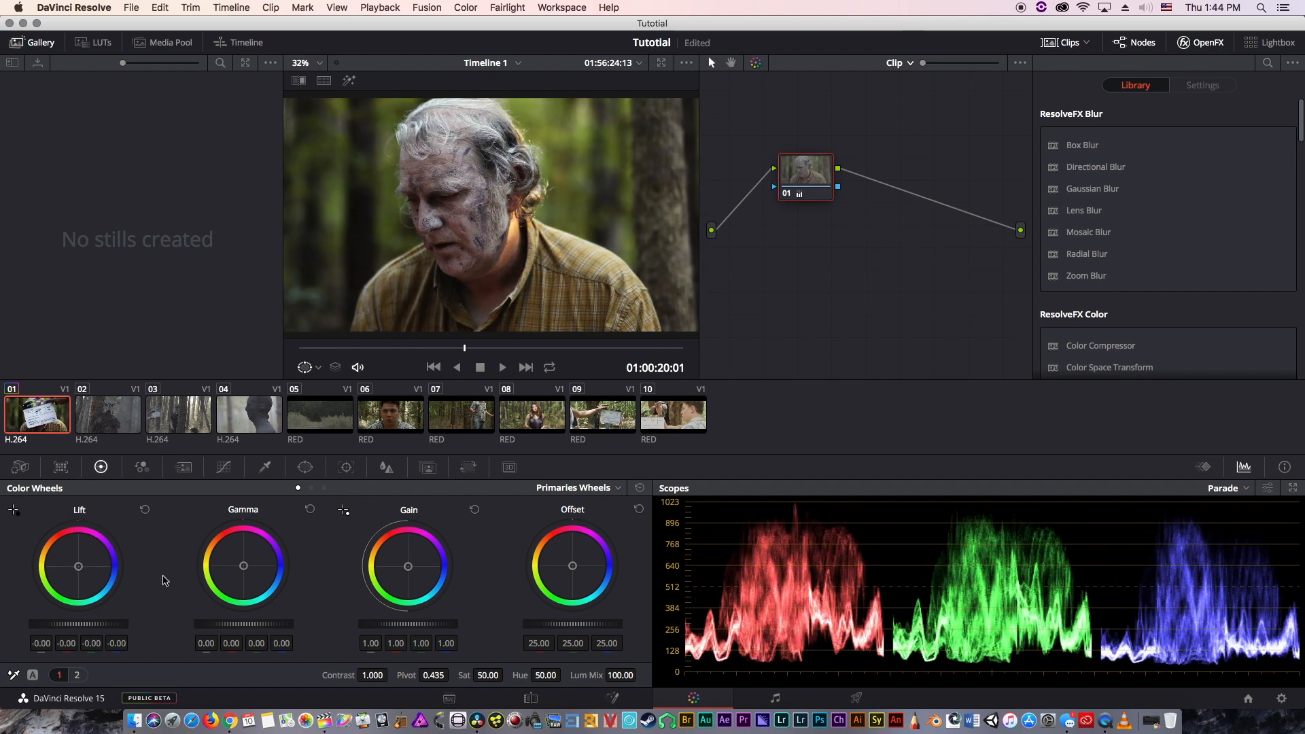
pyautogui.click(144, 509)
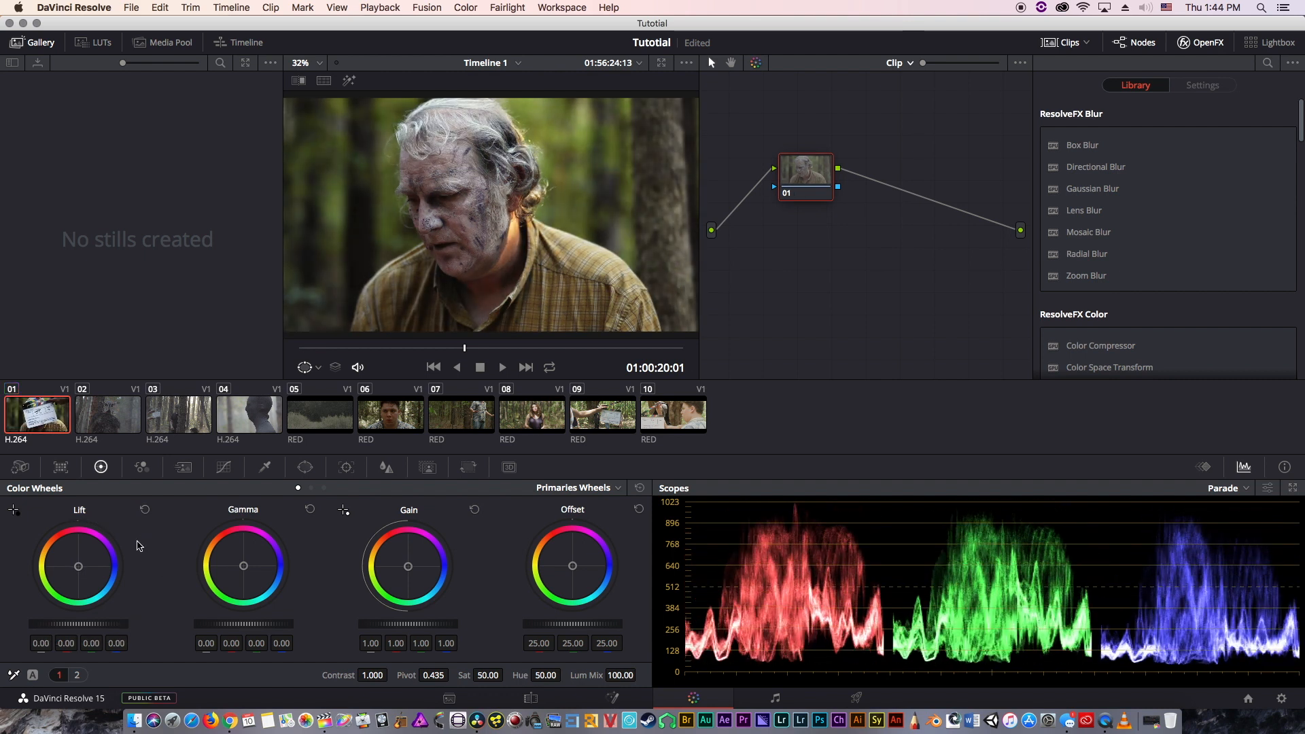
pyautogui.moveTo(226, 623); pyautogui.dragTo(204, 624)
pyautogui.click(310, 509)
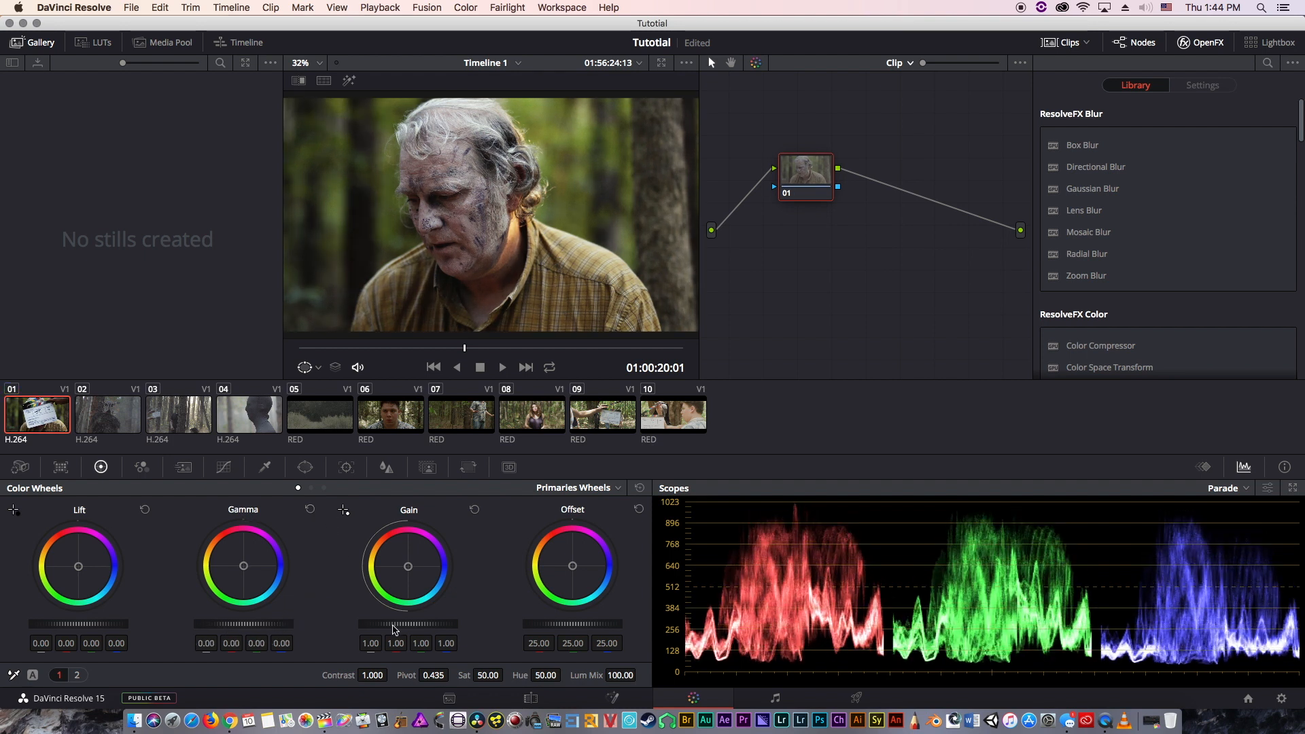
pyautogui.moveTo(395, 629); pyautogui.dragTo(492, 592)
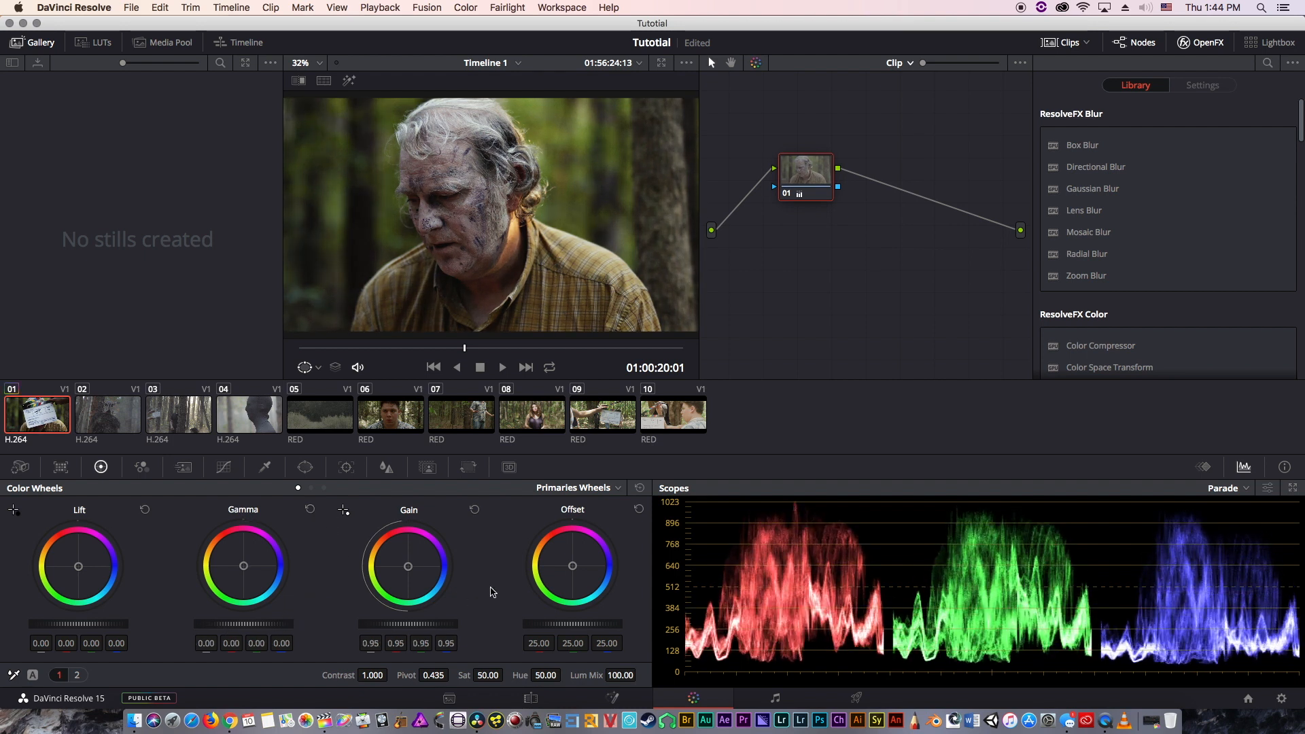
pyautogui.click(475, 509)
# - Try shifting Gain toward orange and Gamma and Lift toward blue, and reset all the primary wheels
pyautogui.moveTo(409, 570); pyautogui.dragTo(406, 563)
pyautogui.moveTo(243, 566); pyautogui.dragTo(247, 570)
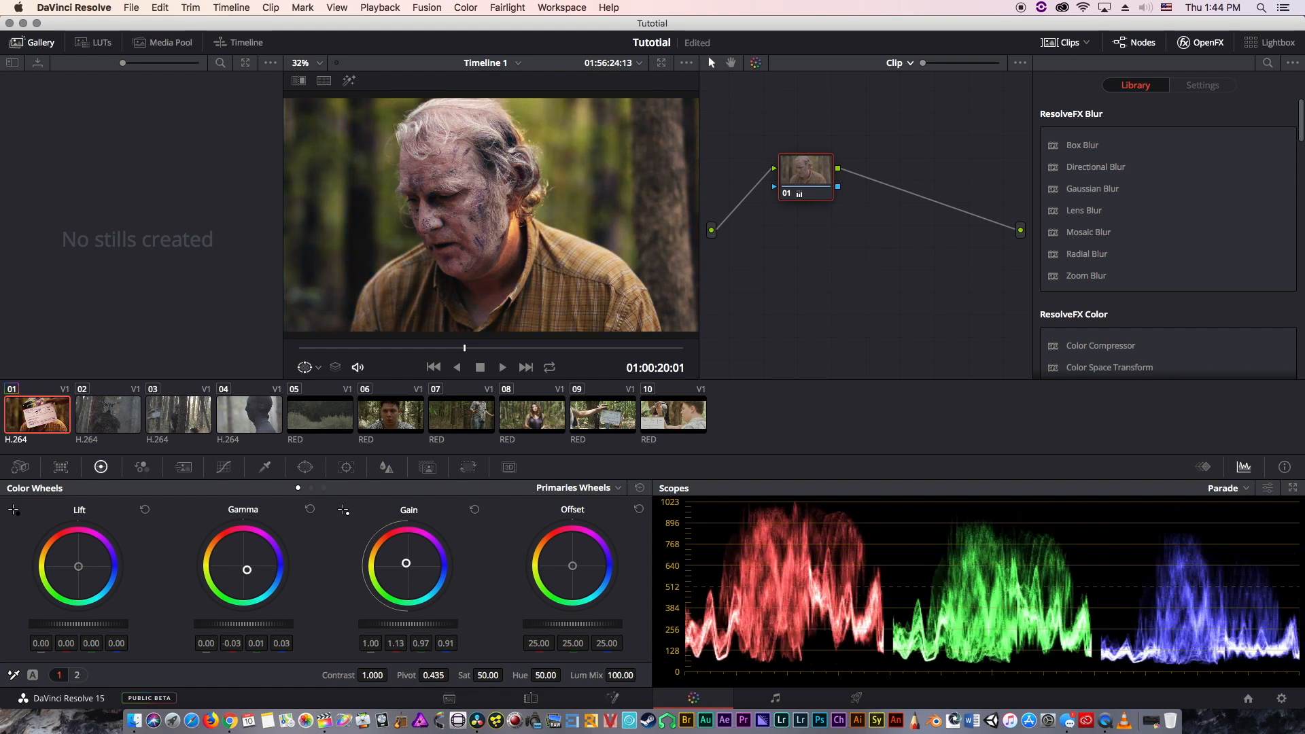
pyautogui.moveTo(87, 565); pyautogui.dragTo(95, 572)
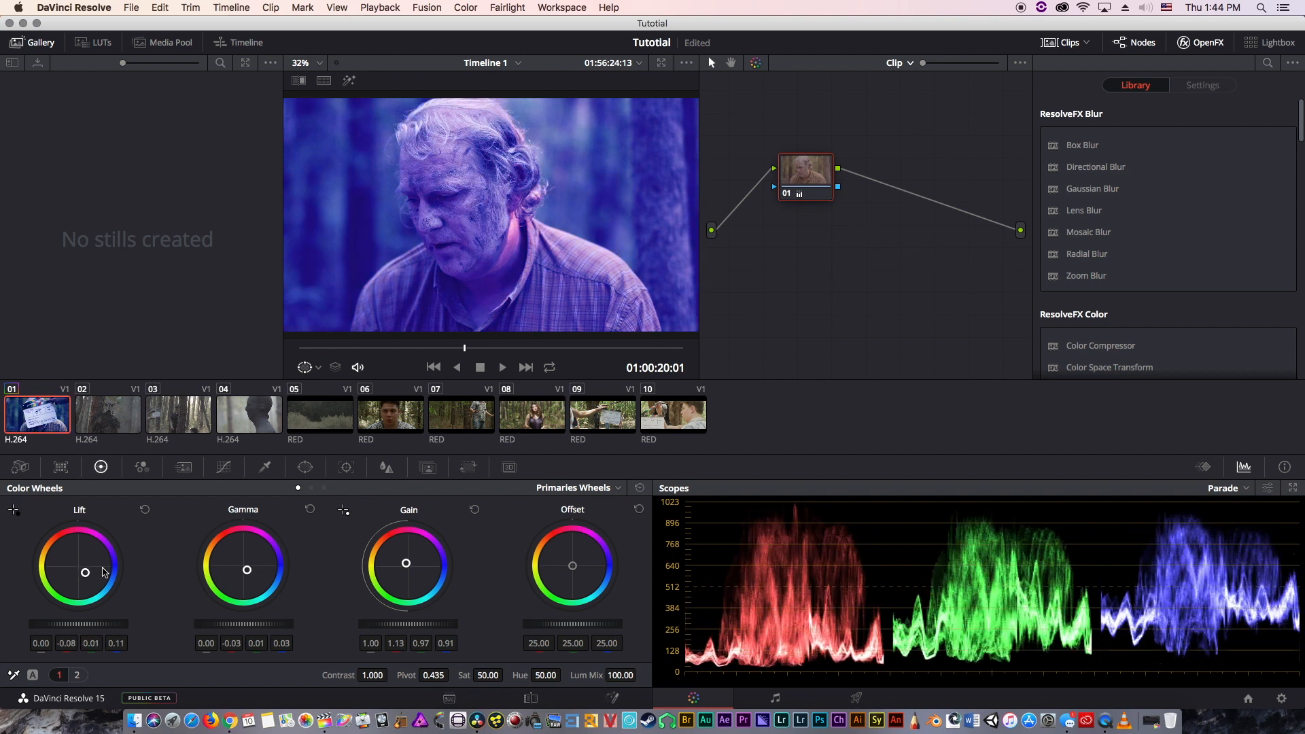
pyautogui.click(640, 488)
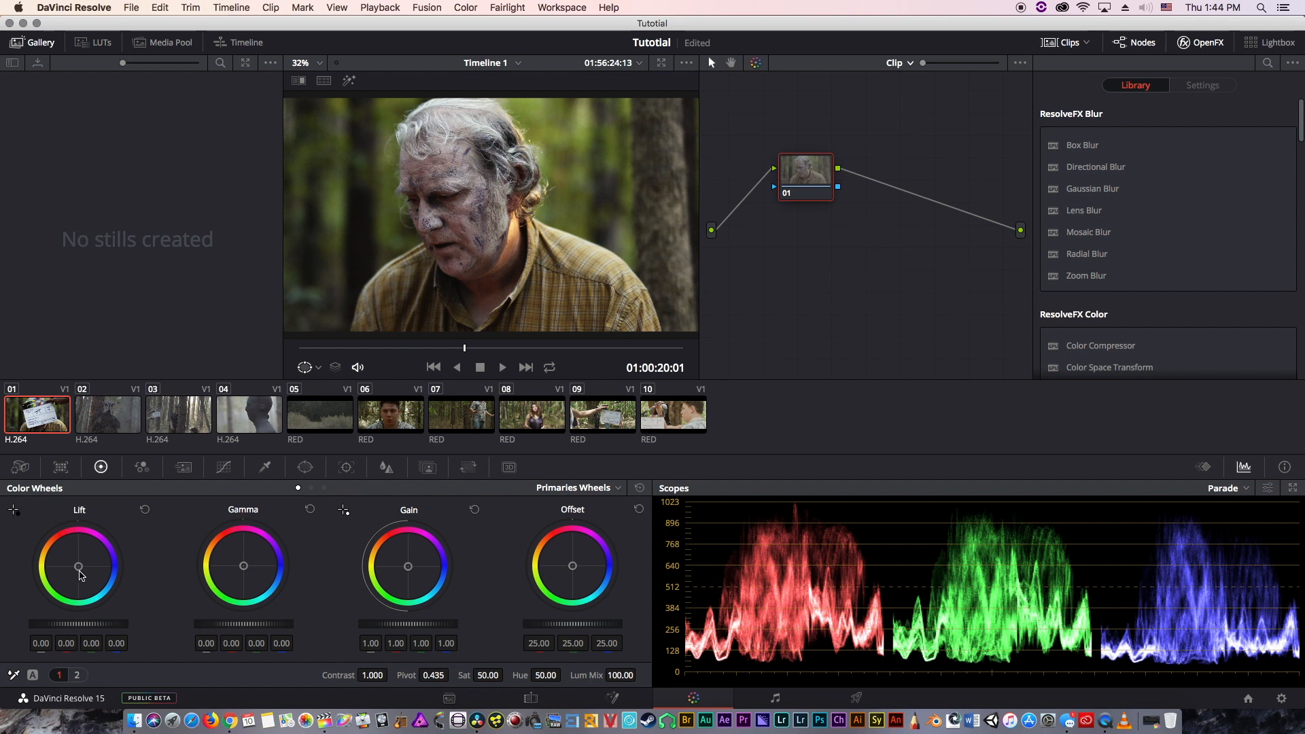
# - Try a teal shift in Lift with an orange shift in Gain, and reset all the primary wheels
pyautogui.moveTo(79, 575); pyautogui.dragTo(82, 570)
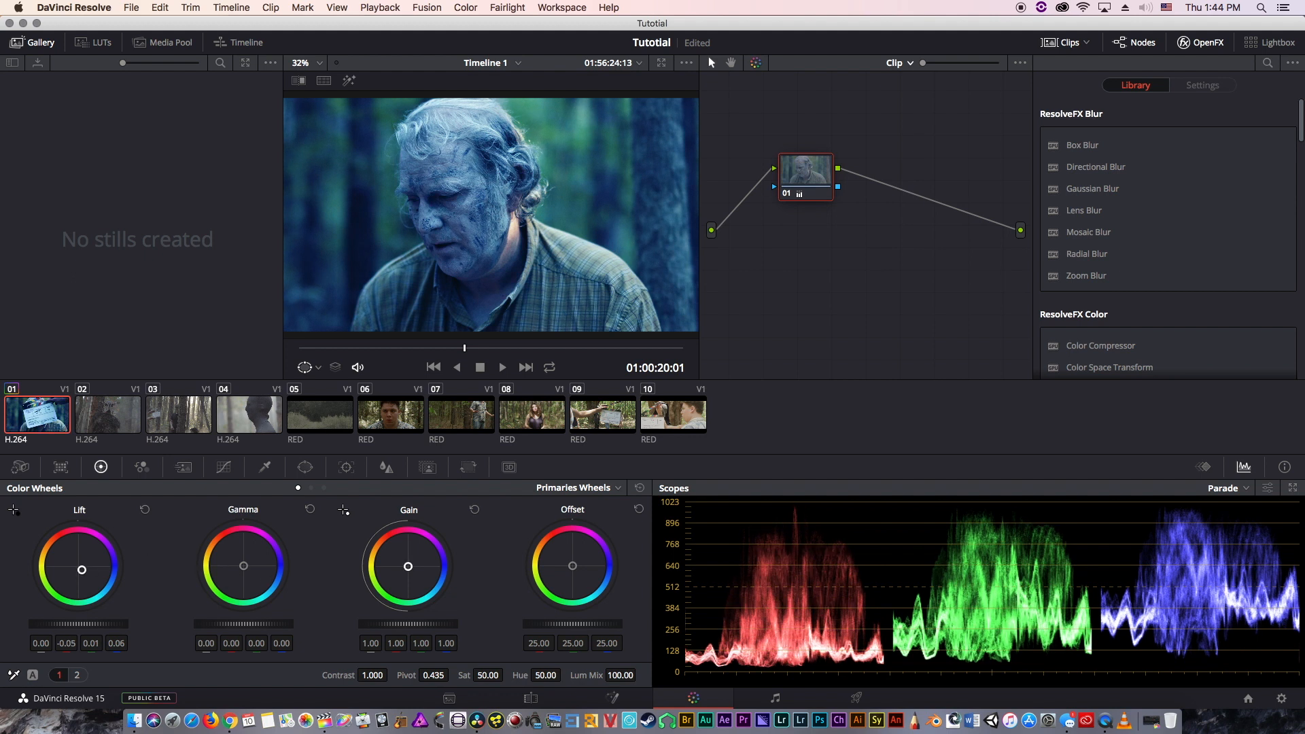
pyautogui.moveTo(407, 566); pyautogui.dragTo(404, 564)
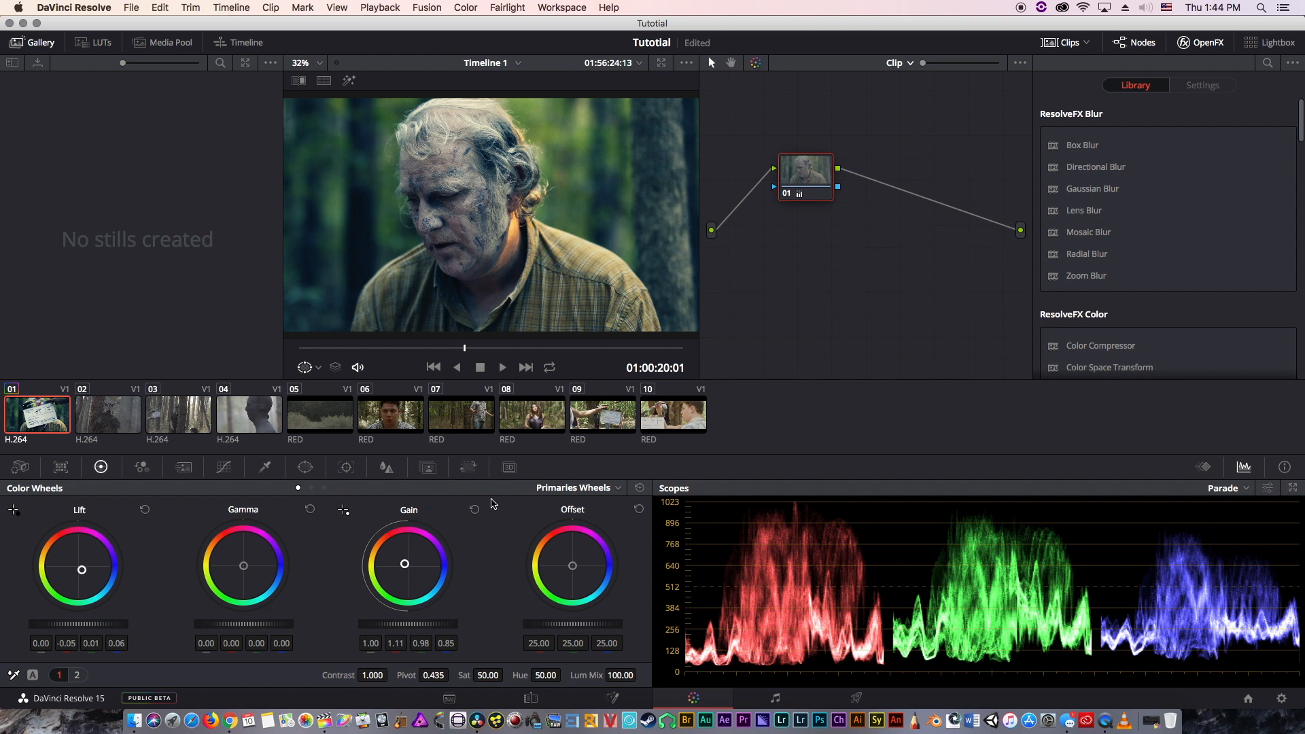
pyautogui.click(639, 488)
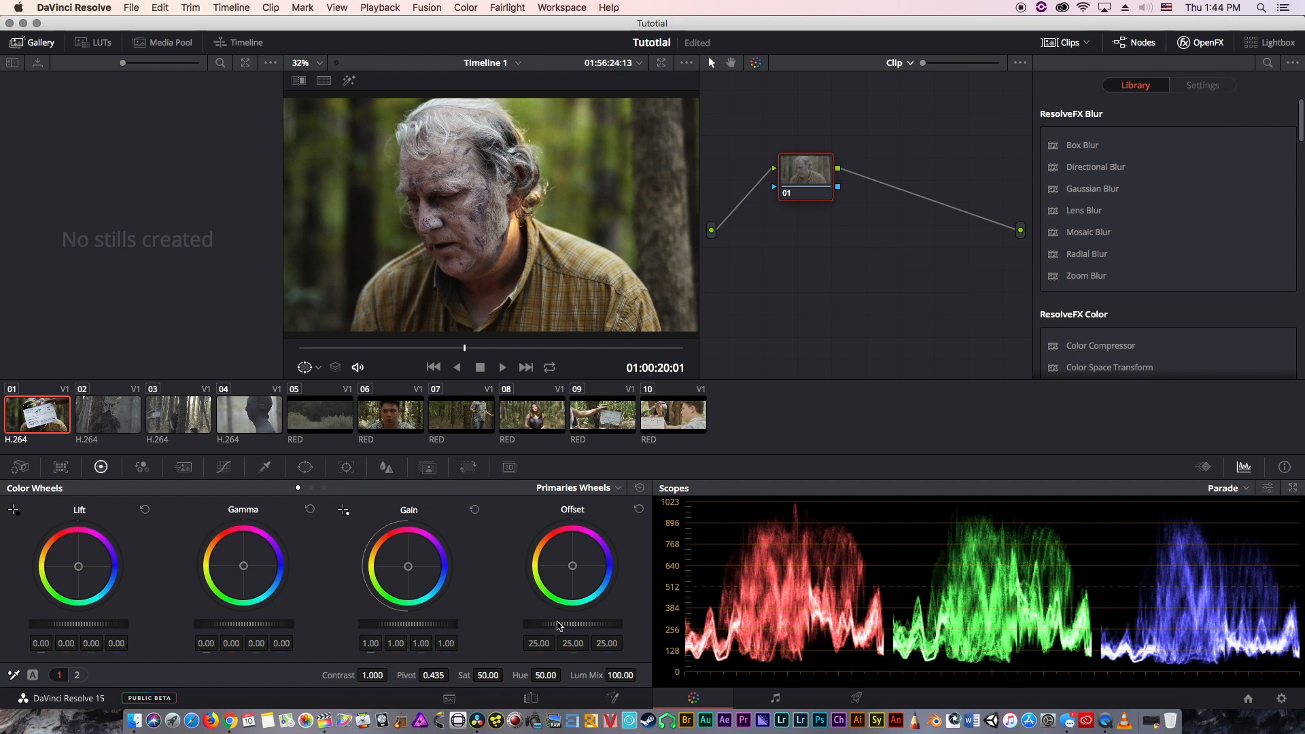
# - Try adjusting the Offset wheel's master level and color balance, and reset Offset
pyautogui.moveTo(573, 624); pyautogui.dragTo(589, 562)
pyautogui.click(639, 509)
pyautogui.click(638, 509)
# - Open the RGB Mixer for the clip's node
pyautogui.click(141, 467)
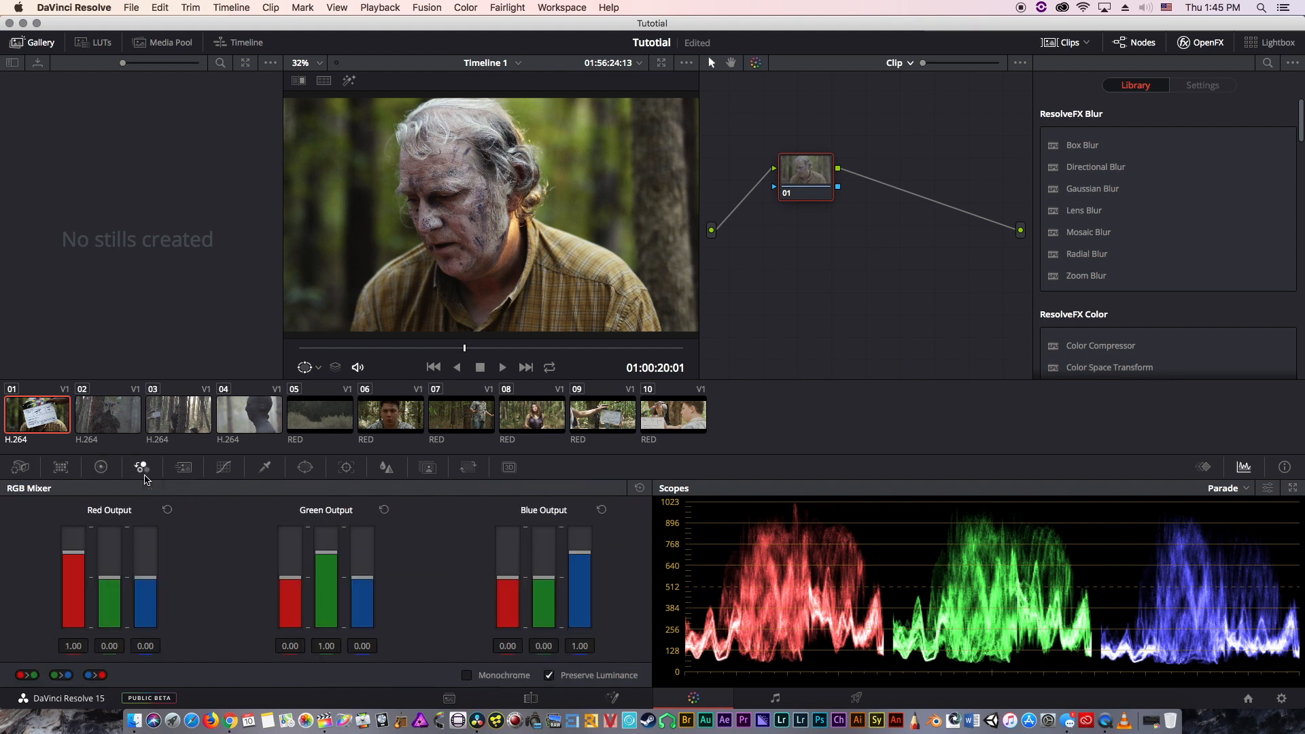
# - Show the primary color controls as Primaries Bars and turn on Printer Light Hotkeys
pyautogui.click(101, 467)
pyautogui.click(312, 489)
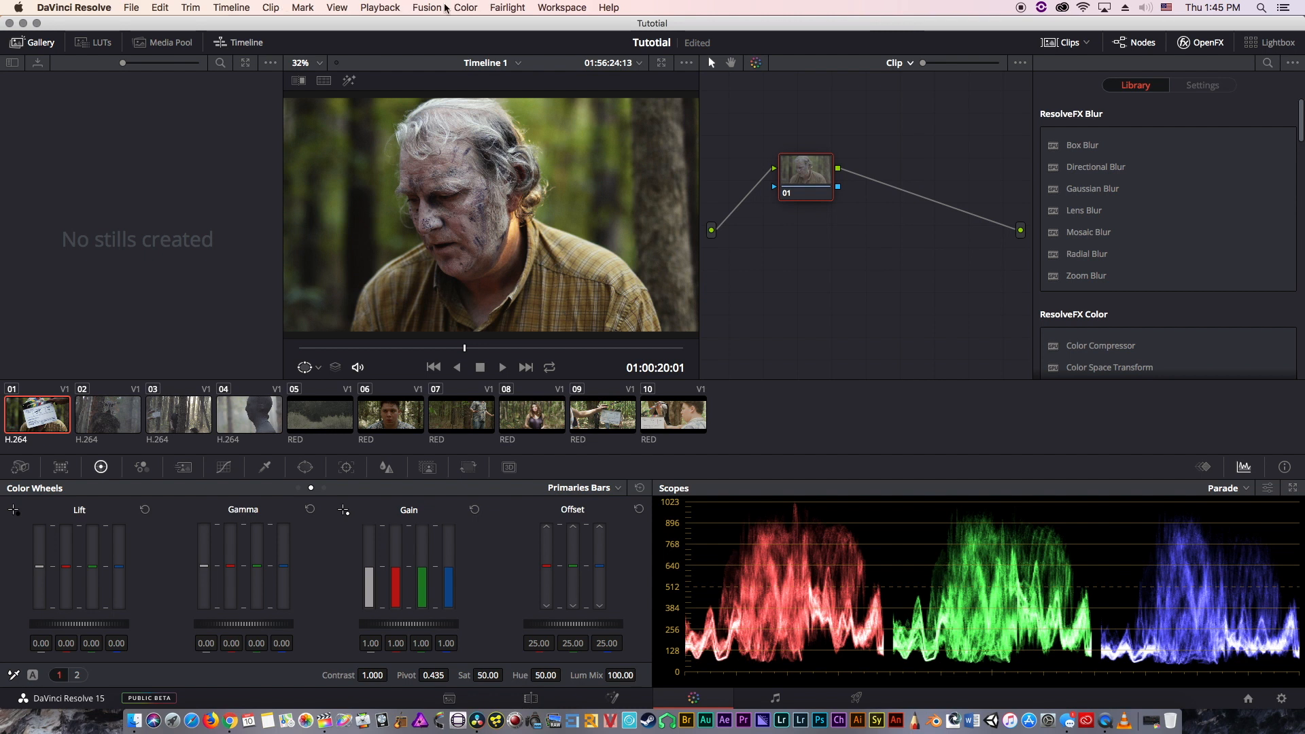
pyautogui.click(471, 8)
pyautogui.moveTo(488, 330)
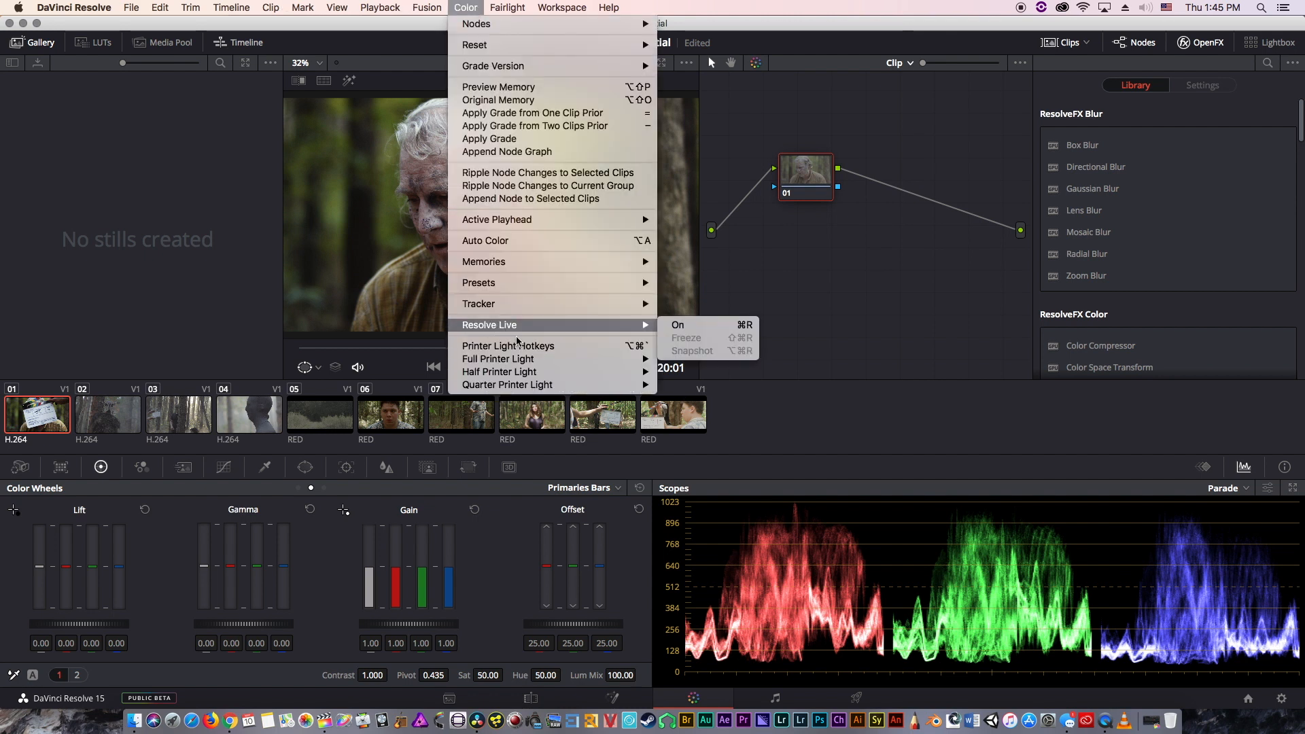
pyautogui.click(636, 346)
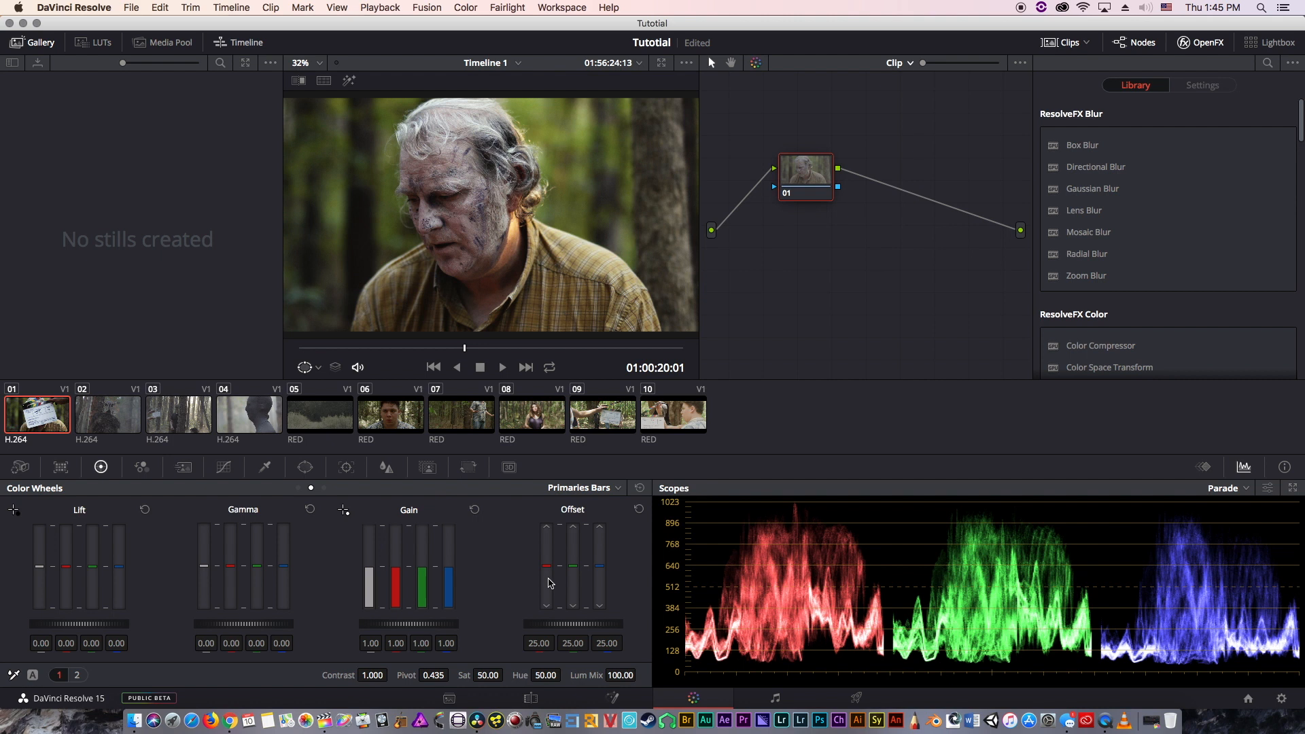
# - Try raising the Offset channels with printer lights to red 28.00, green 31.00 and blue 36.00
pyautogui.press('4')
pyautogui.press('4')
pyautogui.press('4')
pyautogui.press('4')
pyautogui.press('4')
pyautogui.press('4')
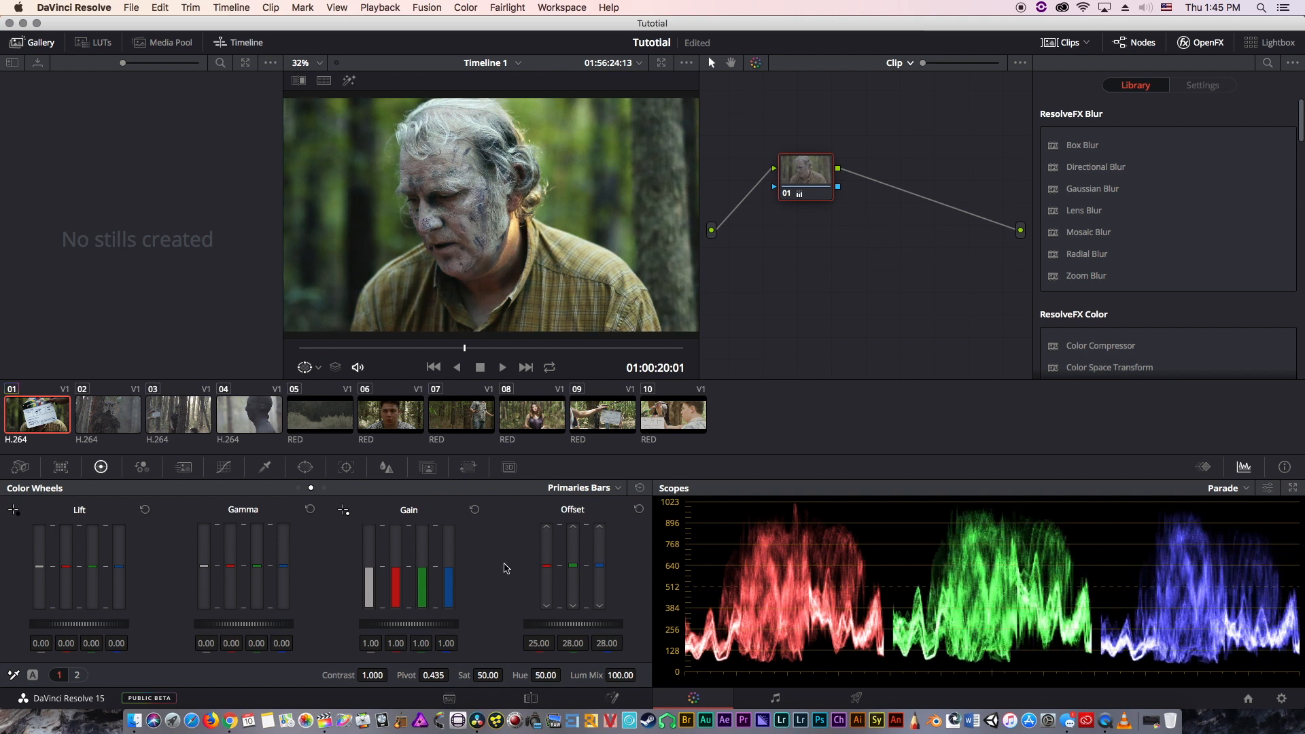
pyautogui.press('5')
pyautogui.press('5')
pyautogui.press('5')
pyautogui.press('5')
pyautogui.press('5')
pyautogui.press('1')
pyautogui.press('1')
pyautogui.press('1')
pyautogui.press('1')
pyautogui.press('1')
pyautogui.press('1')
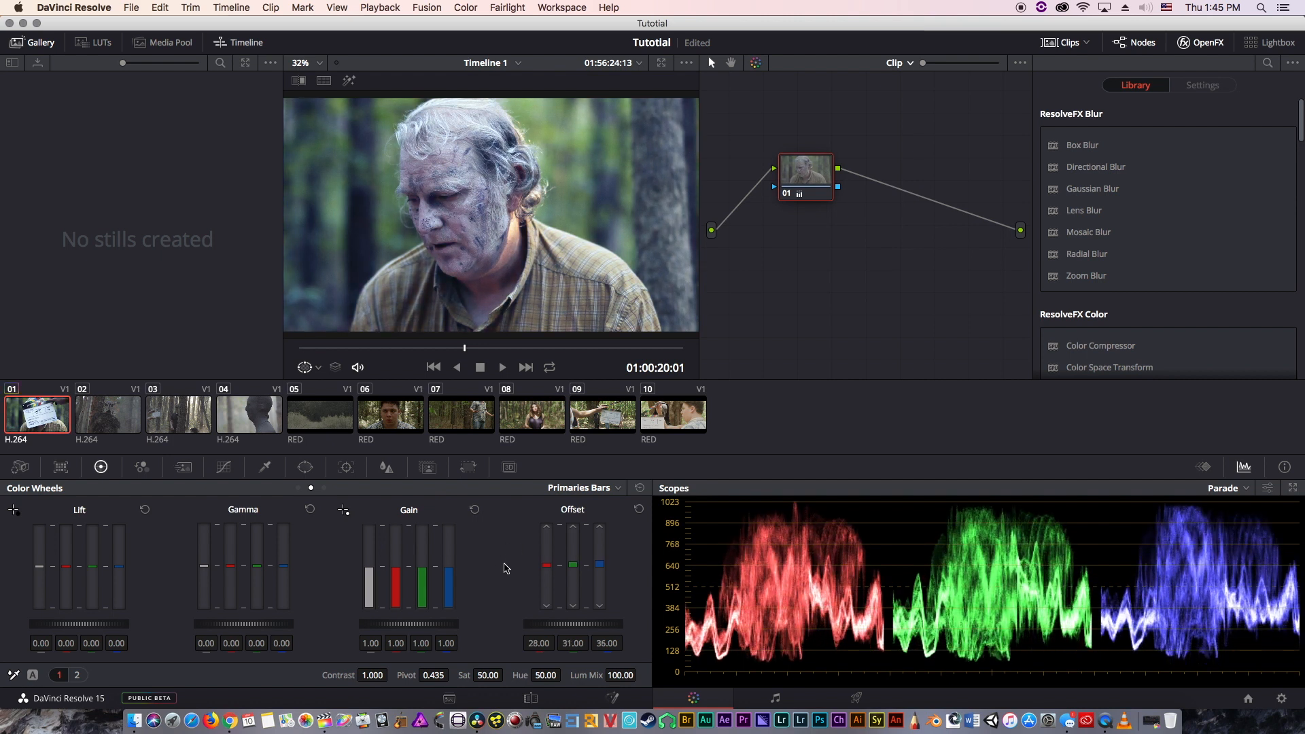
# - Try lowering Offset with printer lights to red 24.00 and green 27.00, and reset Offset
pyautogui.press('2')
pyautogui.press('2')
pyautogui.press('2')
pyautogui.press('2')
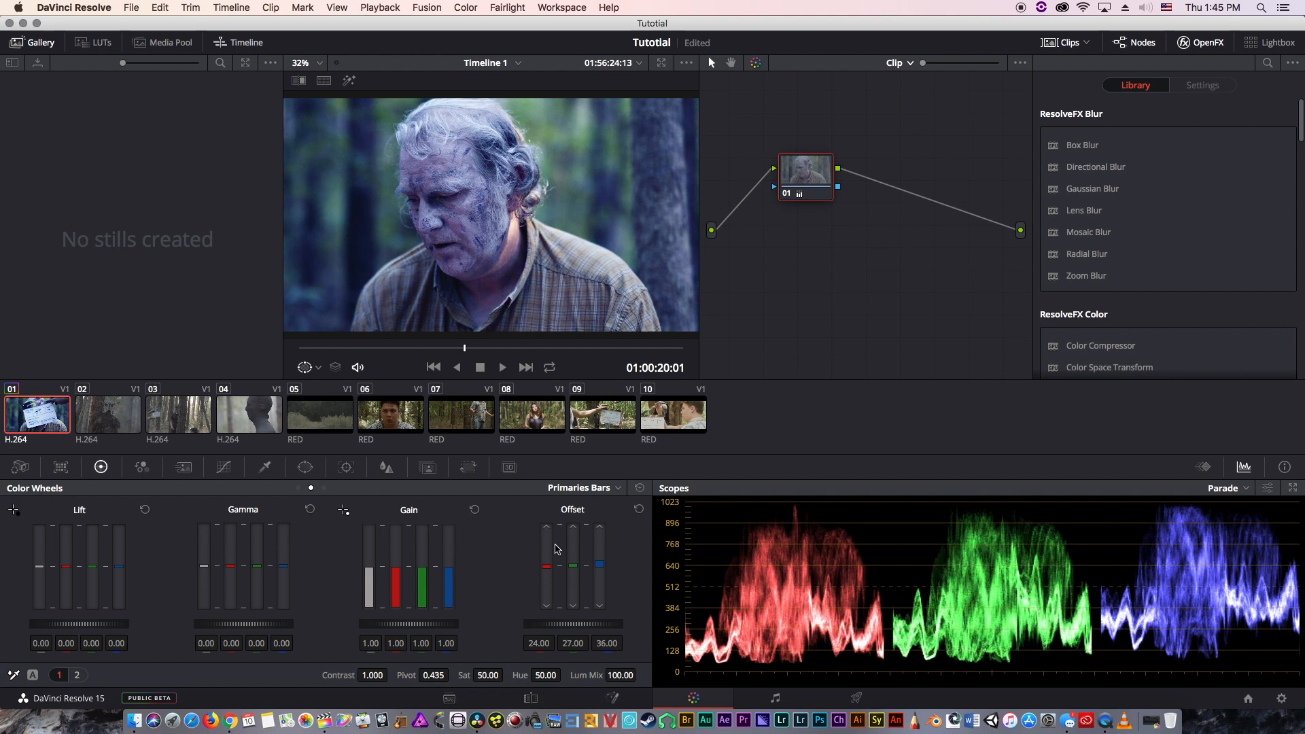
pyautogui.click(639, 509)
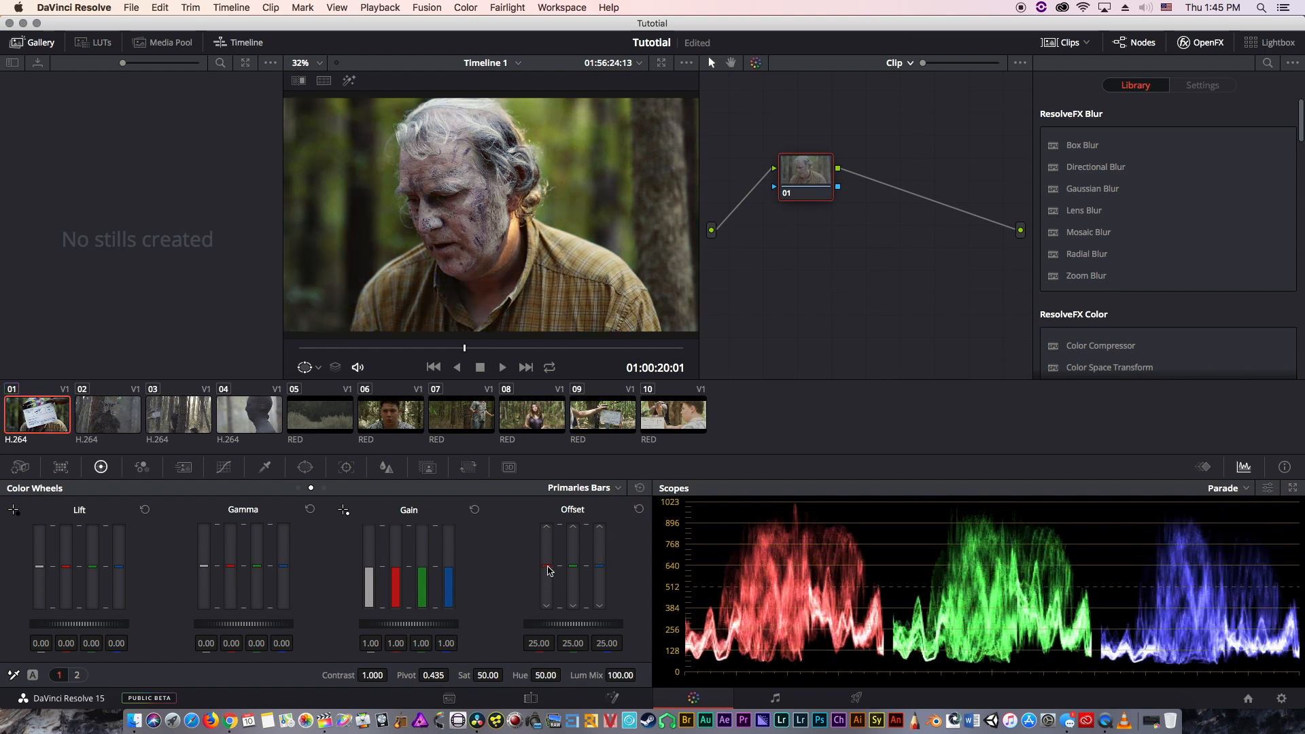
# - Try shifting the red Offset bar and lowering the Offset master to -14.20, resetting Offset after each trial
pyautogui.moveTo(548, 571); pyautogui.dragTo(548, 574)
pyautogui.click(639, 509)
pyautogui.moveTo(573, 623); pyautogui.dragTo(573, 624)
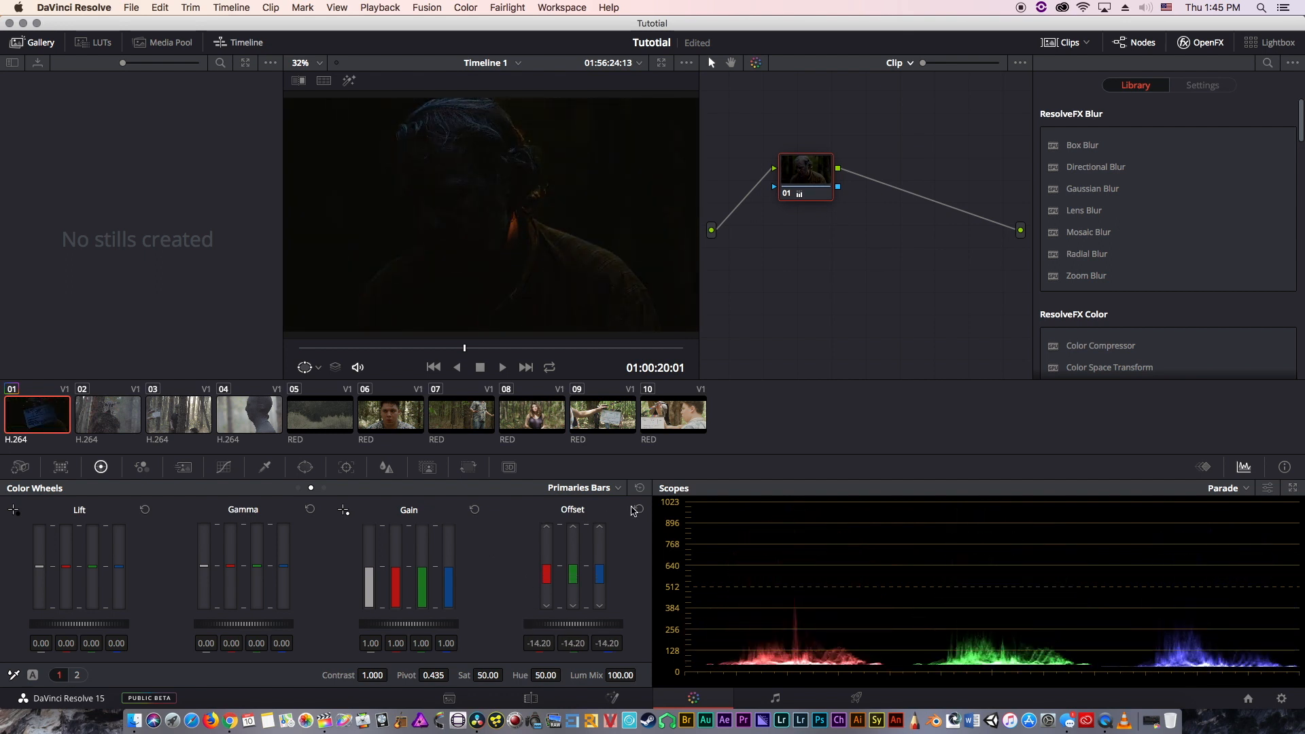
pyautogui.click(634, 511)
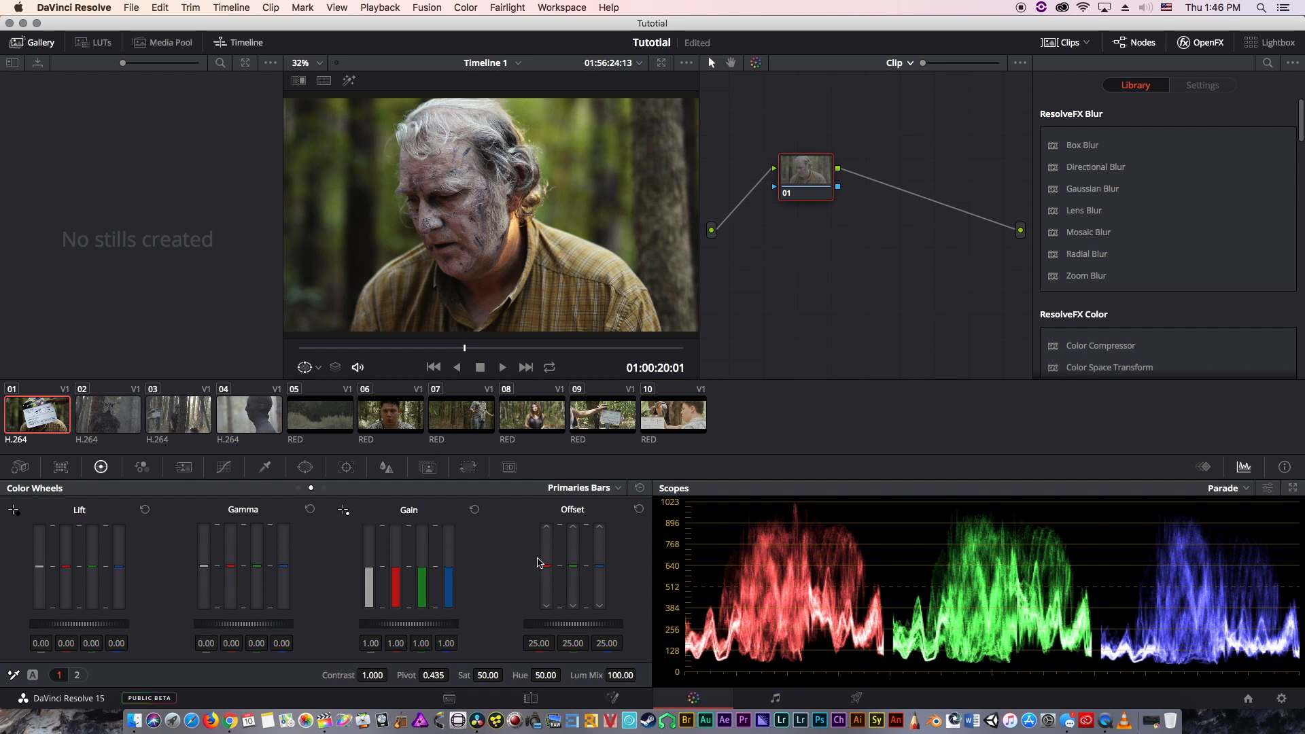
pyautogui.moveTo(539, 563); pyautogui.dragTo(548, 560)
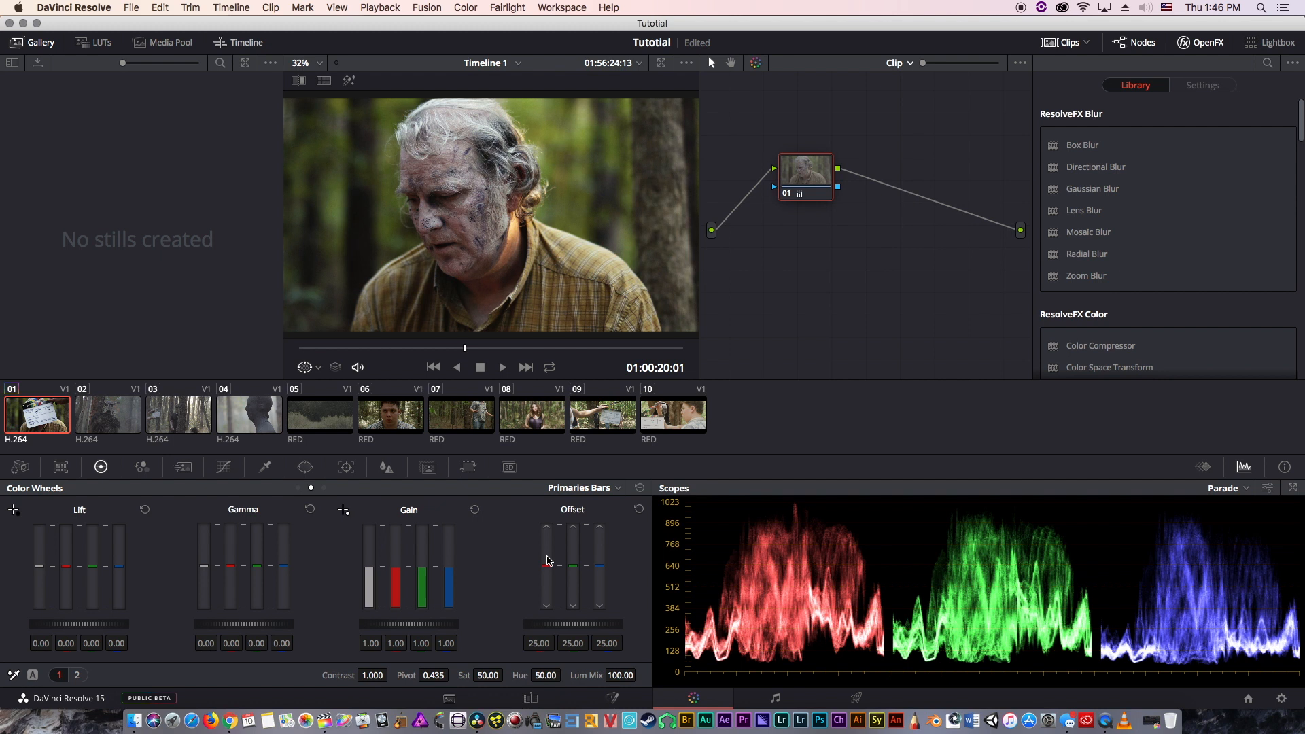
pyautogui.click(639, 509)
# - Try the second page of primary adjustments, reset all the primaries, and return to the first page
pyautogui.click(79, 675)
pyautogui.moveTo(229, 674); pyautogui.dragTo(300, 675)
pyautogui.click(640, 488)
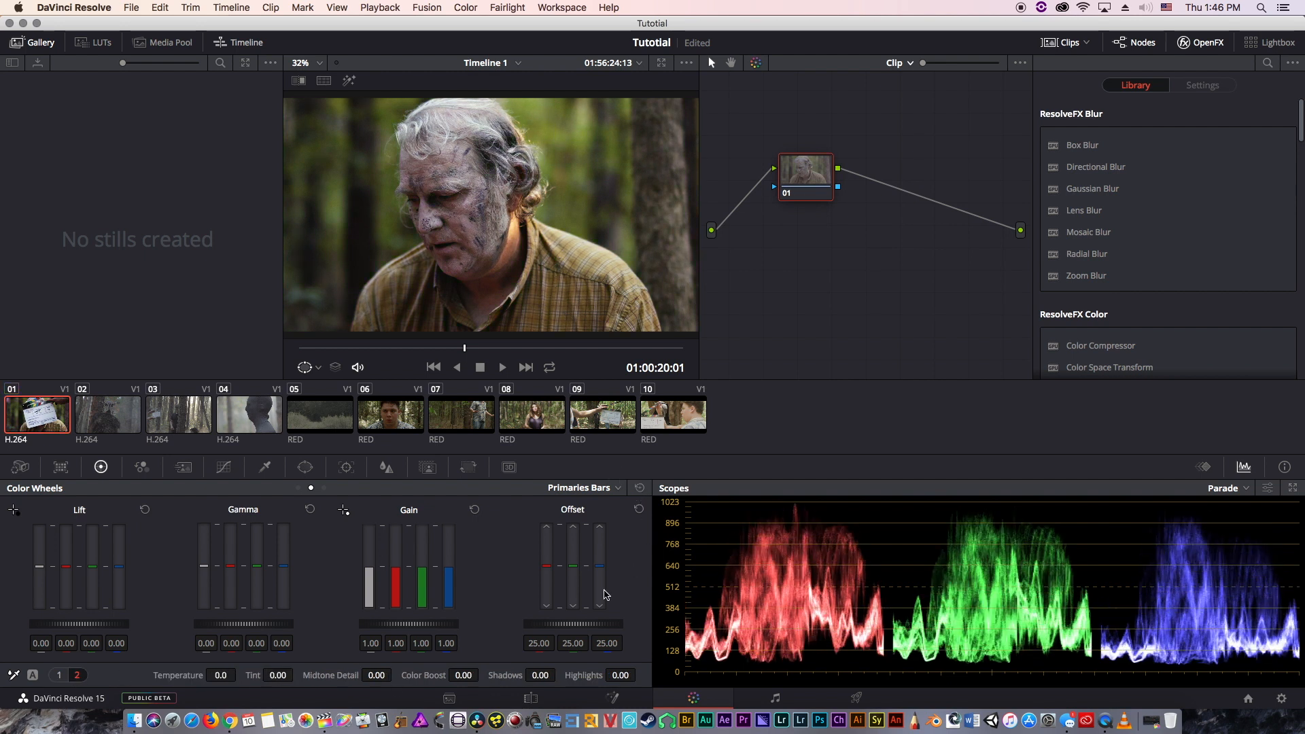
pyautogui.click(68, 676)
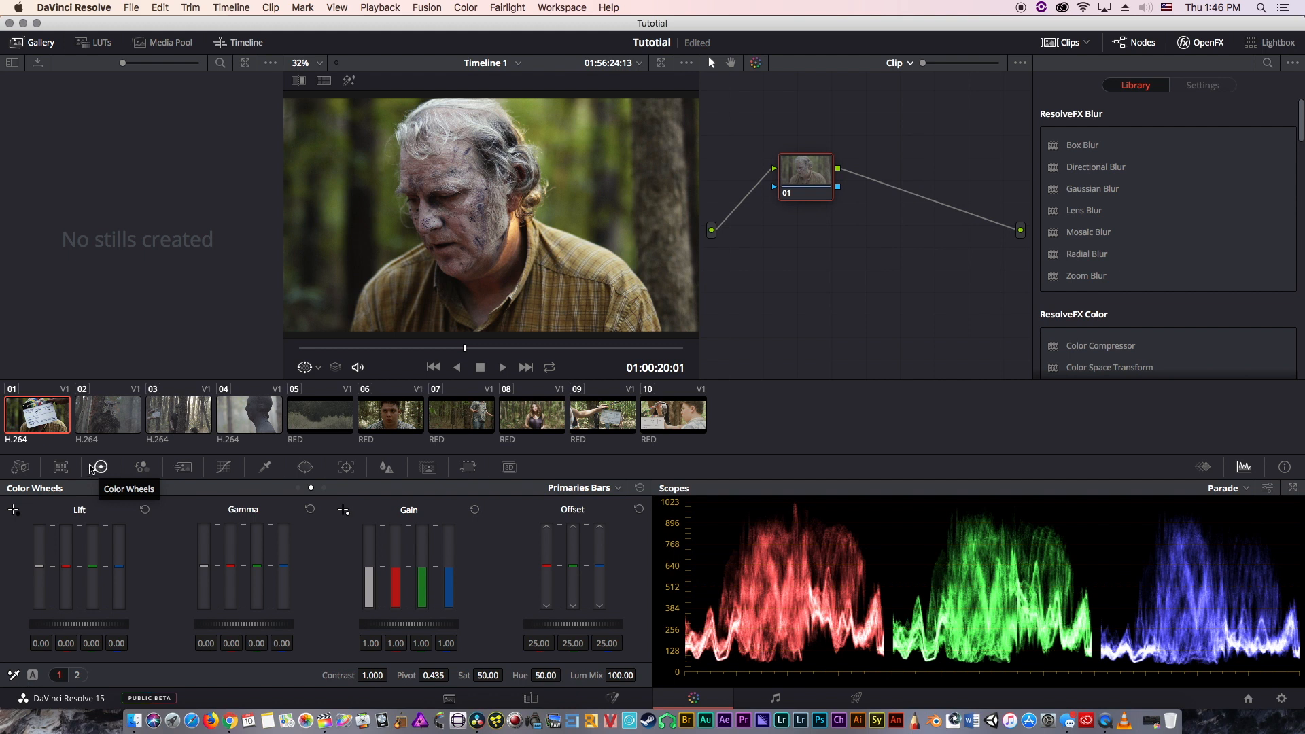
# - Look at the Color Match palette, return to the Color Wheels, and move the playhead to the slate at 01:00:01:17
pyautogui.click(54, 469)
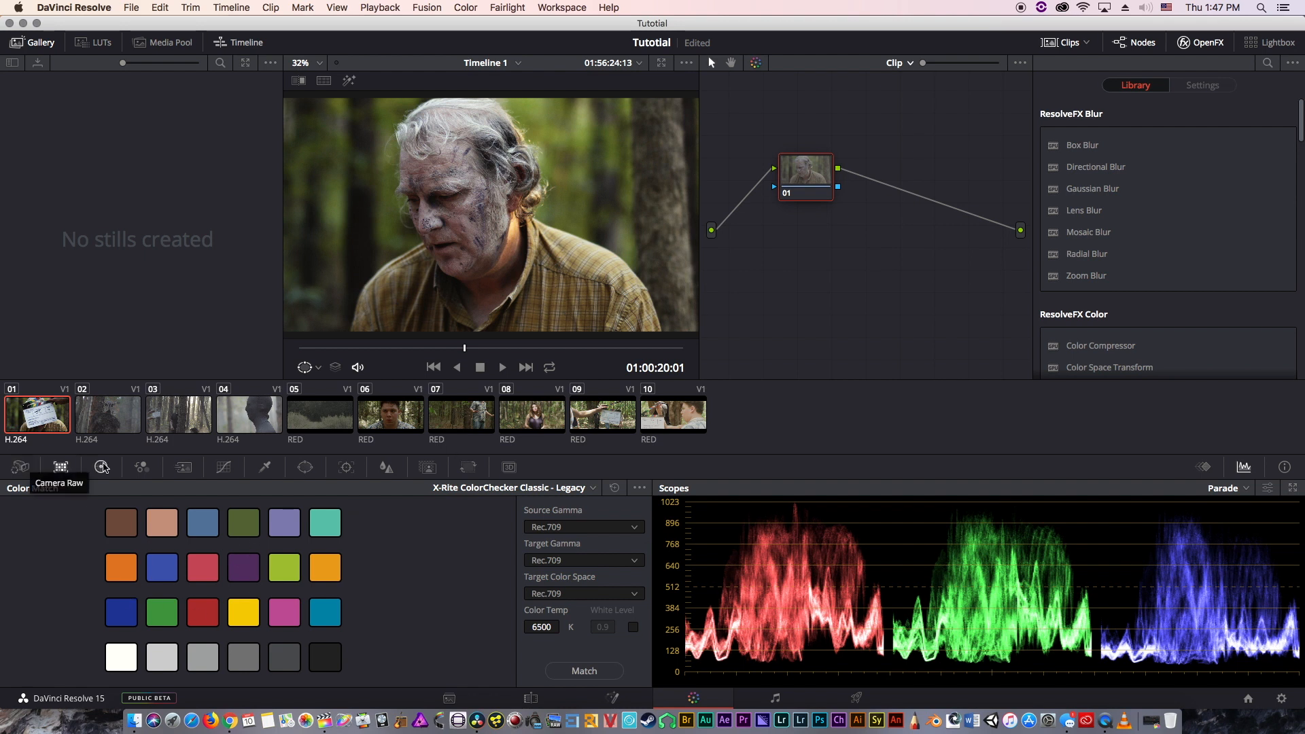
pyautogui.click(101, 467)
pyautogui.moveTo(359, 348)
pyautogui.mouseDown()
pyautogui.moveTo(326, 348)
pyautogui.moveTo(341, 348)
pyautogui.mouseUp()
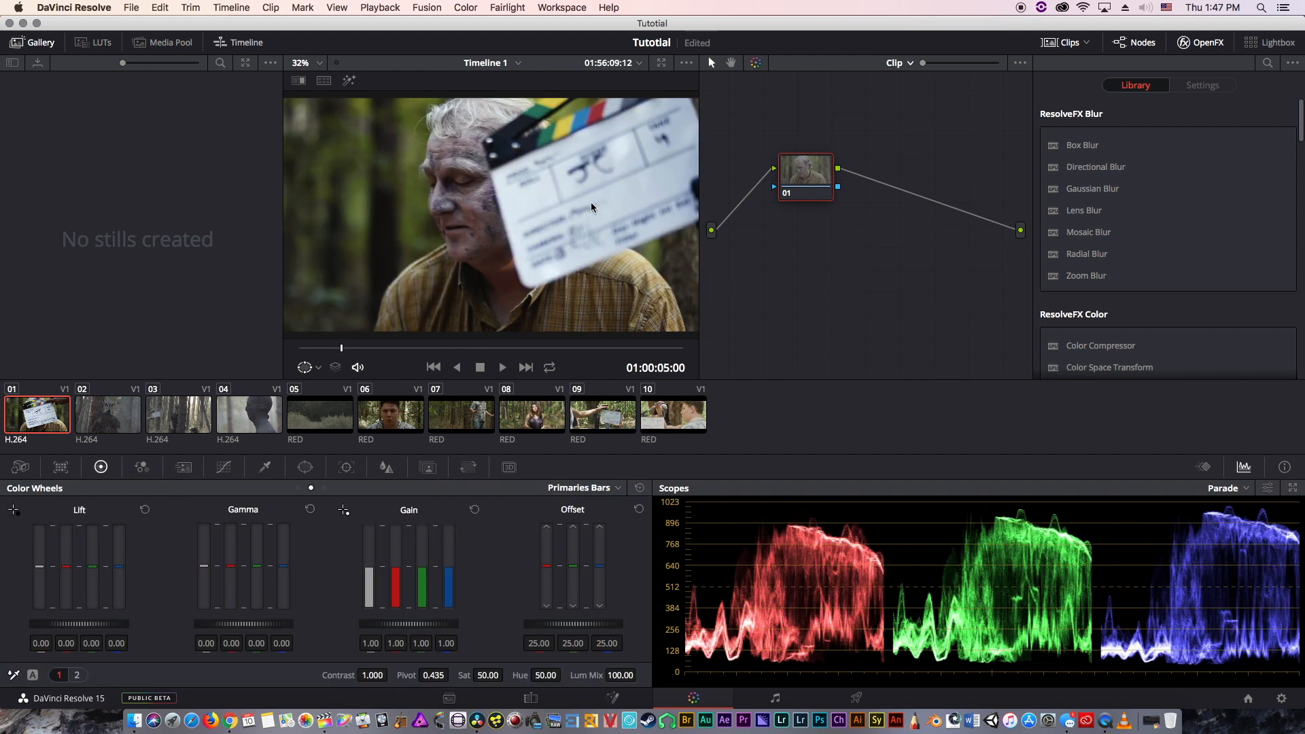
pyautogui.click(327, 348)
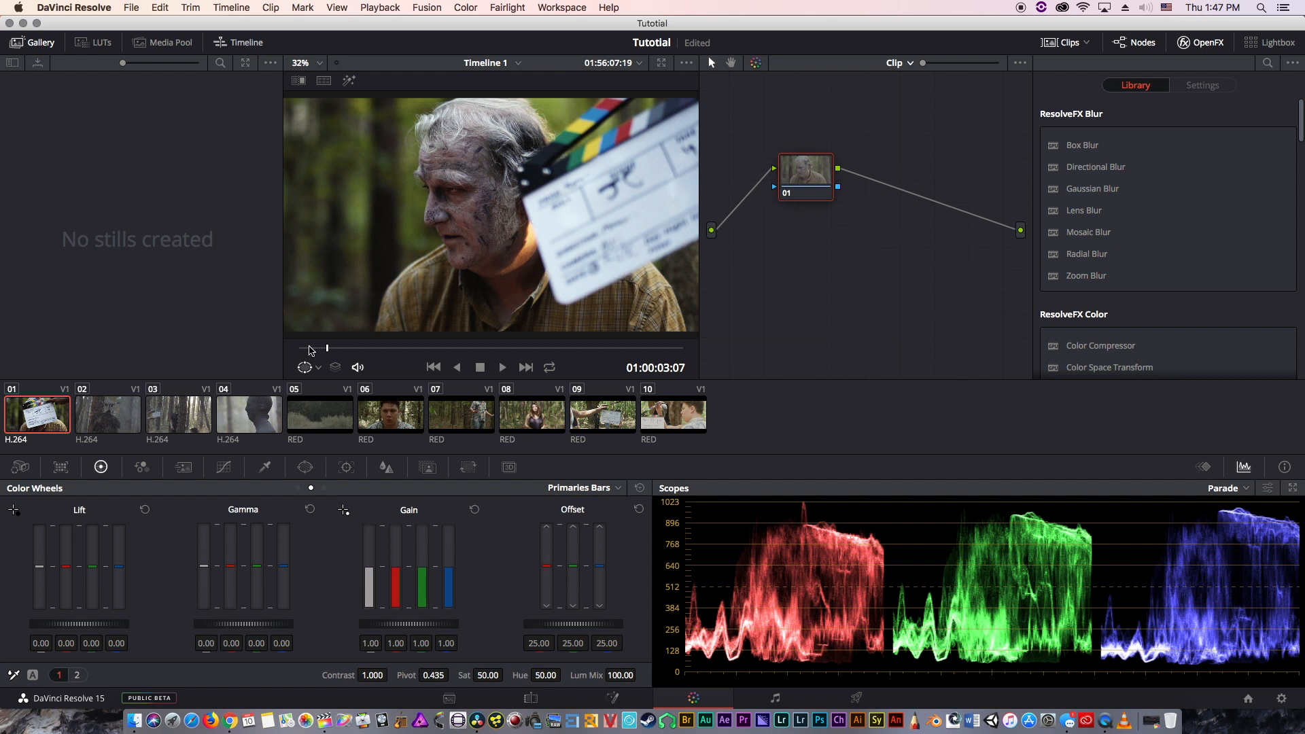
pyautogui.click(314, 348)
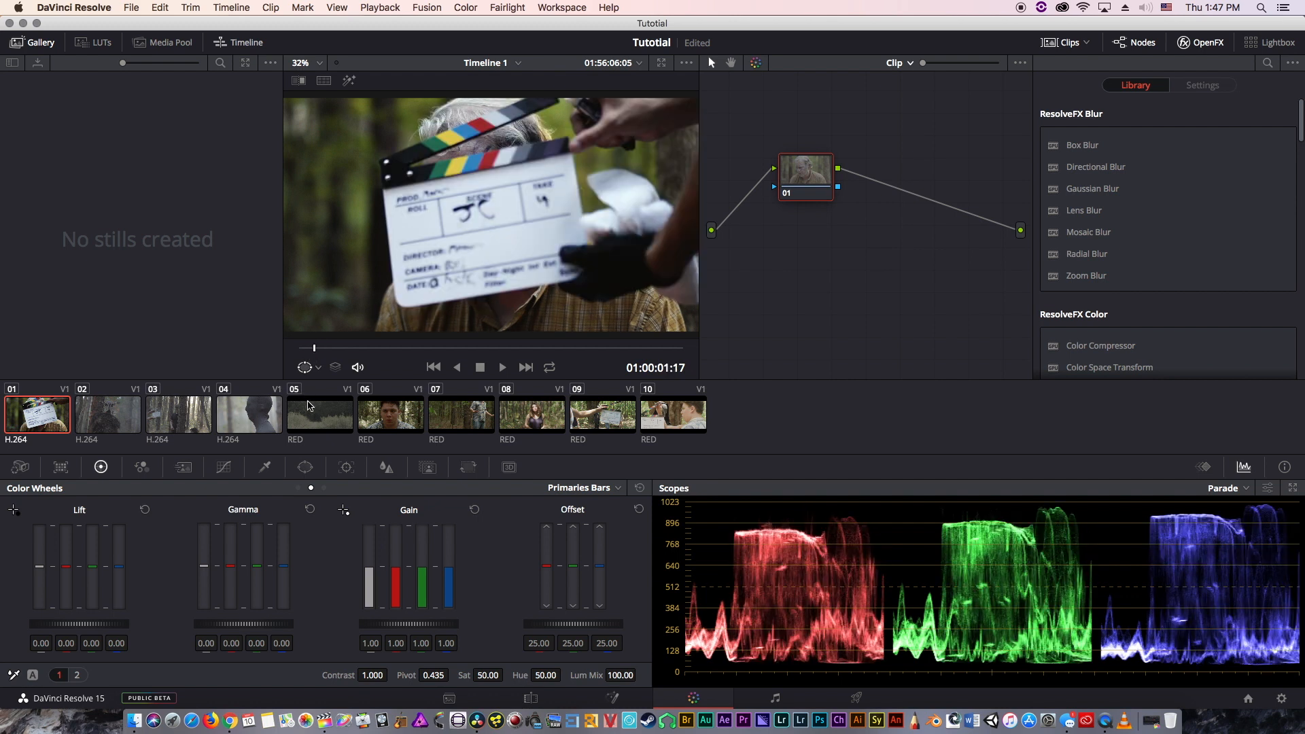
# - Try the viewer's Qualifier on-screen control and look through the viewer's image options
pyautogui.click(313, 367)
pyautogui.click(330, 402)
pyautogui.rightClick(536, 229)
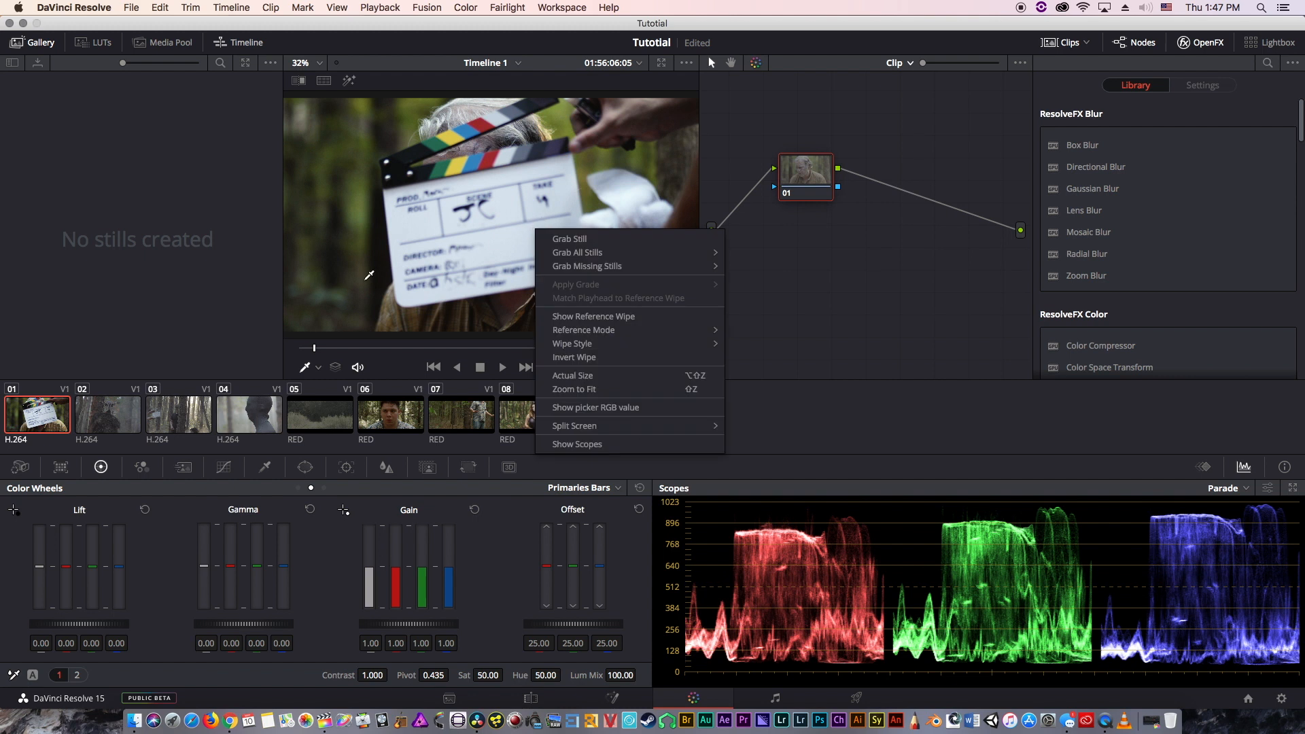
pyautogui.click(258, 266)
pyautogui.click(318, 368)
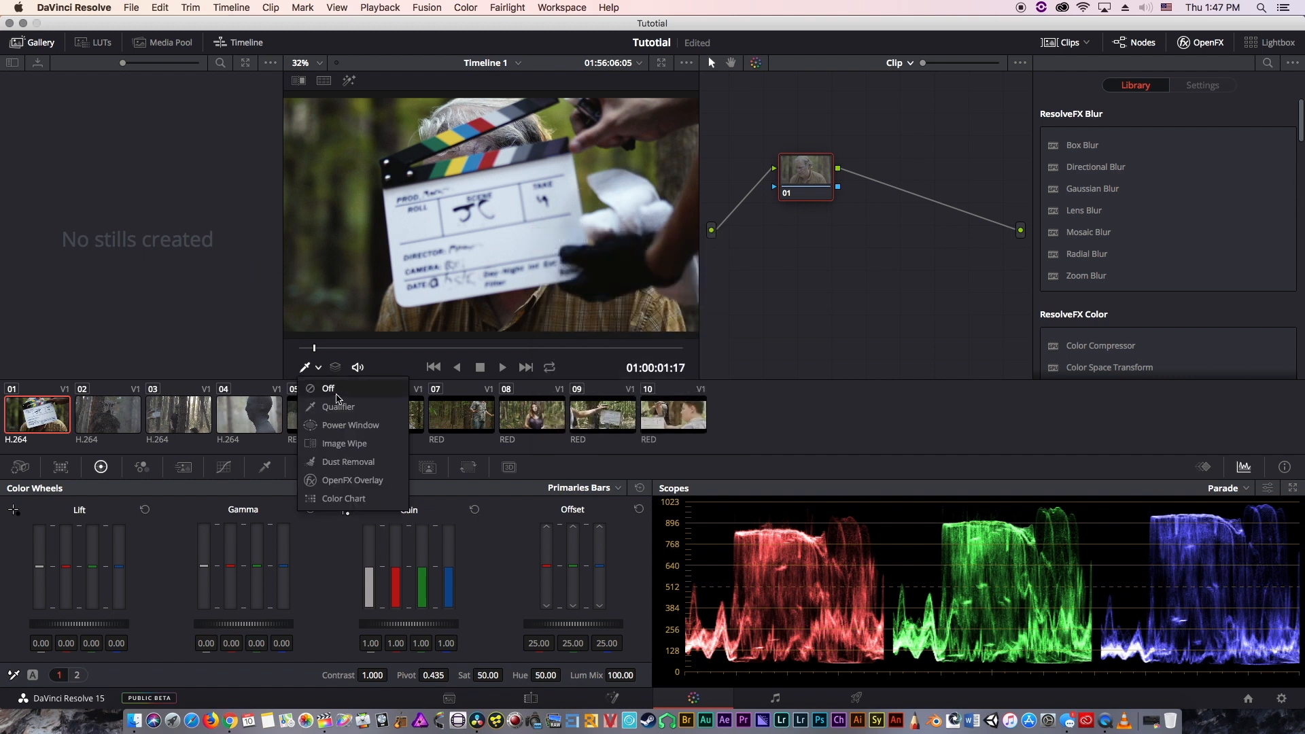
pyautogui.click(340, 406)
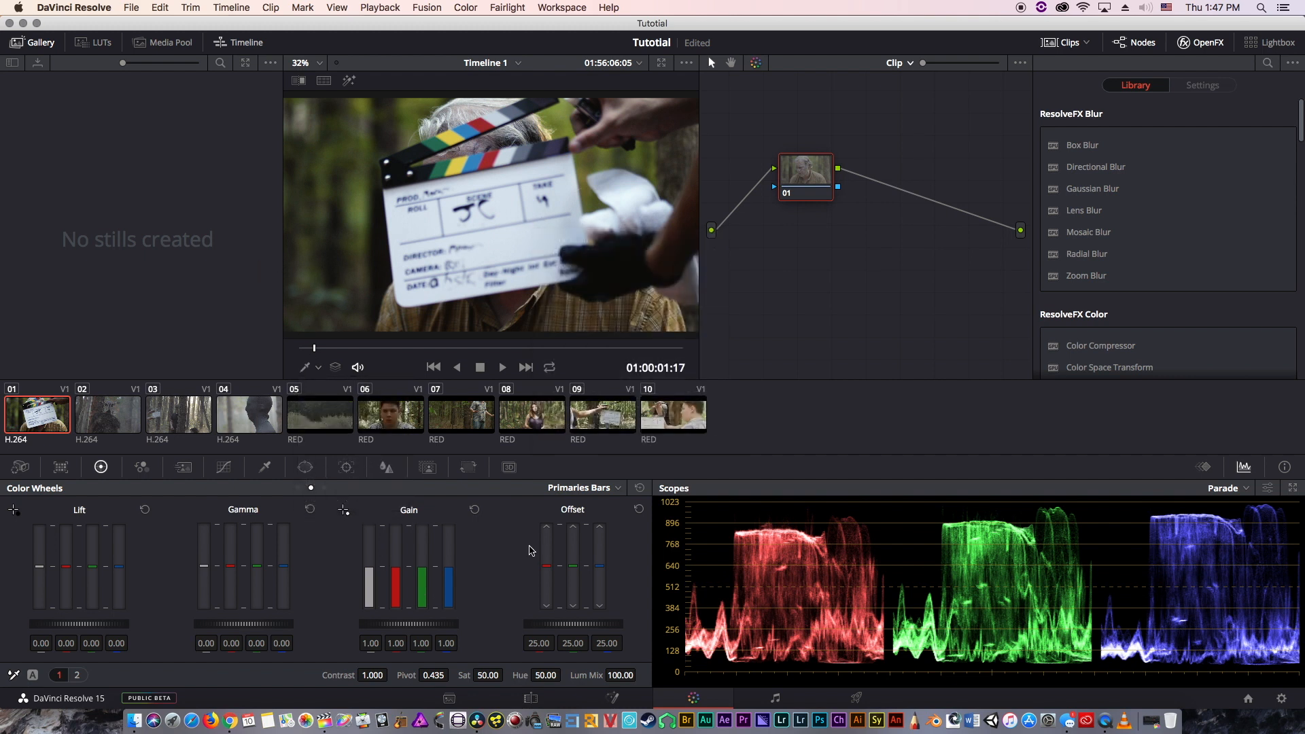
# - Switch the scope to Waveform and move the playhead to the slate frame at 01:00:00:21
pyautogui.click(1245, 488)
pyautogui.click(1245, 523)
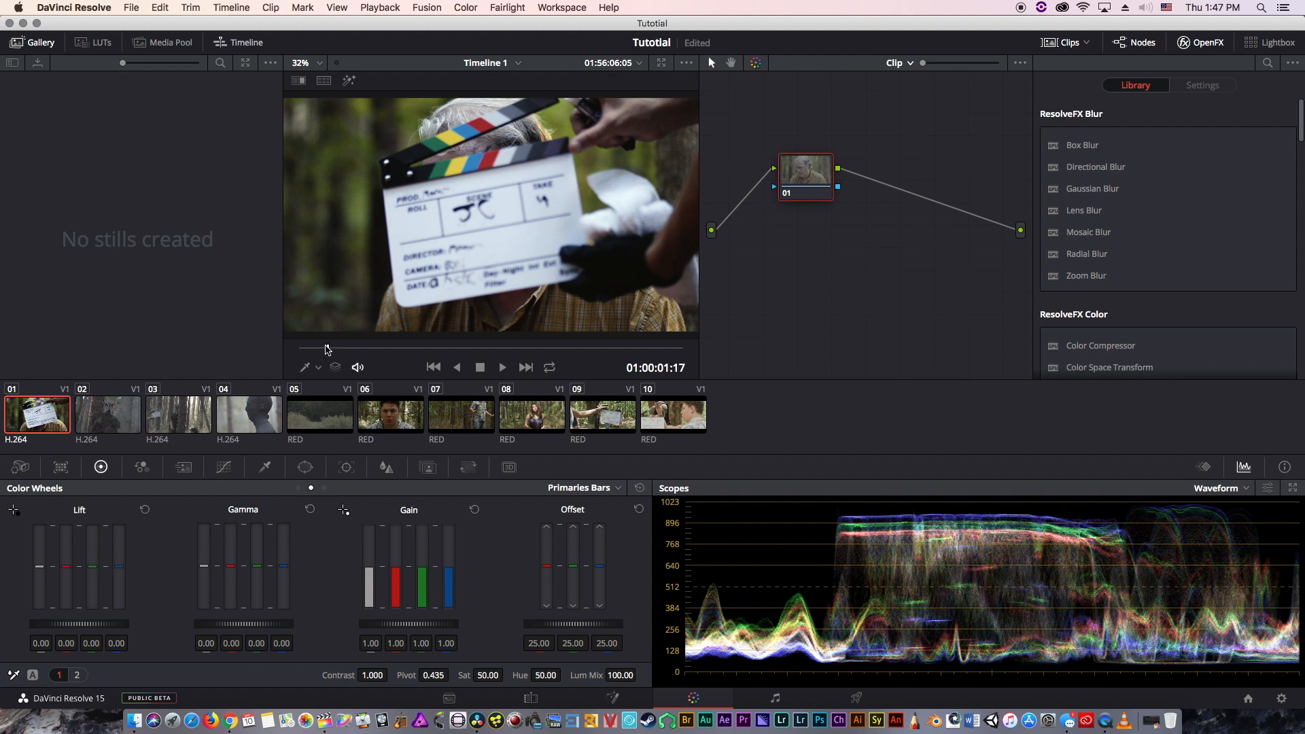
pyautogui.moveTo(326, 351); pyautogui.dragTo(307, 352)
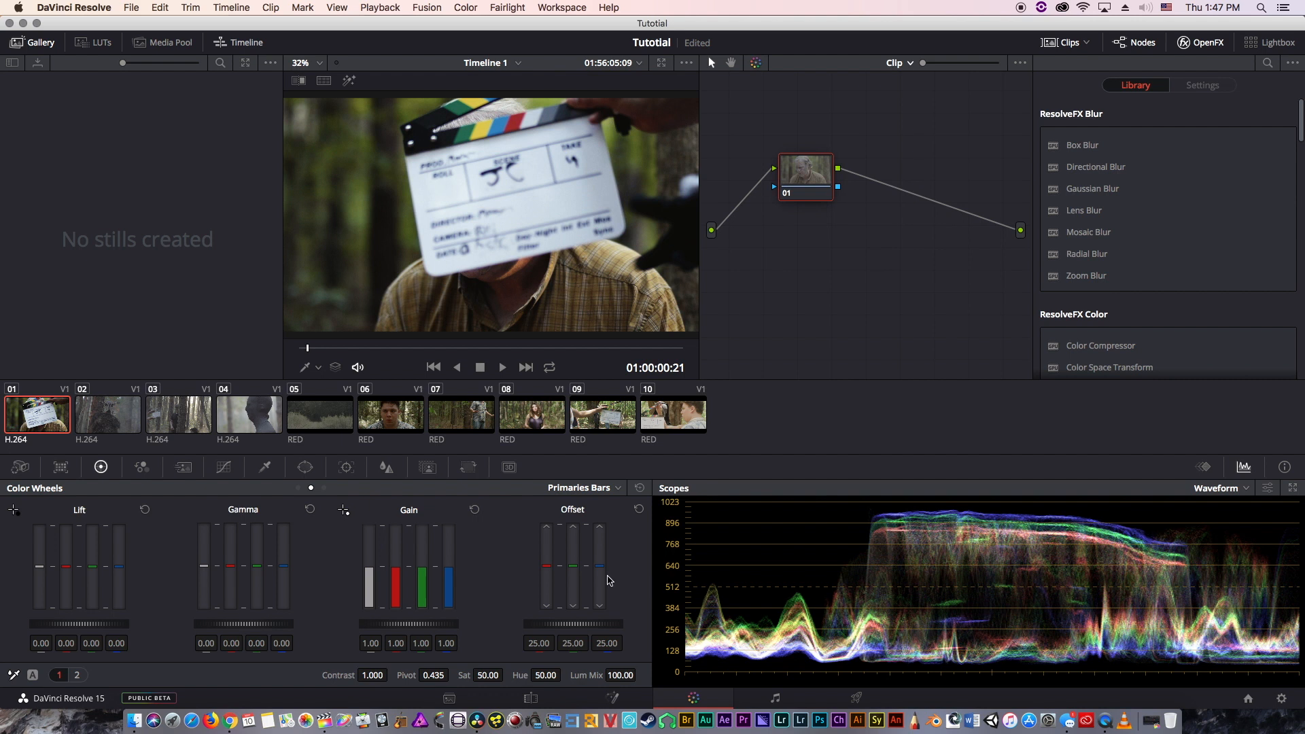
# - Try balancing the slate's whites on the waveform by setting Offset to red 28.20 and blue 21.40
pyautogui.scroll(-5, 596, 577)
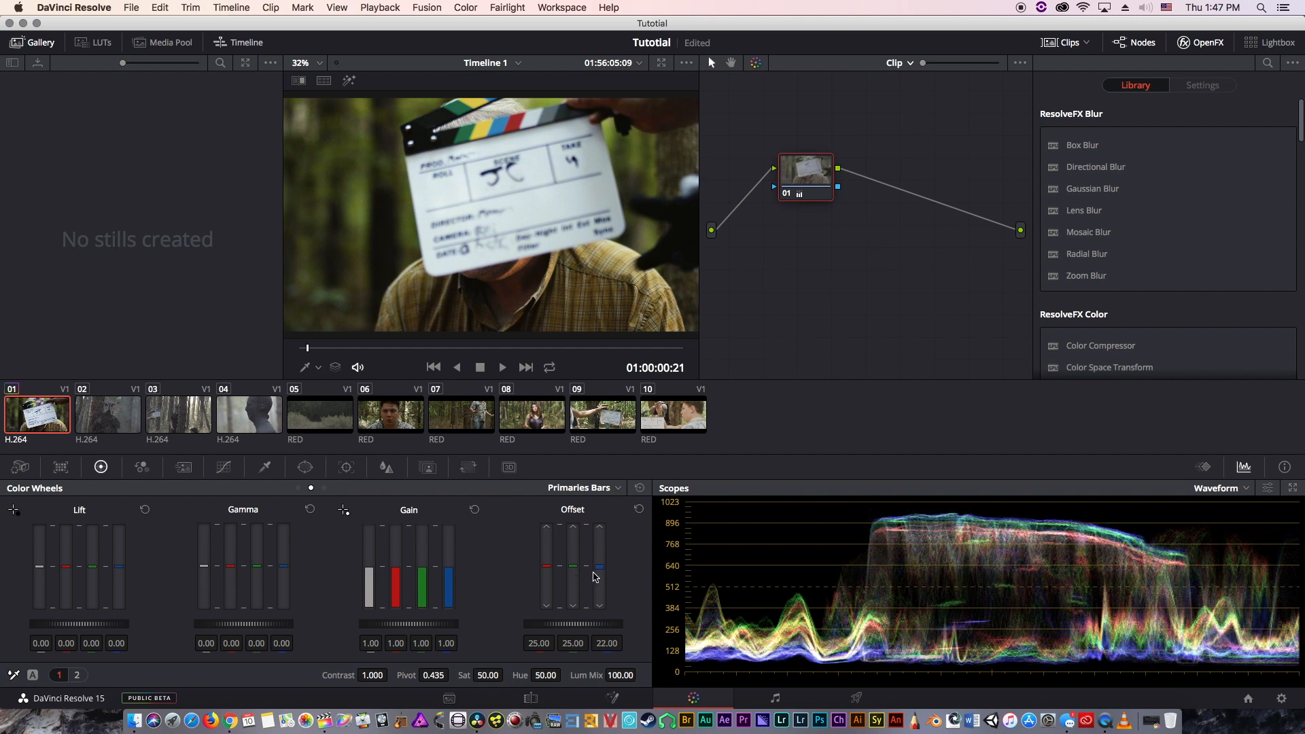
pyautogui.scroll(6, 549, 582)
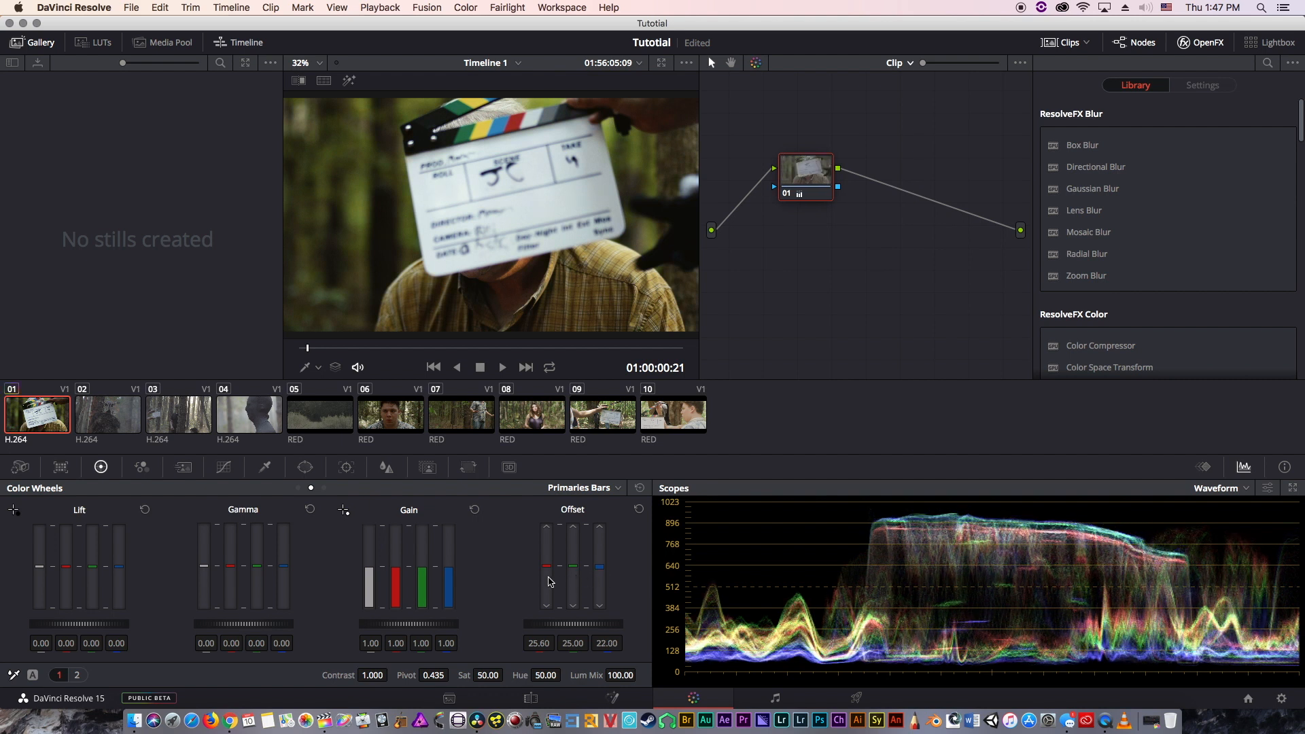
pyautogui.scroll(1, 550, 582)
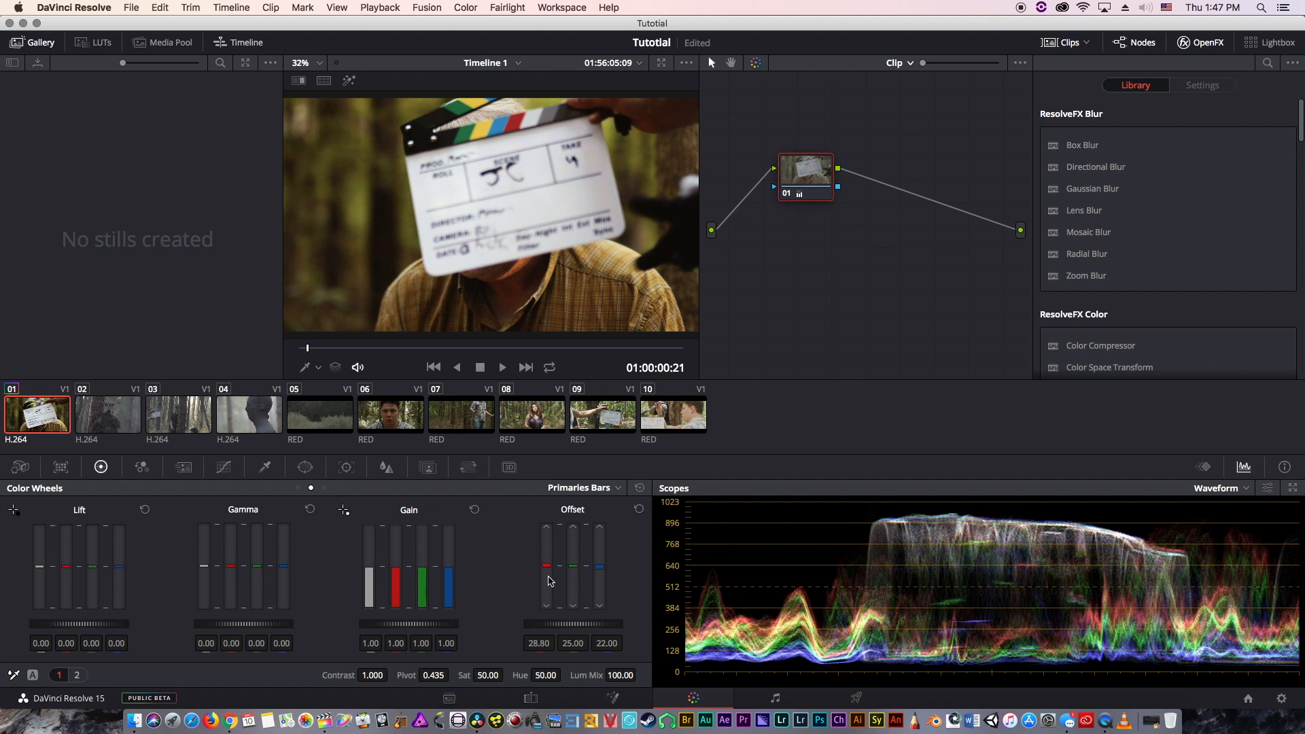
pyautogui.scroll(-1, 575, 579)
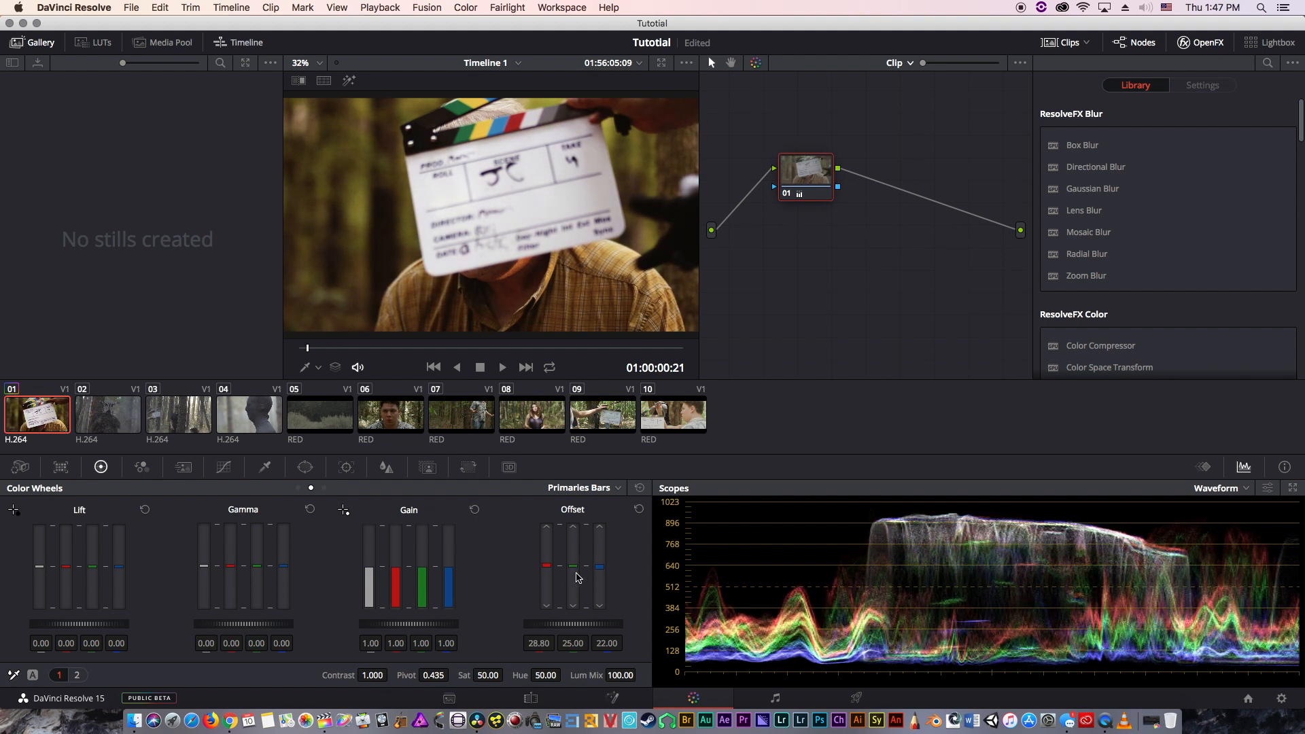
pyautogui.scroll(-1, 601, 577)
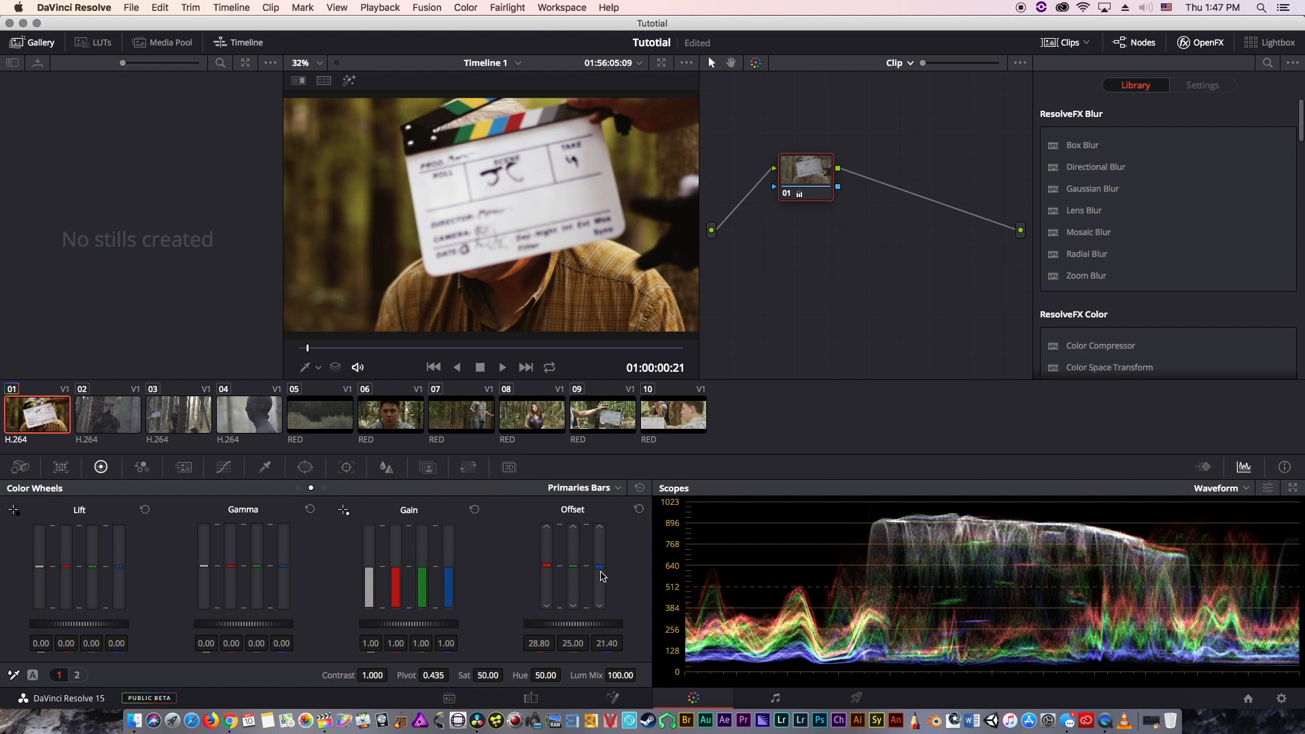
pyautogui.scroll(-1, 601, 576)
pyautogui.scroll(-1, 554, 579)
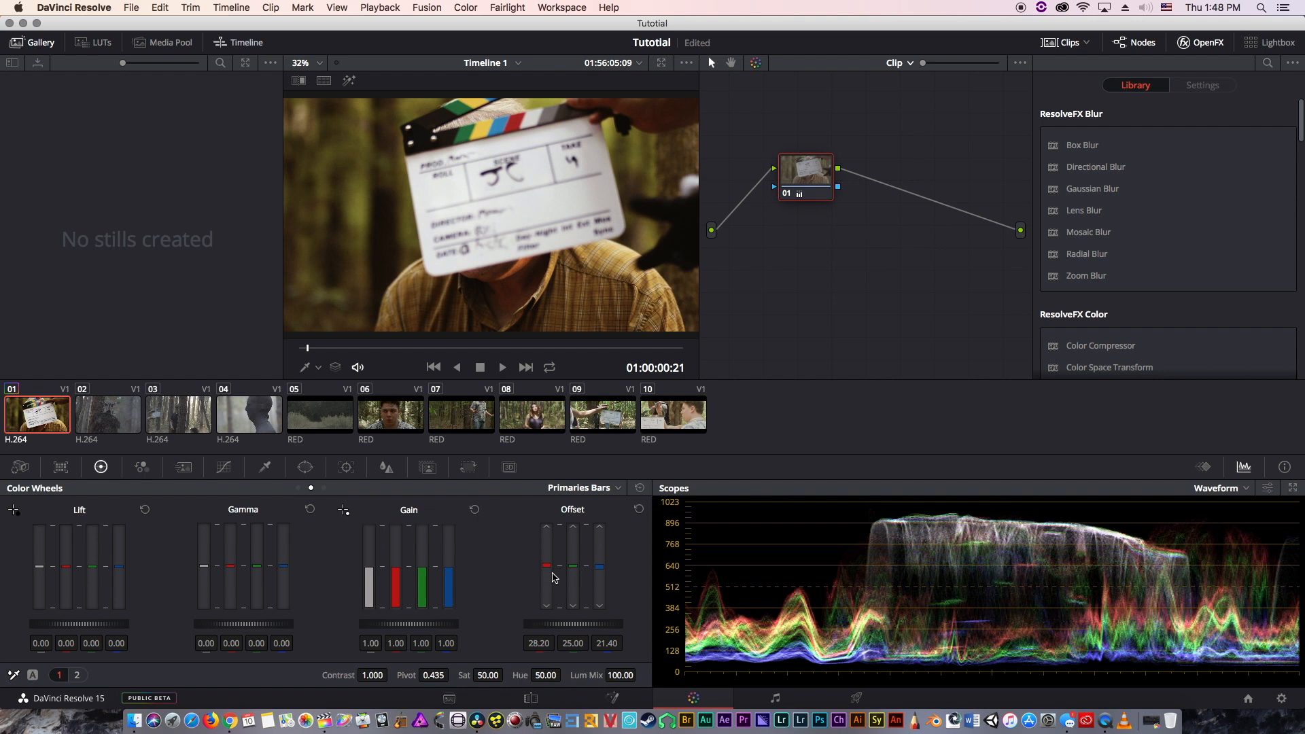
# - Move the playhead to 01:00:21:02, reset Offset, and undo a trial blue Offset of 24.40
pyautogui.moveTo(388, 348); pyautogui.dragTo(474, 361)
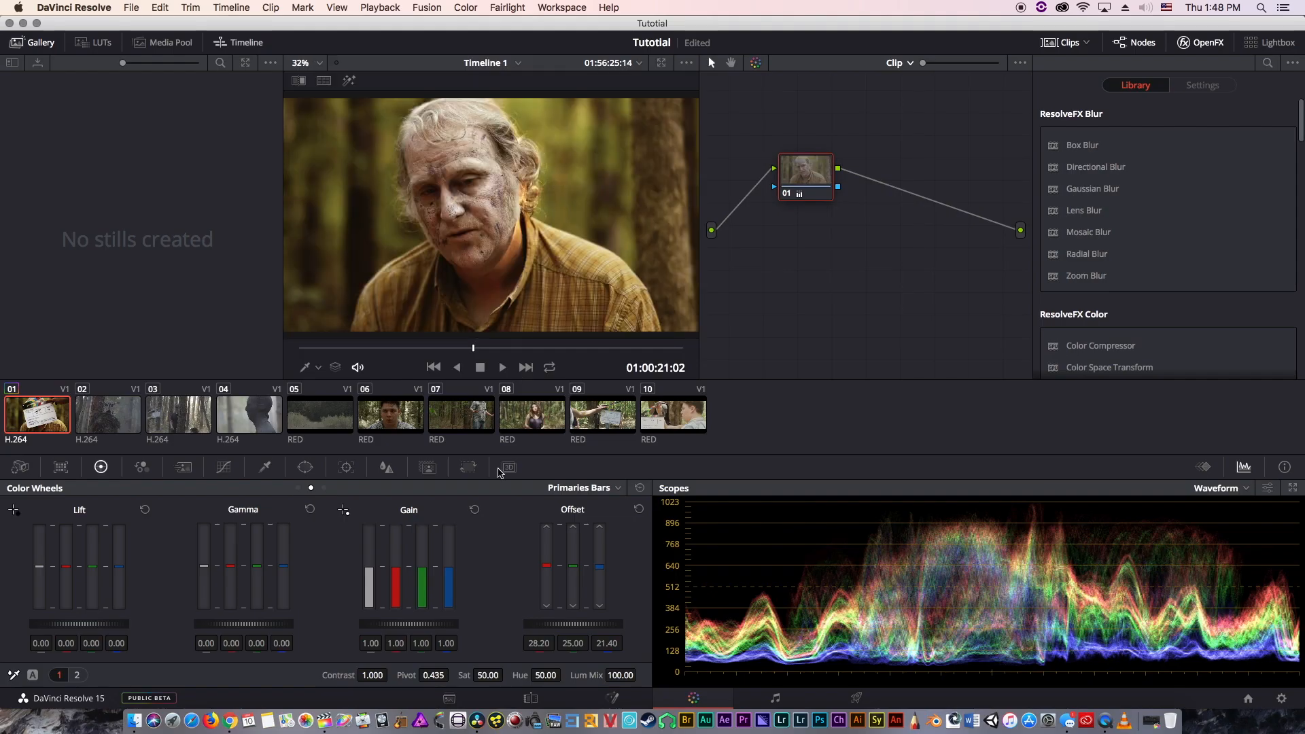
pyautogui.click(638, 511)
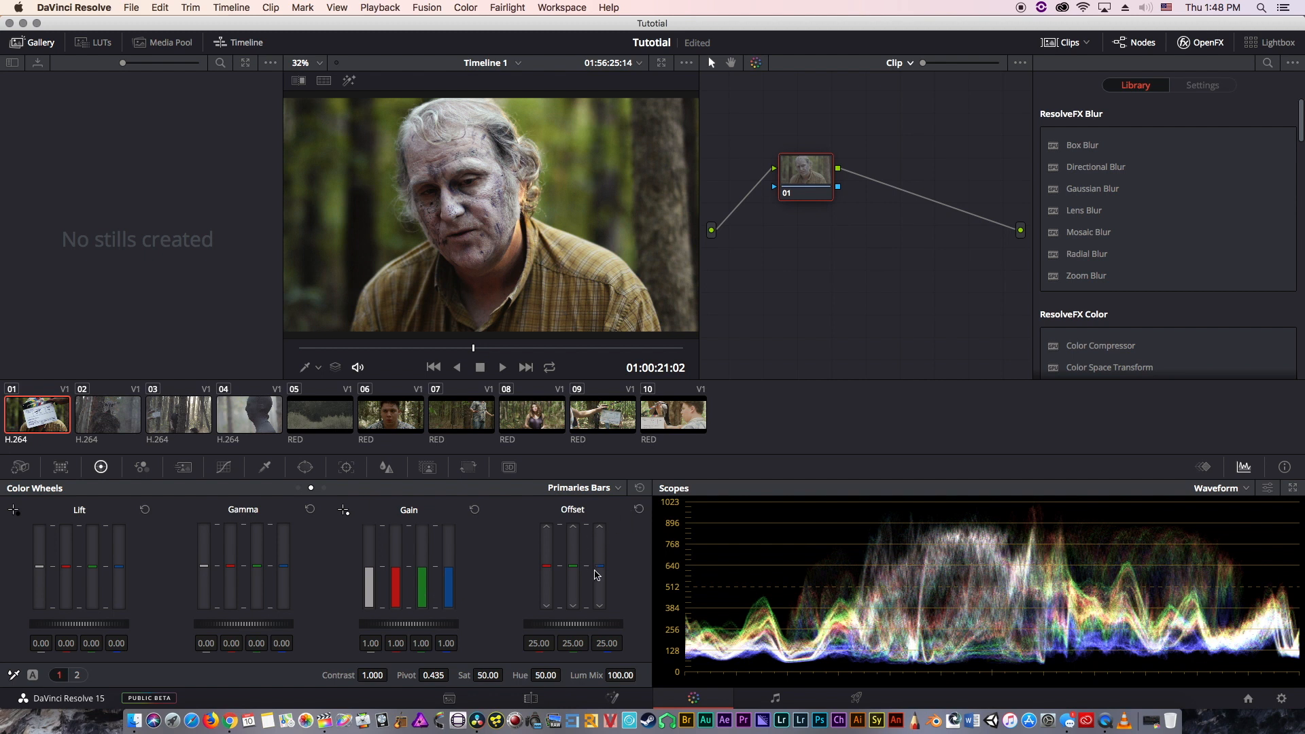
pyautogui.moveTo(595, 575); pyautogui.dragTo(595, 579)
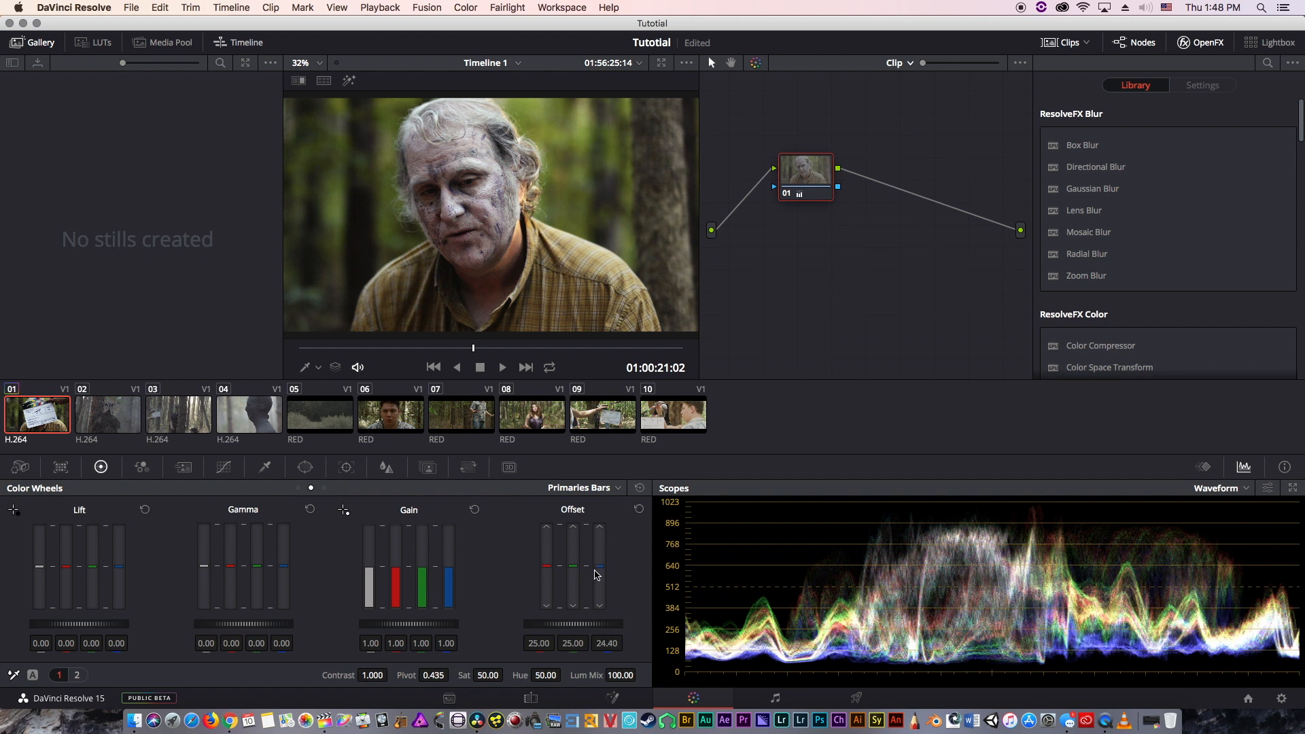
pyautogui.press('super+z')
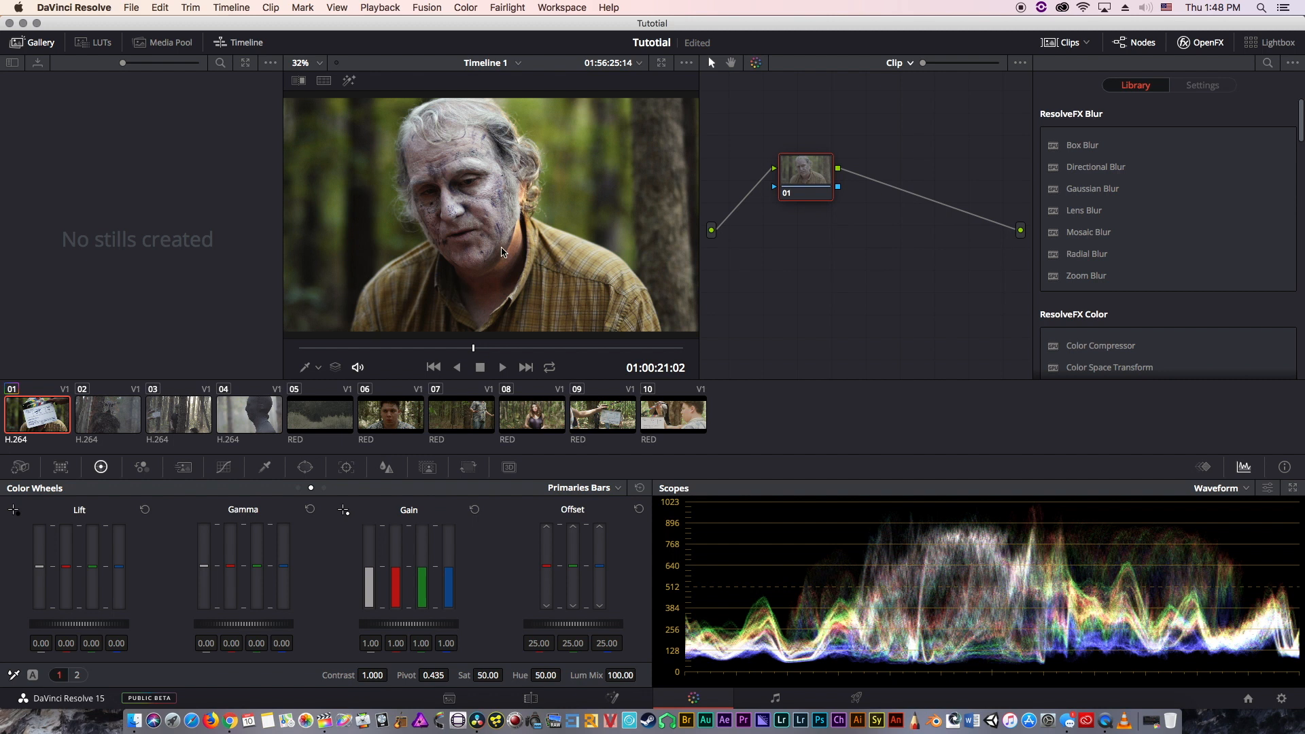
# - Switch the scope to Vectorscope and enable Show 2x Zoom in its display settings
pyautogui.click(1212, 490)
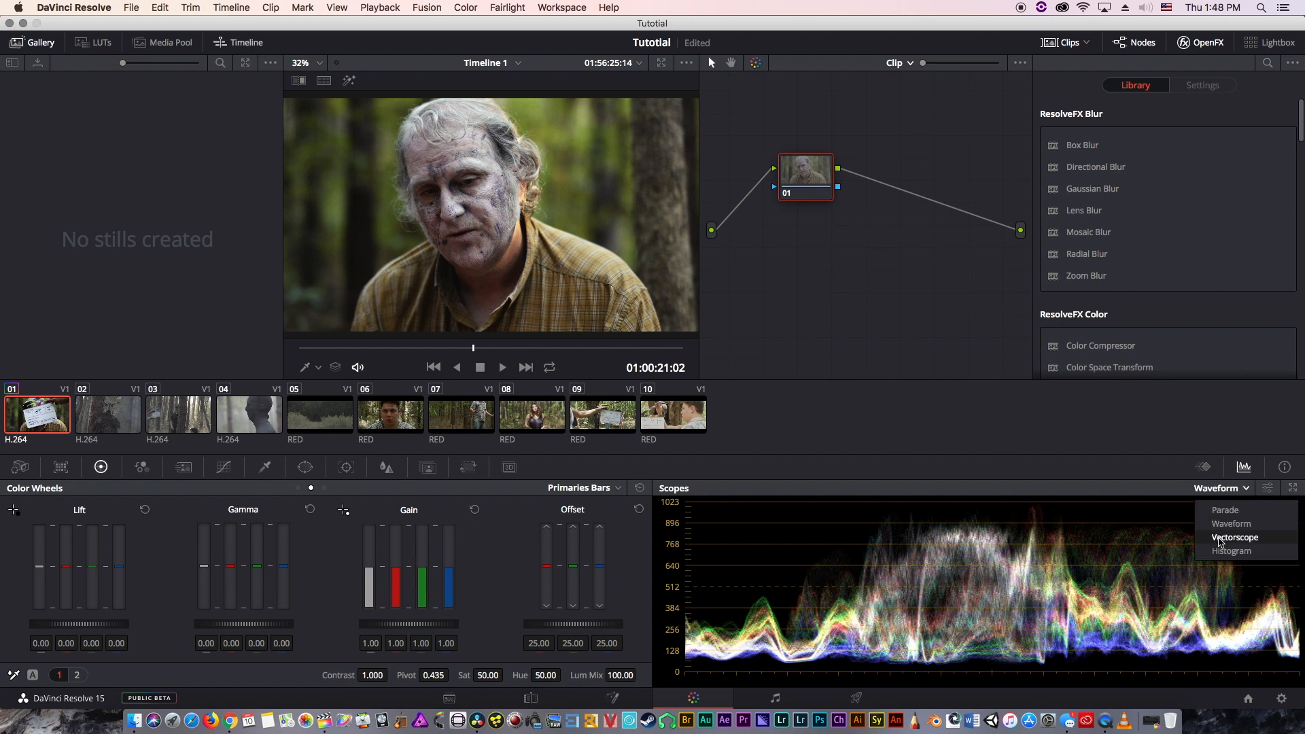
pyautogui.click(1220, 542)
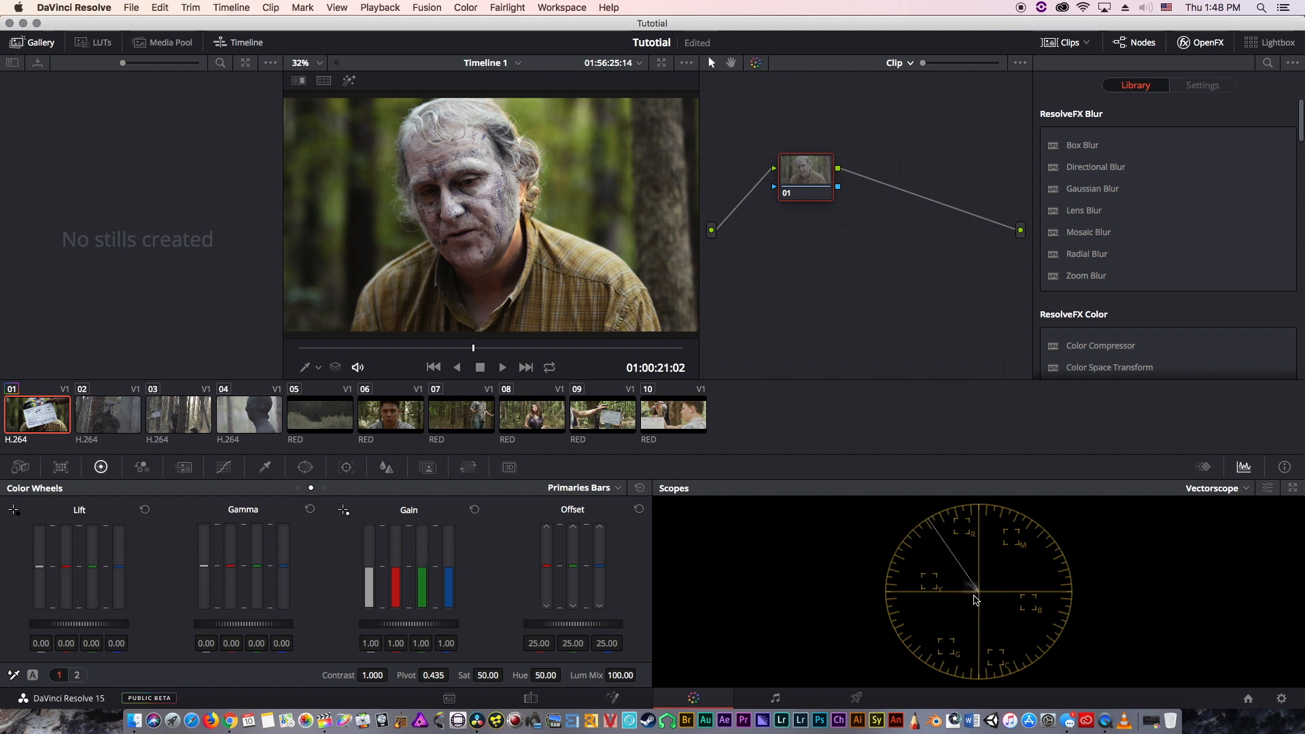
pyautogui.click(1266, 491)
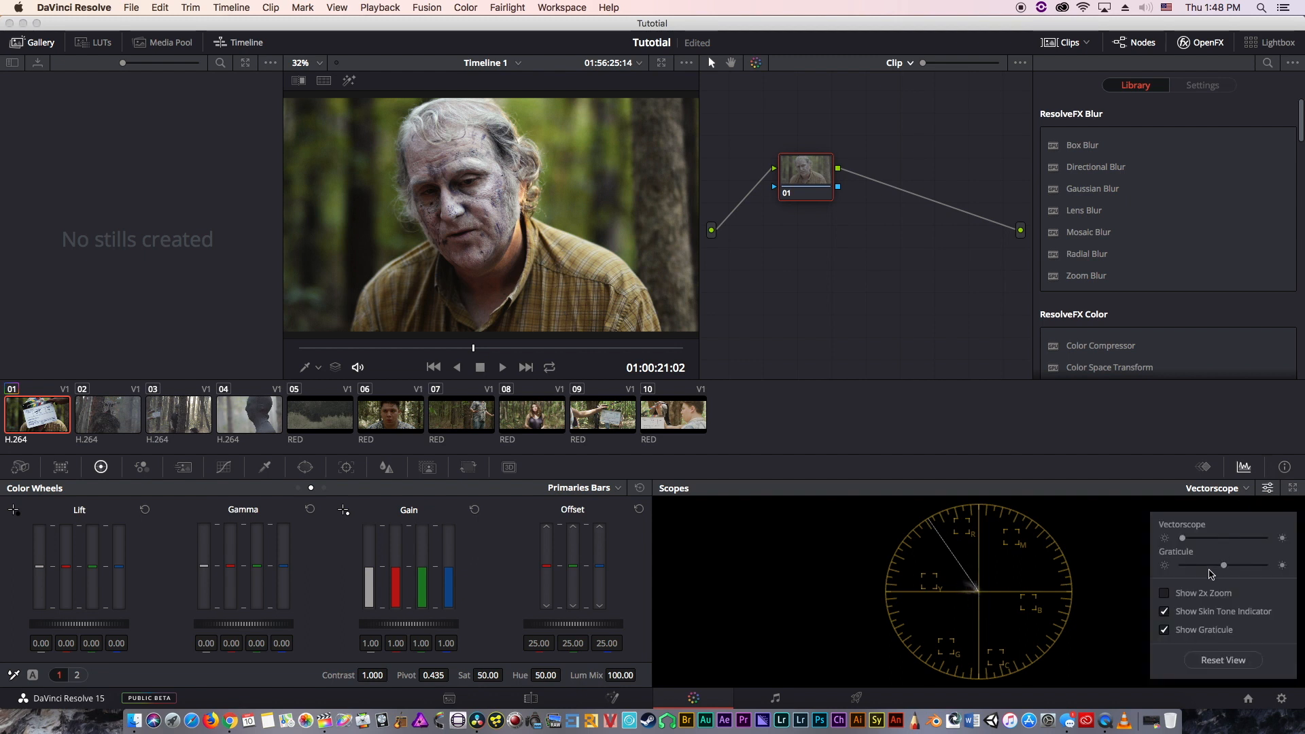
pyautogui.click(1195, 595)
pyautogui.click(1059, 553)
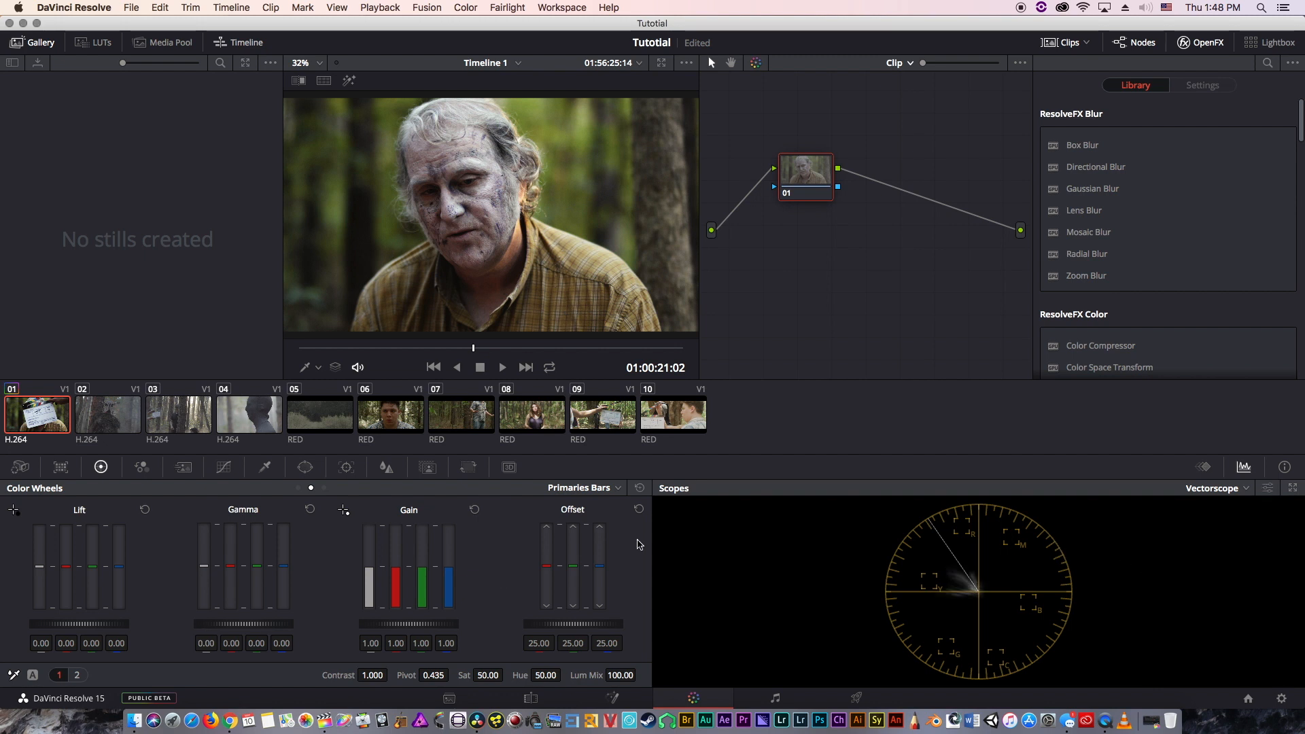
# - Play the clip ahead to 01:00:23:07 and try Offset values of green 25.60 and blue 23.80 with red at 25.00
pyautogui.press('space')
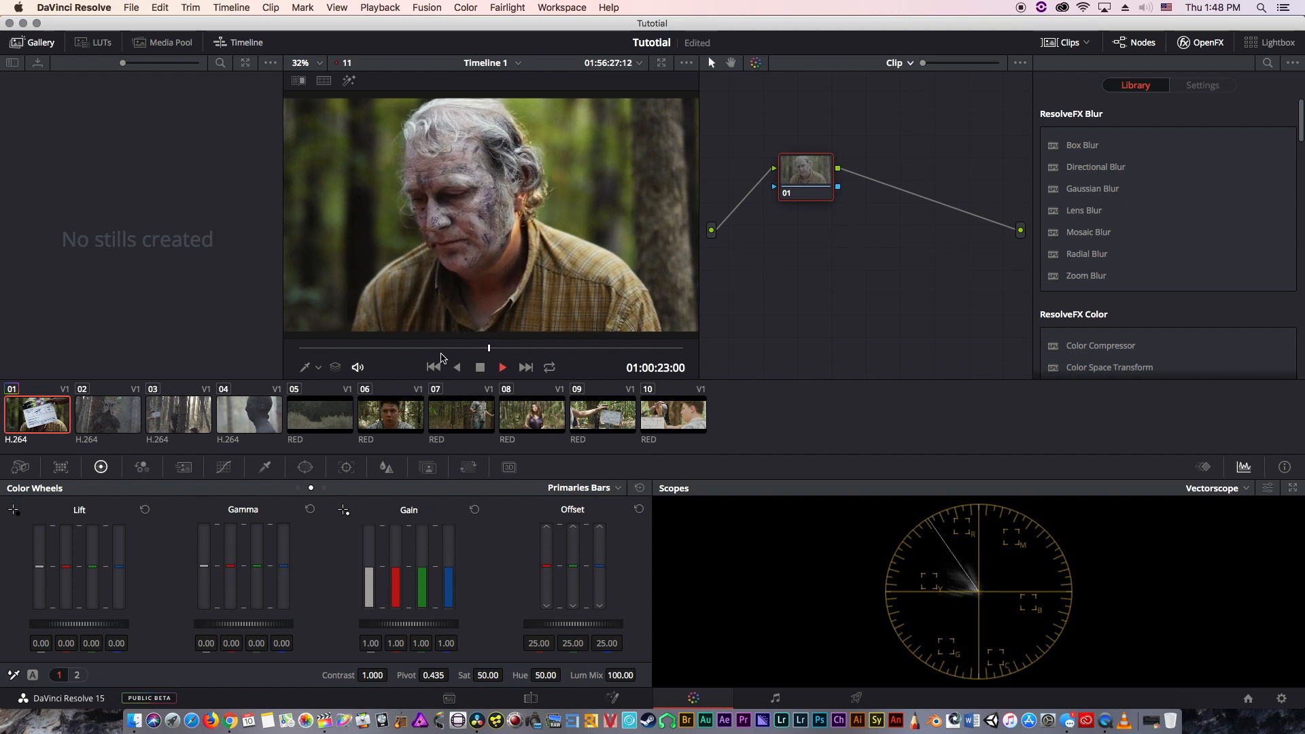
pyautogui.press('space')
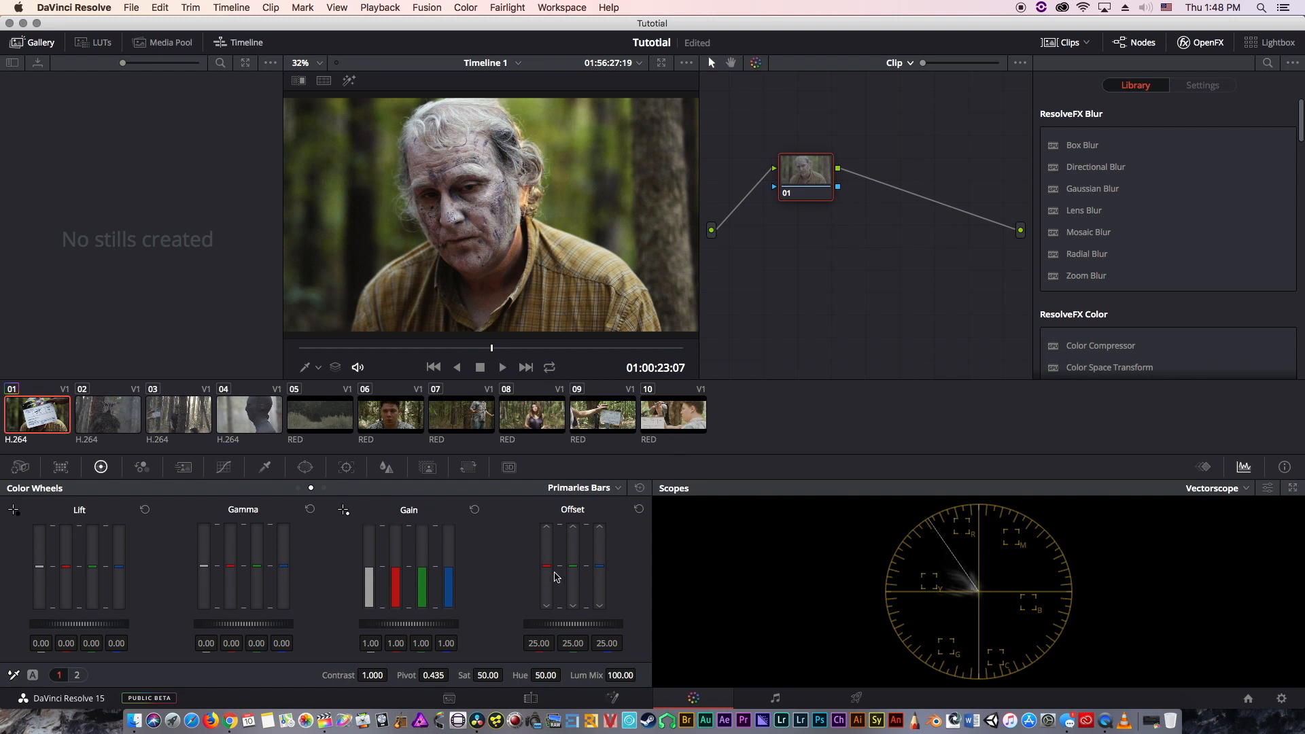
pyautogui.scroll(-3, 553, 578)
pyautogui.scroll(3, 575, 577)
pyautogui.scroll(3, 603, 574)
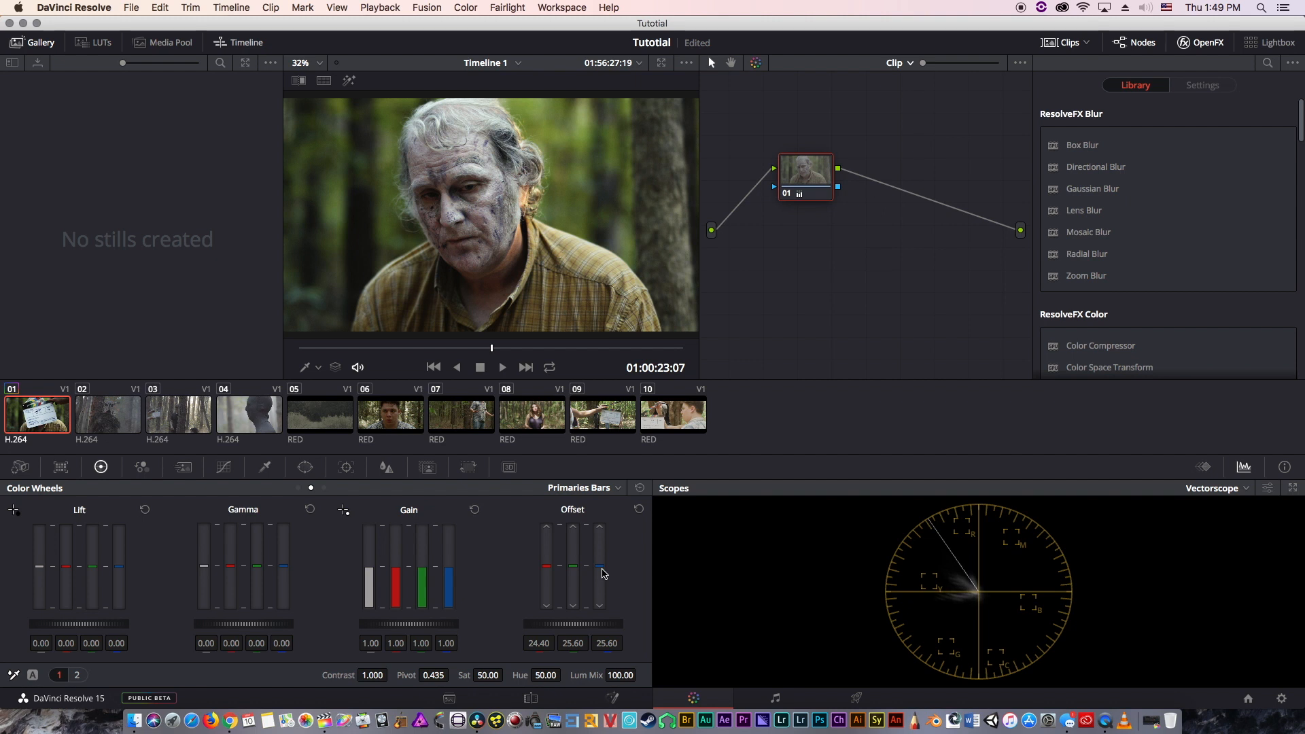
pyautogui.scroll(3, 551, 581)
# - Turn off Show 2x Zoom for the vectorscope and reset the Offset
pyautogui.click(1268, 490)
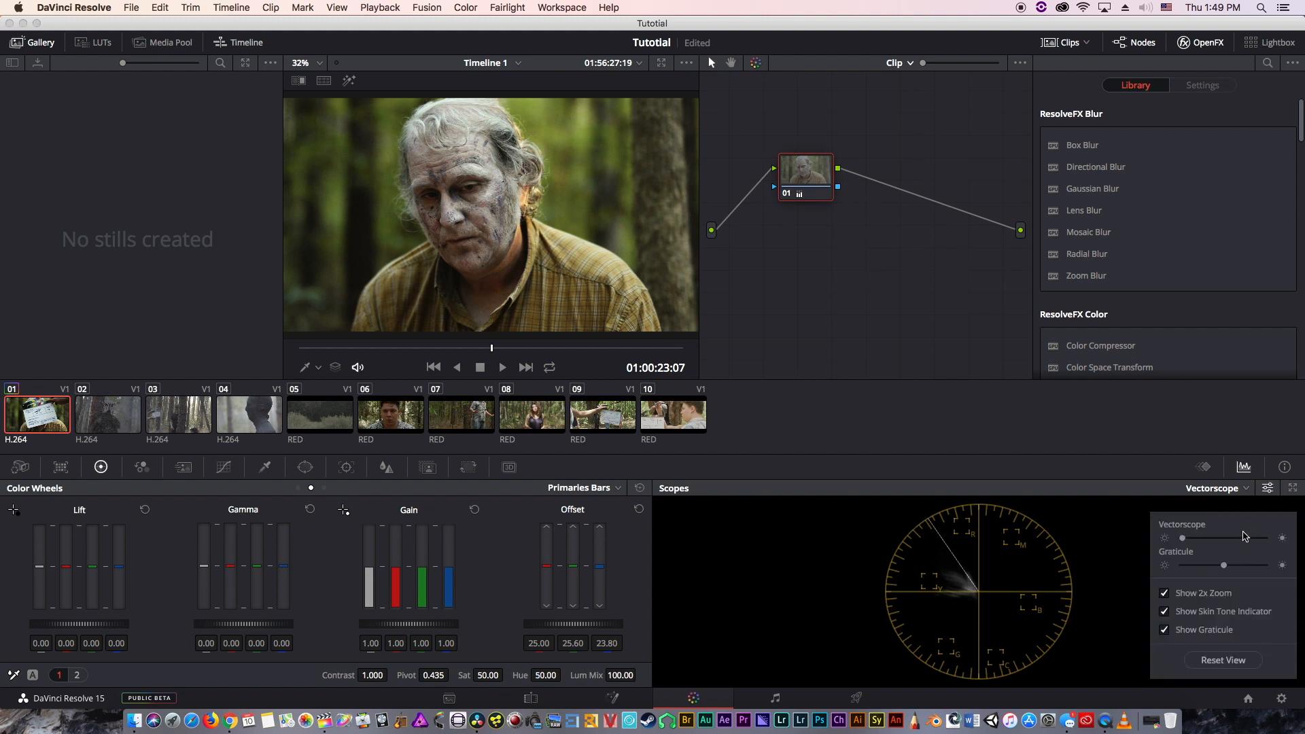
pyautogui.click(1226, 597)
pyautogui.click(1269, 490)
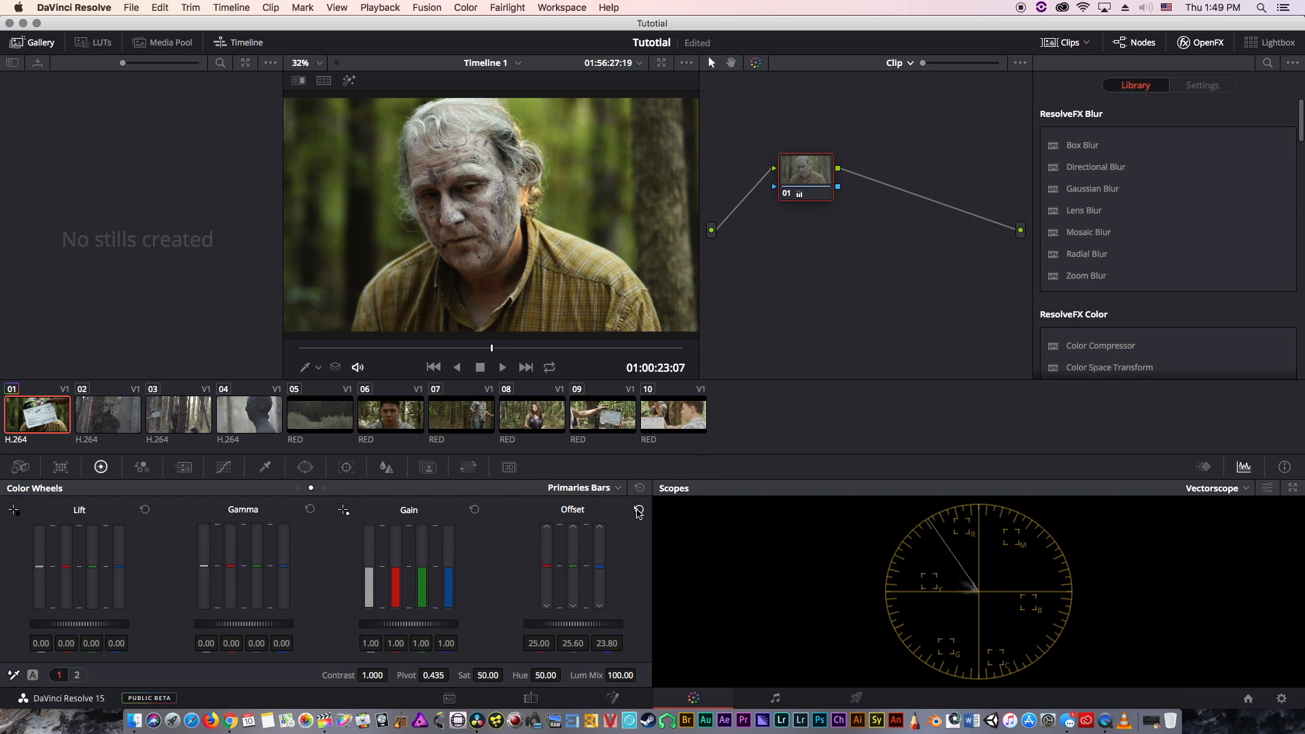
pyautogui.click(637, 511)
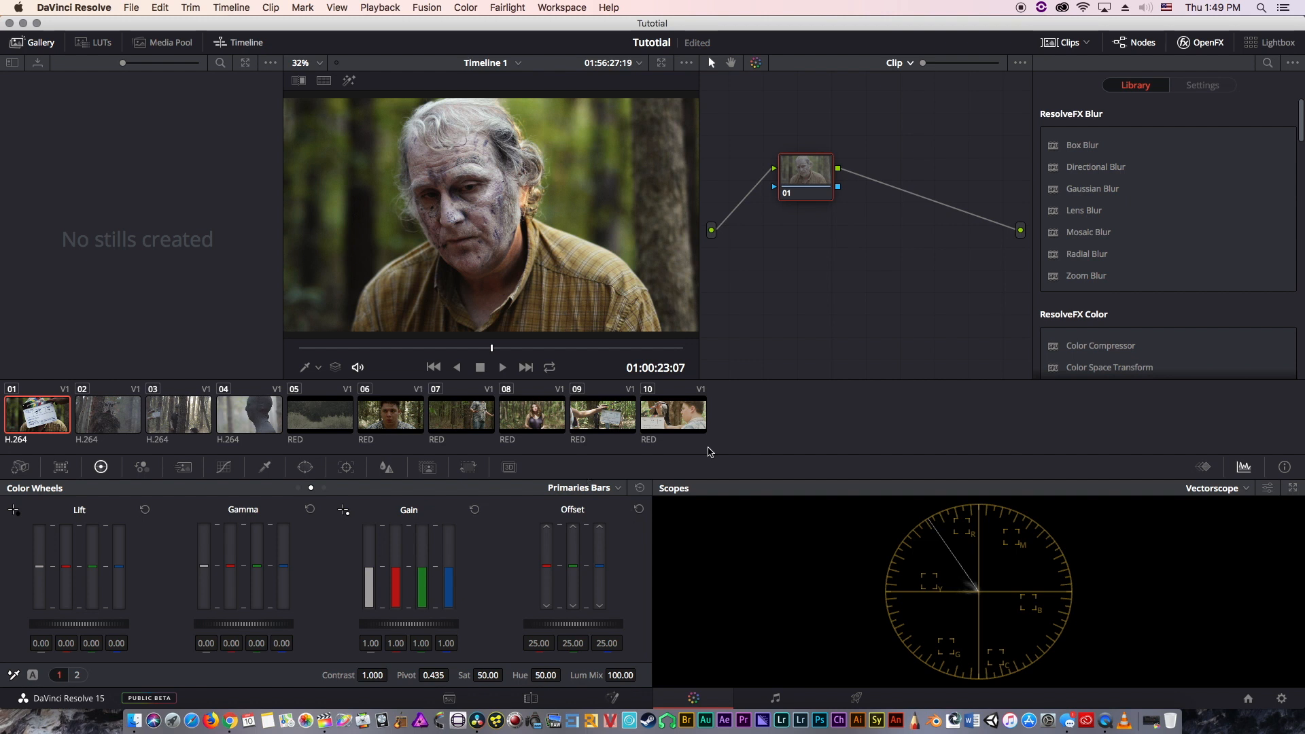
# - Switch the scope to Parade, then check Offset red 24.20, green 25.40 and blue 26.00 full screen before resetting it
pyautogui.click(1228, 489)
pyautogui.click(1225, 510)
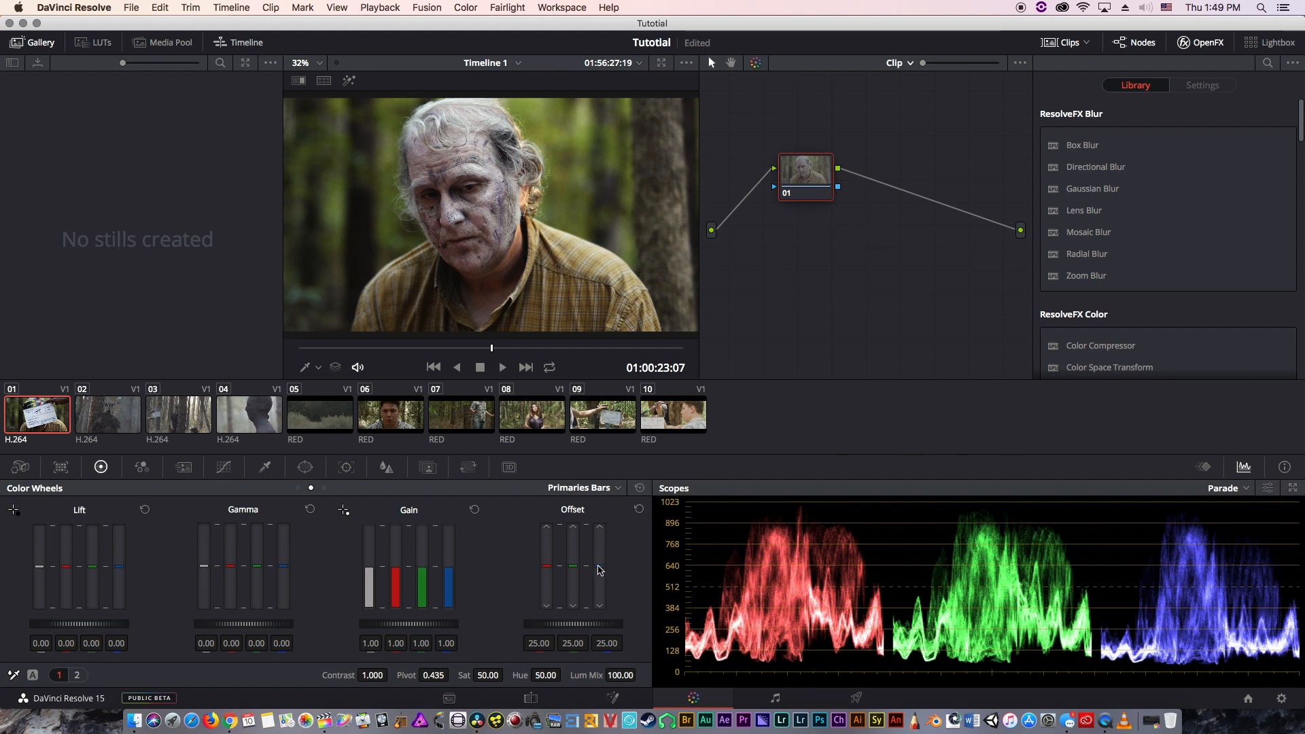
pyautogui.moveTo(598, 565); pyautogui.dragTo(560, 580)
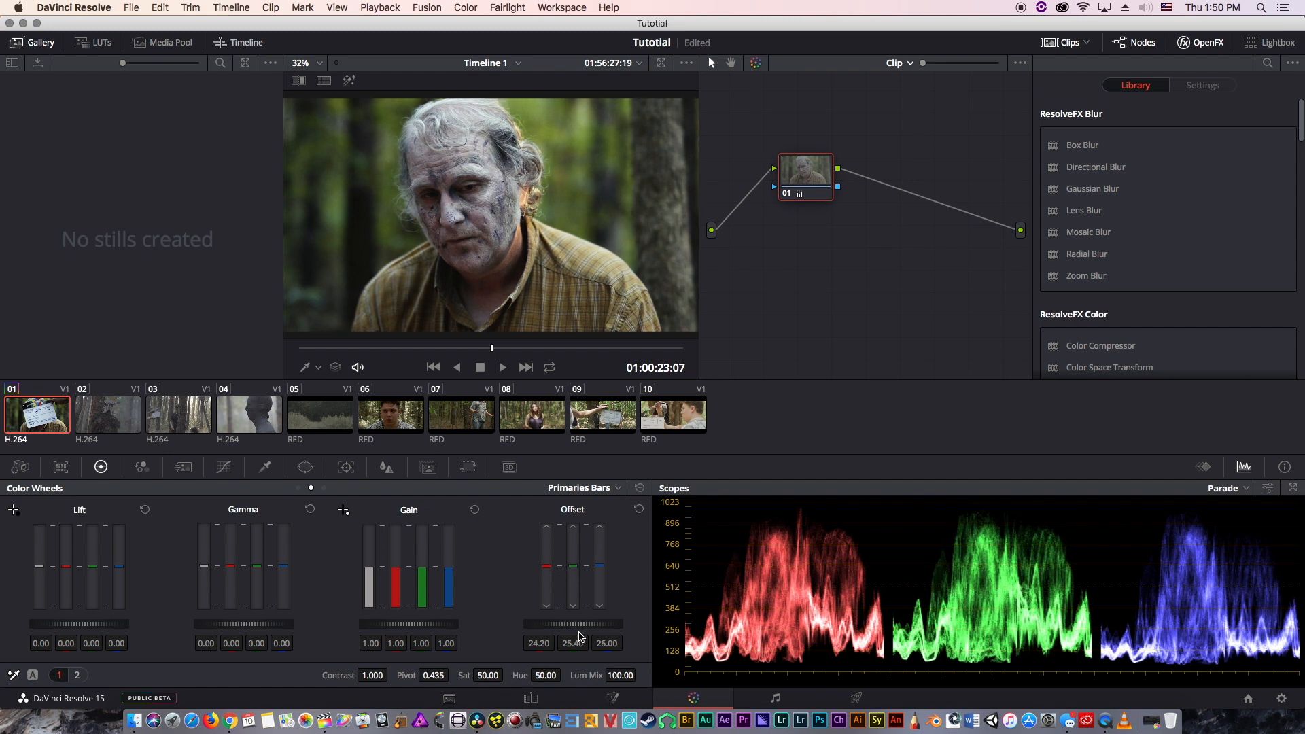
pyautogui.press('super+f')
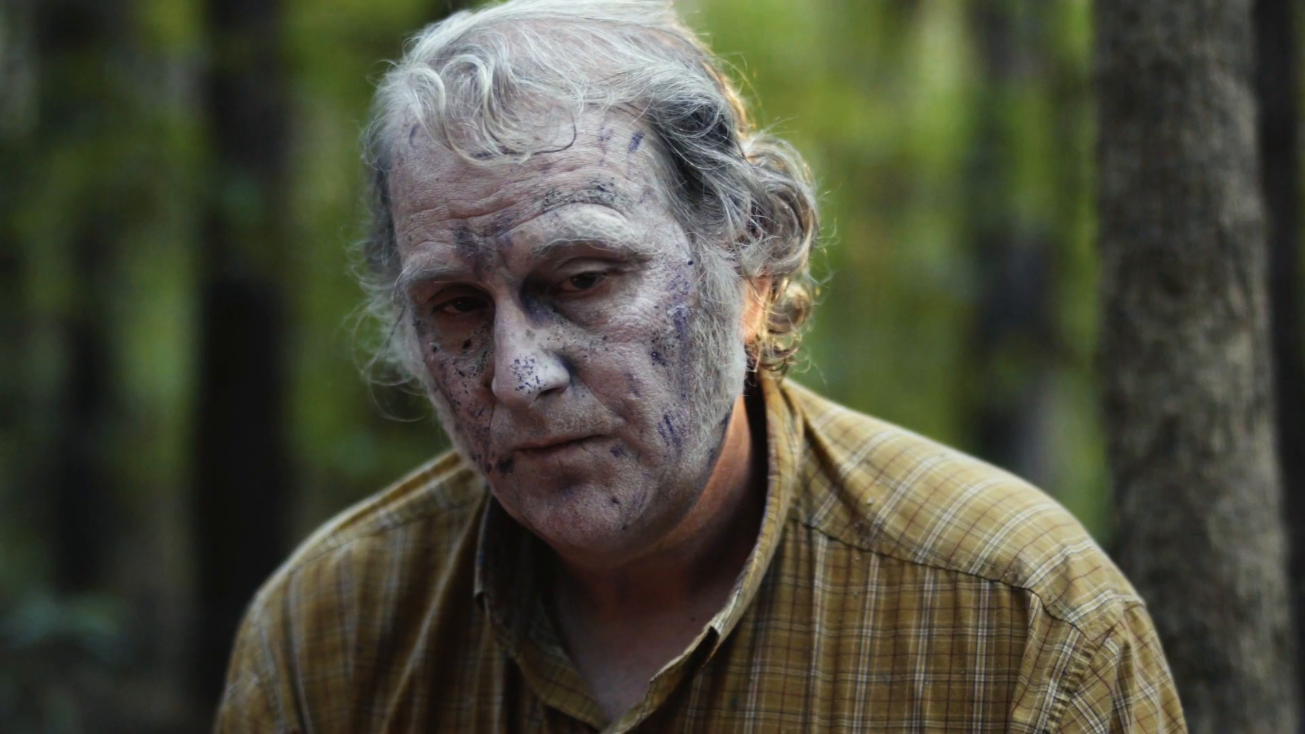
pyautogui.press('super+f')
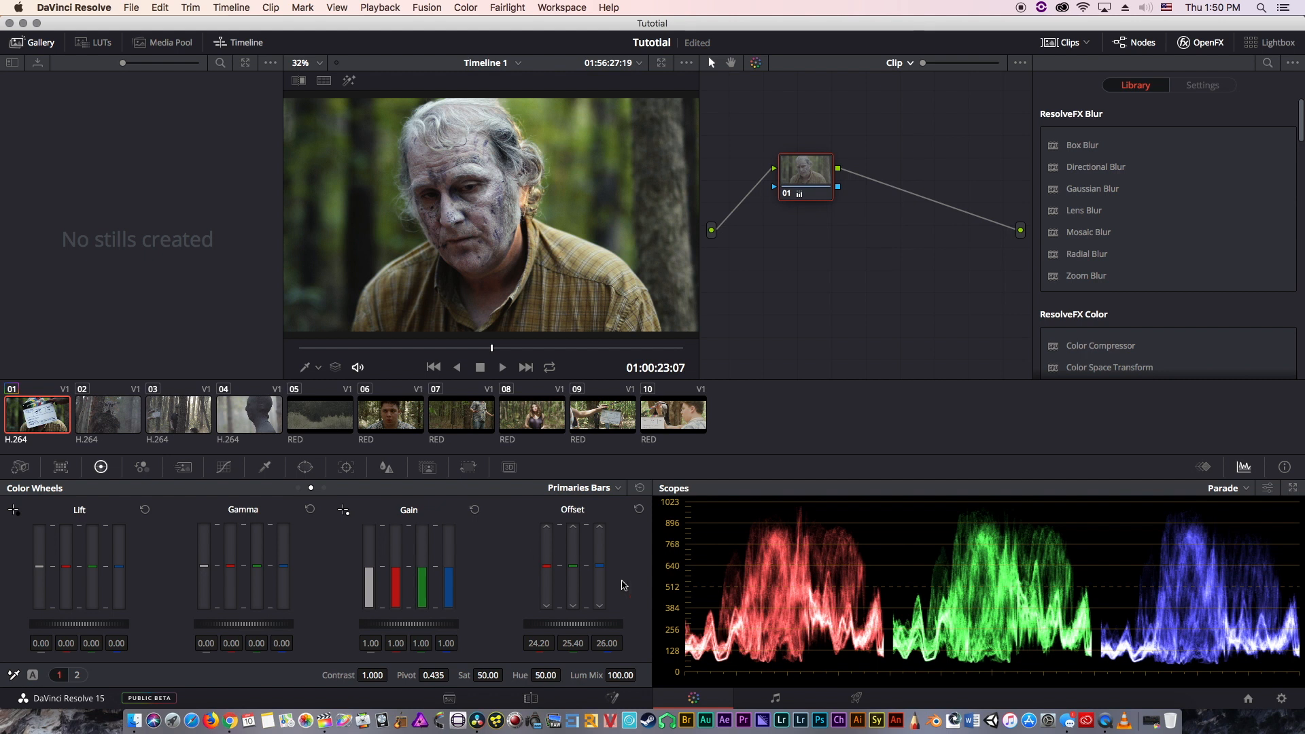
pyautogui.click(639, 509)
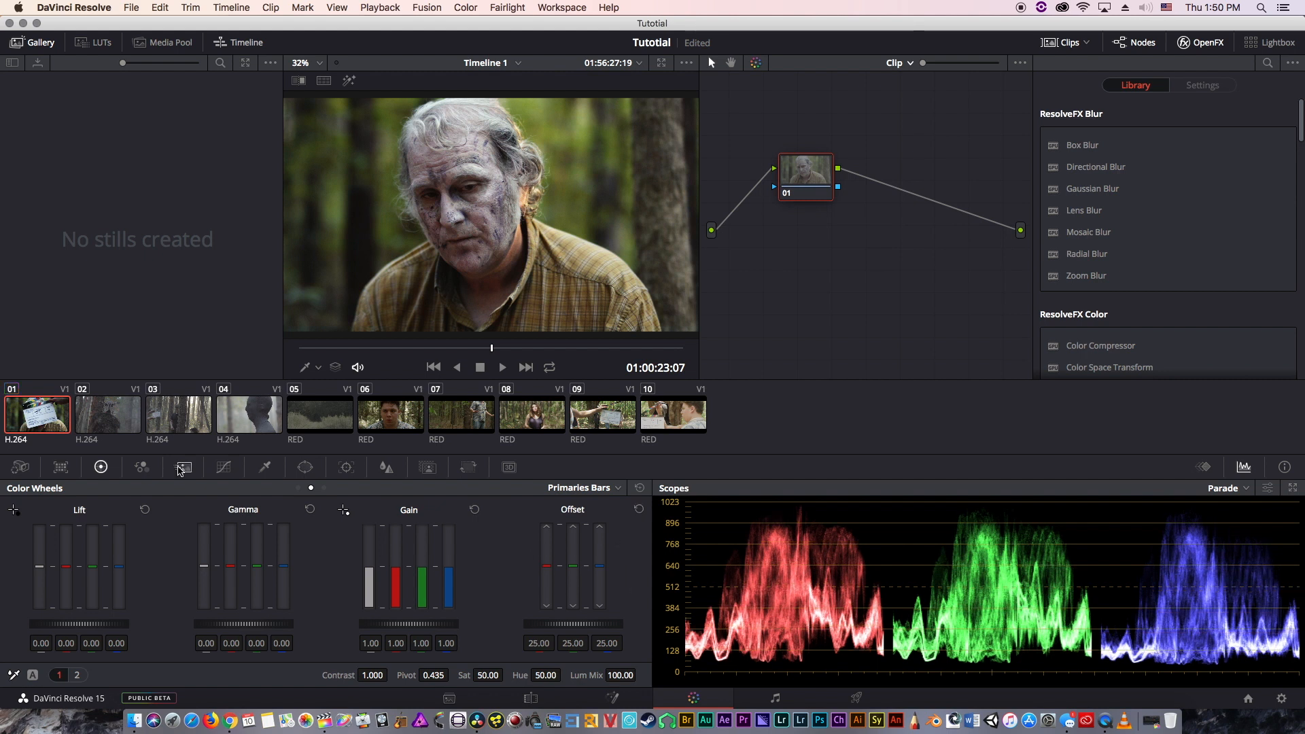
# - Select clip 02 and raise its master Offset to 37.00 in all three channels
pyautogui.click(108, 422)
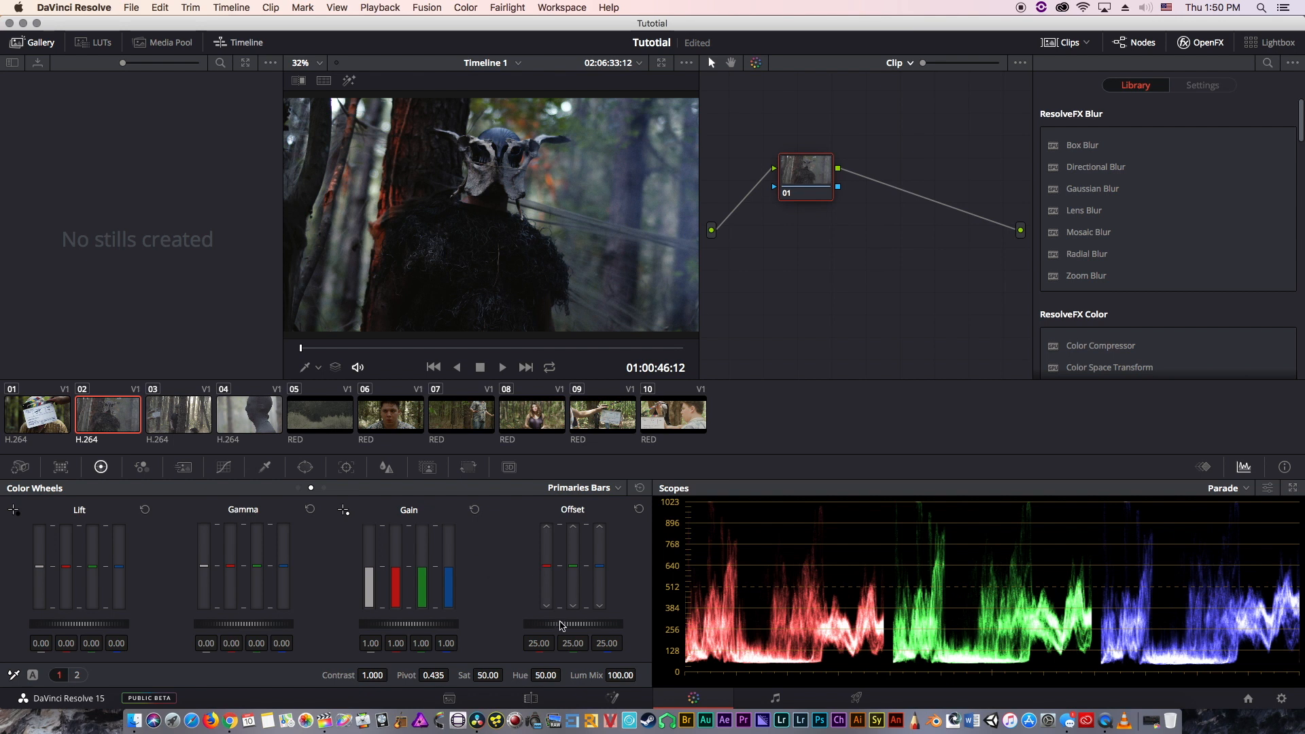
pyautogui.moveTo(562, 625); pyautogui.dragTo(599, 629)
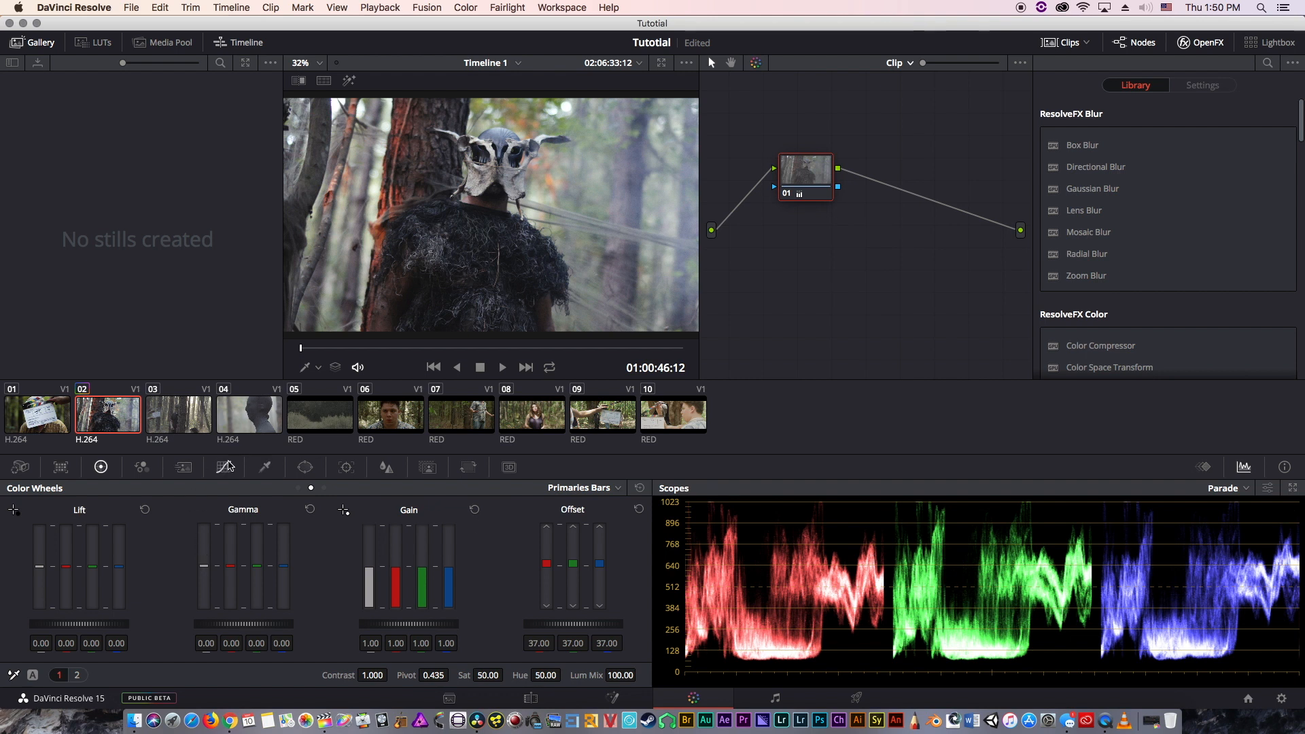
# - Try compressing clip 02's highlights with Soft Clip High 0.0 and H.S. 100.0, reset it, and return to the color wheels
pyautogui.click(221, 468)
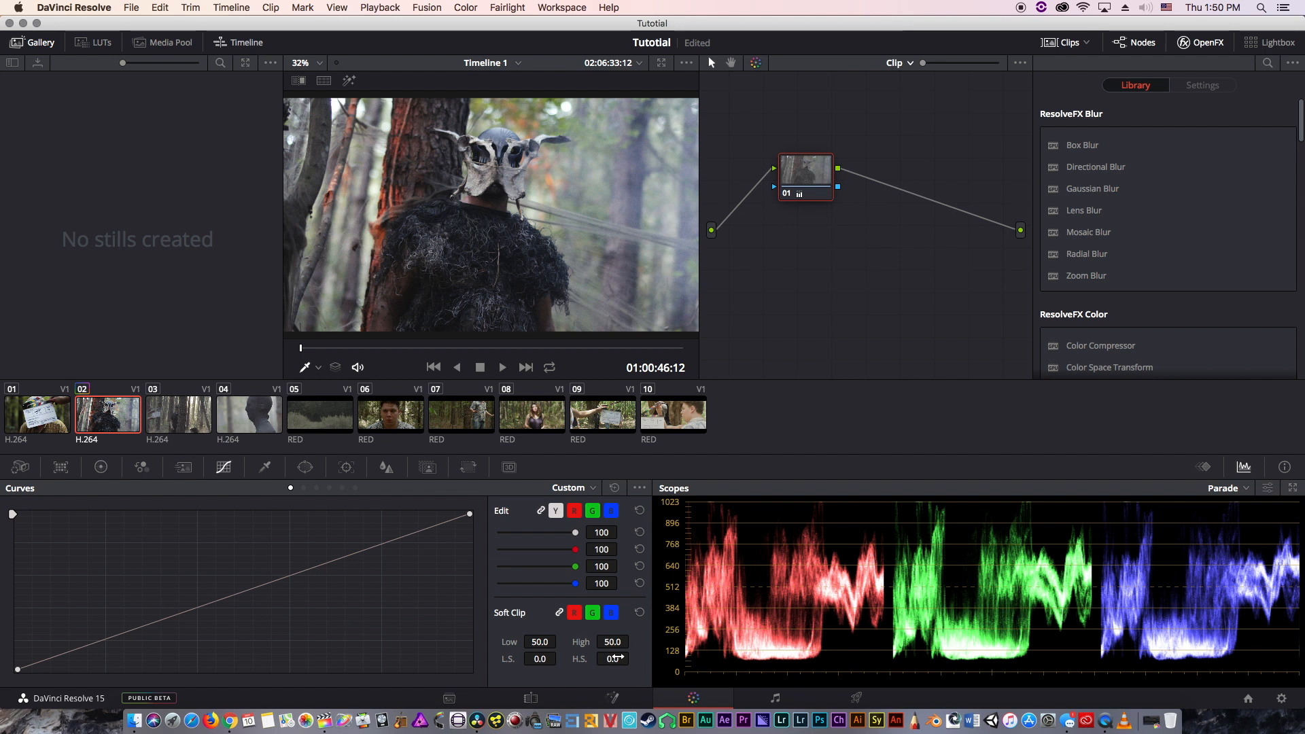
pyautogui.moveTo(633, 658); pyautogui.dragTo(633, 658)
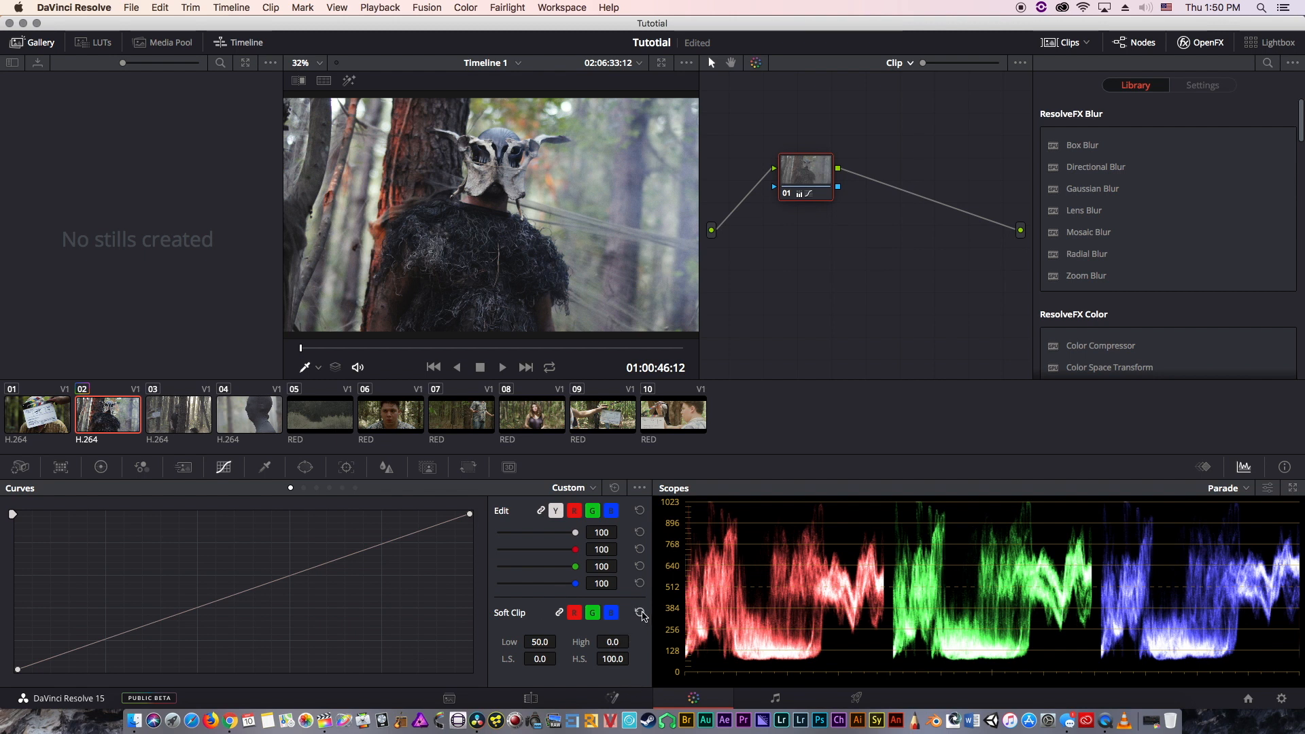
pyautogui.click(640, 612)
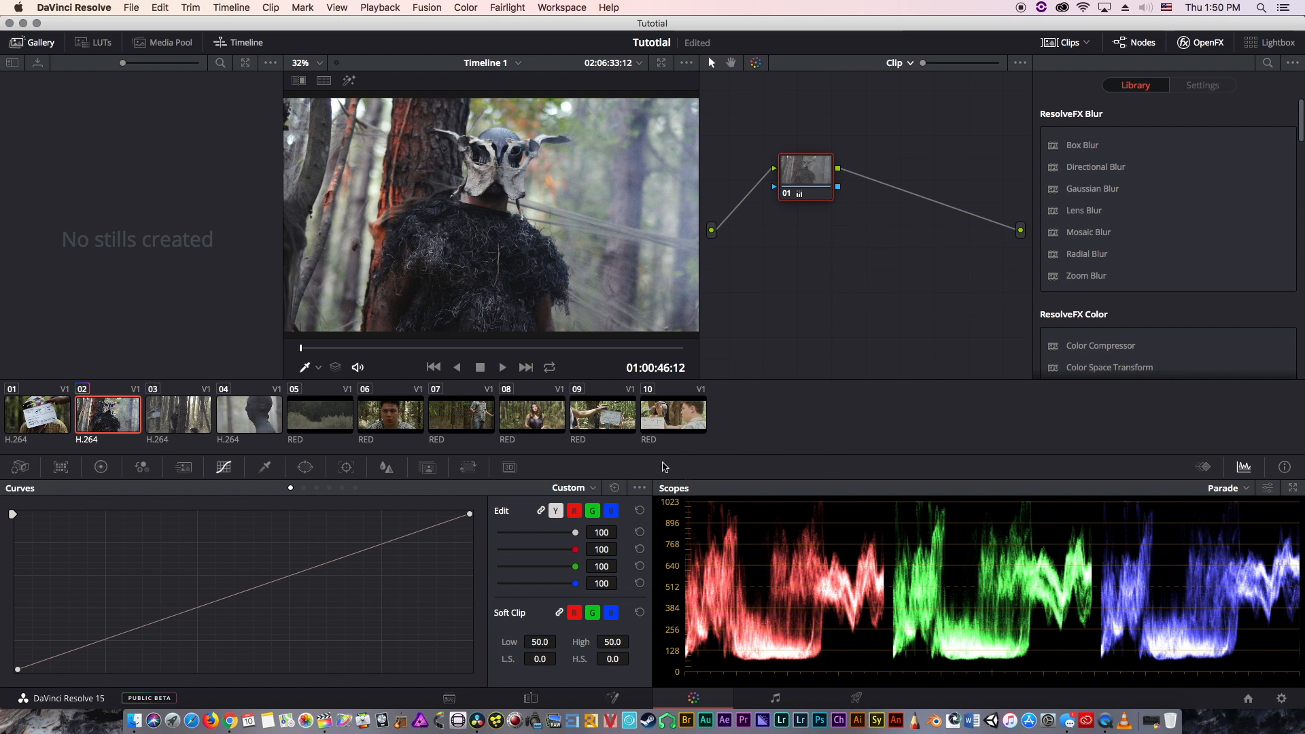
pyautogui.click(101, 467)
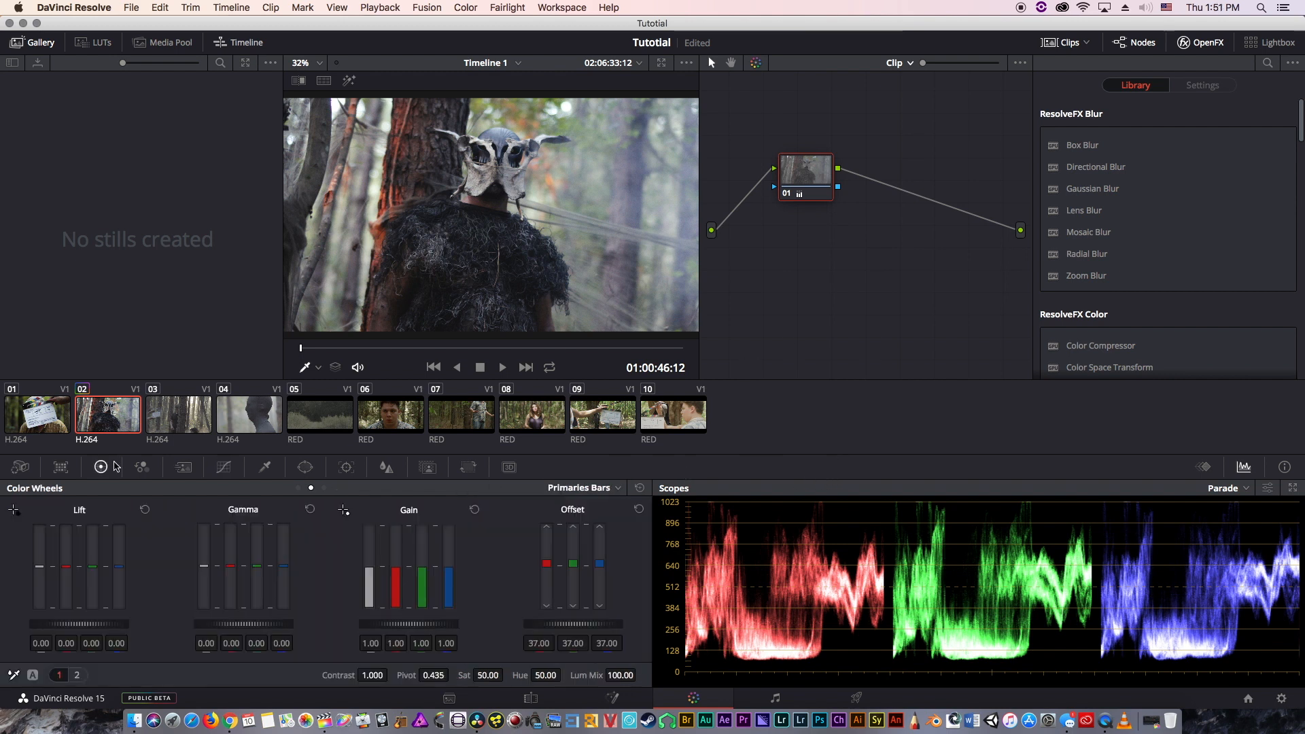
# - Try rolling off clip 02's highlights on the custom curve by lowering the white point and lifting an upper point, then reset the curves
pyautogui.click(224, 467)
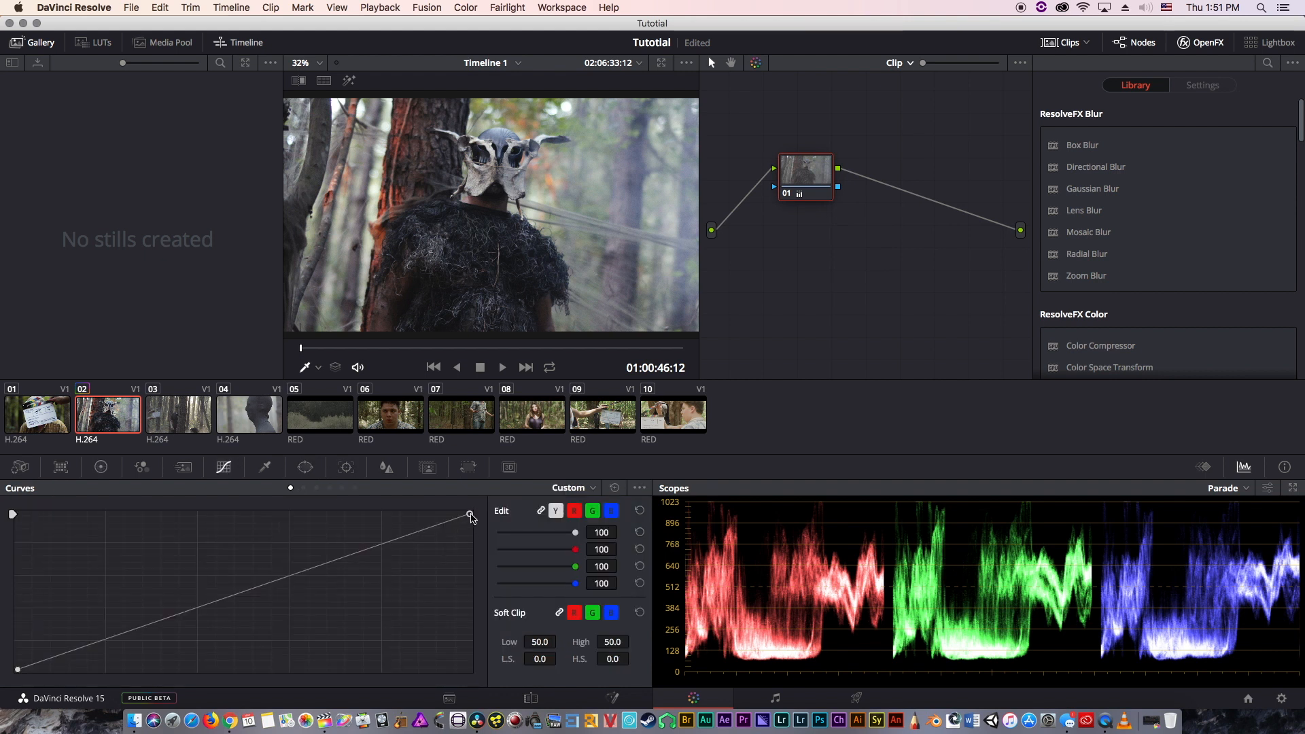
pyautogui.moveTo(472, 519); pyautogui.dragTo(472, 586)
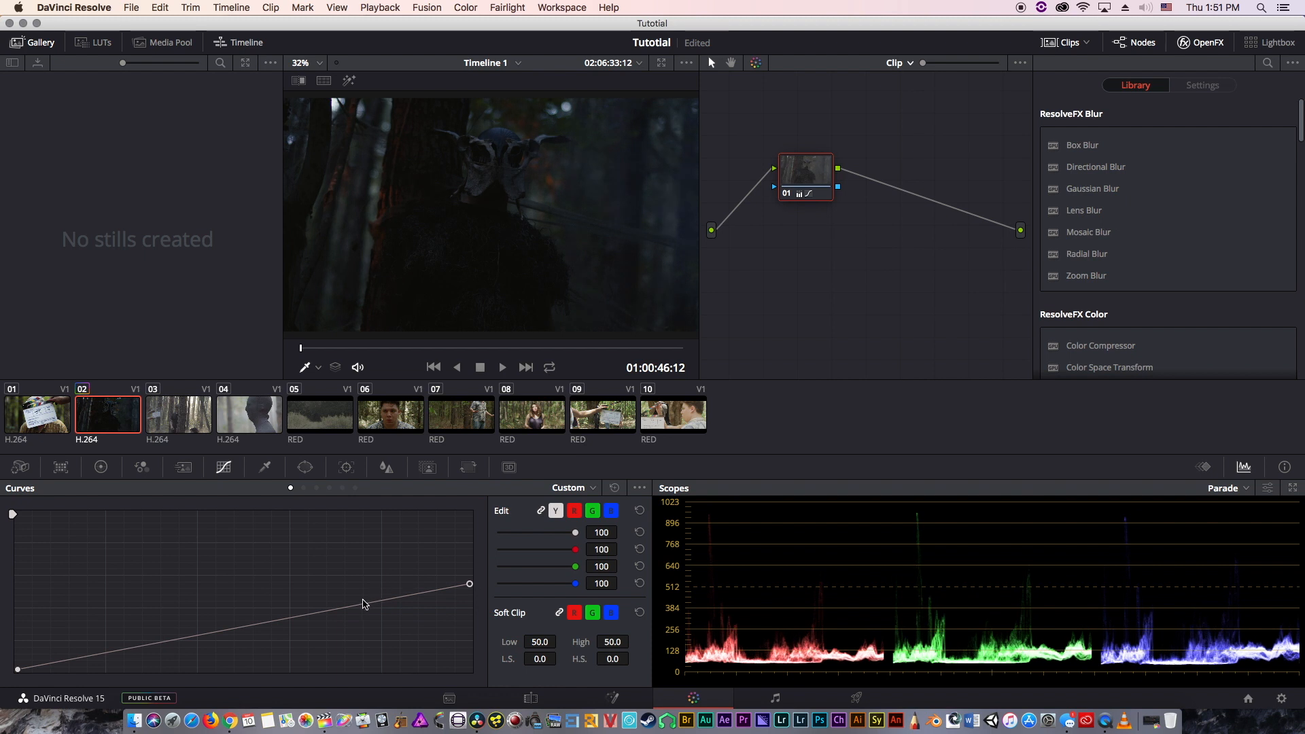
pyautogui.moveTo(364, 604); pyautogui.dragTo(381, 586)
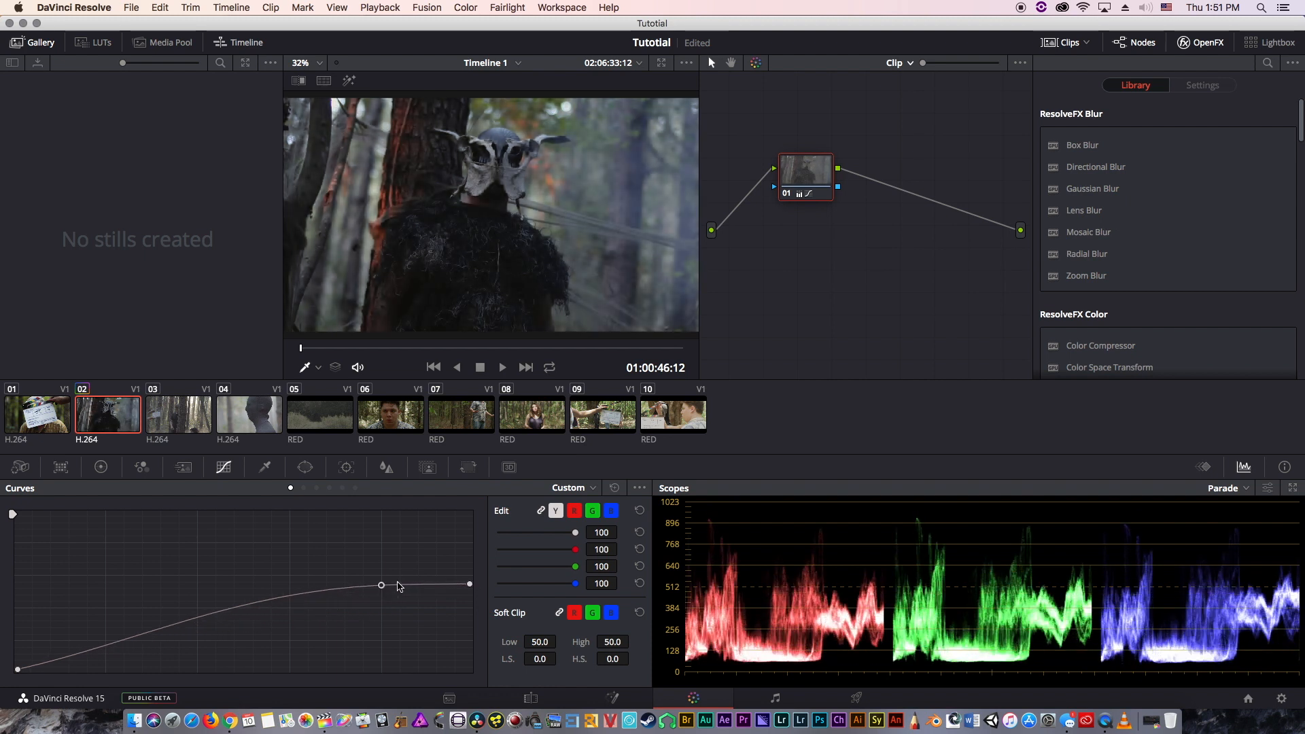
pyautogui.moveTo(470, 584); pyautogui.dragTo(470, 577)
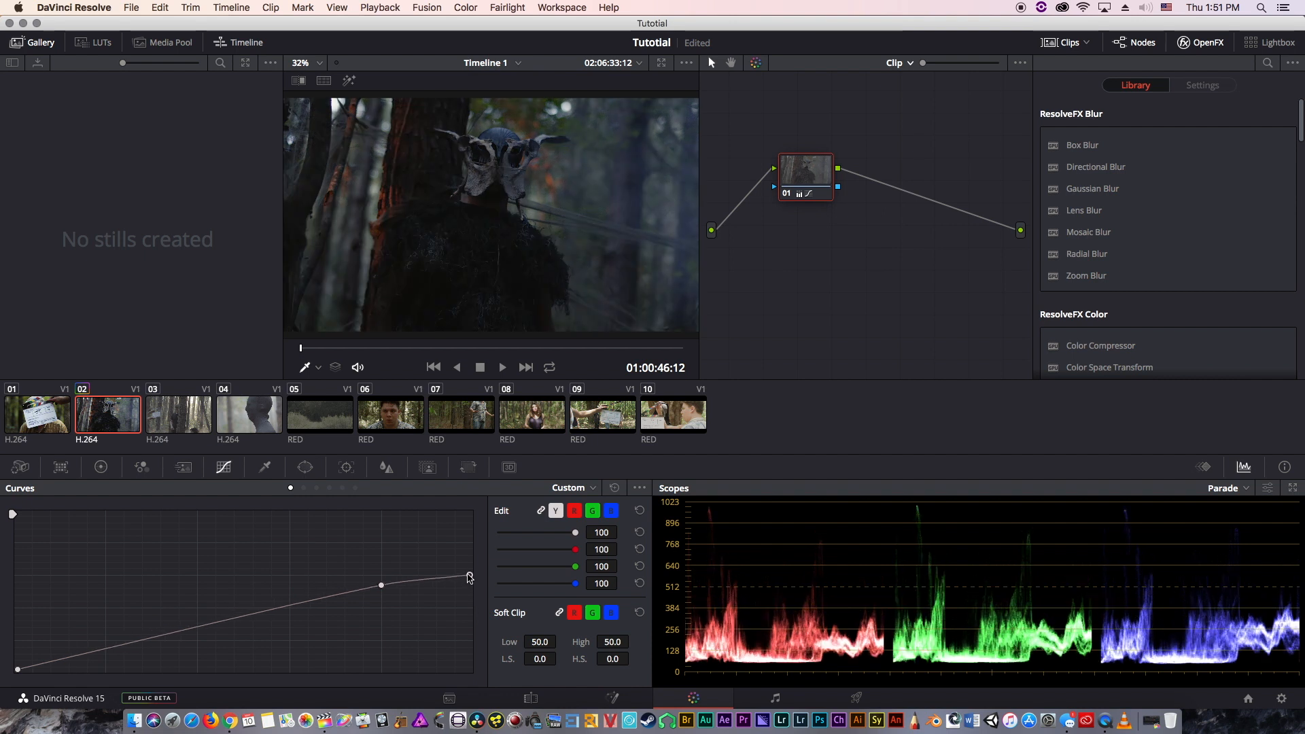
pyautogui.moveTo(382, 589); pyautogui.dragTo(379, 577)
pyautogui.press('super+d')
pyautogui.press('super+d')
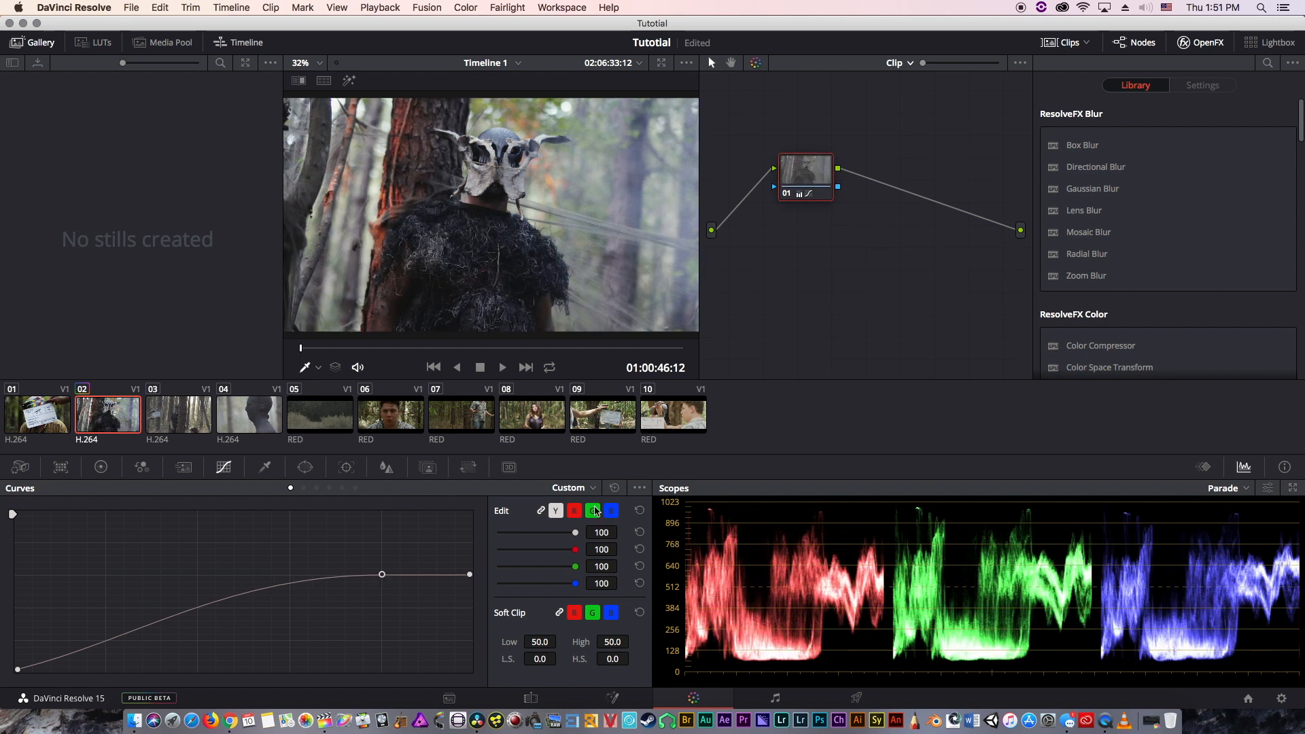
pyautogui.click(615, 488)
# - Try lowering the Highlight in the Log wheels to -0.78, check the image full screen, and reset the Highlight
pyautogui.click(142, 467)
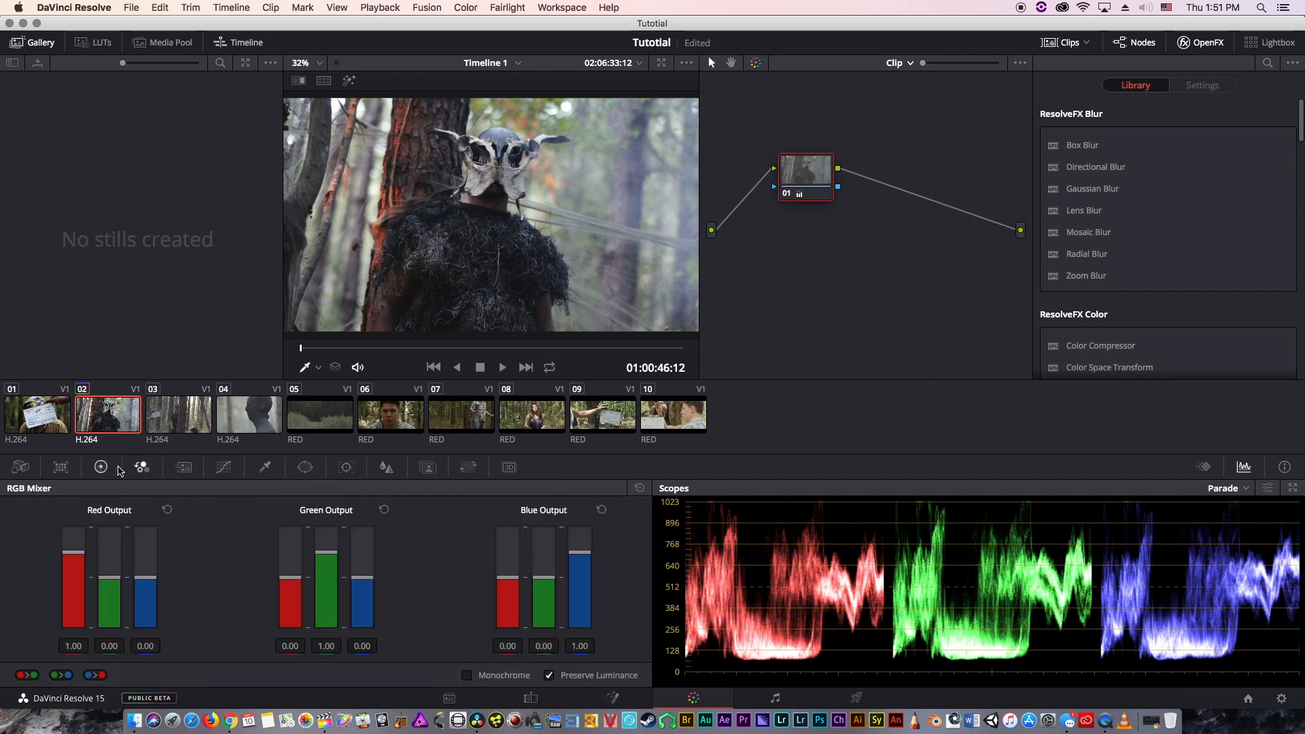
pyautogui.click(101, 468)
pyautogui.click(324, 488)
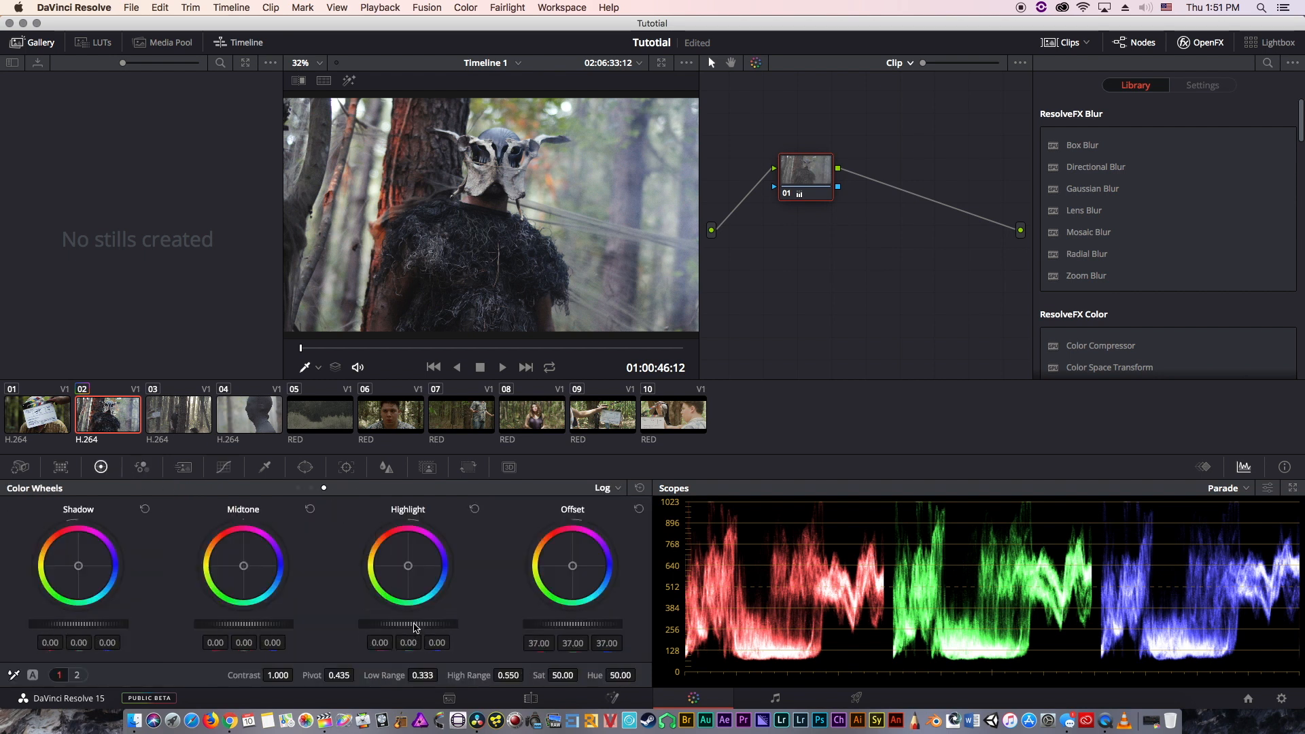
pyautogui.scroll(-3, 416, 627)
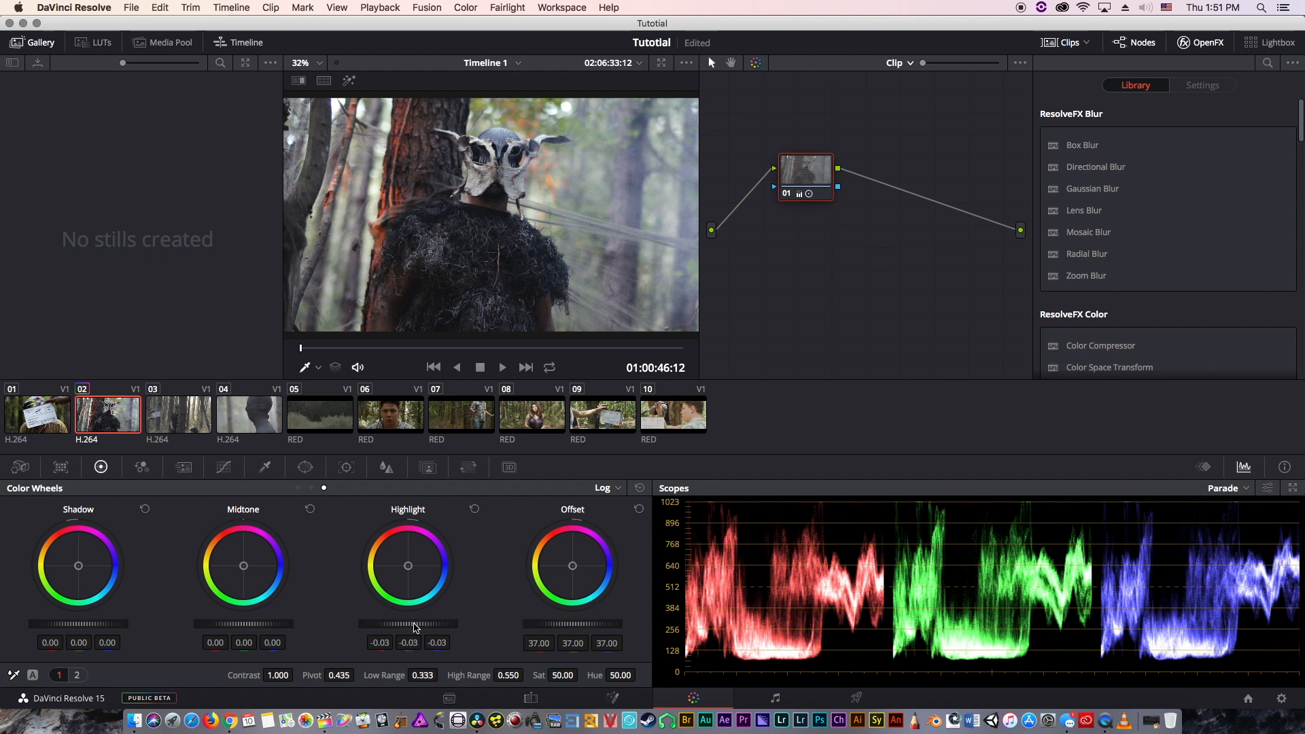
pyautogui.scroll(-10, 416, 626)
pyautogui.scroll(-20, 416, 627)
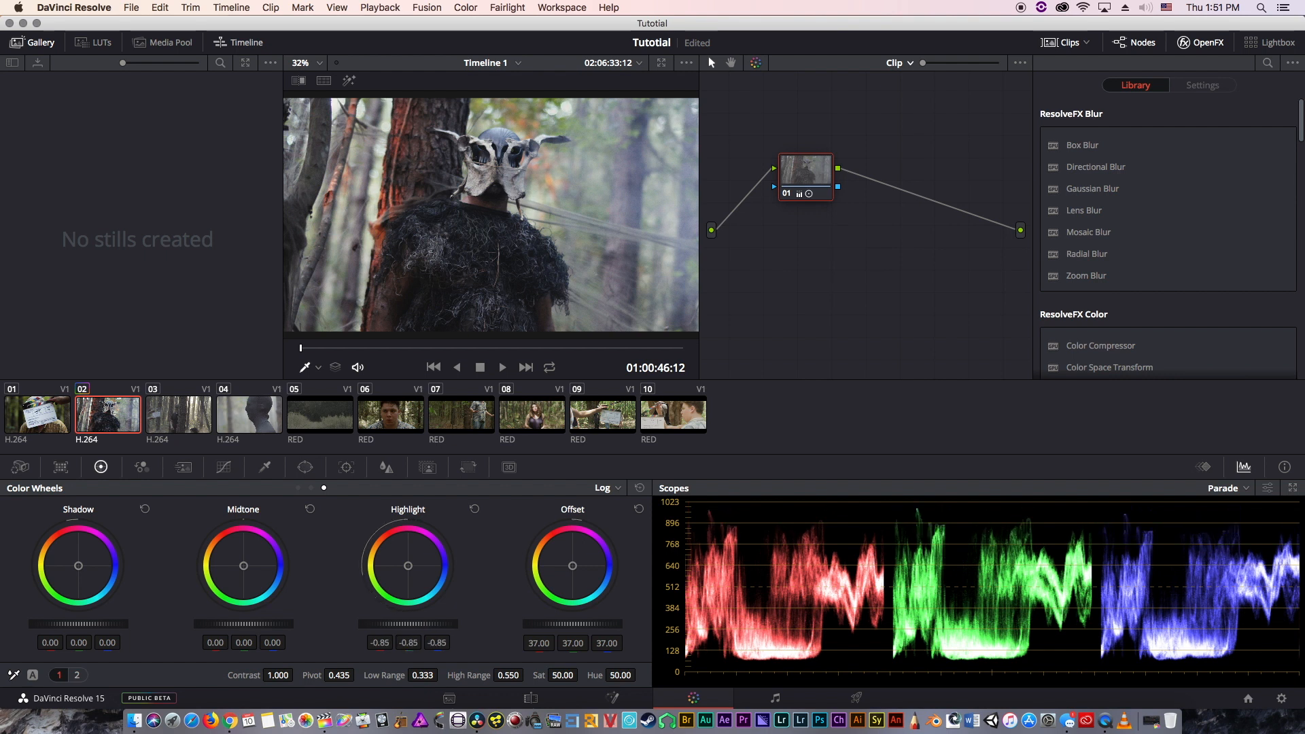
pyautogui.scroll(1, 416, 626)
pyautogui.press('super+f')
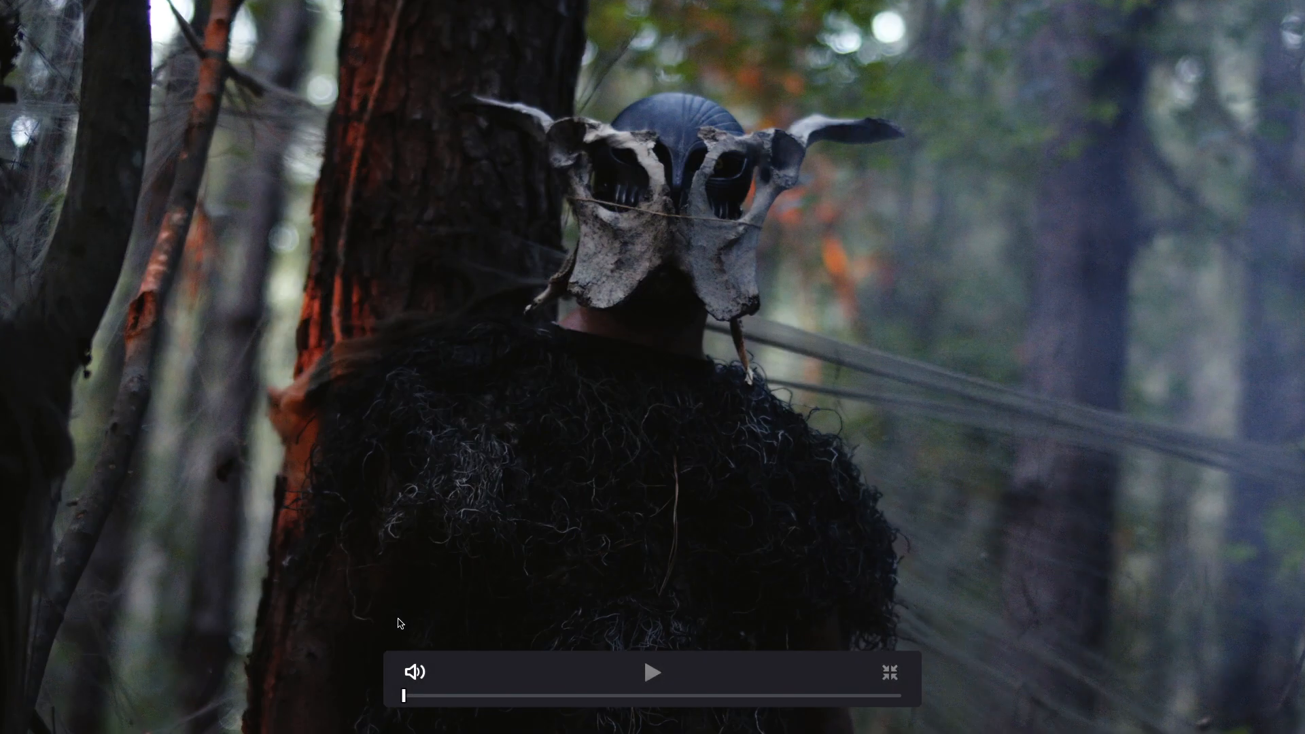
pyautogui.press('super+f')
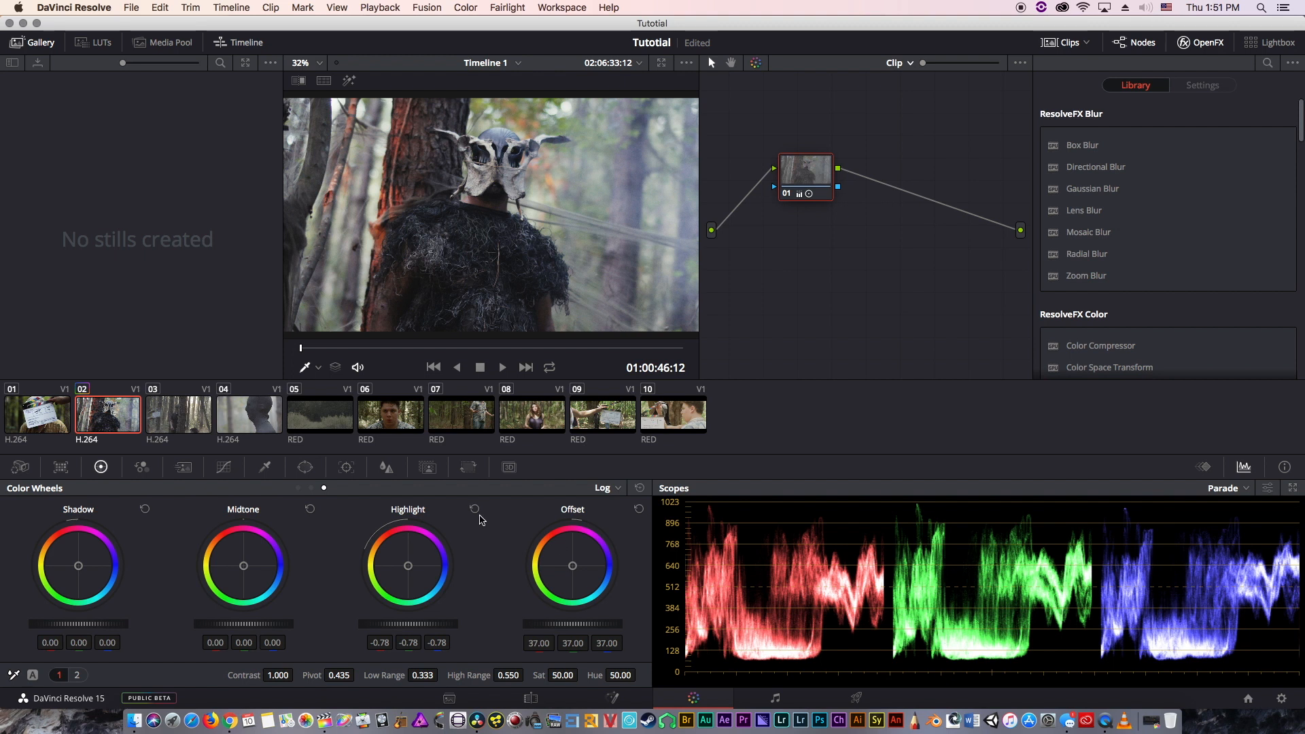
pyautogui.click(474, 509)
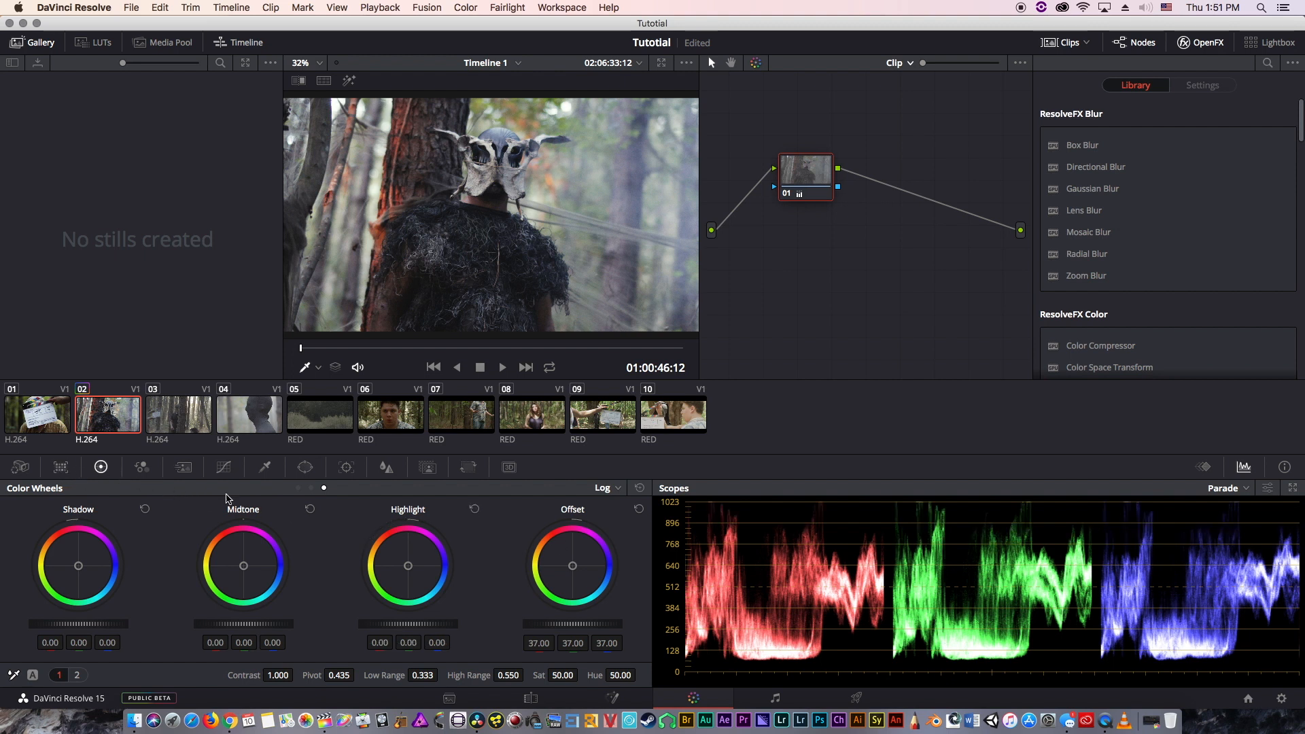
# - Return the color wheels to Primaries Bars and inspect clip 02 full screen
pyautogui.click(311, 487)
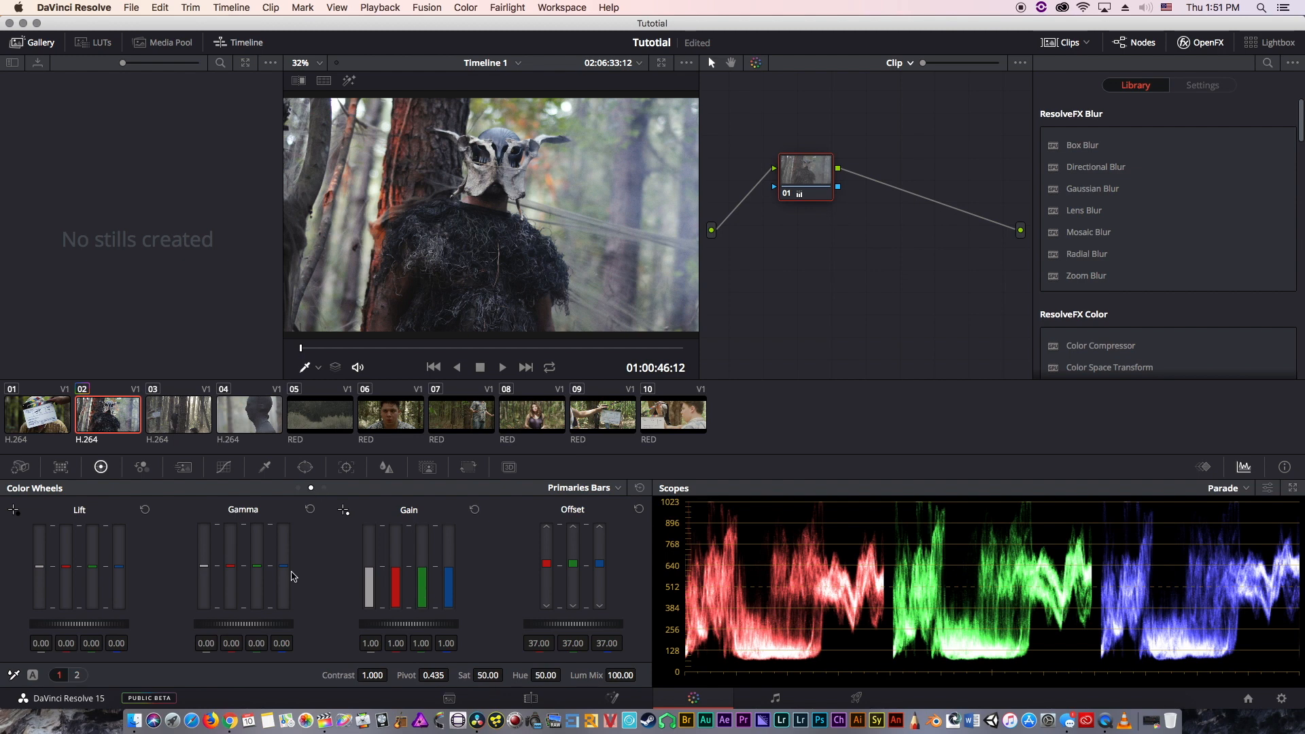
pyautogui.press('super+f')
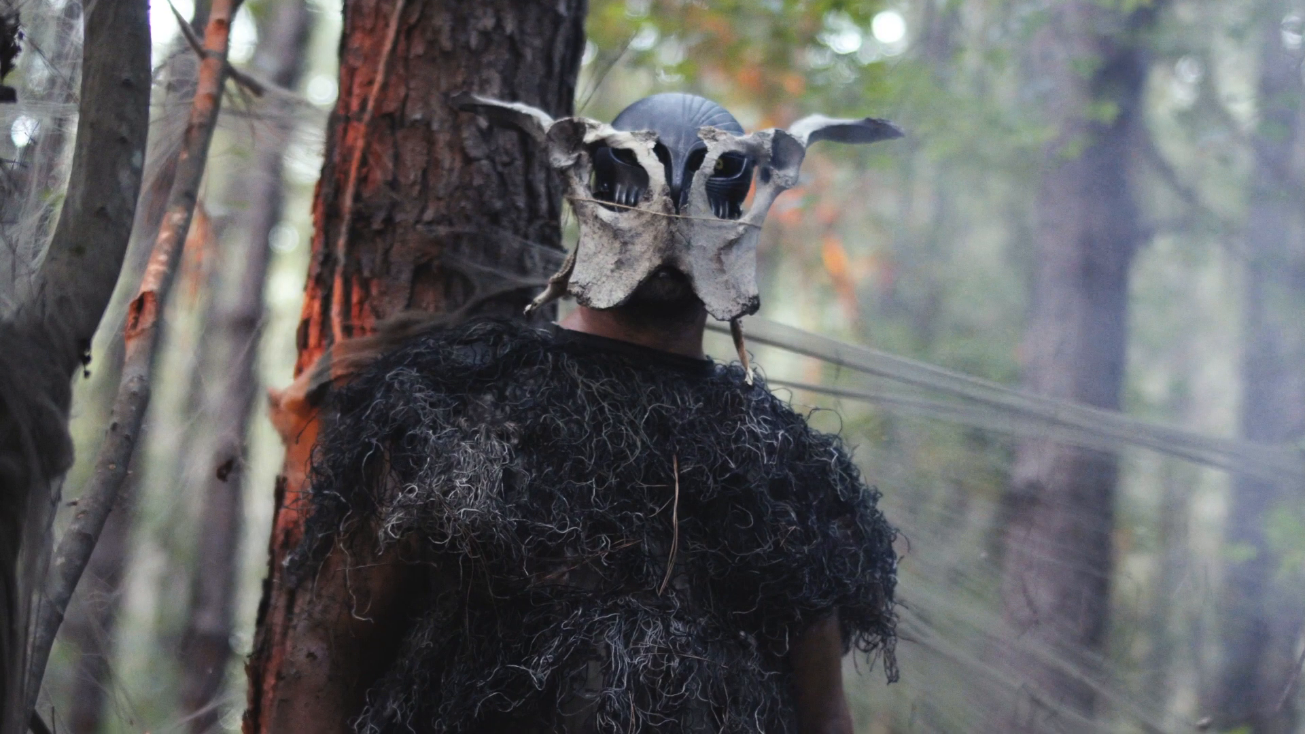
pyautogui.press('super+f')
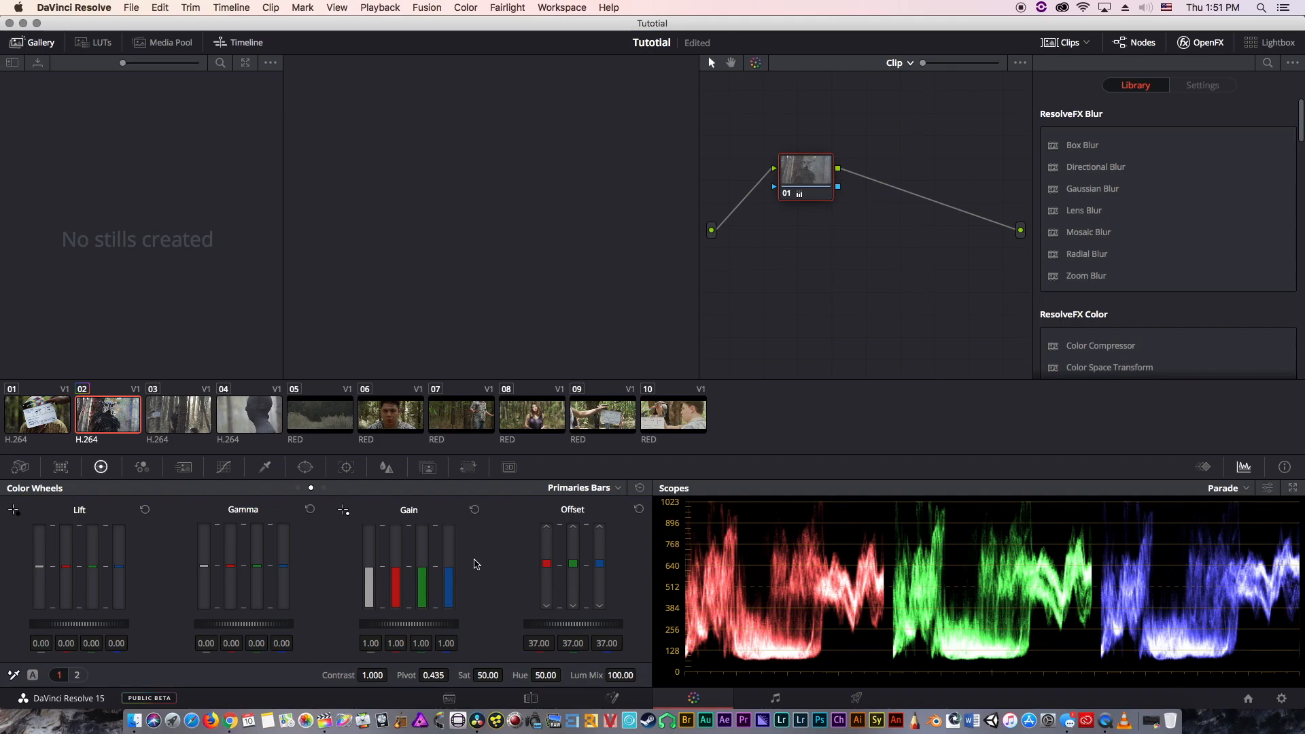
# - Select clip 03 and set the project's 3D Output Lookup Table to Rec709 Kodak 2383 D65, saving the project settings
pyautogui.press('Down')
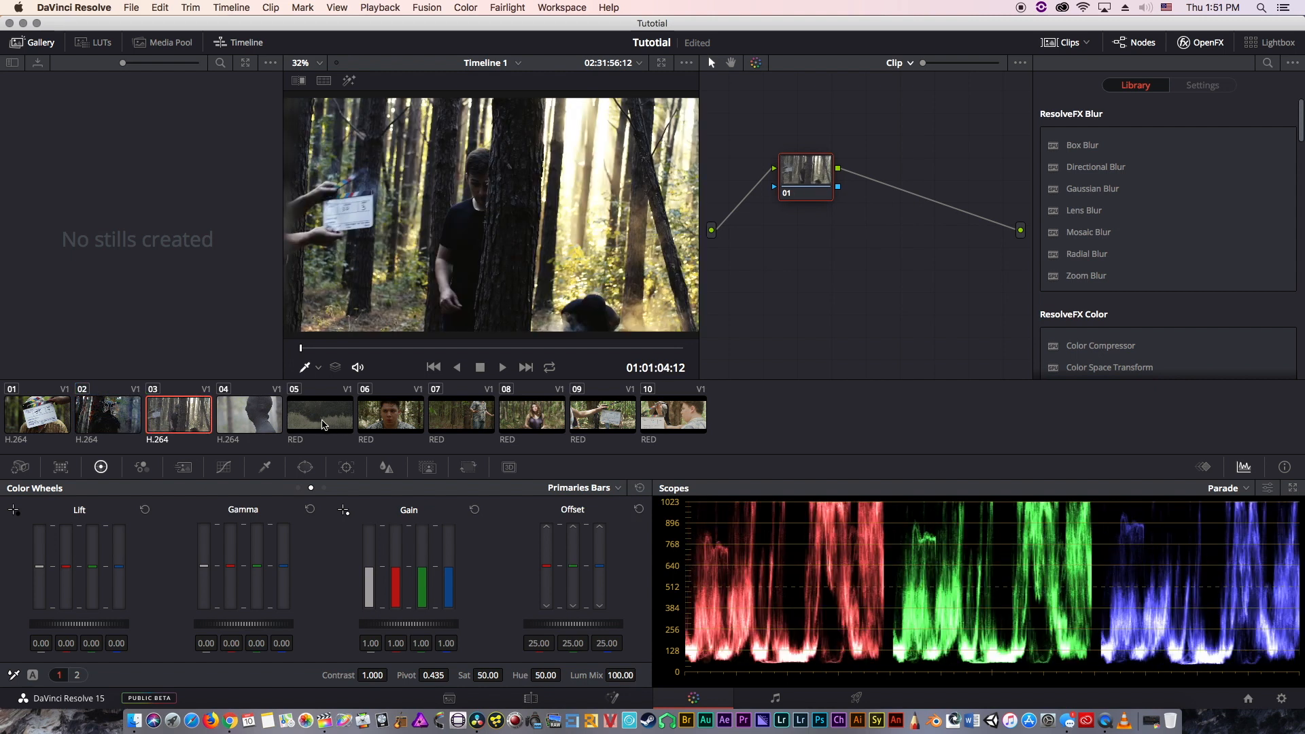
pyautogui.click(1282, 699)
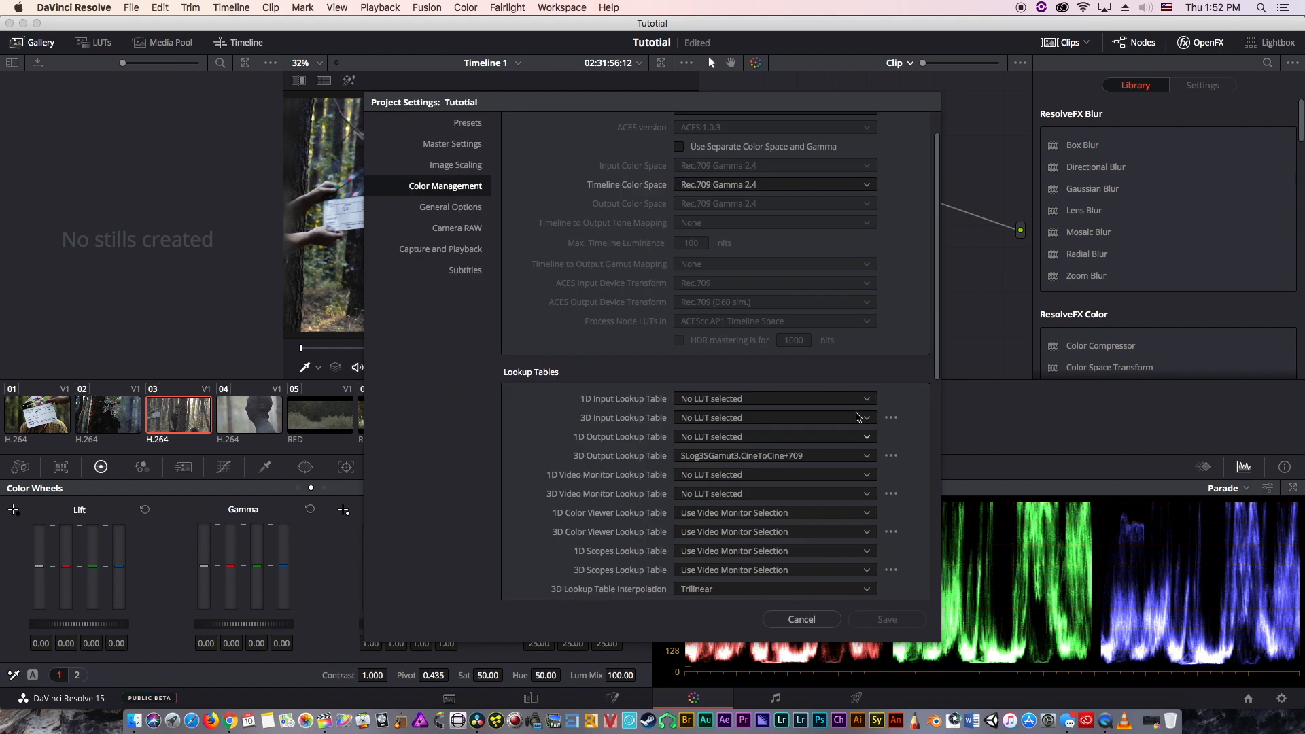
pyautogui.click(804, 457)
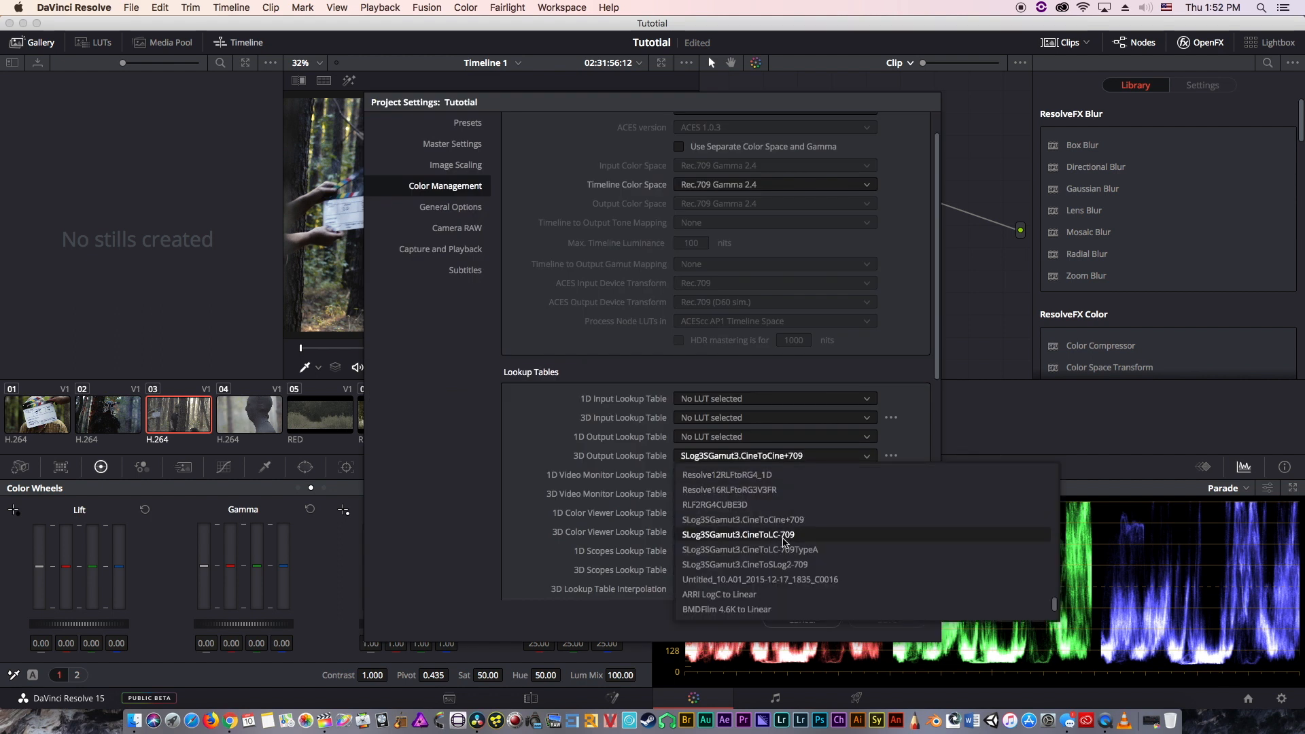
pyautogui.scroll(5, 789, 539)
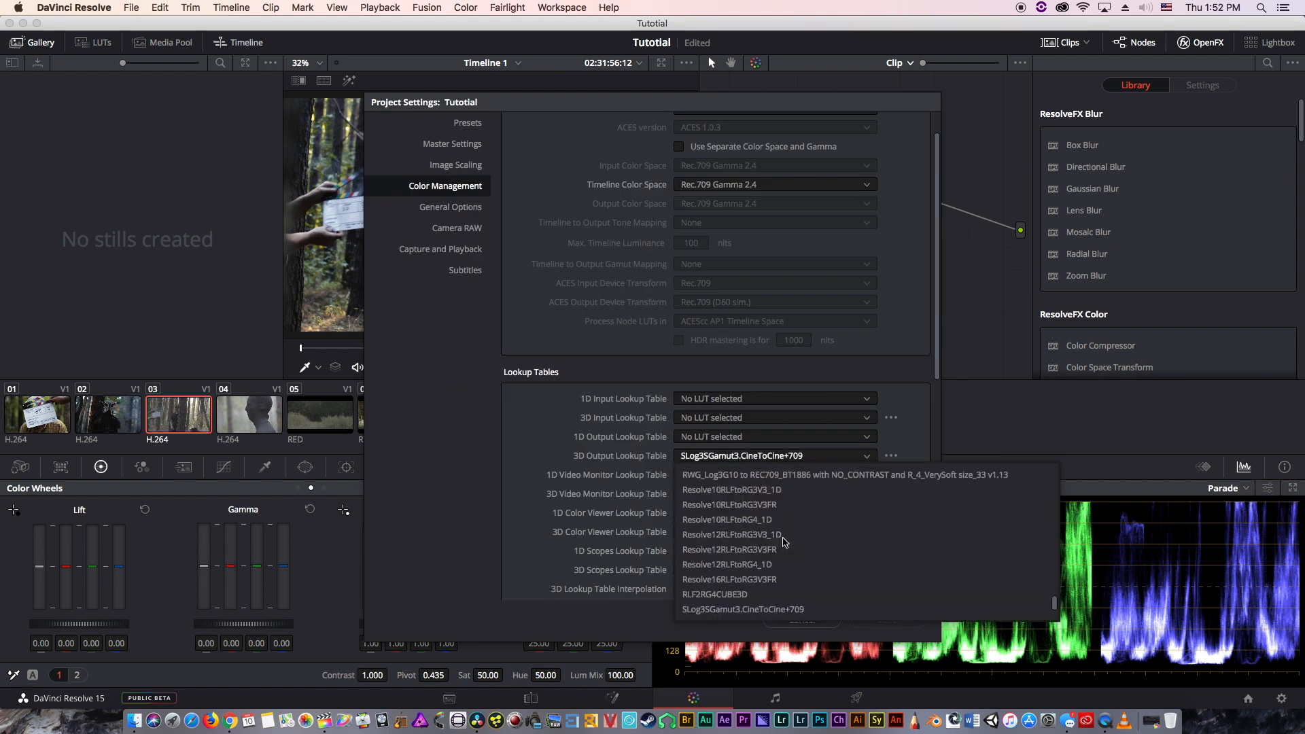
pyautogui.scroll(10, 797, 538)
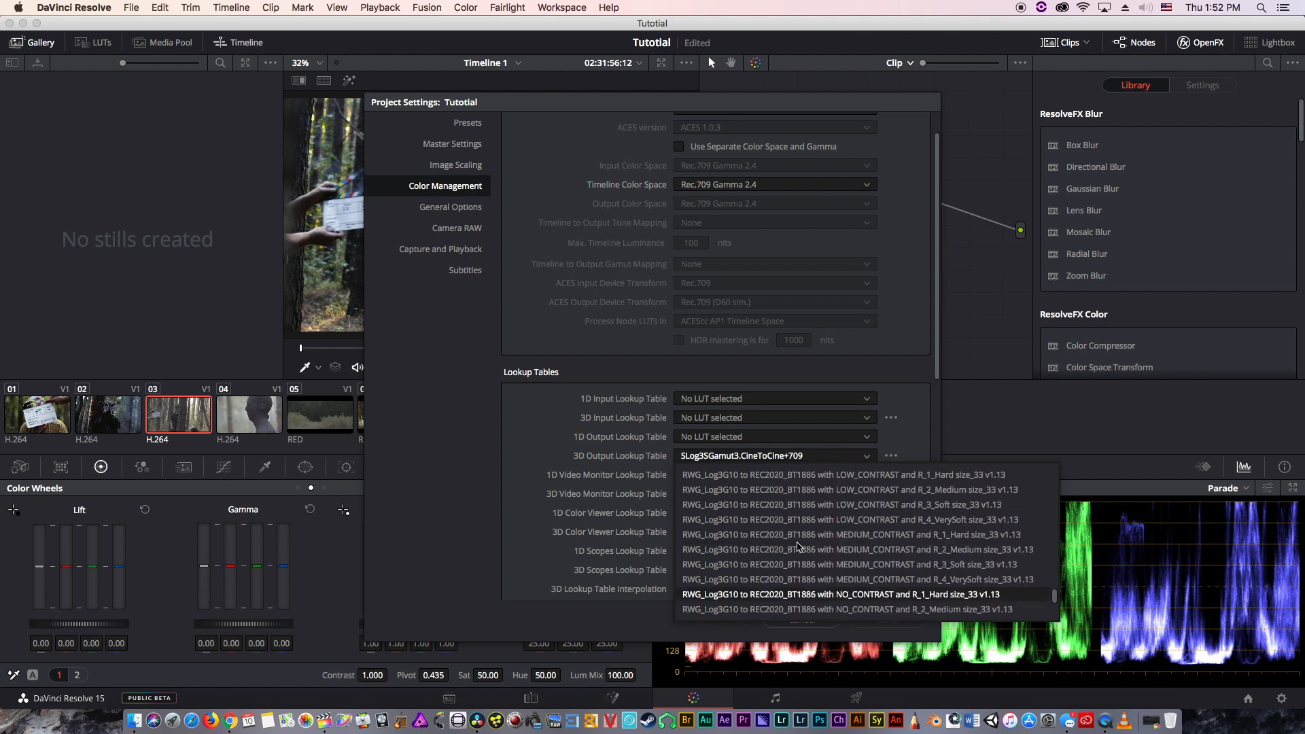
pyautogui.scroll(4, 789, 544)
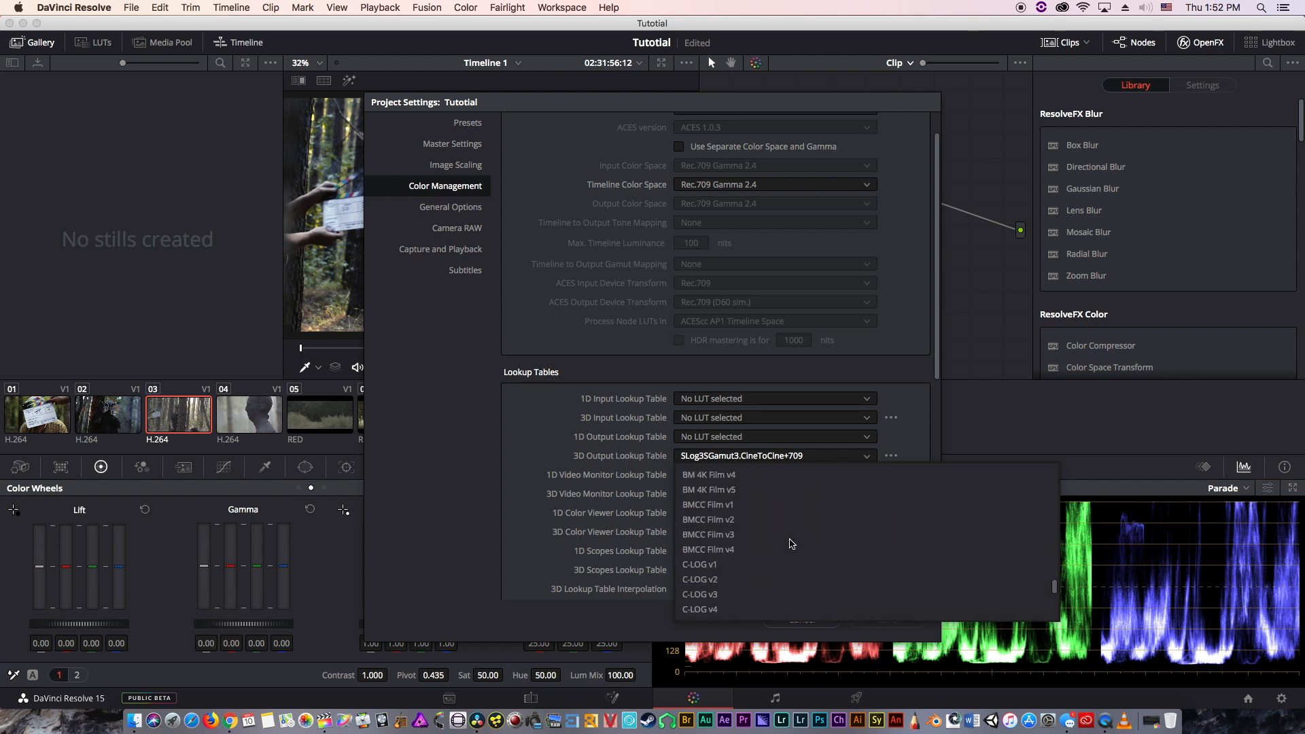
pyautogui.scroll(-3, 765, 548)
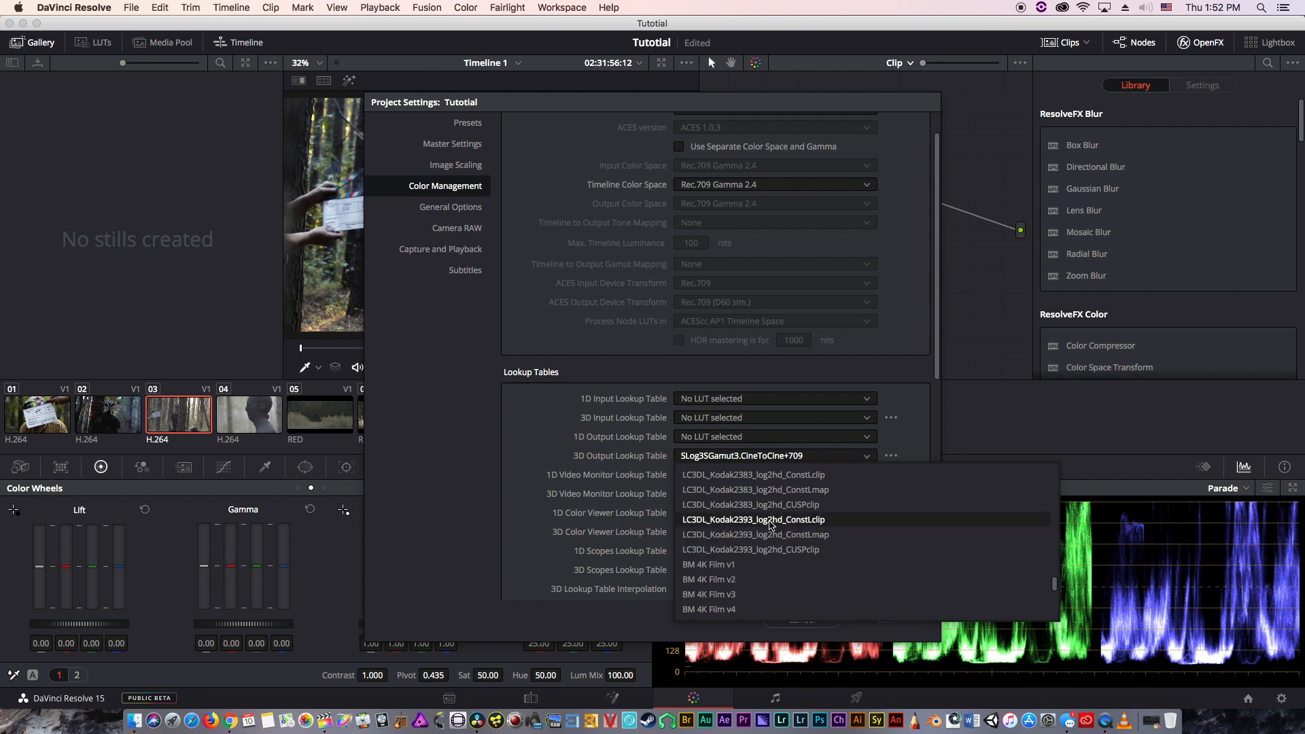
pyautogui.scroll(3, 771, 525)
pyautogui.scroll(8, 771, 525)
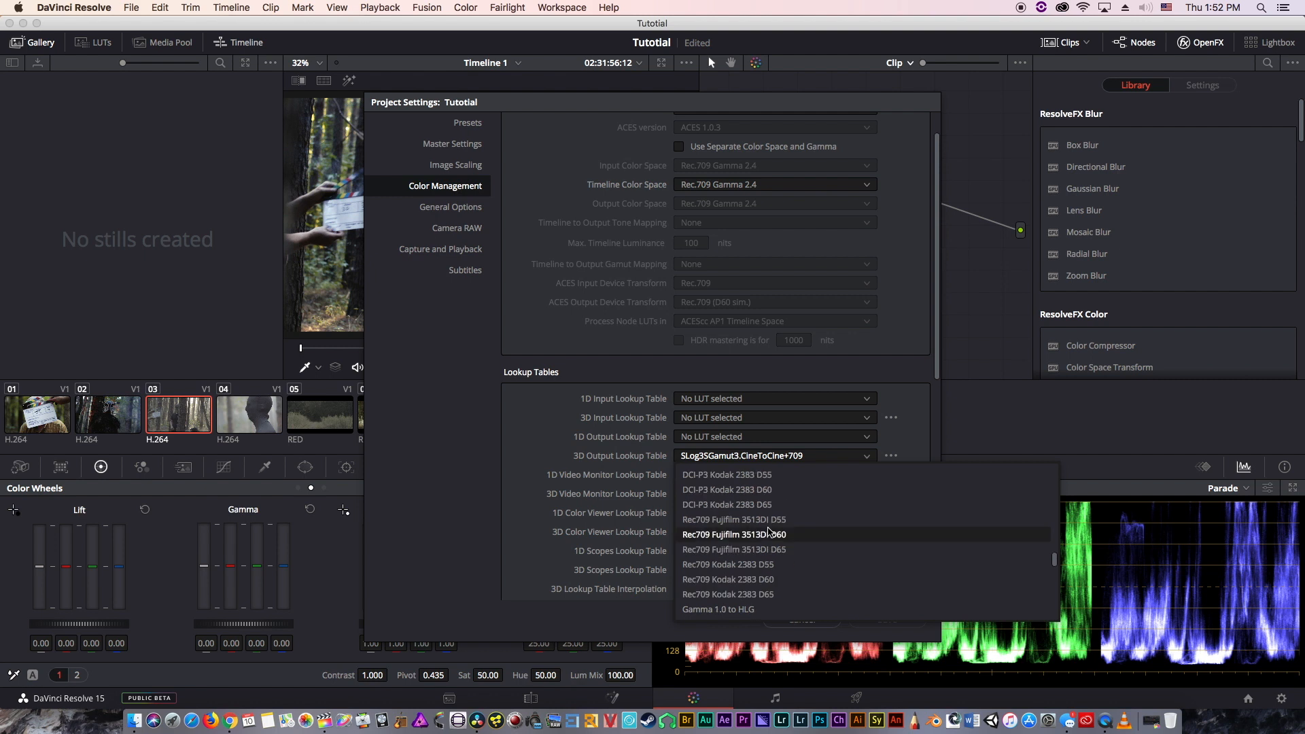
pyautogui.scroll(5, 769, 531)
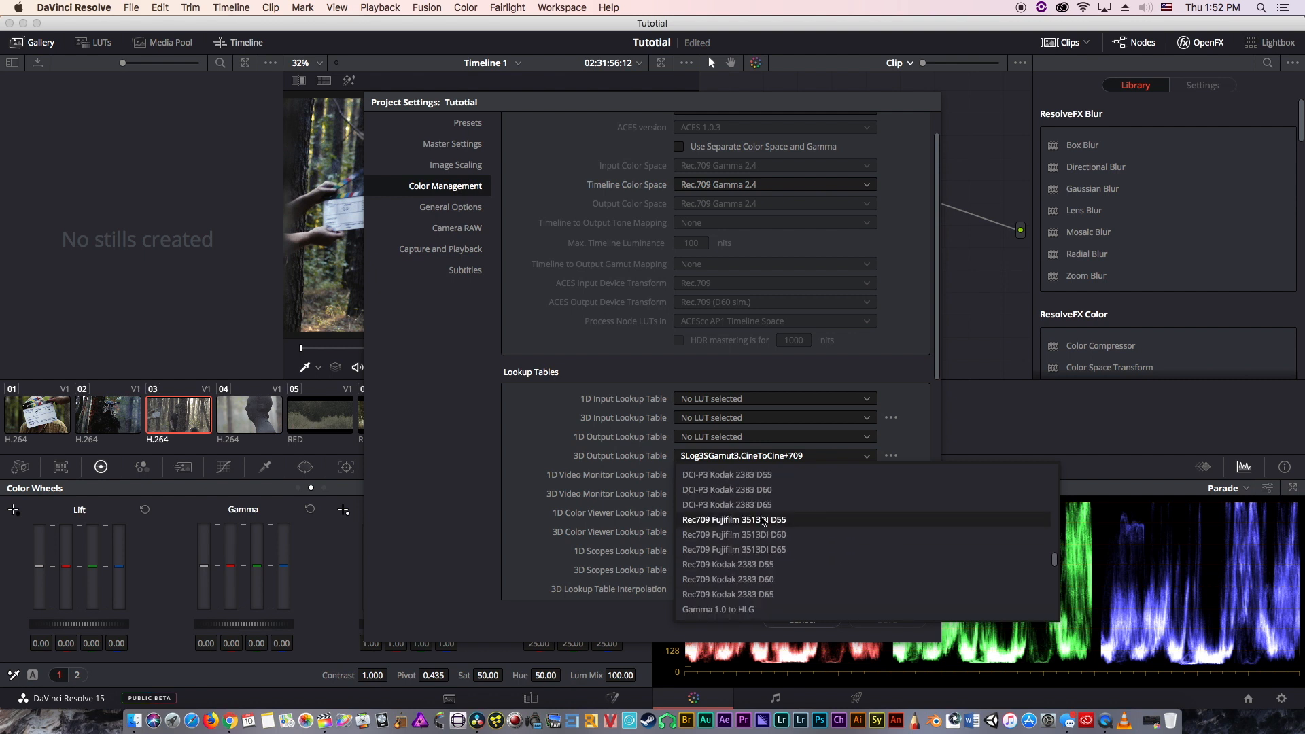
pyautogui.scroll(-1, 767, 533)
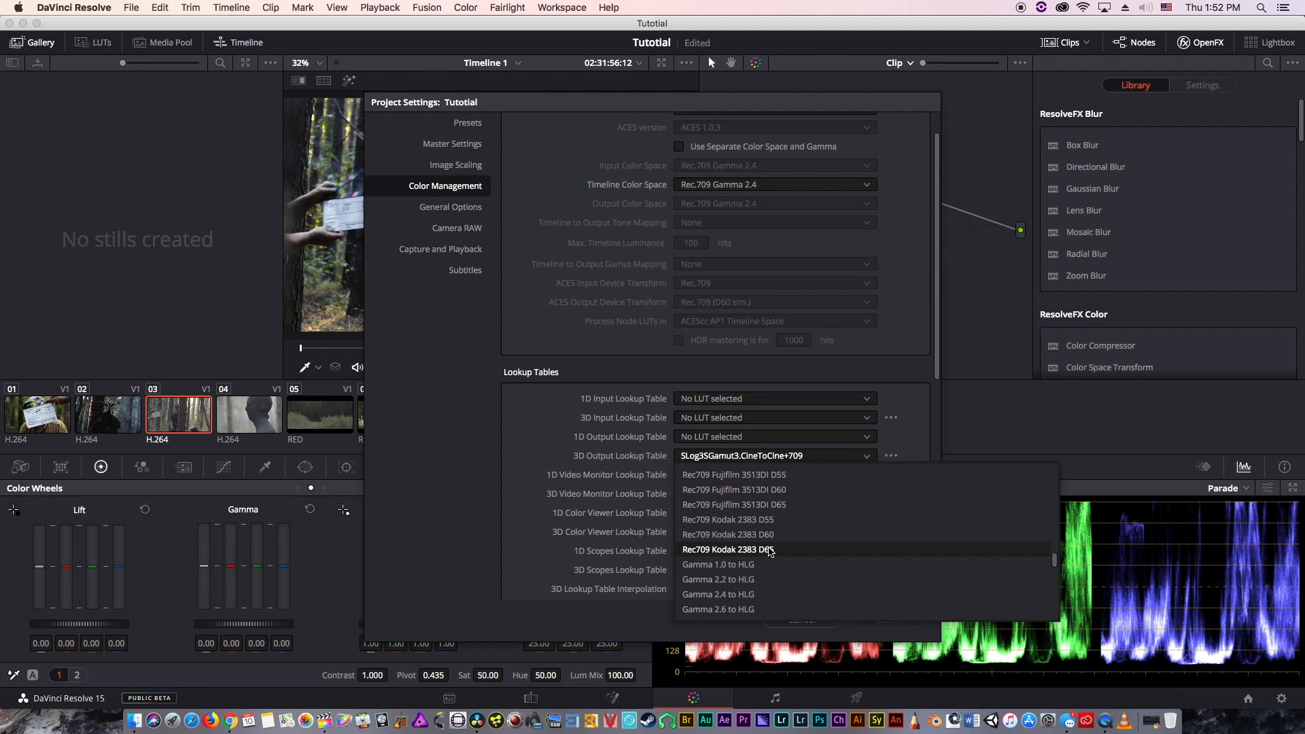
pyautogui.click(768, 550)
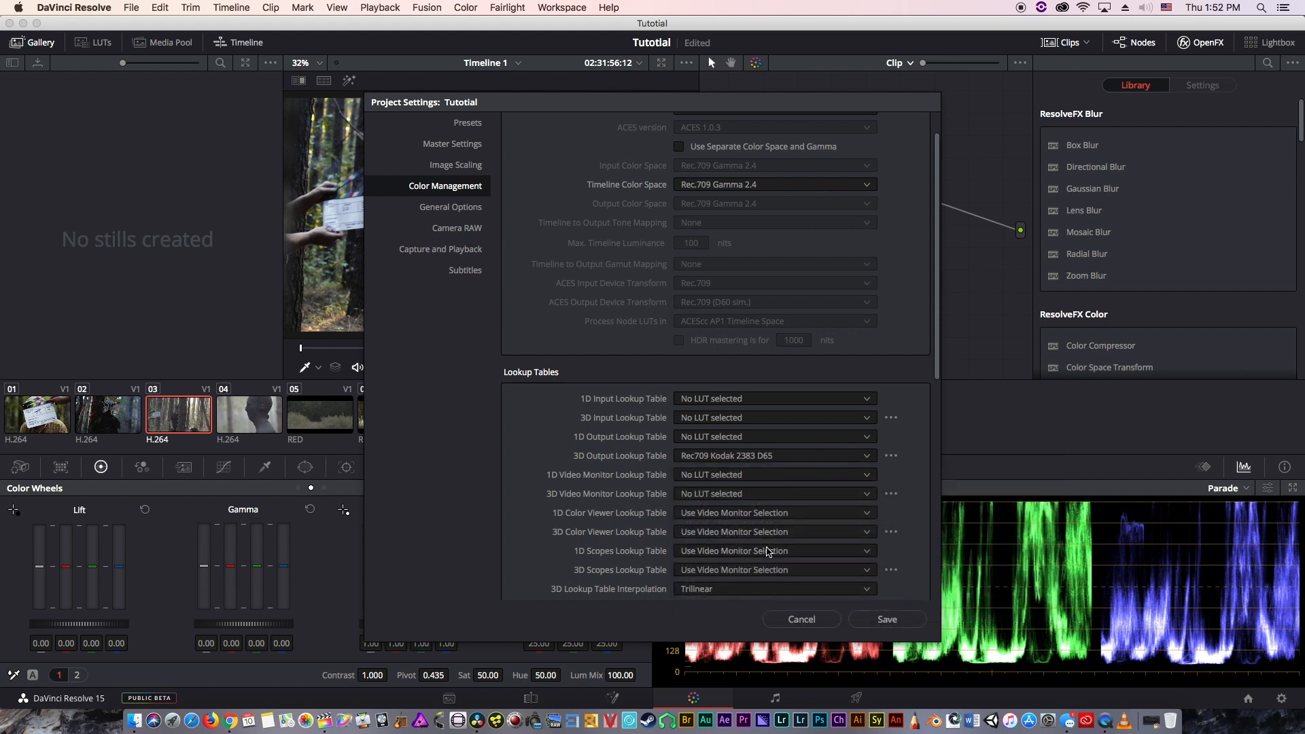
pyautogui.click(887, 617)
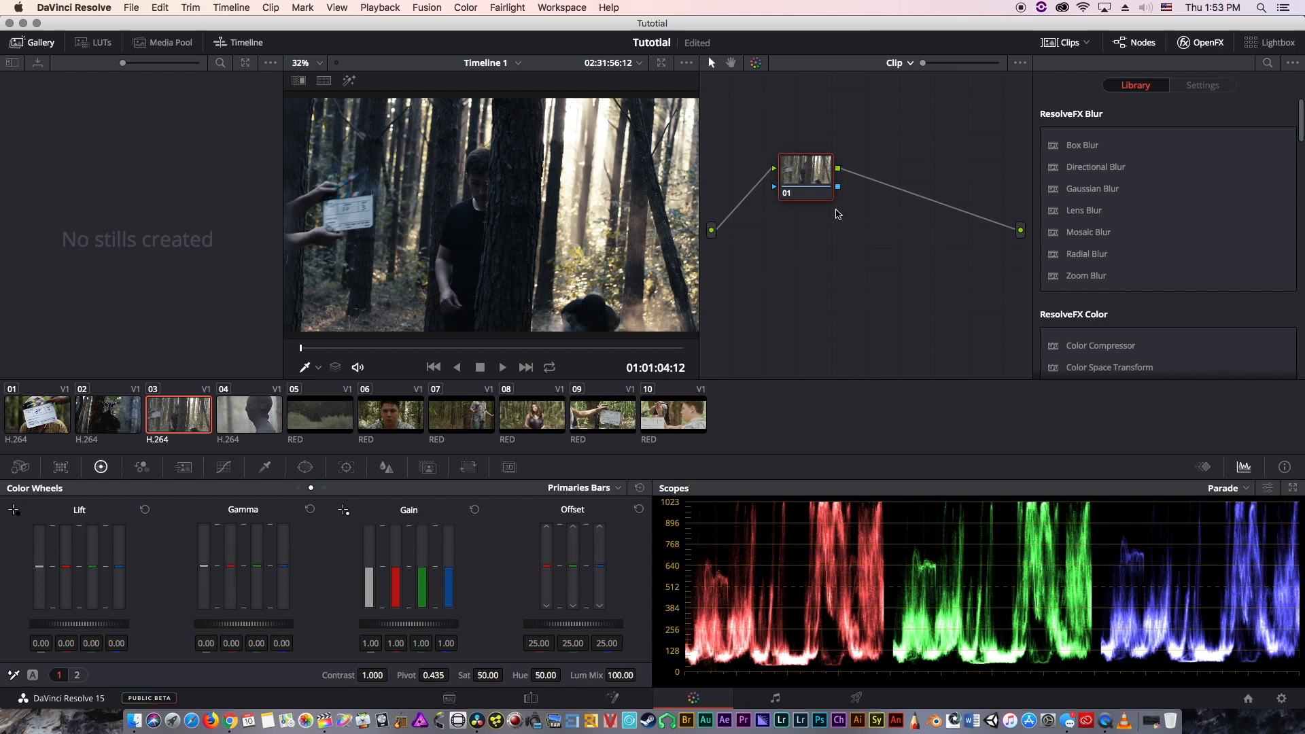
# - Apply Color Space Transform to clip 01's node with Input Color Space Sony S-Gamut3.Cine and Input Gamma Sony S-Log3
pyautogui.click(35, 405)
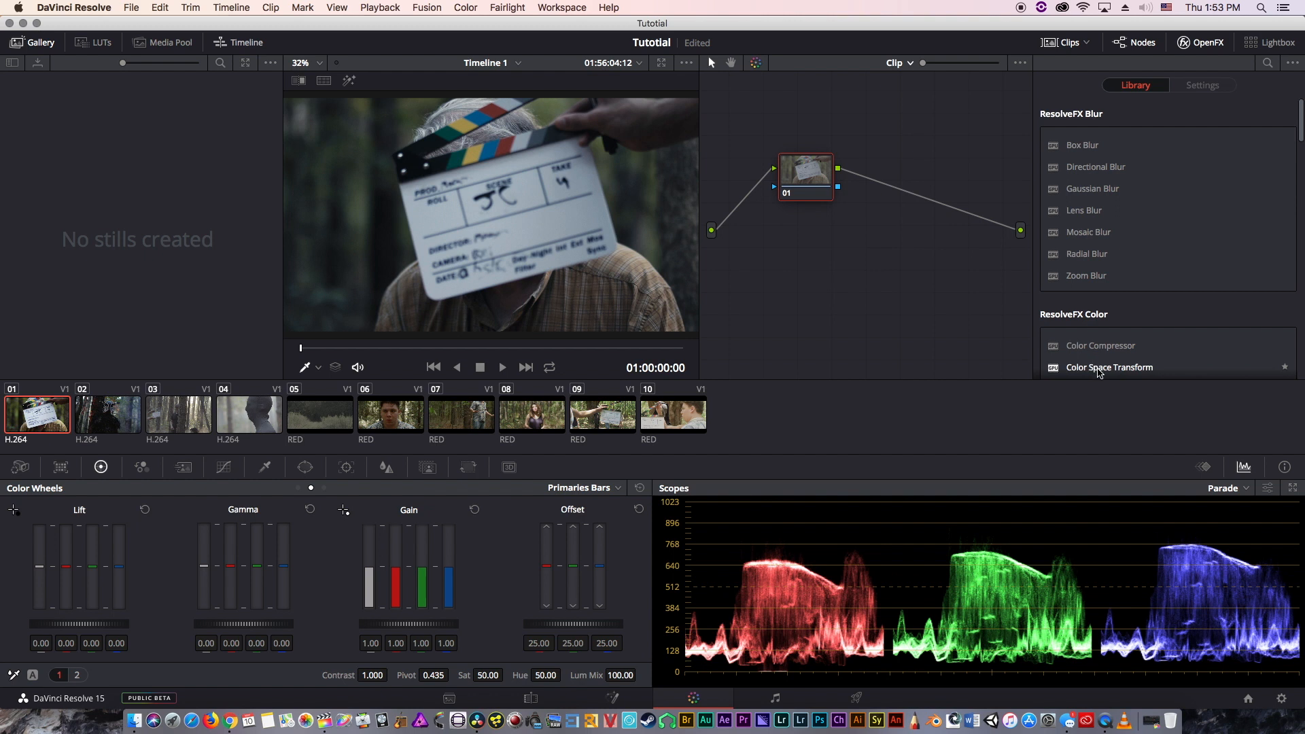
pyautogui.moveTo(1098, 370); pyautogui.dragTo(821, 179)
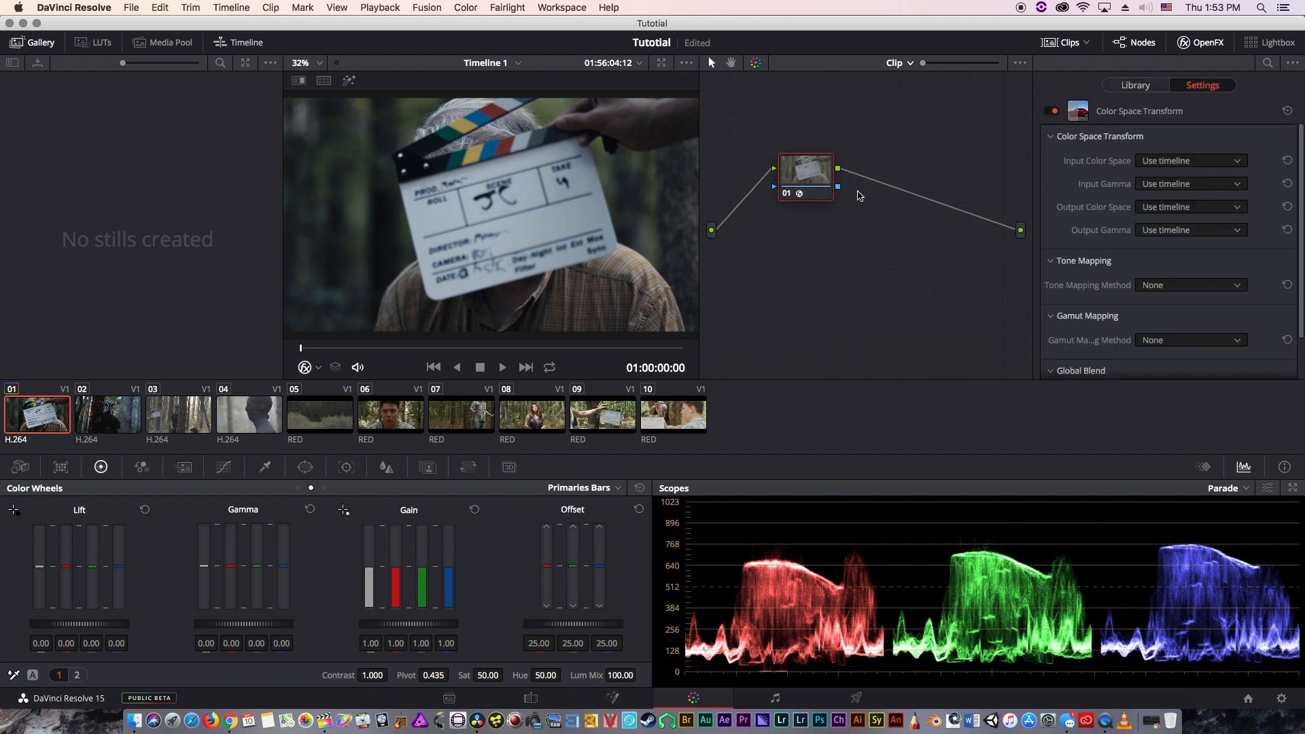
pyautogui.click(1149, 163)
pyautogui.scroll(-3, 1177, 251)
pyautogui.scroll(-5, 1178, 251)
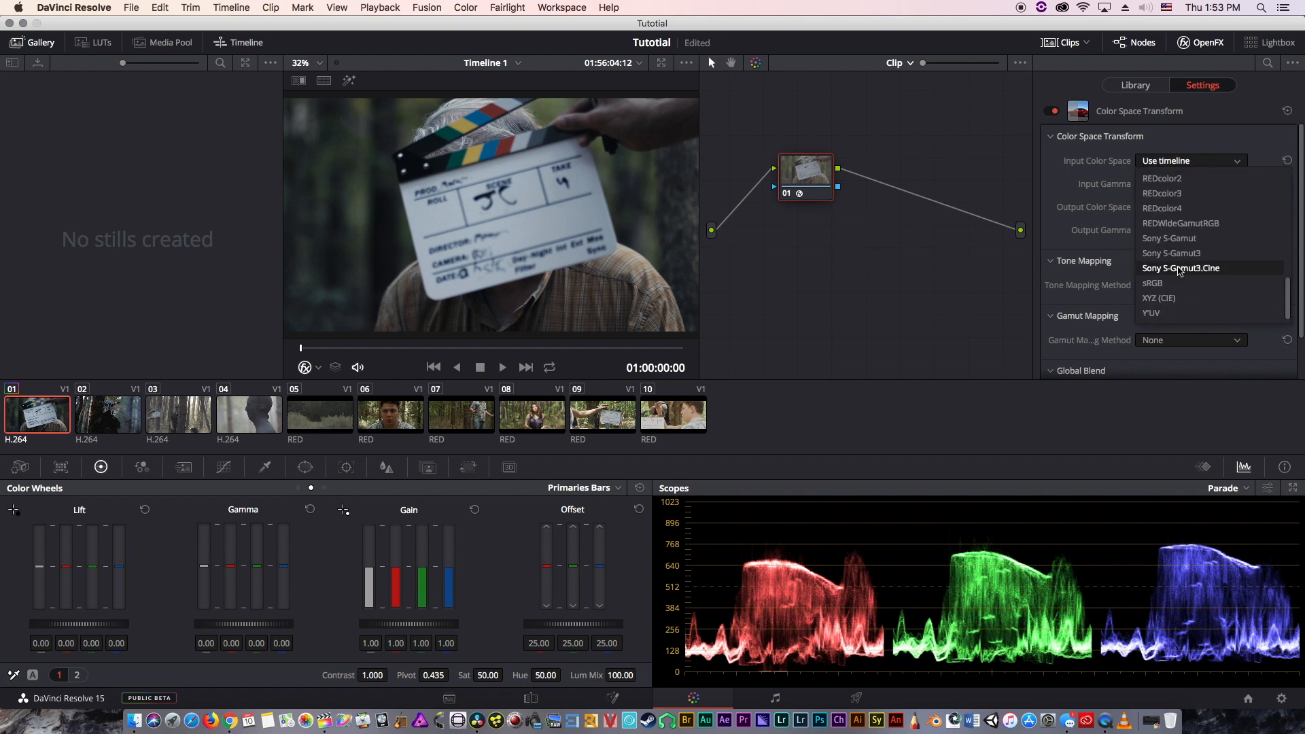
pyautogui.click(1180, 270)
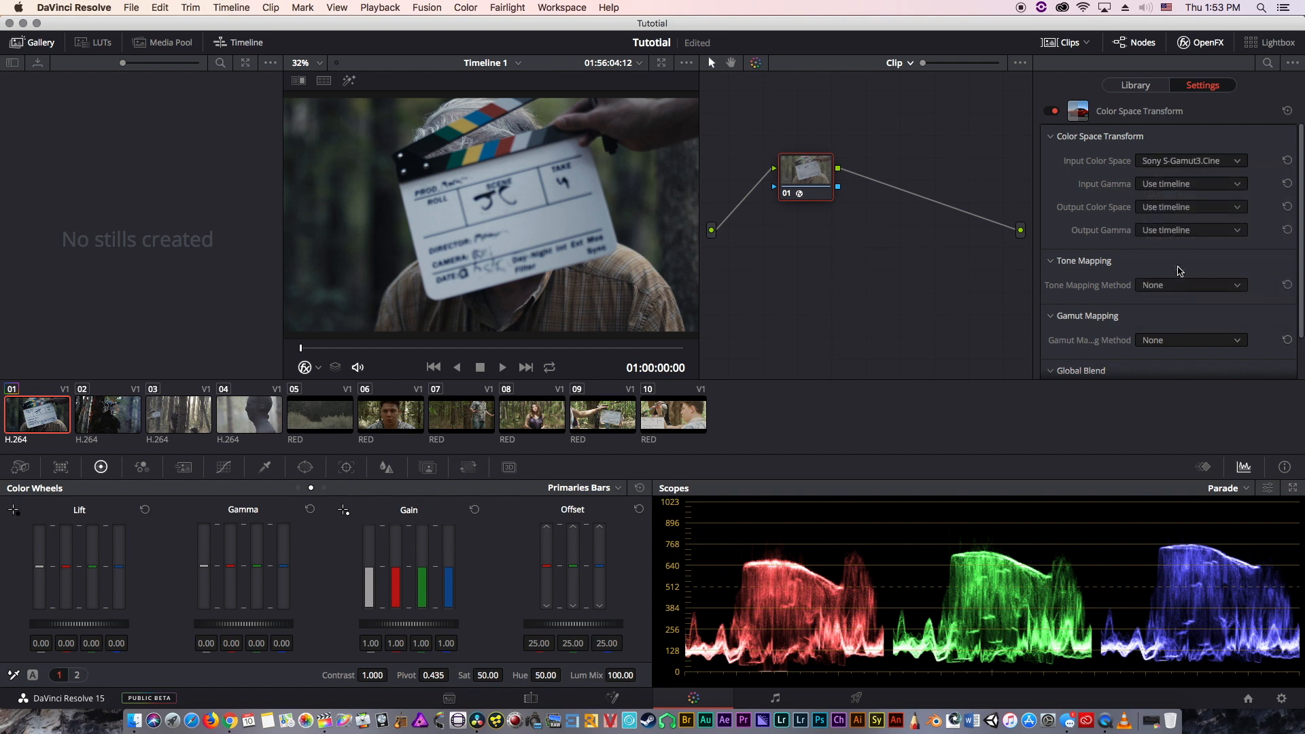
pyautogui.click(1178, 182)
pyautogui.scroll(-10, 1182, 289)
pyautogui.scroll(-6, 1182, 289)
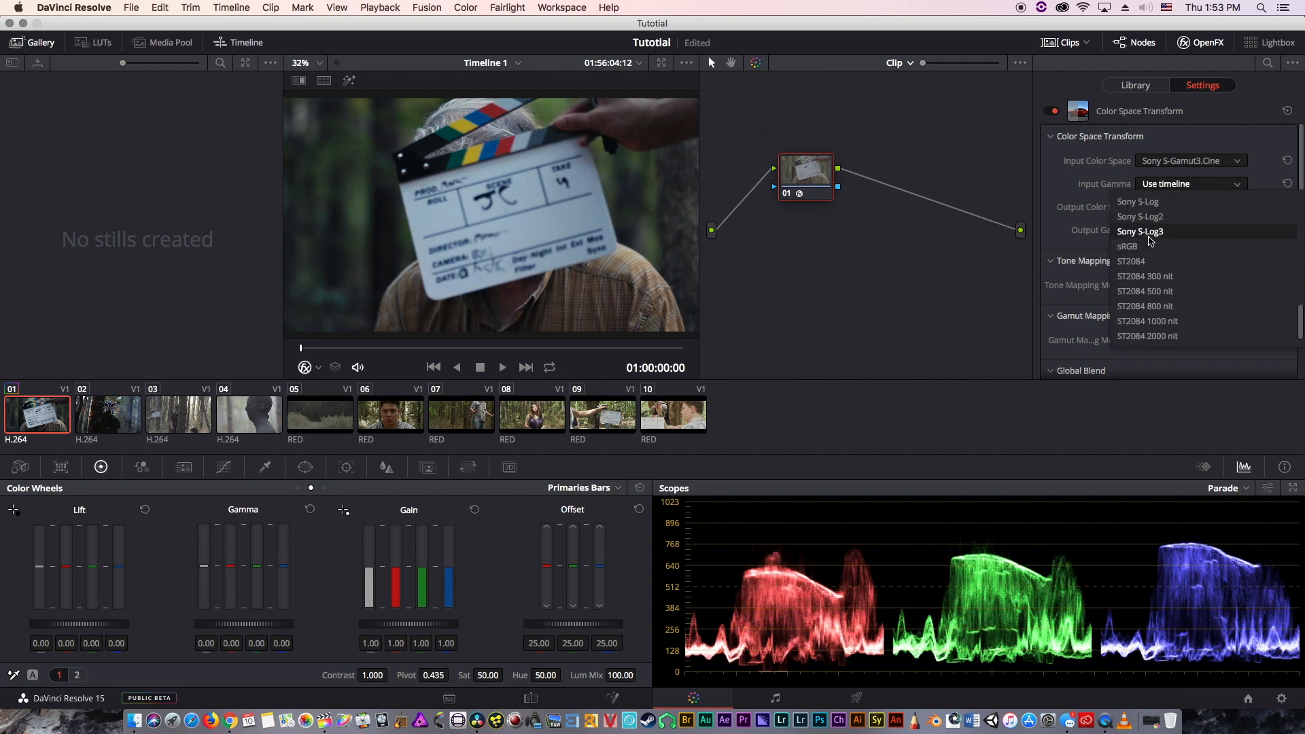
pyautogui.click(1153, 232)
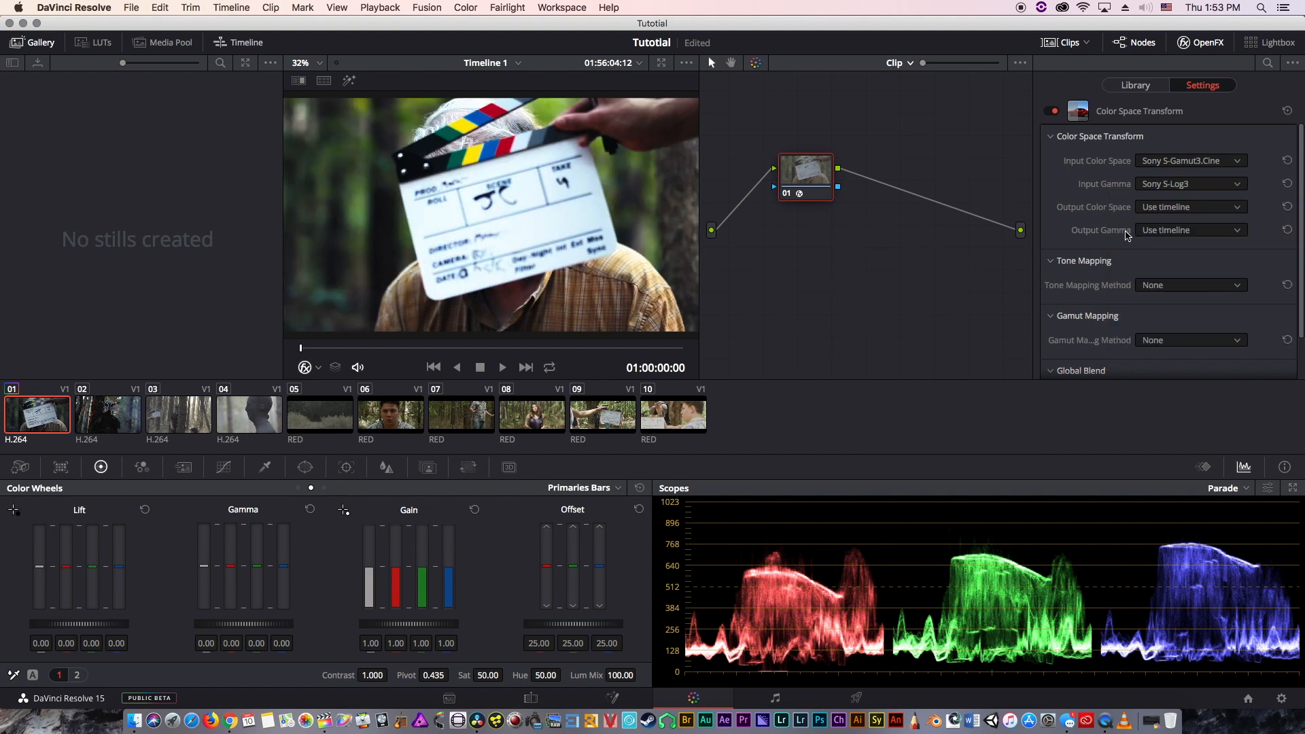
# - Set the Color Space Transform's Output Color Space to Rec.709 and its Output Gamma to Cineon Film Log
pyautogui.click(1190, 207)
pyautogui.scroll(-5, 1190, 306)
pyautogui.scroll(-3, 1189, 315)
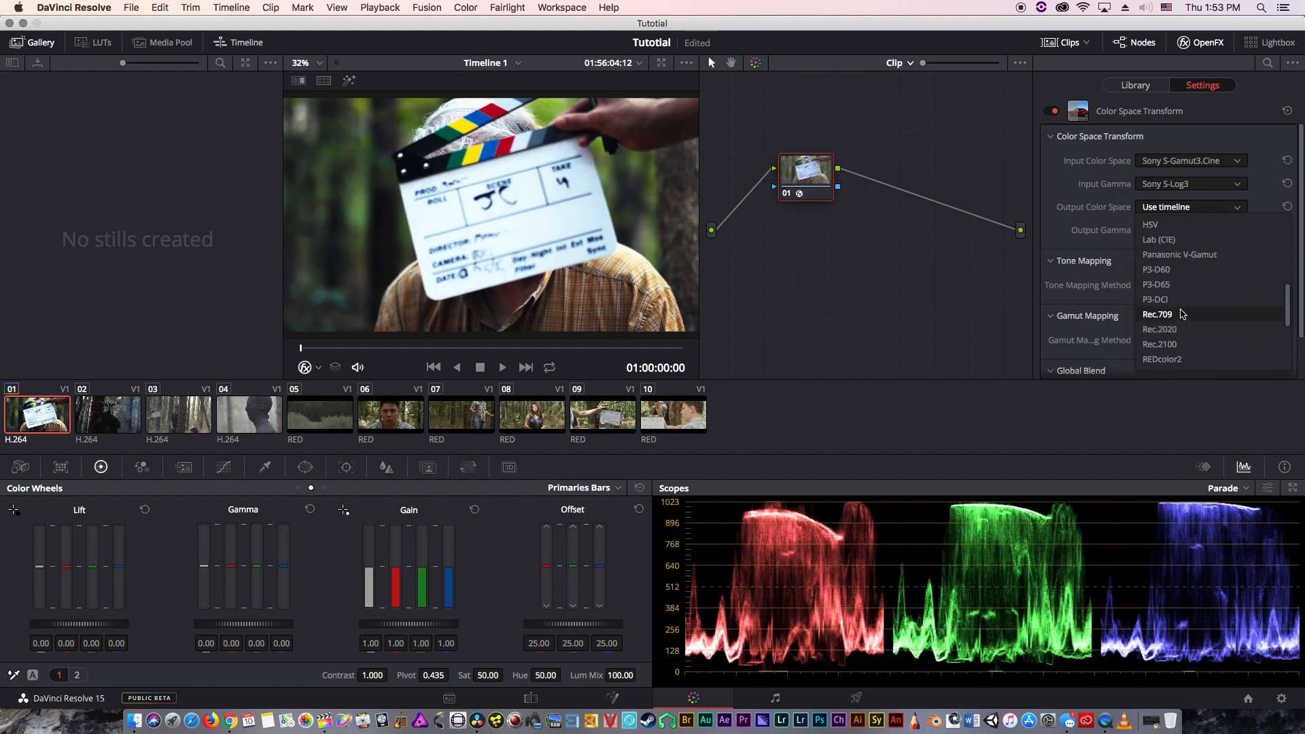
pyautogui.click(1186, 314)
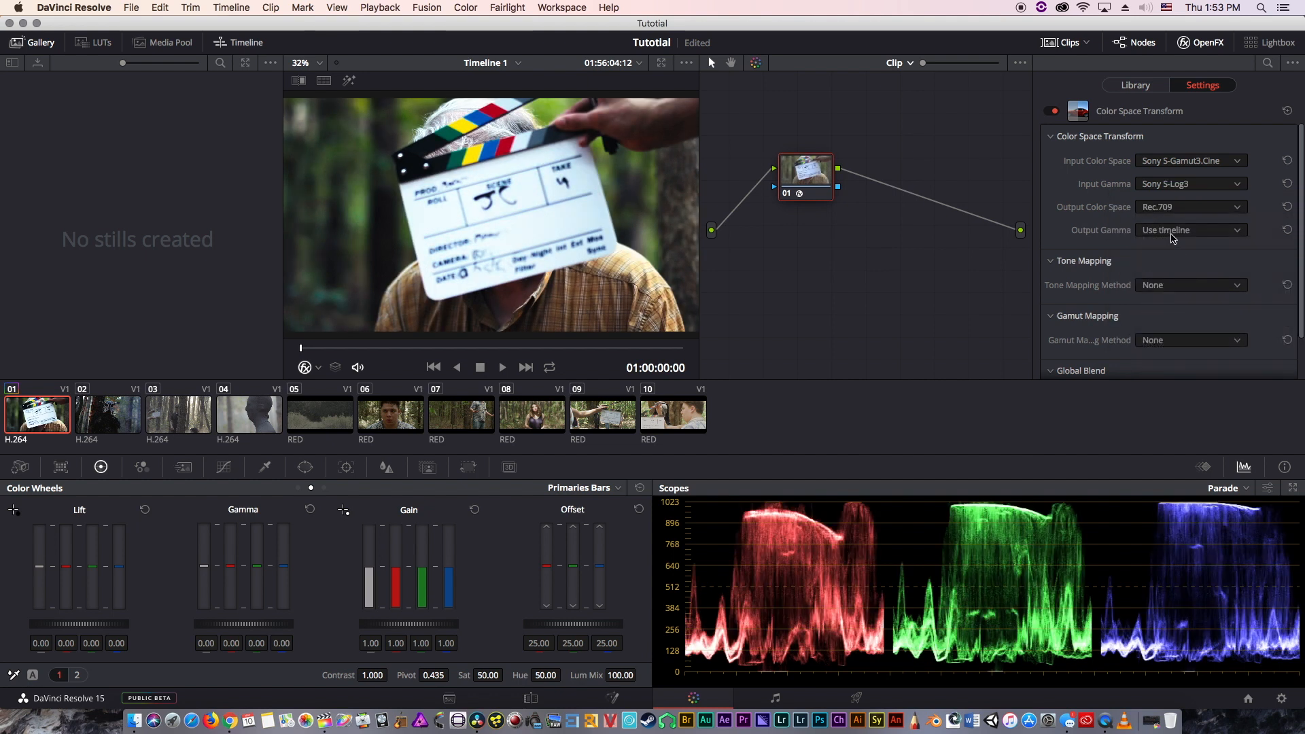
pyautogui.click(1171, 235)
pyautogui.scroll(-2, 1150, 325)
pyautogui.scroll(2, 1147, 327)
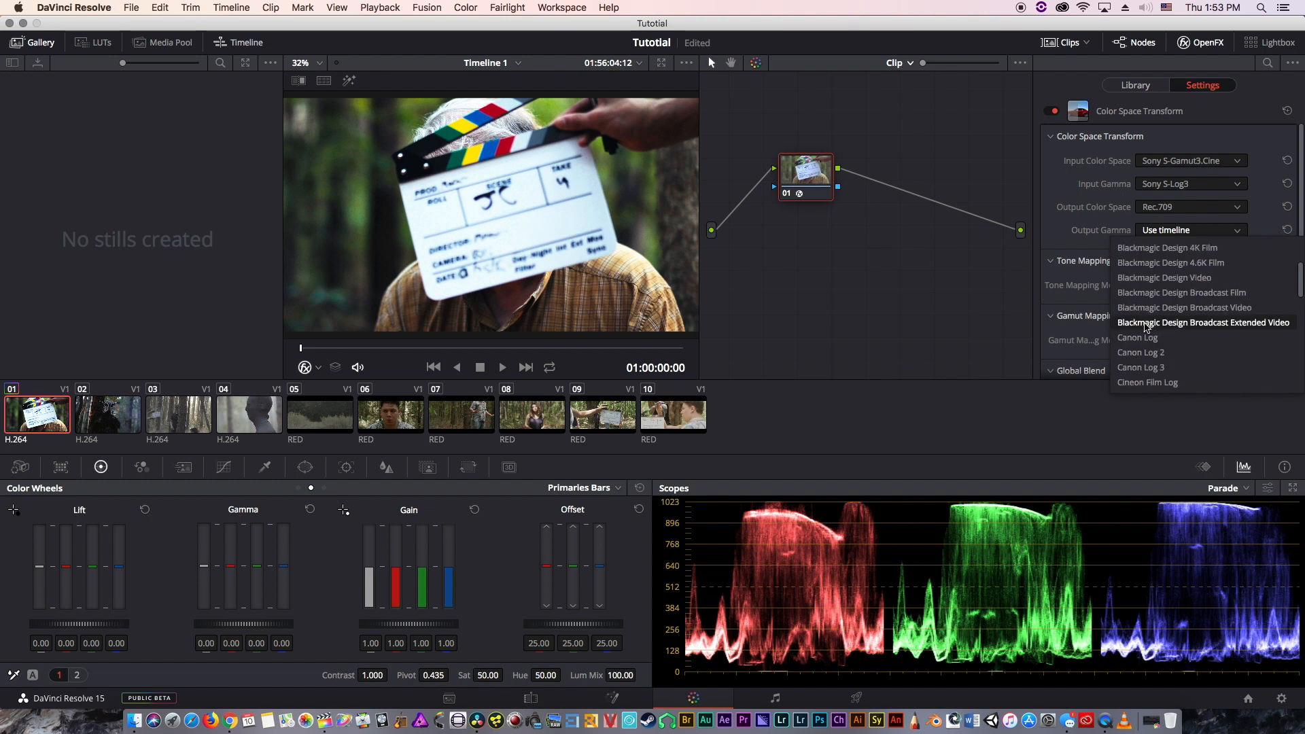
pyautogui.scroll(-3, 1148, 330)
pyautogui.click(1163, 338)
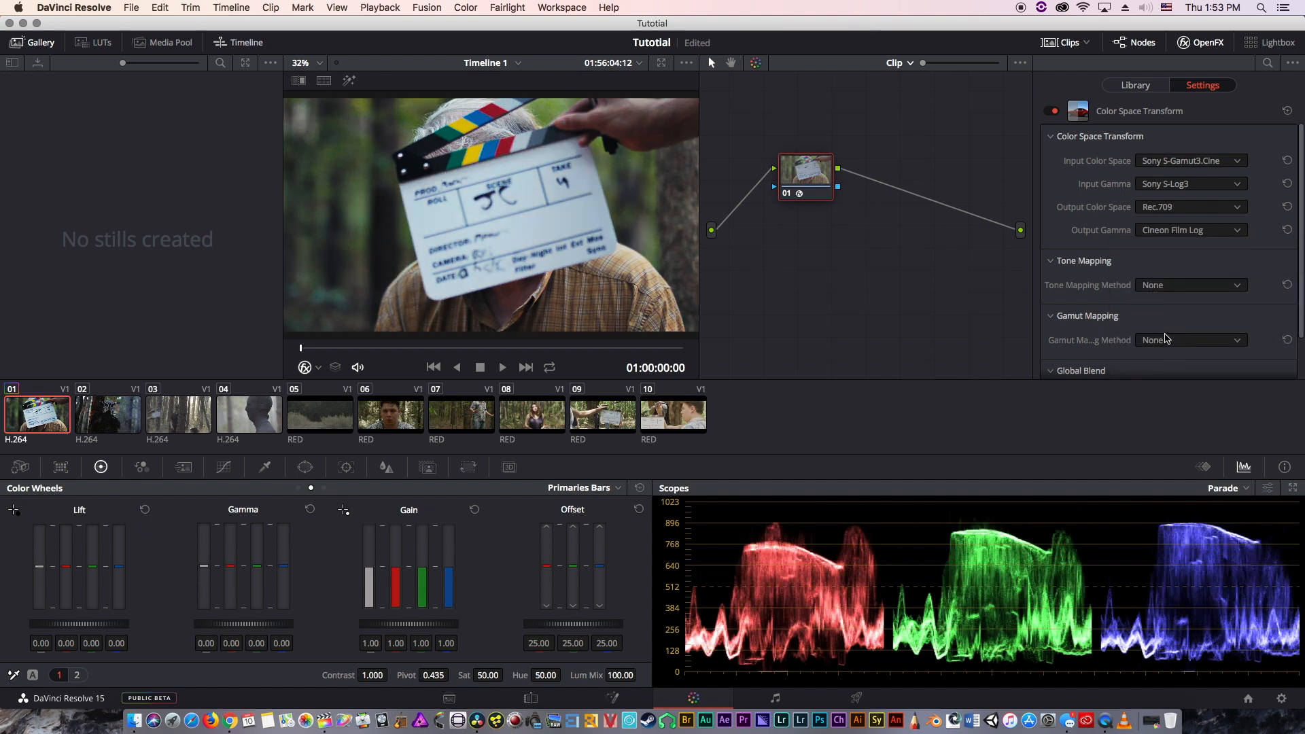
# - Set the transform's Tone Mapping Method to Luminance Mapping and its Gamut Mapping Method to Saturation Mapping
pyautogui.click(1187, 287)
pyautogui.click(1181, 338)
pyautogui.scroll(-5, 1161, 327)
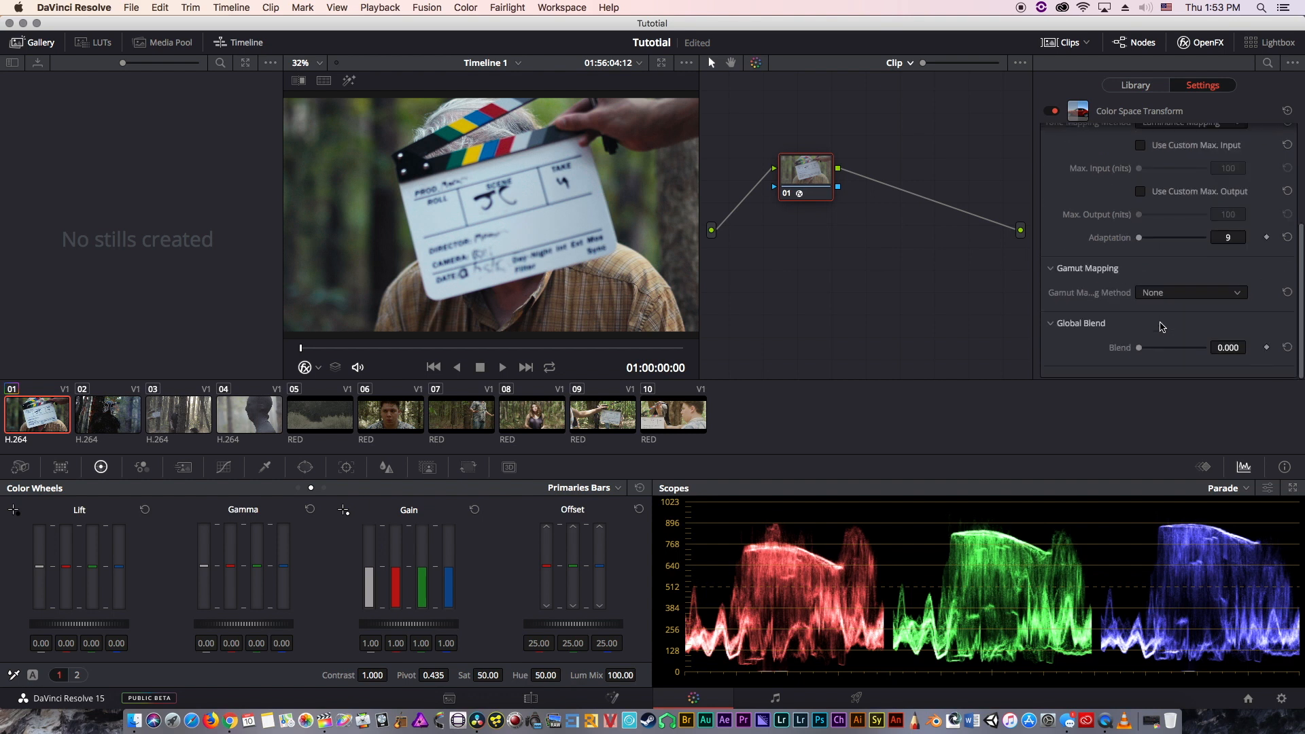
pyautogui.click(1165, 293)
pyautogui.click(1167, 327)
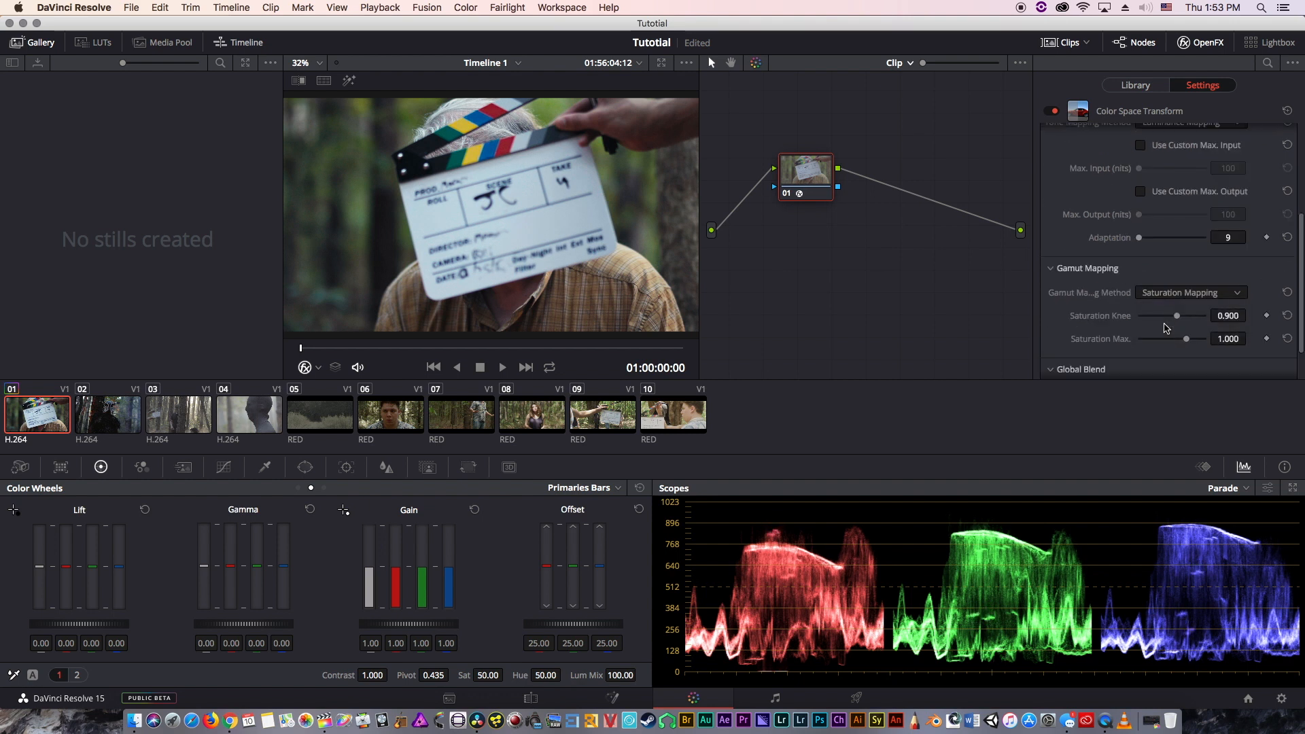
pyautogui.scroll(2, 1151, 289)
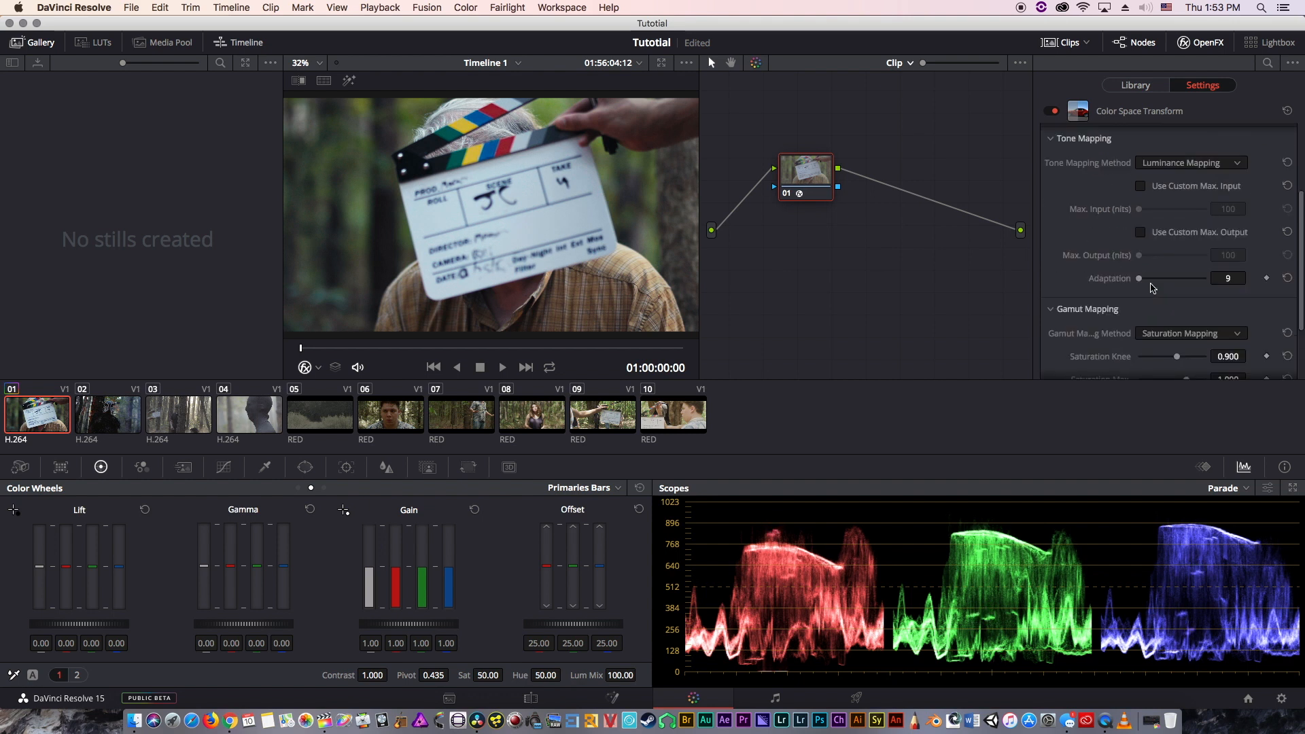
pyautogui.scroll(6, 1152, 287)
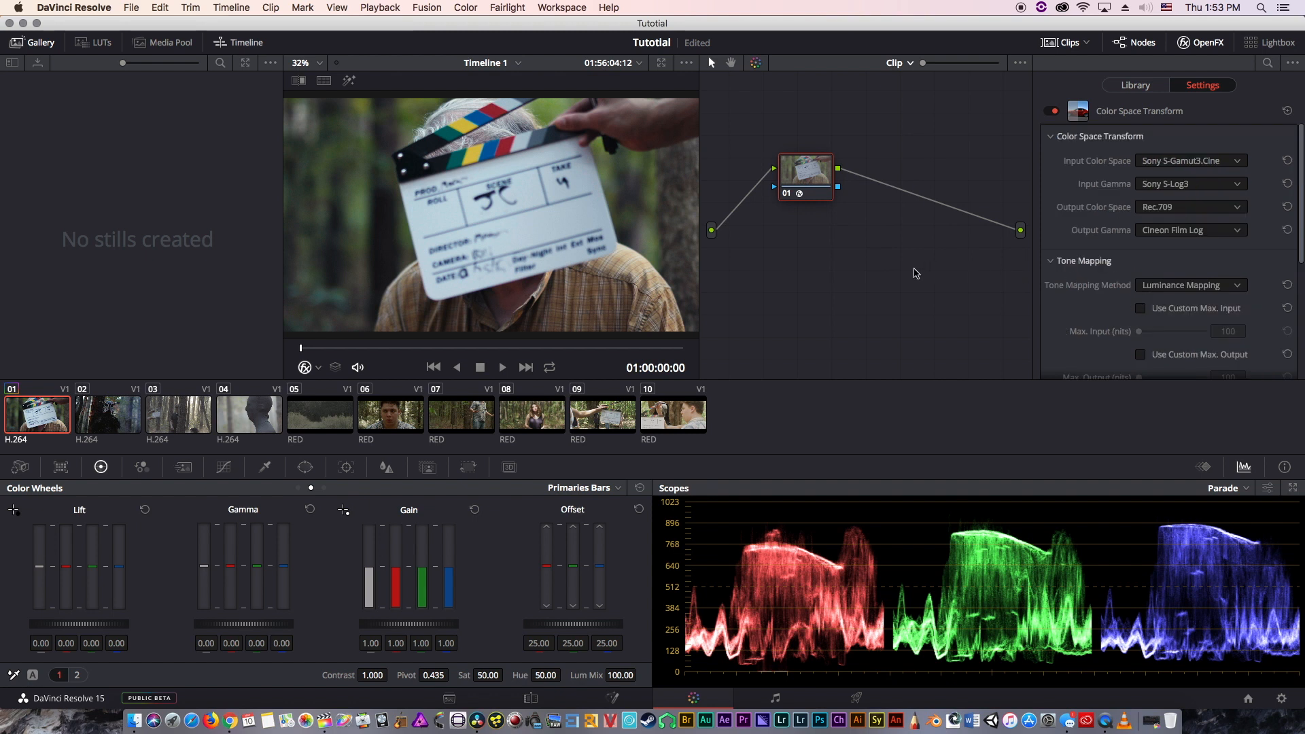
# - Move clip 01's playhead to 01:00:11:04 and compare the image with the transform node disabled and enabled
pyautogui.click(381, 348)
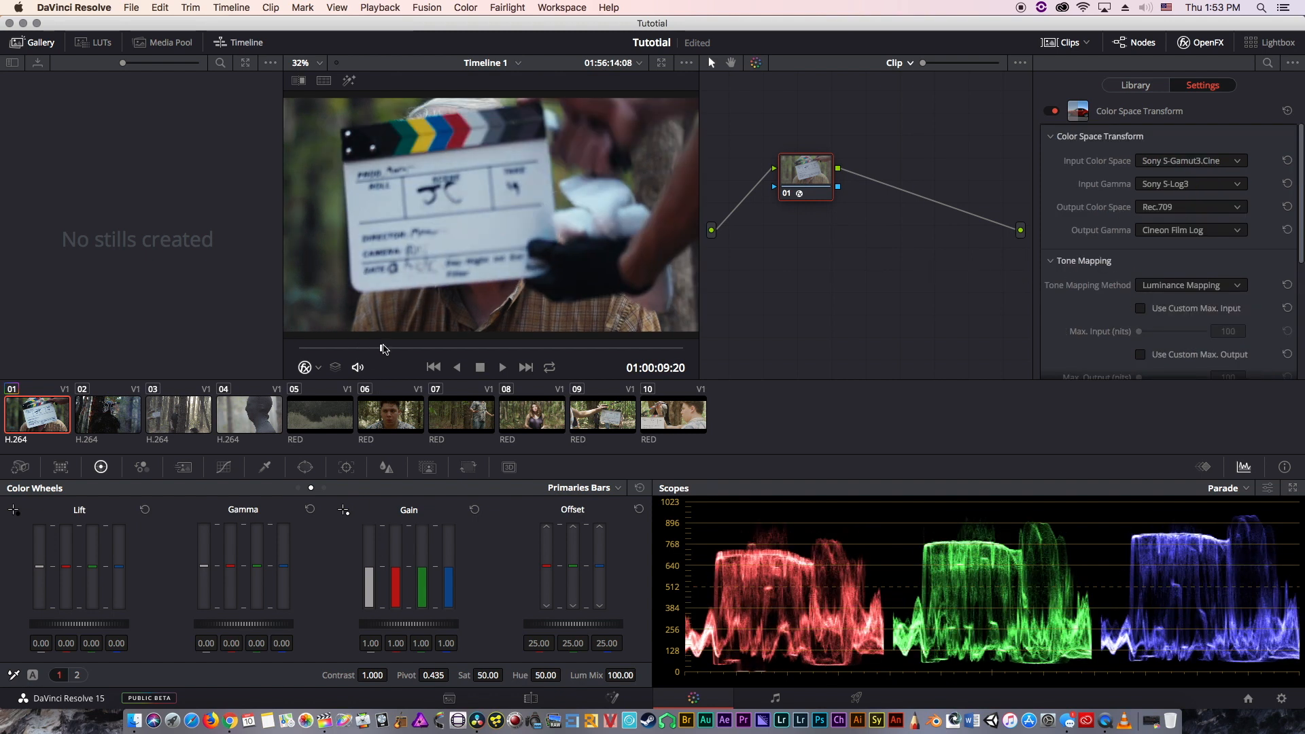
pyautogui.click(391, 348)
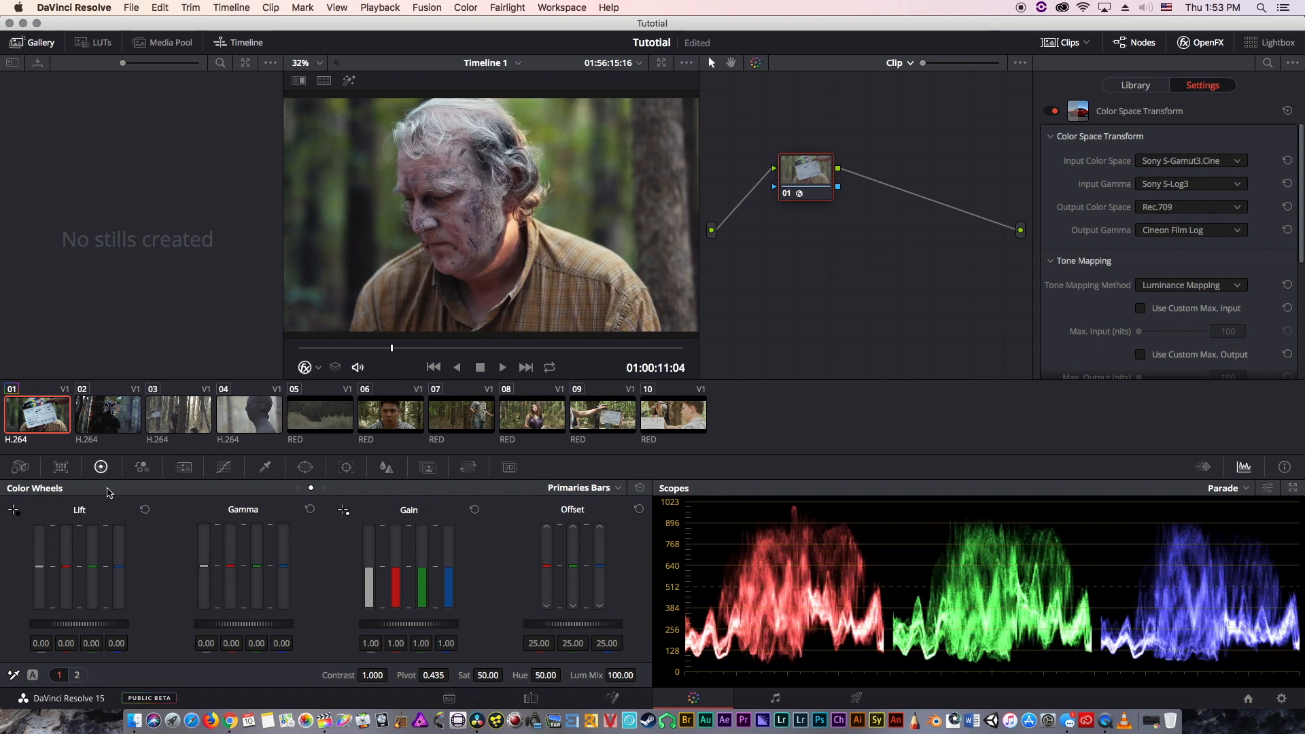
pyautogui.press('super+d')
pyautogui.press('super+d')
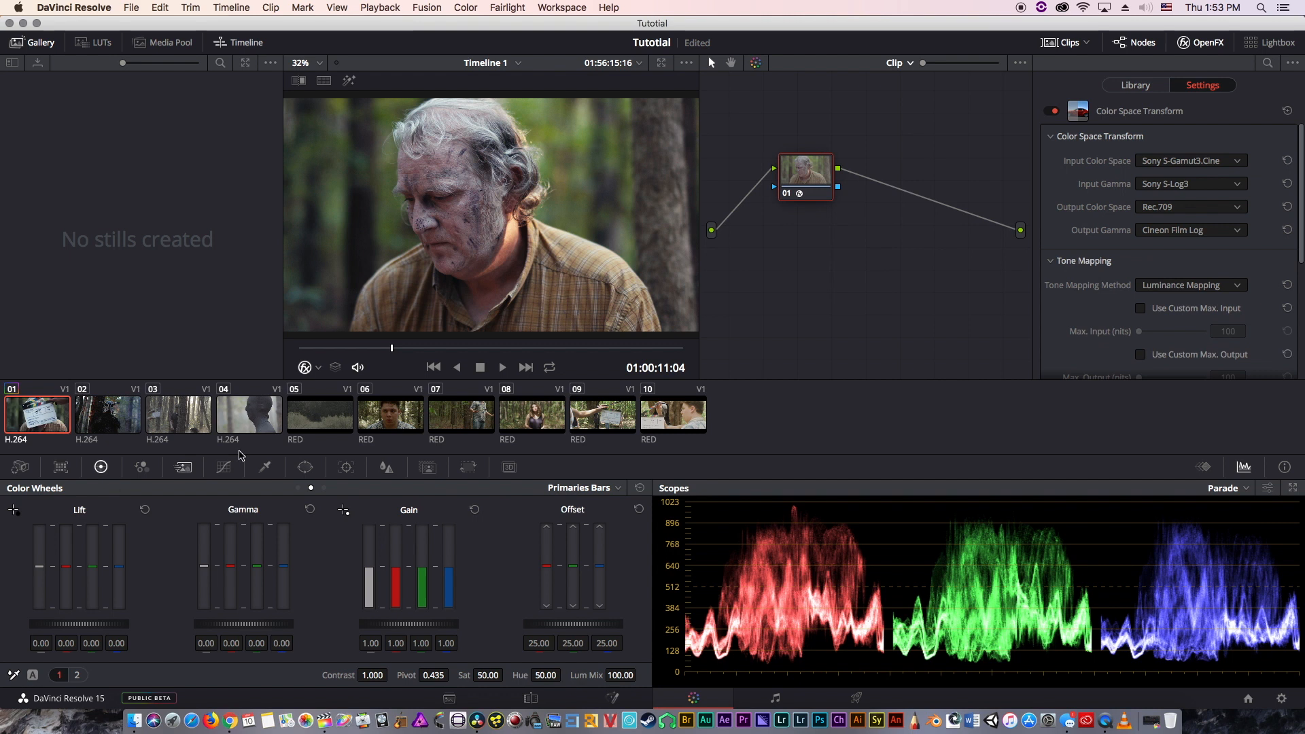
# - Add a serial node after clip 01's Color Space Transform node, arrange the two nodes side by side and select the new one
pyautogui.hotkey('shift', 's')
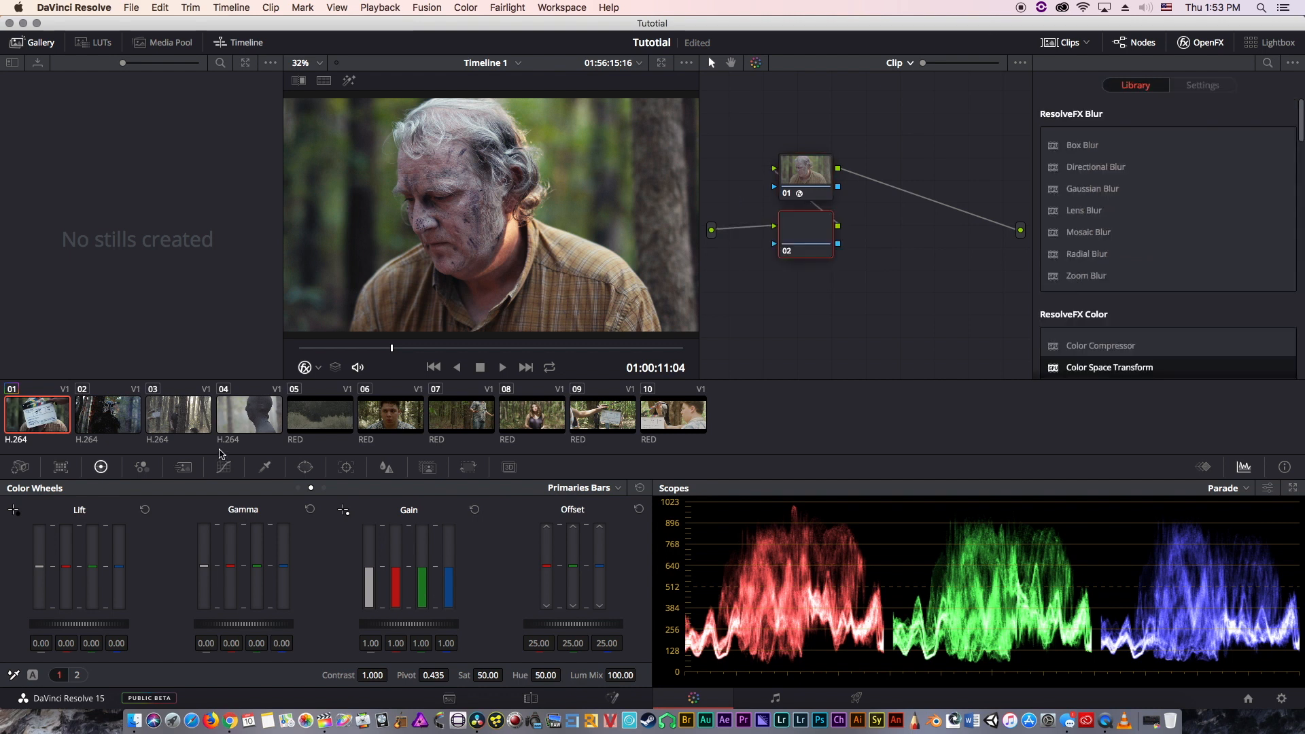
pyautogui.press('super+z')
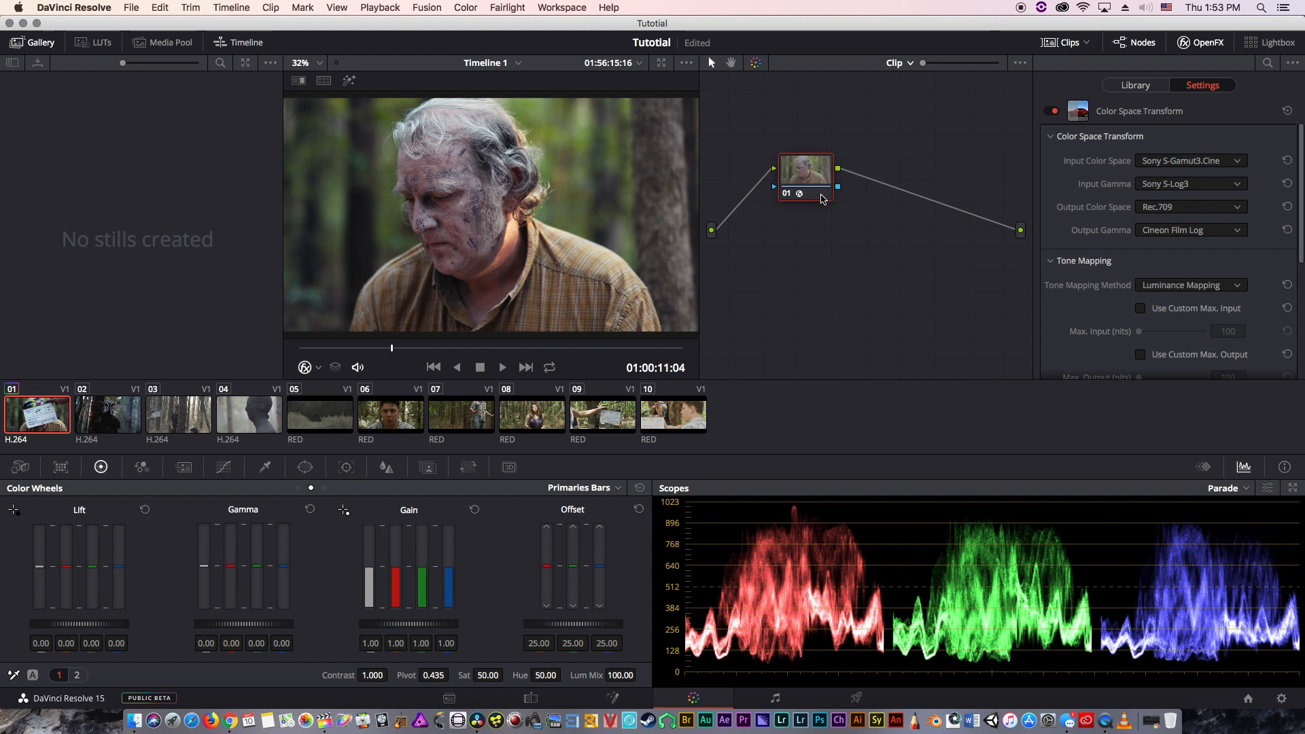
pyautogui.hotkey('alt', 's')
pyautogui.moveTo(892, 182); pyautogui.dragTo(792, 197)
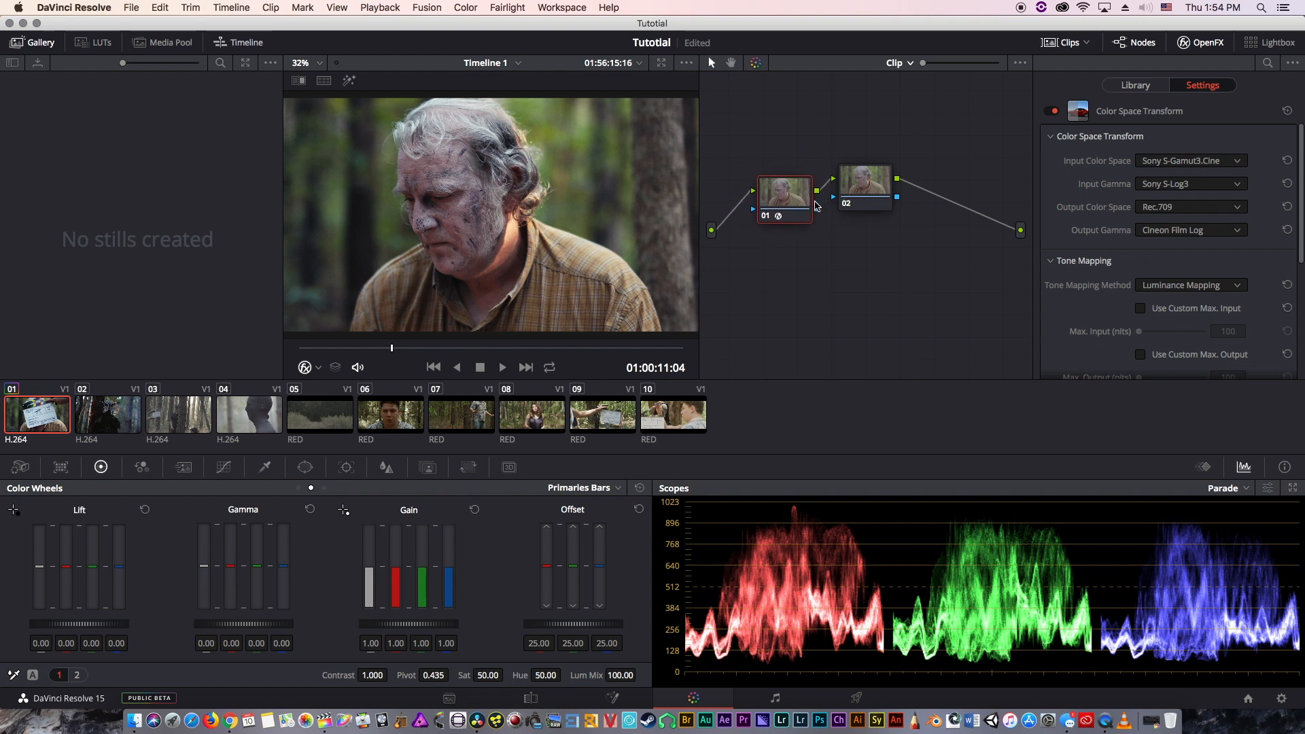
pyautogui.click(876, 183)
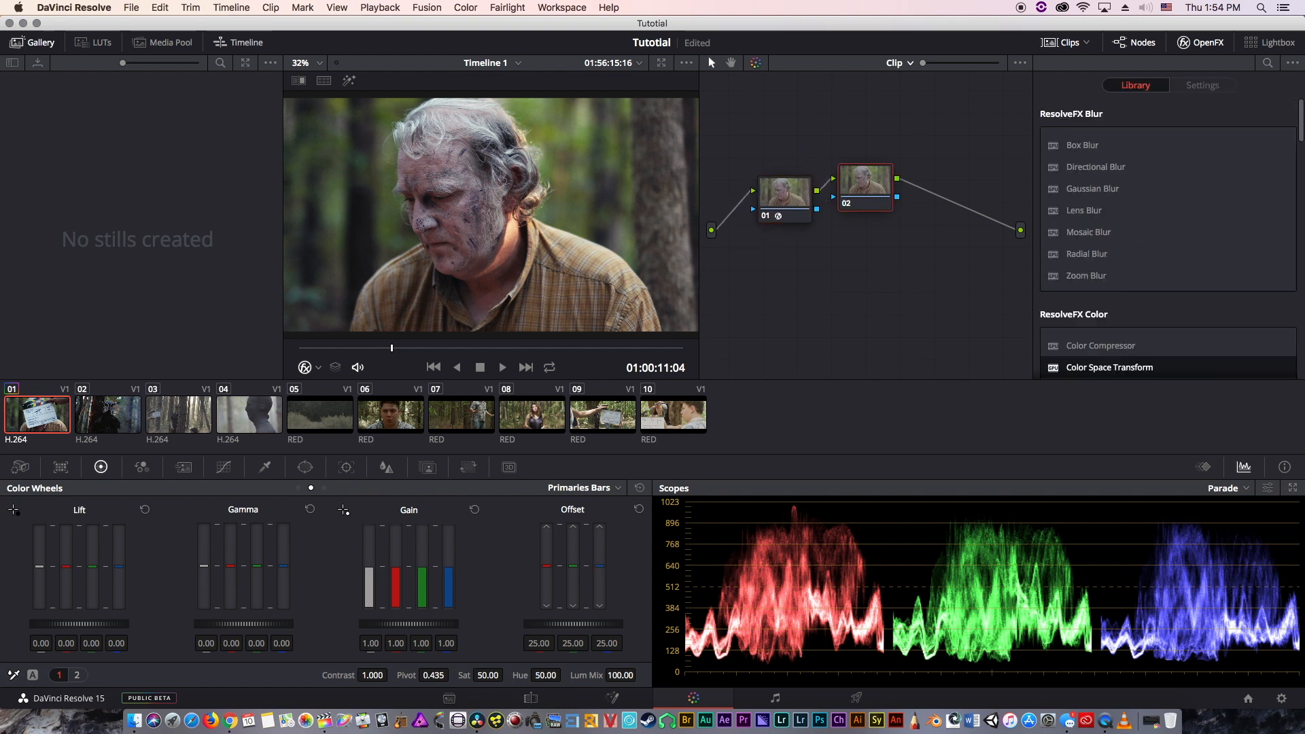
pyautogui.moveTo(600, 576); pyautogui.dragTo(600, 565)
# - Try inserting another serial node directly after the Color Space Transform node, and delete it
pyautogui.click(802, 196)
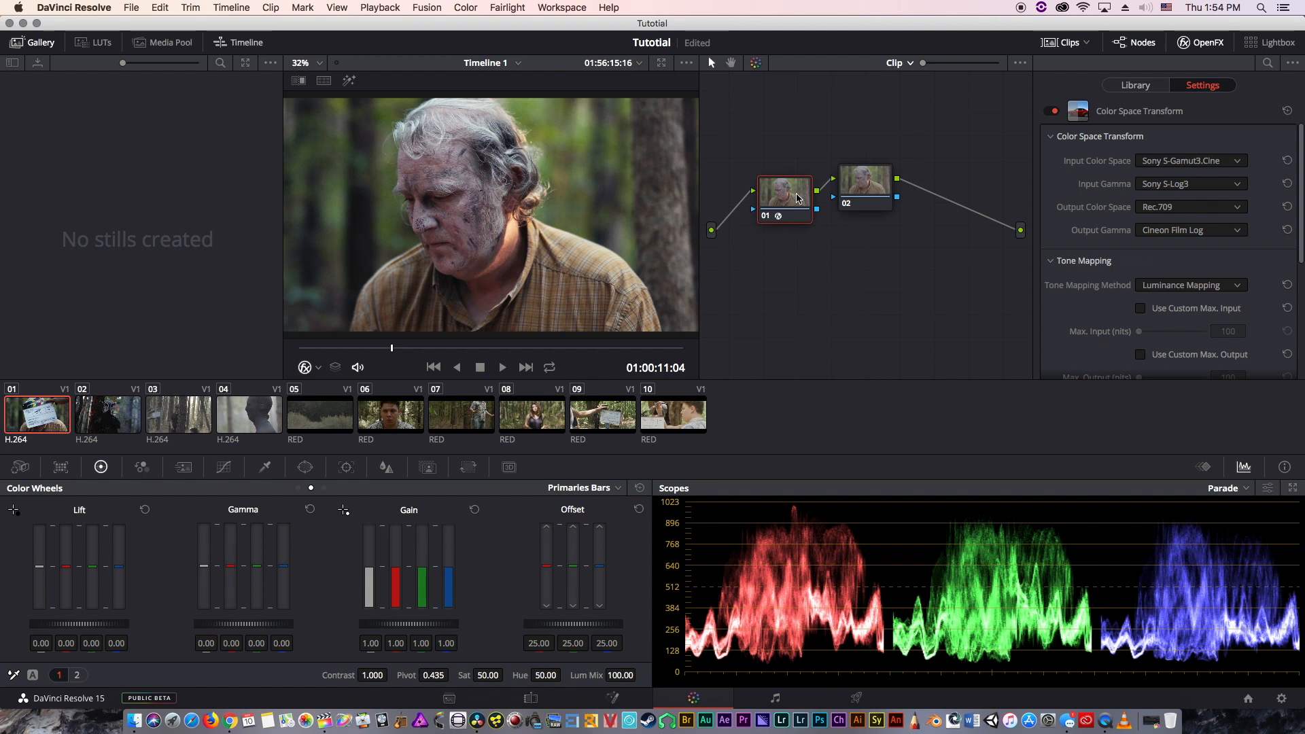
pyautogui.hotkey('alt', 's')
pyautogui.press('Delete')
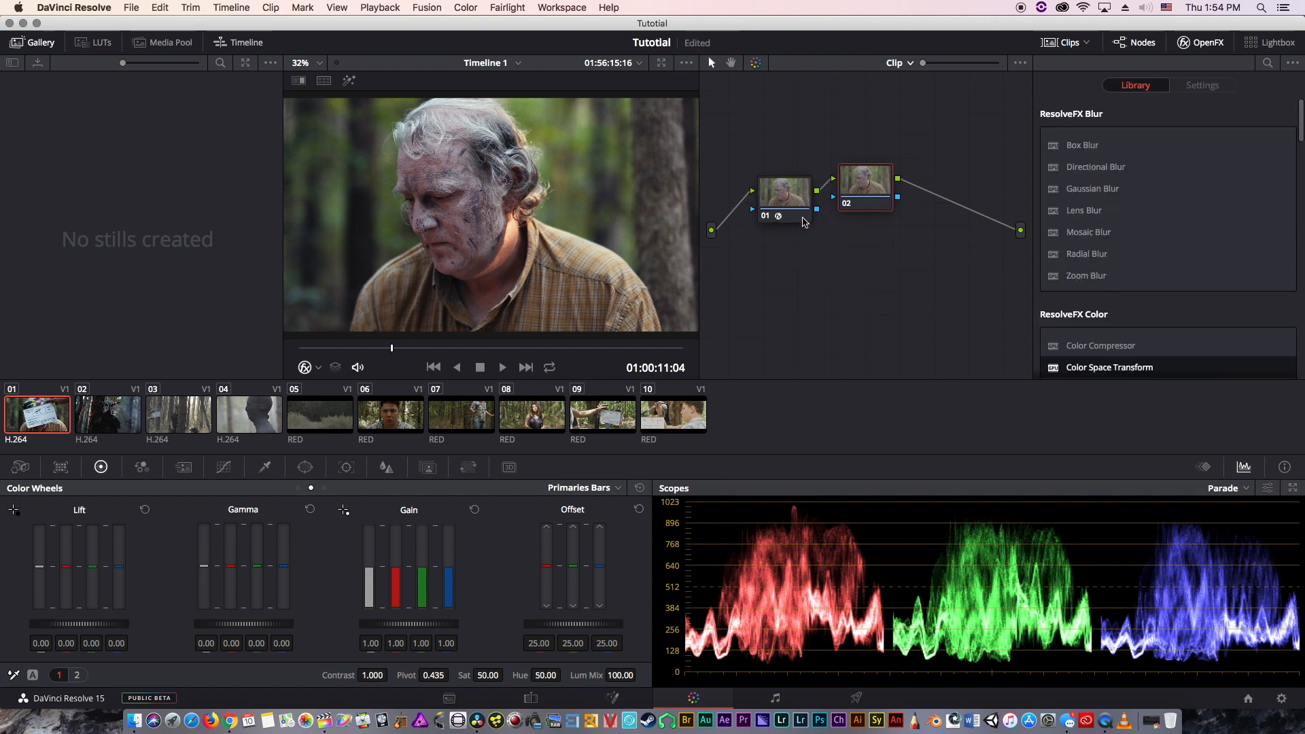
# - Try an Offset of red 30.20, green 33.60 and blue 20.00 on a new node before the Color Space Transform, reset it and delete the node
pyautogui.click(780, 196)
pyautogui.hotkey('alt', 'p')
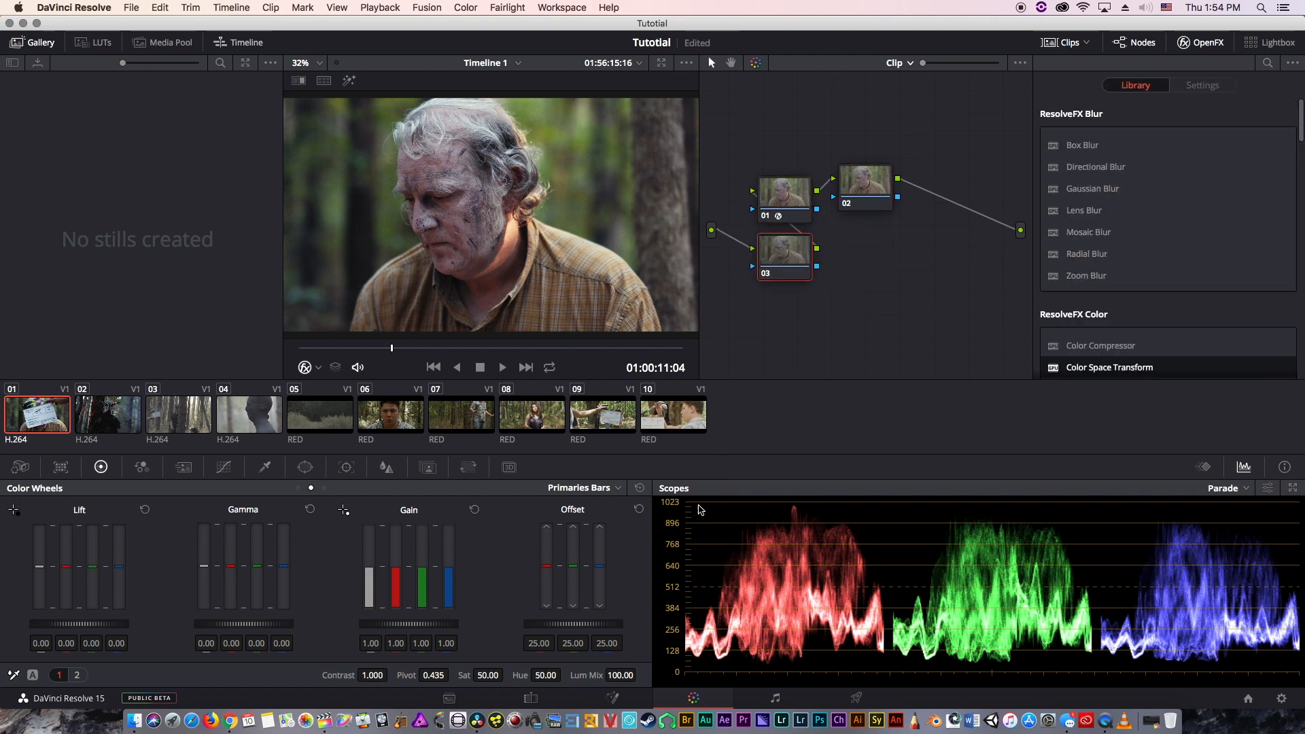
pyautogui.moveTo(600, 567); pyautogui.dragTo(570, 563)
pyautogui.moveTo(573, 625)
pyautogui.mouseDown()
pyautogui.moveTo(561, 624)
pyautogui.moveTo(599, 624)
pyautogui.mouseUp()
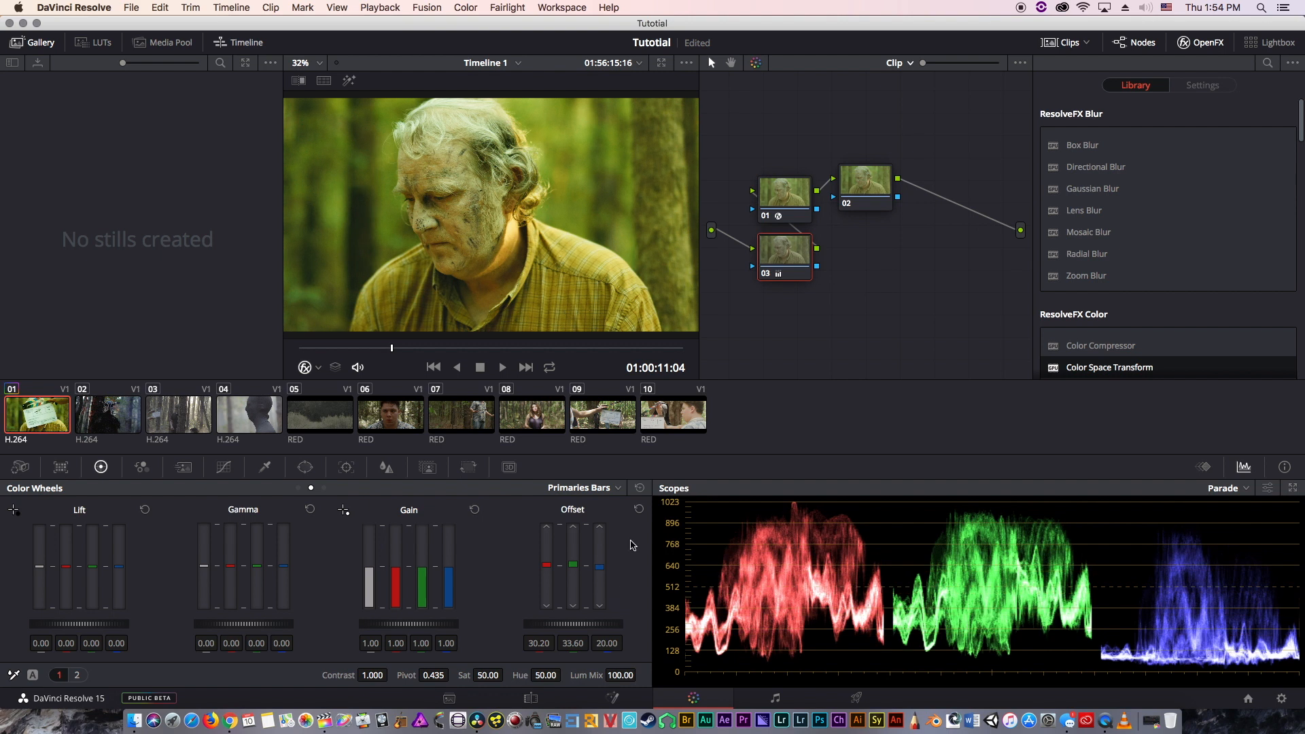
pyautogui.click(639, 488)
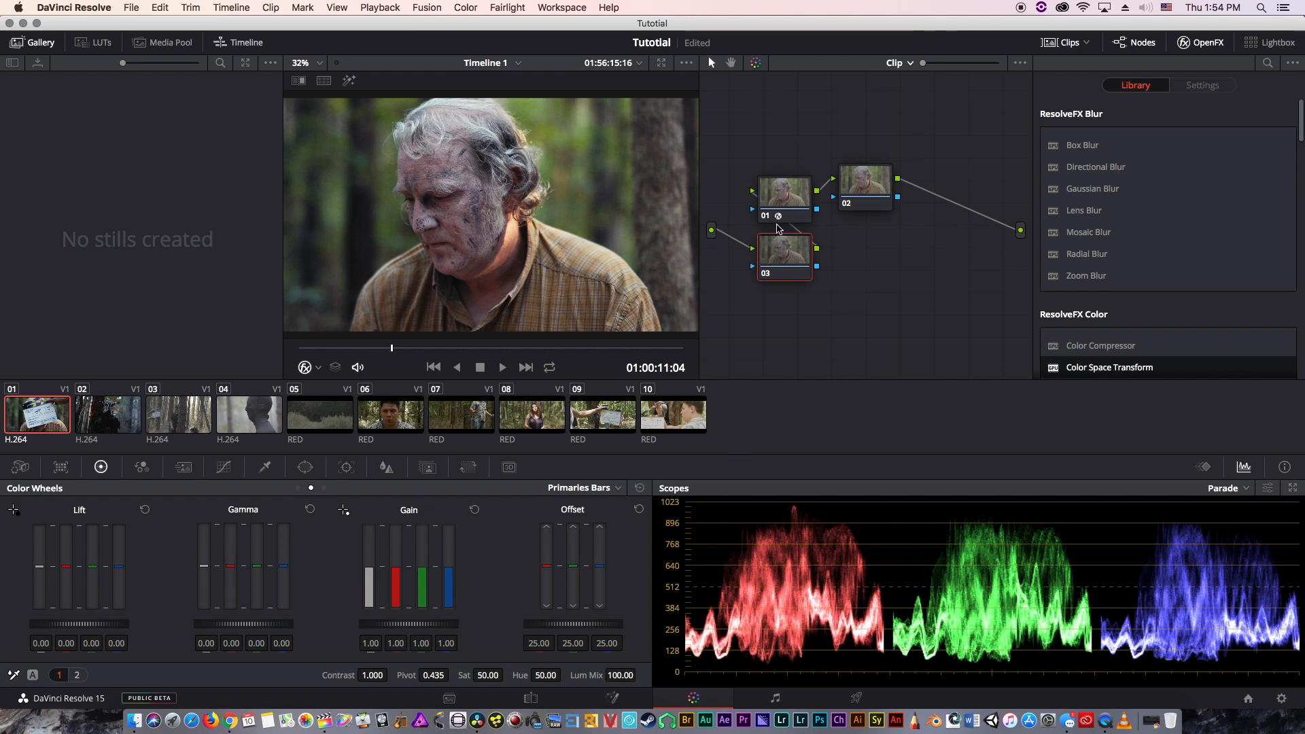
pyautogui.press('Delete')
# - Align nodes 01 and 02 side by side, and try a red Offset of 24.40 on node 02 before resetting Offset
pyautogui.moveTo(853, 187)
pyautogui.mouseDown()
pyautogui.moveTo(856, 234)
pyautogui.moveTo(874, 197)
pyautogui.mouseUp()
pyautogui.moveTo(788, 196); pyautogui.dragTo(788, 205)
pyautogui.moveTo(900, 202)
pyautogui.mouseDown()
pyautogui.moveTo(877, 207)
pyautogui.moveTo(878, 224)
pyautogui.moveTo(881, 202)
pyautogui.mouseUp()
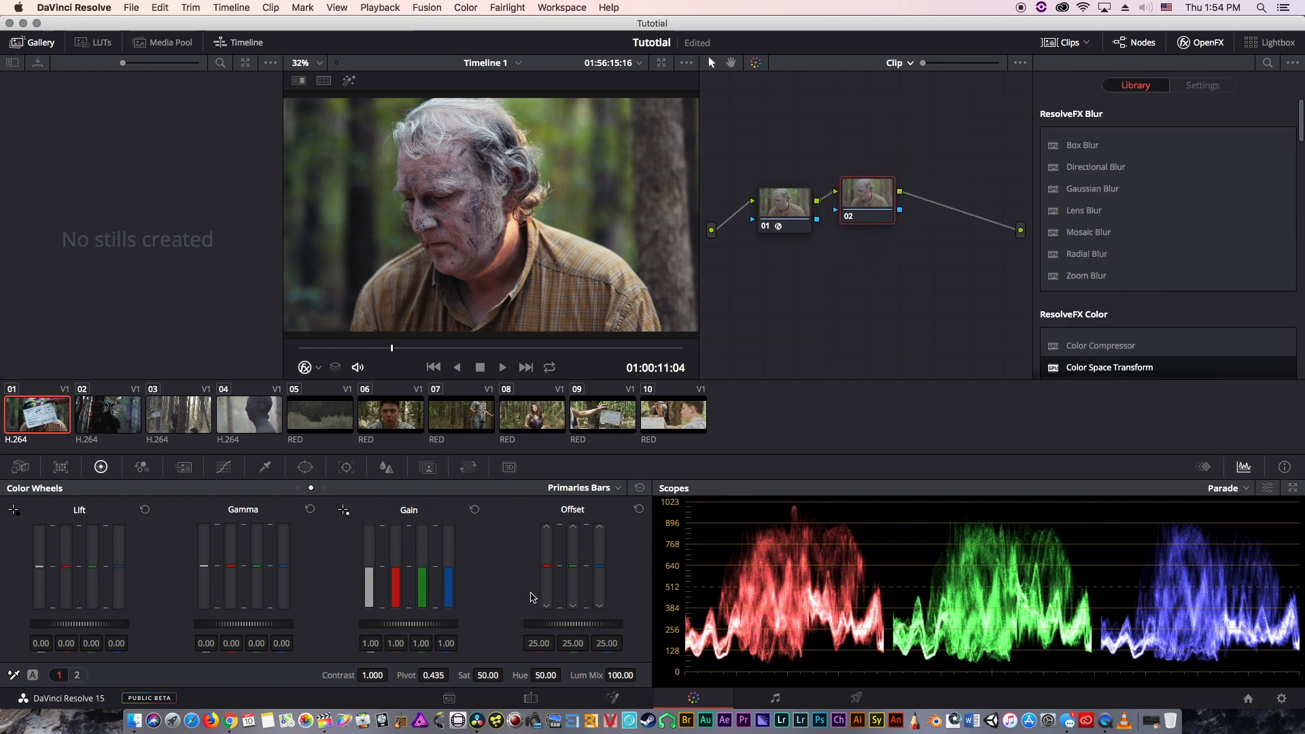
pyautogui.scroll(-3, 548, 581)
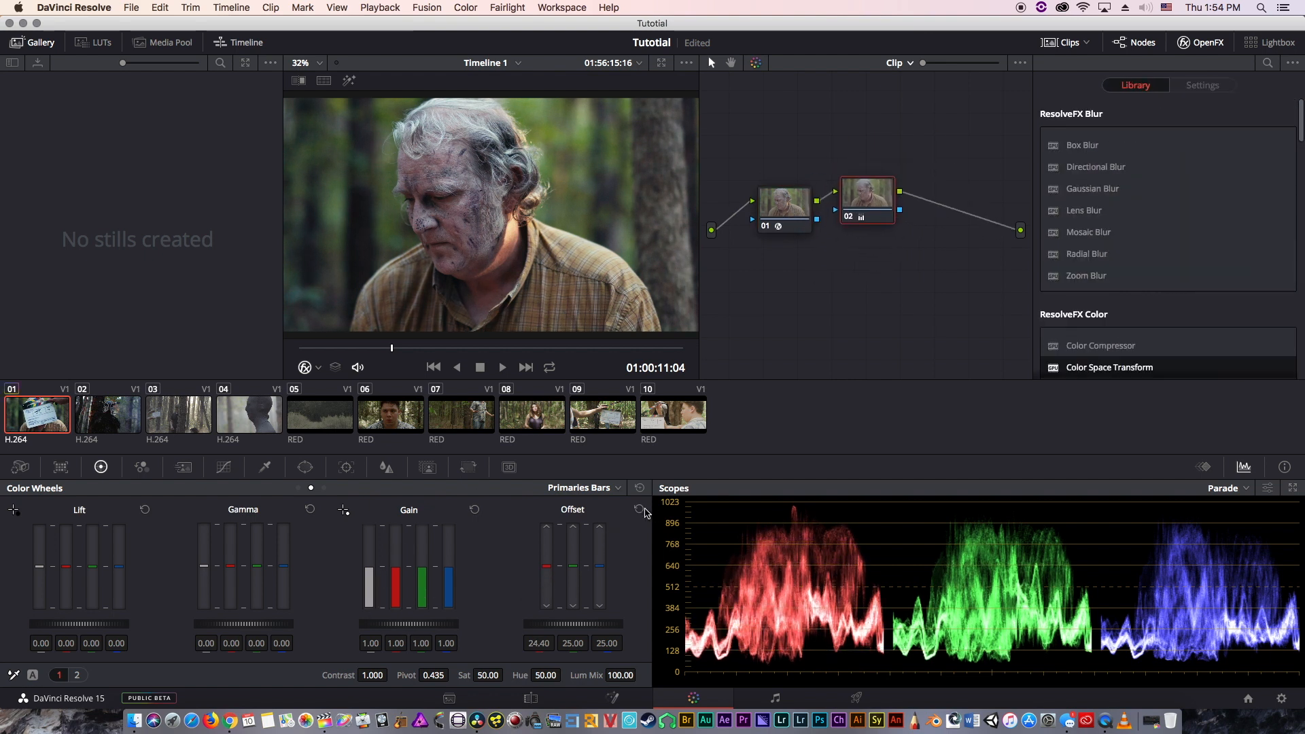
pyautogui.click(639, 510)
# - Review the Color Space Transform node's settings and the 3D Output Lookup Table in the project's Color Management settings, leaving everything as is
pyautogui.click(770, 193)
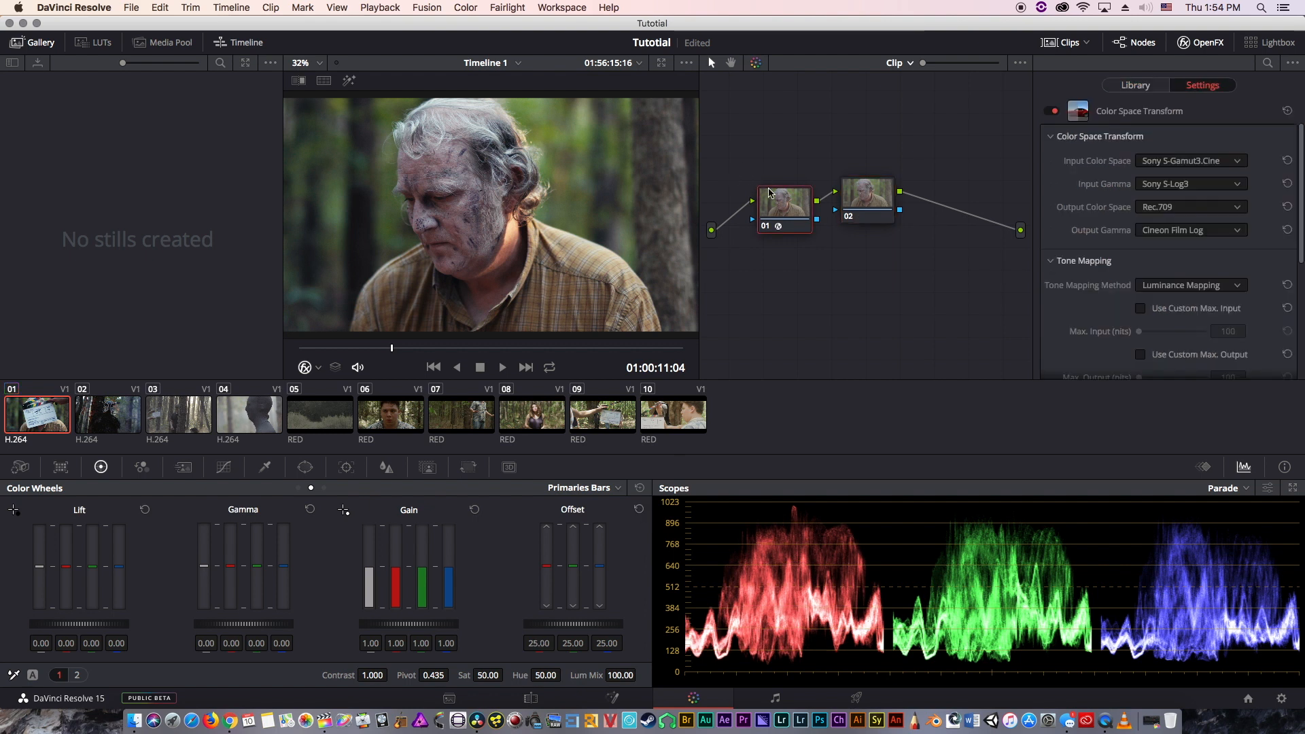
pyautogui.click(873, 202)
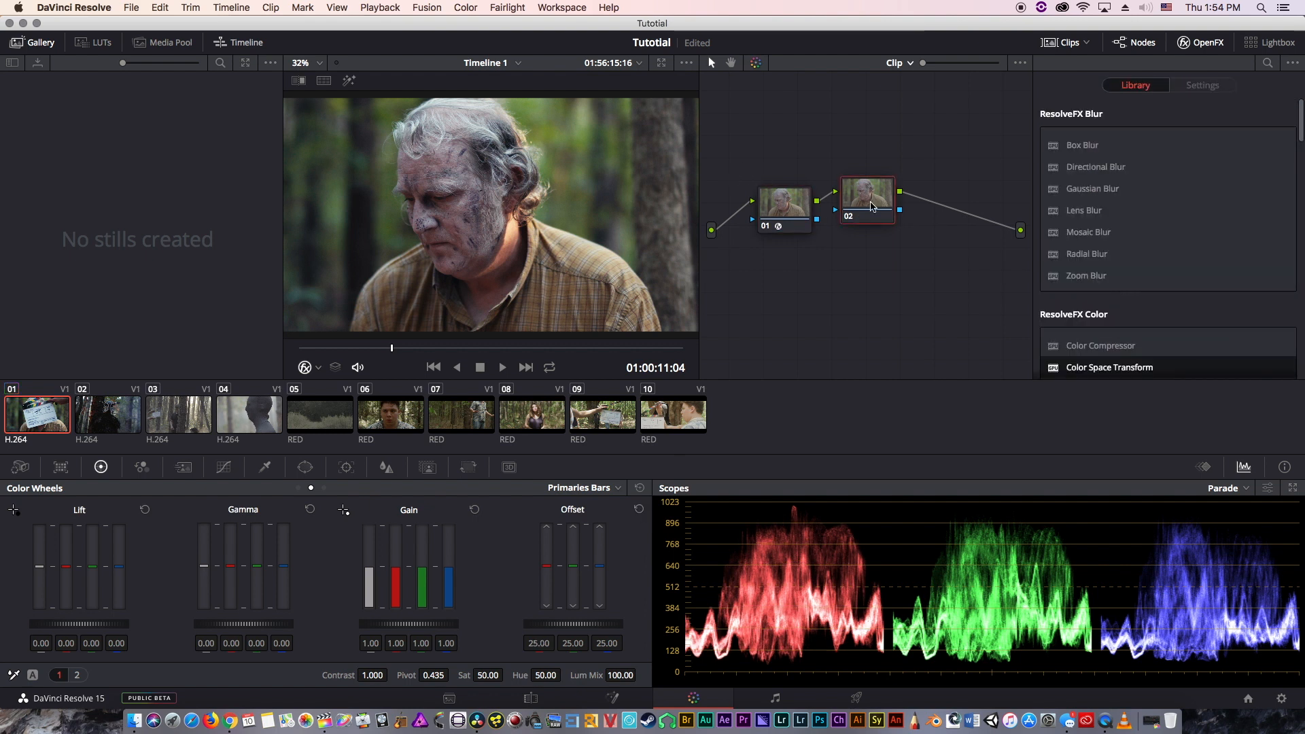
pyautogui.click(1282, 698)
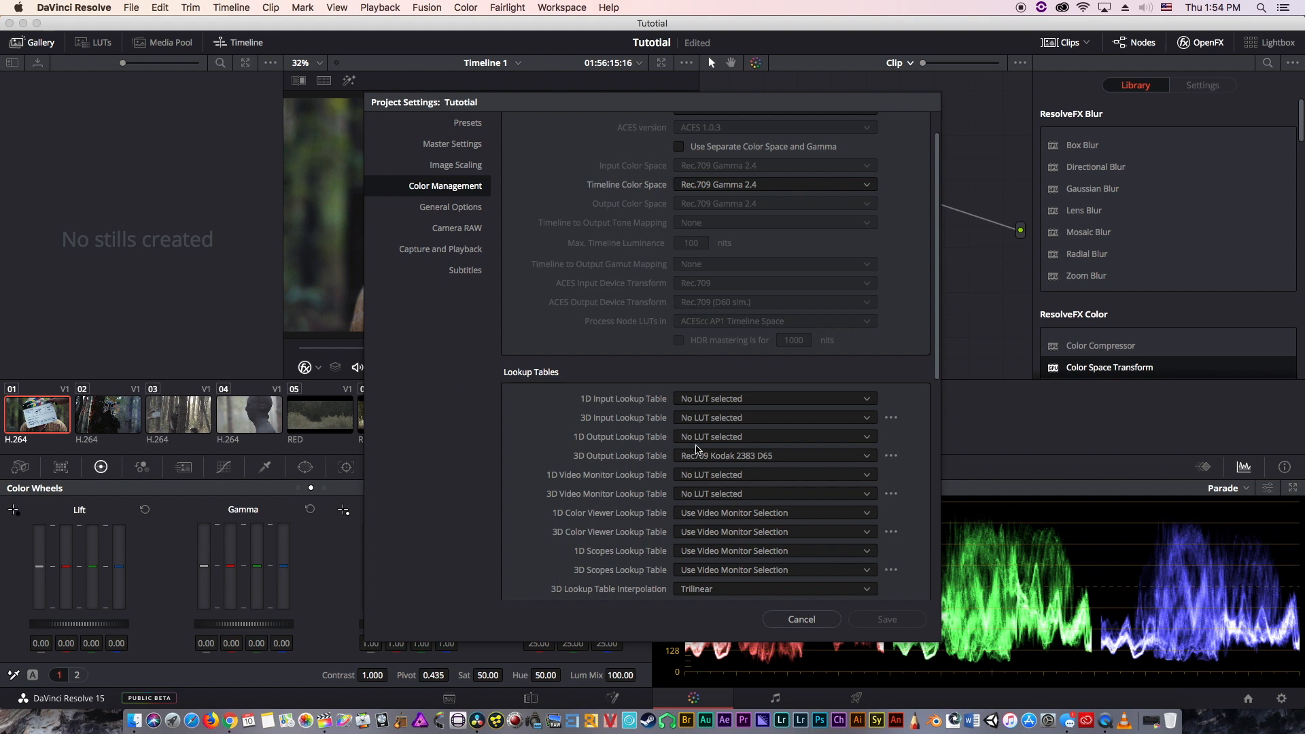
pyautogui.click(784, 615)
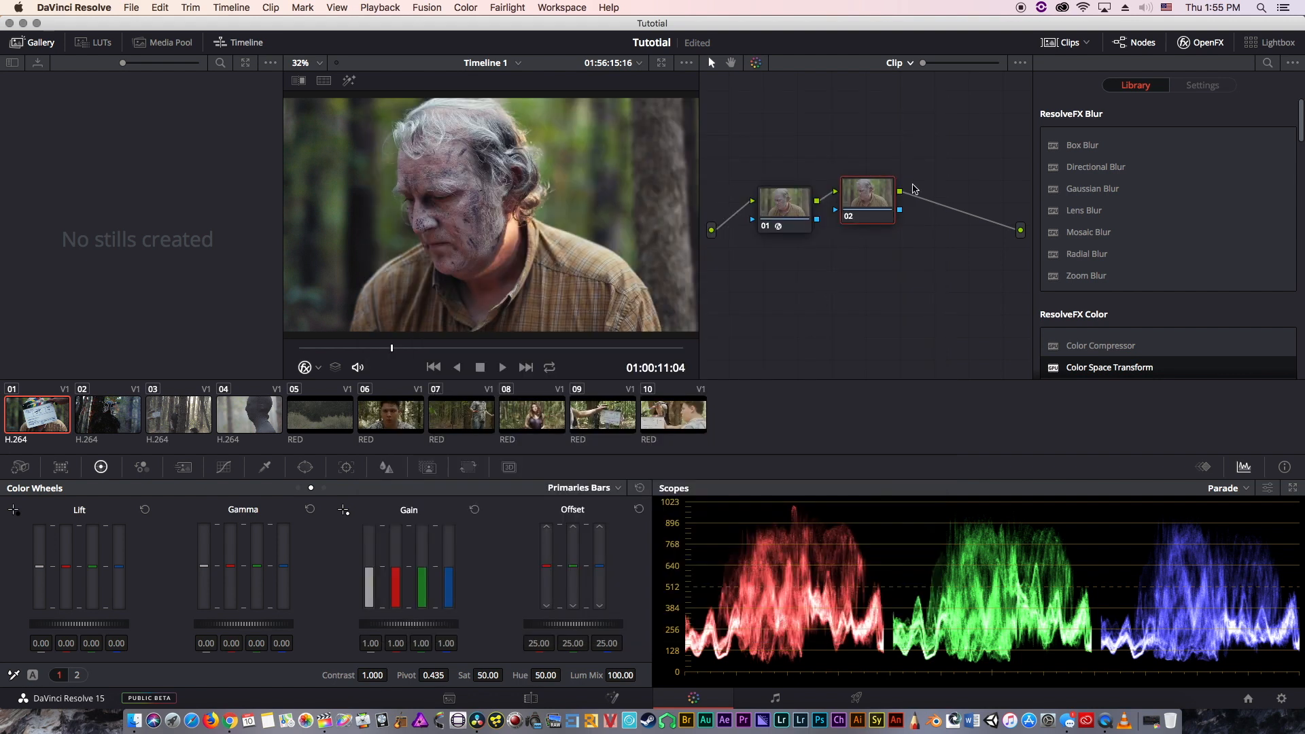
# - Try adding a serial node after node 02, look at its LUT options, and delete the node
pyautogui.hotkey('alt', 's')
pyautogui.rightClick(946, 193)
pyautogui.moveTo(992, 327)
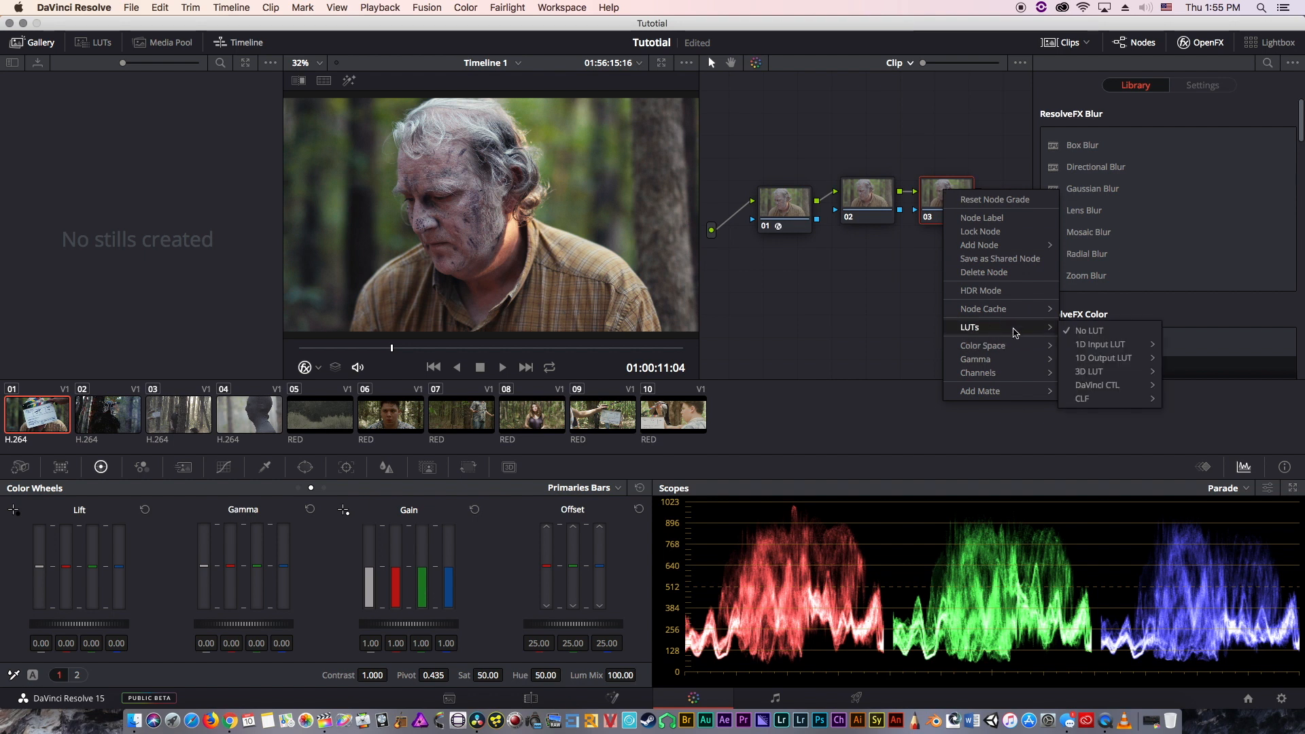
pyautogui.click(954, 145)
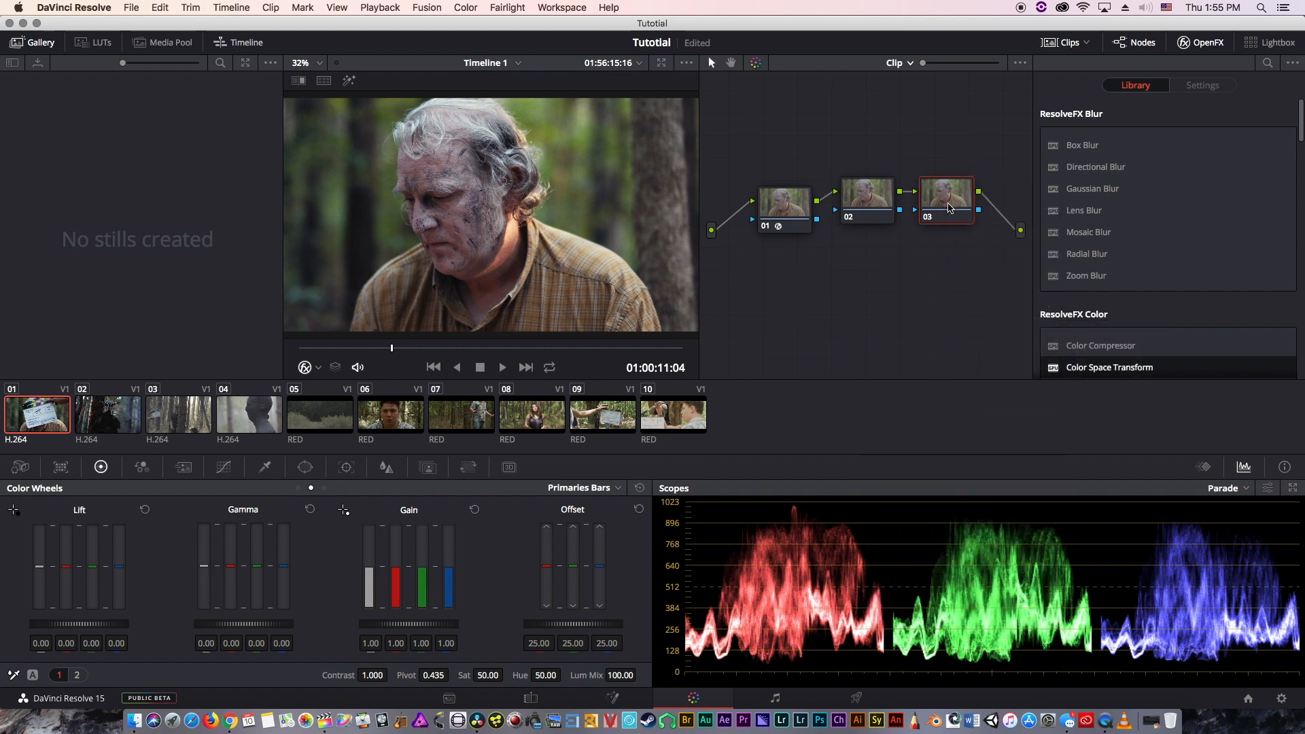
pyautogui.press('Delete')
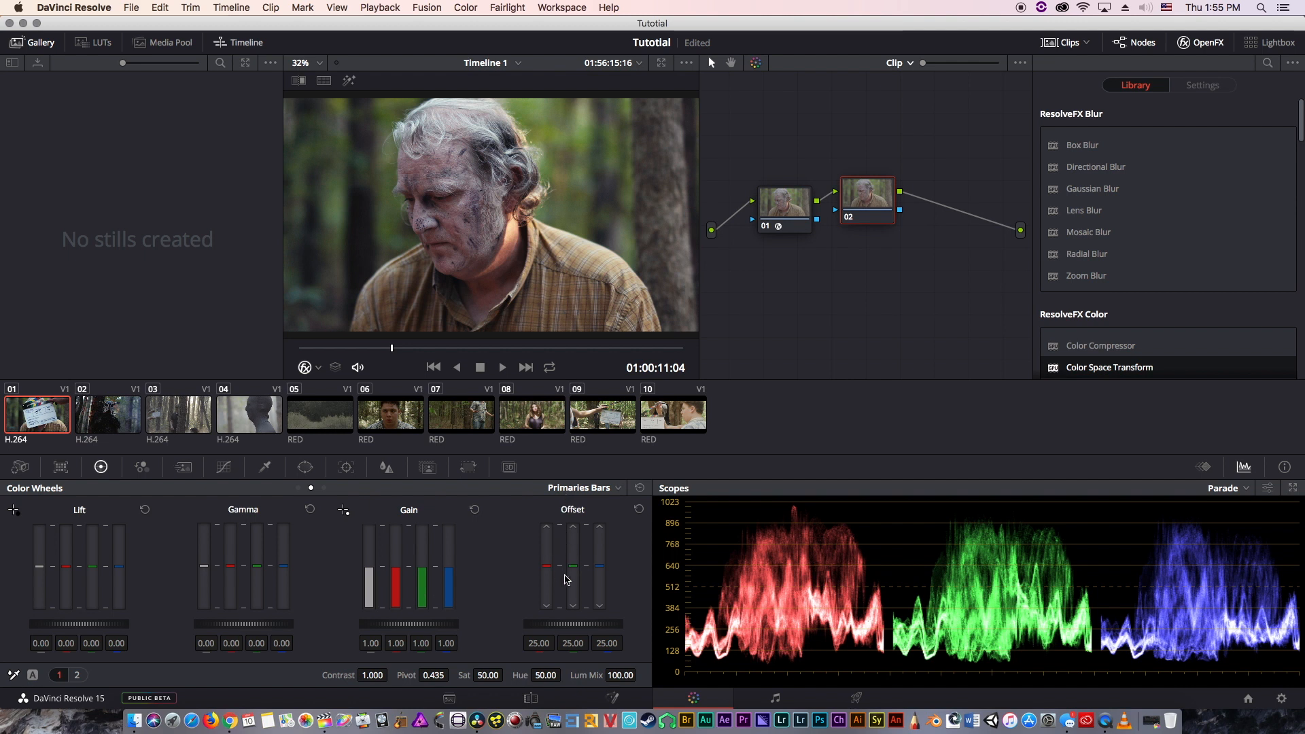
# - Lower node 02's overall Offset to 20.00, and rebalance its channels to red 16.40, green 21.80 and blue 21.80
pyautogui.moveTo(573, 624); pyautogui.dragTo(569, 624)
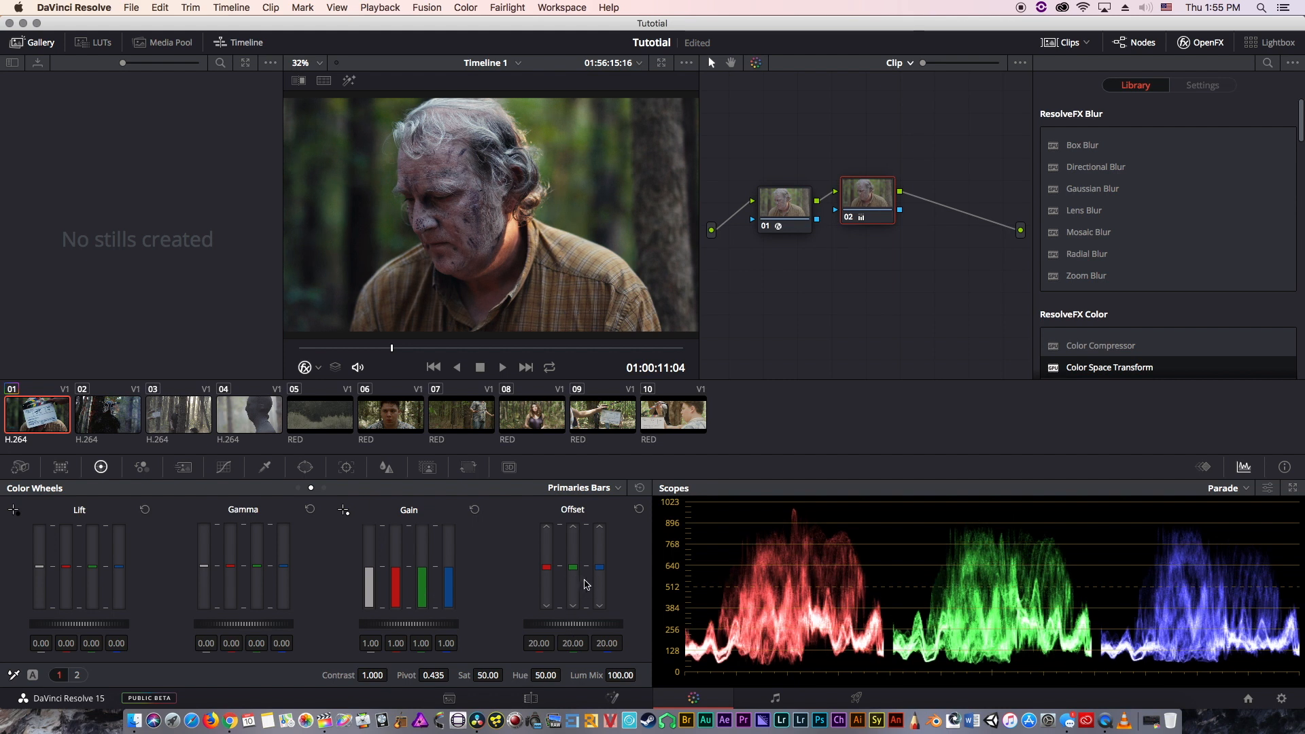
pyautogui.scroll(5, 594, 583)
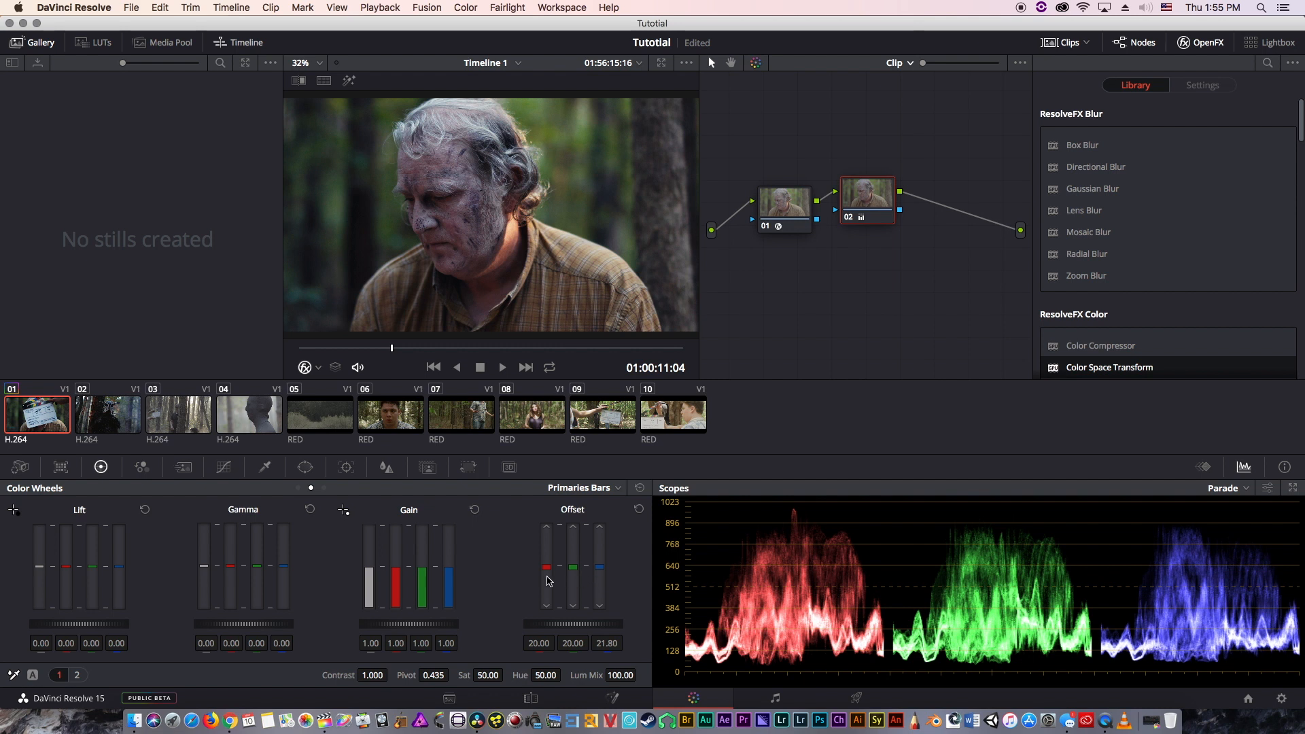
pyautogui.scroll(-10, 543, 582)
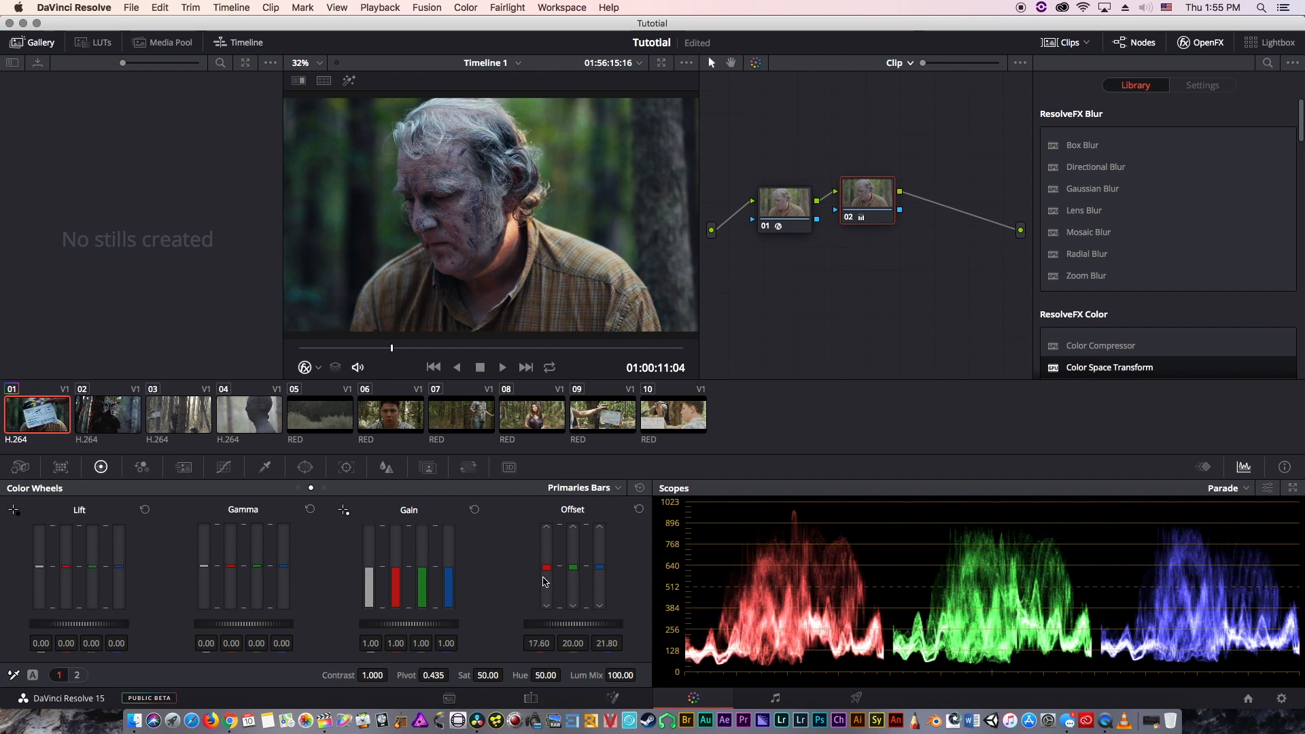
pyautogui.scroll(-3, 547, 582)
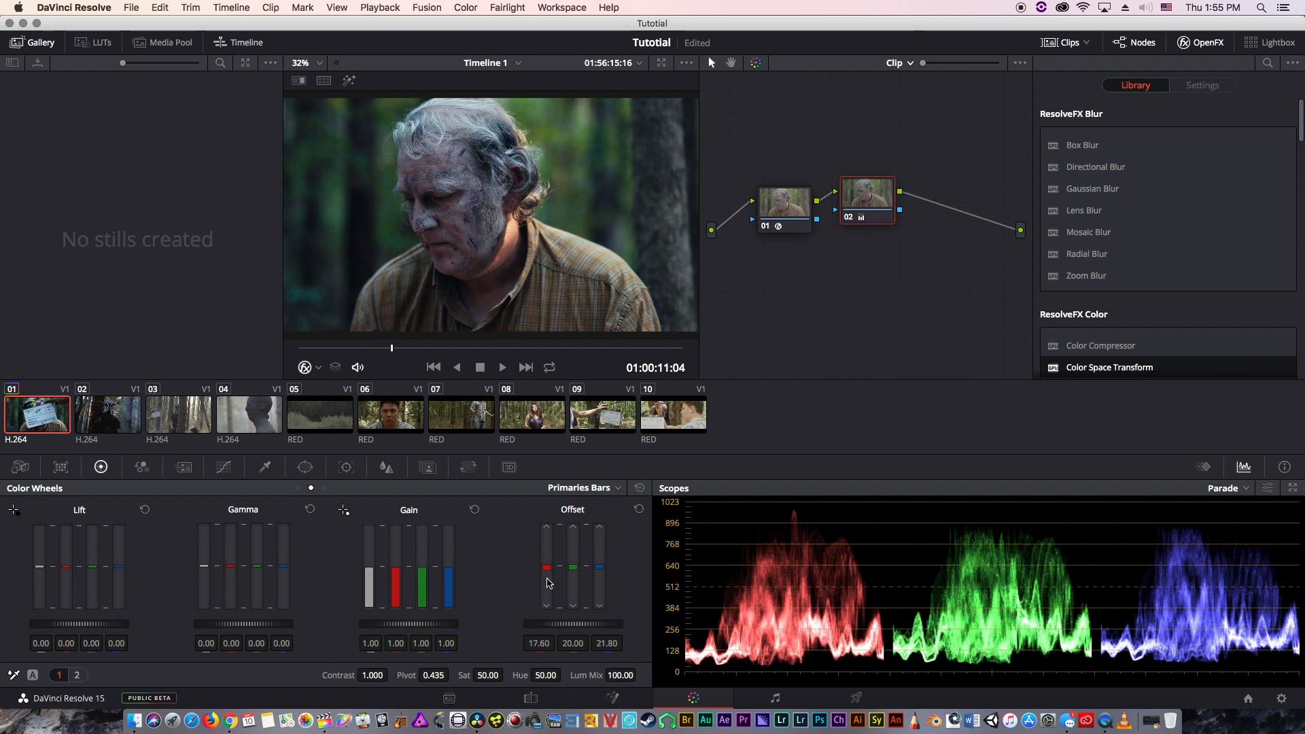
pyautogui.scroll(5, 577, 569)
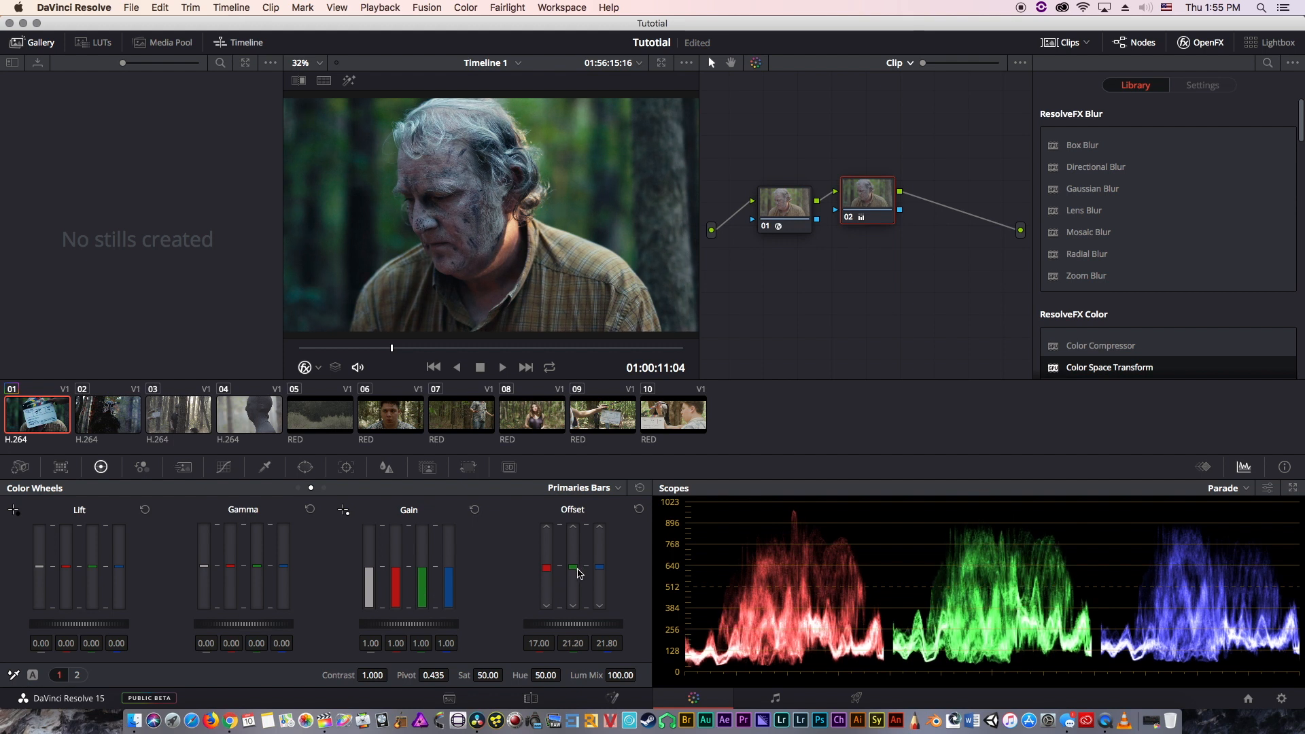
pyautogui.scroll(3, 577, 571)
pyautogui.scroll(-3, 548, 571)
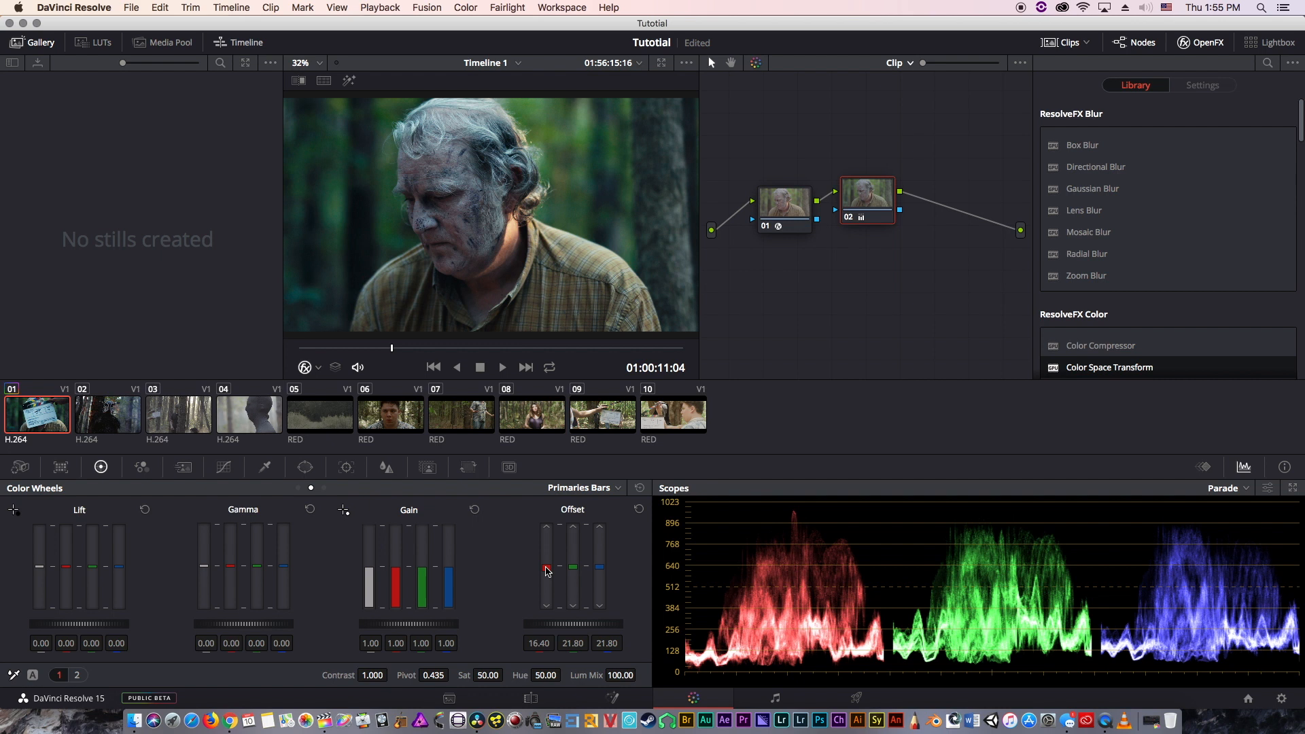
# - Test a brighter overall Offset on node 02, fine-tune it to red 15.20, green 21.80 and blue 22.40, and check the image full screen
pyautogui.scroll(10, 559, 582)
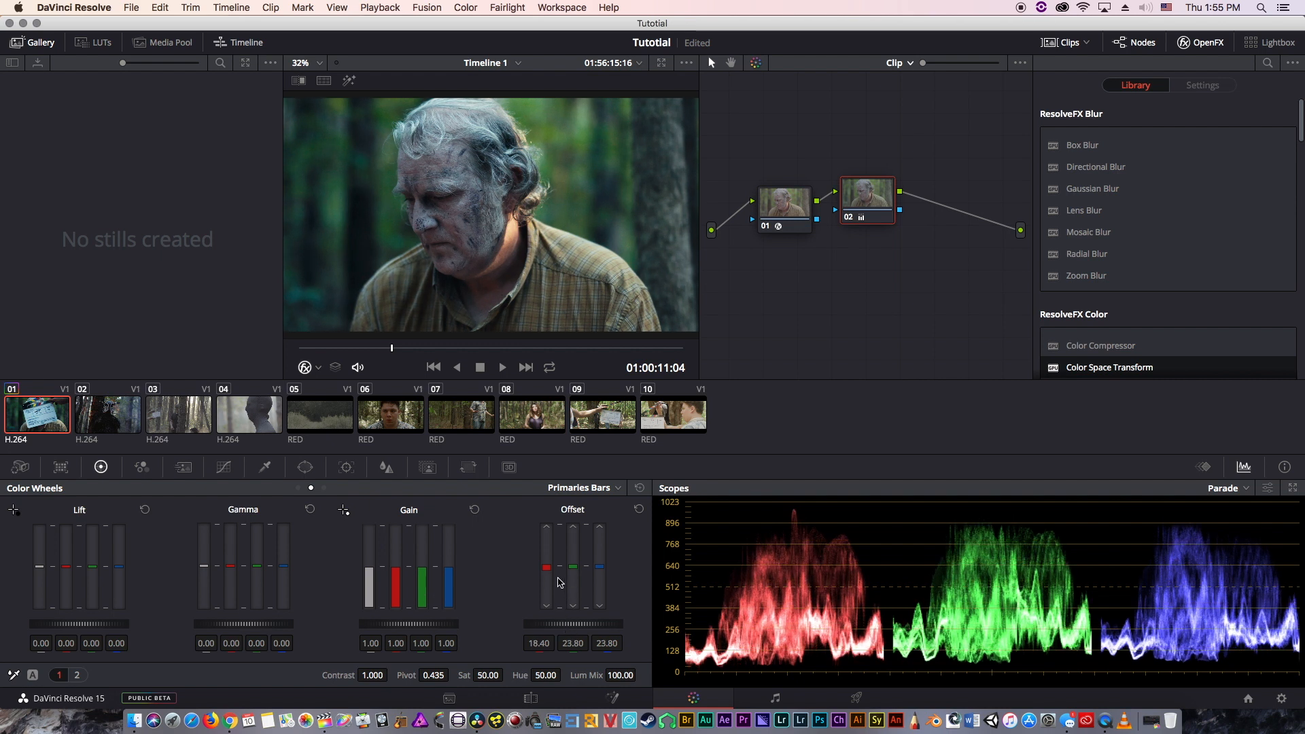
pyautogui.scroll(-10, 568, 626)
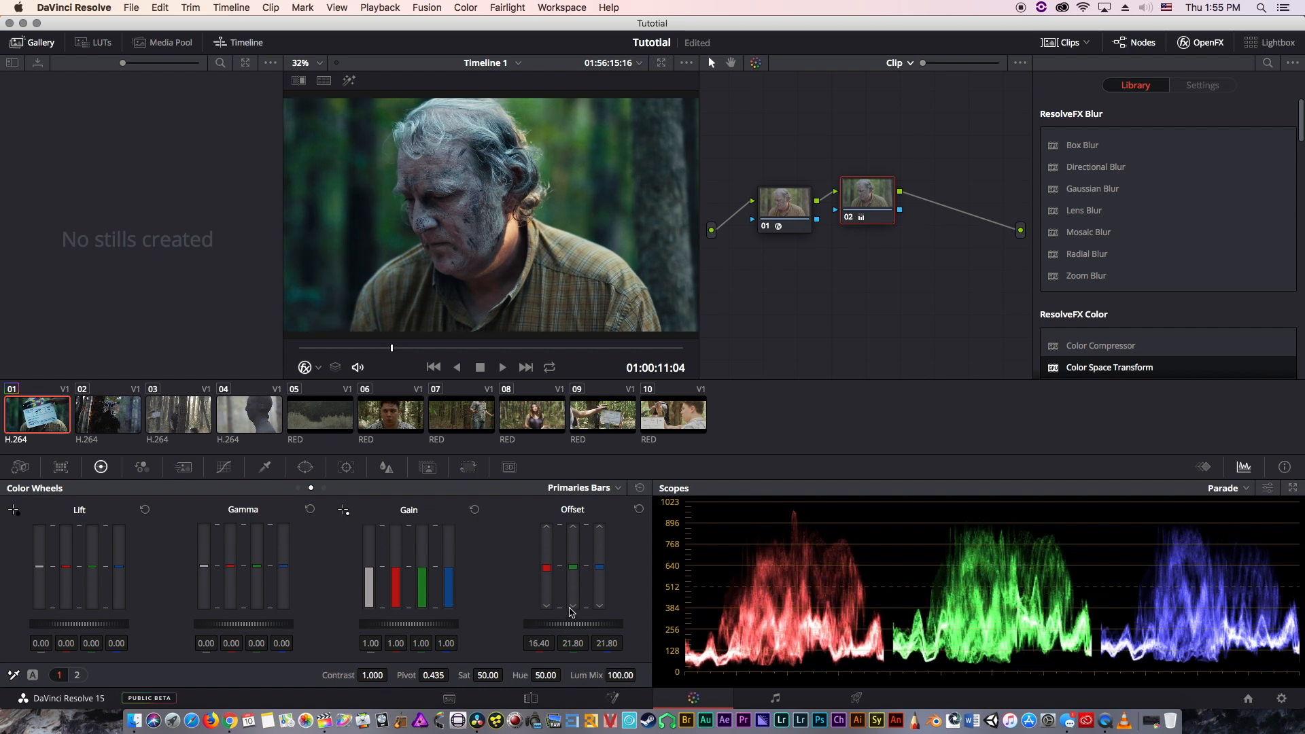
pyautogui.scroll(-3, 550, 582)
pyautogui.scroll(-3, 551, 581)
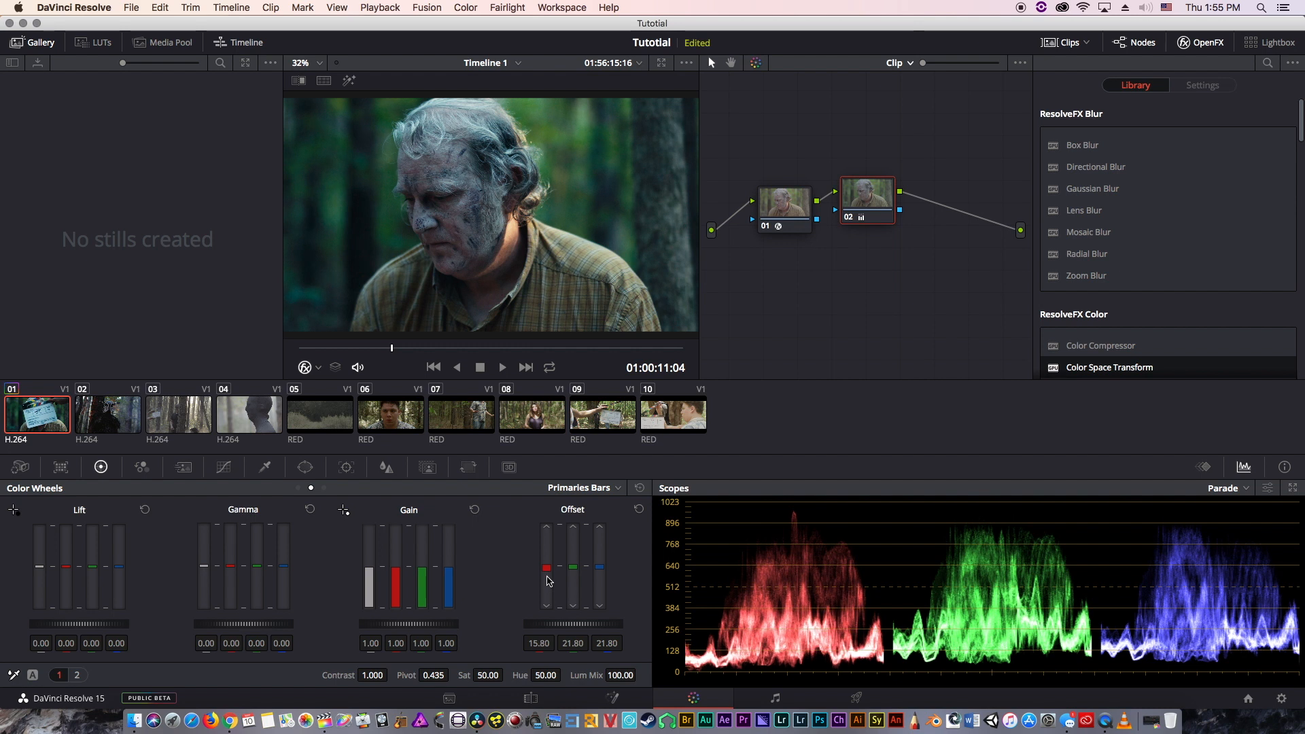
pyautogui.scroll(-3, 549, 581)
pyautogui.scroll(3, 601, 575)
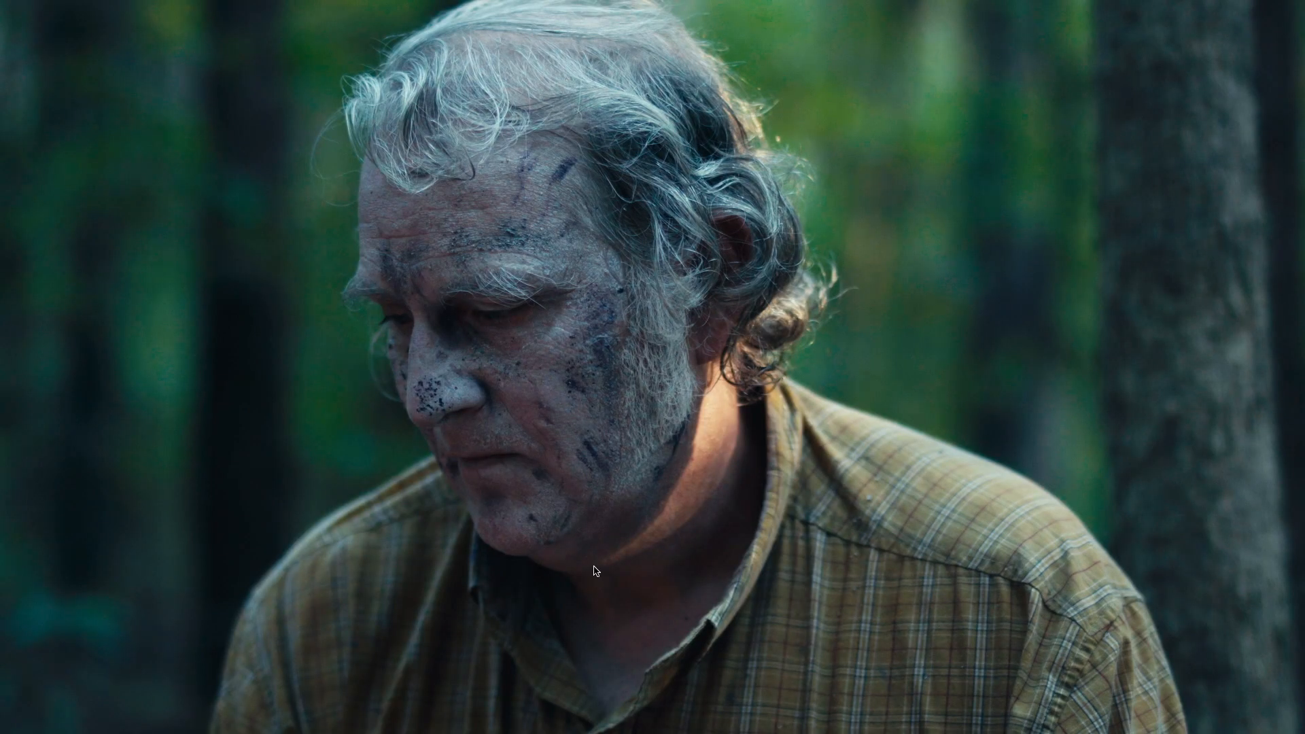
pyautogui.press('super+f')
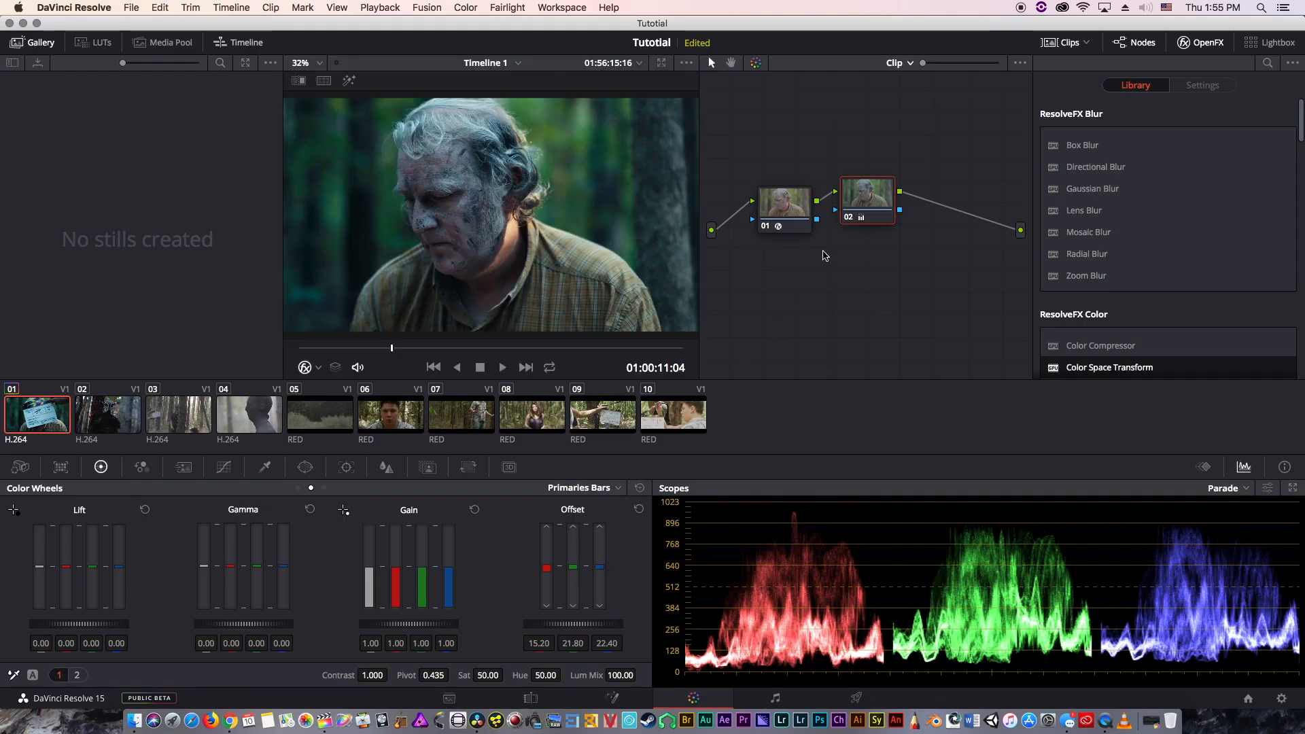
# - With node 02 disabled, try its Offset grade on a new node before the Color Space Transform, delete that node and re-enable node 02
pyautogui.press('super+d')
pyautogui.click(802, 198)
pyautogui.hotkey('shift', 's')
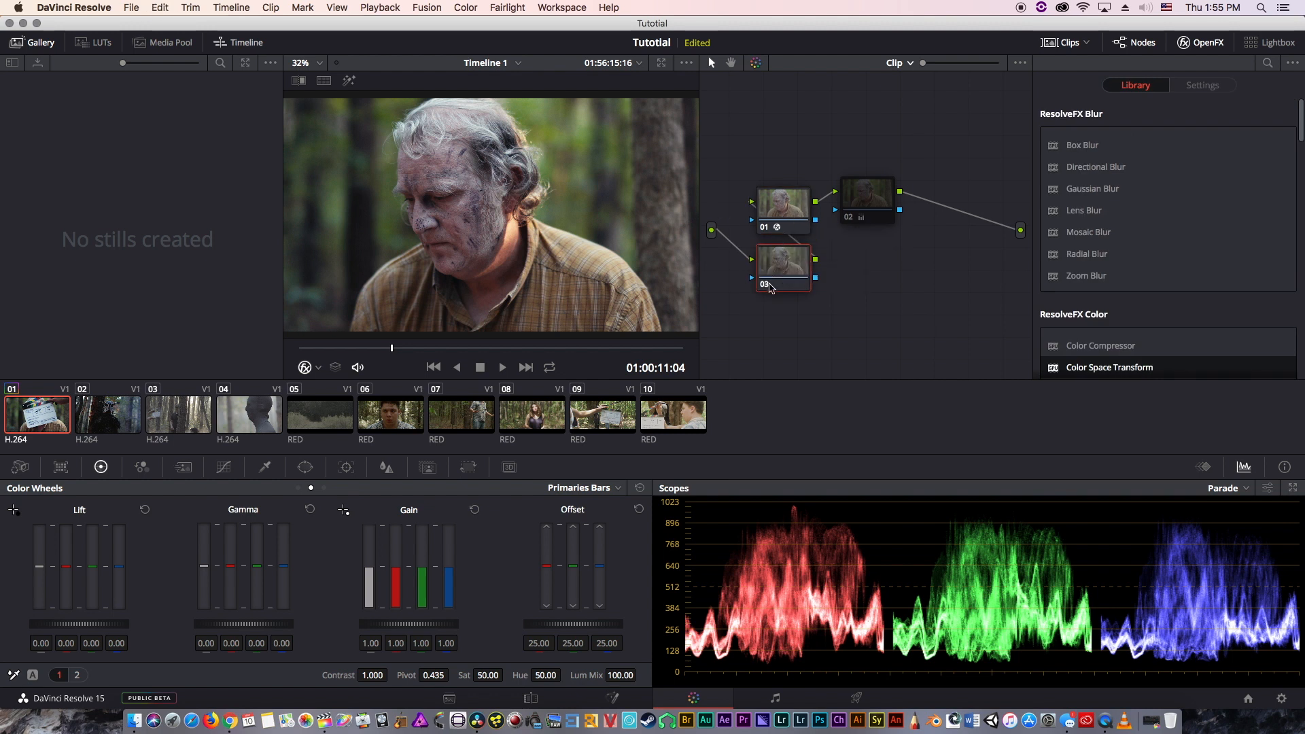
pyautogui.click(852, 204)
pyautogui.click(786, 259)
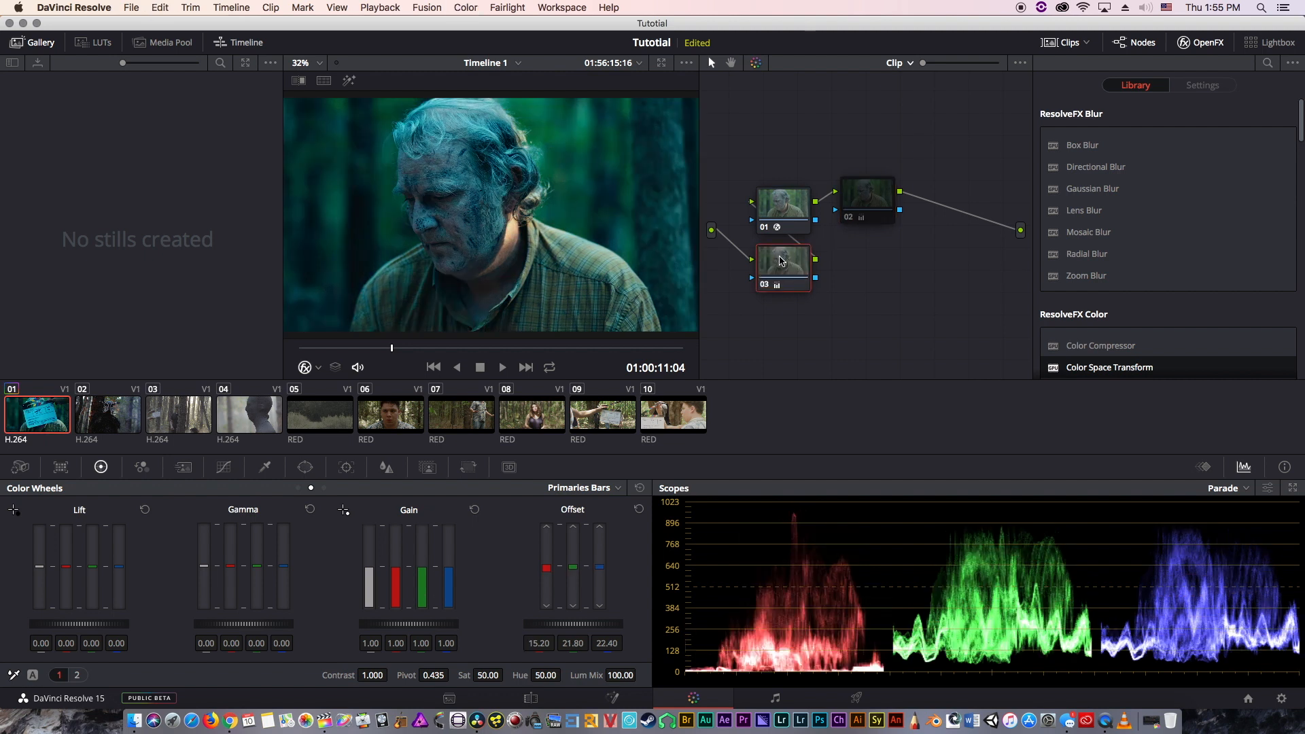
pyautogui.press('Delete')
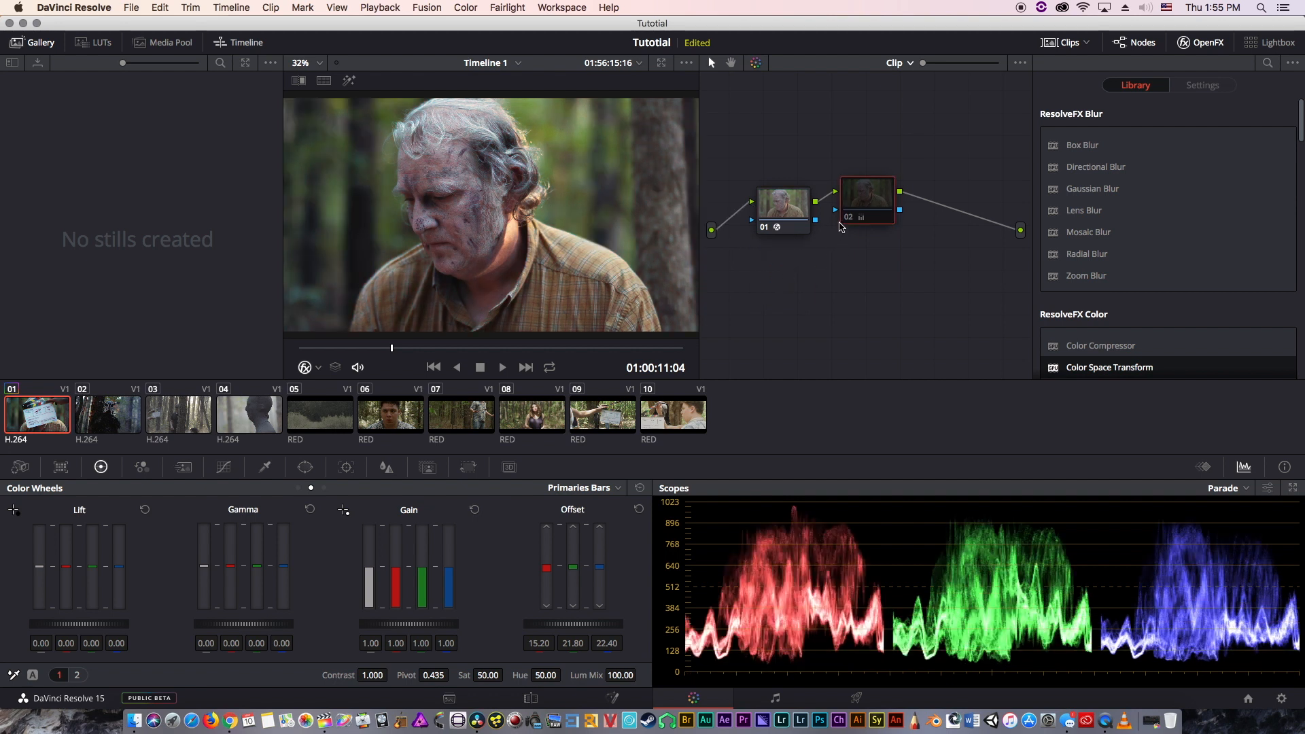
pyautogui.press('super+d')
# - View clip 01's graded image full screen and return to the grading workspace
pyautogui.press('super+f')
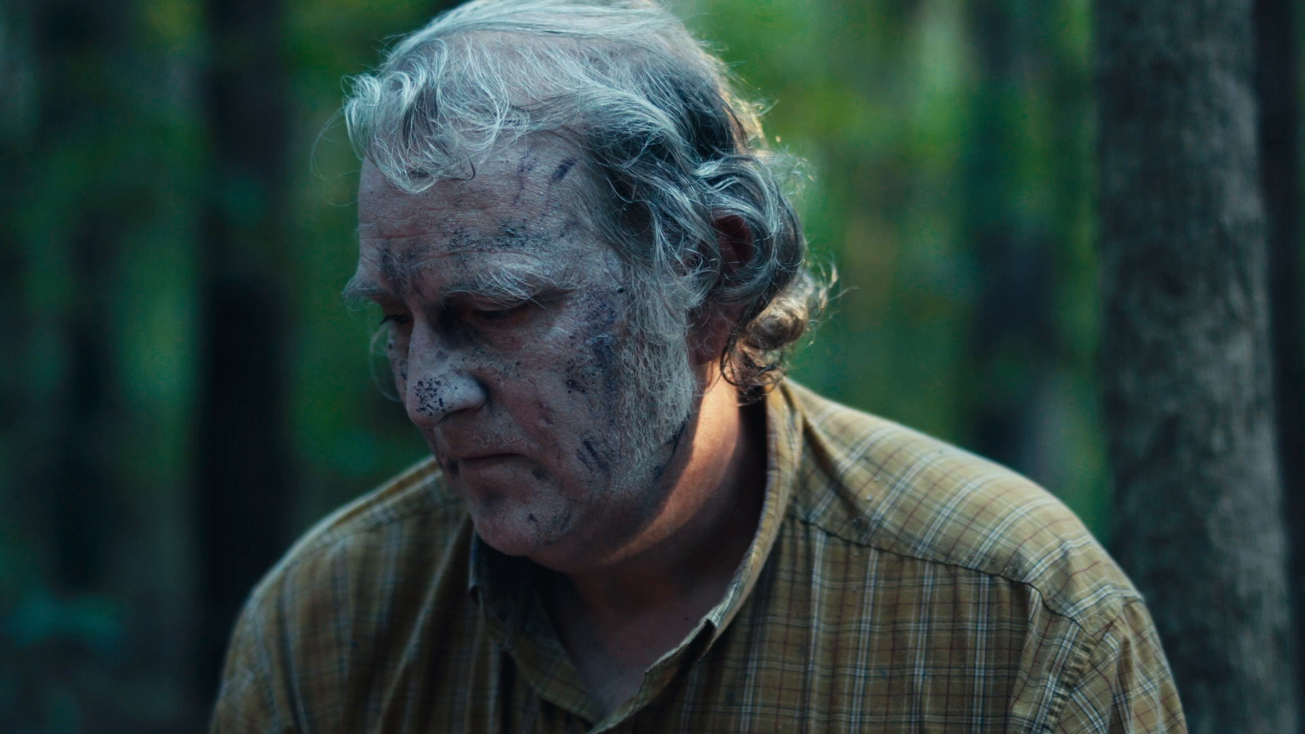
pyautogui.press('super+f')
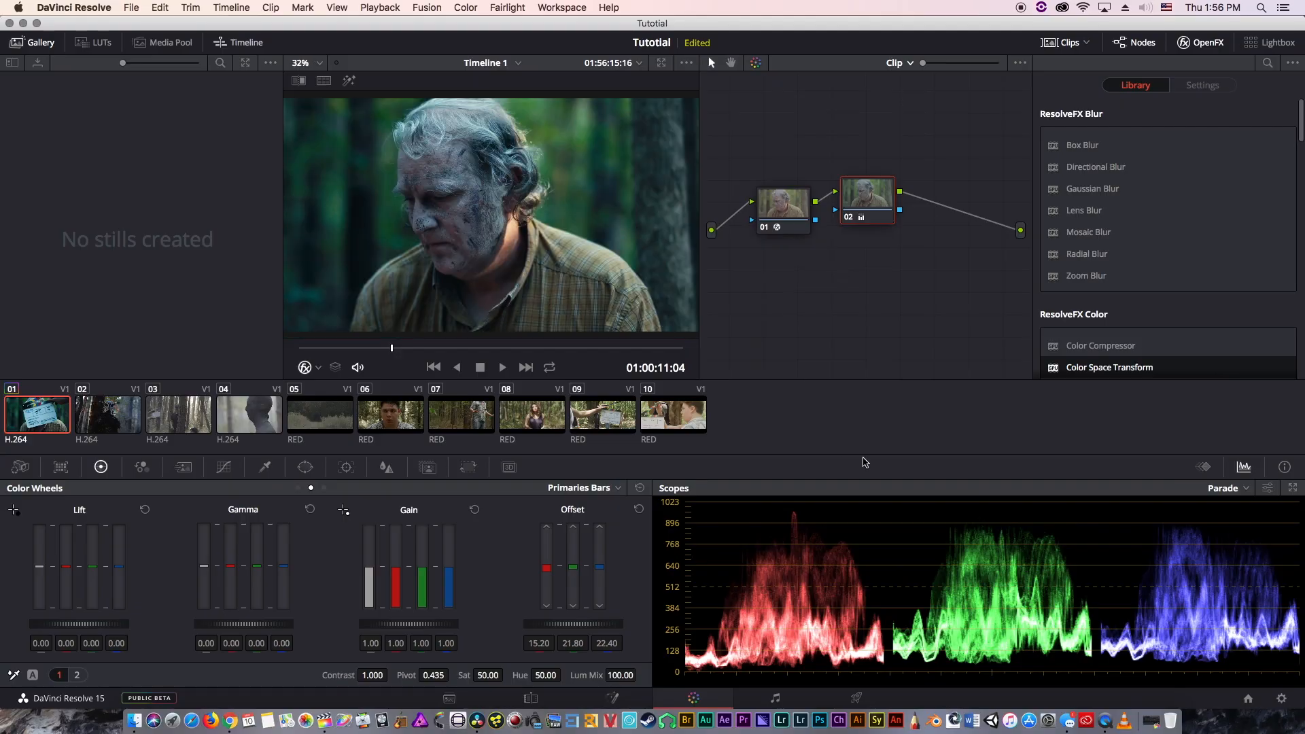
# - Copy clip 01's grade to clip 02, and raise the second node's Offset to red 27.60, green 34.20 and blue 34.80
pyautogui.click(80, 409)
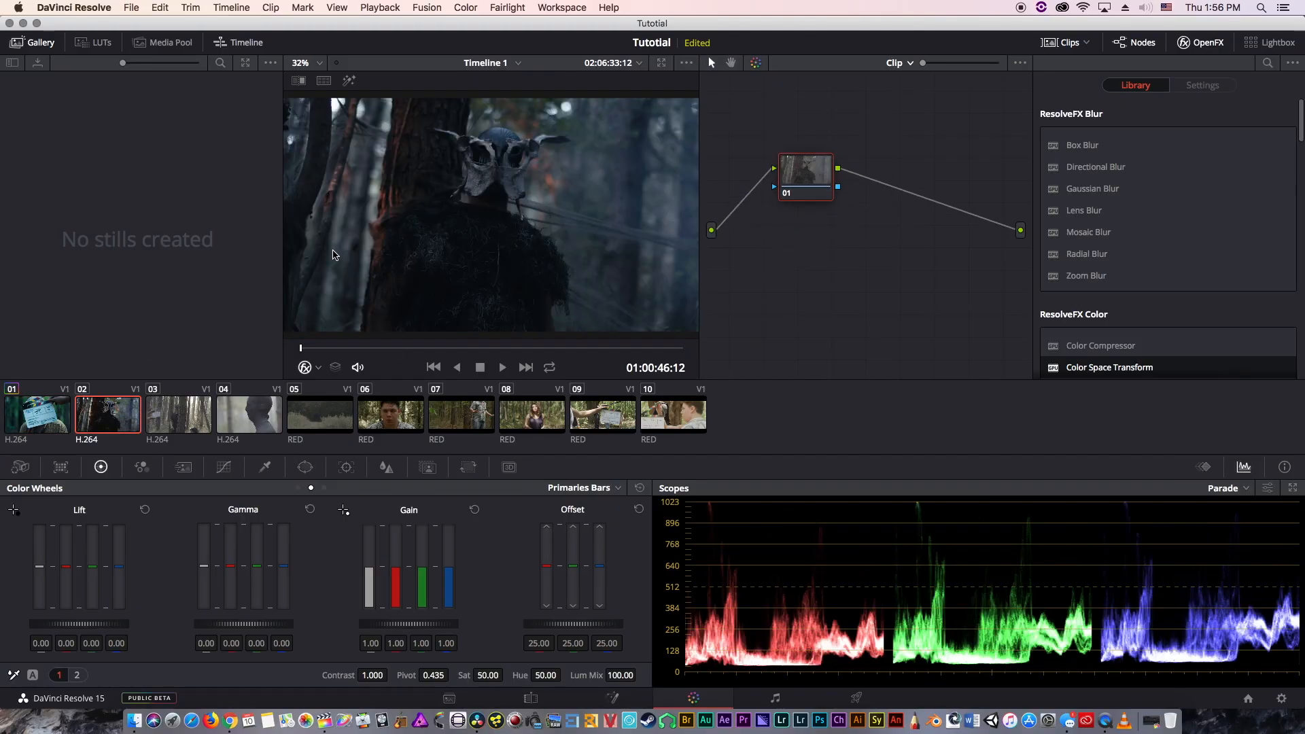
pyautogui.press('=')
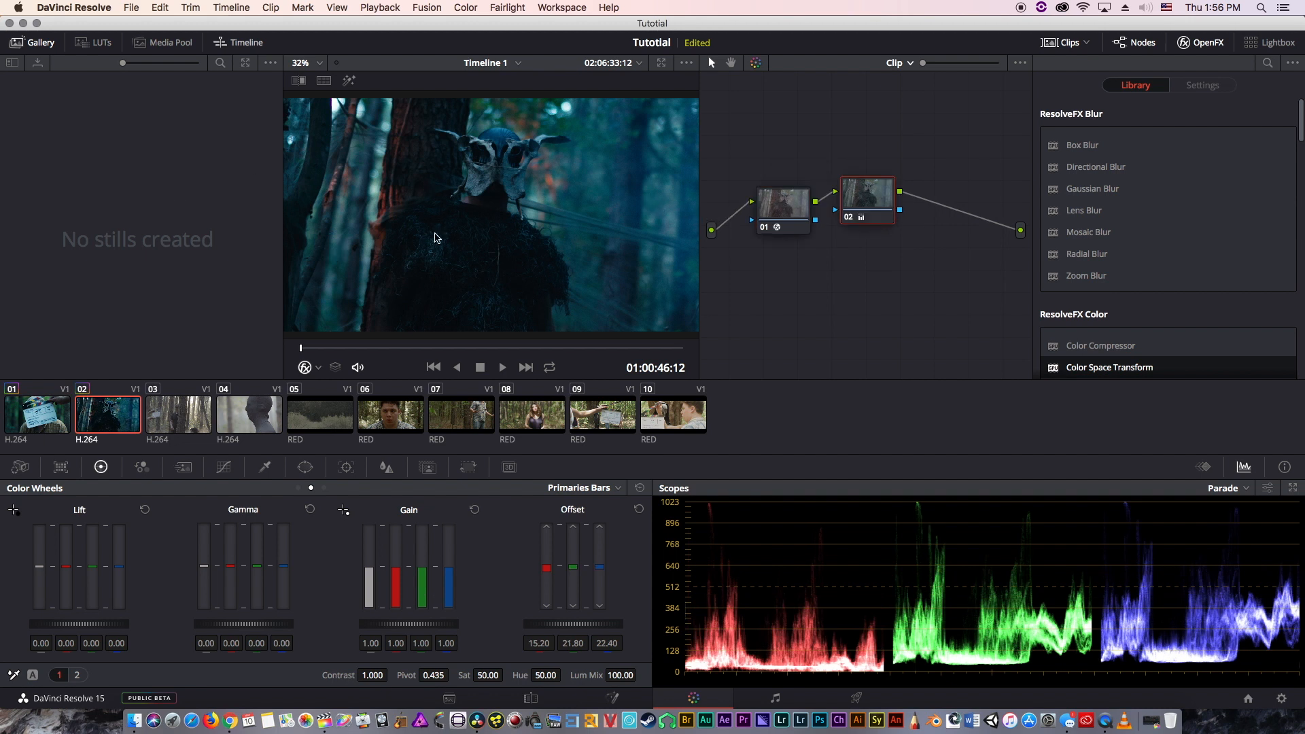
pyautogui.click(794, 209)
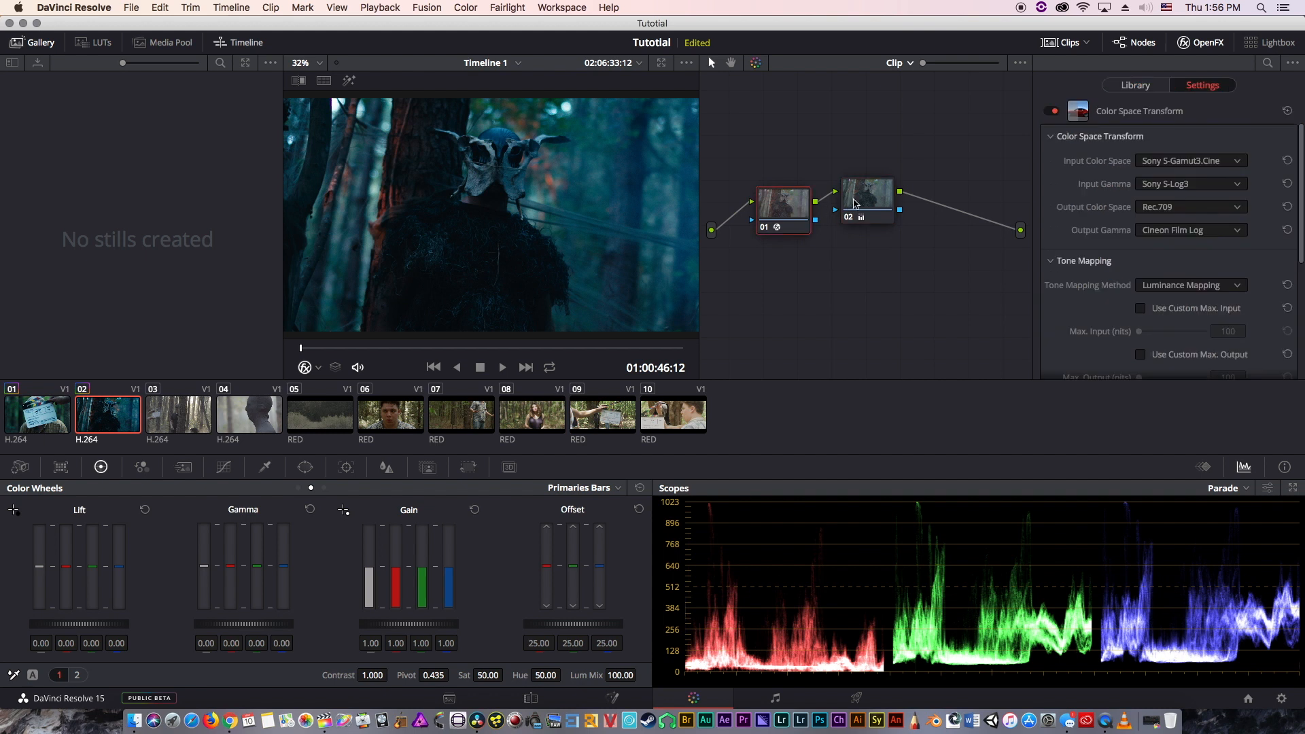
pyautogui.click(857, 200)
pyautogui.moveTo(573, 624)
pyautogui.mouseDown()
pyautogui.moveTo(611, 624)
pyautogui.moveTo(577, 626)
pyautogui.mouseUp()
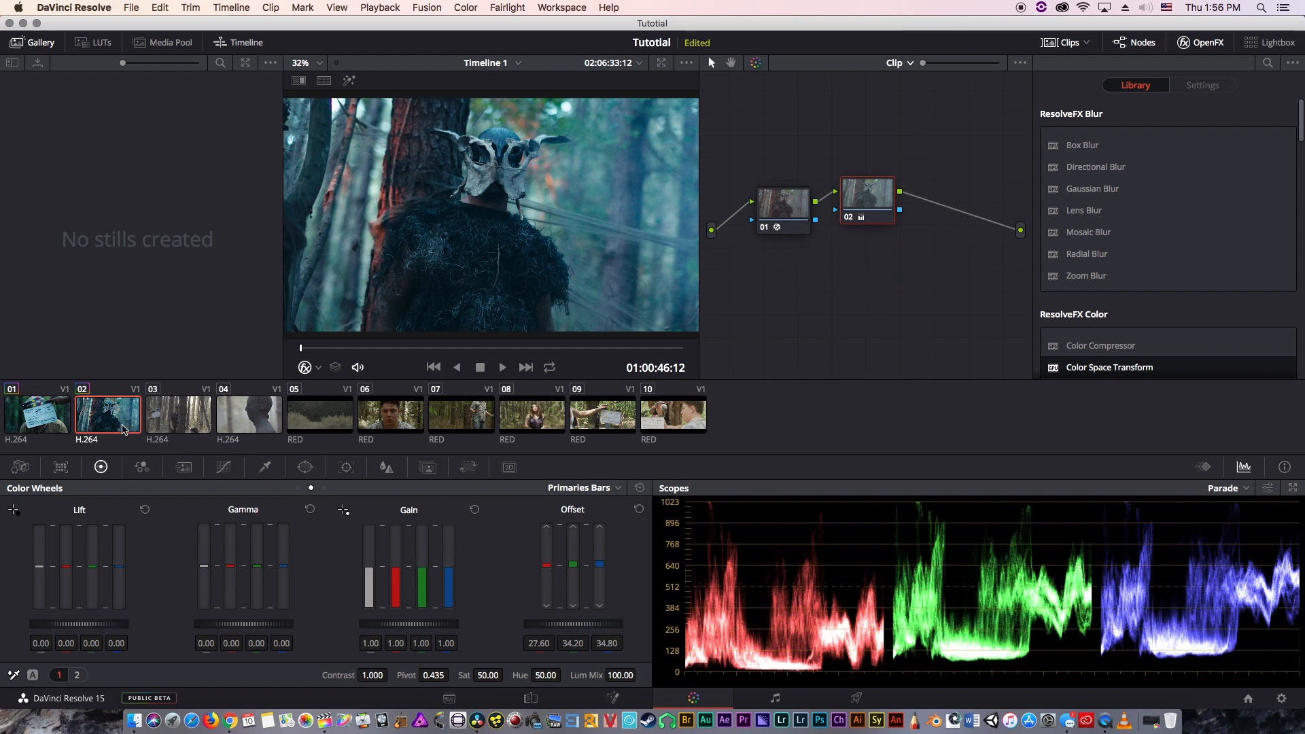
# - Grab a still of clip 01 at 01:00:24:07 and return to clip 02
pyautogui.click(23, 416)
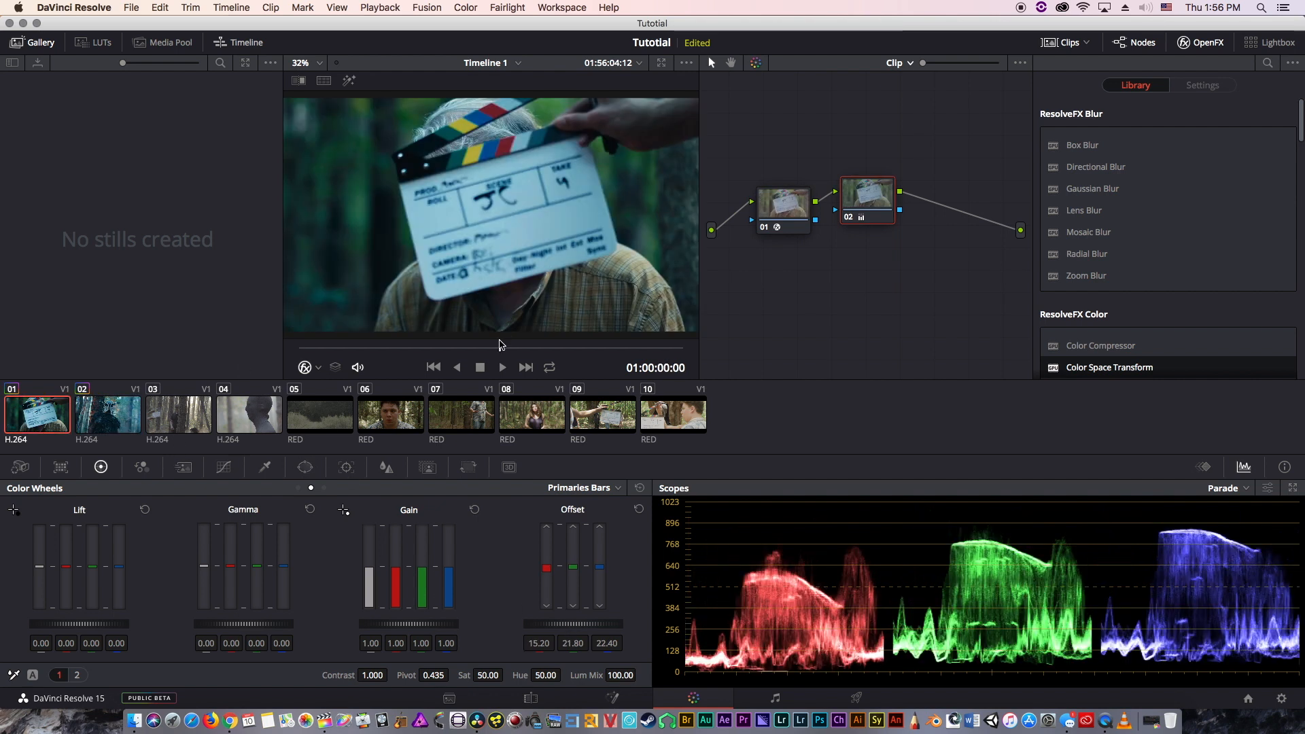
pyautogui.rightClick(491, 274)
pyautogui.click(517, 277)
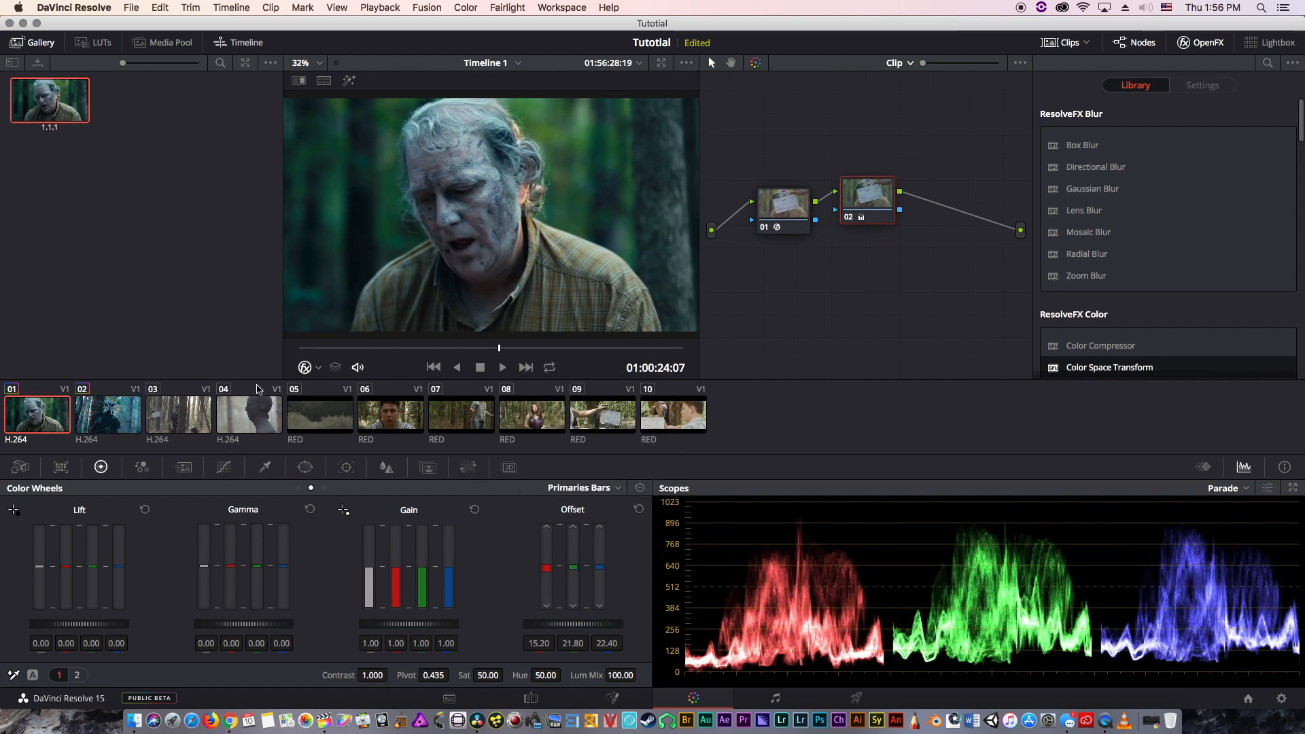
pyautogui.click(113, 405)
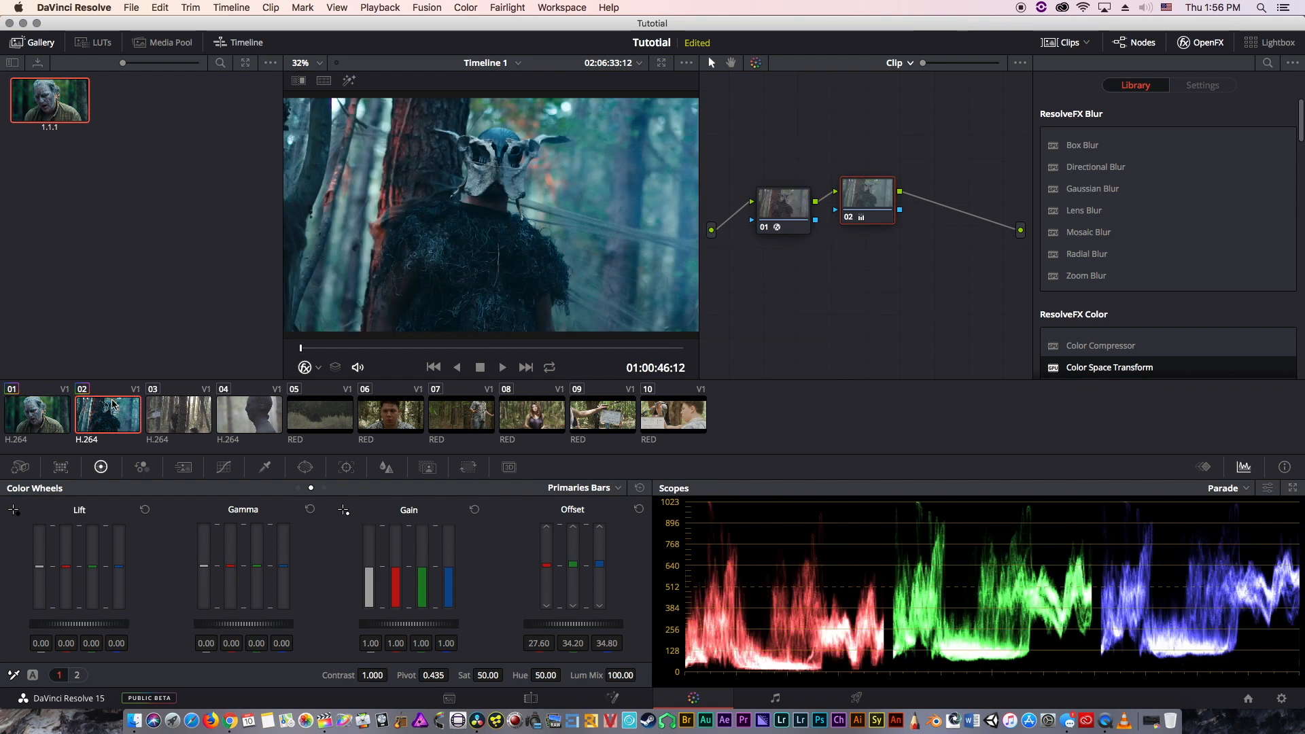
# - Wipe clip 02 against the stored clip 01 still and switch the scopes from Parade to Waveform
pyautogui.click(298, 80)
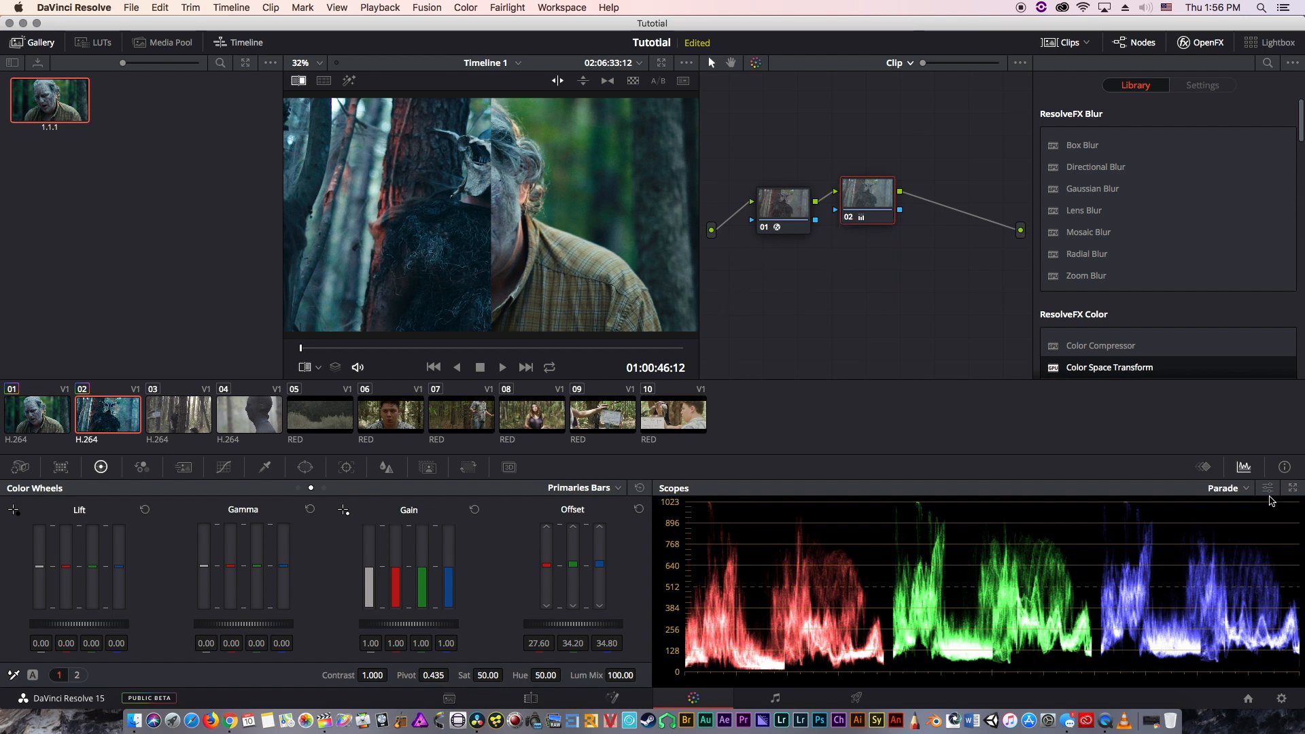
pyautogui.click(1236, 489)
pyautogui.click(1238, 522)
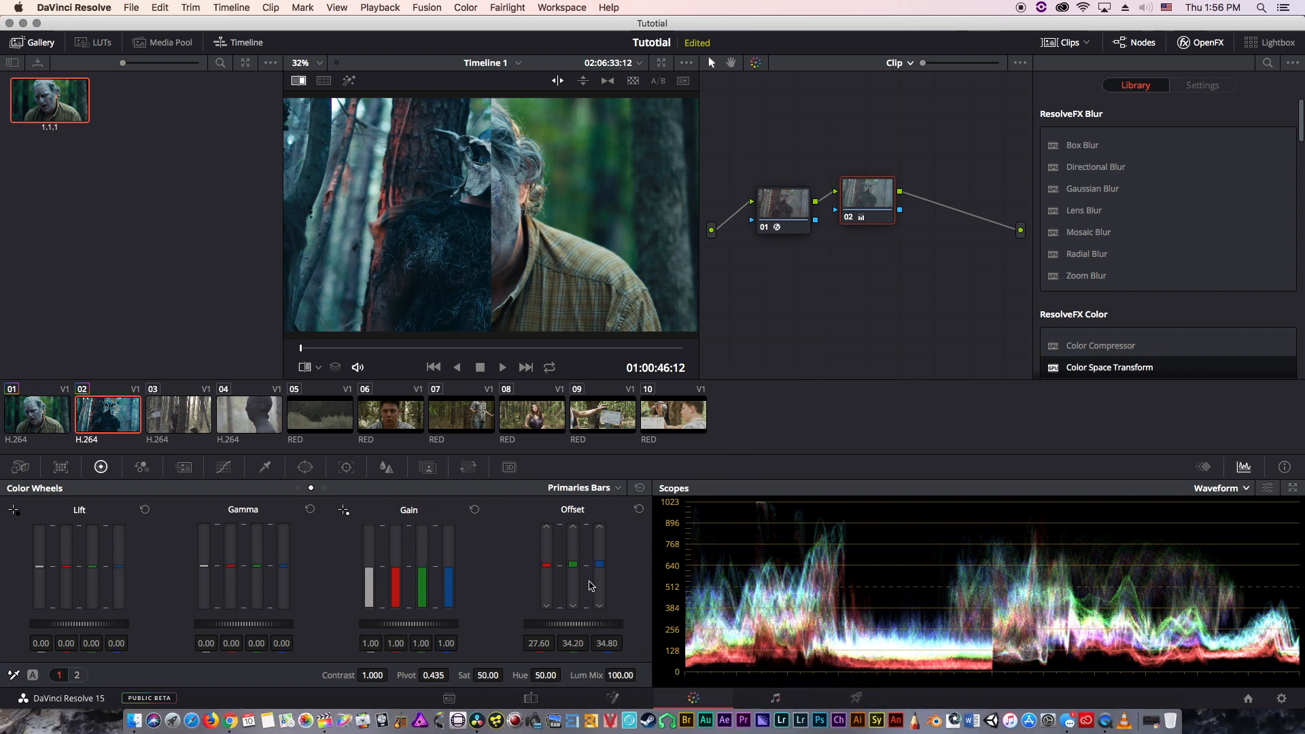
# - Balance clip 02's second node against the reference still by setting its Offset to red 30.20, green 32.80 and blue 27.80
pyautogui.scroll(-2, 600, 588)
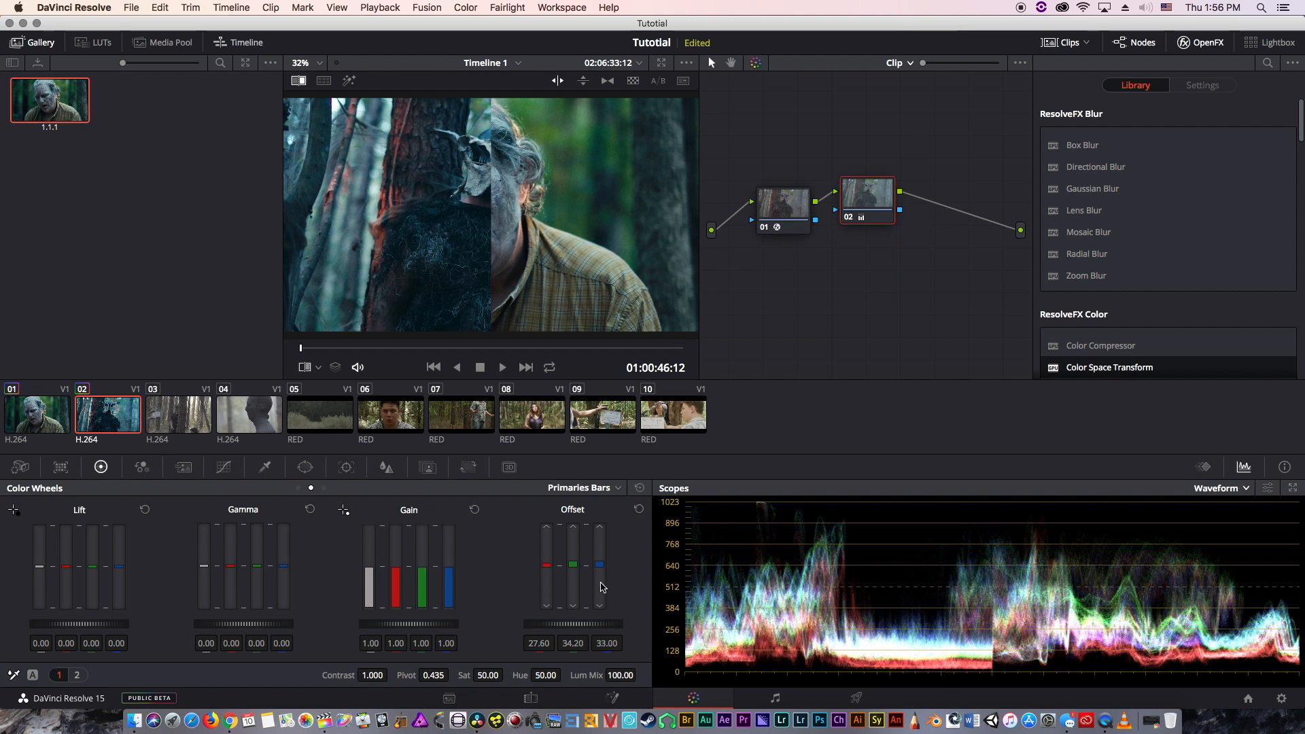
pyautogui.scroll(-2, 600, 588)
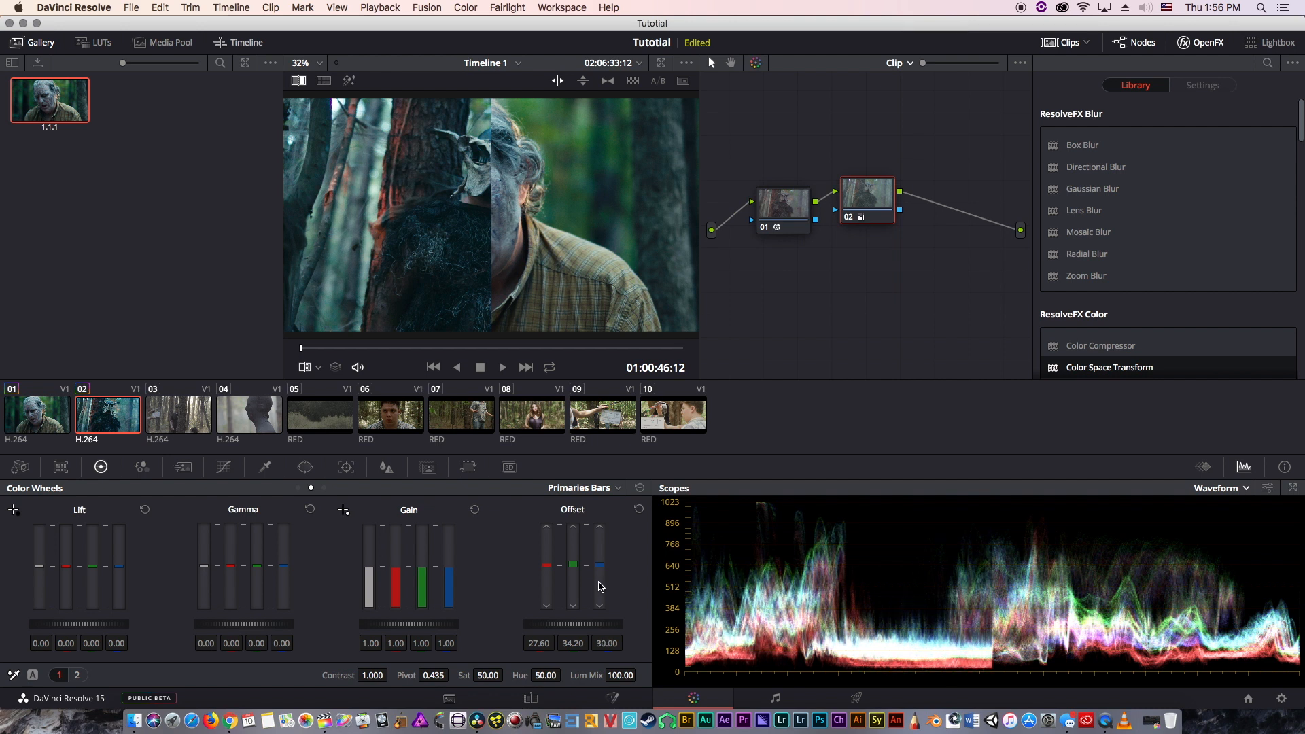
pyautogui.scroll(1, 577, 578)
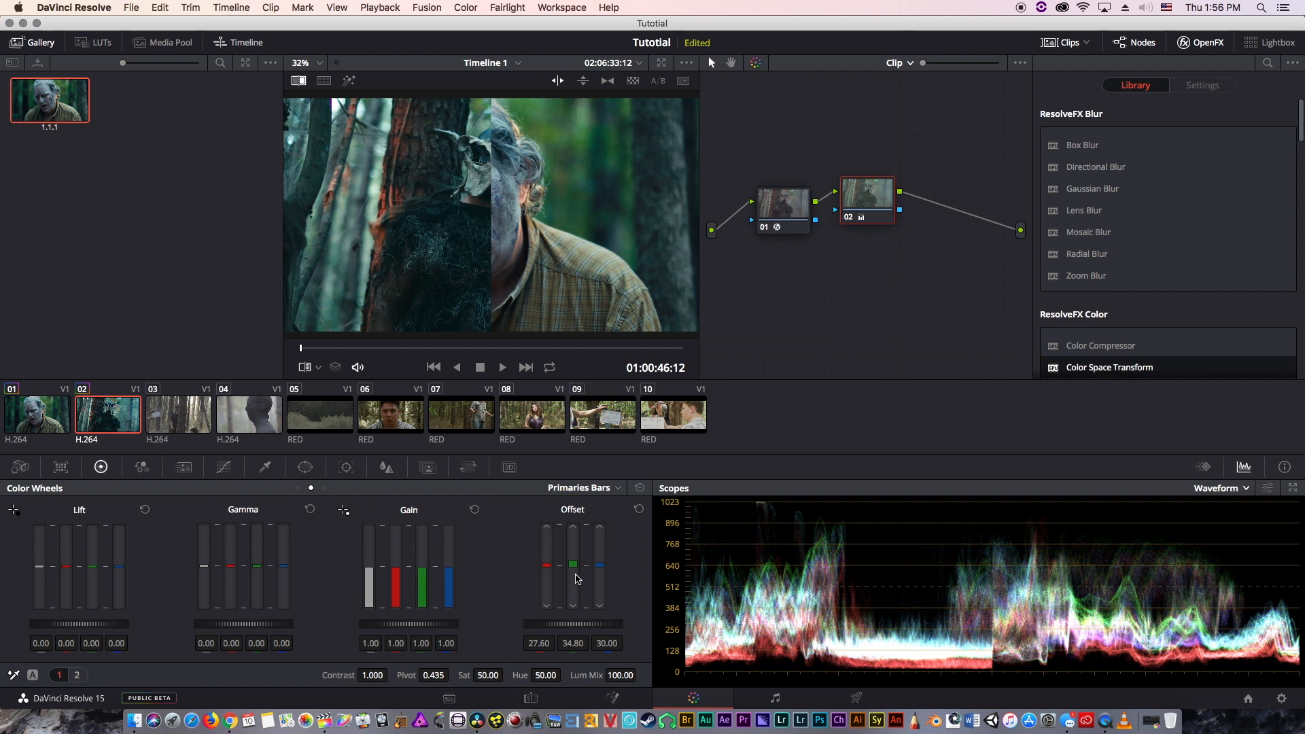
pyautogui.scroll(2, 552, 580)
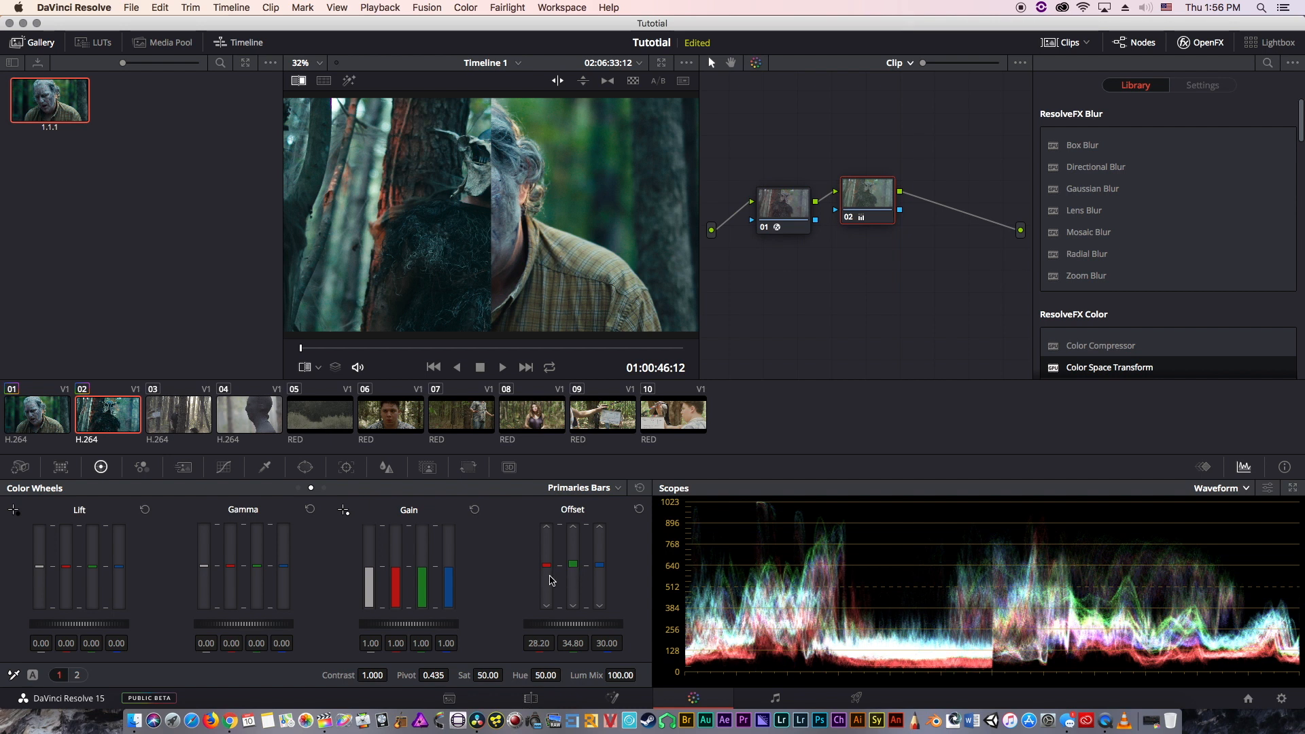
pyautogui.scroll(5, 551, 580)
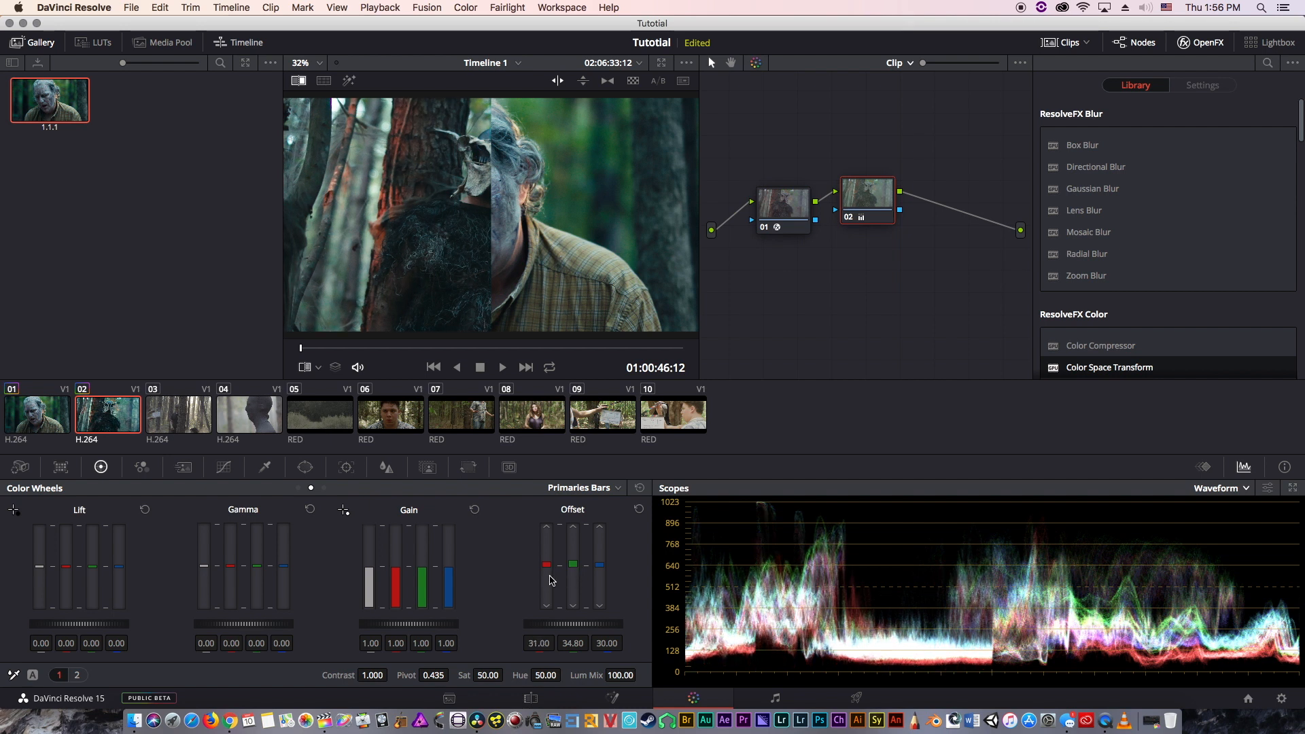
pyautogui.scroll(1, 552, 580)
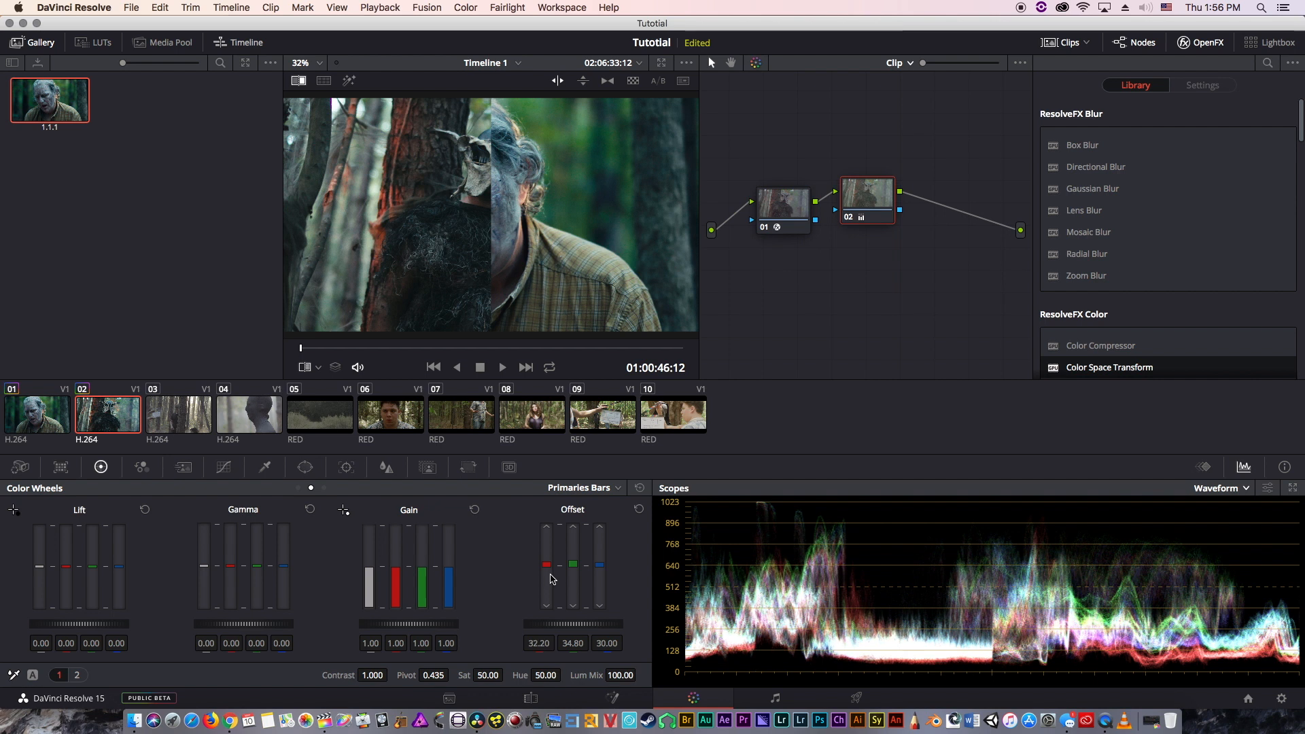
pyautogui.scroll(-4, 592, 610)
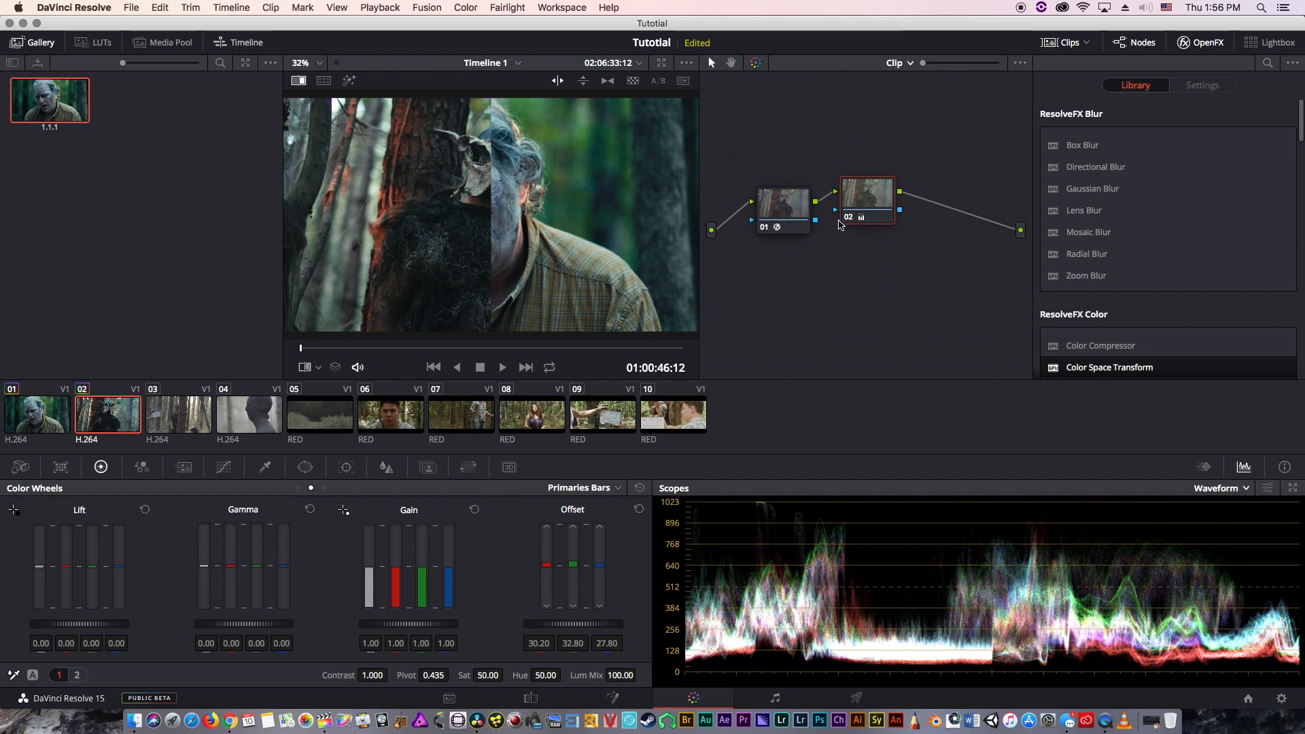
pyautogui.click(300, 80)
pyautogui.click(300, 80)
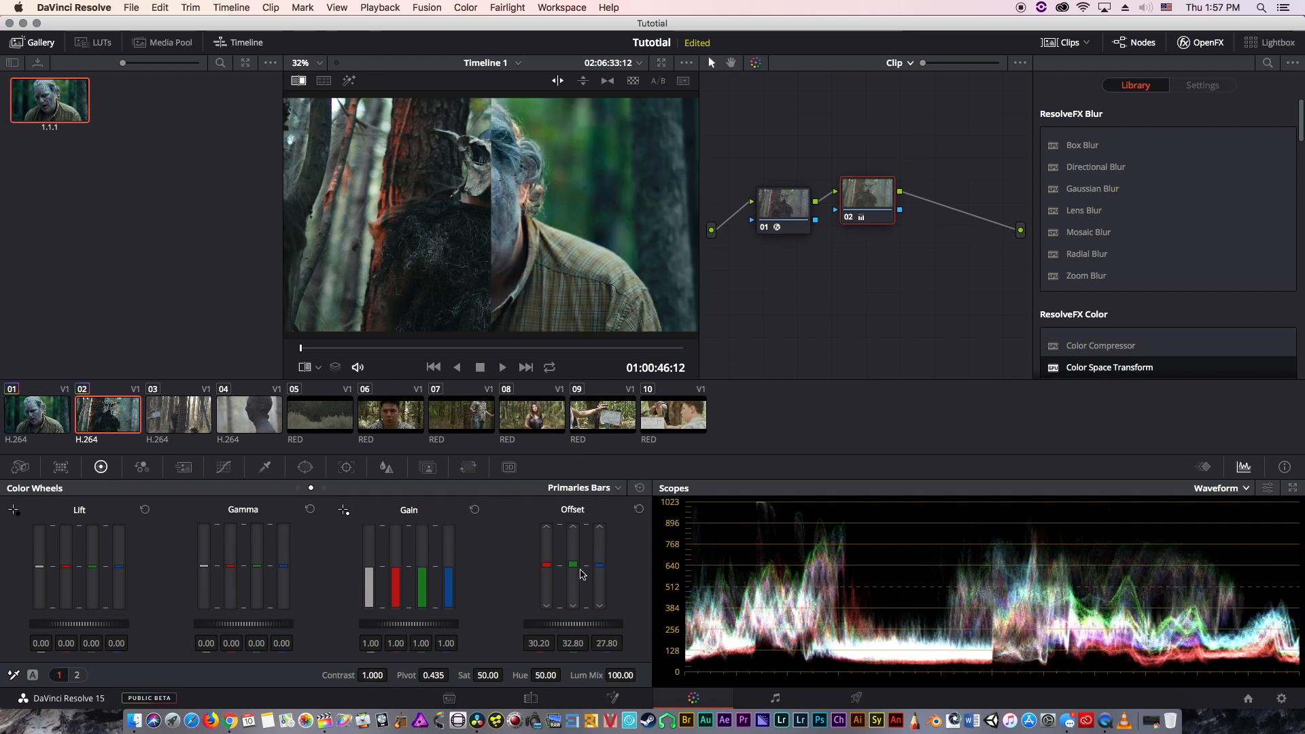
# - Refine clip 02's Offset match to red 29.60, green 36.40 and blue 28.60
pyautogui.scroll(4, 575, 576)
pyautogui.scroll(4, 574, 576)
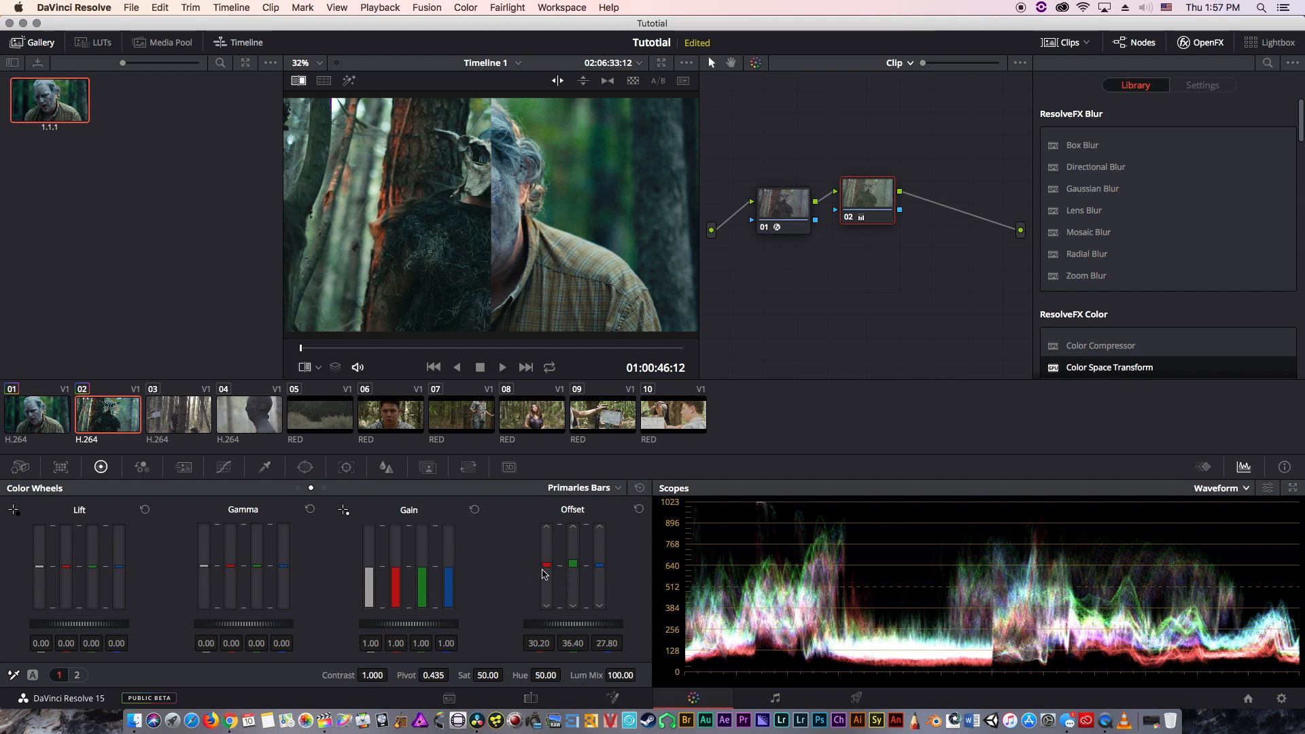
pyautogui.scroll(-4, 544, 575)
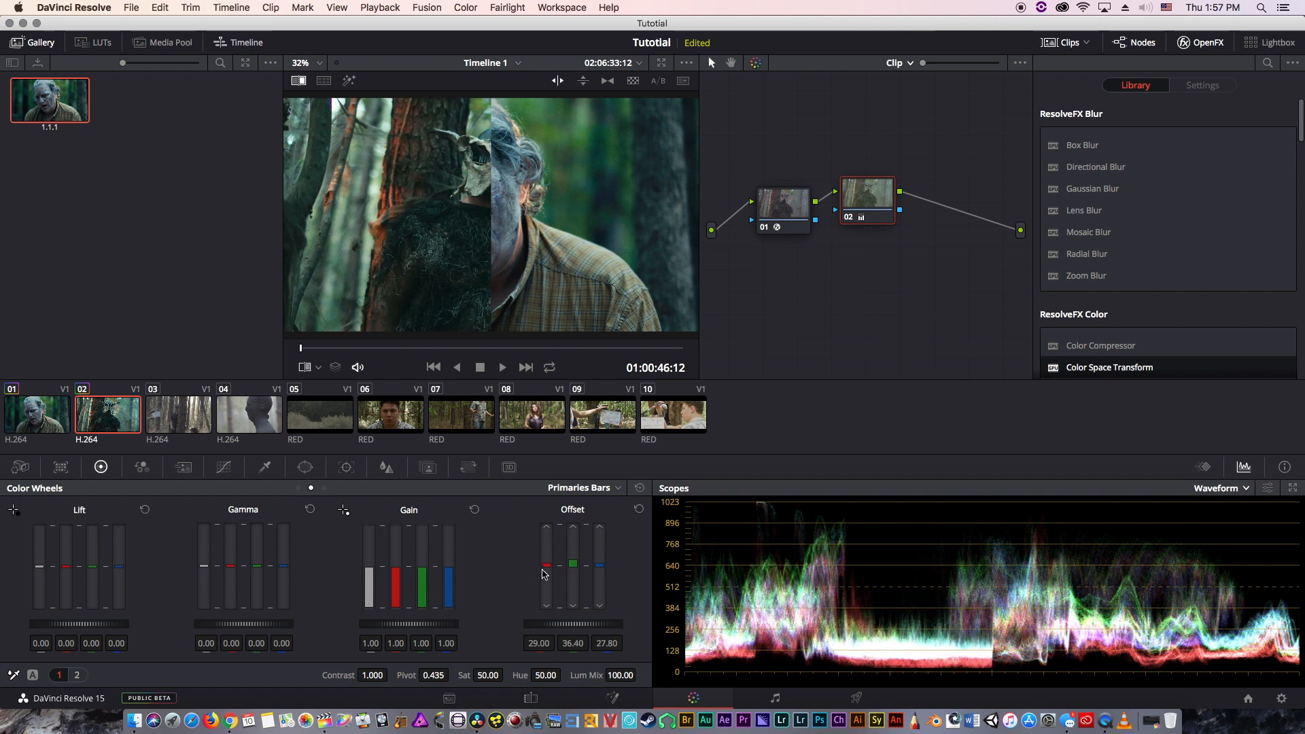
pyautogui.scroll(2, 546, 575)
pyautogui.scroll(7, 601, 575)
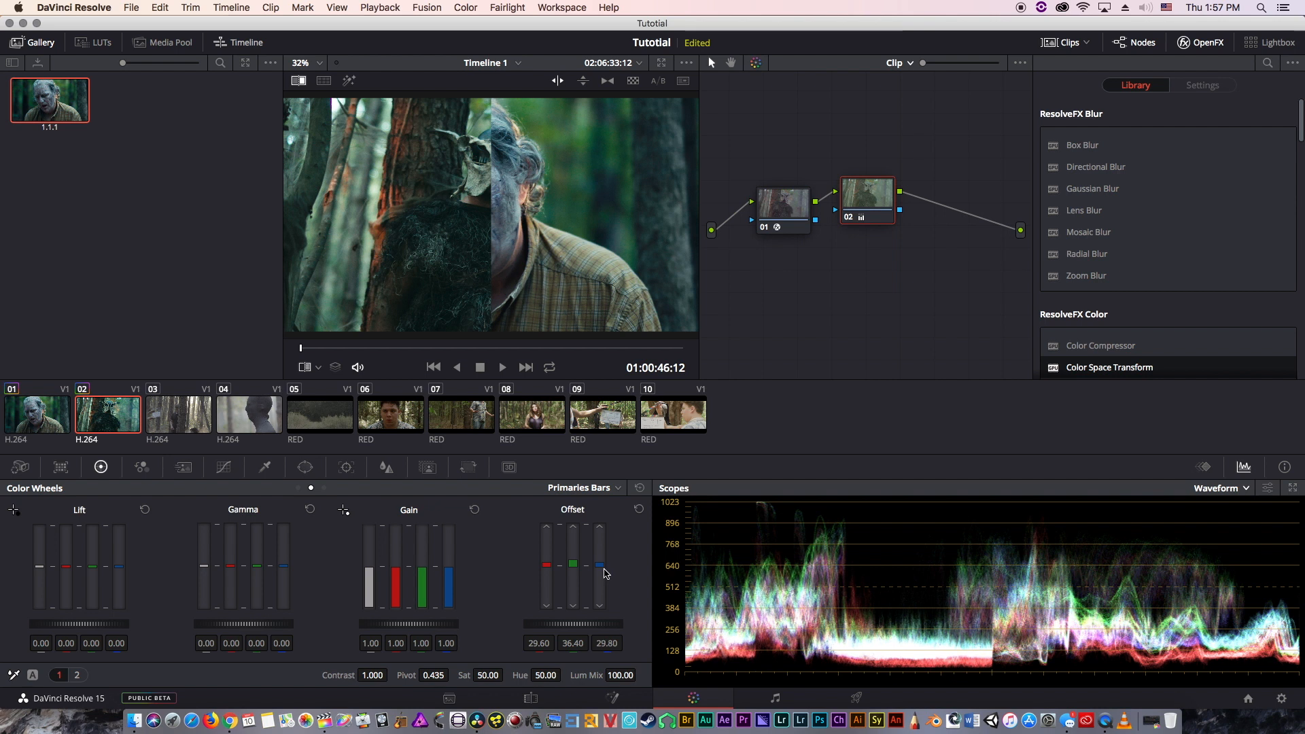
pyautogui.scroll(-2, 602, 572)
# - Hide the reference wipe and compare clip 01 with clip 02 by switching between them
pyautogui.click(298, 81)
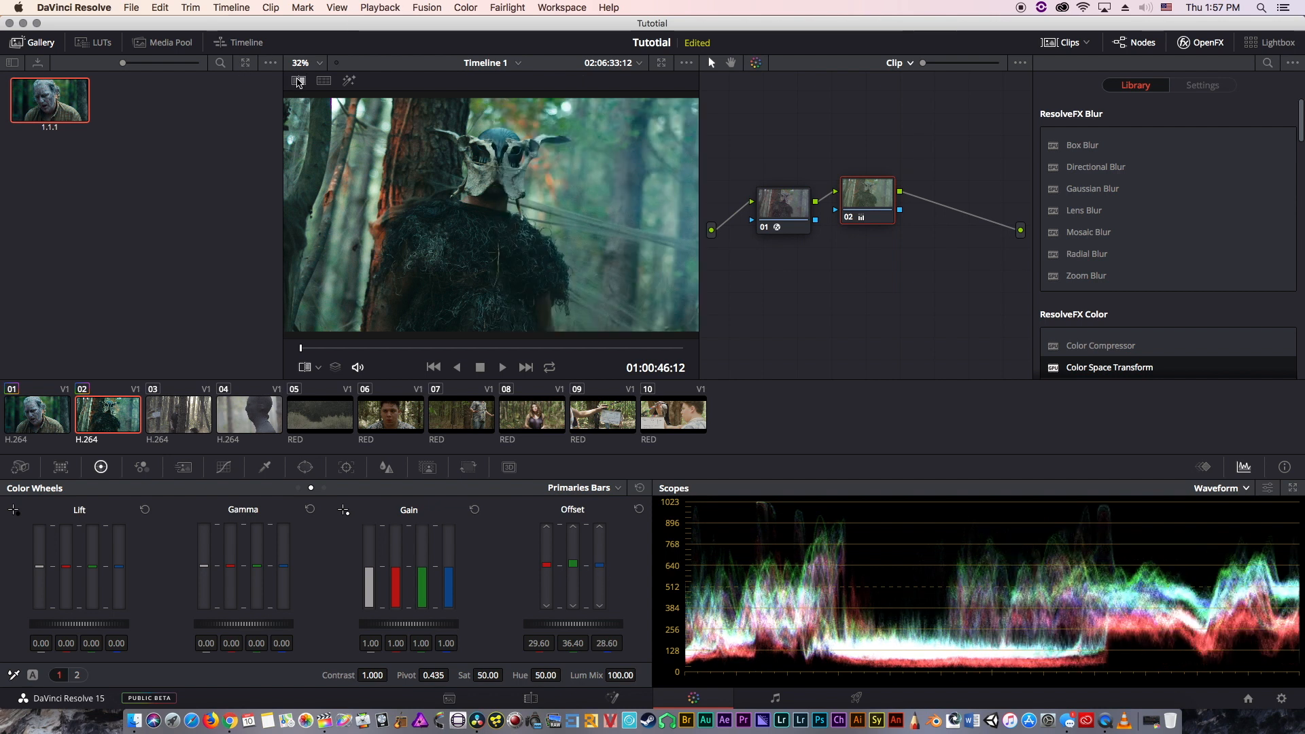
pyautogui.click(29, 426)
pyautogui.click(89, 426)
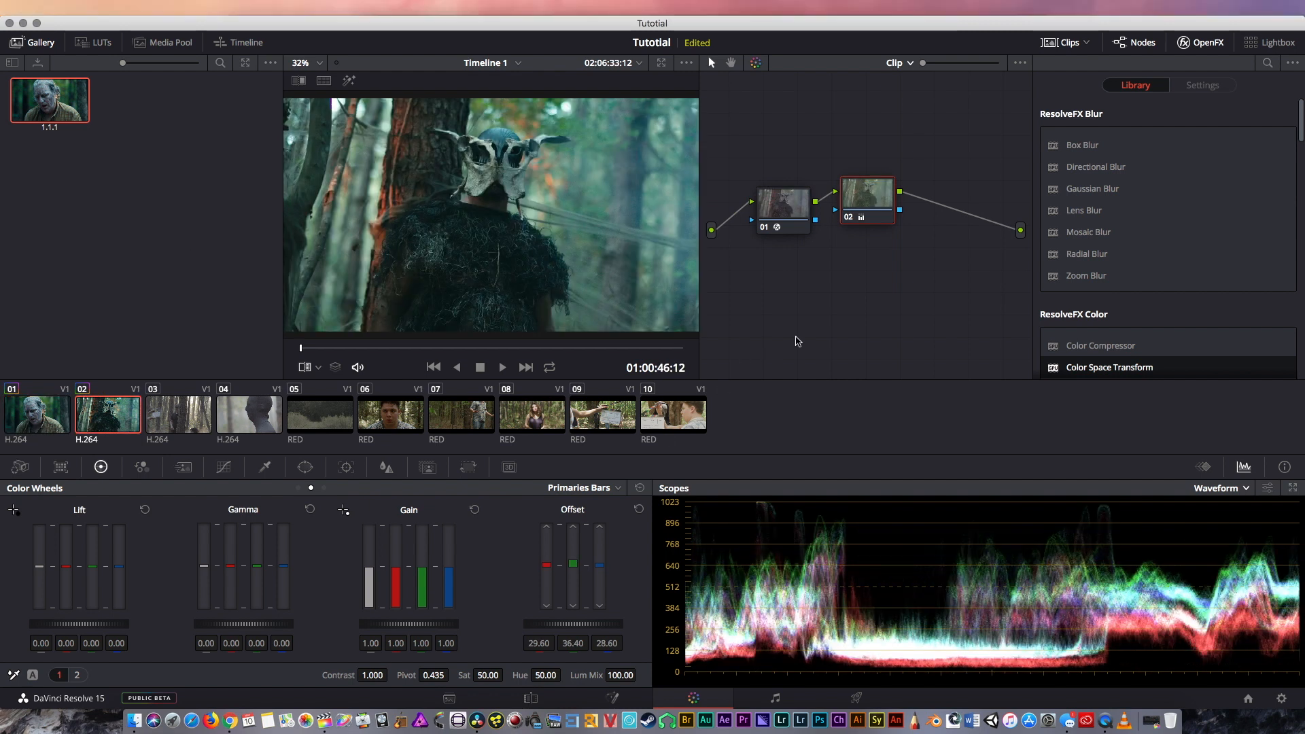
# - Play clip 02's graded image full screen and return to the grading workspace
pyautogui.press('super+f')
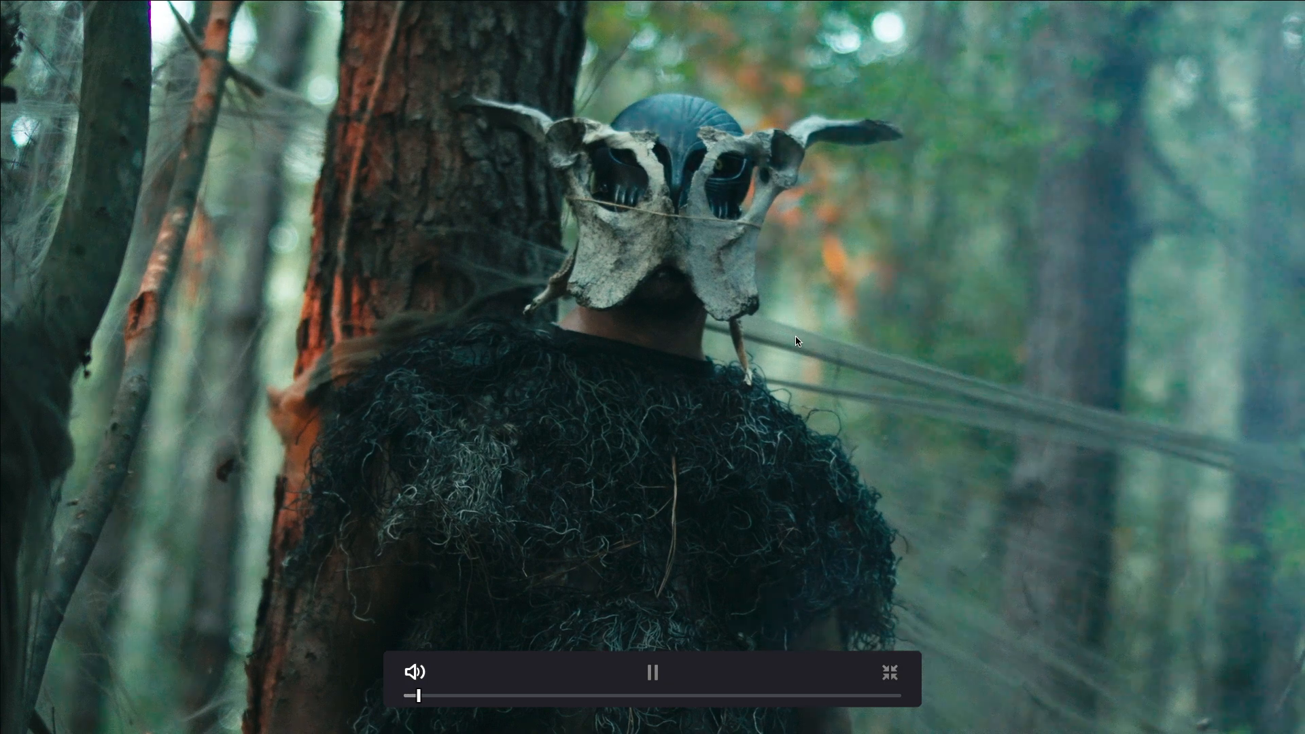
pyautogui.press('space')
pyautogui.press('super+f')
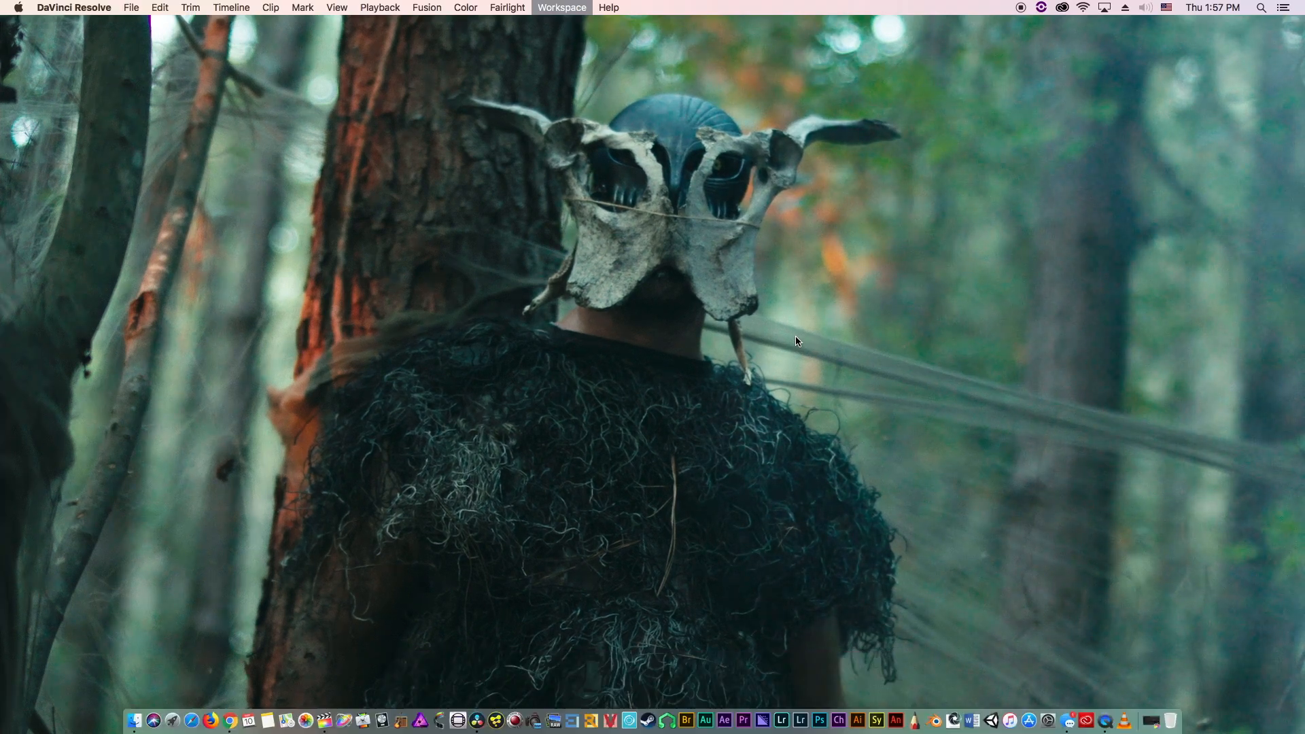
pyautogui.click(531, 699)
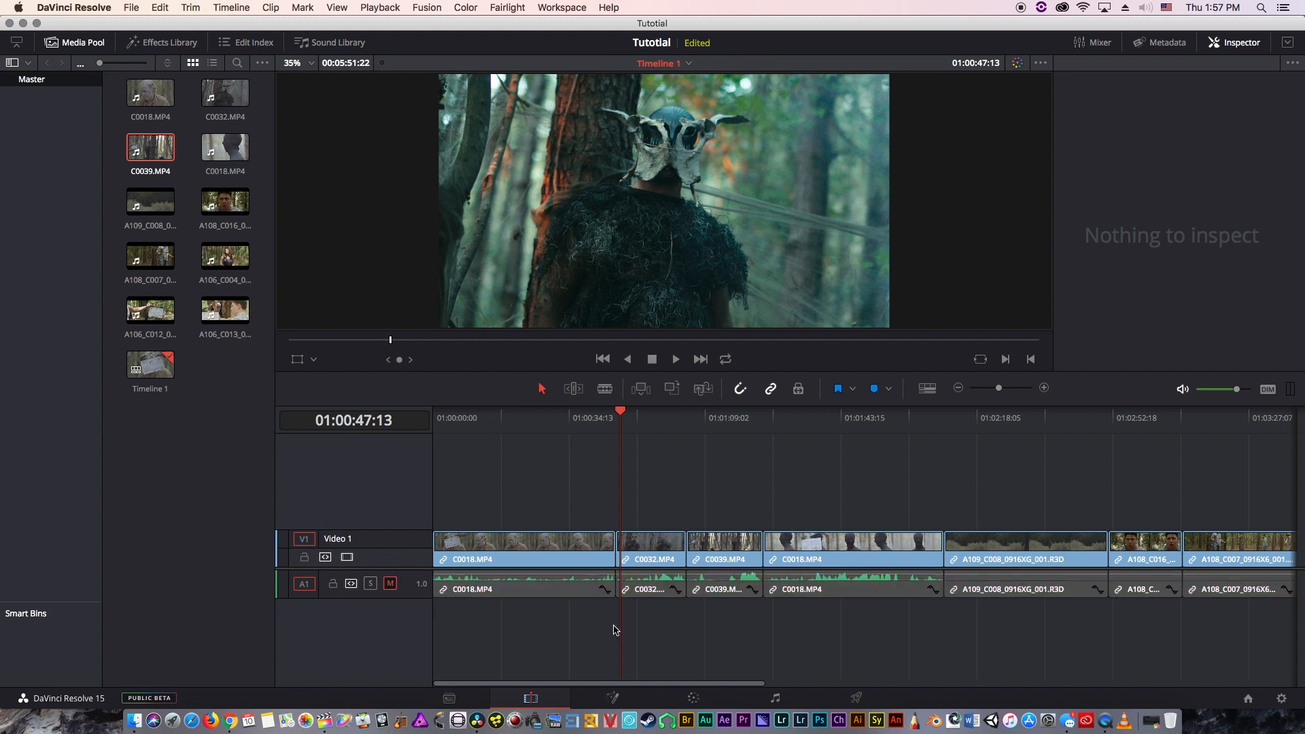
pyautogui.click(693, 698)
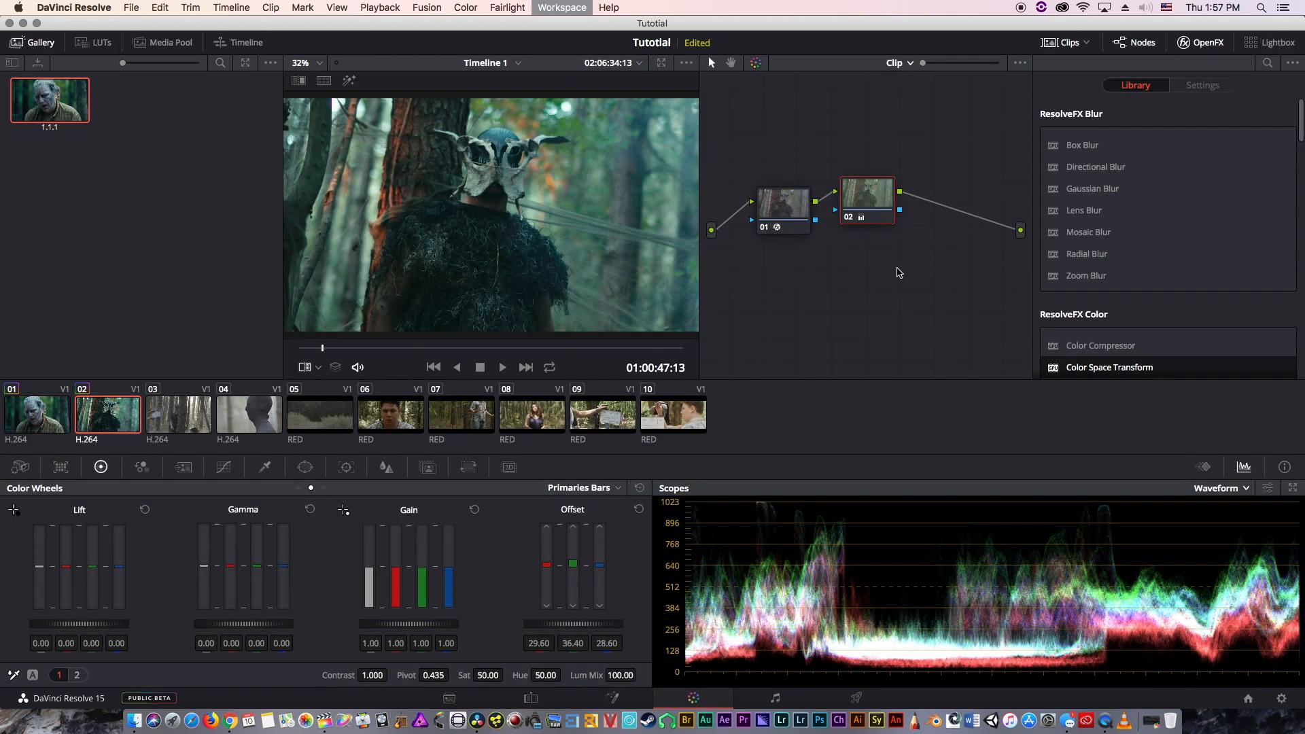
pyautogui.press('super+f')
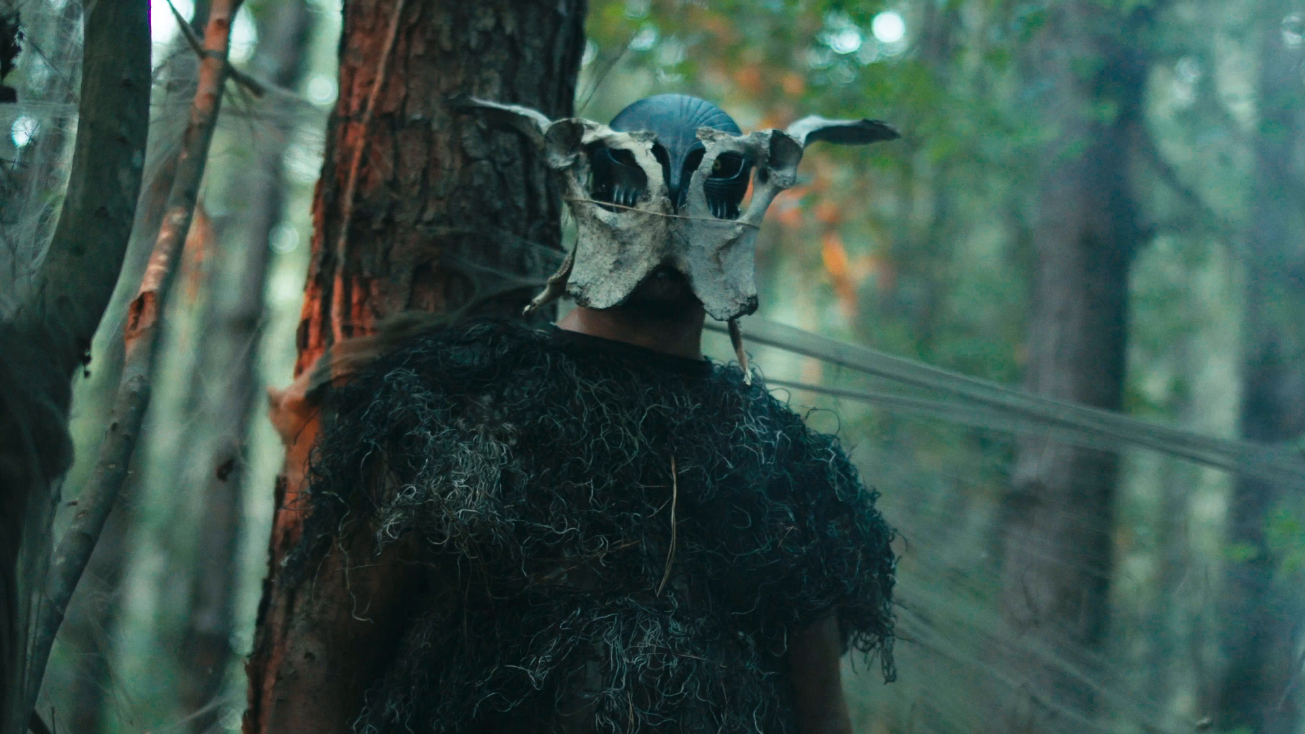
pyautogui.press('super+f')
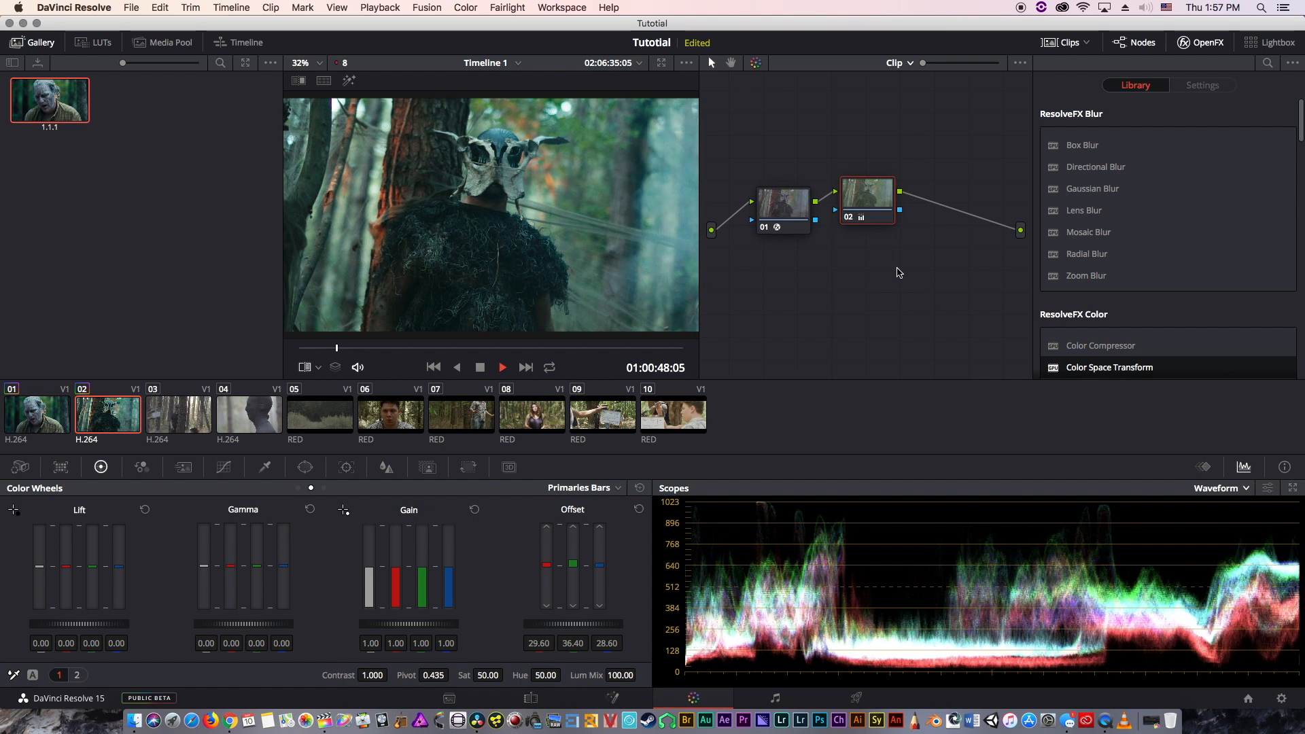
pyautogui.press('super+f')
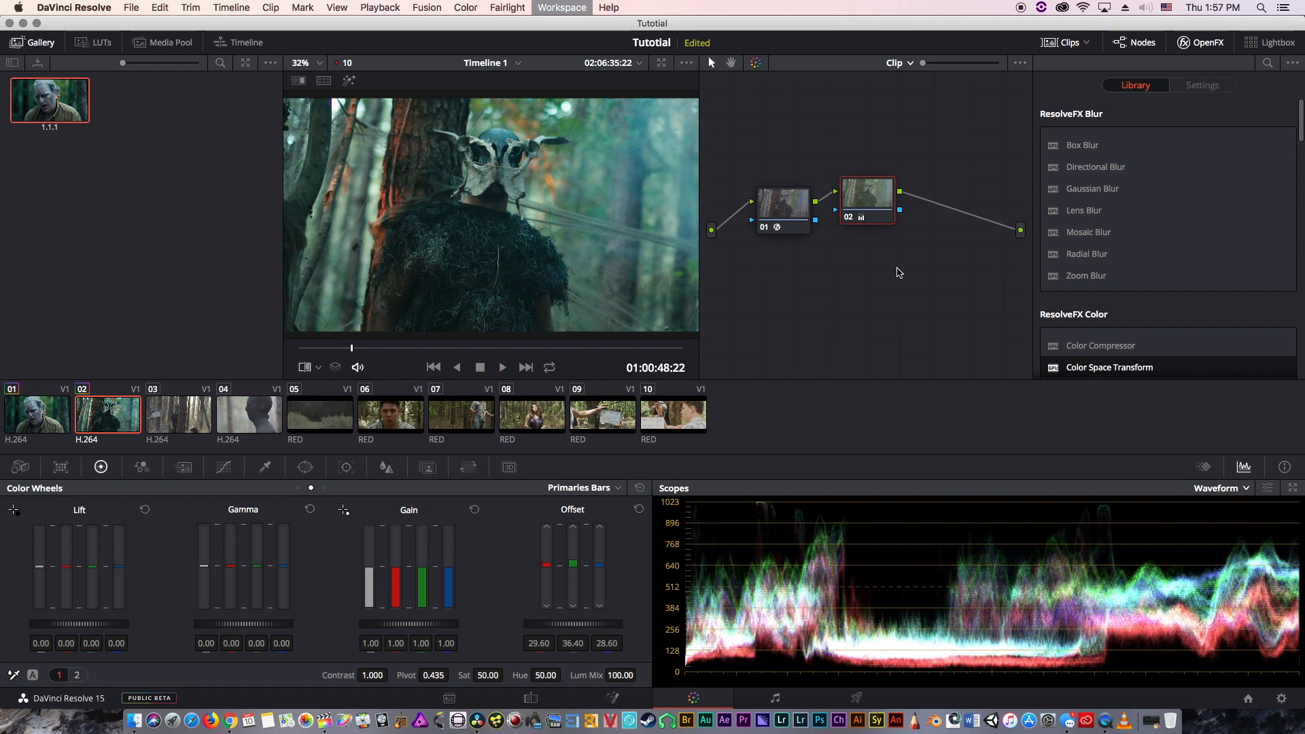
pyautogui.press('super+f')
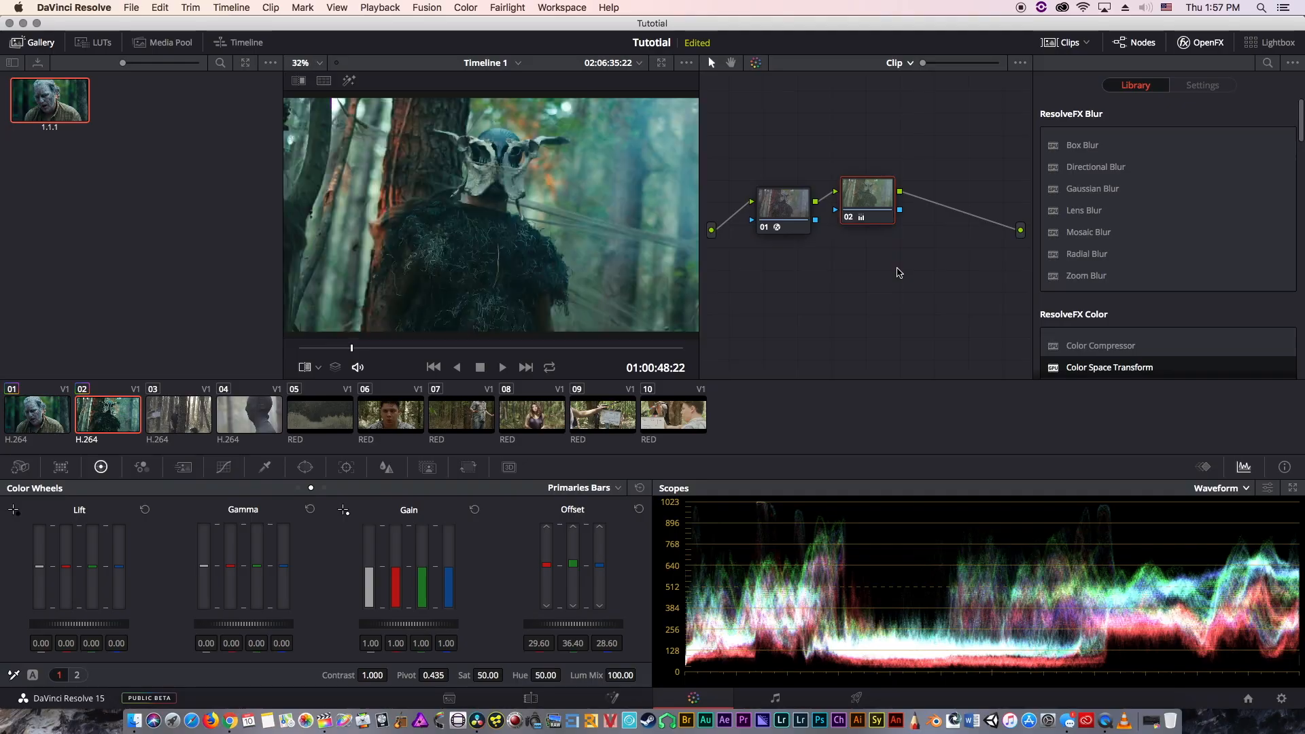
# - Copy clip 02's grade to clip 03, then reset the second node's Offset and raise all three channels to 29.60
pyautogui.click(174, 414)
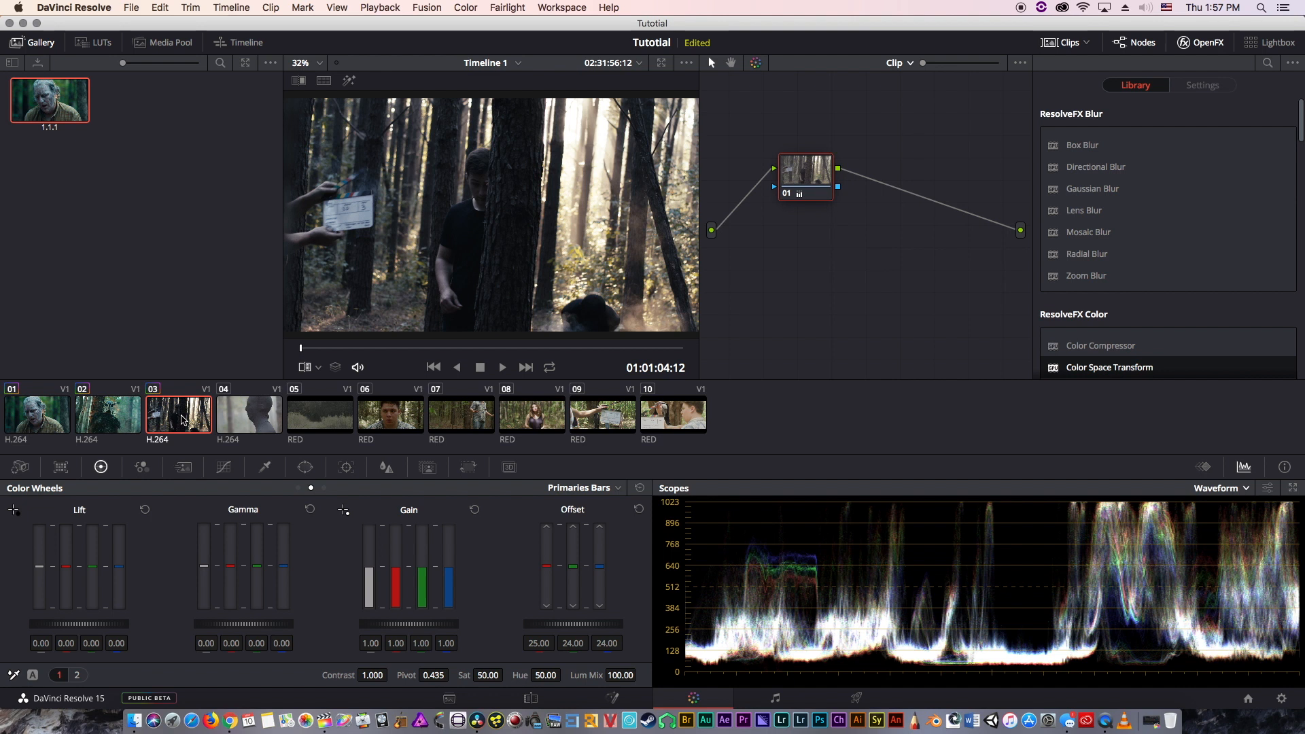
pyautogui.press('KP_4')
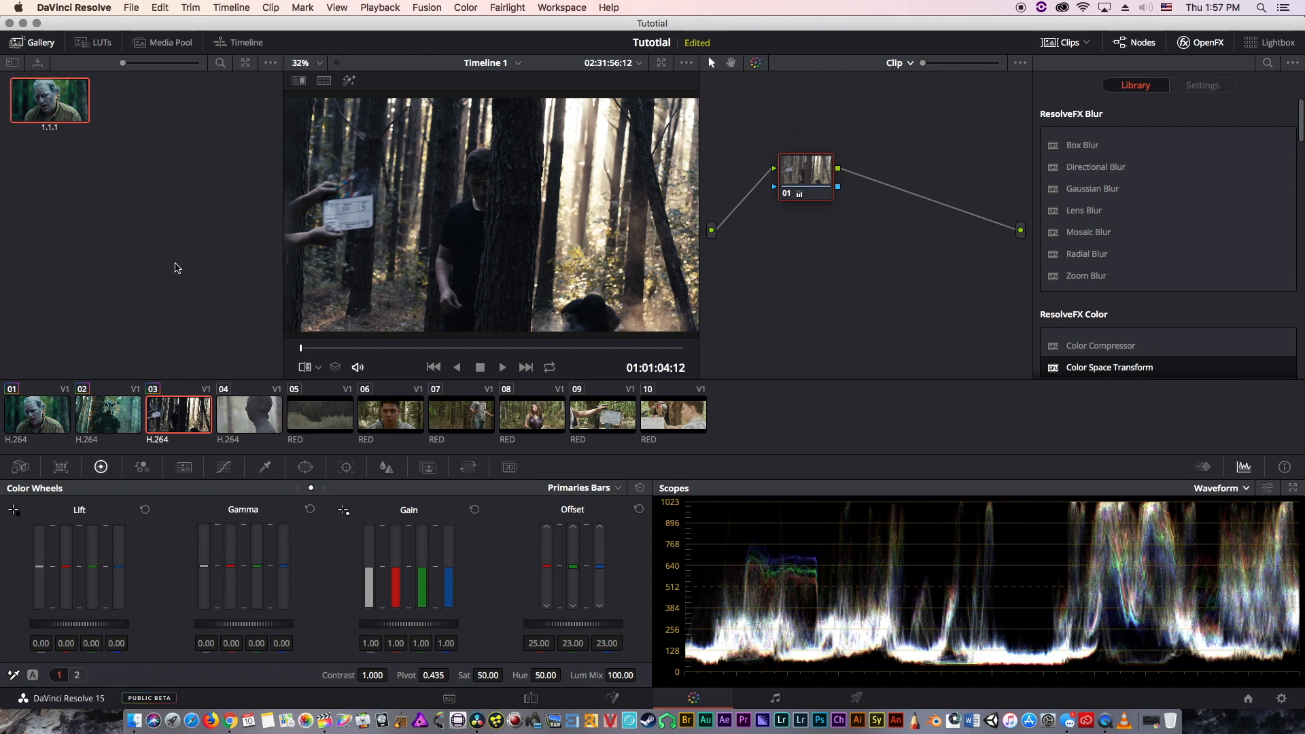
pyautogui.hotkey('alt', 's')
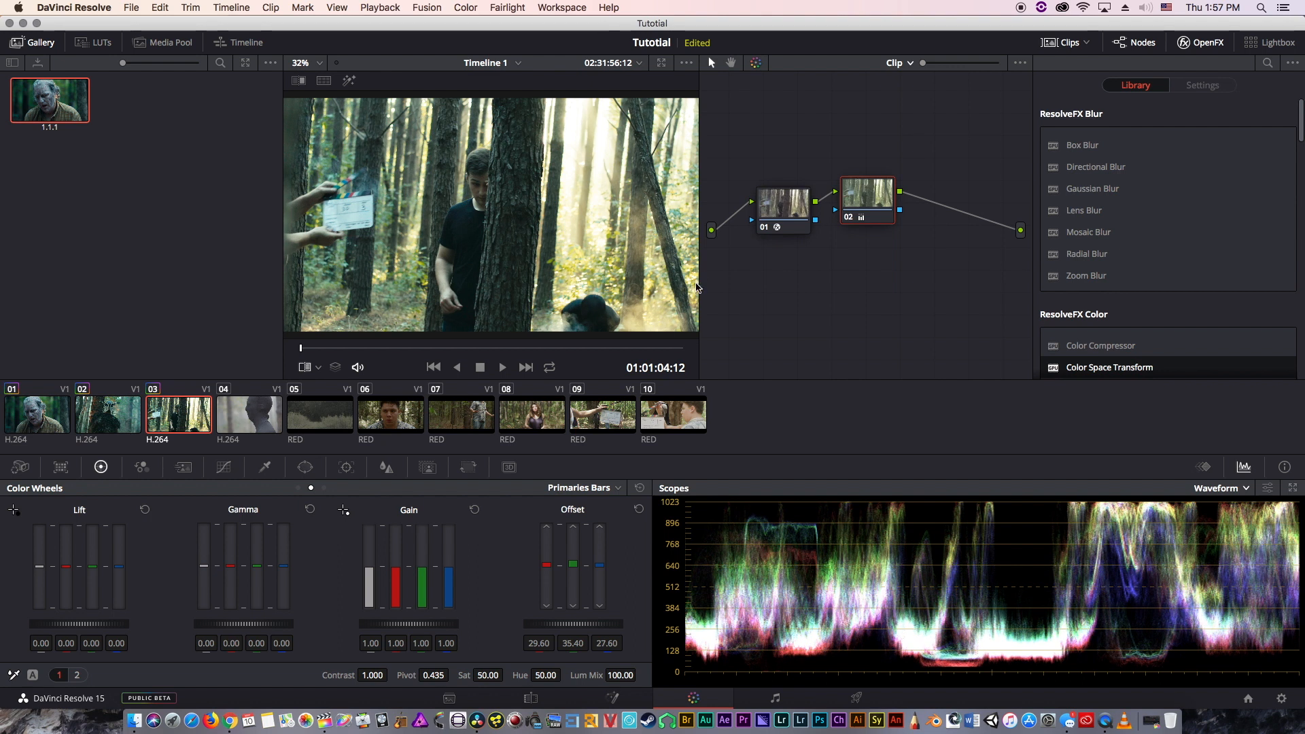
pyautogui.click(639, 510)
pyautogui.moveTo(525, 625); pyautogui.dragTo(534, 625)
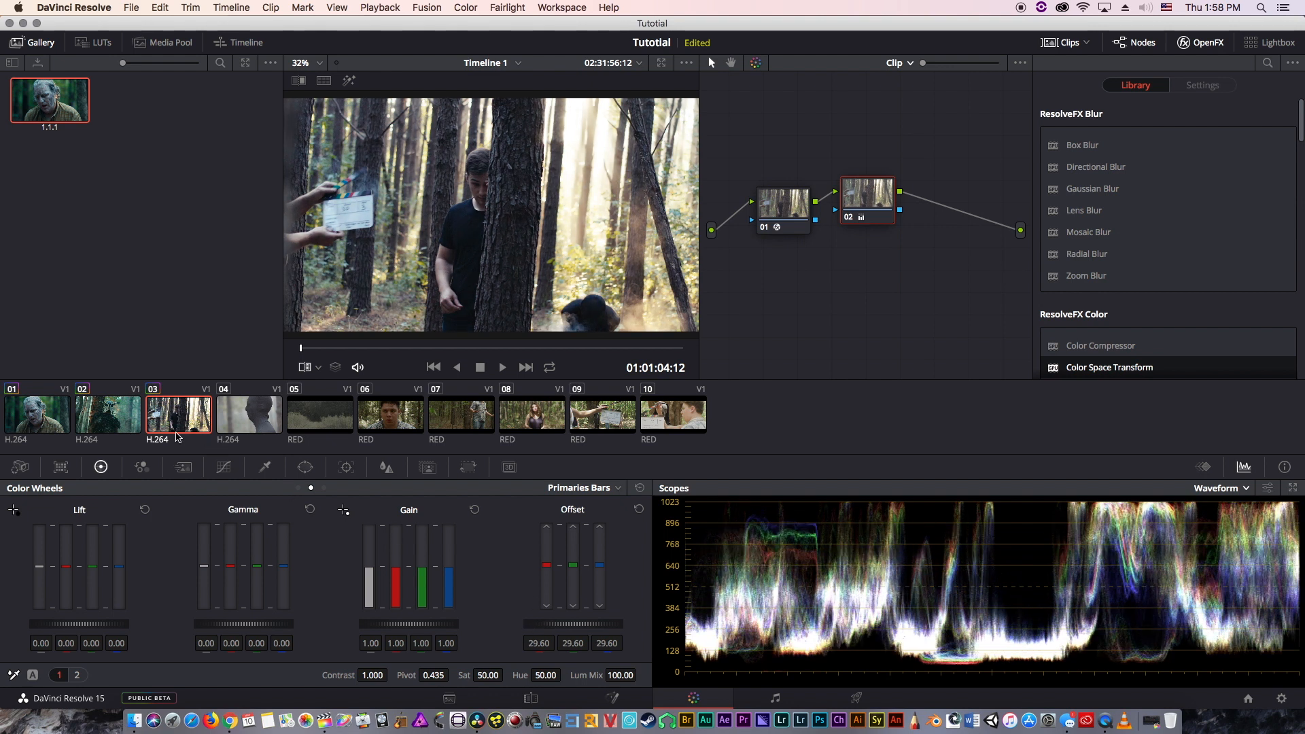
# - Grab a still of clip 02 and wipe it against clip 03 as the matching reference
pyautogui.click(136, 418)
pyautogui.rightClick(593, 190)
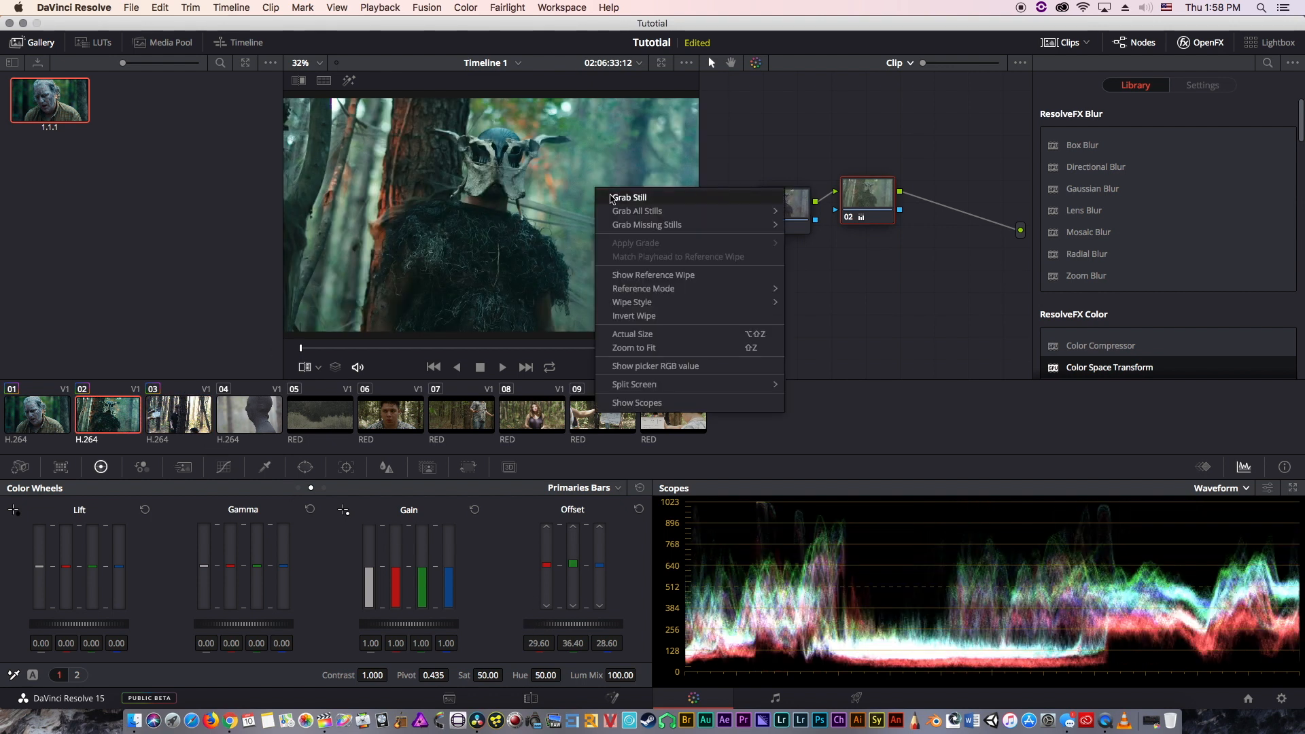
pyautogui.click(619, 196)
pyautogui.press('Down')
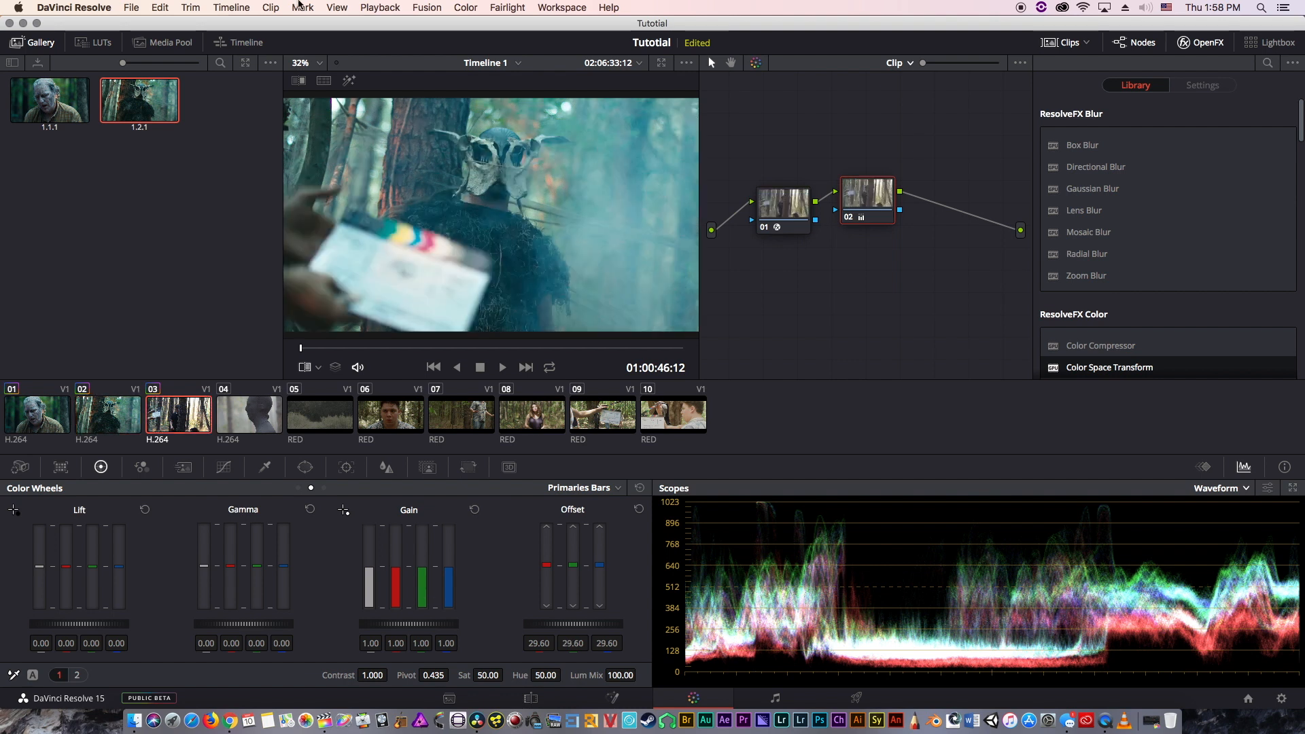
pyautogui.click(297, 81)
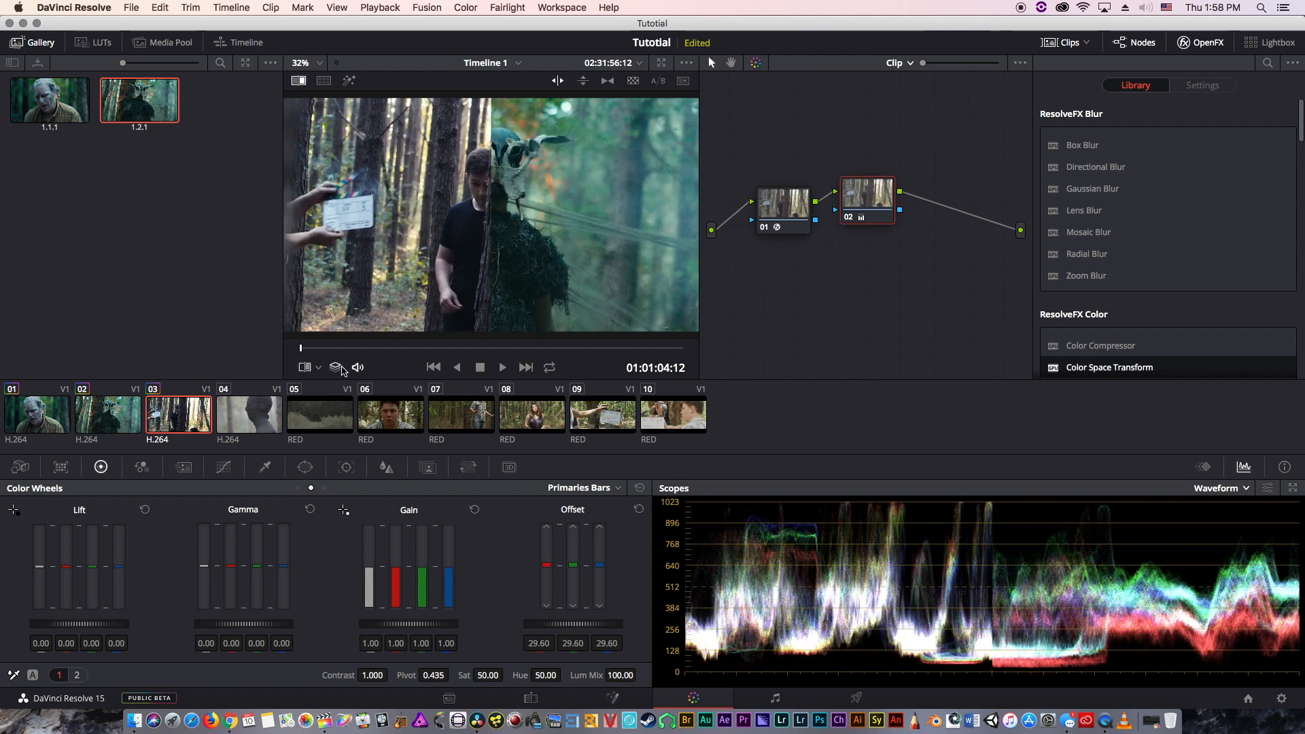
# - At 01:01:11:15 in clip 03, lower the second node's Offset to red 23.80 and blue 27.20
pyautogui.click(439, 349)
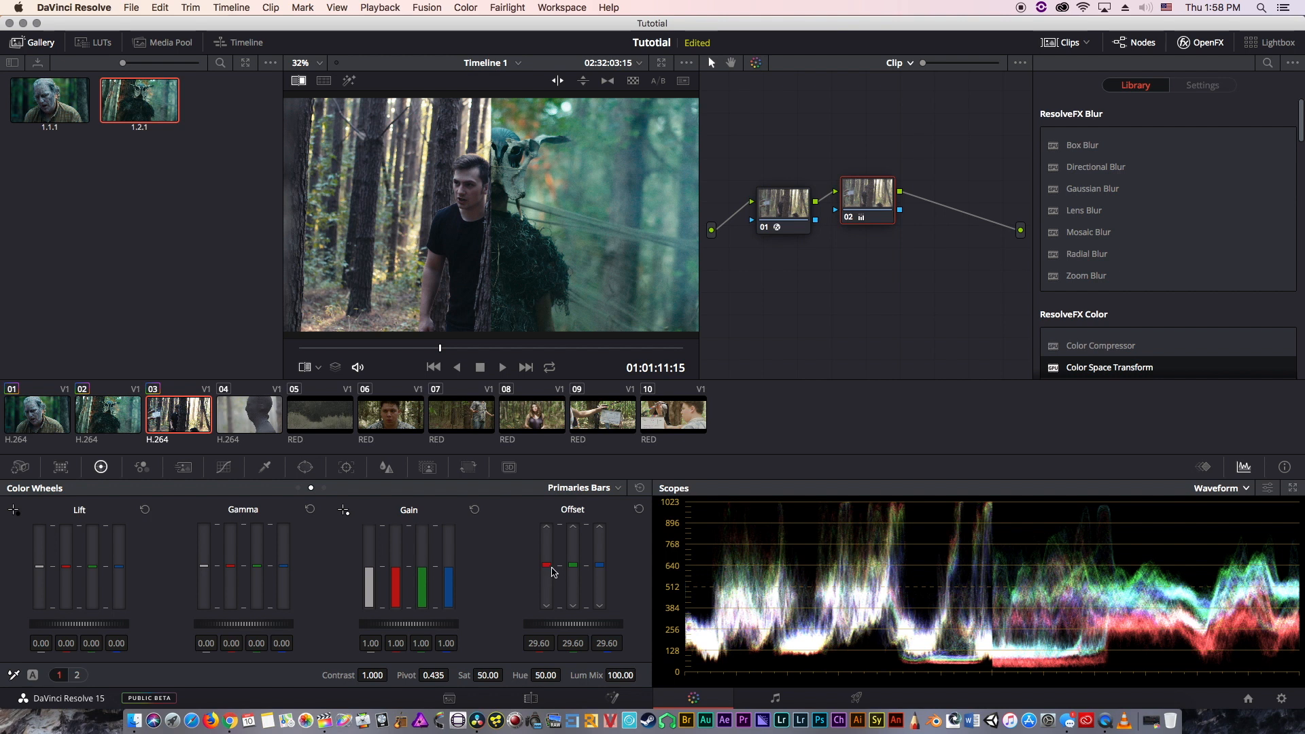
pyautogui.moveTo(551, 569)
pyautogui.mouseDown()
pyautogui.moveTo(600, 571)
pyautogui.moveTo(552, 576)
pyautogui.moveTo(597, 581)
pyautogui.mouseUp()
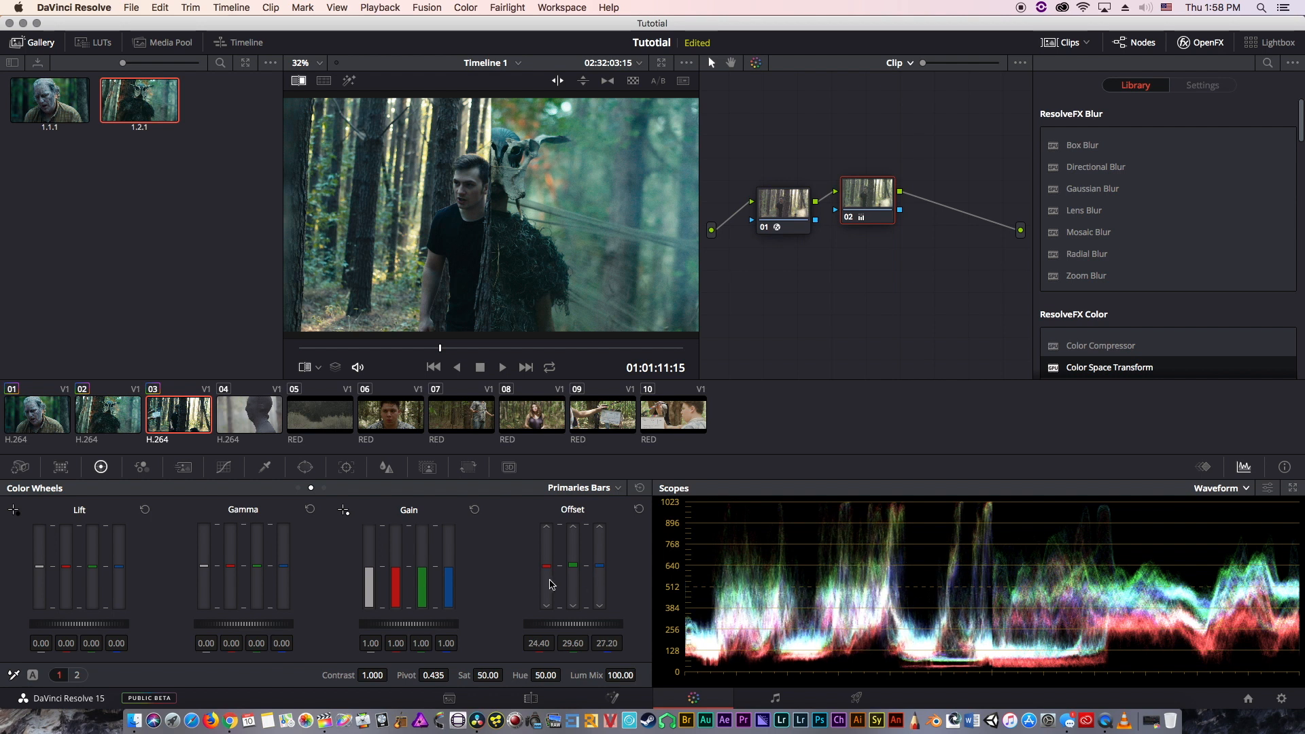
pyautogui.moveTo(551, 585); pyautogui.dragTo(551, 585)
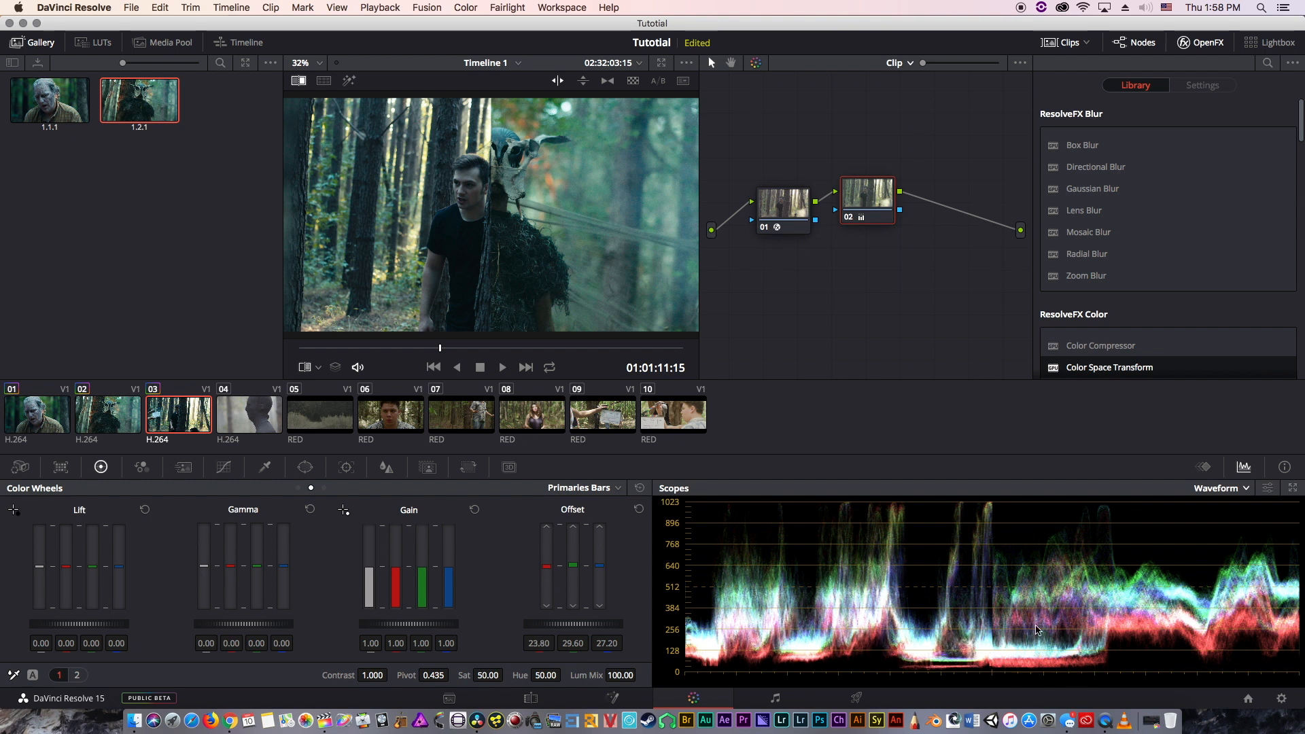
# - Hide the reference wipe and view clip 03's graded image full screen
pyautogui.click(299, 80)
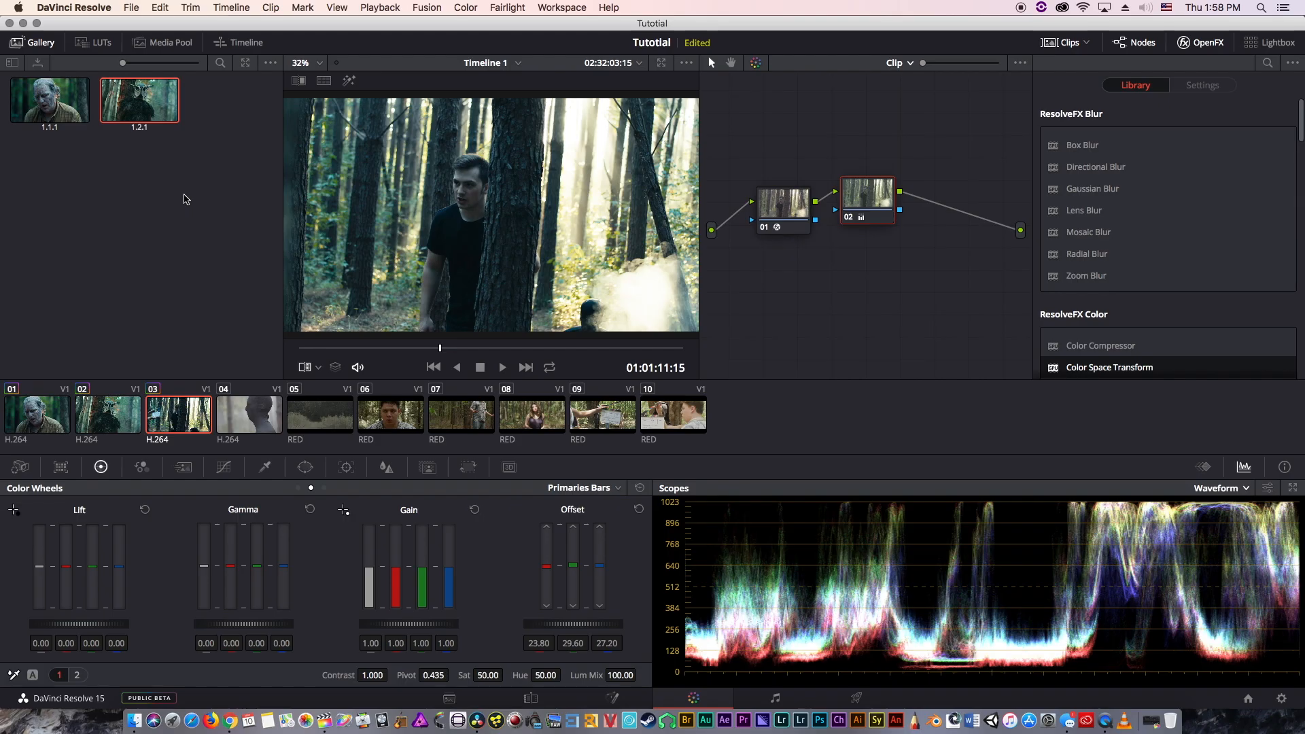
pyautogui.press('super+f')
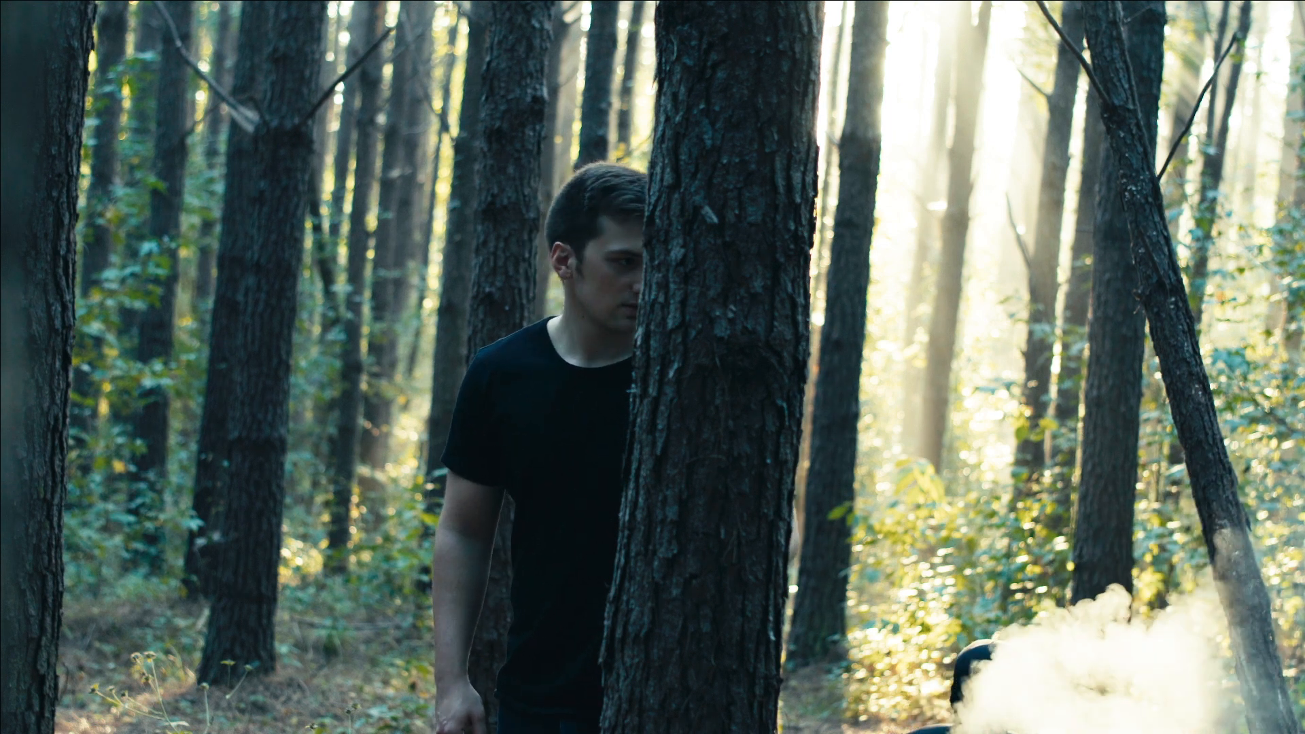
# - Leave the full-screen view of clip 03 and apply 2.40 output blanking to the timeline
pyautogui.press('super+f')
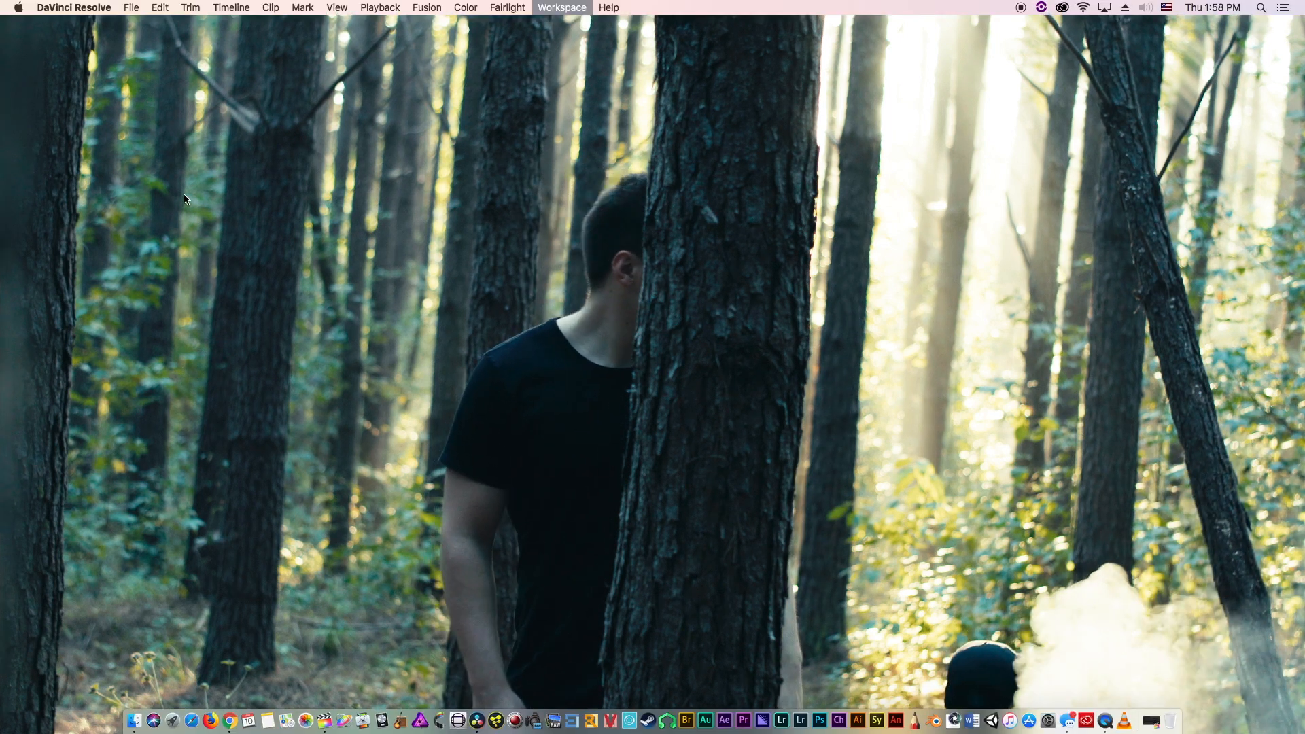
pyautogui.moveTo(511, 355); pyautogui.dragTo(412, 348)
pyautogui.click(231, 7)
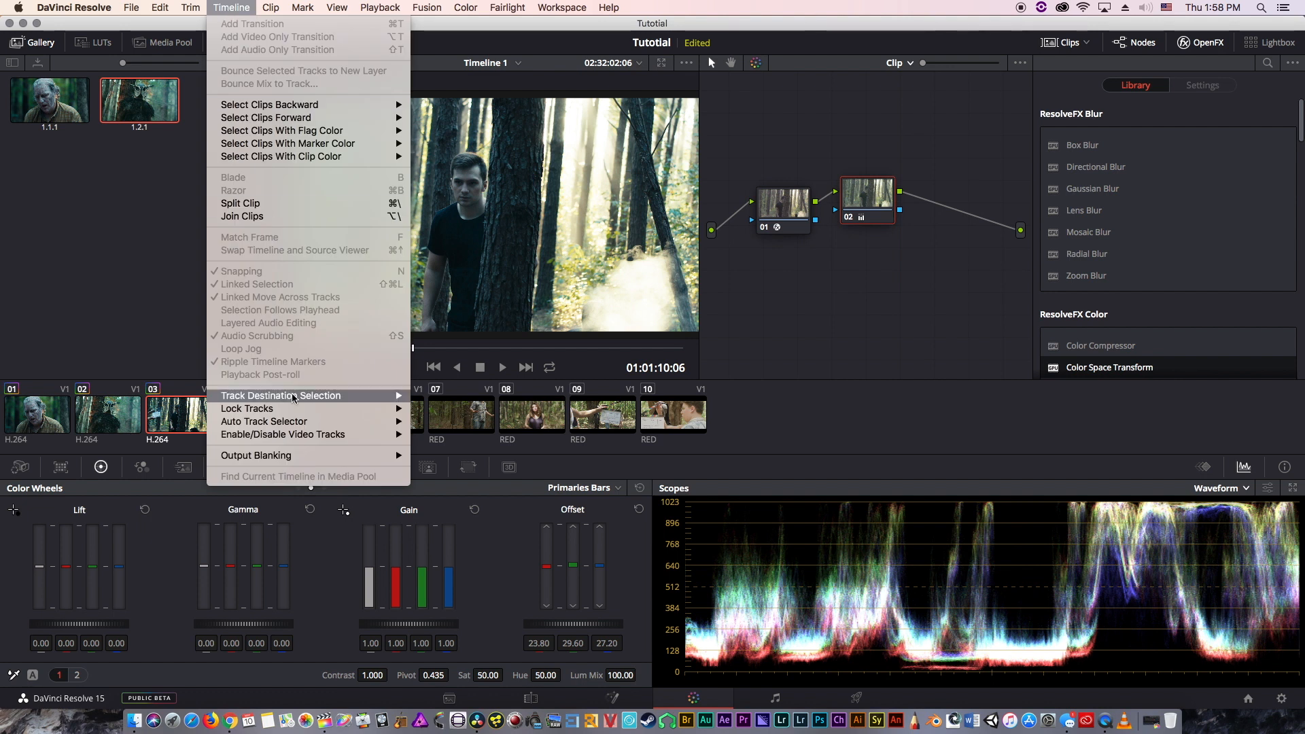
pyautogui.moveTo(380, 456)
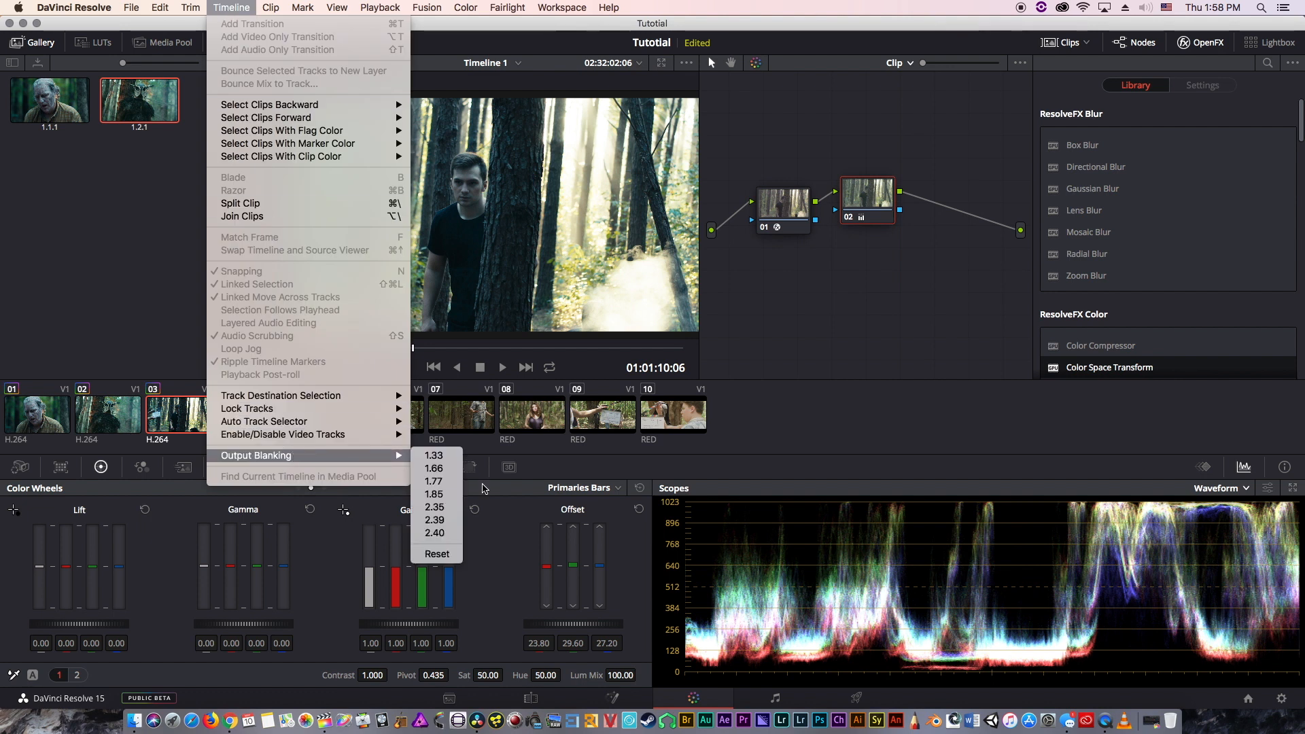
pyautogui.click(433, 534)
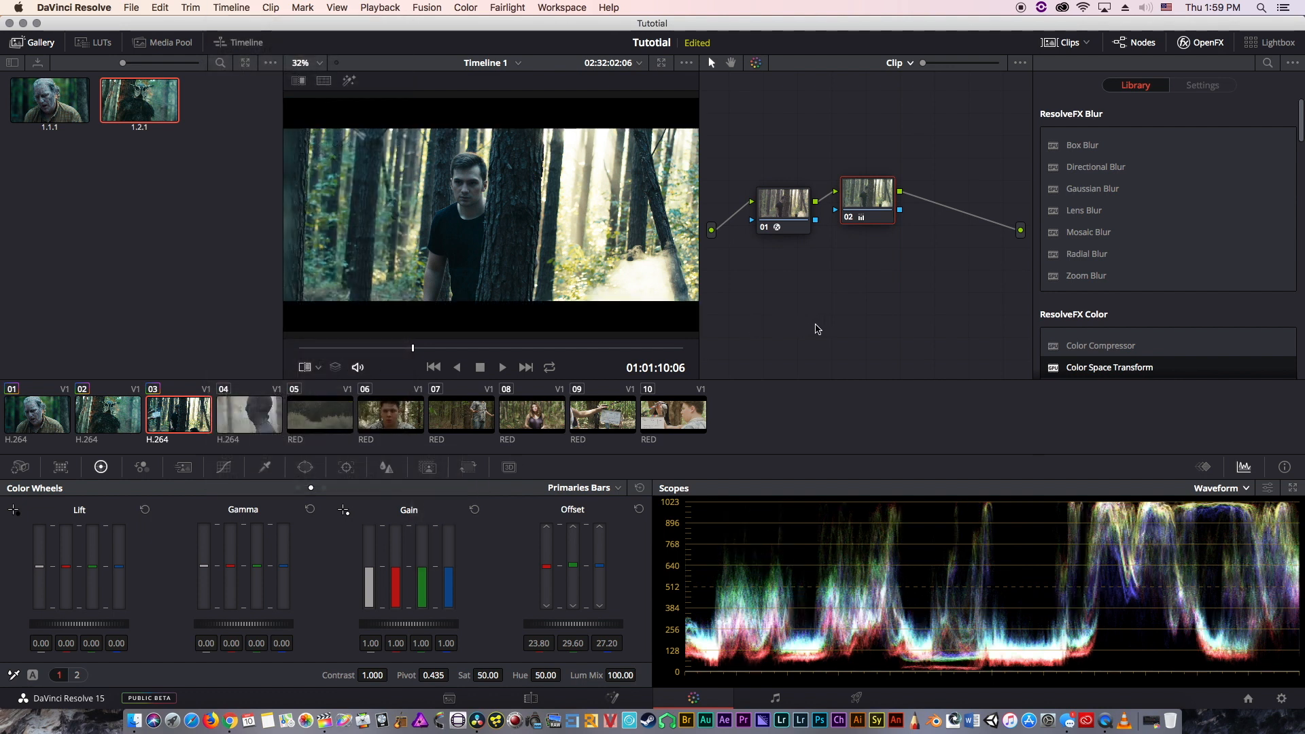
# - Check clip 03 full screen with the letterbox bars and reset the timeline's output blanking
pyautogui.press('super+f')
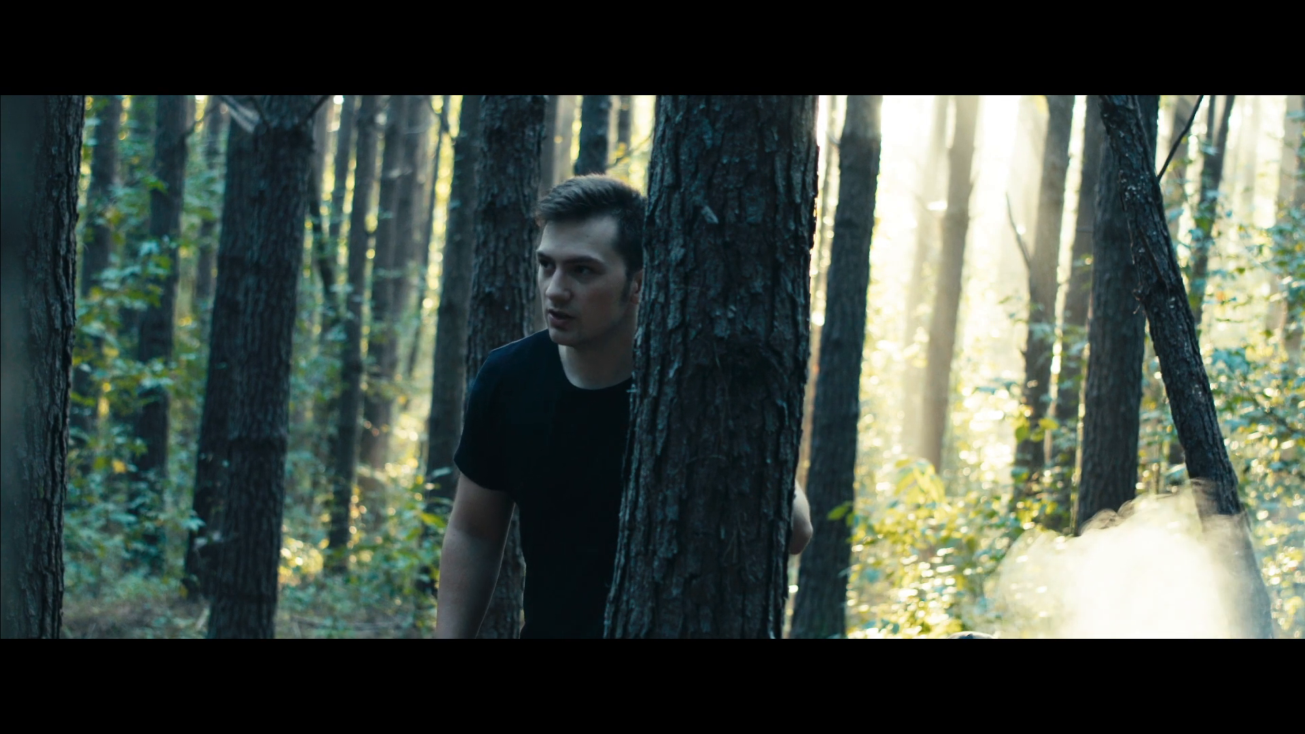
pyautogui.press('super+f')
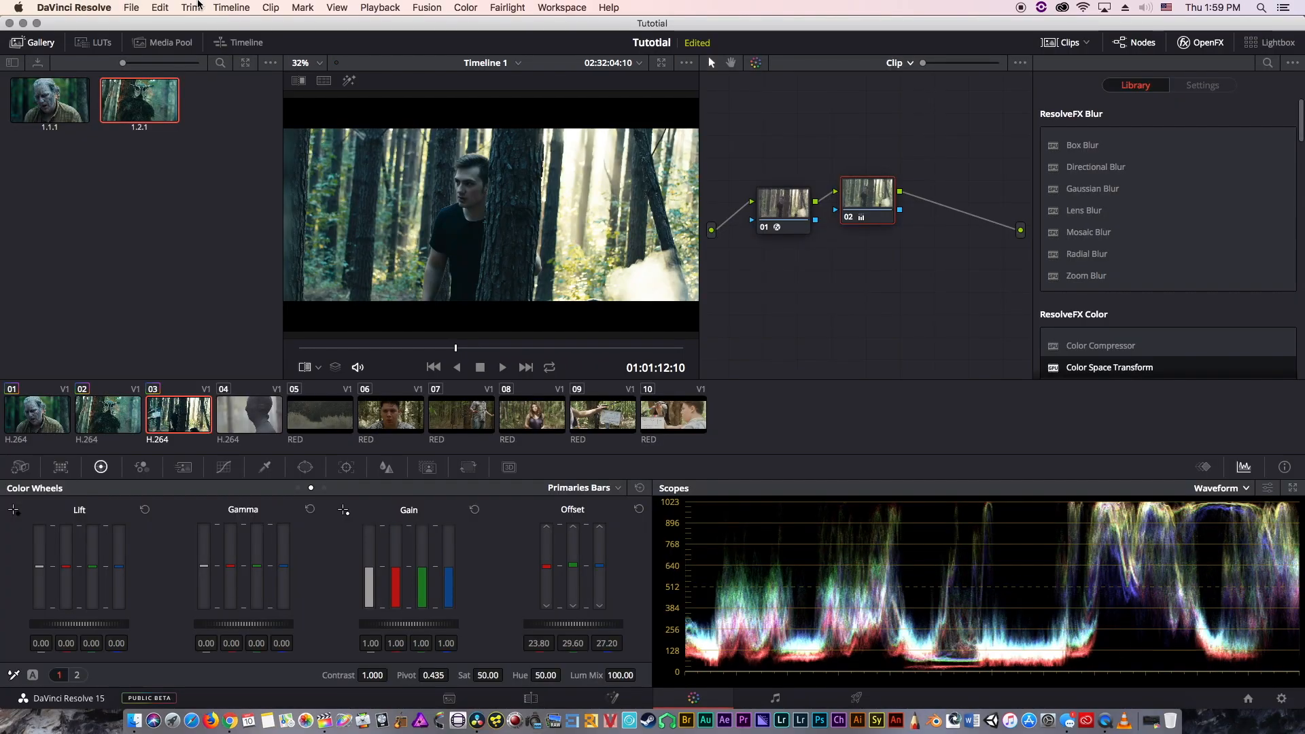
pyautogui.click(231, 7)
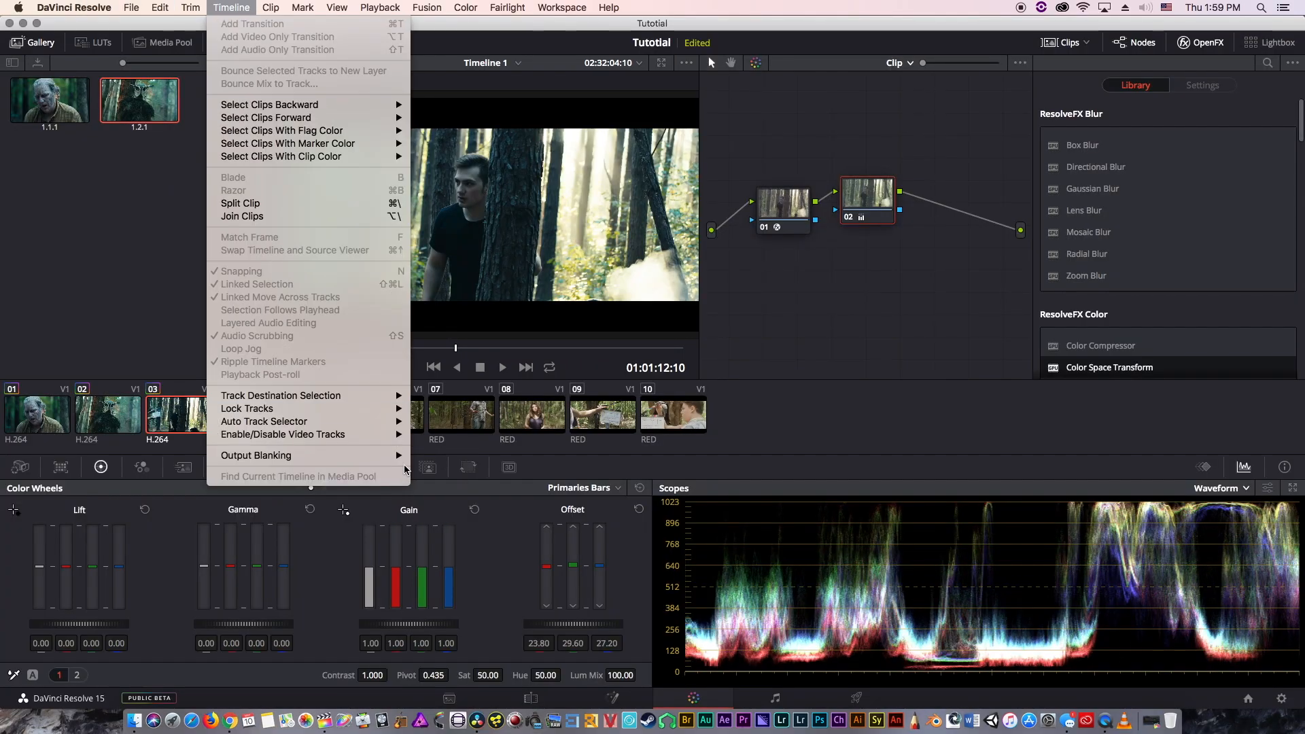
pyautogui.moveTo(406, 456)
pyautogui.click(428, 551)
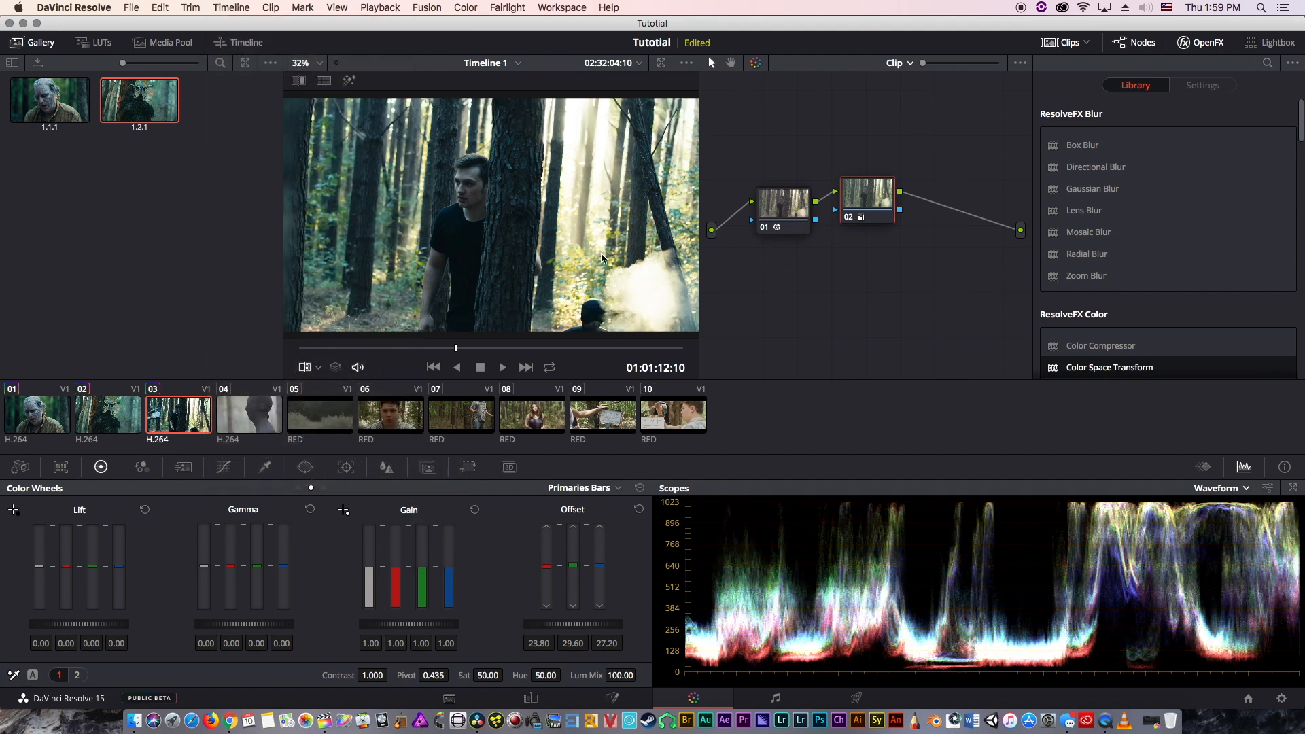
# - Copy clip 03's grade to clip 04 and lower the second node's Offset to red 15.80, green 21.60 and blue 19.20
pyautogui.click(258, 431)
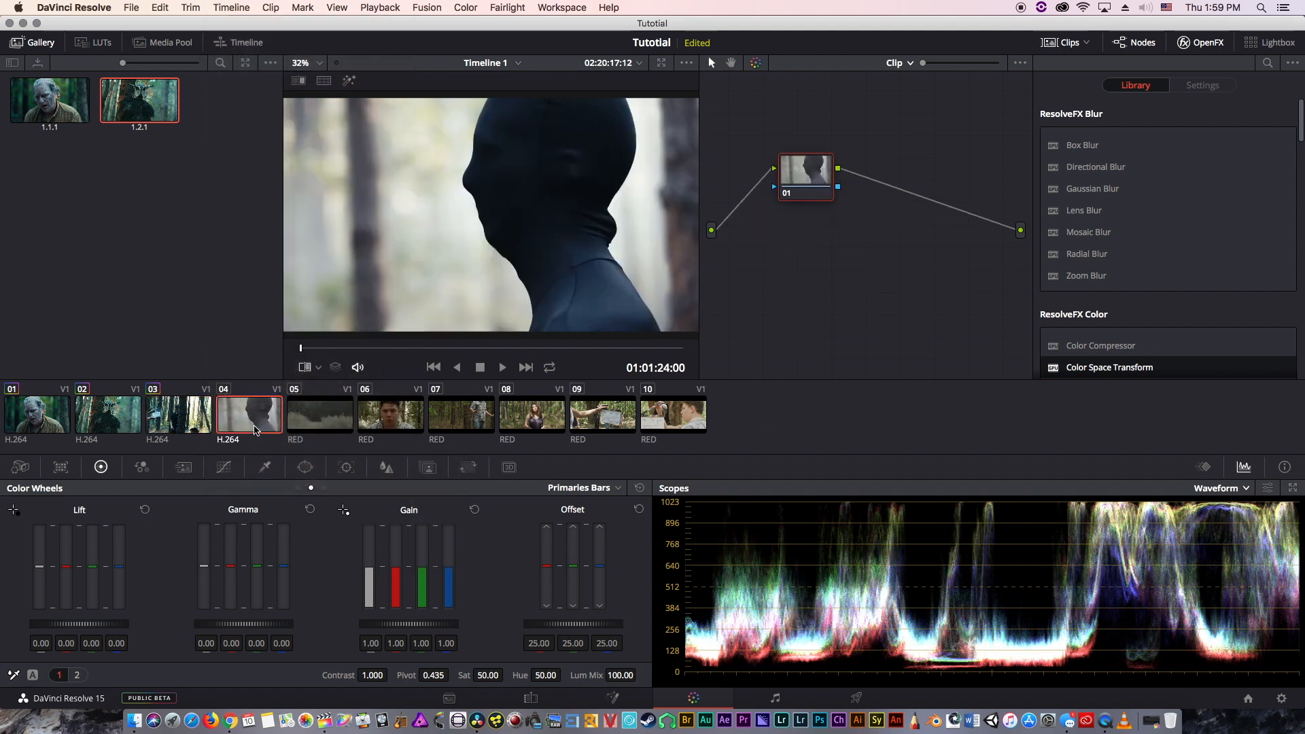
pyautogui.press('=')
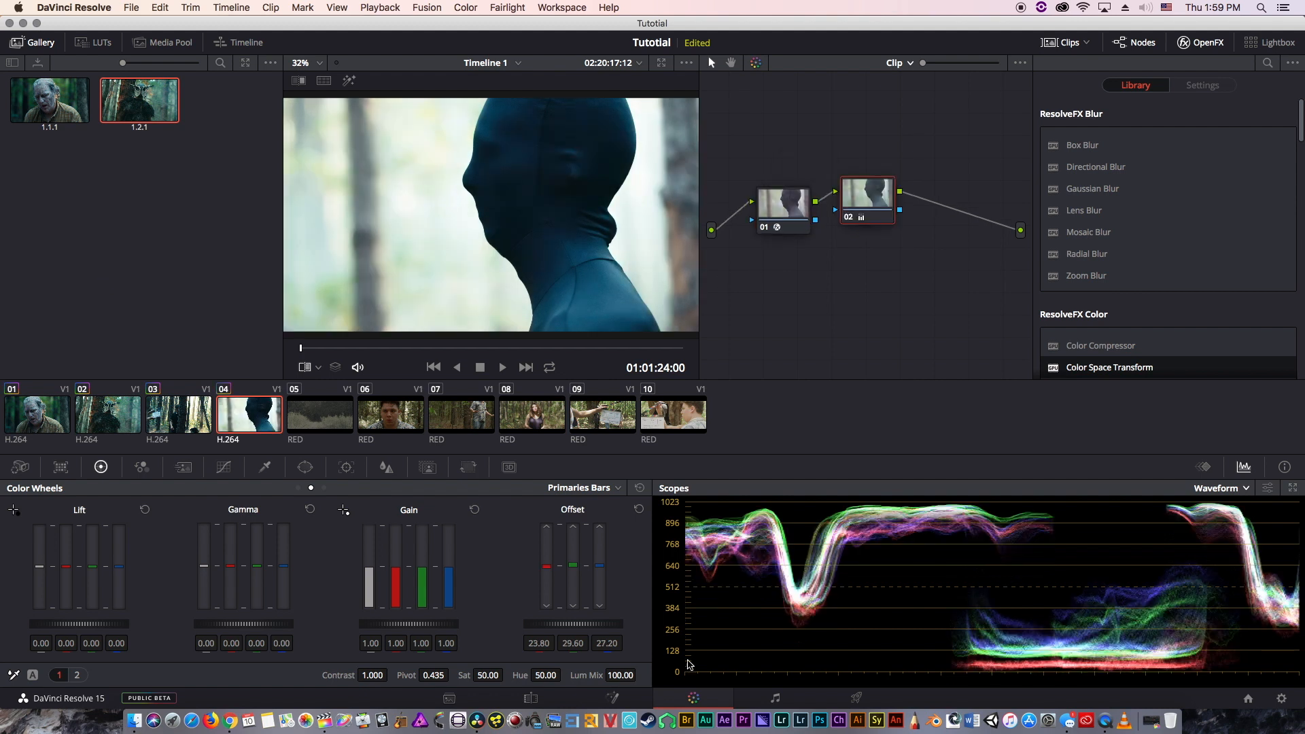
pyautogui.moveTo(621, 629); pyautogui.dragTo(621, 629)
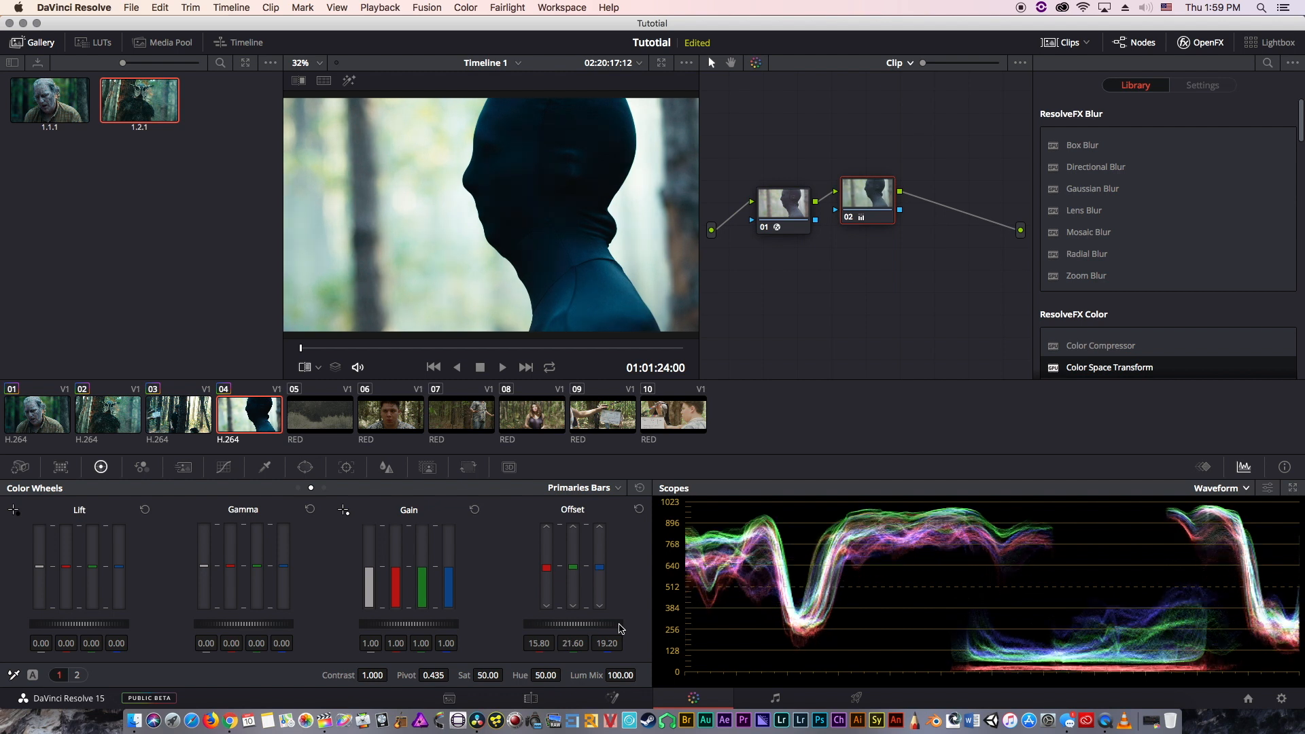
# - With clip 02's still wiped over clip 04 at 01:01:54:09, set Offset to red 11.00, green 22.20 and blue 20.60, then hide the wipe
pyautogui.click(299, 79)
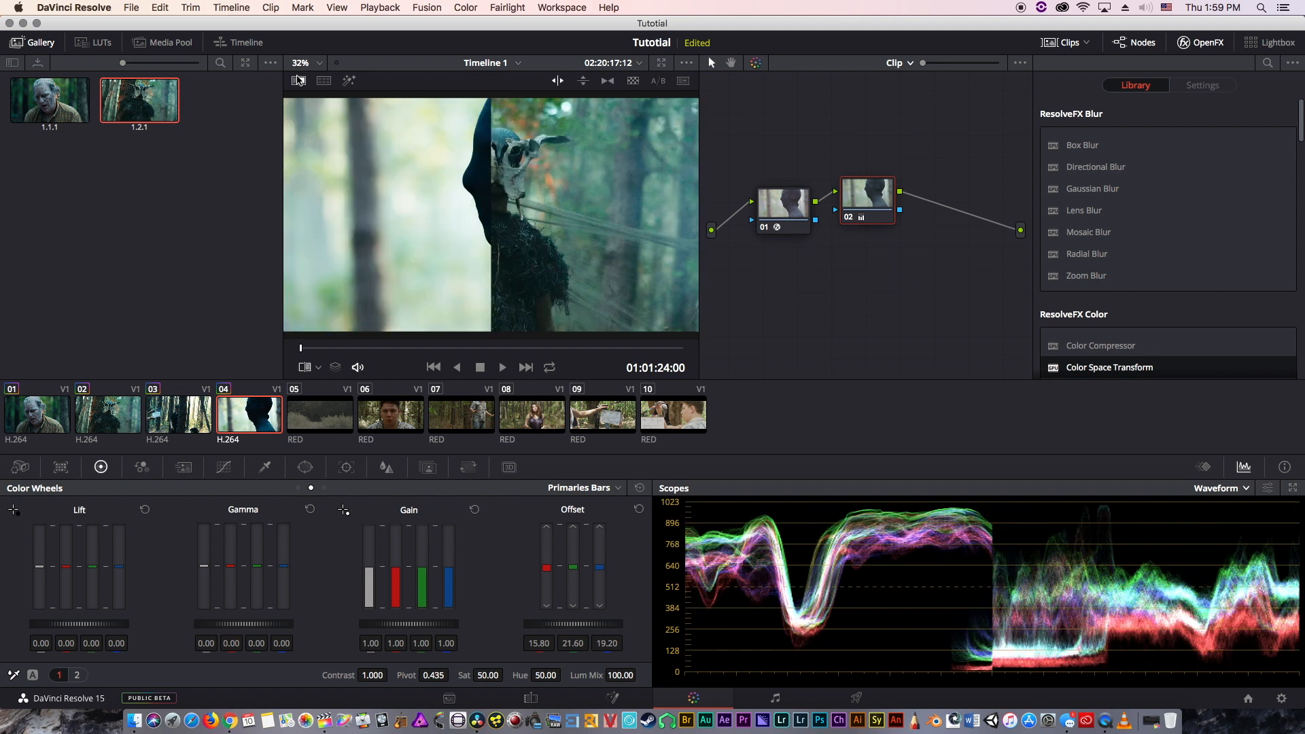
pyautogui.click(529, 350)
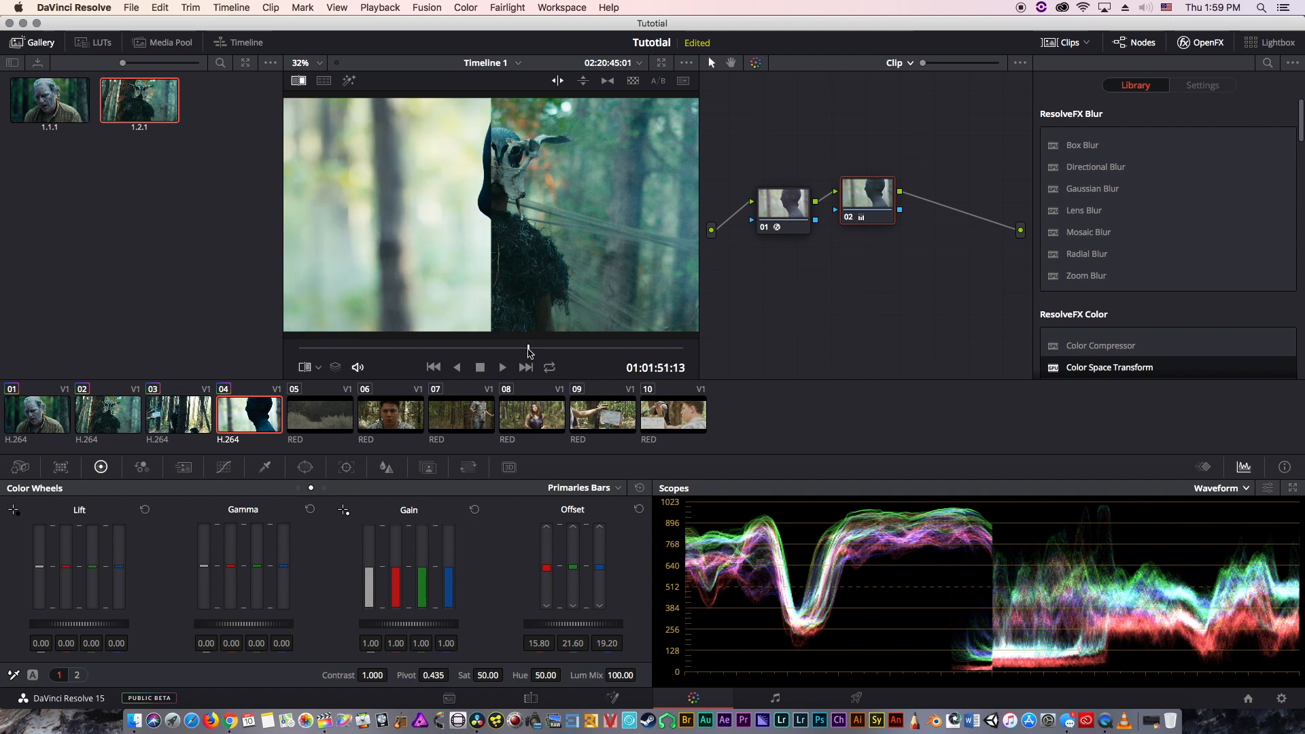
pyautogui.click(553, 351)
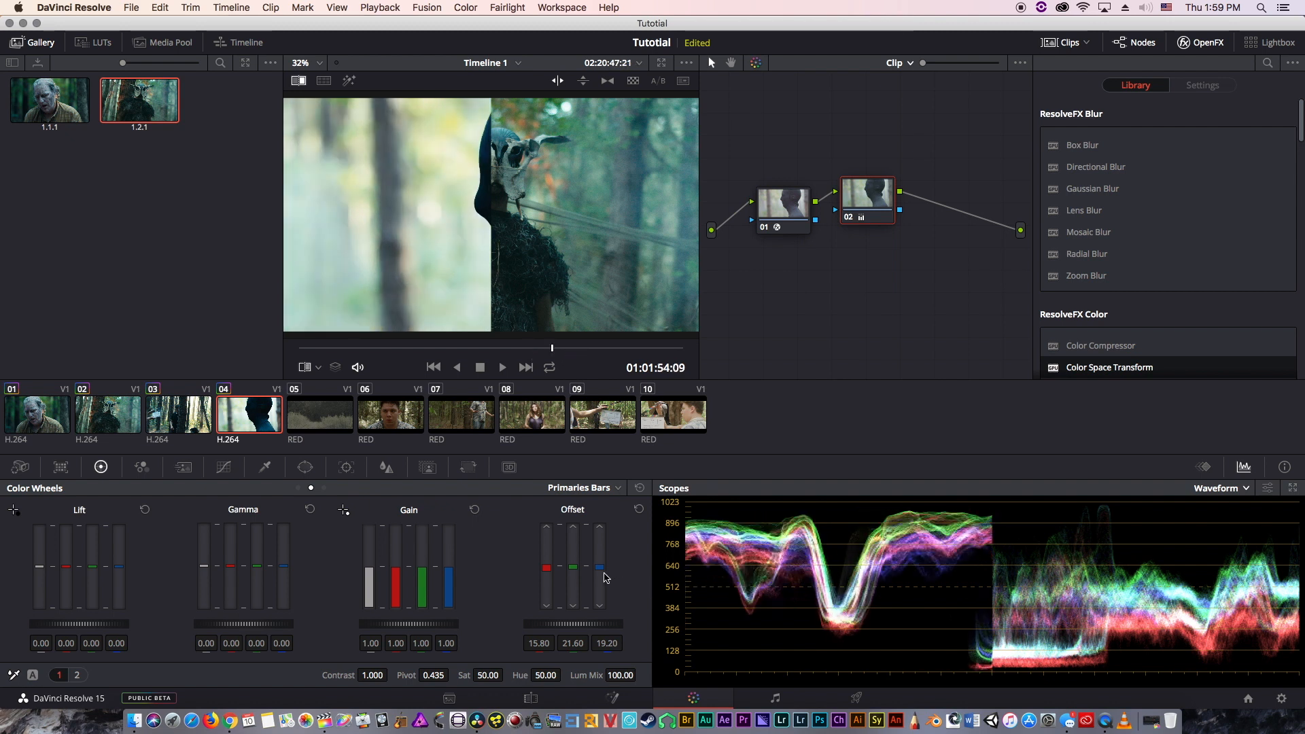
pyautogui.scroll(10, 605, 573)
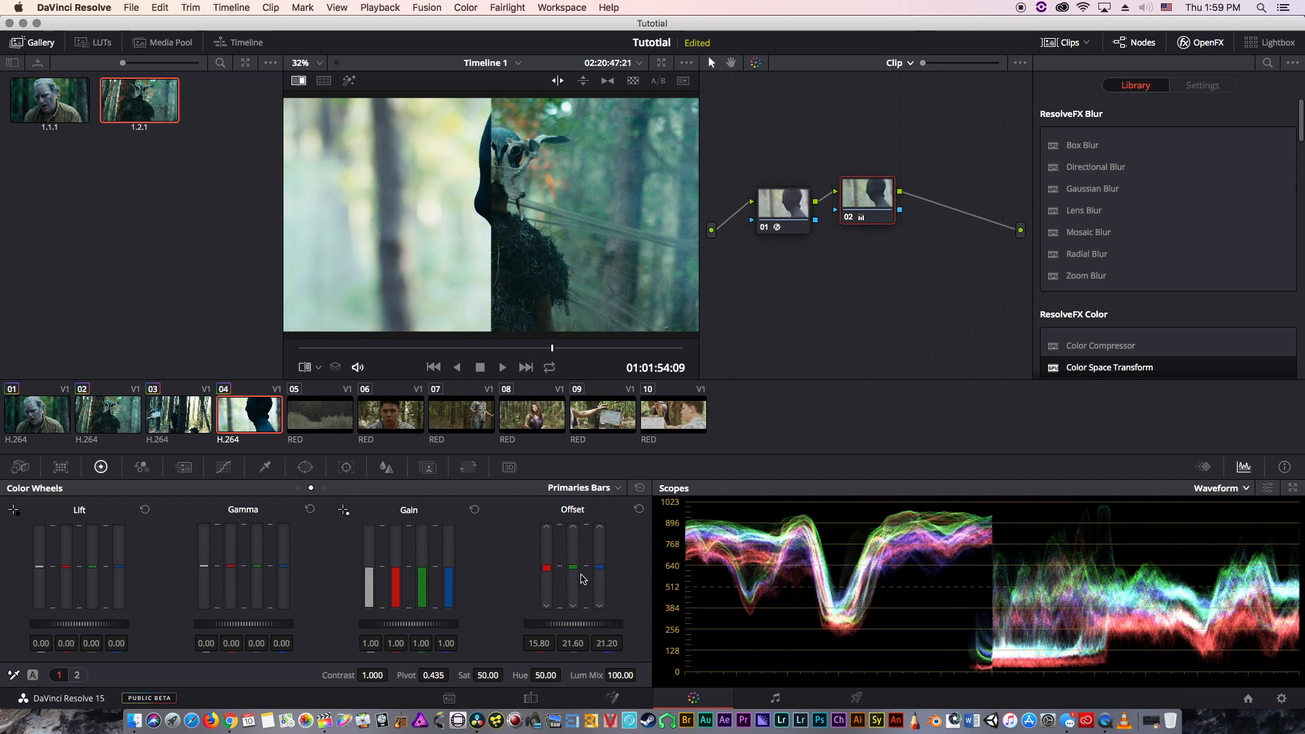
pyautogui.scroll(-20, 544, 578)
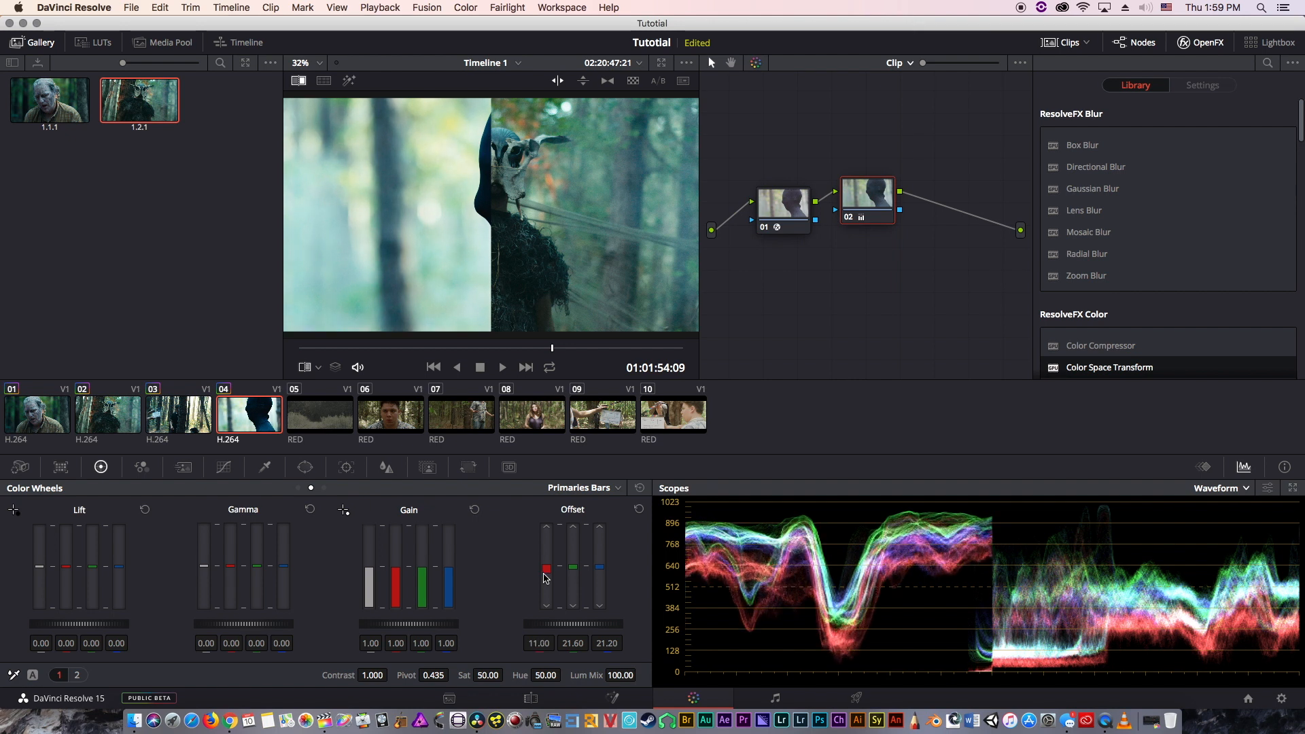
pyautogui.scroll(3, 571, 583)
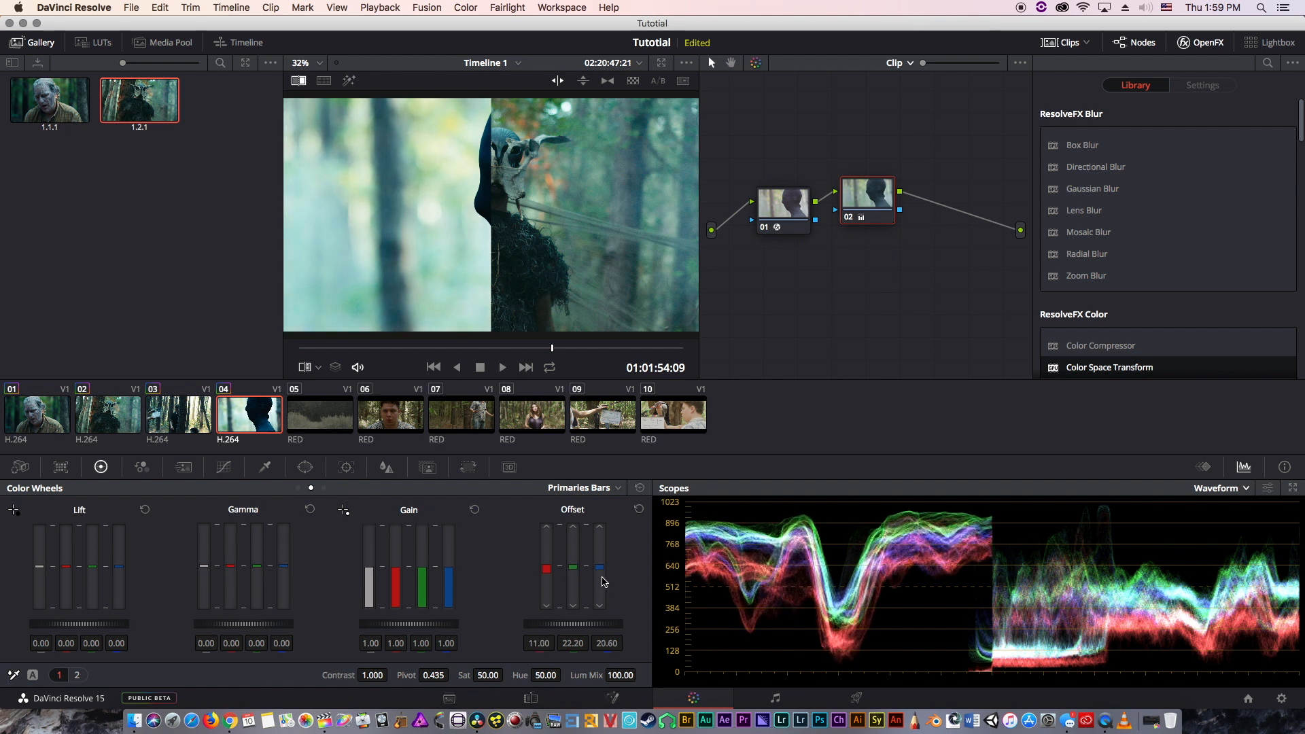
pyautogui.click(289, 81)
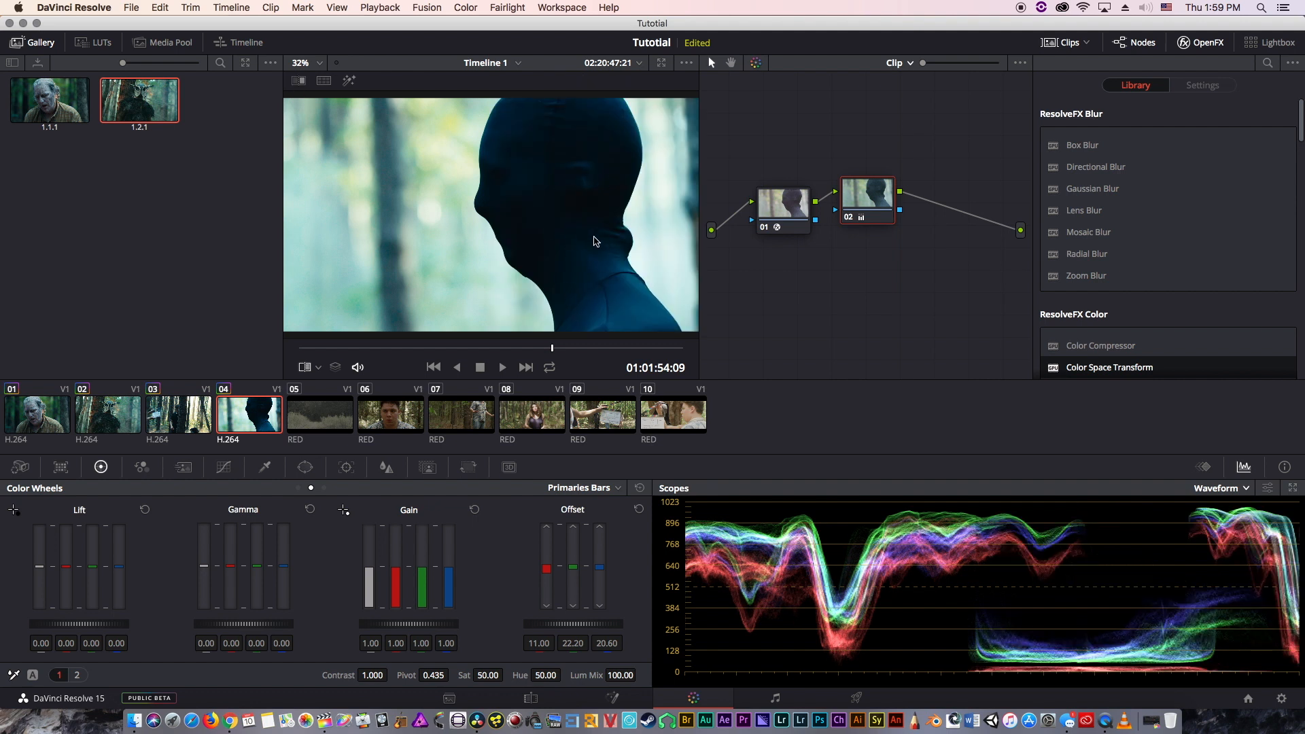
# - Add a third serial node to clip 04 and place a polygon window over the masked figure's head at Pan 53.91, Tilt 54.18
pyautogui.hotkey('alt', 's')
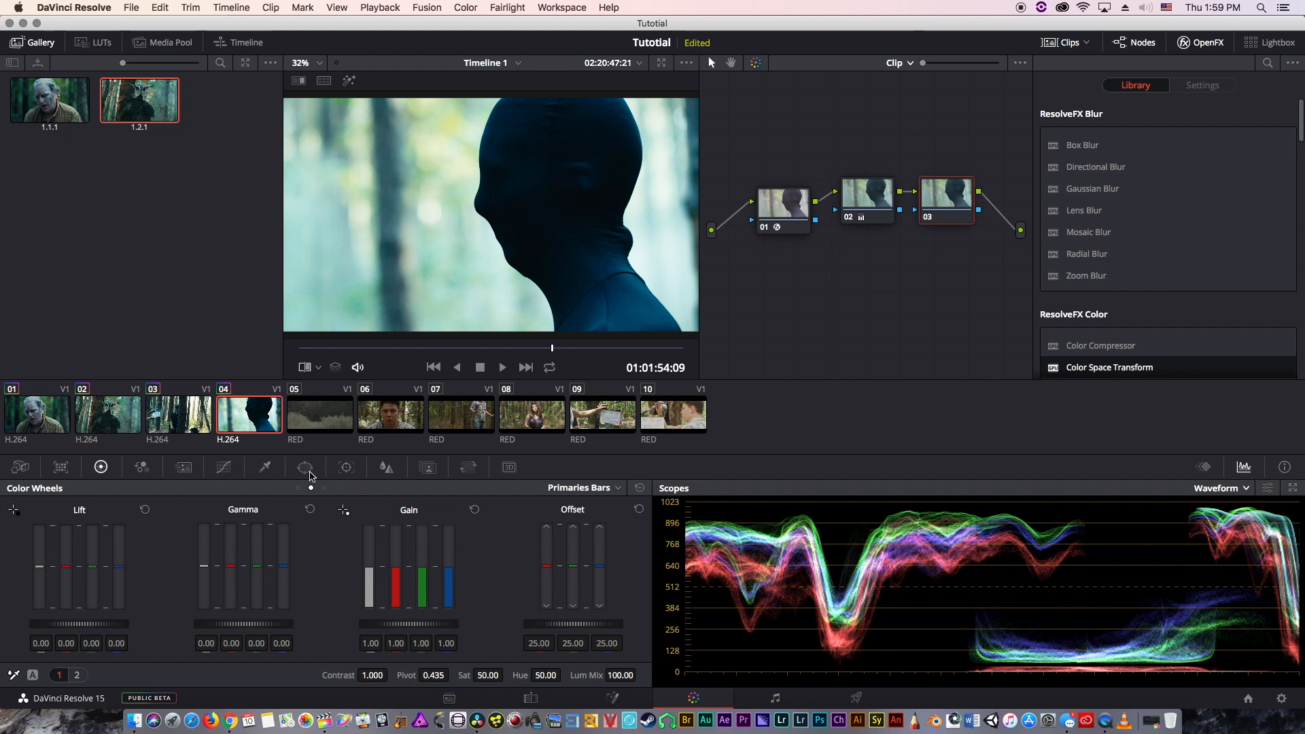
pyautogui.click(305, 467)
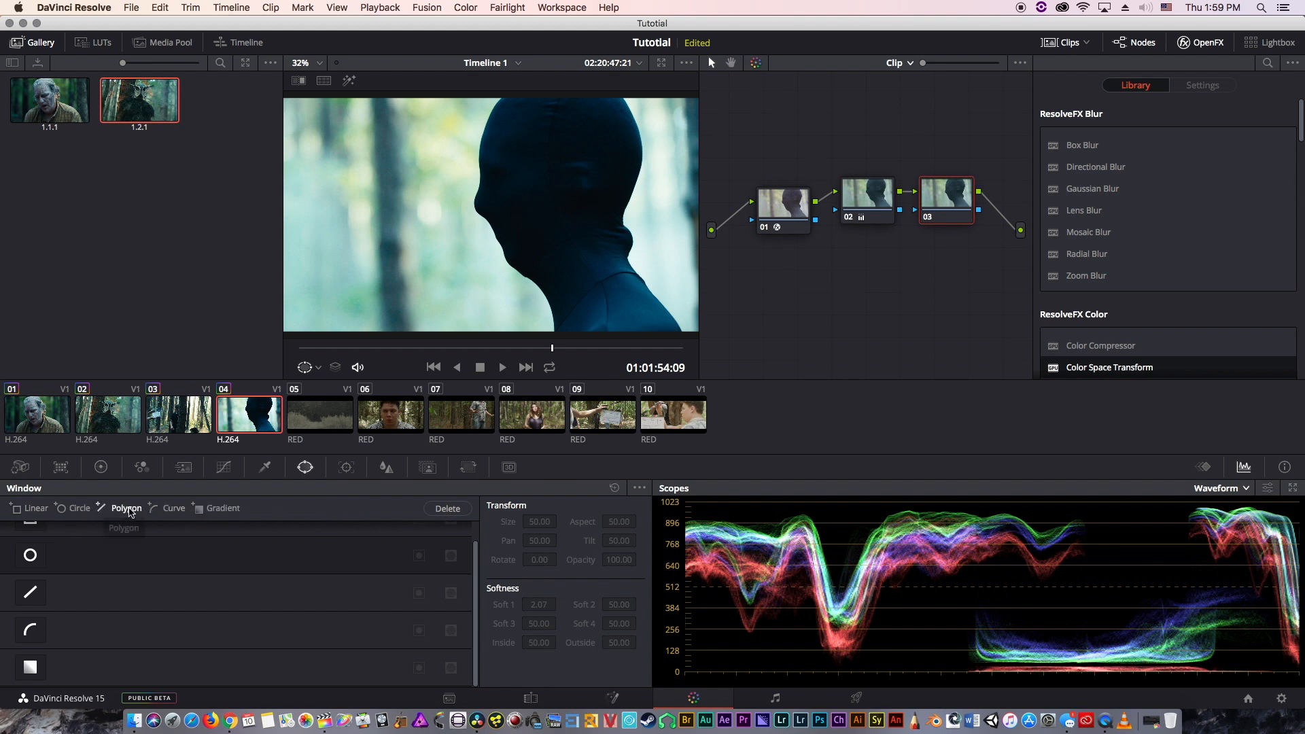
pyautogui.click(123, 509)
pyautogui.moveTo(484, 235); pyautogui.dragTo(552, 162)
# - Fit the polygon window's points around the forehead, crown and back of the figure's head
pyautogui.moveTo(456, 126); pyautogui.dragTo(490, 161)
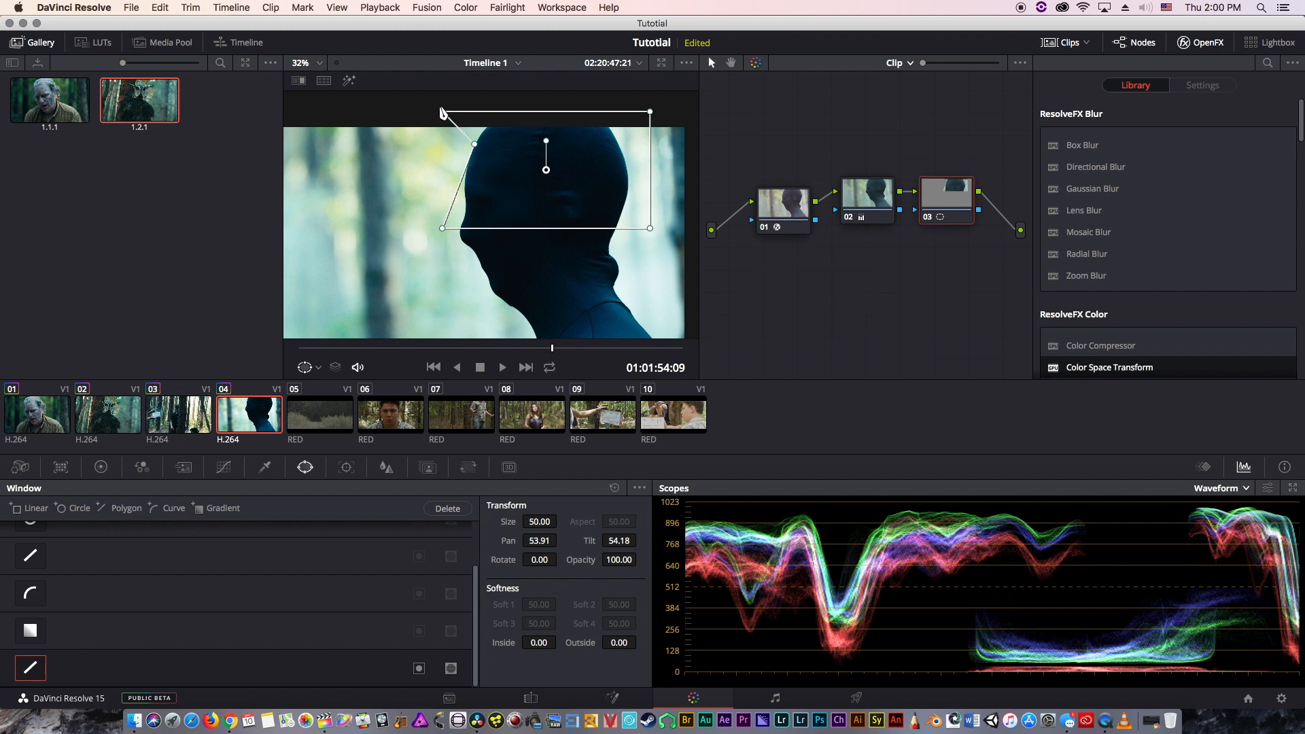
pyautogui.moveTo(444, 113); pyautogui.dragTo(492, 116)
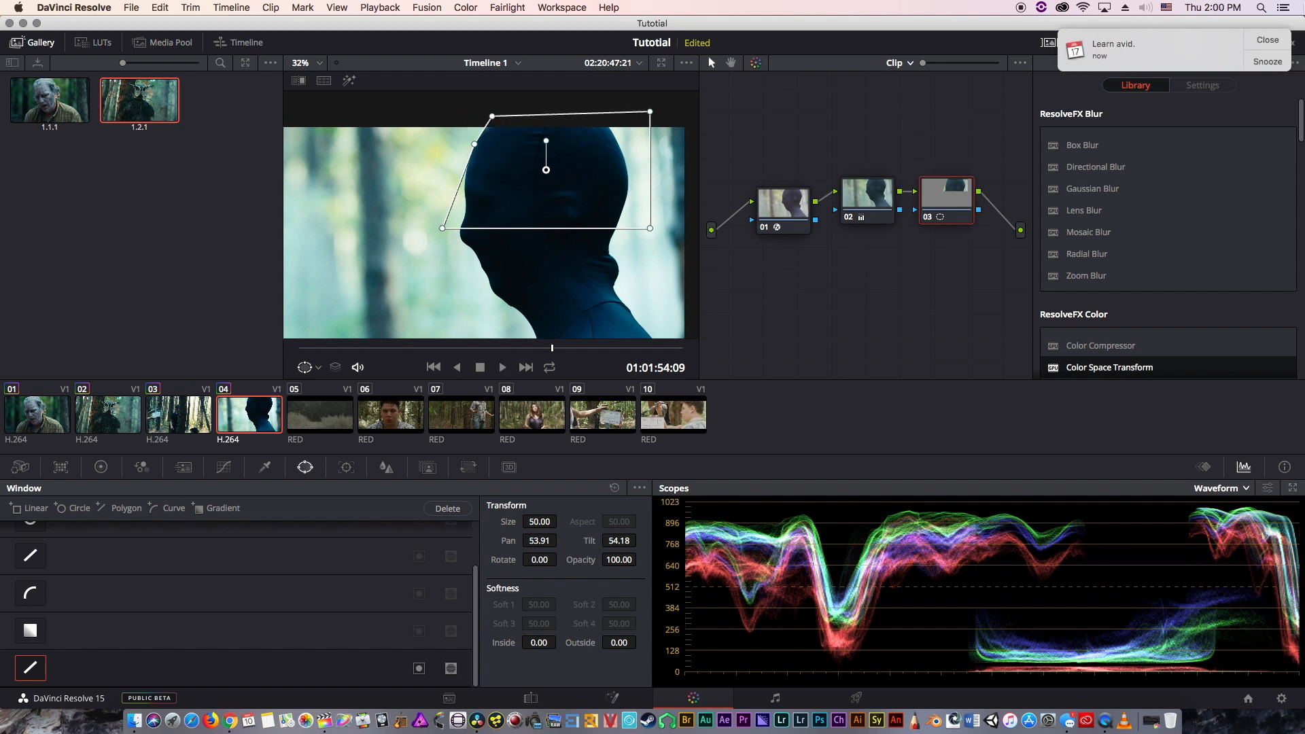
pyautogui.click(1275, 35)
pyautogui.moveTo(651, 114); pyautogui.dragTo(619, 142)
pyautogui.moveTo(637, 192); pyautogui.dragTo(612, 243)
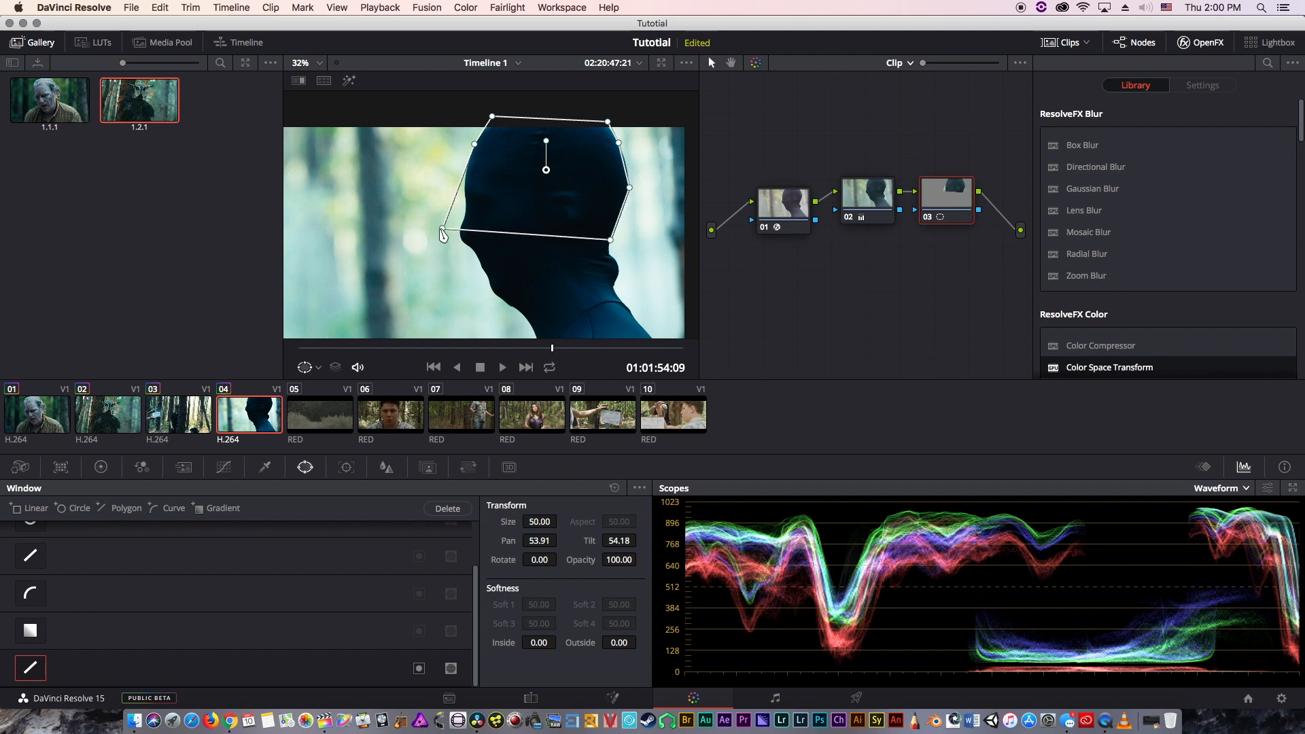
# - Extend the polygon window below the frame and shape its edge along the nape, back and shoulder
pyautogui.moveTo(443, 234); pyautogui.dragTo(551, 361)
pyautogui.scroll(-2, 551, 361)
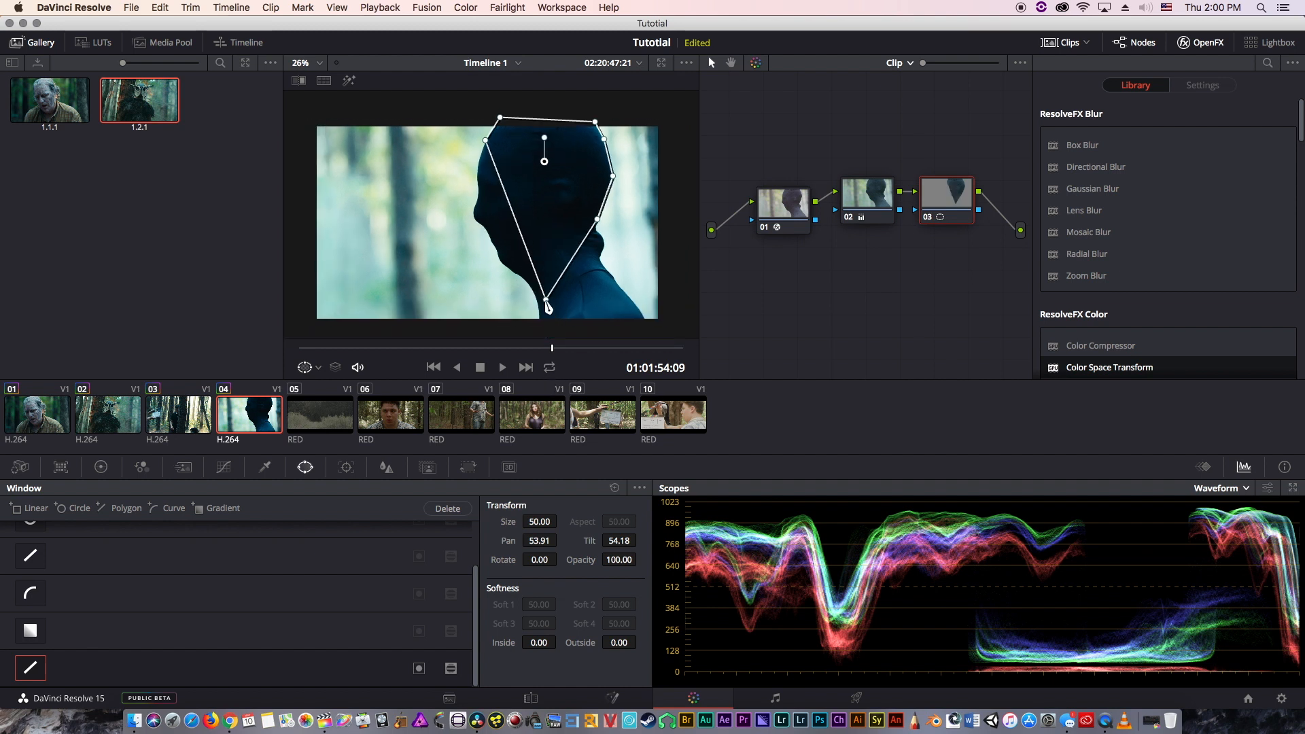
pyautogui.moveTo(546, 300); pyautogui.dragTo(541, 330)
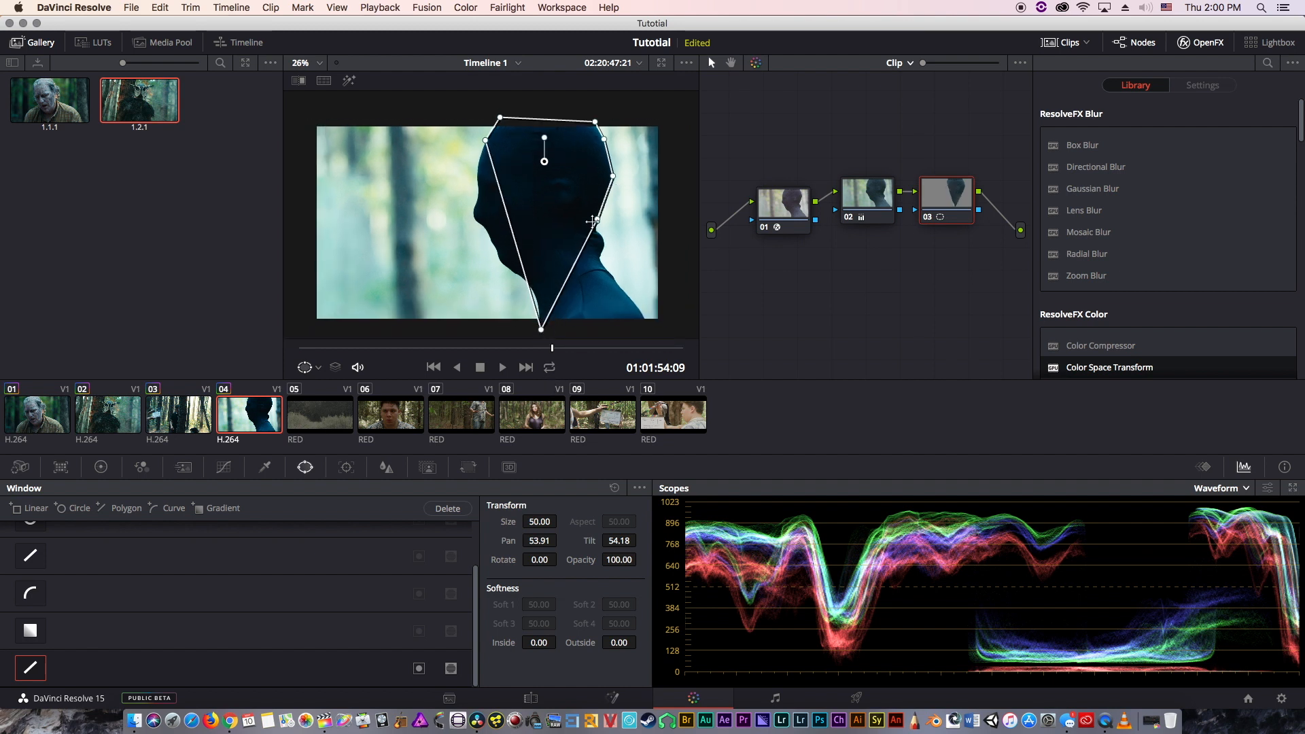
pyautogui.moveTo(592, 222); pyautogui.dragTo(658, 334)
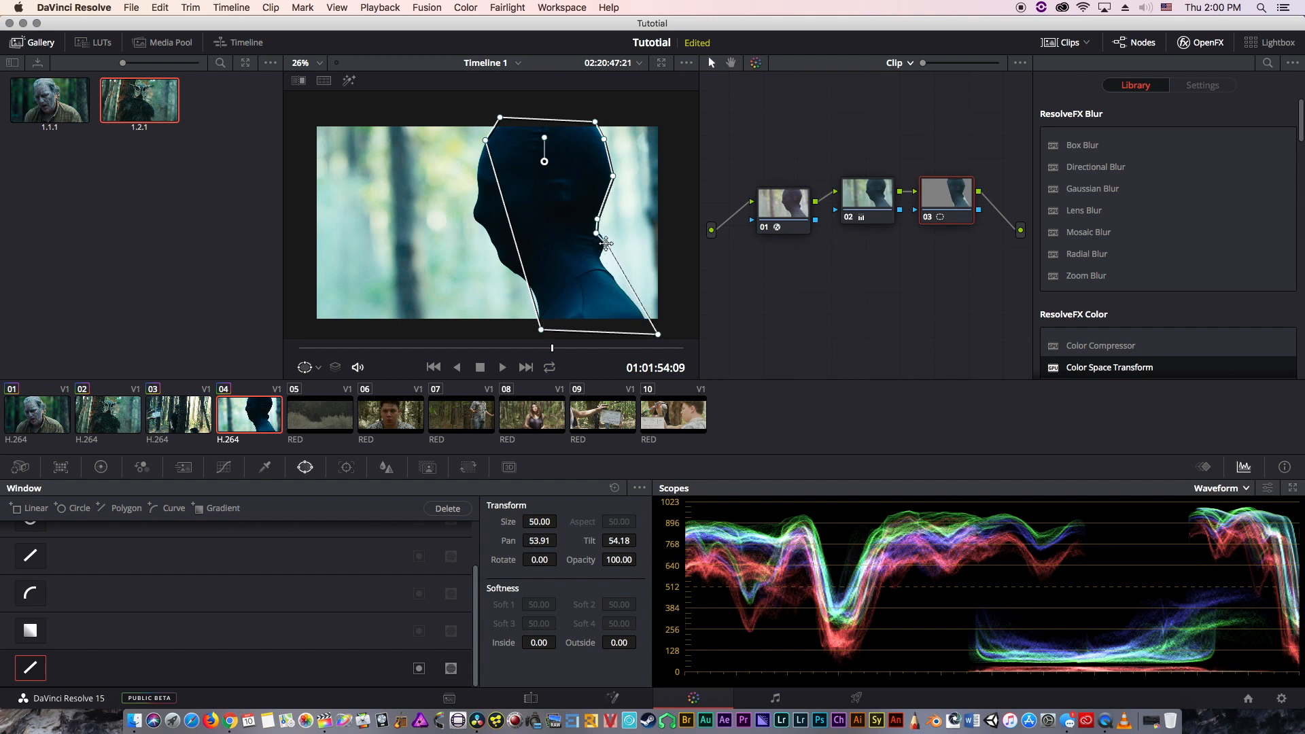
pyautogui.moveTo(614, 257); pyautogui.dragTo(598, 257)
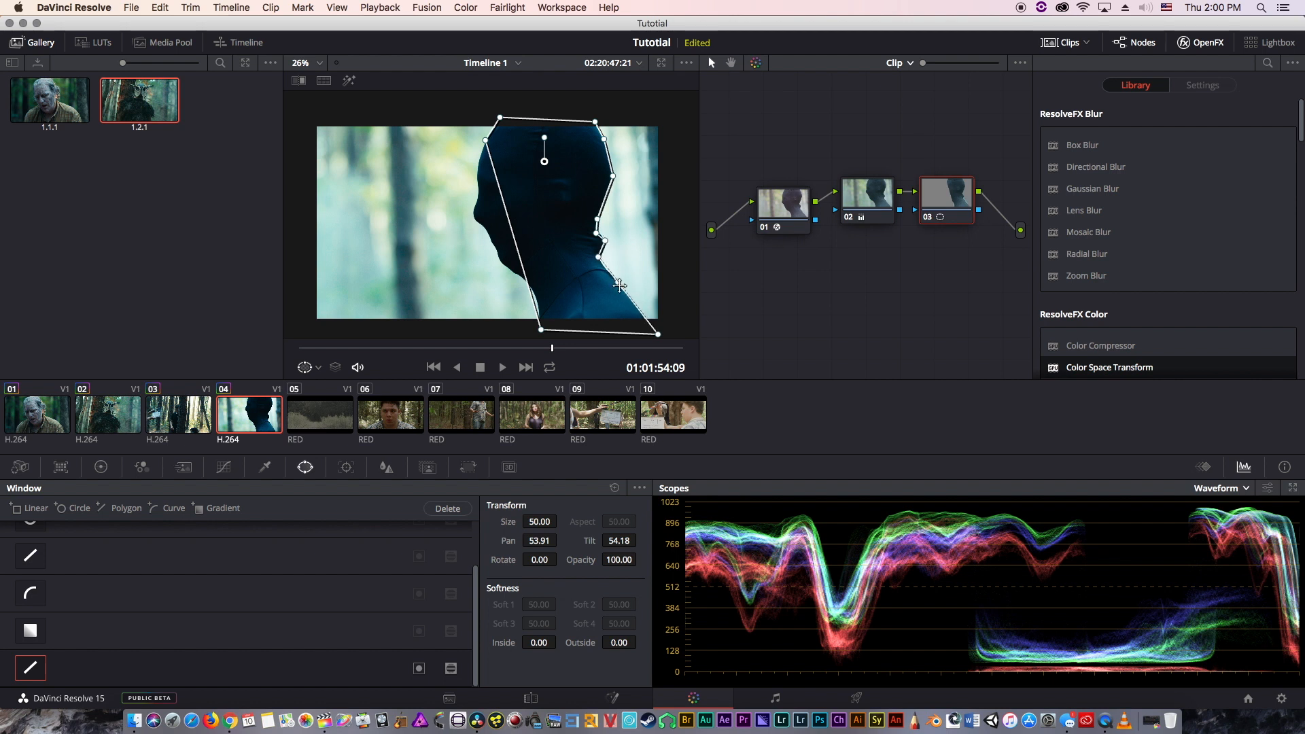
pyautogui.click(641, 311)
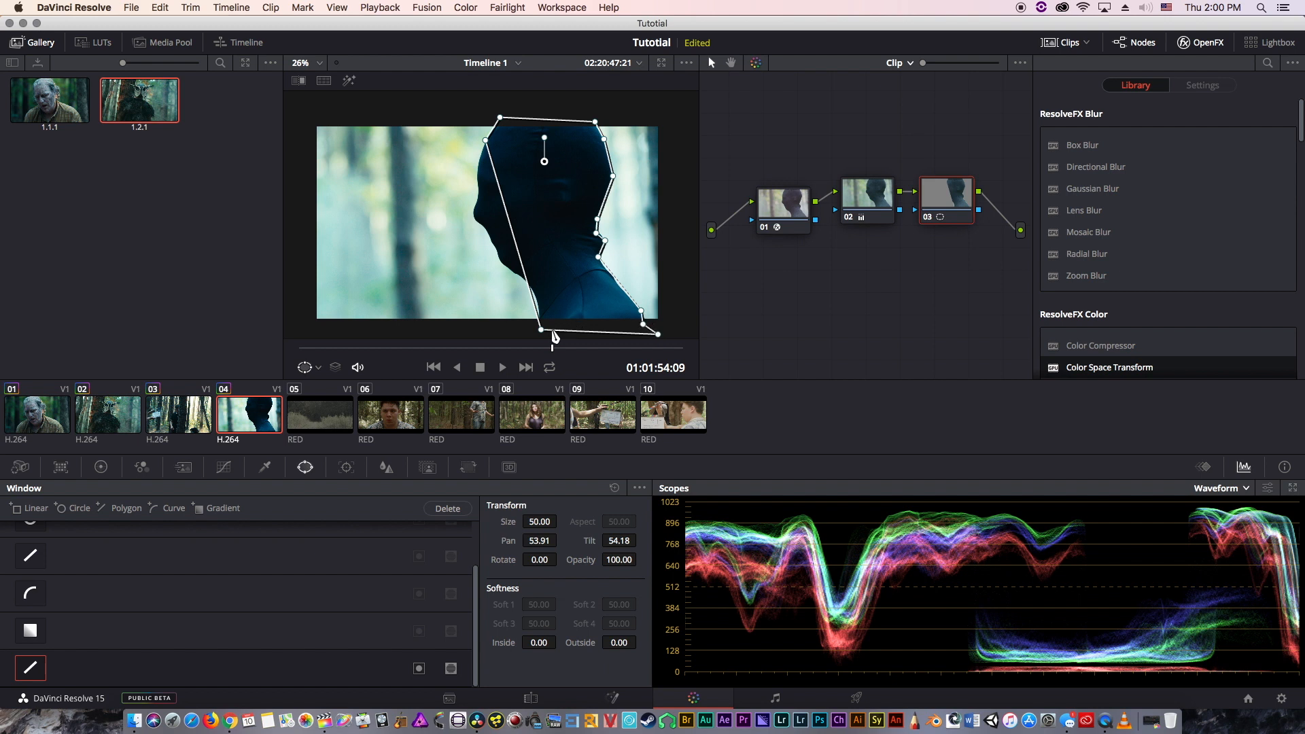
pyautogui.moveTo(544, 331); pyautogui.dragTo(539, 340)
# - Add polygon points to trace the figure's face, chin, throat and front of the chest
pyautogui.moveTo(494, 168); pyautogui.dragTo(481, 195)
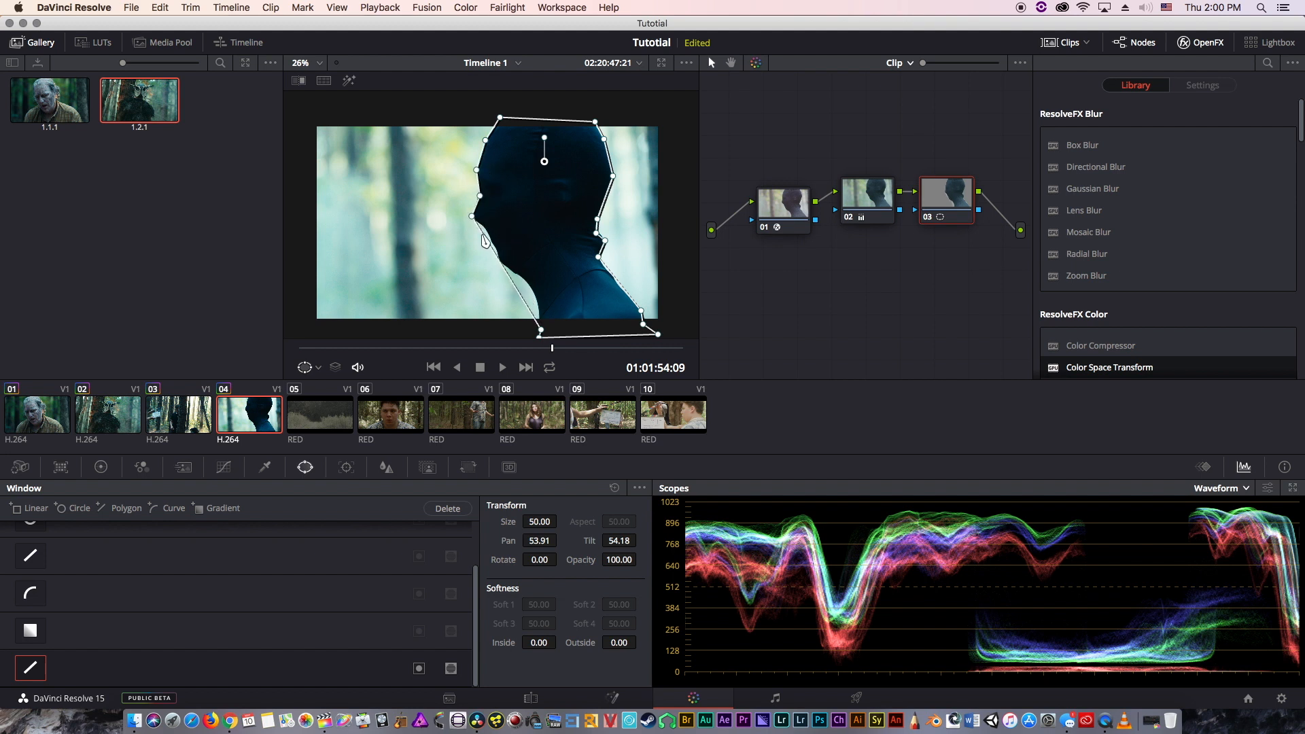
pyautogui.click(489, 238)
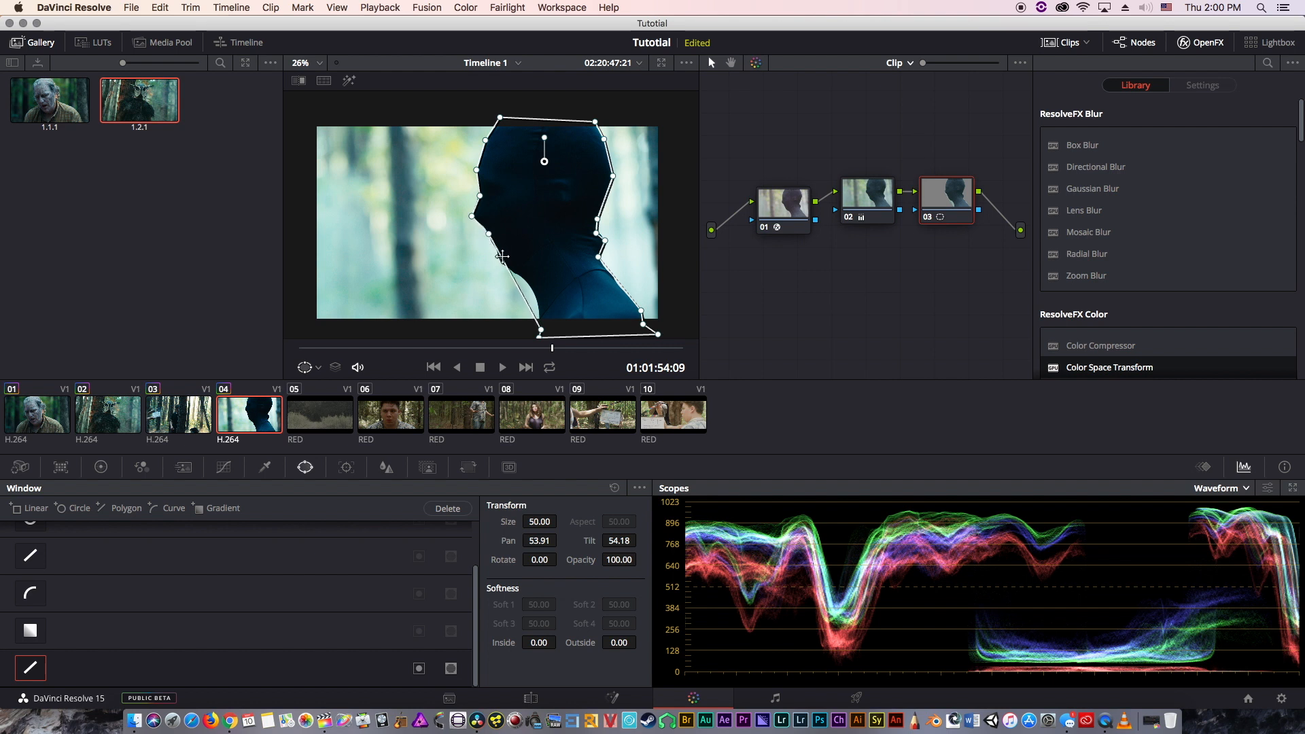
pyautogui.click(501, 261)
pyautogui.click(524, 278)
pyautogui.click(537, 297)
# - Set the polygon window's inside and outside softness to 3.00 each
pyautogui.click(557, 642)
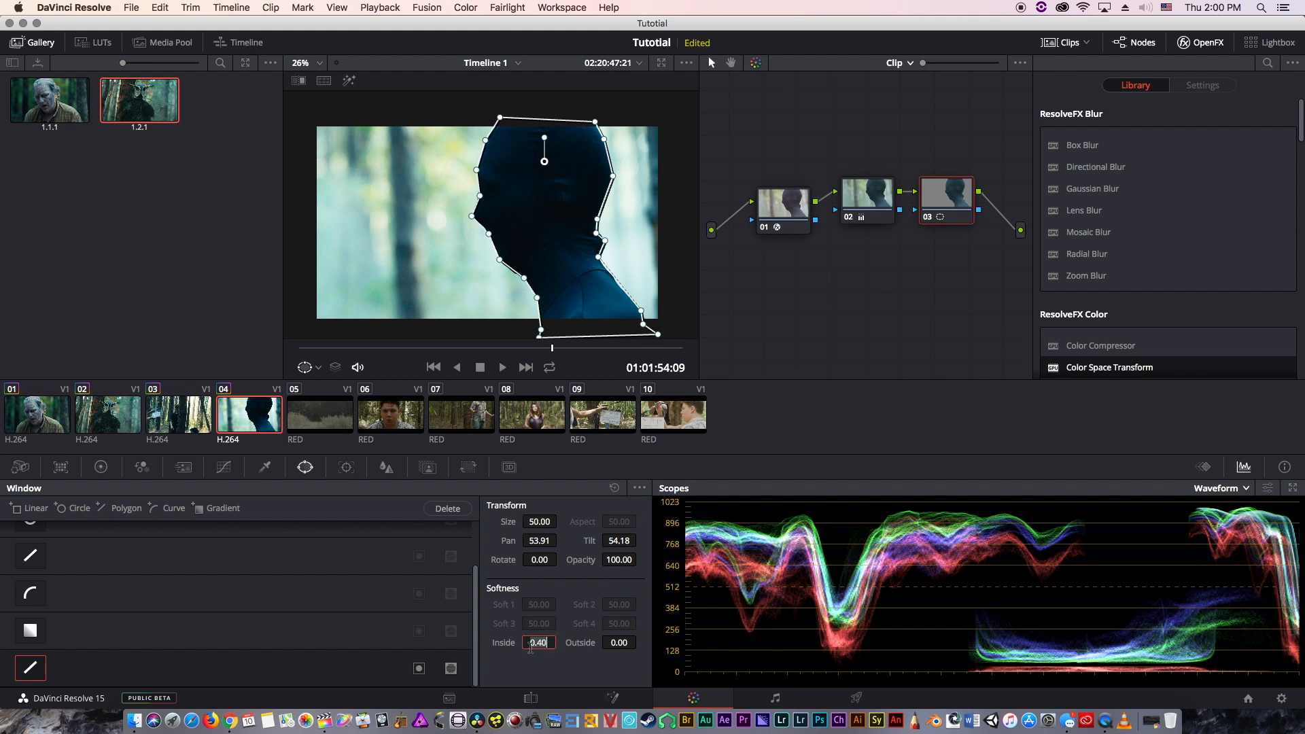
pyautogui.write('3.')
pyautogui.click(607, 645)
pyautogui.write('3')
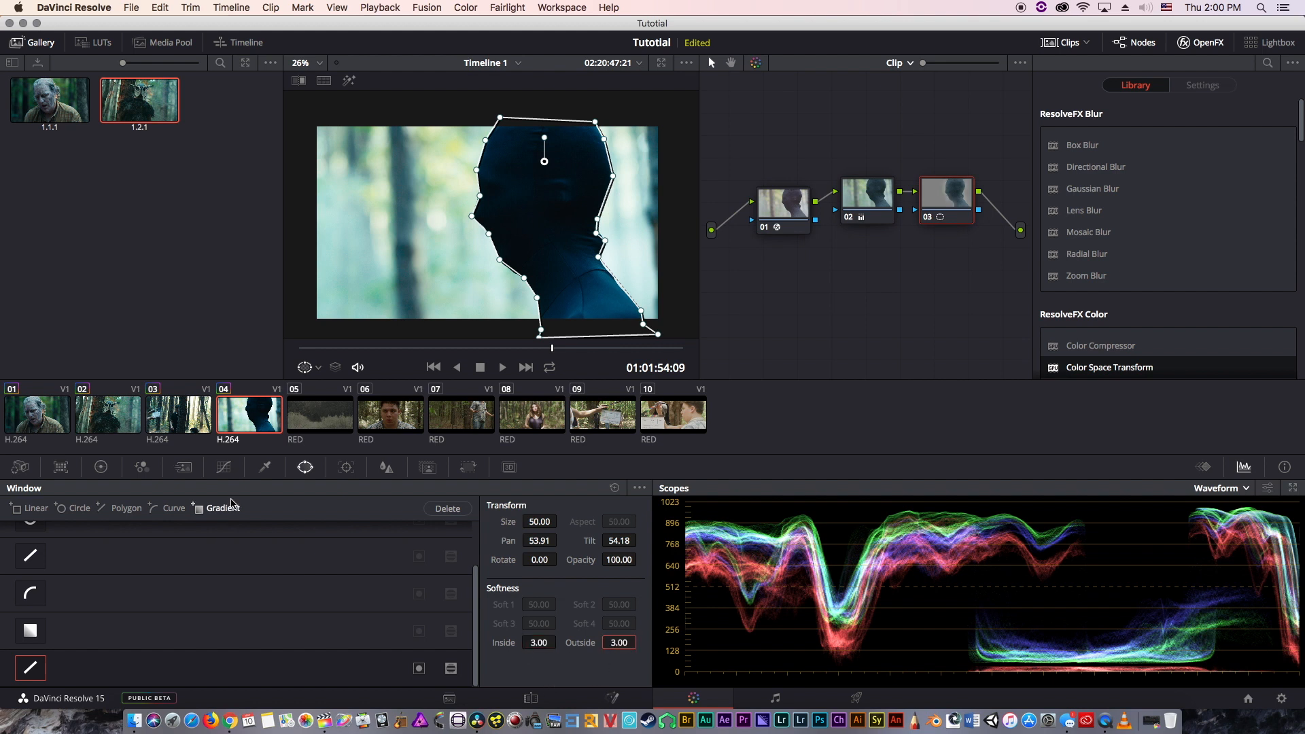
pyautogui.press('Return')
# - Lower node 03's Offset to -74.80 in all three channels to black out the figure, then select node 02
pyautogui.click(102, 468)
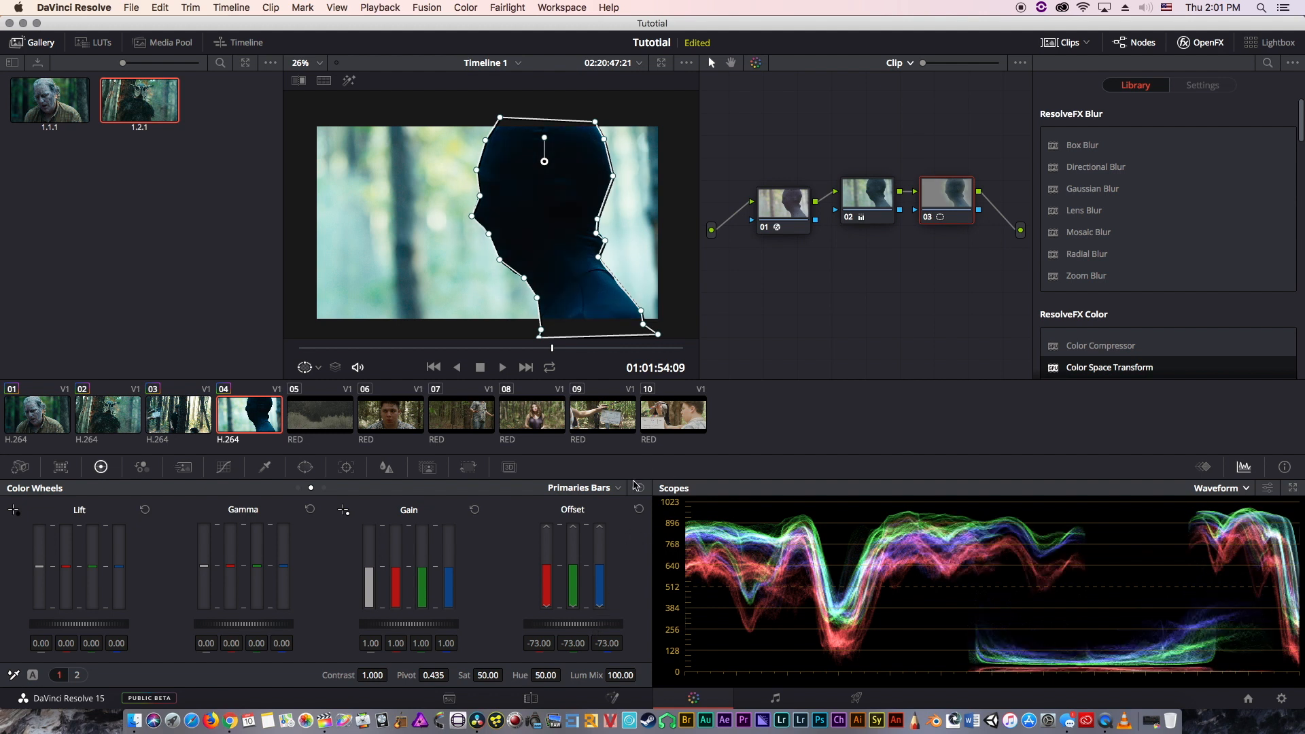
pyautogui.moveTo(601, 624); pyautogui.dragTo(558, 624)
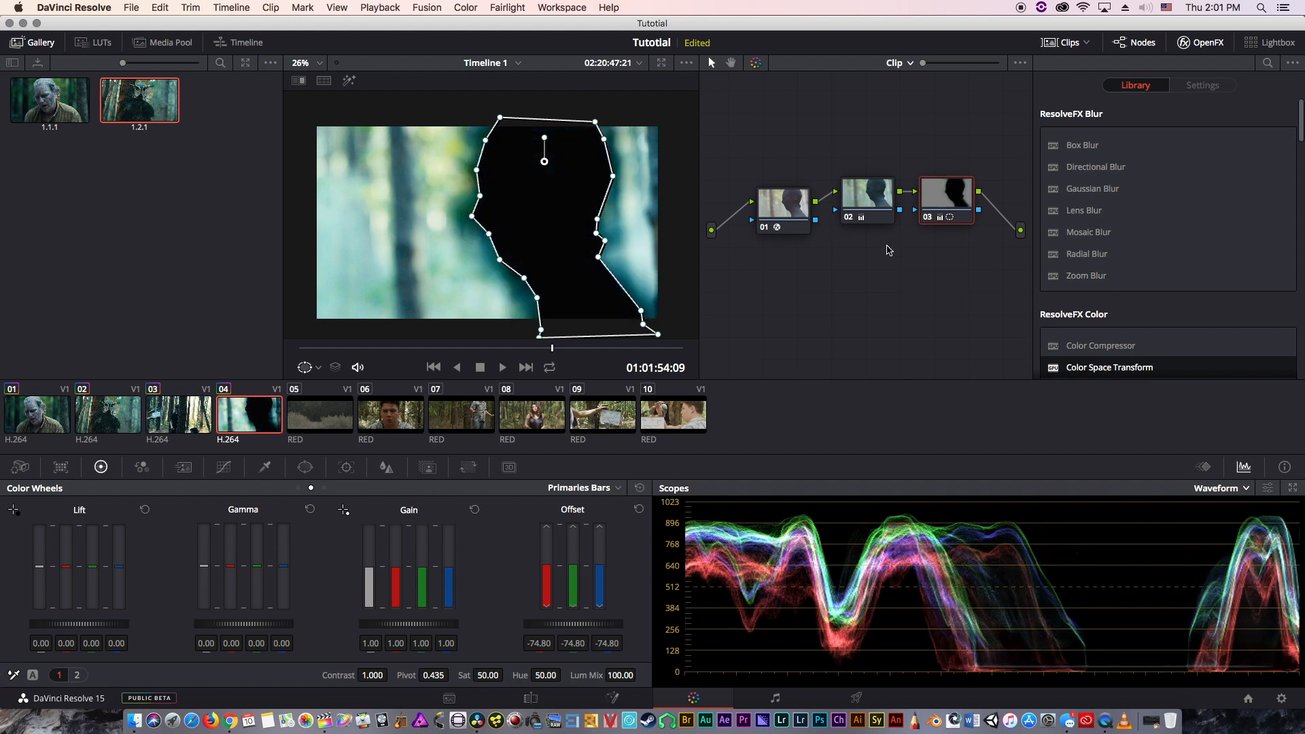
pyautogui.click(873, 207)
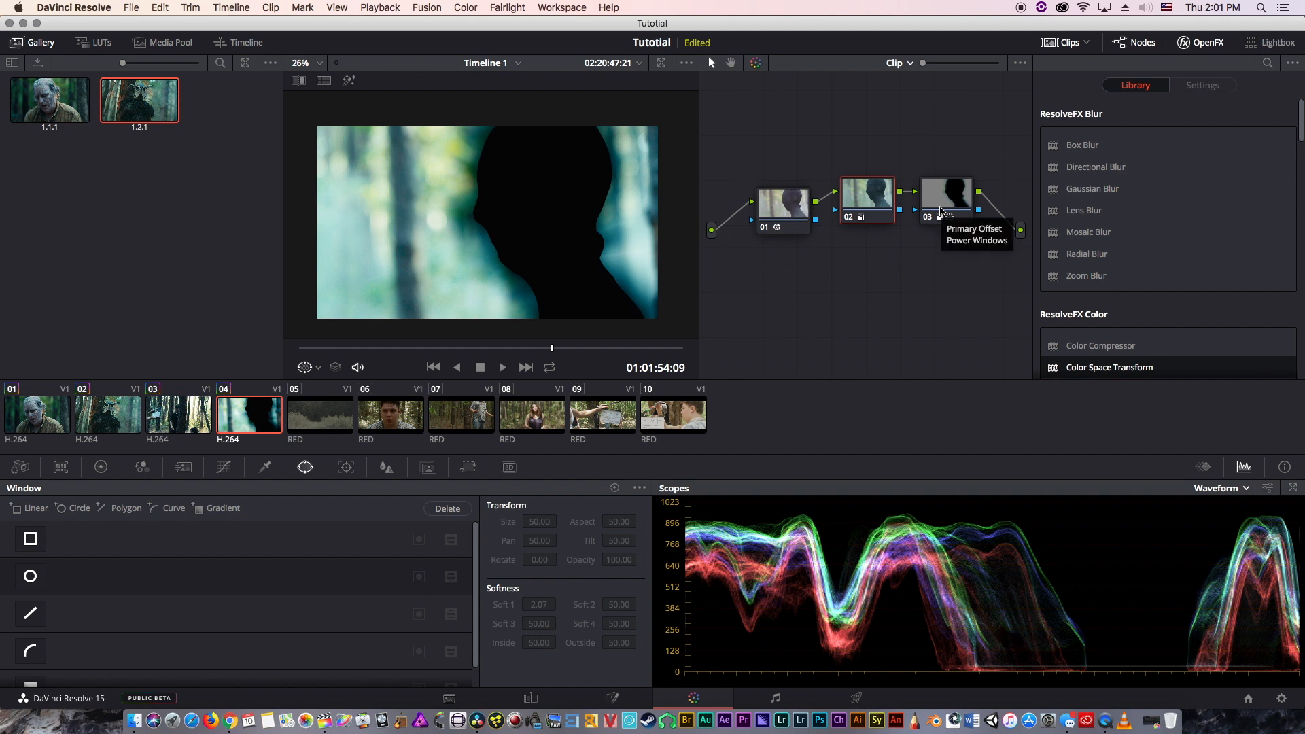
# - Track node 03's polygon window forward over the figure in clip 04, then pull the window's outline outward along the figure's back
pyautogui.click(941, 211)
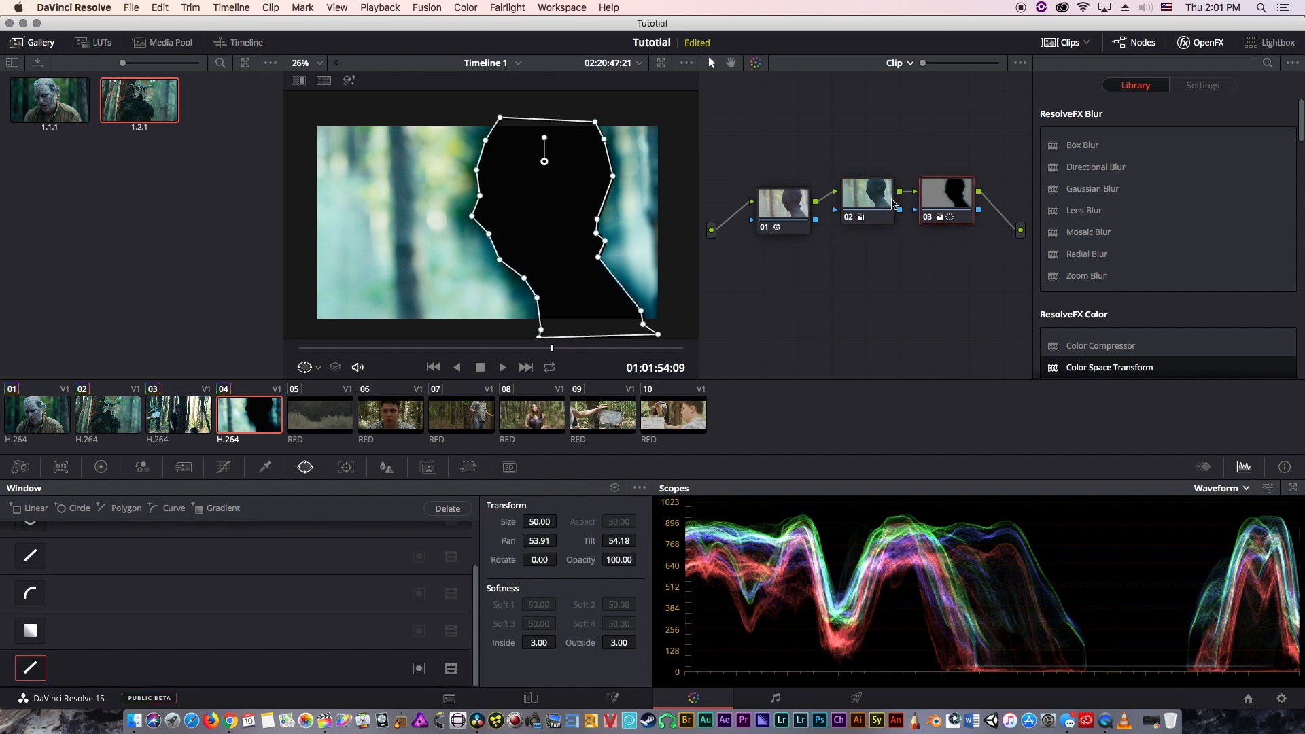
pyautogui.click(892, 203)
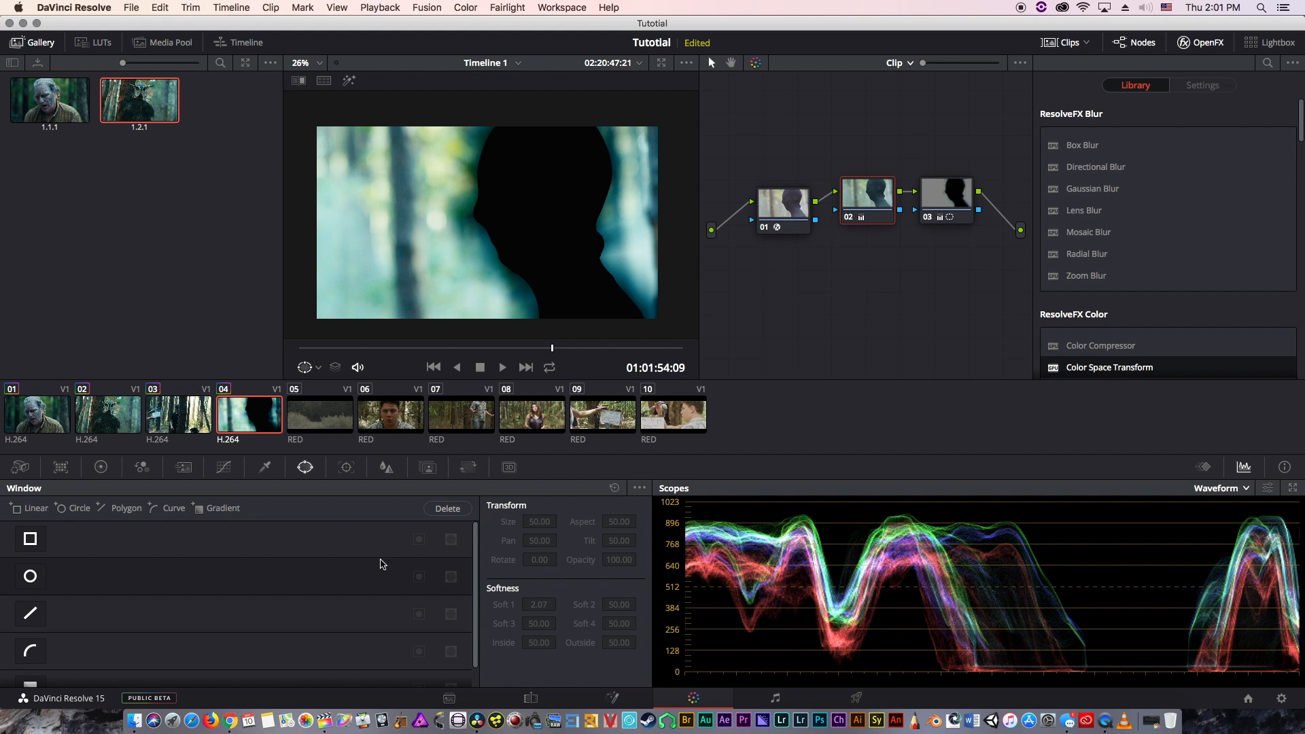
pyautogui.click(347, 467)
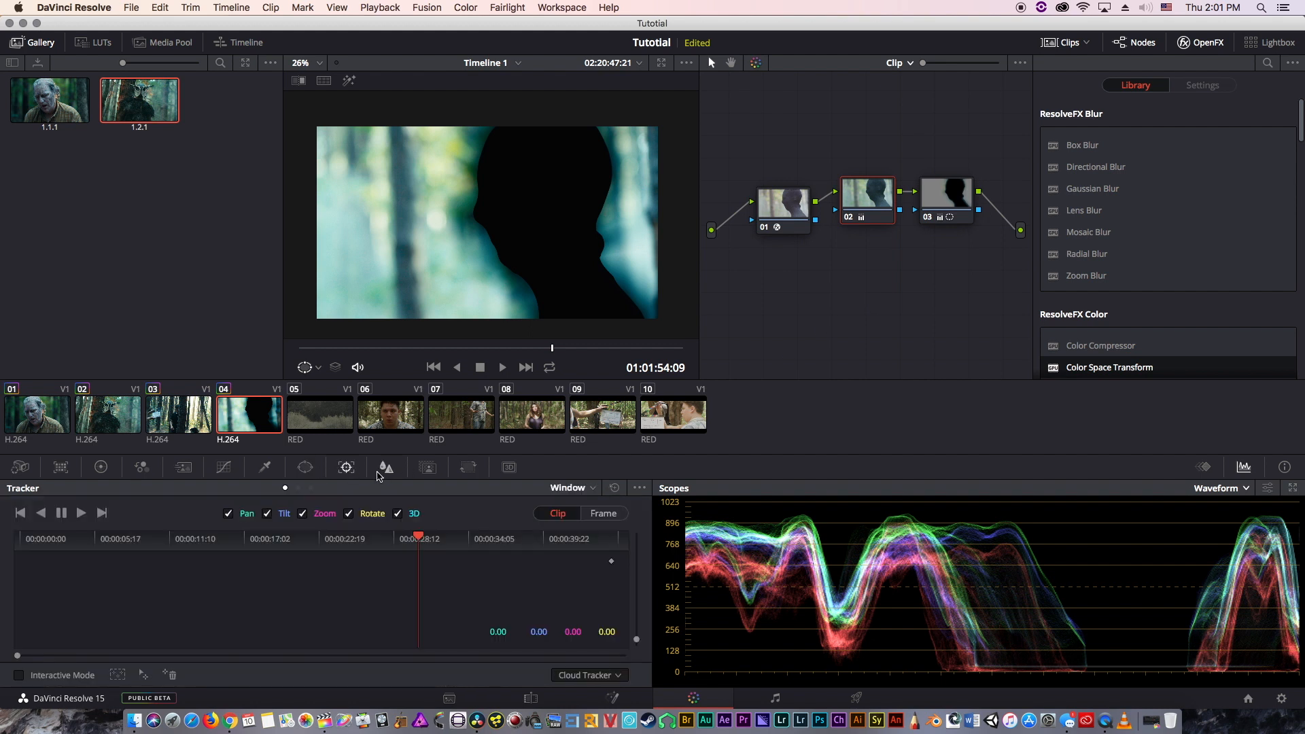
pyautogui.click(585, 489)
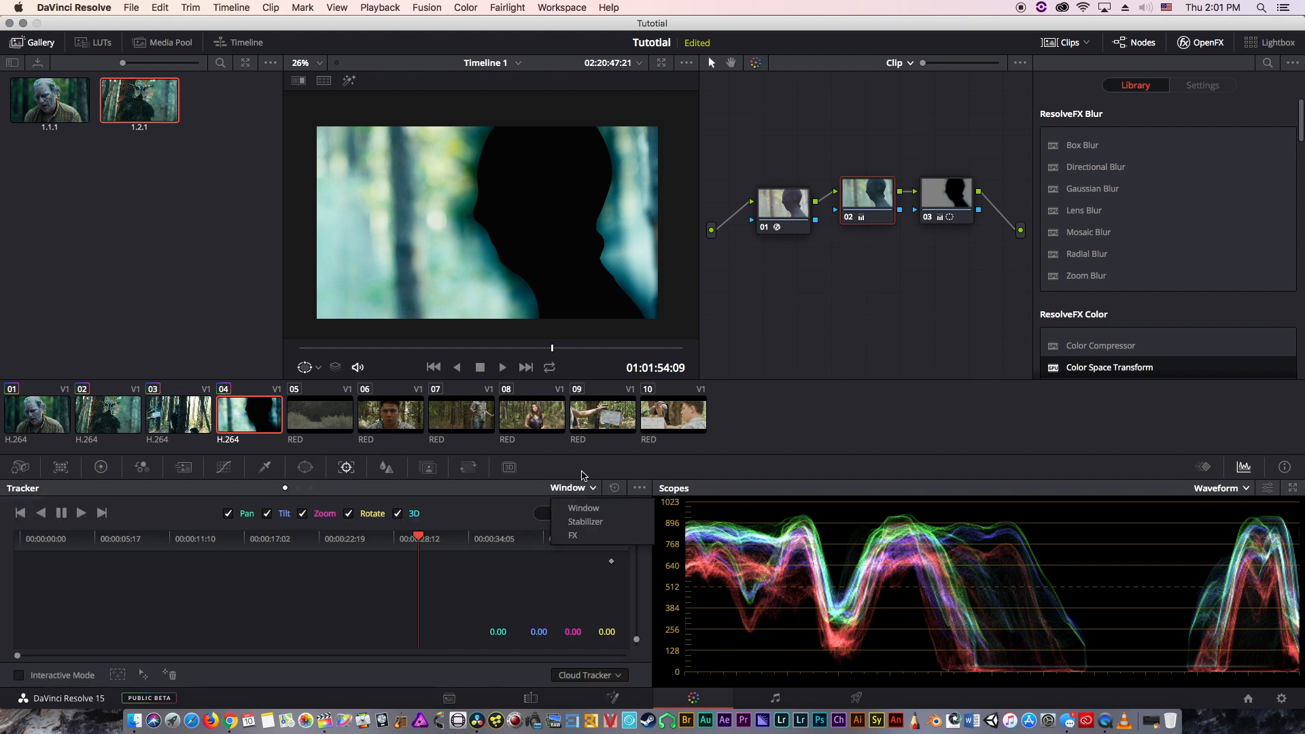
pyautogui.click(583, 508)
pyautogui.click(937, 214)
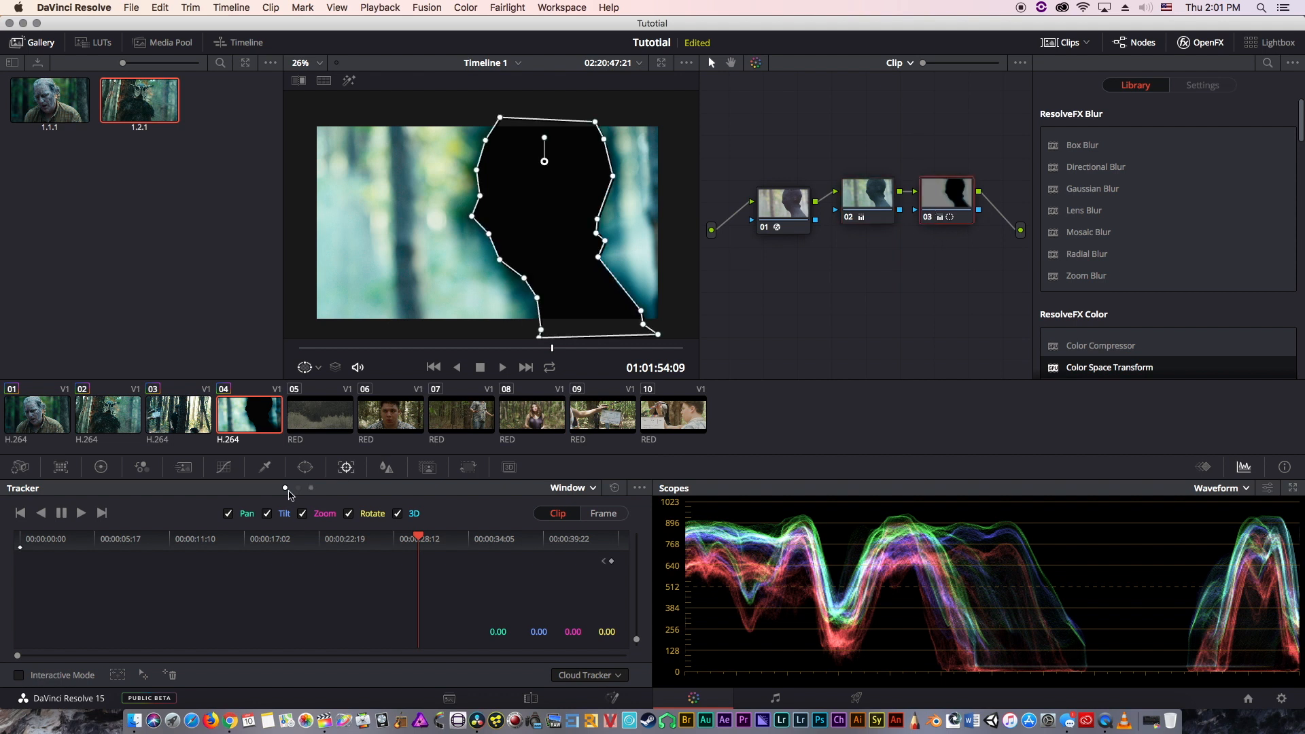
pyautogui.click(81, 514)
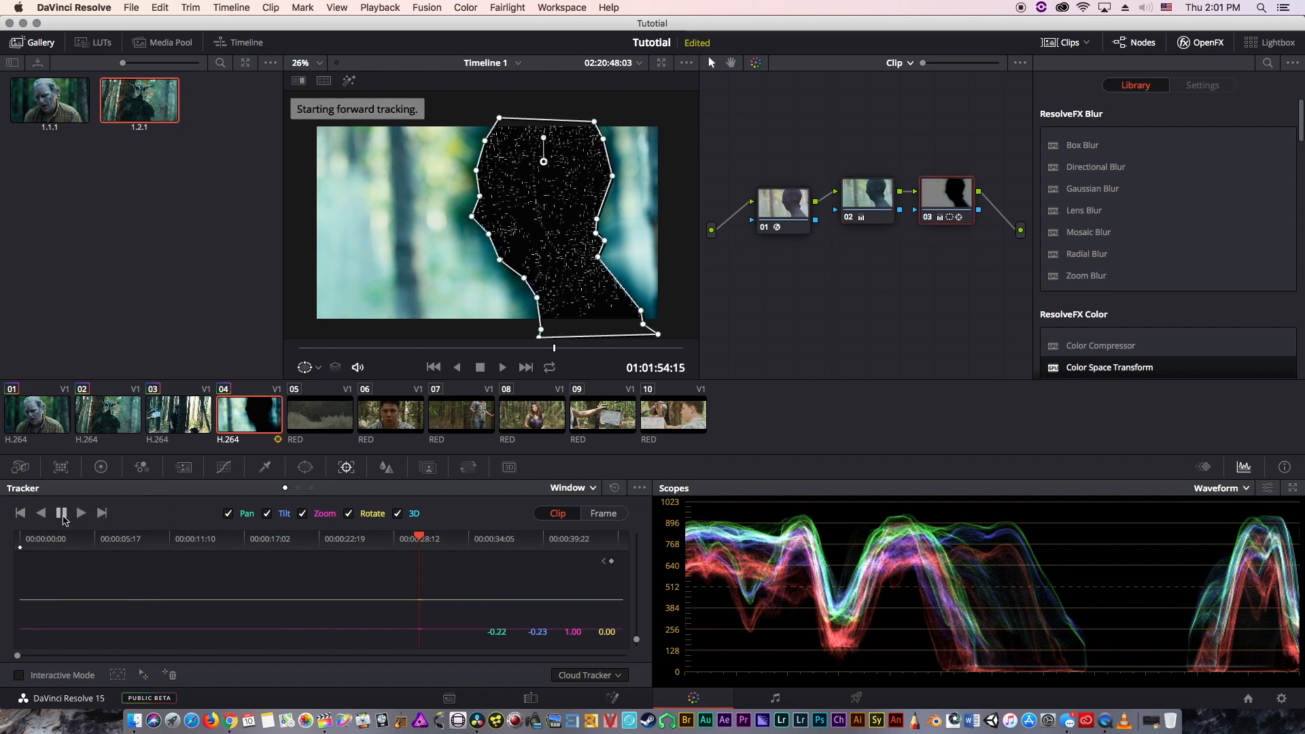
pyautogui.click(62, 514)
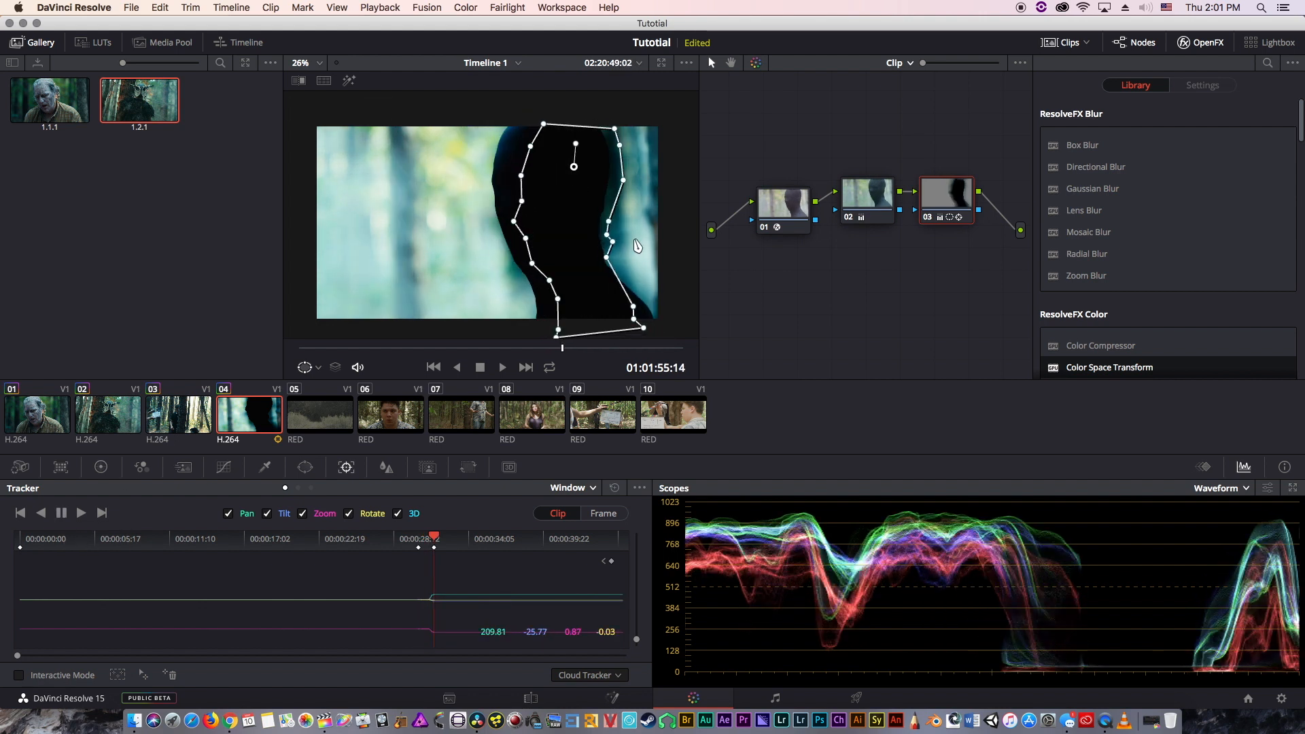
pyautogui.moveTo(554, 294); pyautogui.dragTo(539, 300)
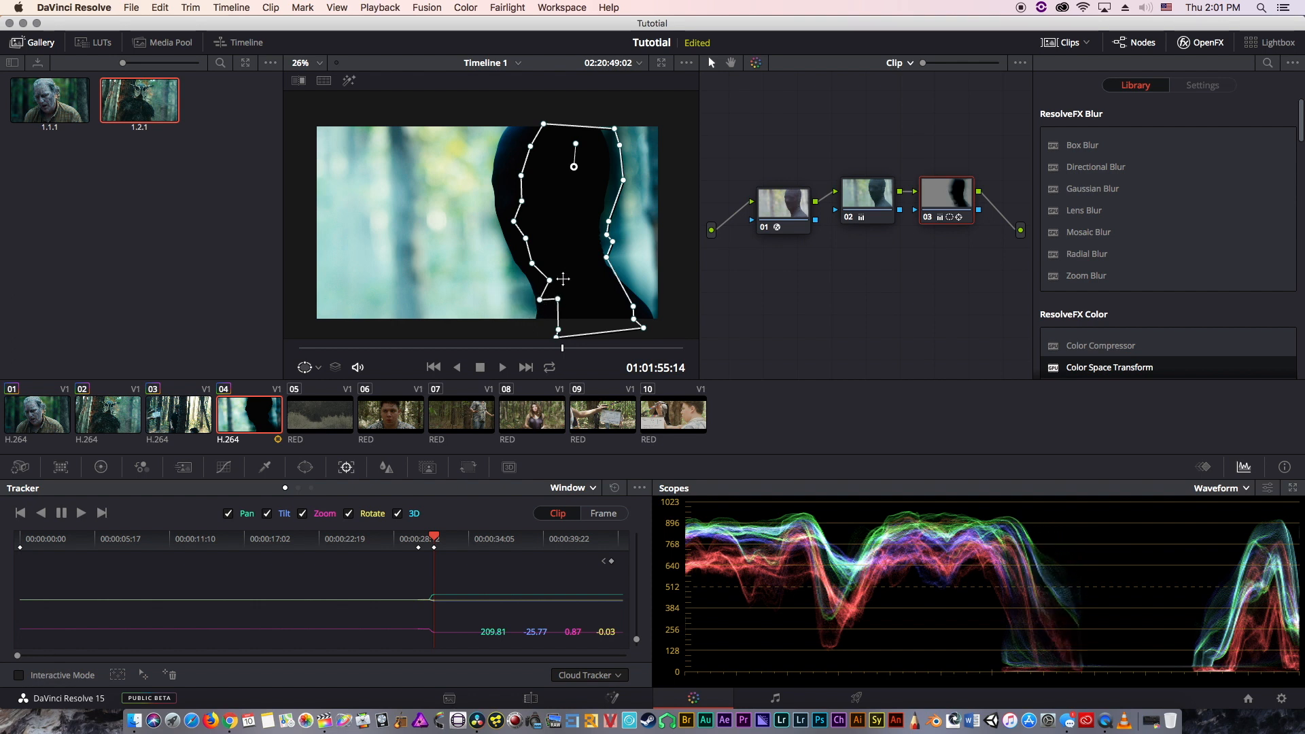
# - Delete node 03 with its tracked window from clip 04
pyautogui.click(943, 191)
pyautogui.press('Delete')
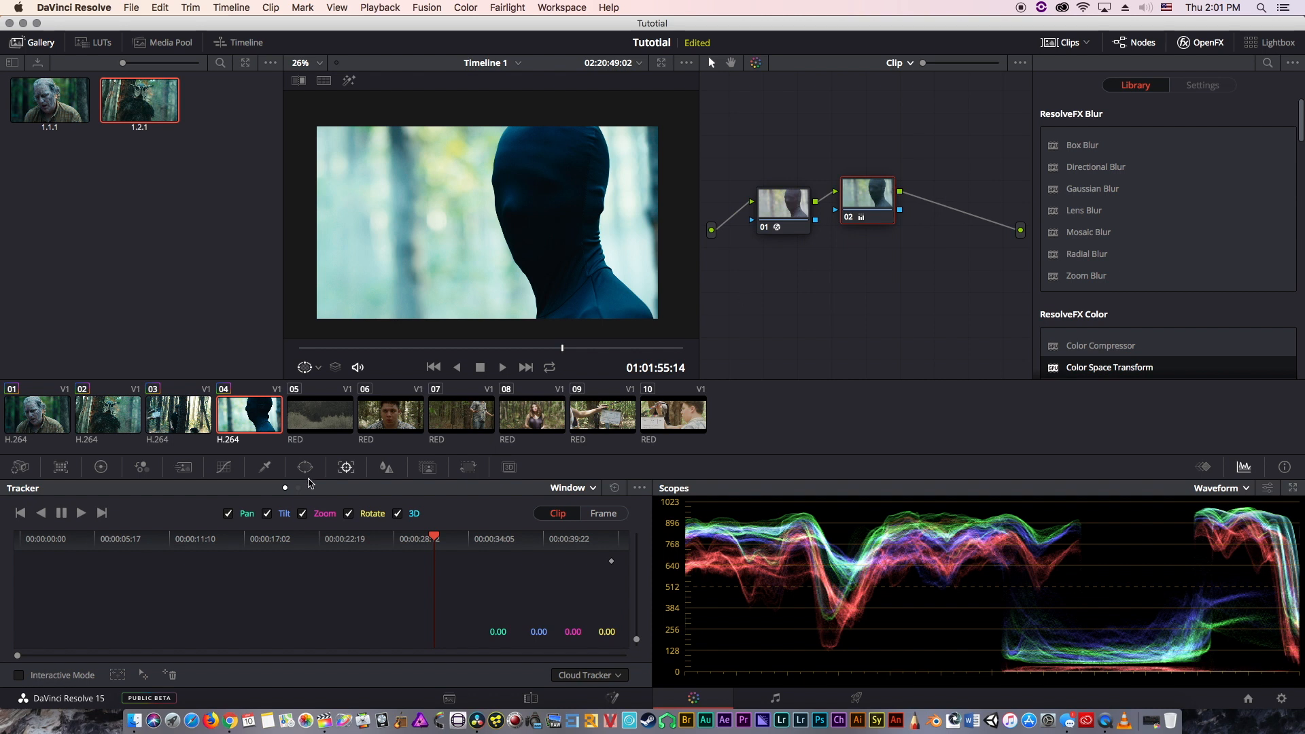
# - Fit clip 05 in the viewer, set its Camera Raw decoding to Clip and enable Apply Metadata Curves
pyautogui.click(323, 428)
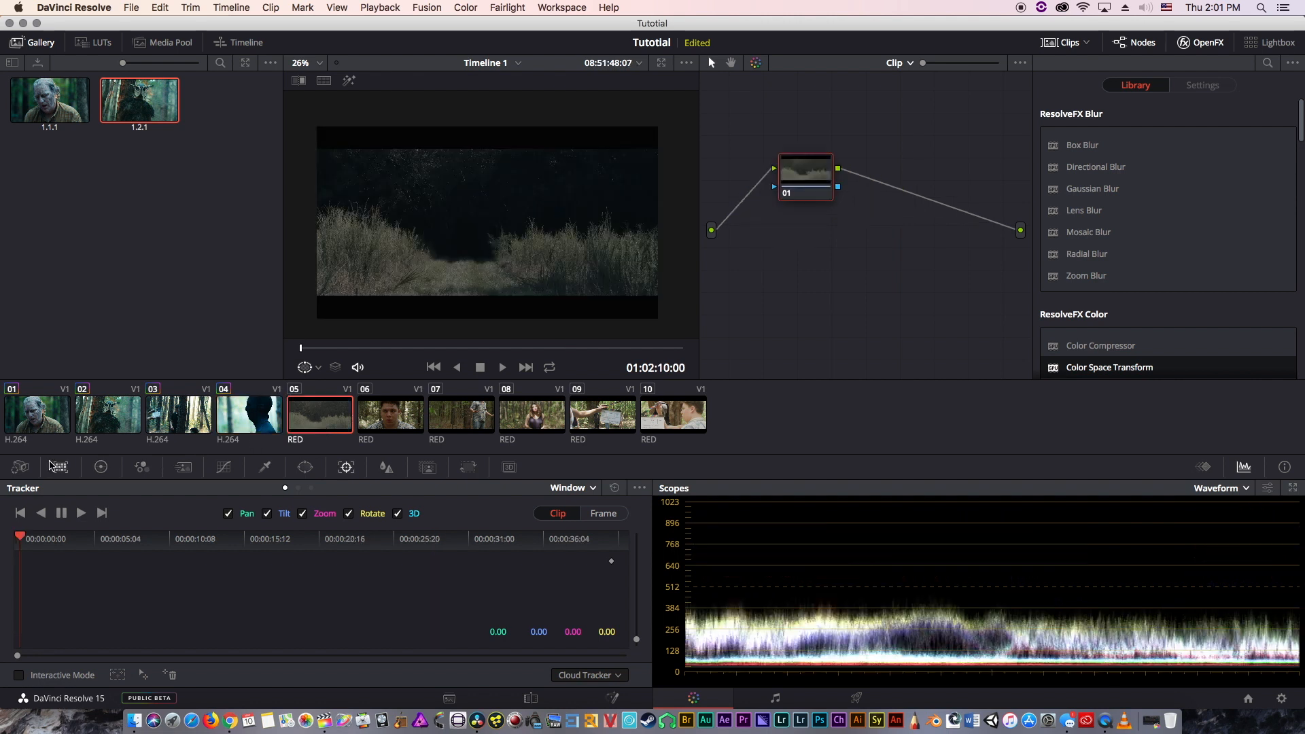
pyautogui.click(301, 64)
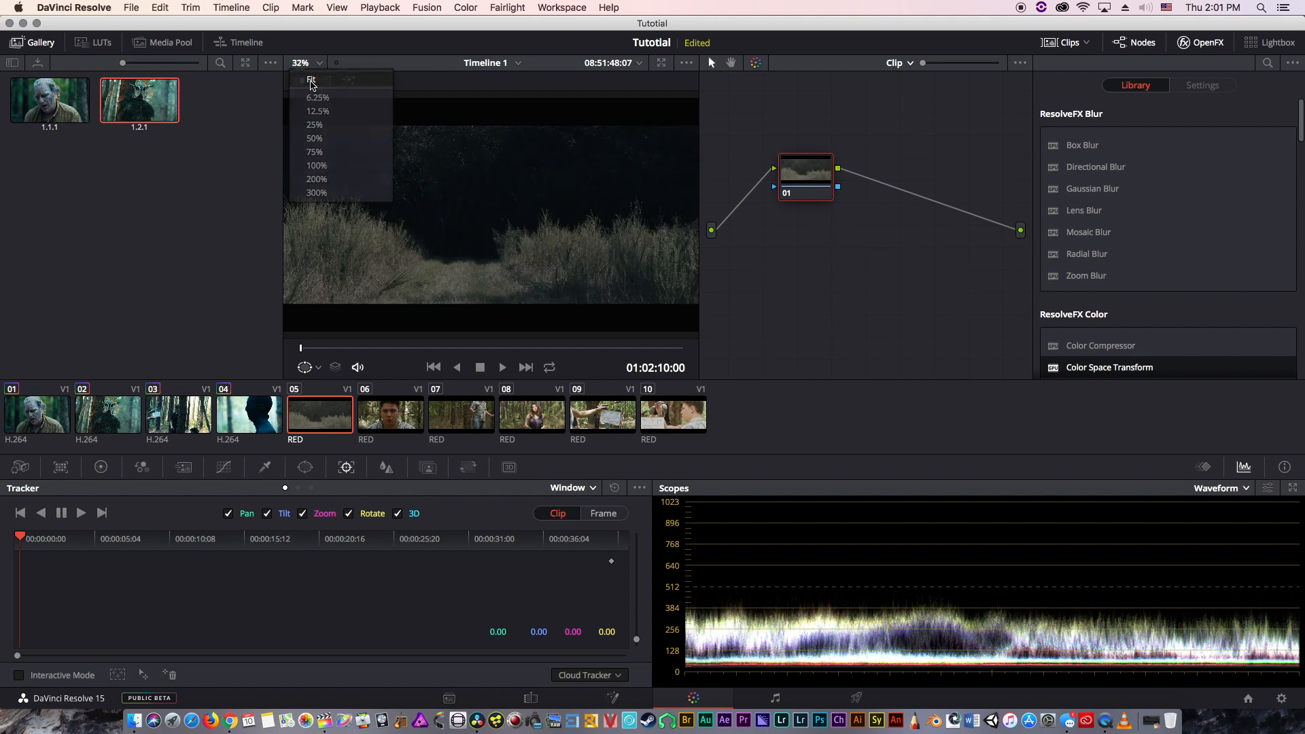
pyautogui.click(21, 467)
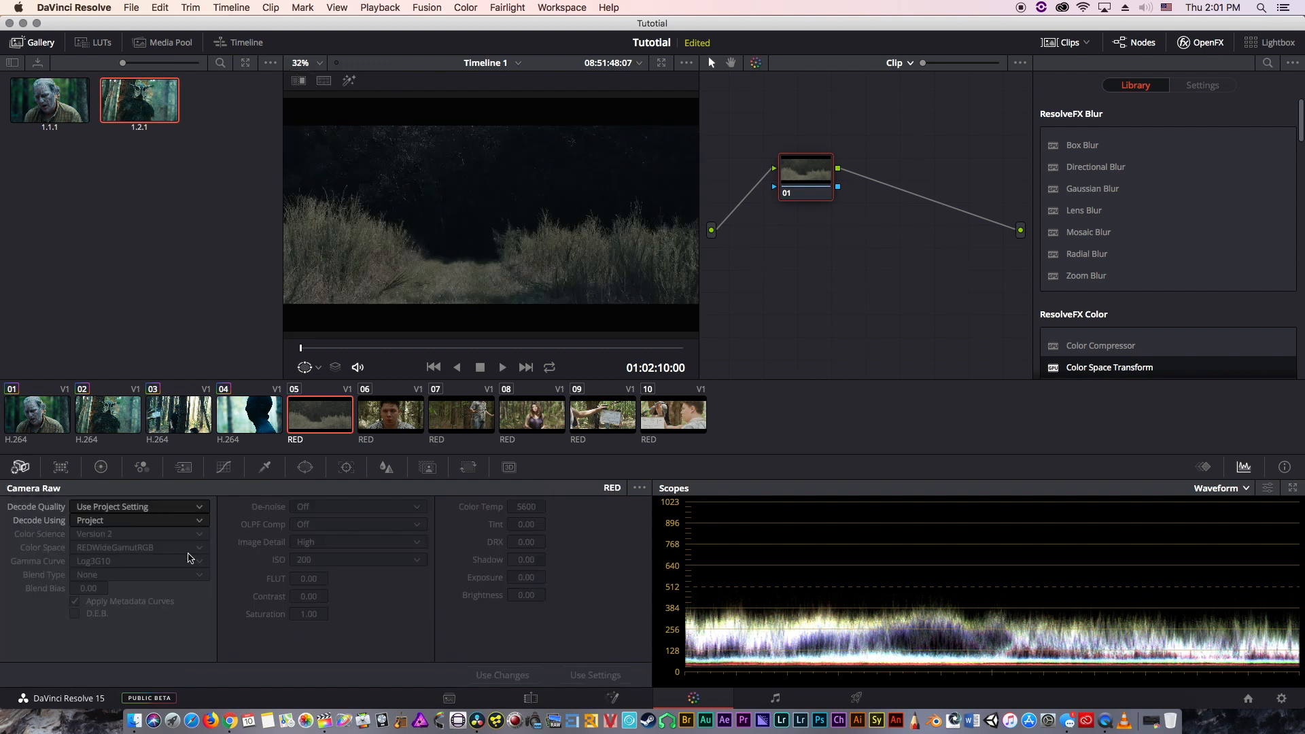
pyautogui.click(89, 521)
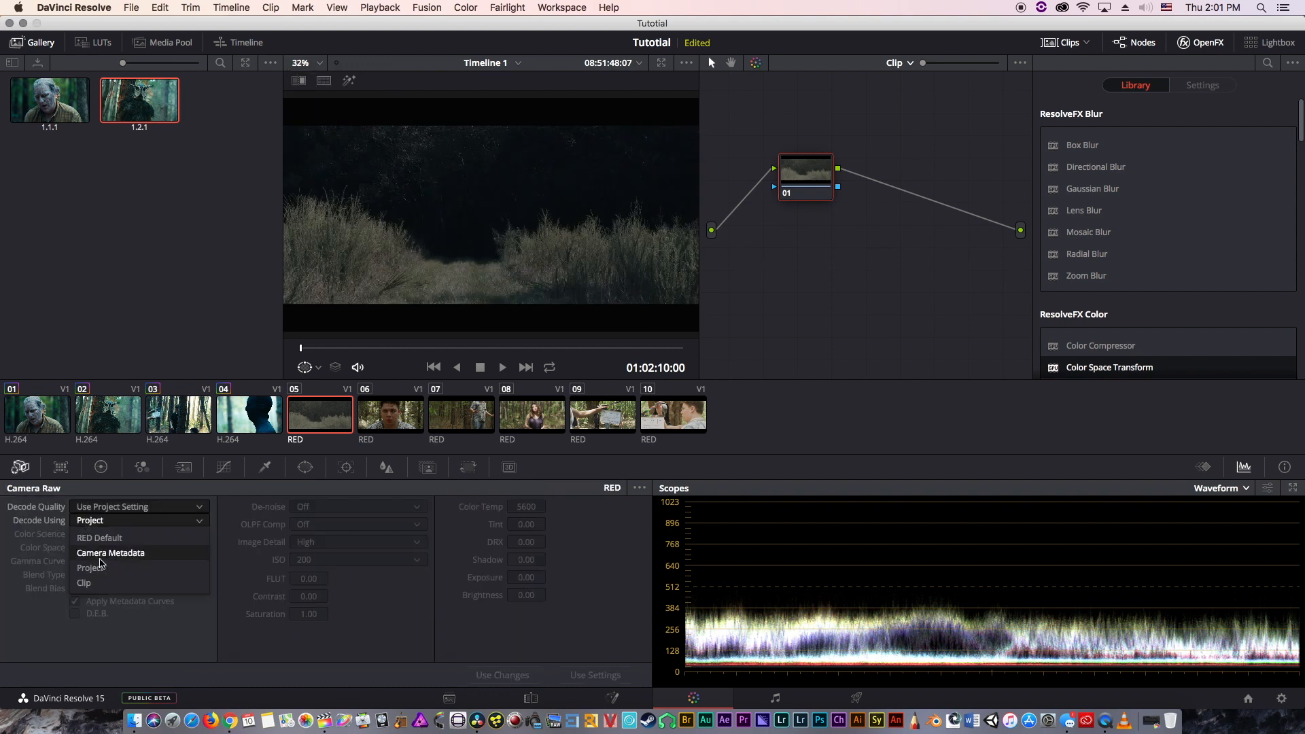
pyautogui.click(101, 584)
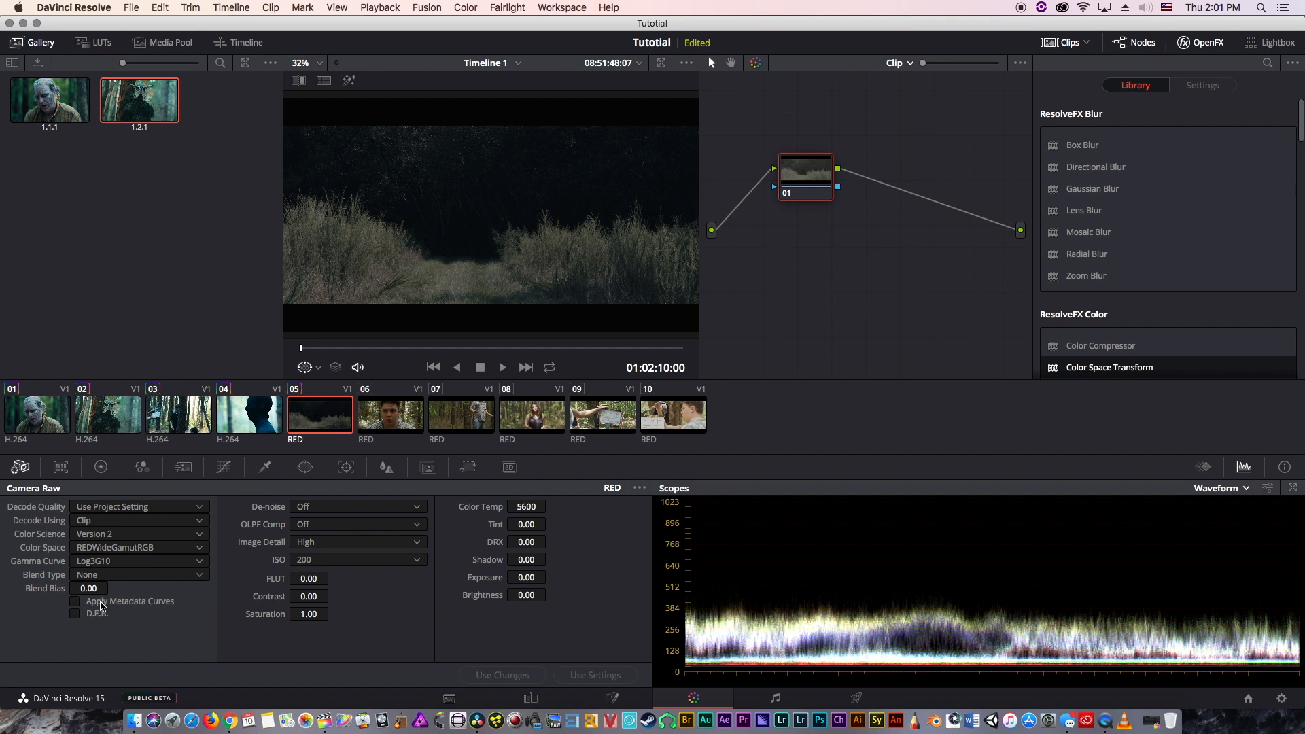
pyautogui.click(101, 604)
# - Set clip 05's raw color space to DRAGONcolor2 and its gamma curve to REDlog Film
pyautogui.click(145, 550)
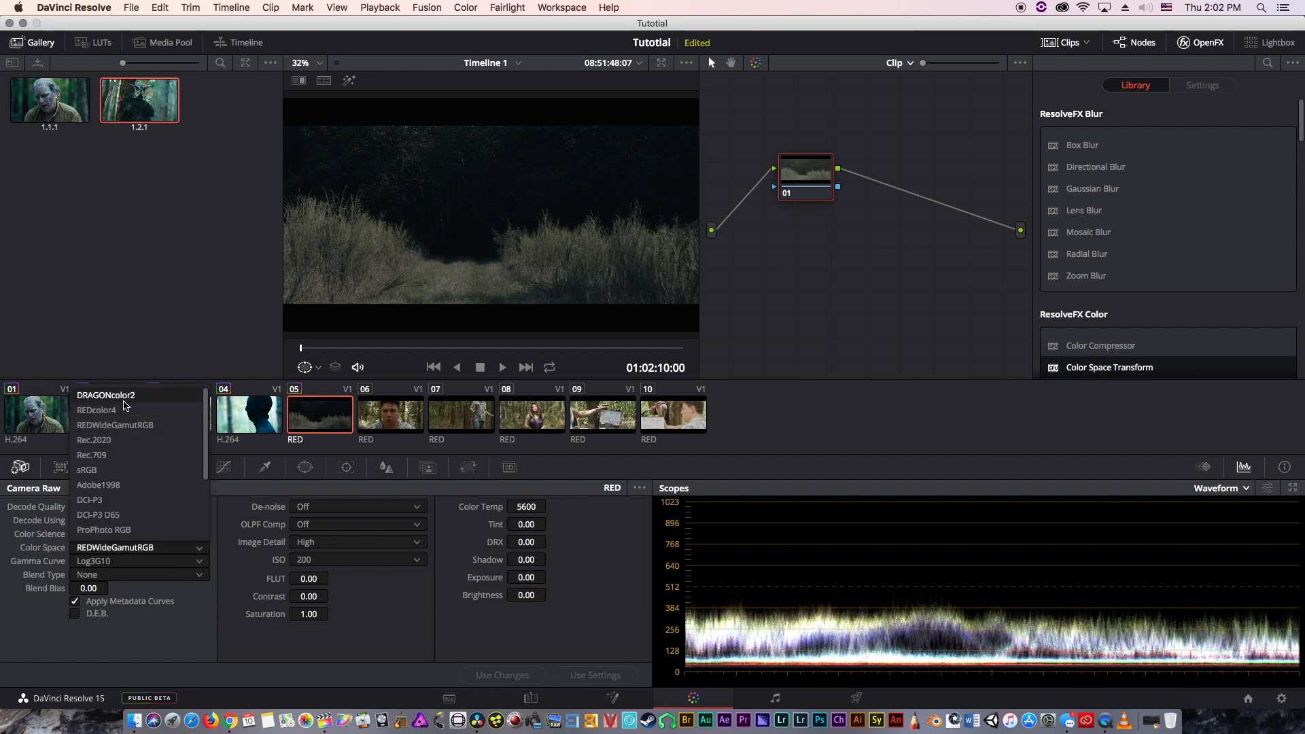
pyautogui.click(125, 401)
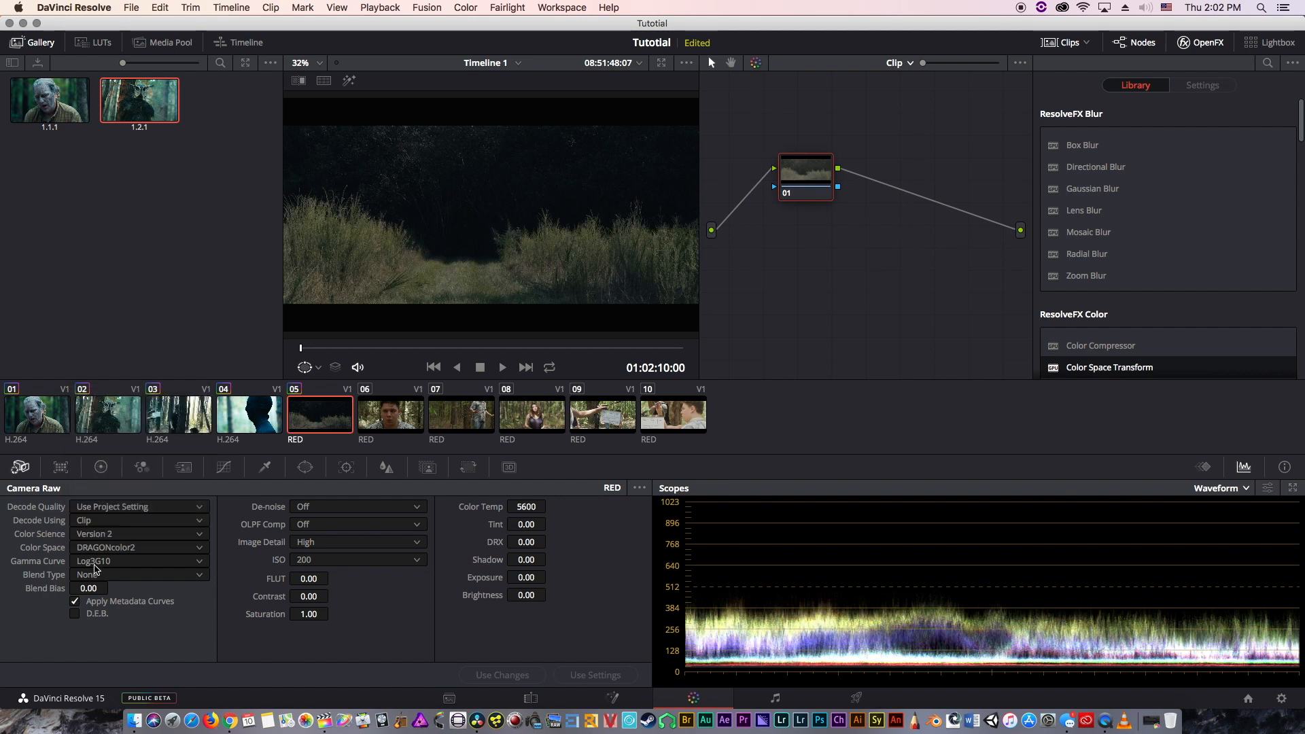
pyautogui.click(93, 563)
pyautogui.scroll(3, 117, 413)
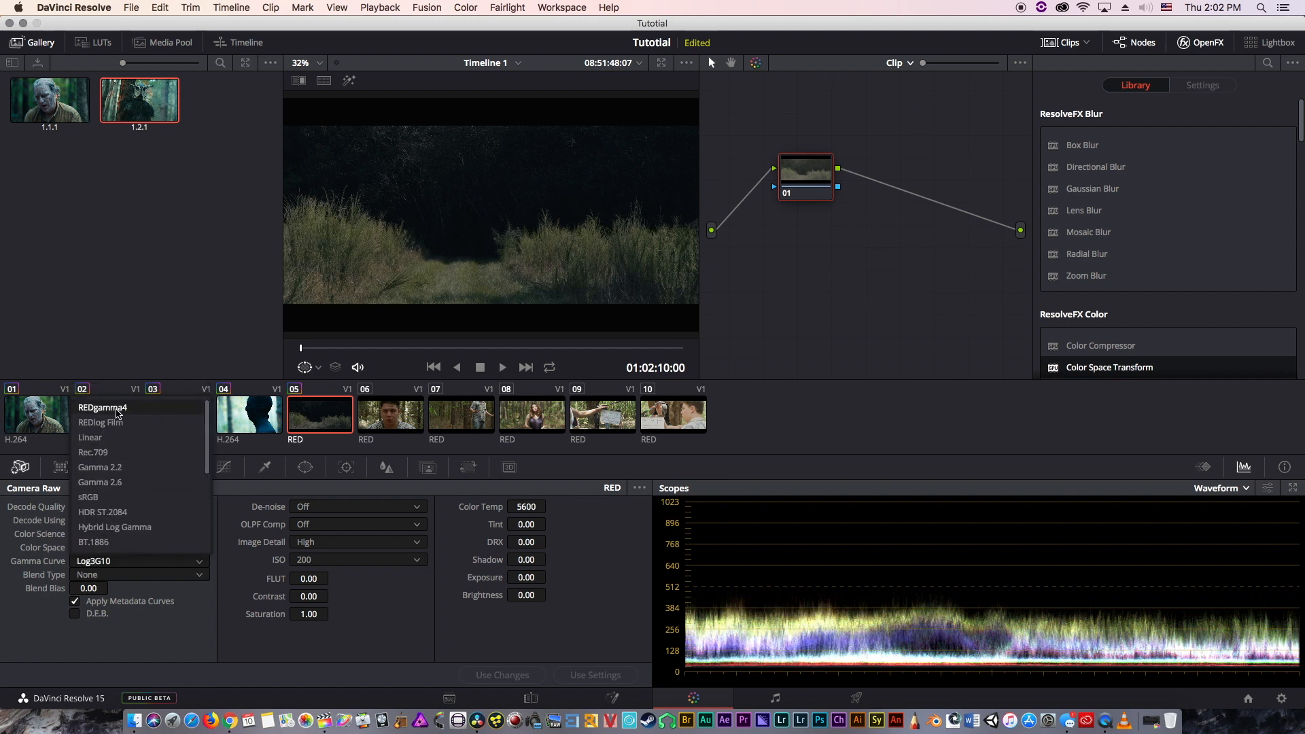
pyautogui.click(117, 420)
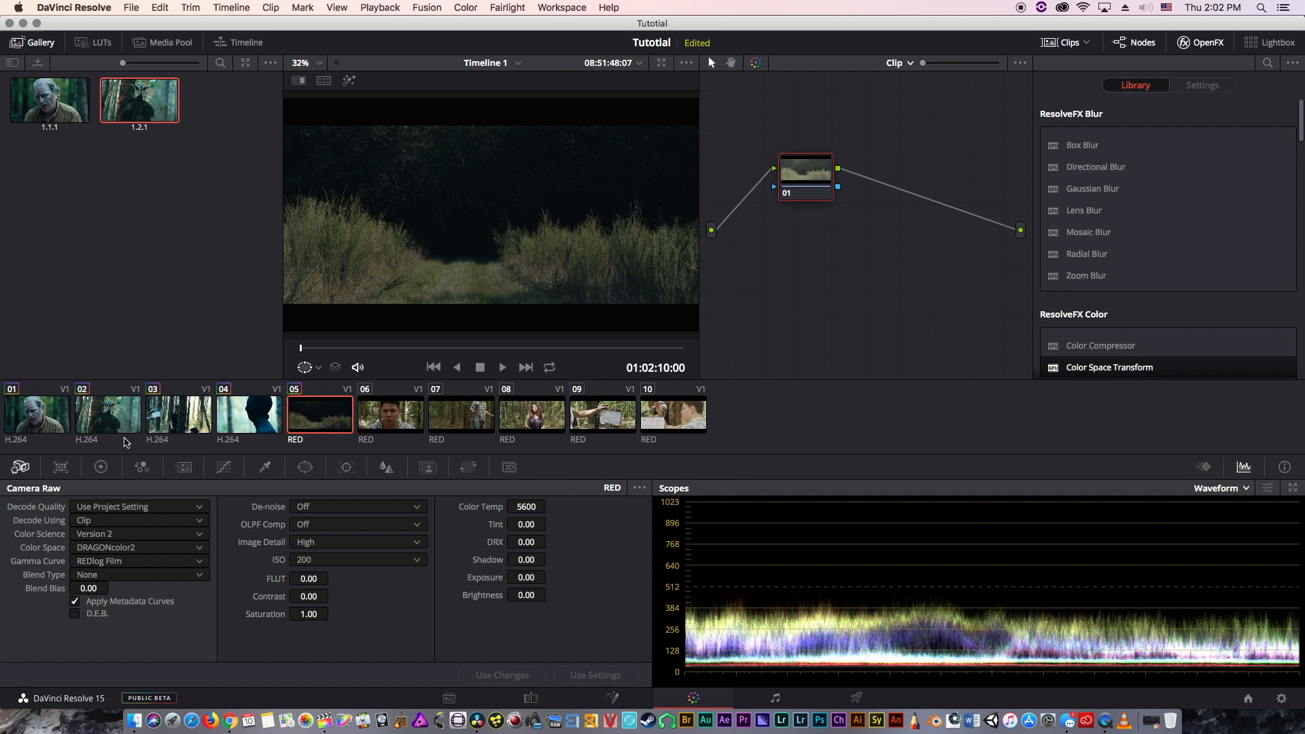
# - Compare color science IPP2 with Version 2 on clip 05, leaving it on IPP2 with the DRAGONcolor2 color space
pyautogui.click(148, 537)
pyautogui.click(131, 583)
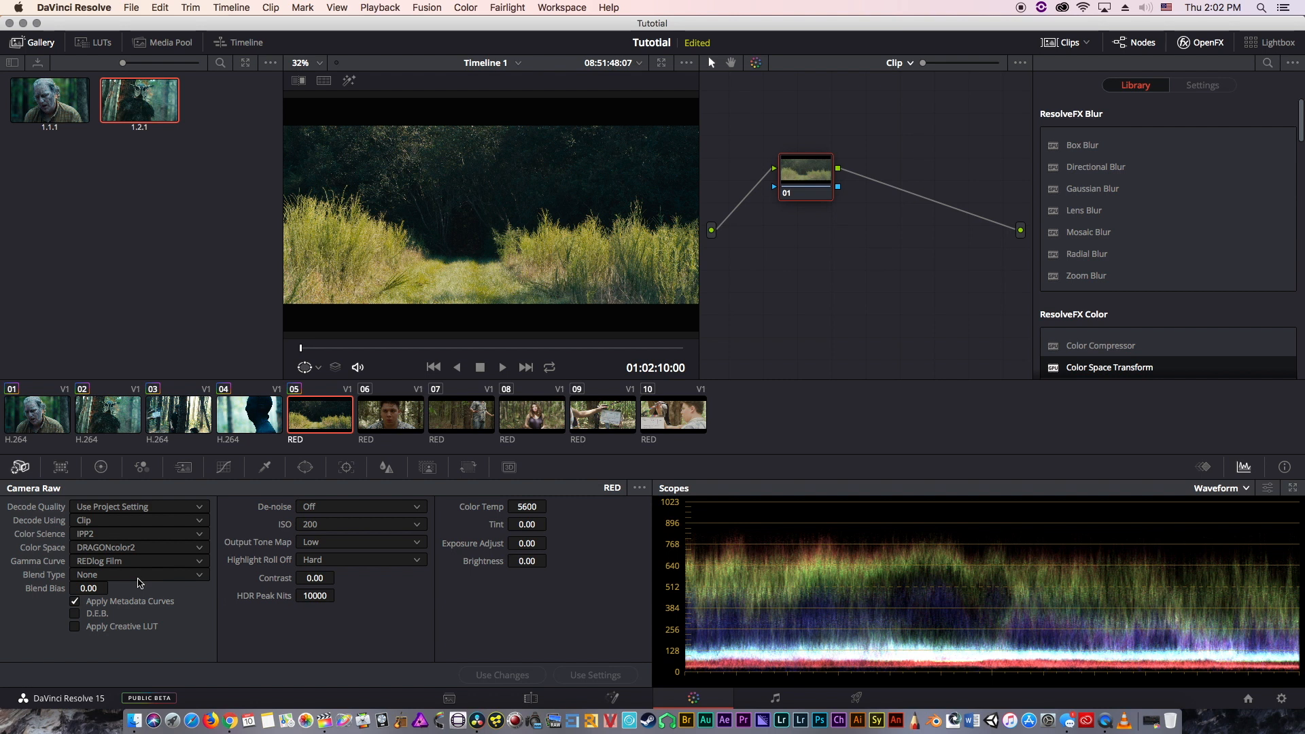
pyautogui.click(93, 537)
pyautogui.click(107, 562)
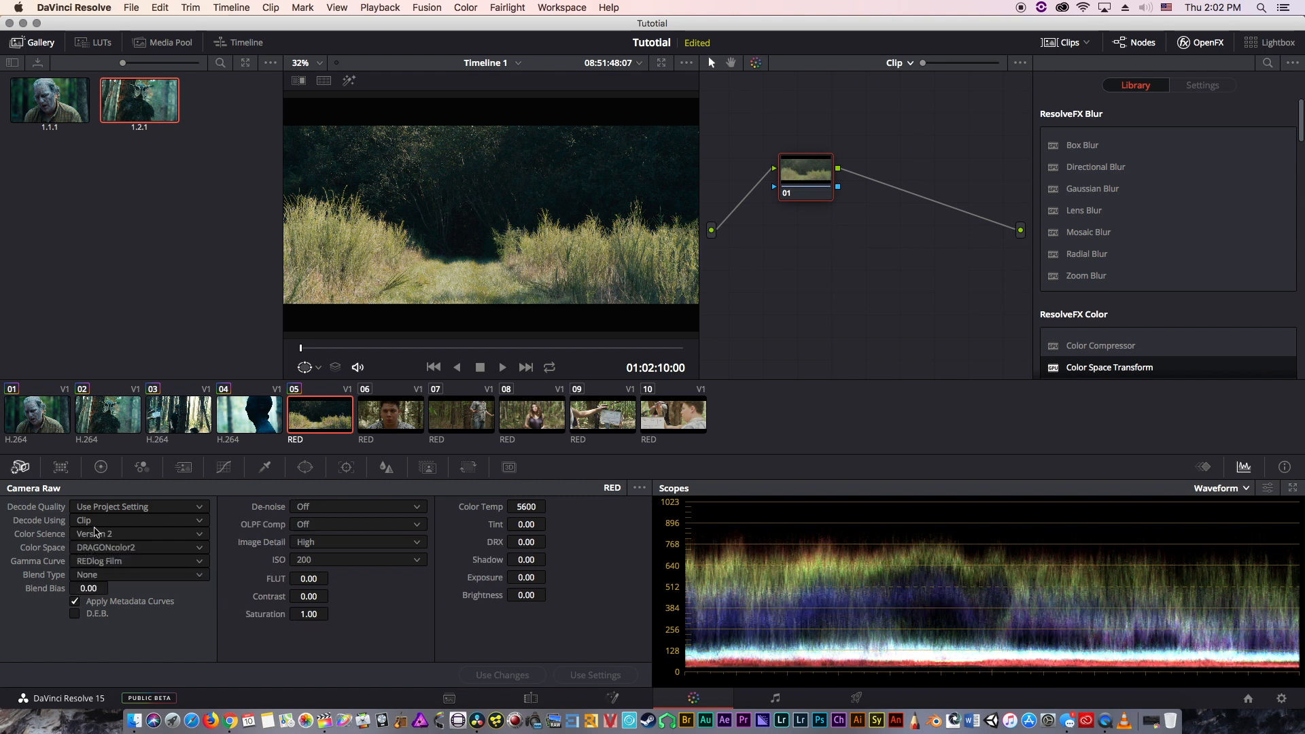
pyautogui.click(97, 535)
pyautogui.click(104, 583)
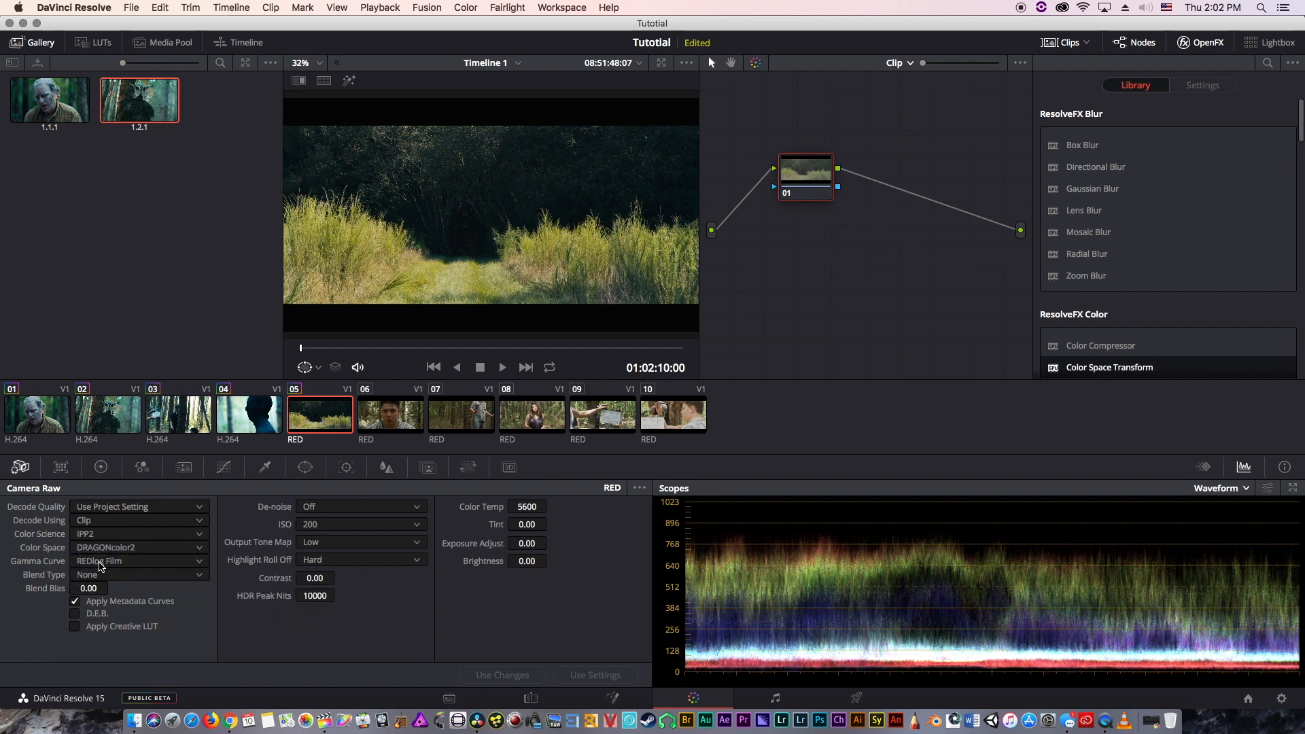
pyautogui.click(128, 550)
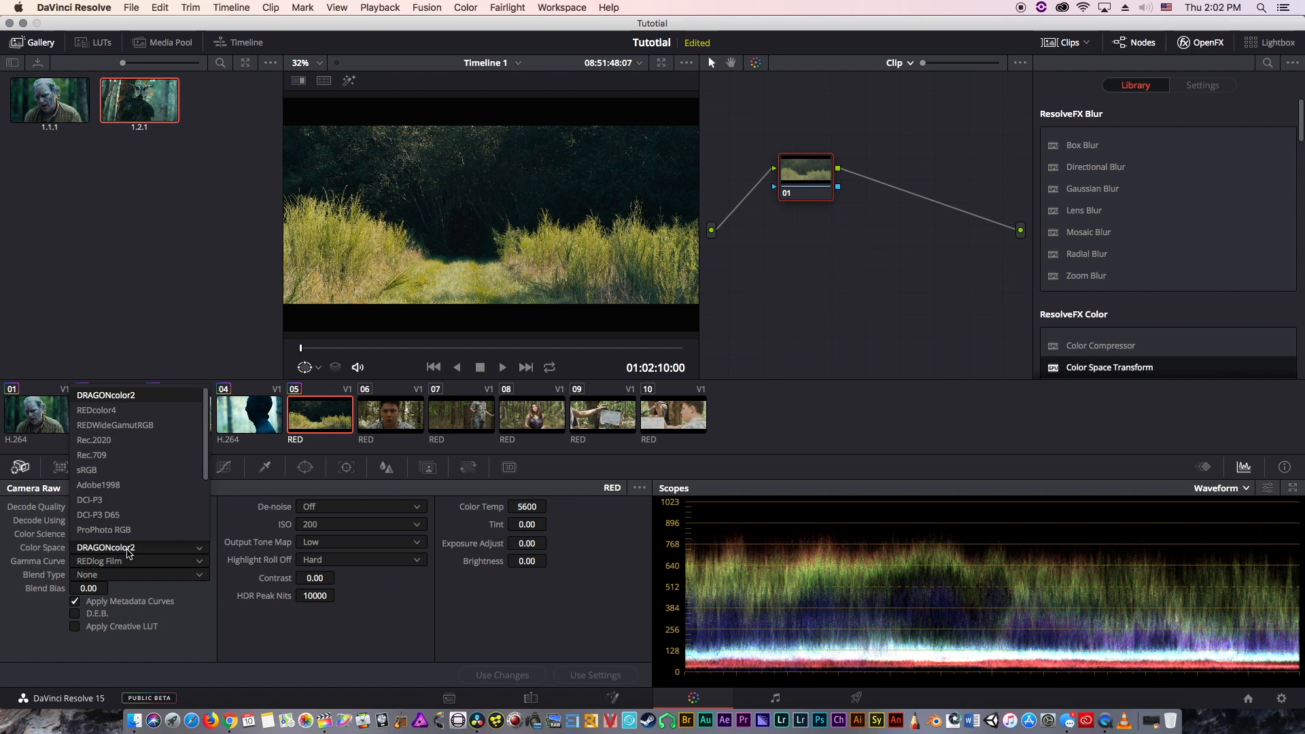
pyautogui.click(129, 552)
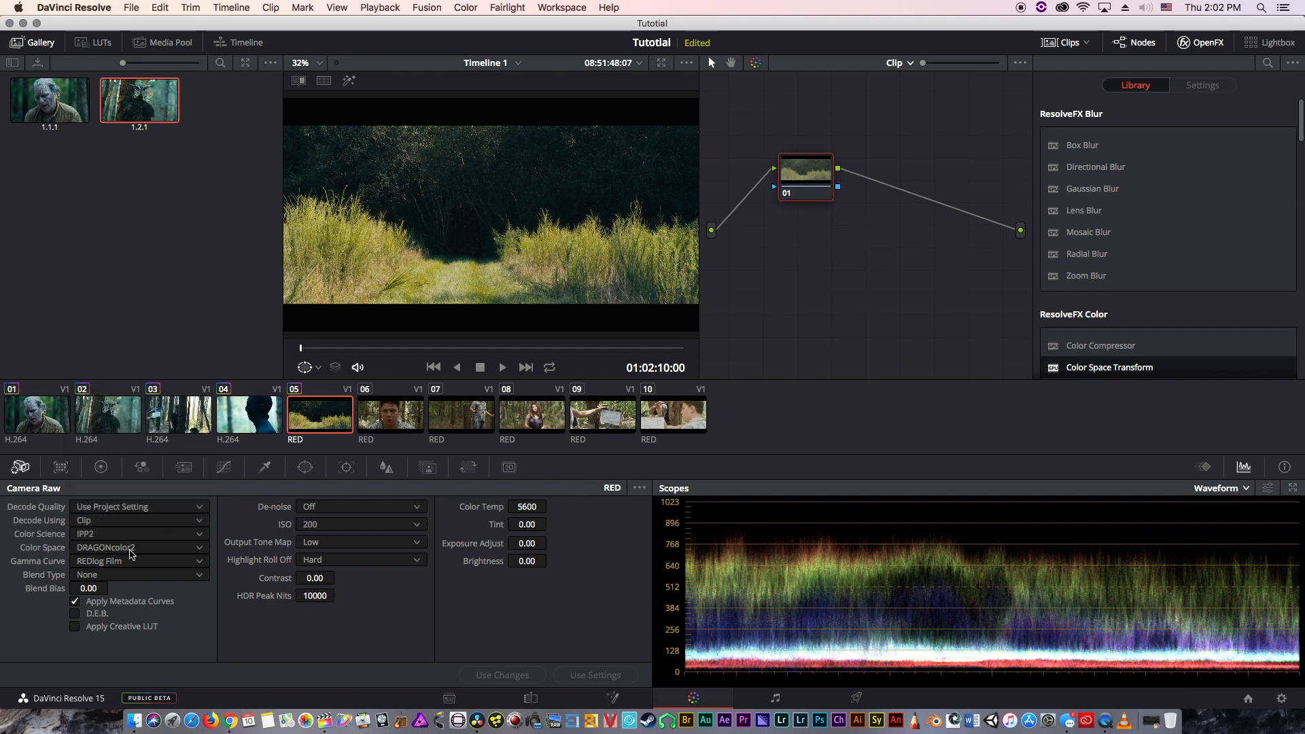
pyautogui.press('super+f')
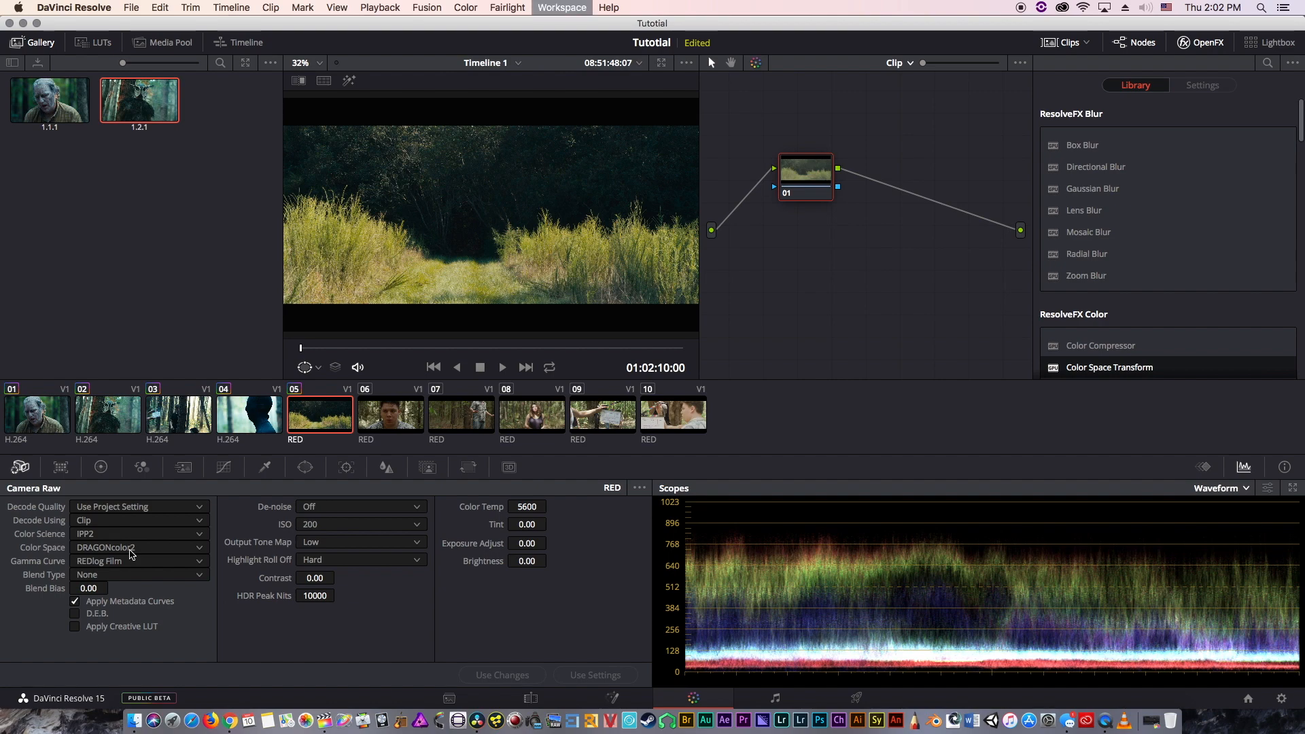
pyautogui.press('super+f')
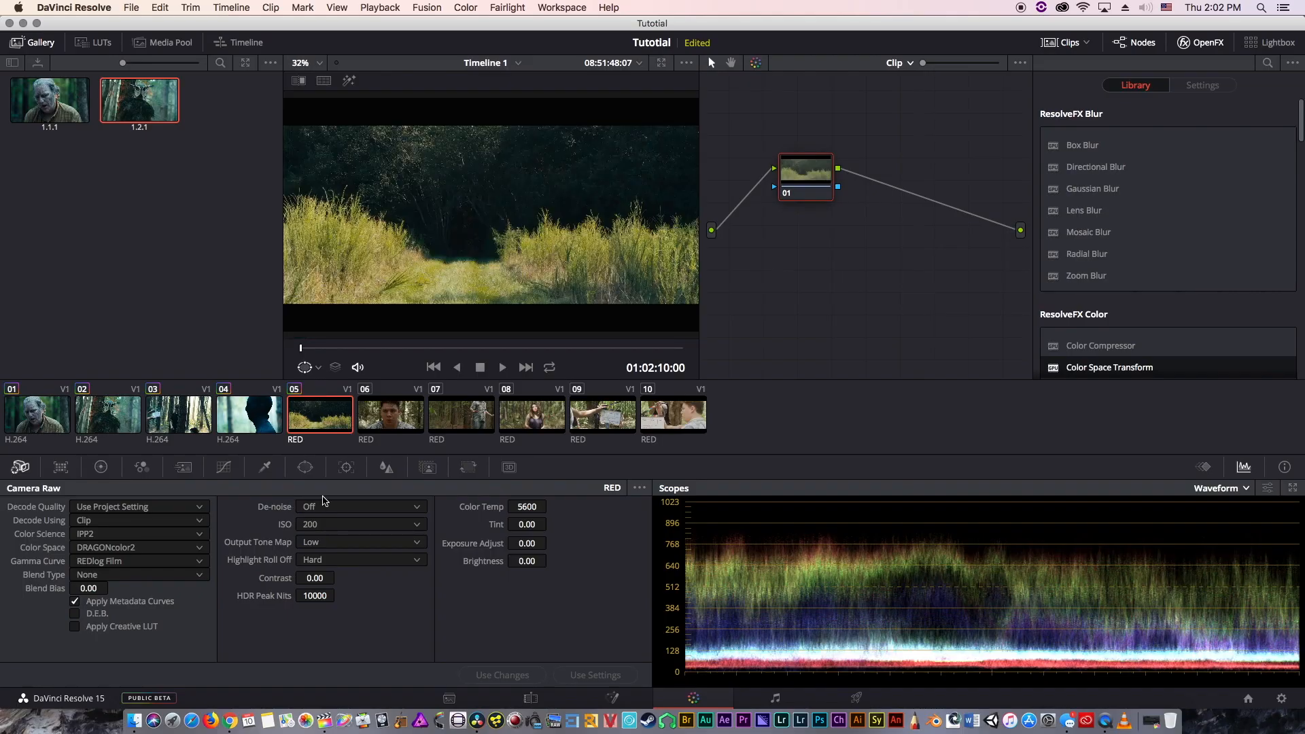
# - Try clip 05's raw ISO at 320, then return it to 200
pyautogui.click(342, 526)
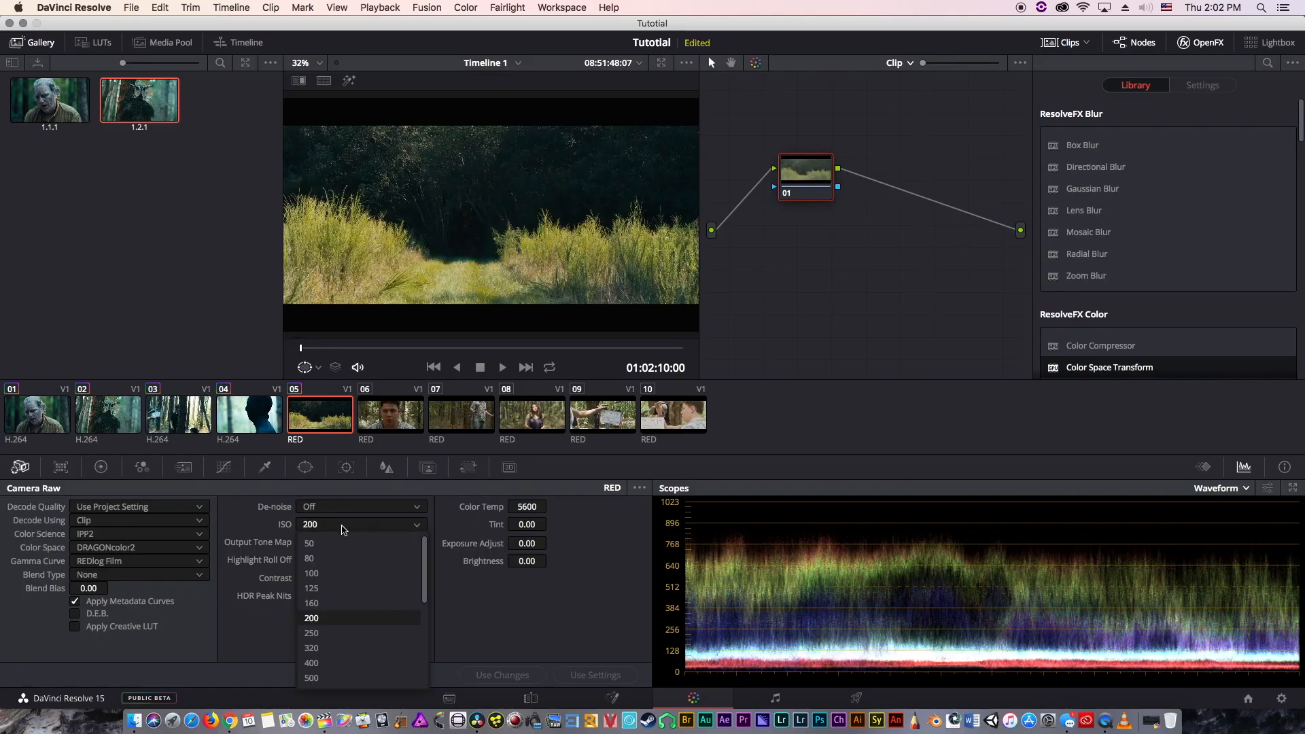
pyautogui.click(331, 648)
pyautogui.click(315, 526)
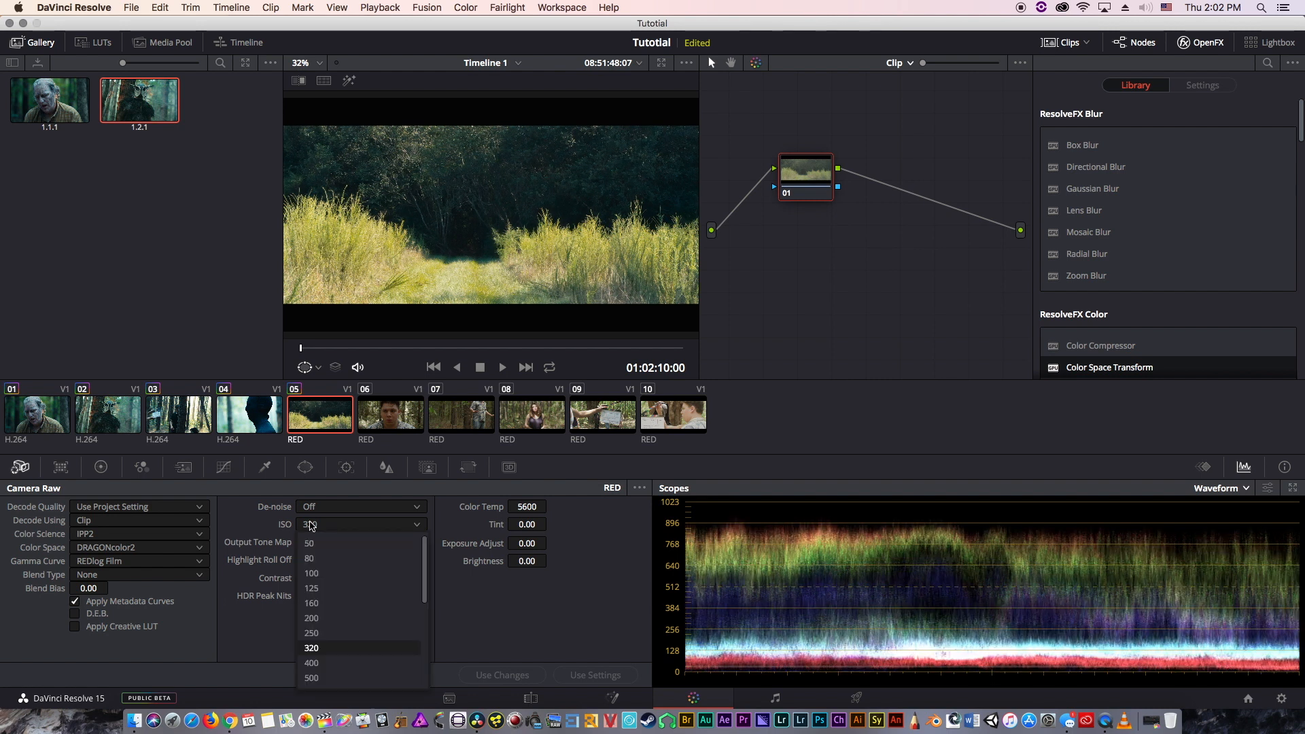
pyautogui.click(323, 619)
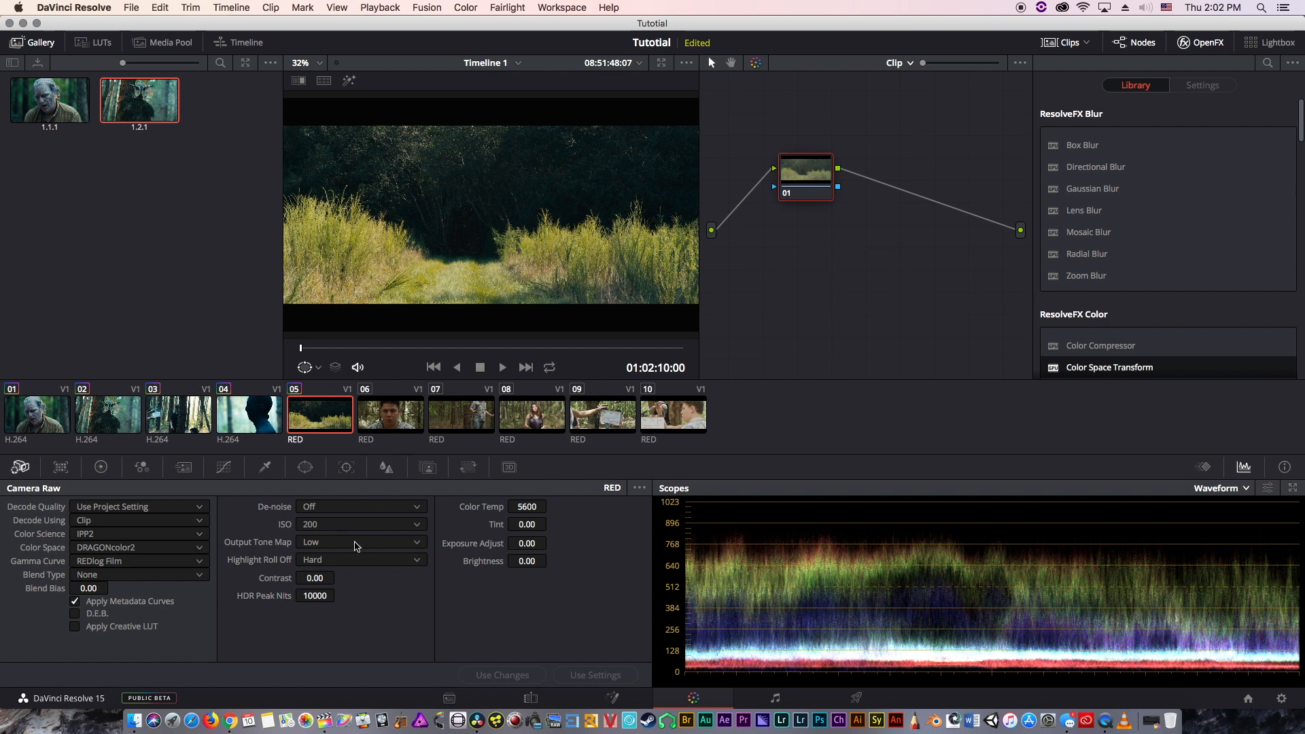
# - Try clip 05's raw color temperature at 3200, then return it to 5600
pyautogui.click(532, 509)
pyautogui.press('BackSpace')
pyautogui.press('BackSpace')
pyautogui.press('BackSpace')
pyautogui.press('BackSpace')
pyautogui.write('3200')
pyautogui.press('Return')
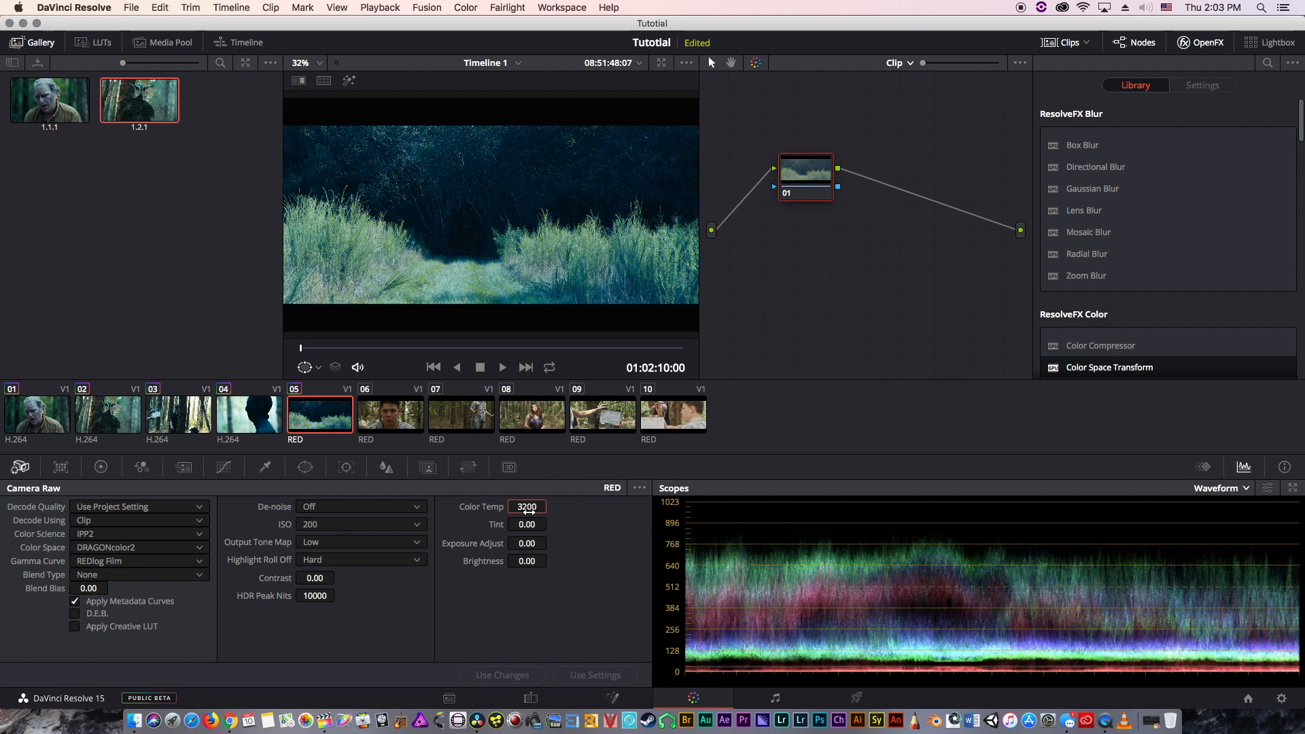
pyautogui.doubleClick(529, 511)
pyautogui.write('5600')
pyautogui.press('Return')
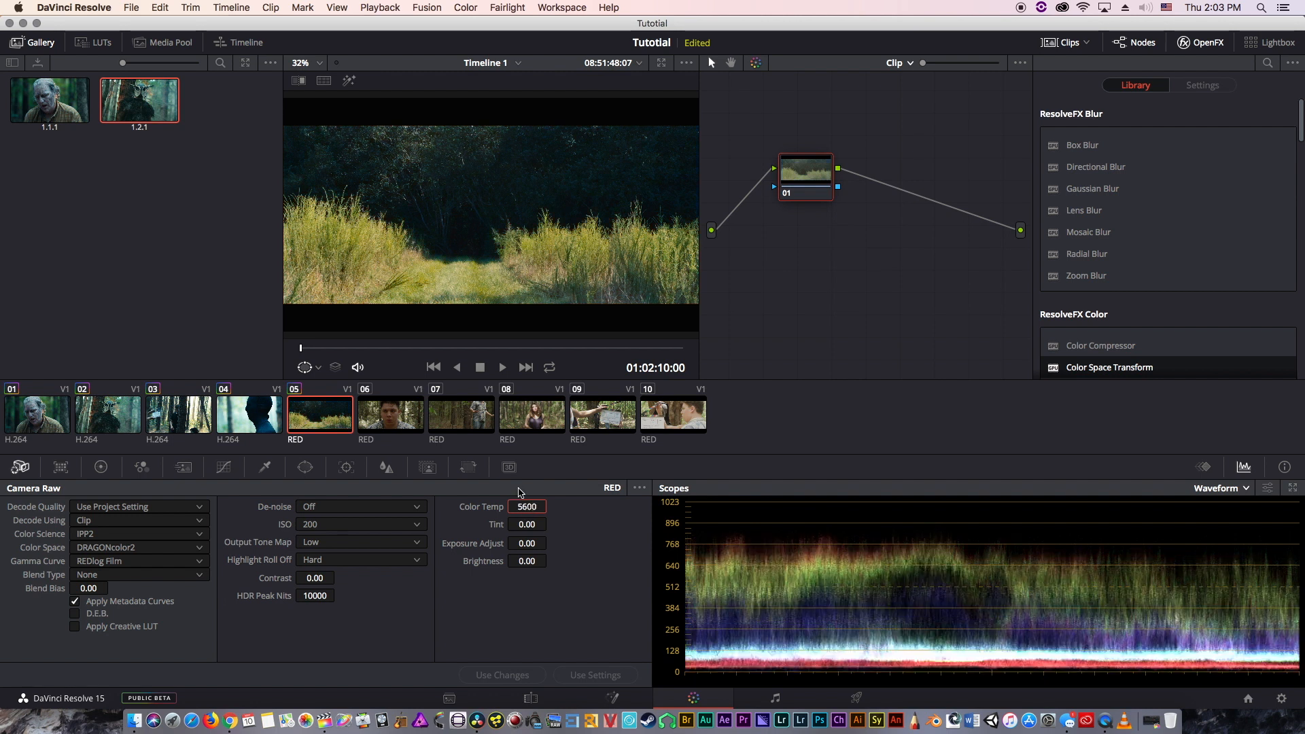
# - Examine clip 05 full screen on its opening frame and on a frame showing the hooded figure
pyautogui.press('super+f')
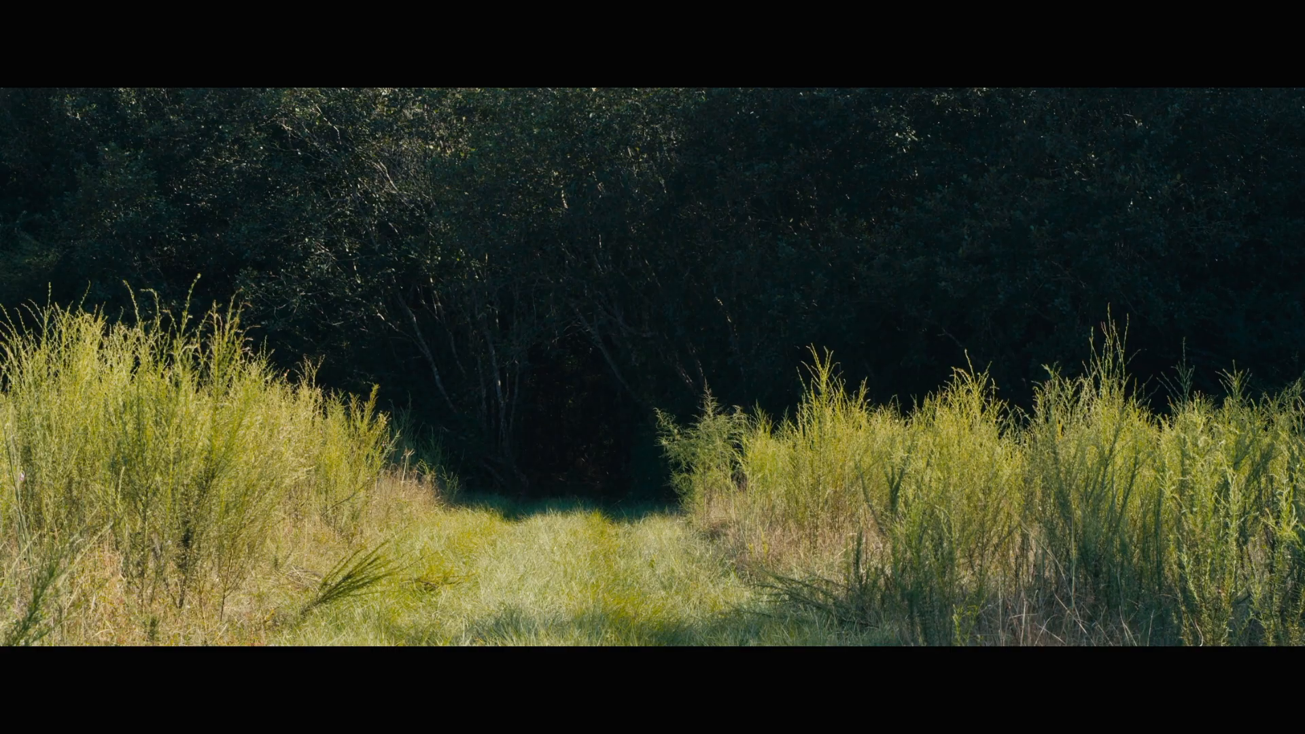
pyautogui.press('super+f')
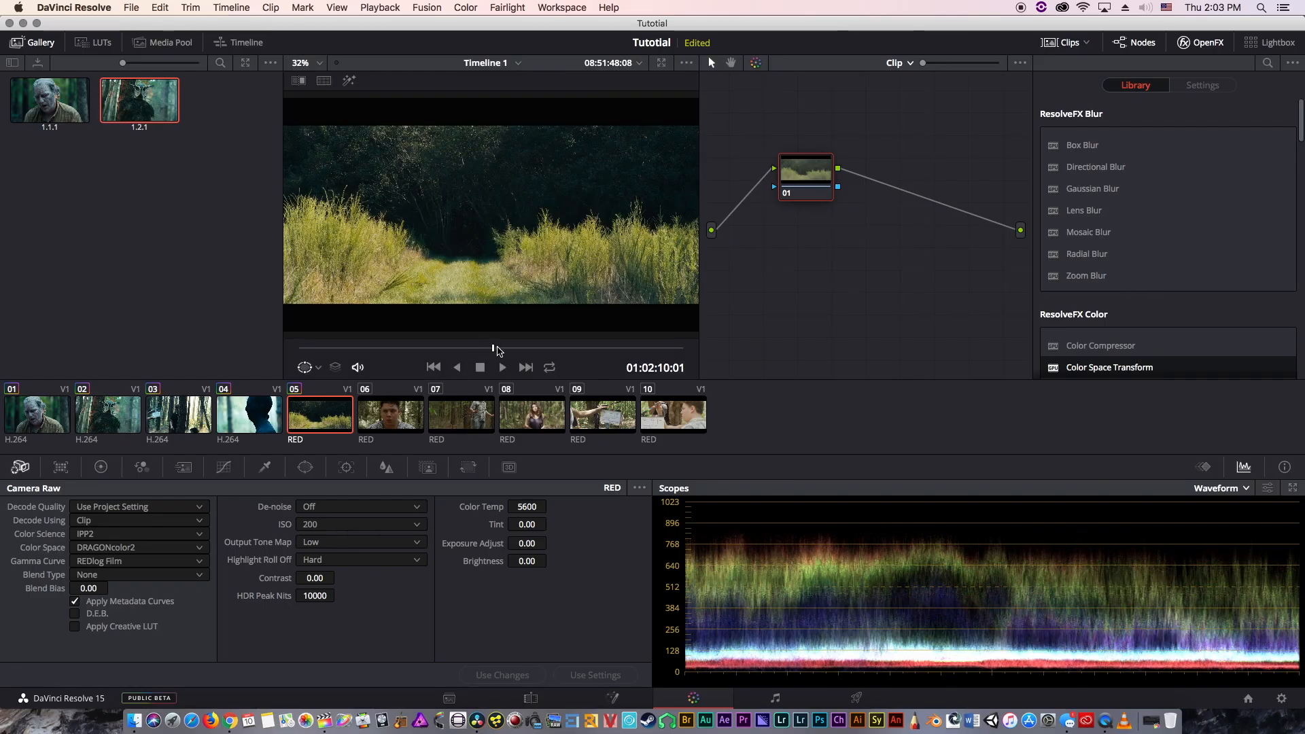
pyautogui.click(498, 351)
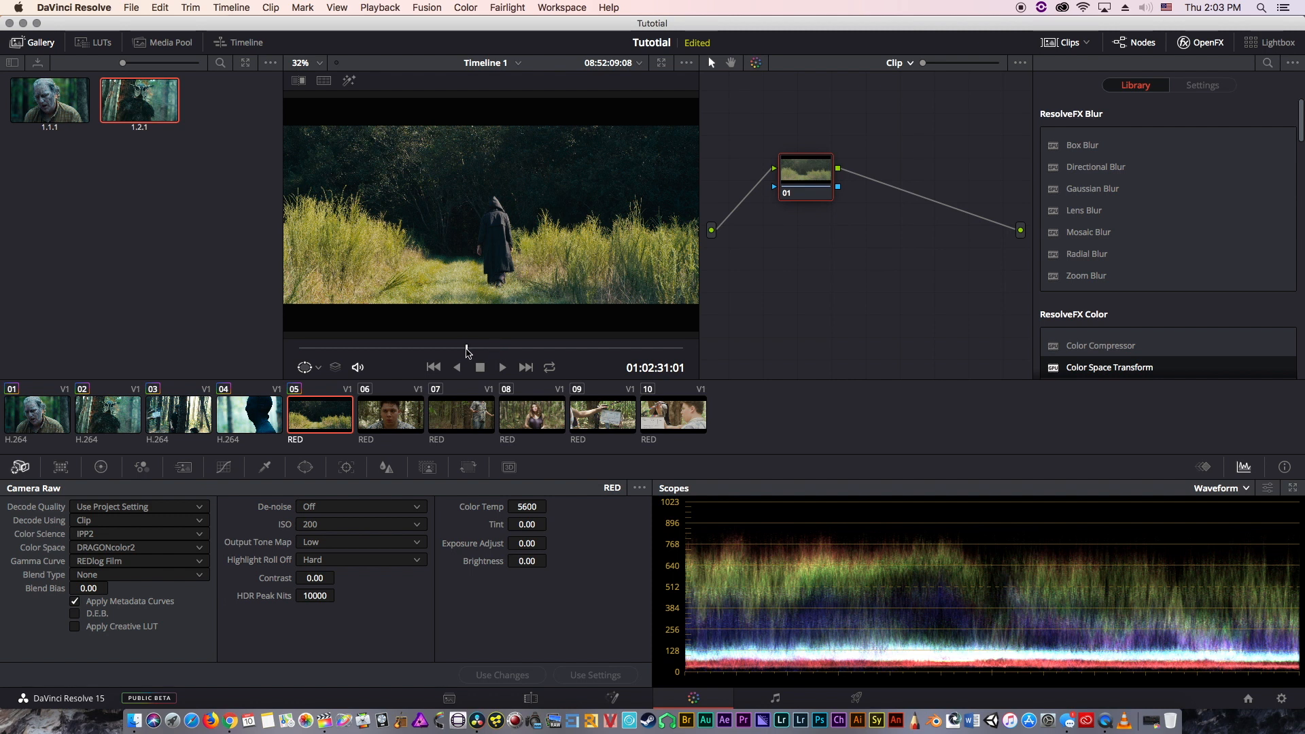
pyautogui.click(468, 353)
pyautogui.press('super+f')
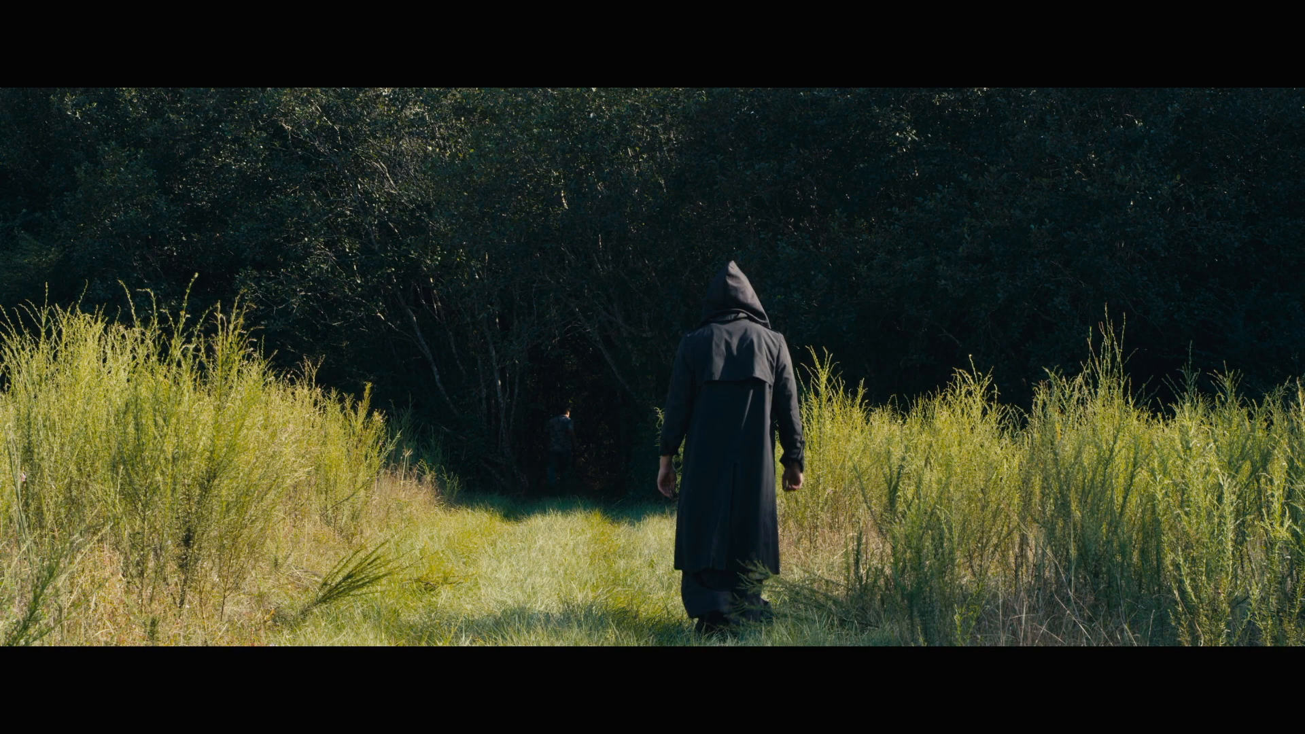
pyautogui.press('super+f')
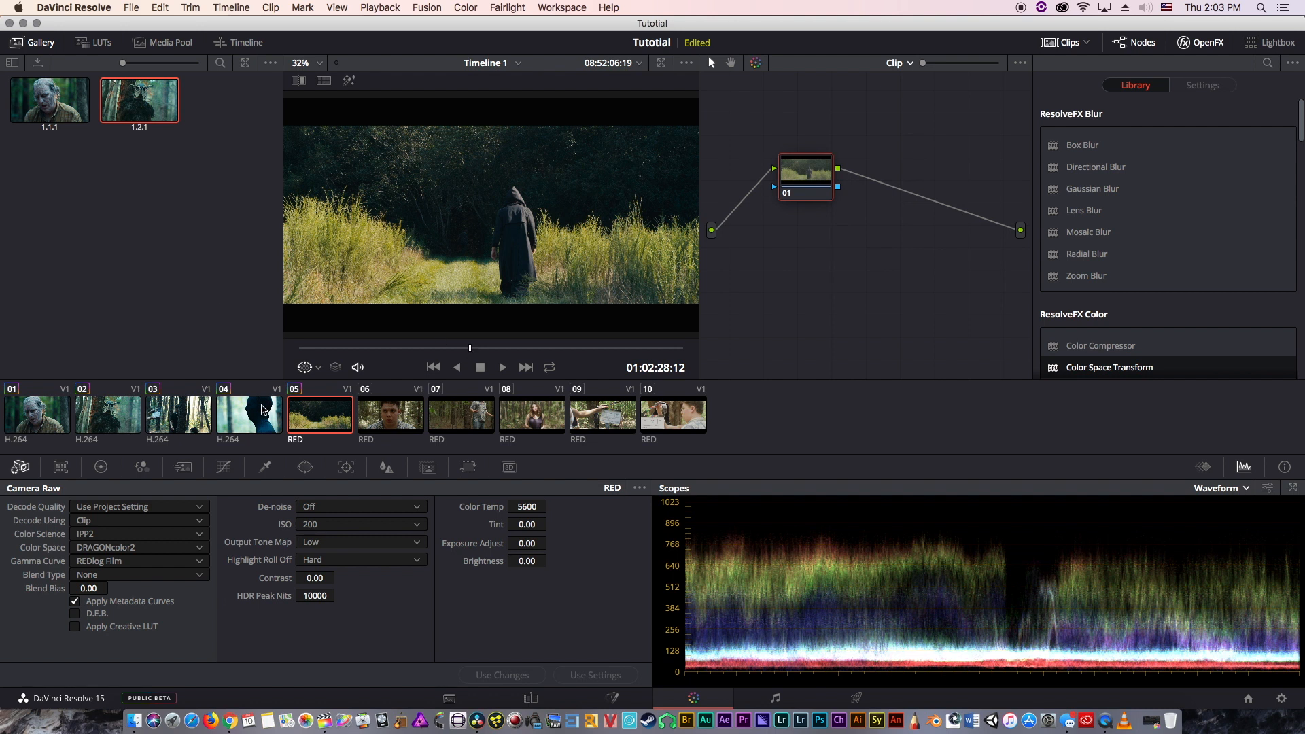
# - Compare the look of clip 05 with graded clips 04 and 03, ending on clip 05's opening frame
pyautogui.click(264, 413)
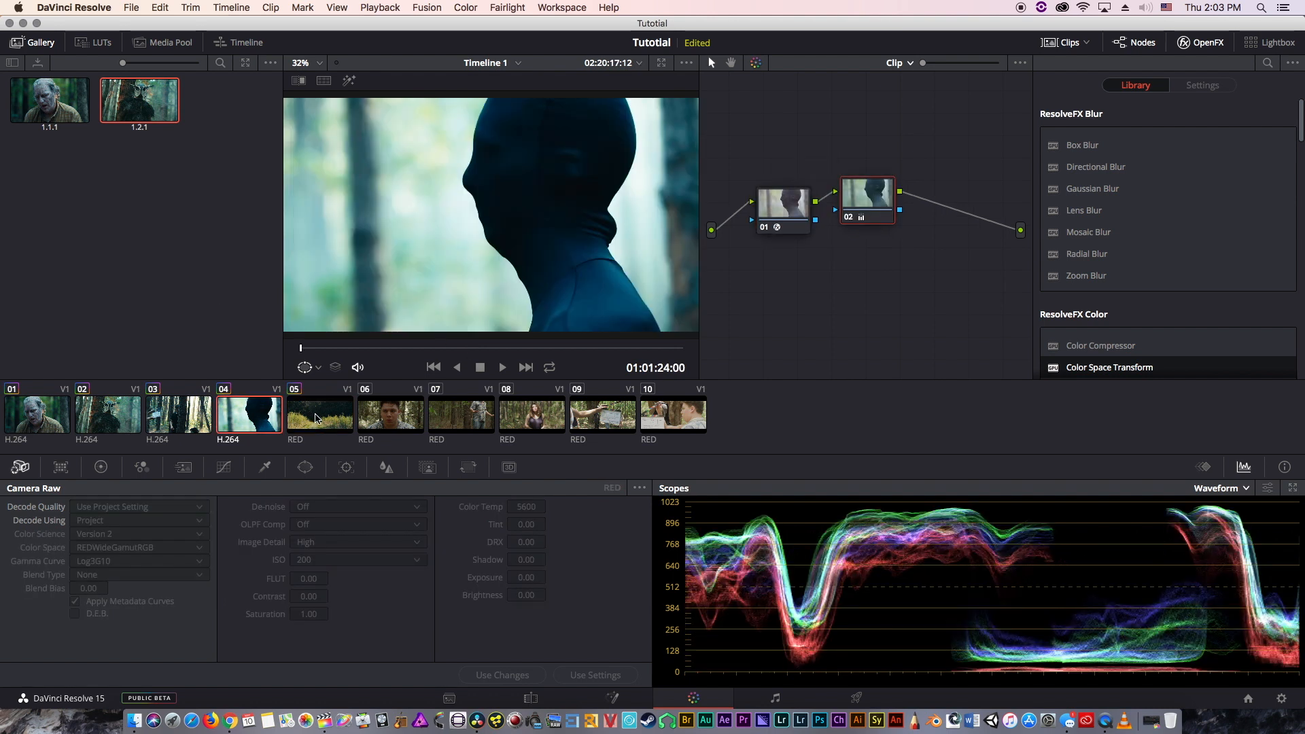
pyautogui.click(318, 419)
pyautogui.click(197, 426)
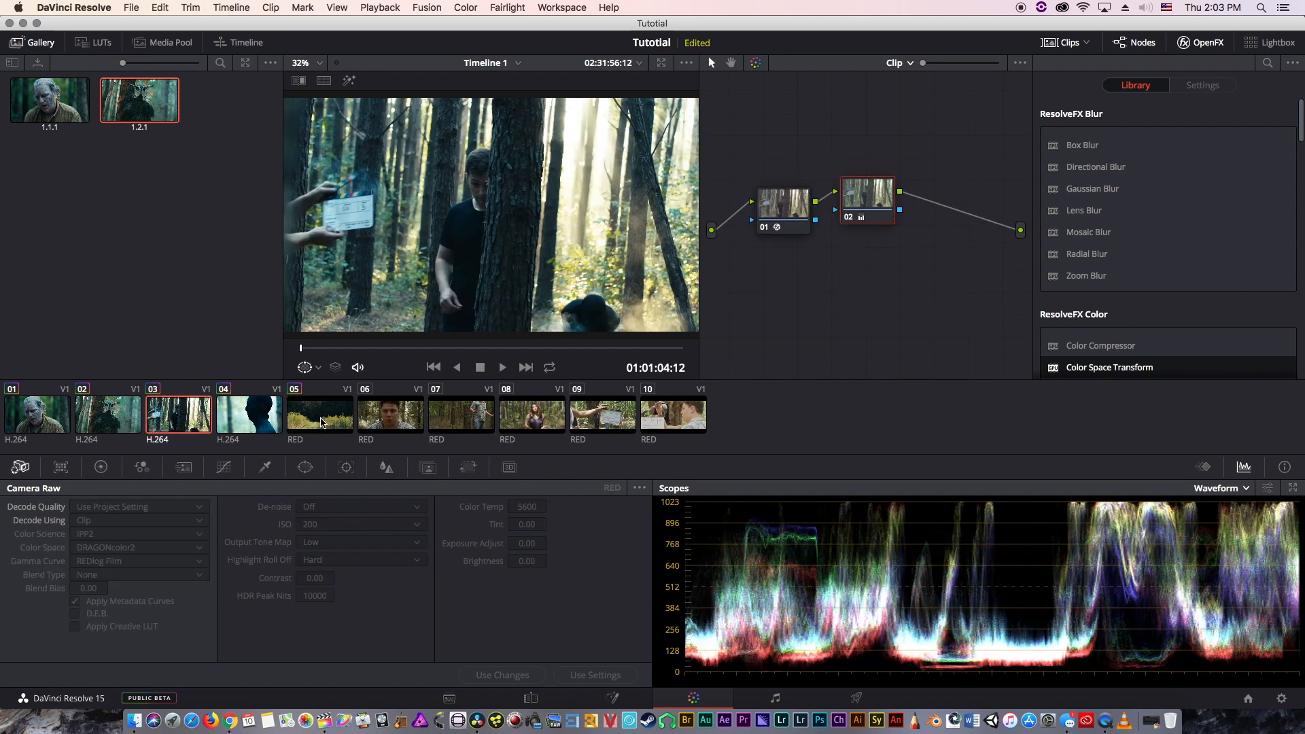
pyautogui.click(322, 423)
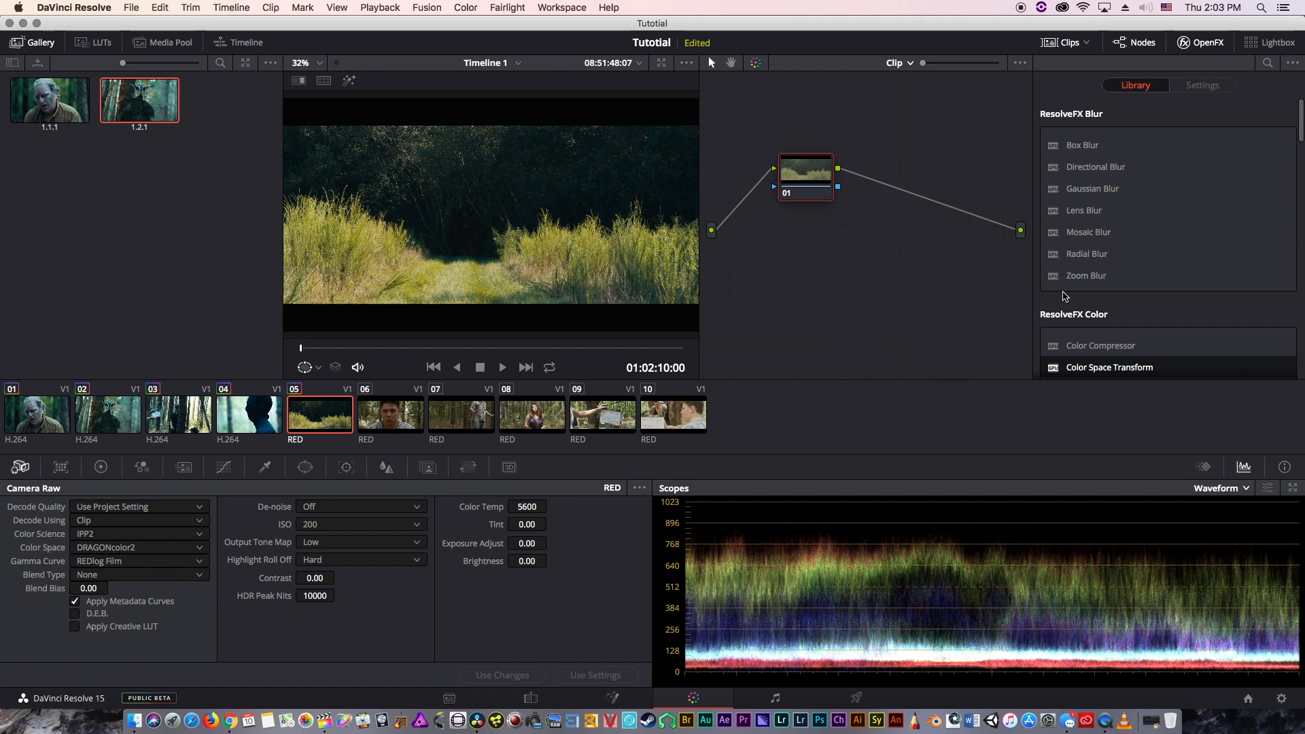
# - Apply a Color Space Transform to clip 05's node 01 and set its output gamma to Cineon Film Log
pyautogui.moveTo(1109, 368); pyautogui.dragTo(804, 175)
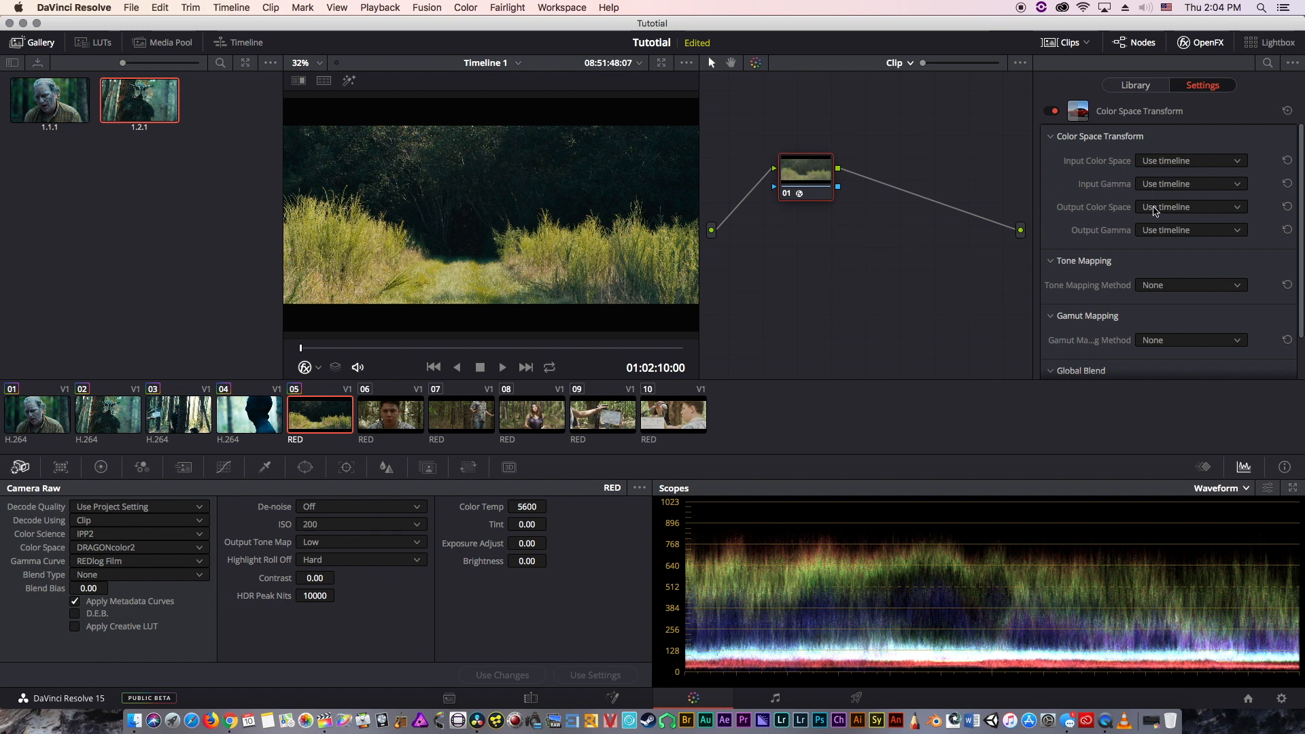
pyautogui.click(1154, 207)
pyautogui.click(1078, 197)
pyautogui.click(1174, 231)
pyautogui.click(1123, 220)
pyautogui.click(1156, 230)
pyautogui.scroll(-5, 1155, 319)
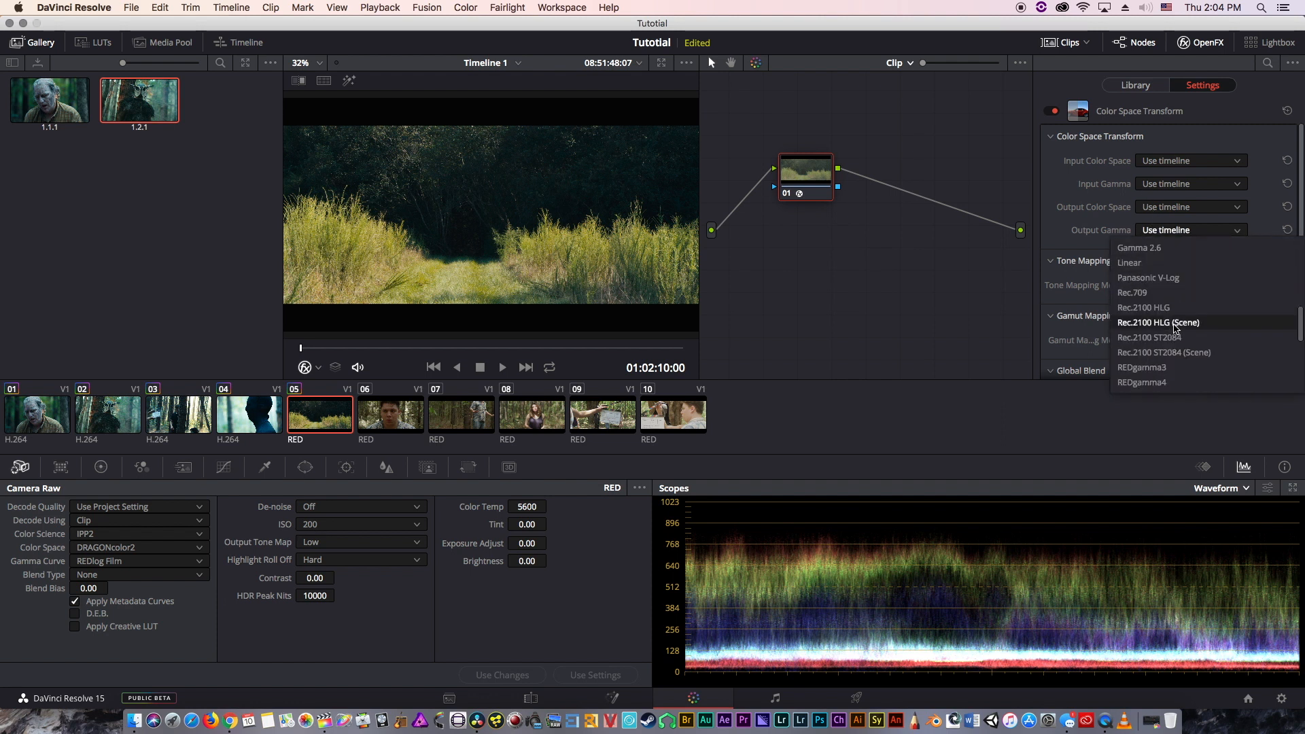
pyautogui.scroll(5, 1173, 333)
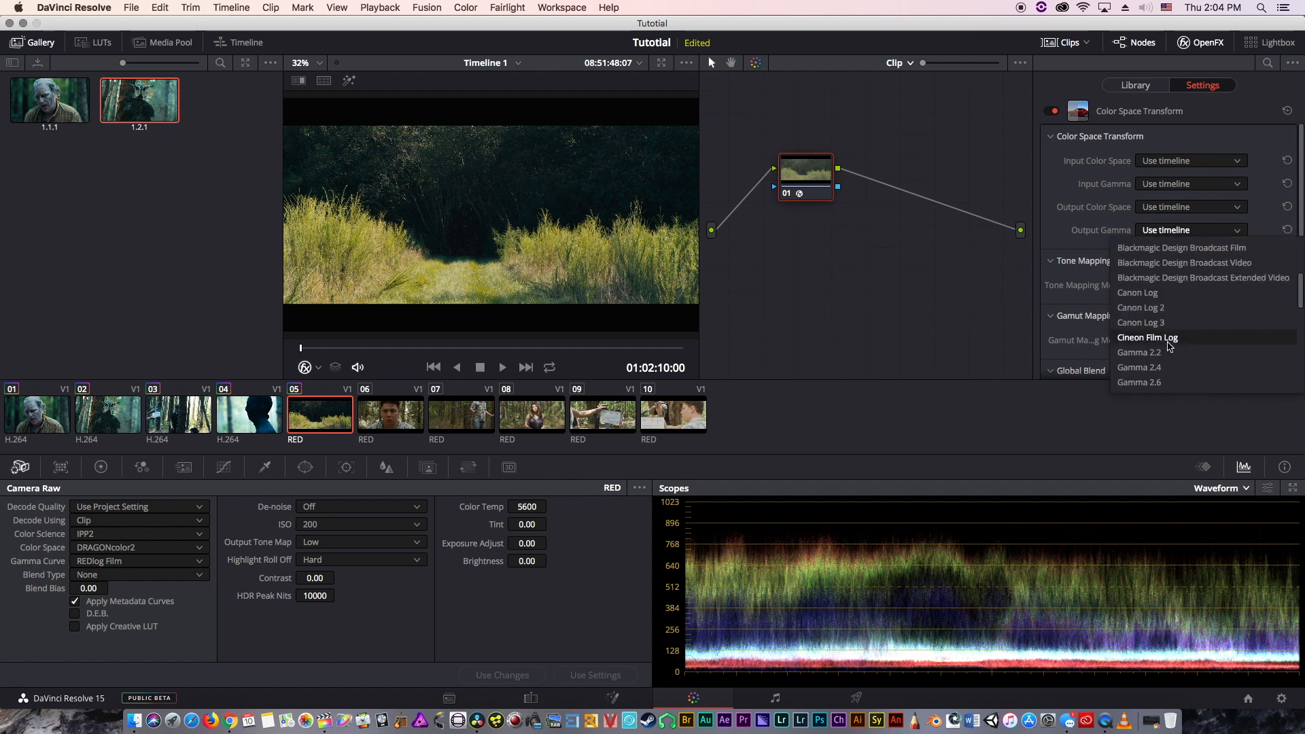
pyautogui.click(1170, 339)
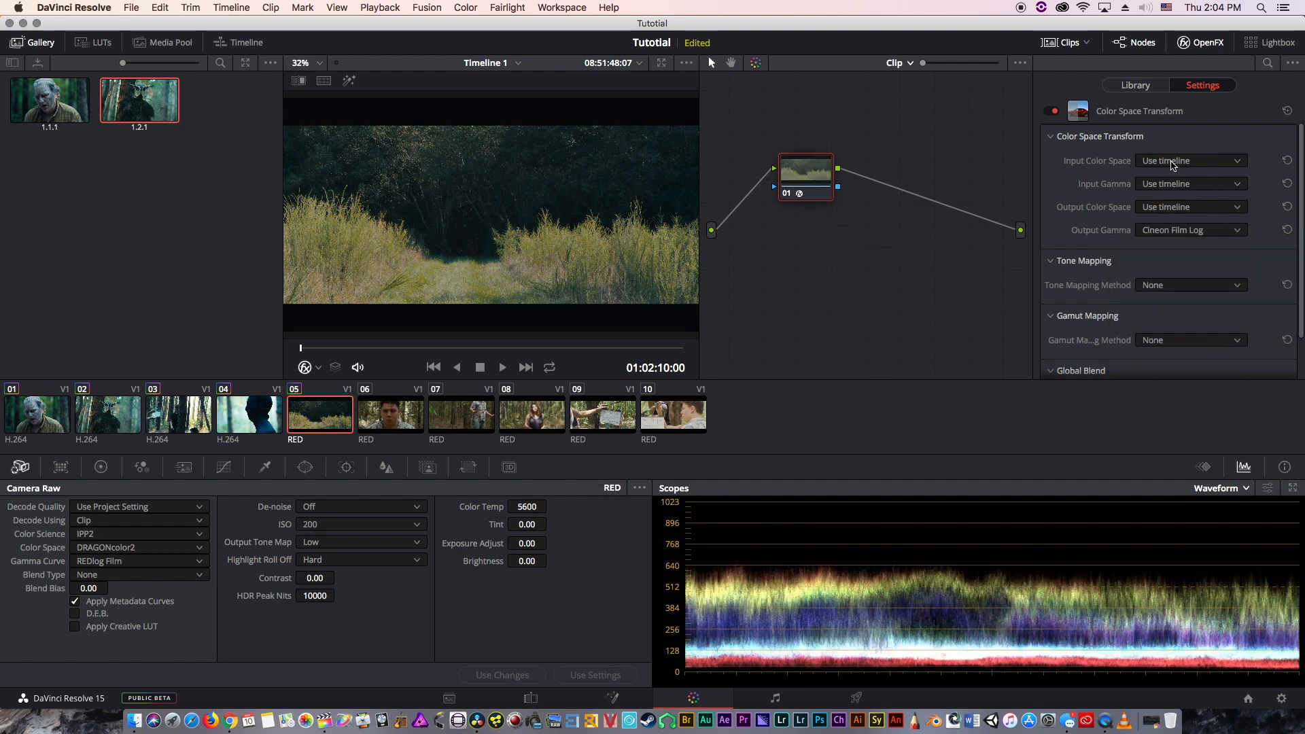
# - Set the transform's input gamma to REDlogFilm and compare clip 05 with node 01 disabled and enabled
pyautogui.click(1167, 185)
pyautogui.scroll(-3, 1176, 284)
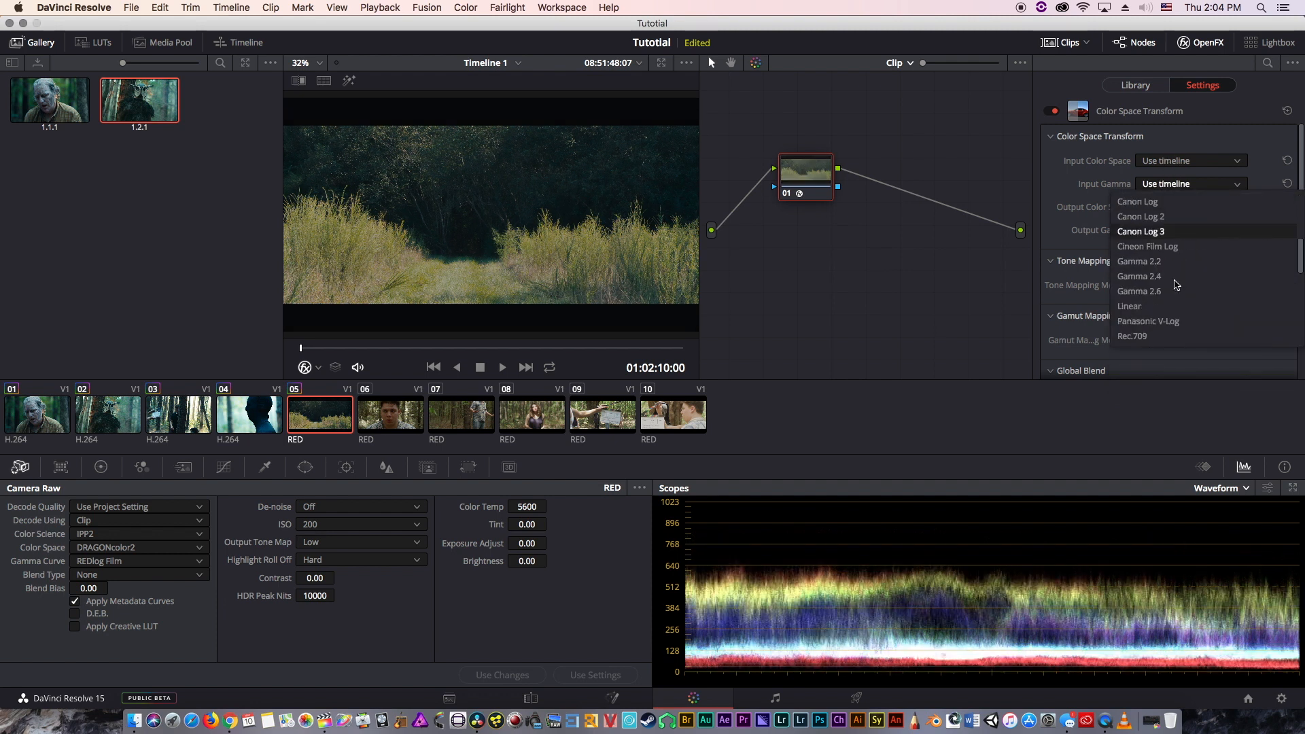
pyautogui.scroll(-4, 1177, 284)
pyautogui.click(1167, 275)
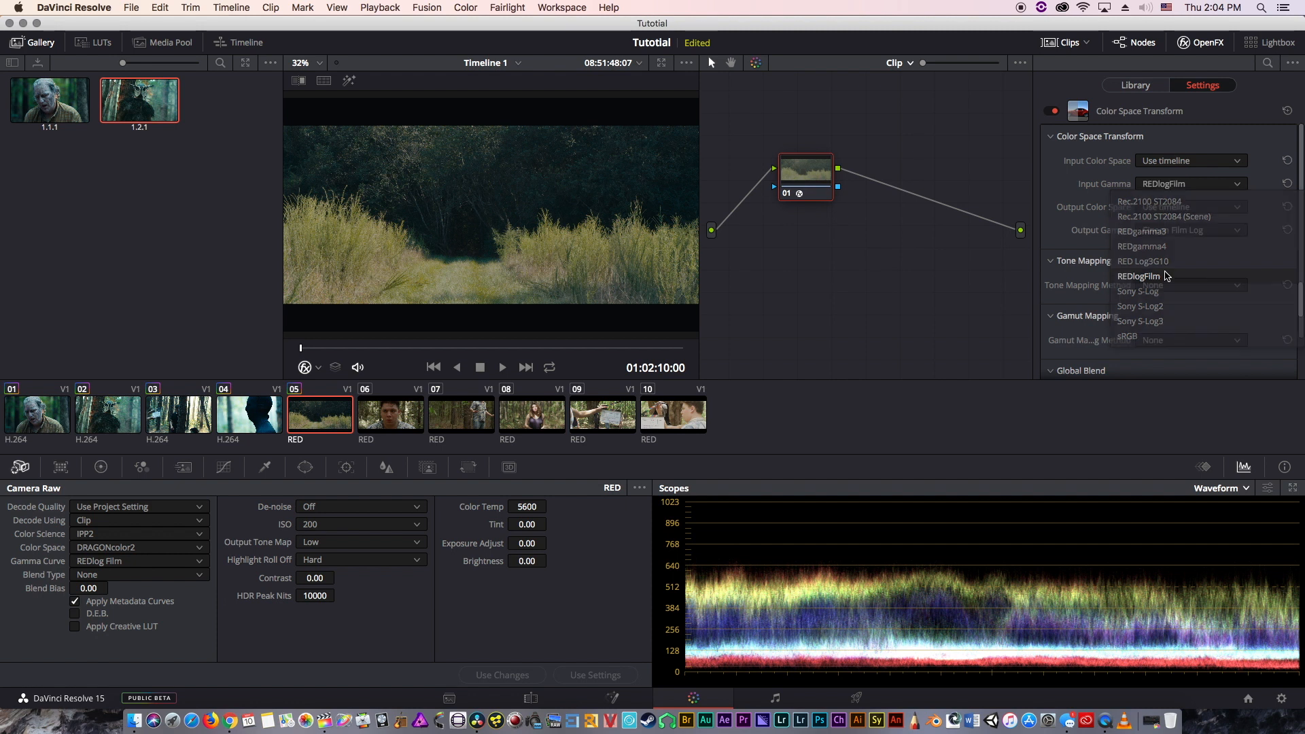
pyautogui.press('super+d')
pyautogui.press('super+d')
pyautogui.press('super+d')
pyautogui.press('super+d')
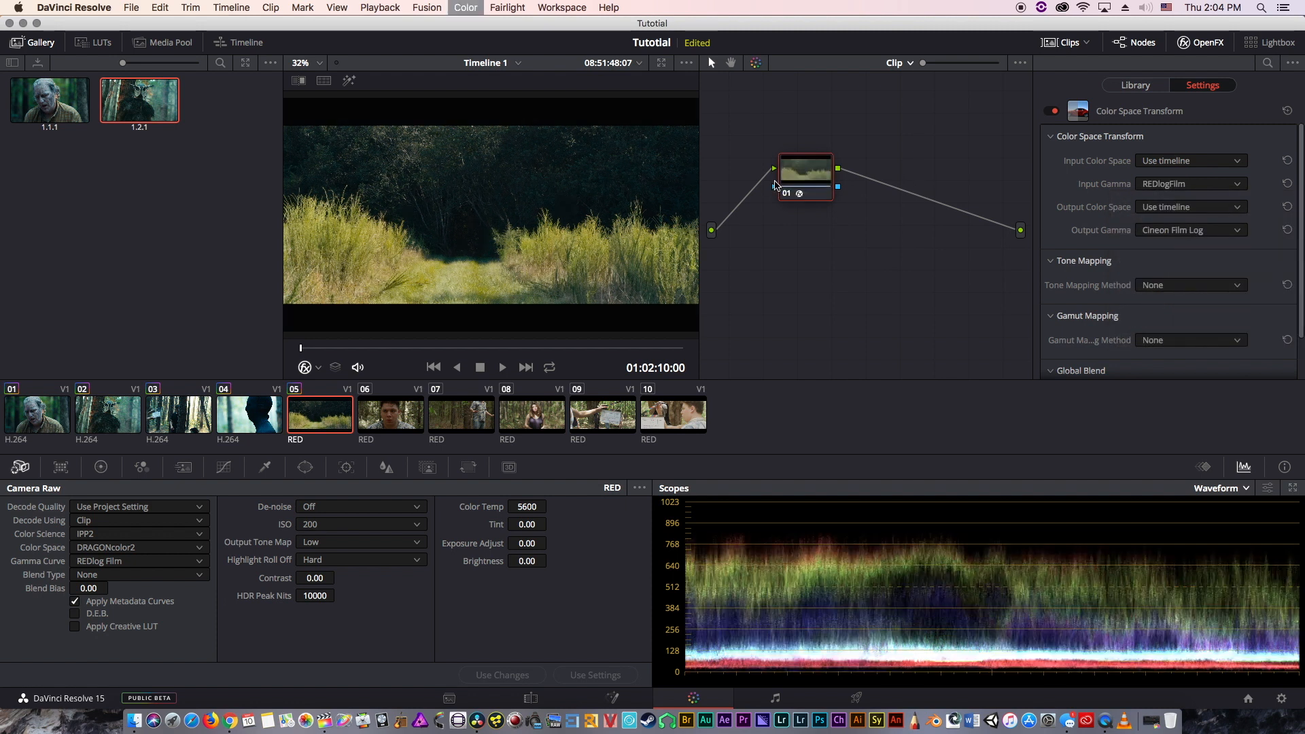
# - Set the transform's tone mapping method to Luminance Mapping and its gamut mapping method to Saturation Mapping
pyautogui.click(1187, 285)
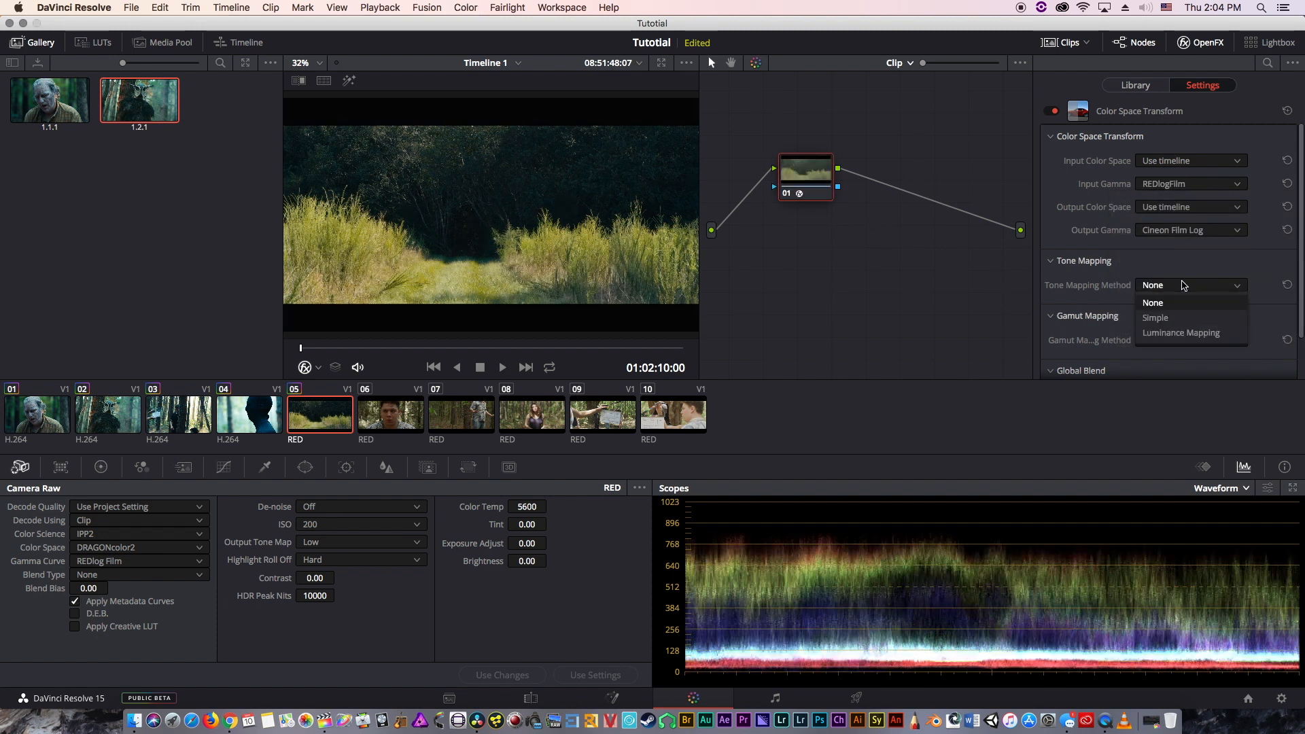
pyautogui.click(1198, 330)
pyautogui.scroll(-4, 1162, 343)
pyautogui.click(1188, 333)
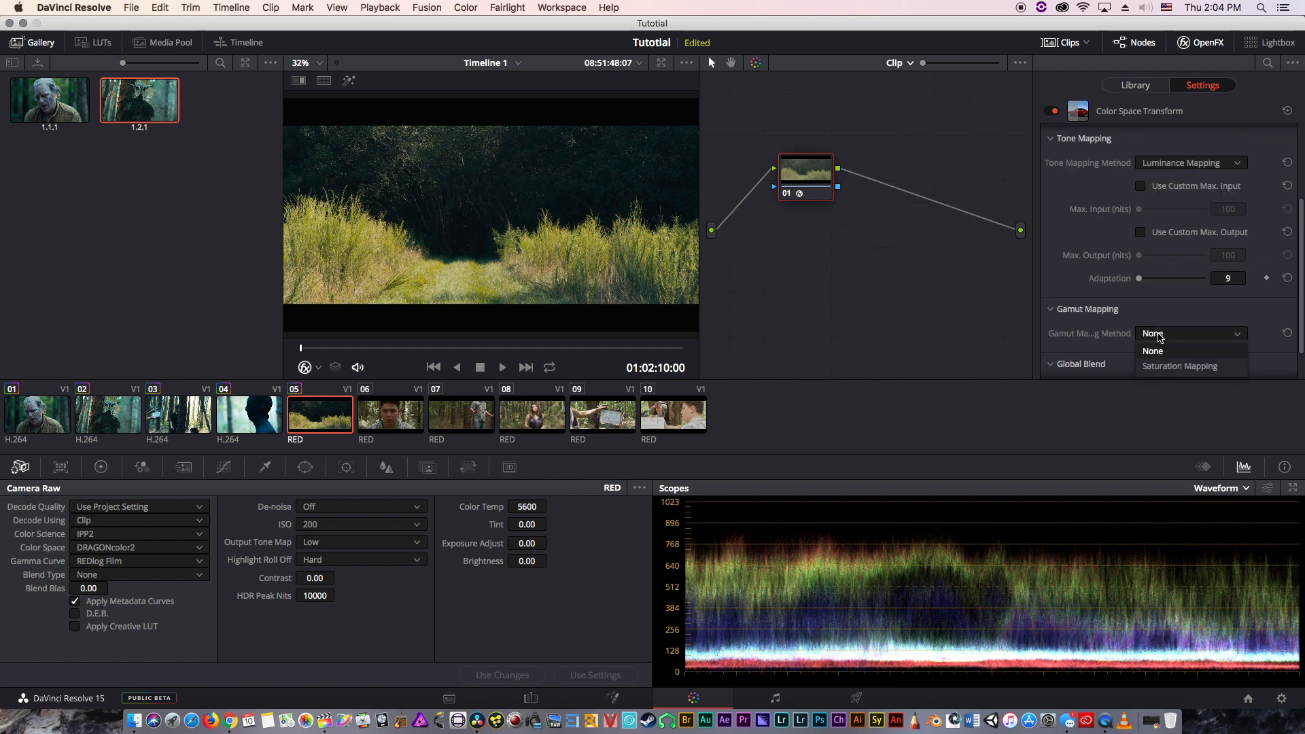
pyautogui.click(1183, 365)
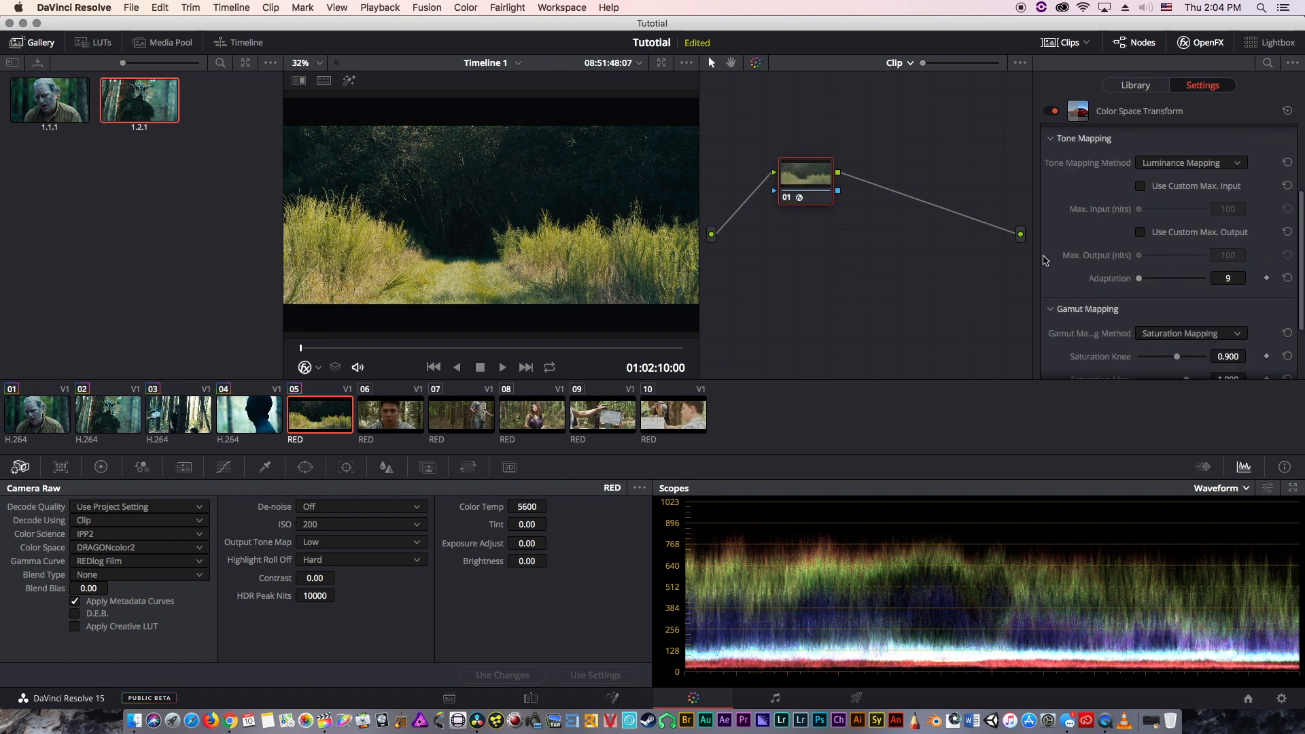
# - Open the Color Space Transform's input color space choices and browse through the available color spaces
pyautogui.scroll(3, 1114, 277)
pyautogui.click(1162, 163)
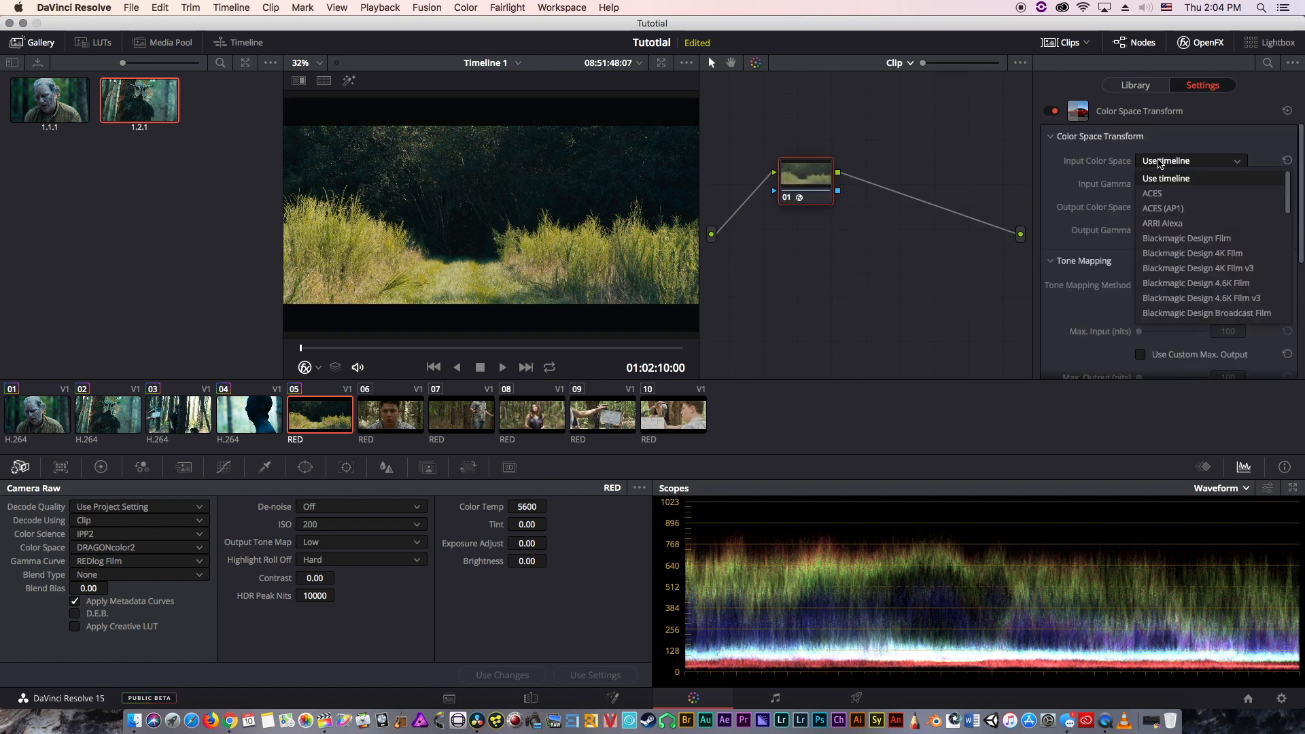
pyautogui.scroll(-3, 1186, 283)
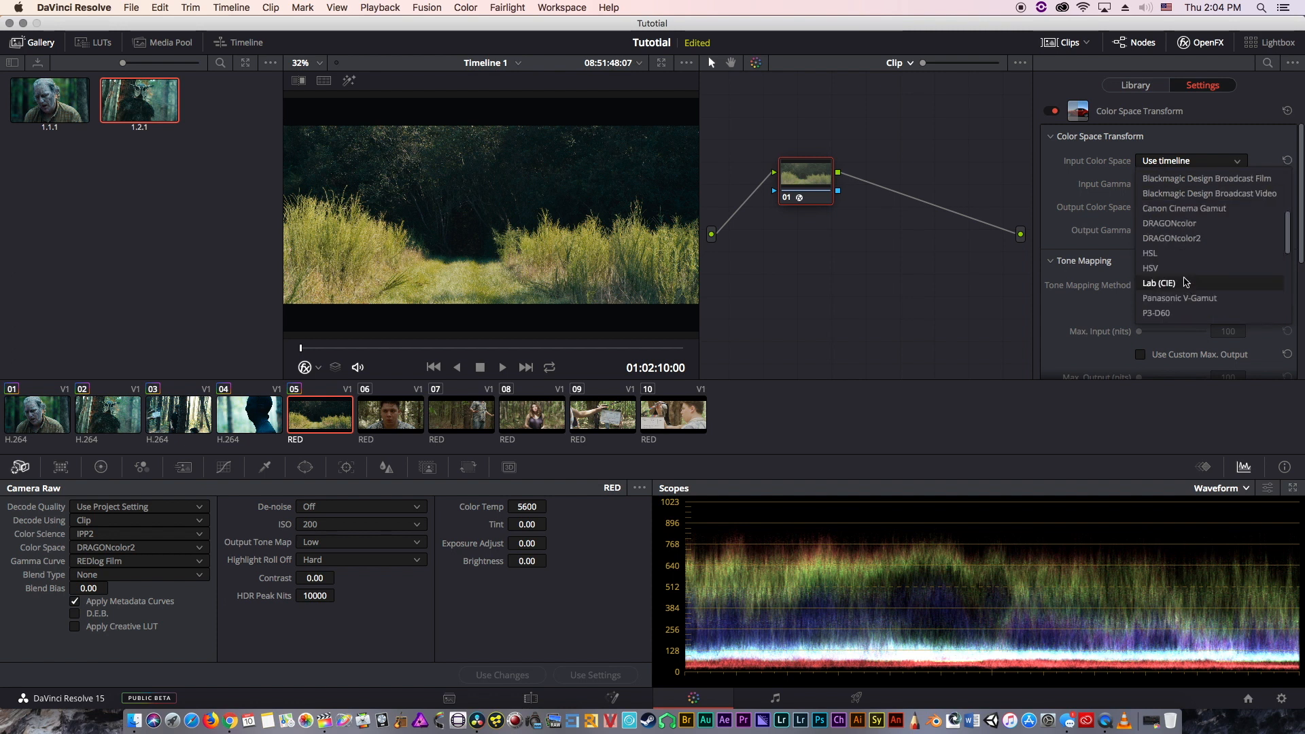
# - Set the Color Space Transform on clip 05 to DRAGONcolor2 input and Rec.709 output color space, and review the image full screen
pyautogui.click(1183, 235)
pyautogui.click(1171, 210)
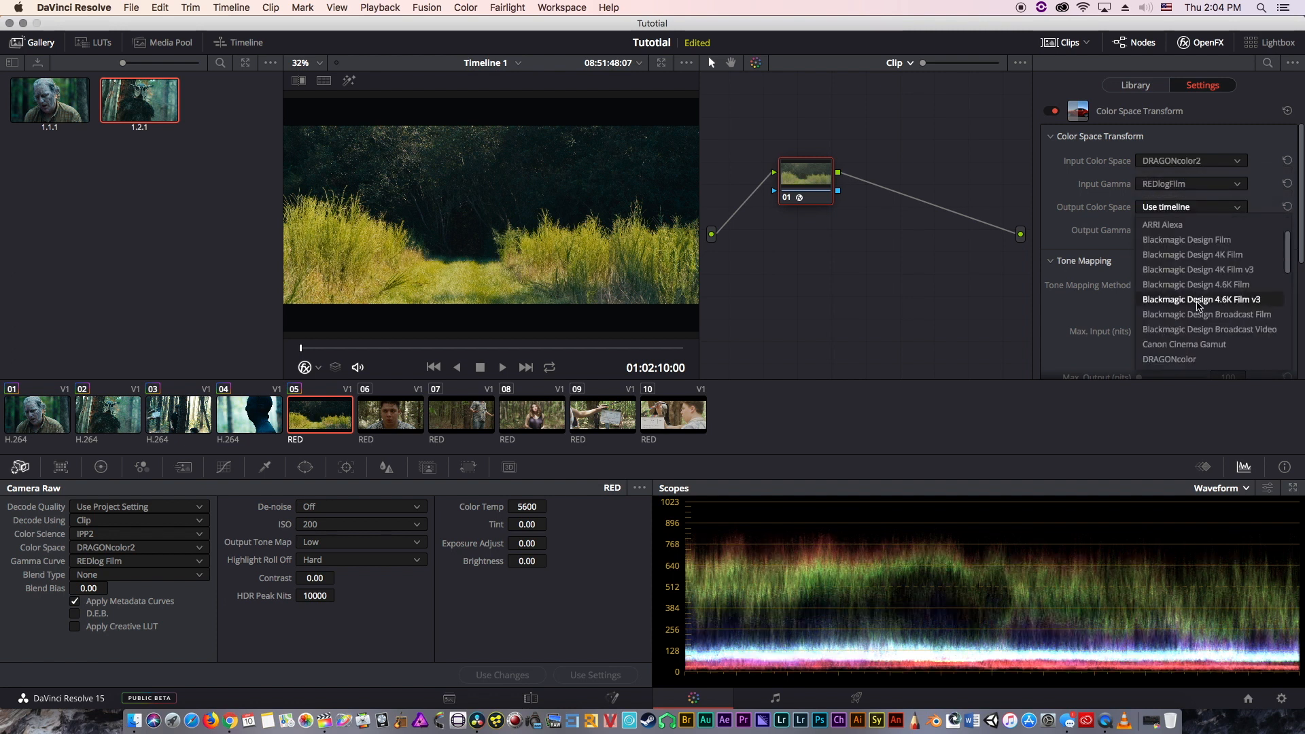
pyautogui.scroll(-5, 1169, 326)
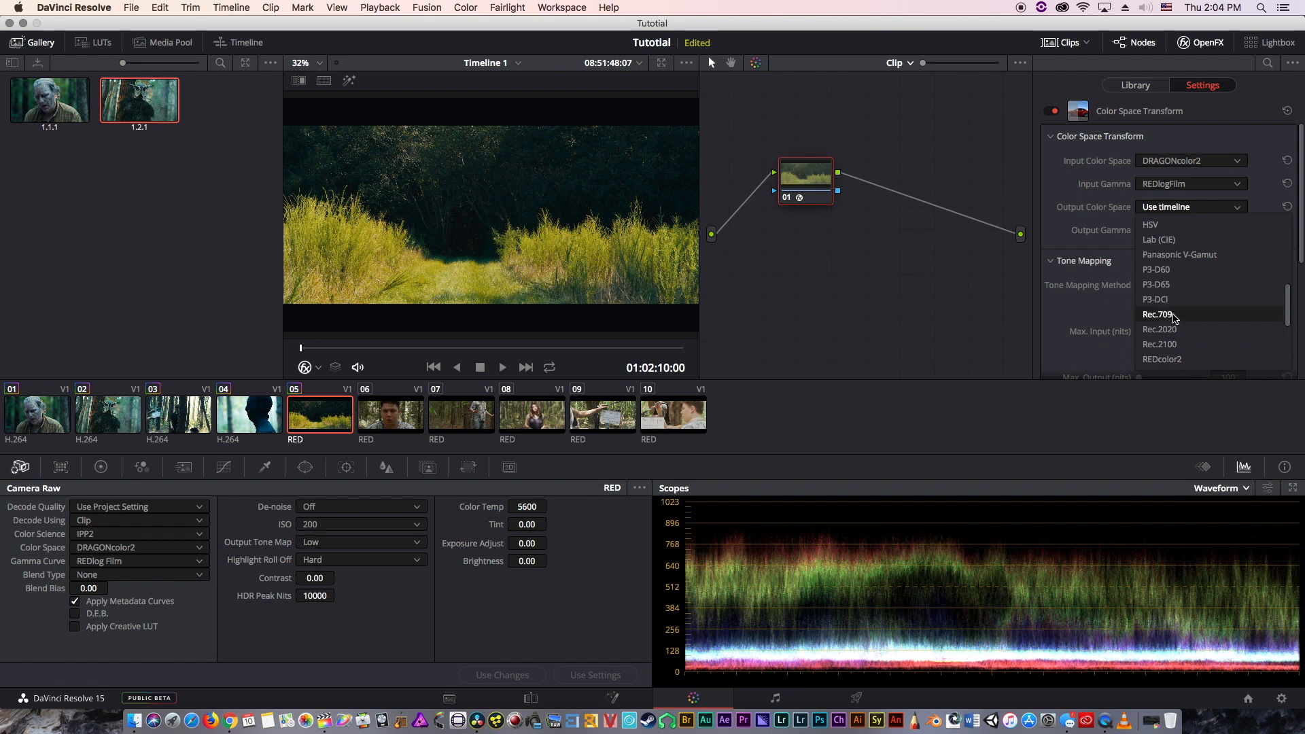
pyautogui.click(1172, 315)
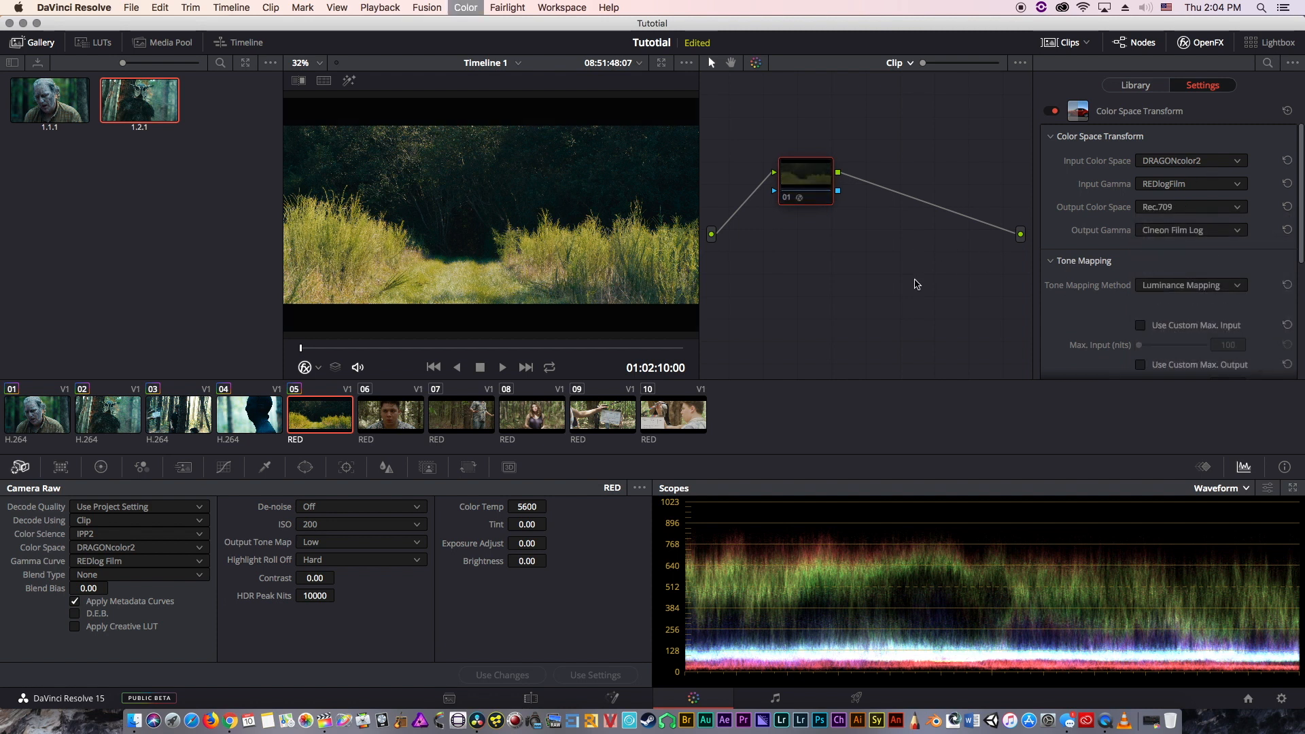
pyautogui.press('super+f')
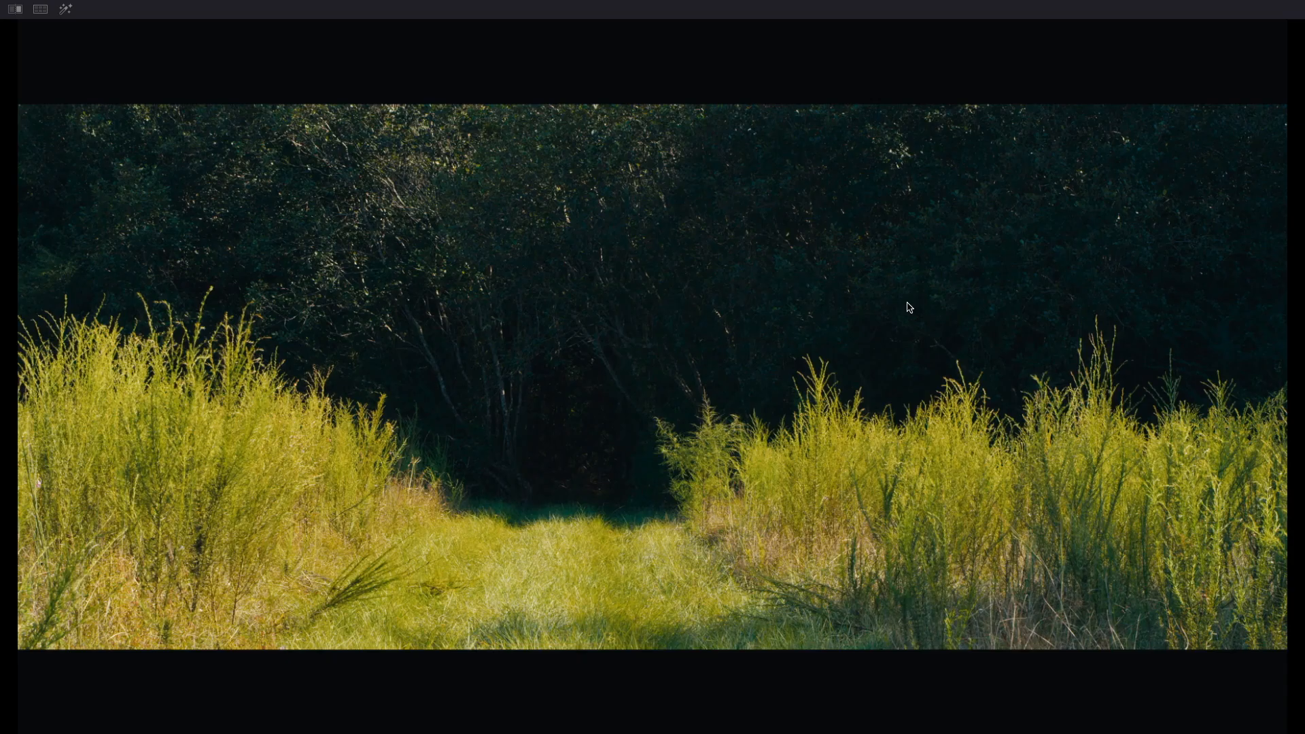
pyautogui.press('super+f')
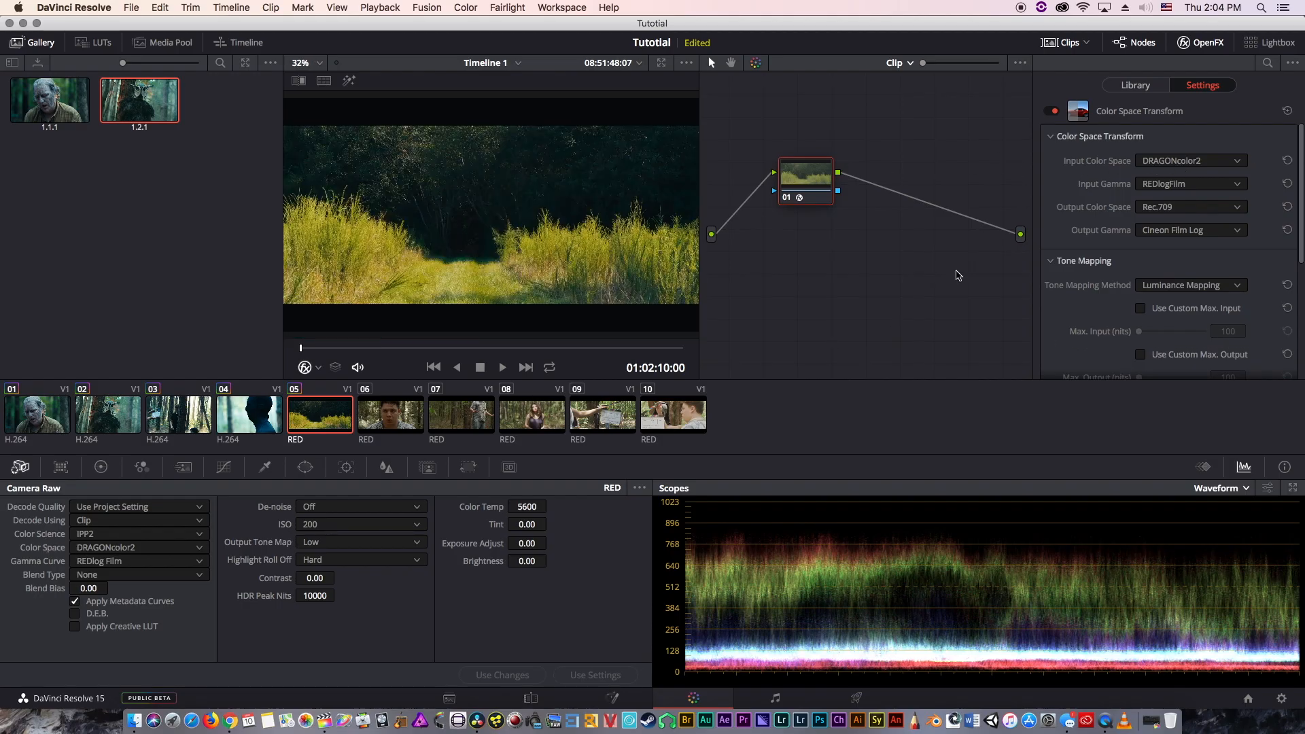
# - Set clip 05's Camera Raw color space to Rec.709 and replace its Color Space Transform node with an empty node
pyautogui.click(141, 548)
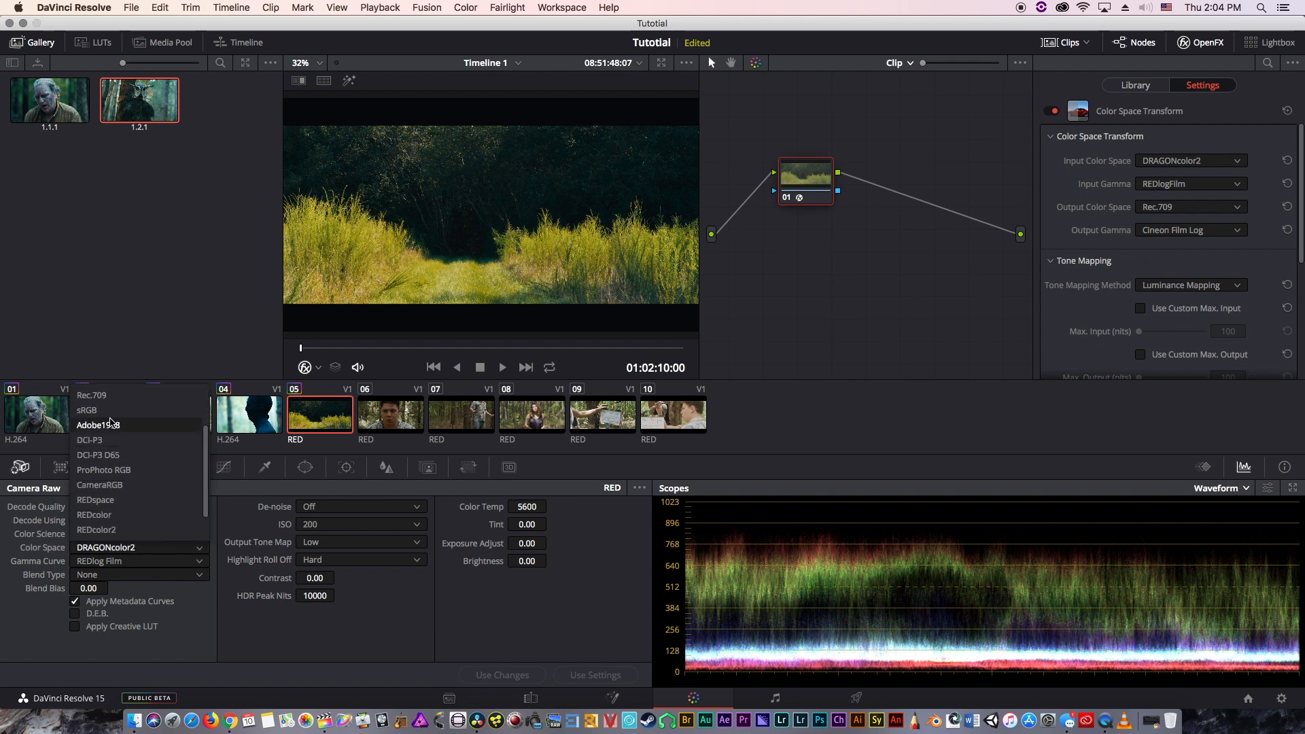
pyautogui.click(100, 398)
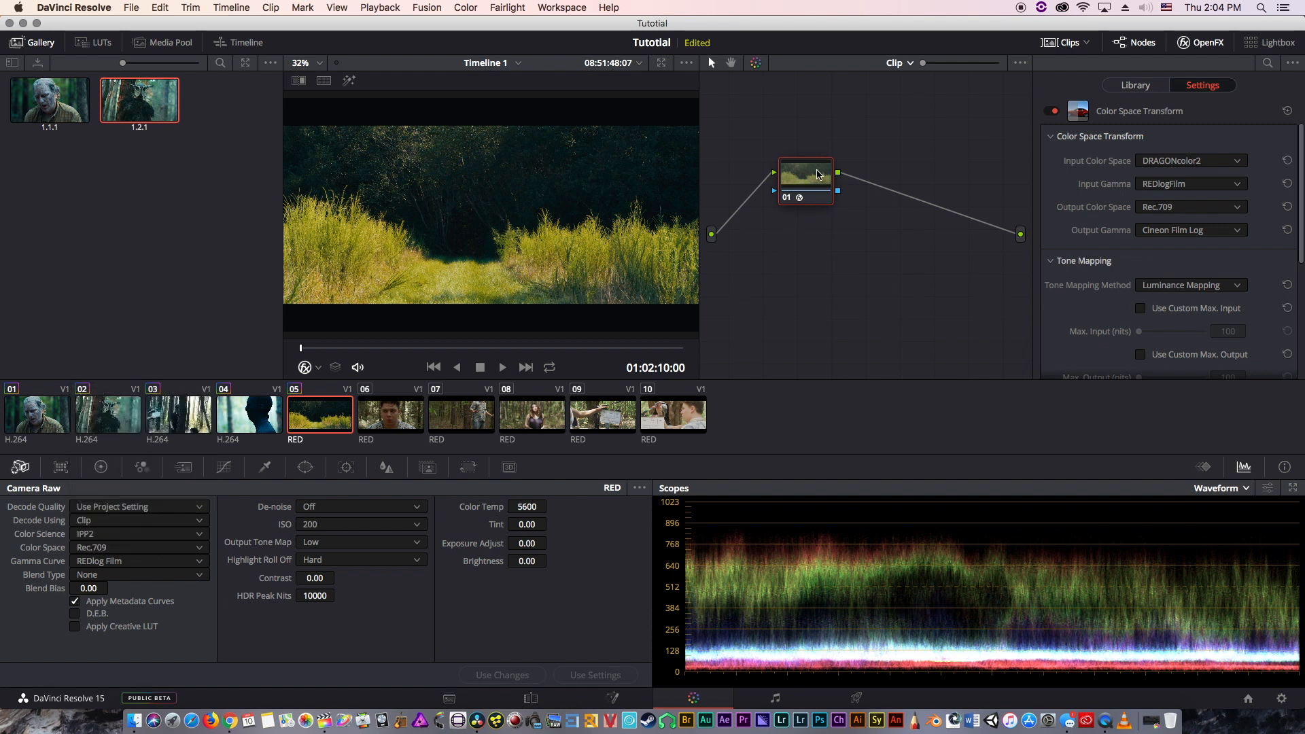
pyautogui.press('Delete')
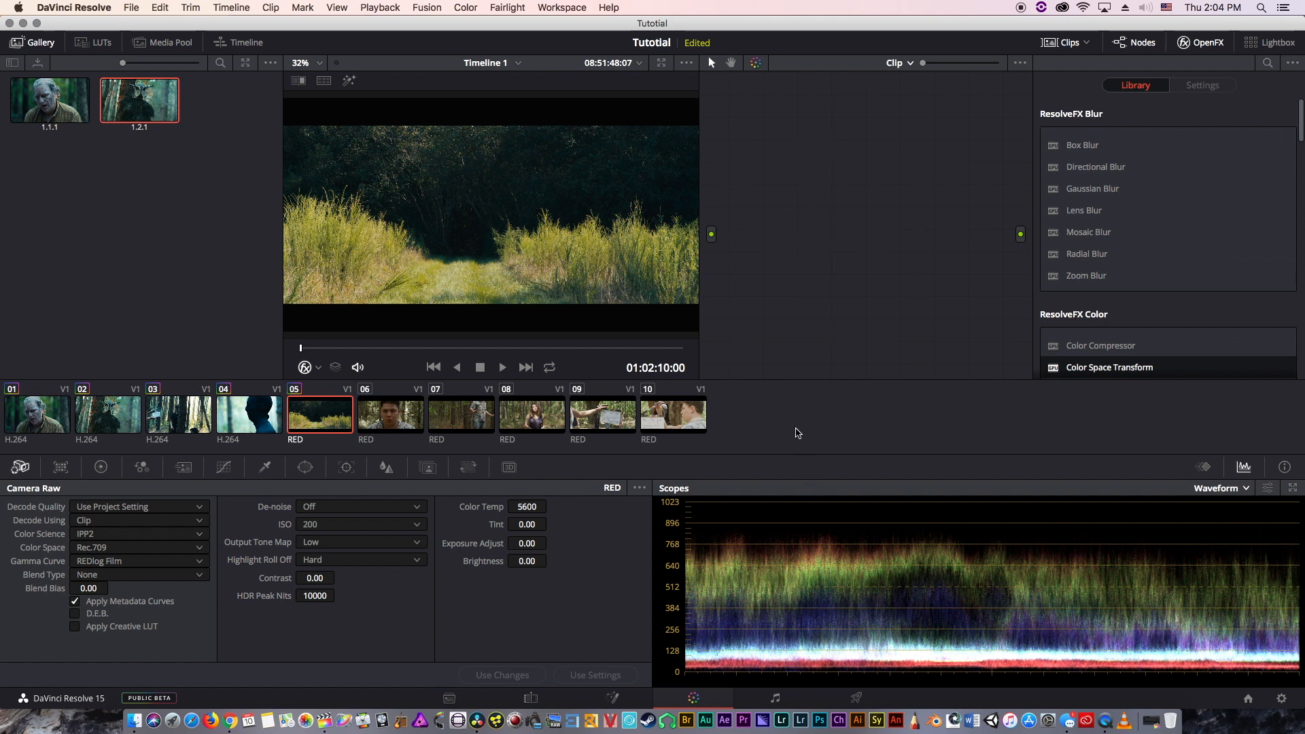
pyautogui.hotkey('alt', 's')
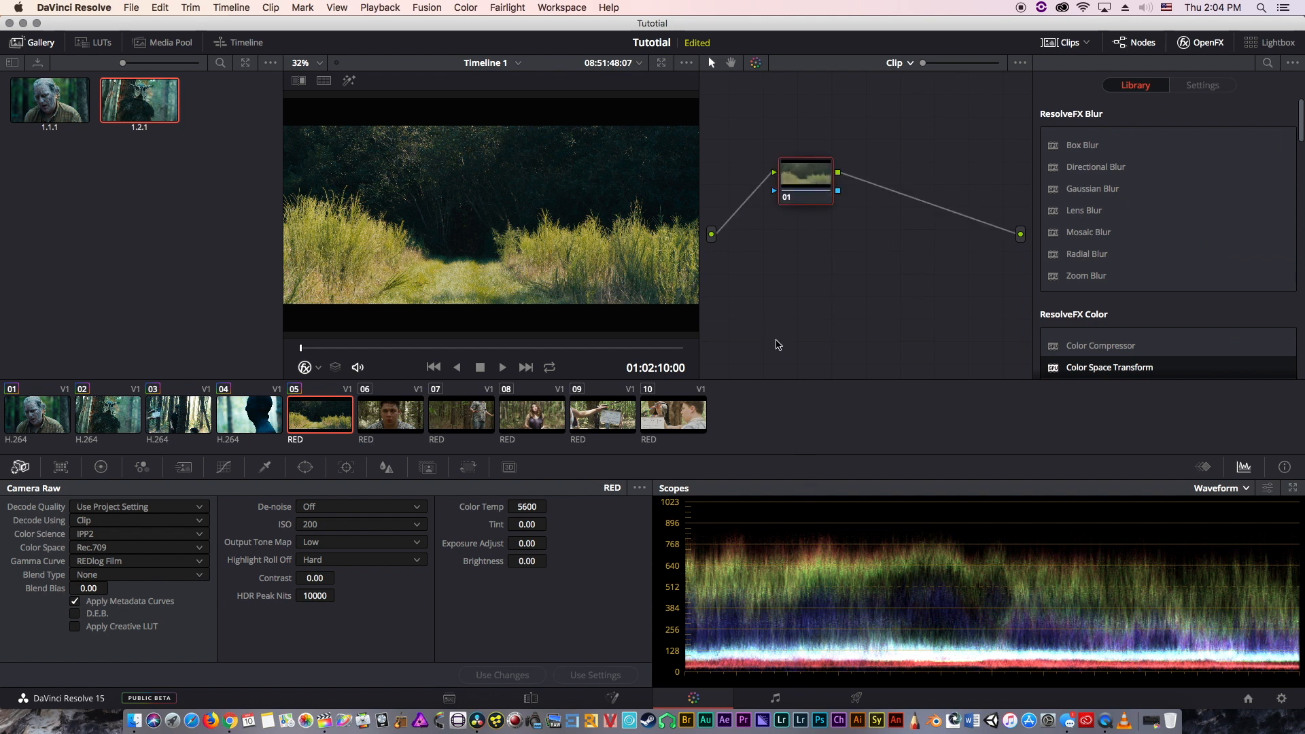
# - Look at clip 03, and compare clip 05 with the selected gallery still using an image wipe
pyautogui.click(156, 423)
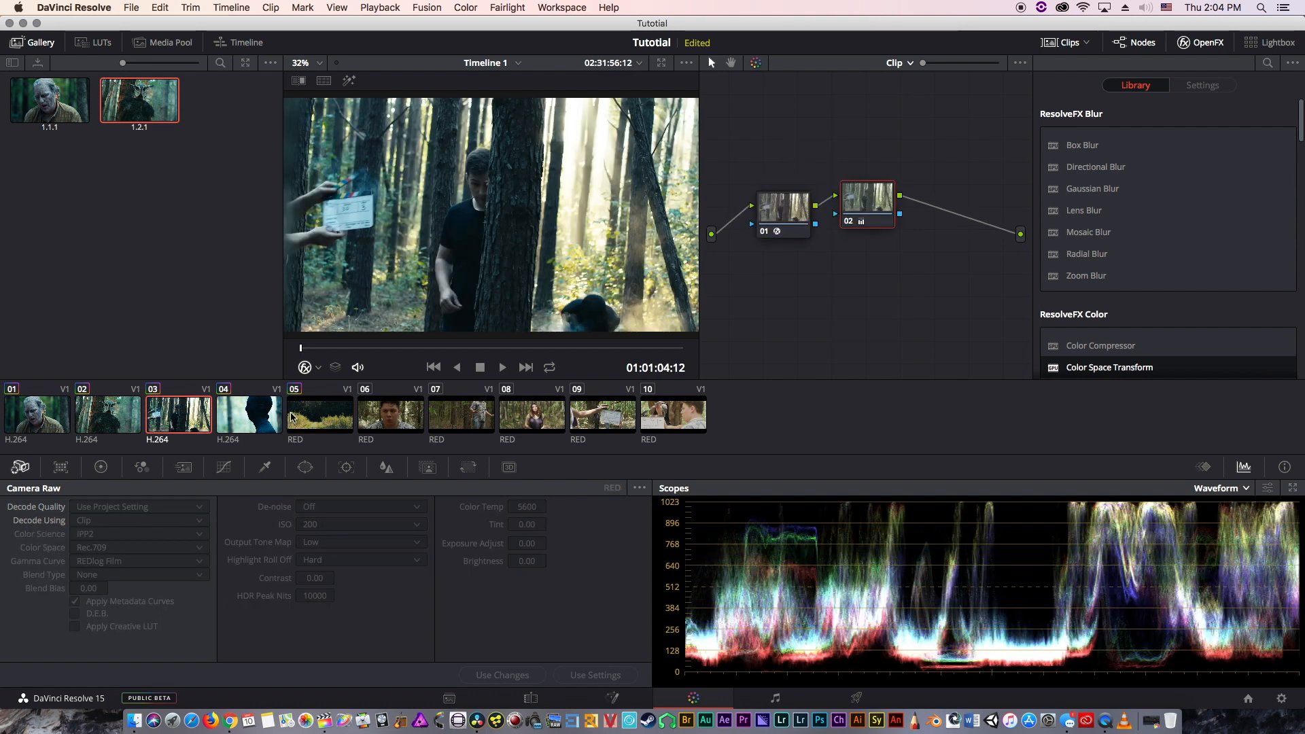
pyautogui.click(296, 418)
pyautogui.moveTo(806, 187); pyautogui.dragTo(812, 189)
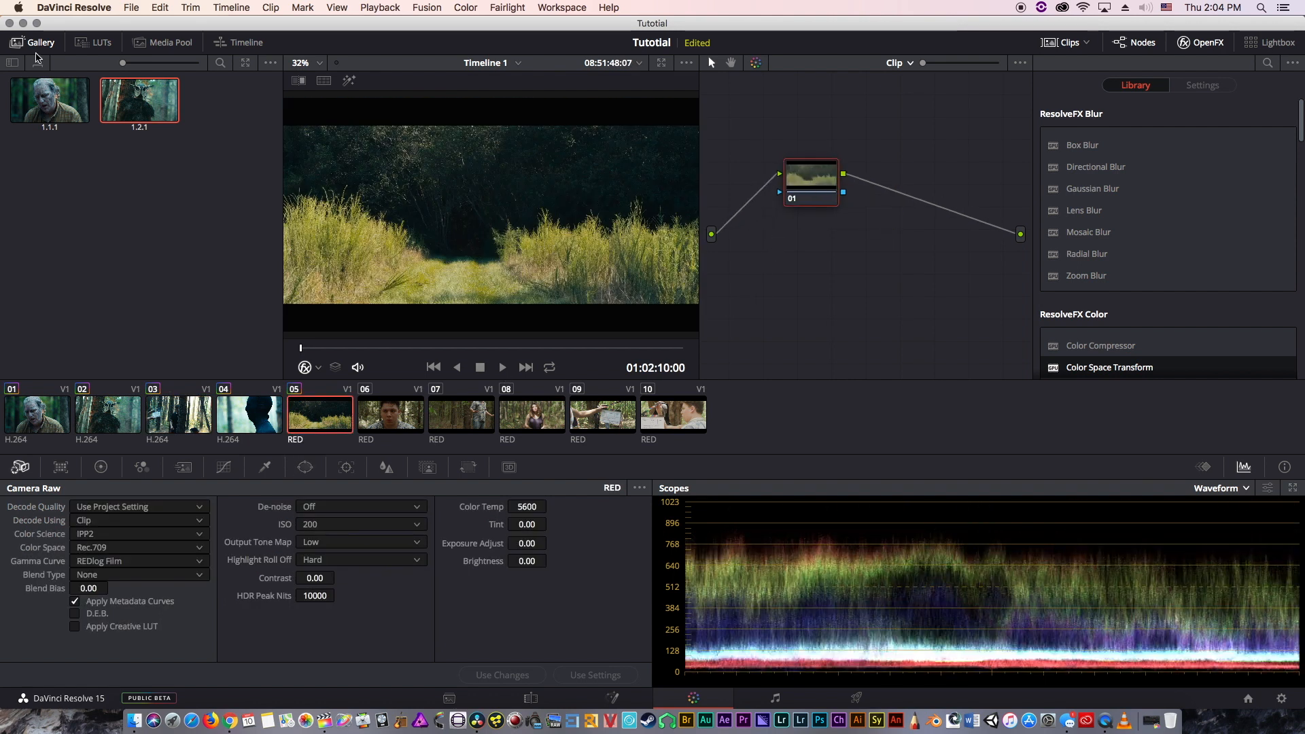
pyautogui.click(299, 80)
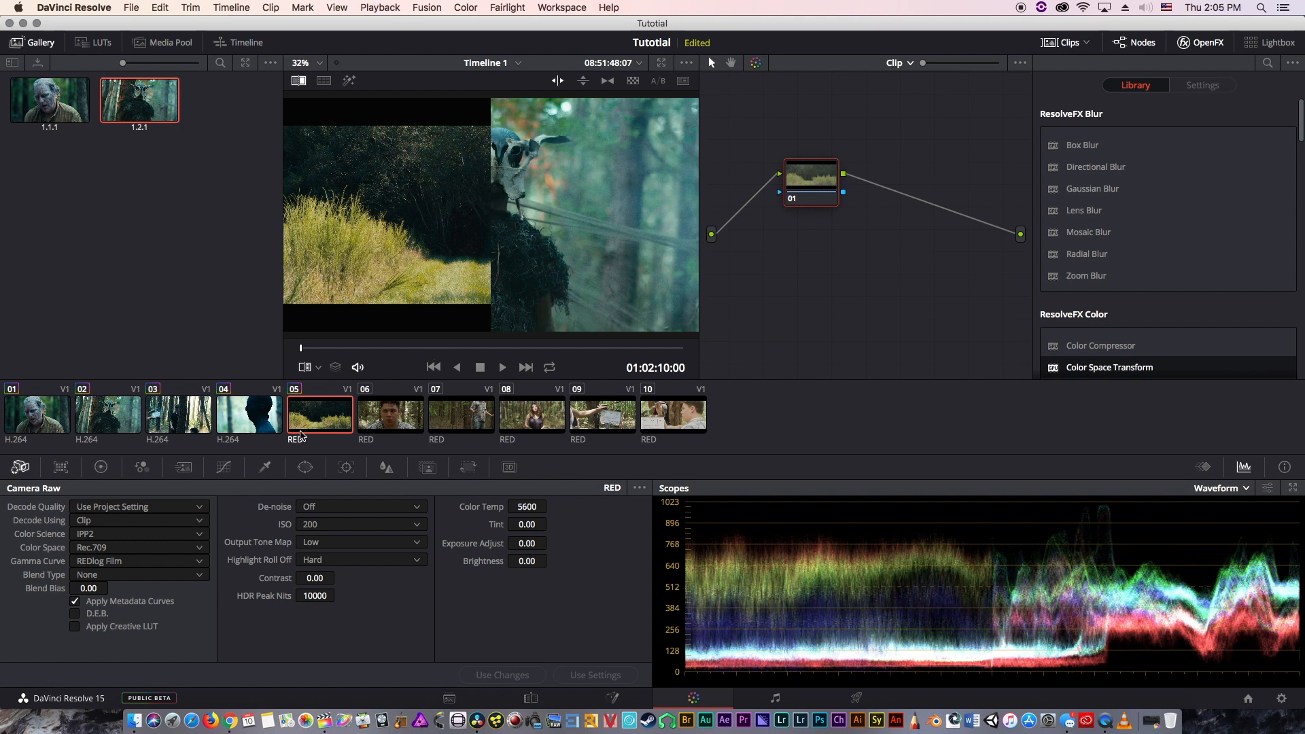
# - Grab a gallery still of clip 03 and show it as an image wipe against clip 05
pyautogui.click(197, 430)
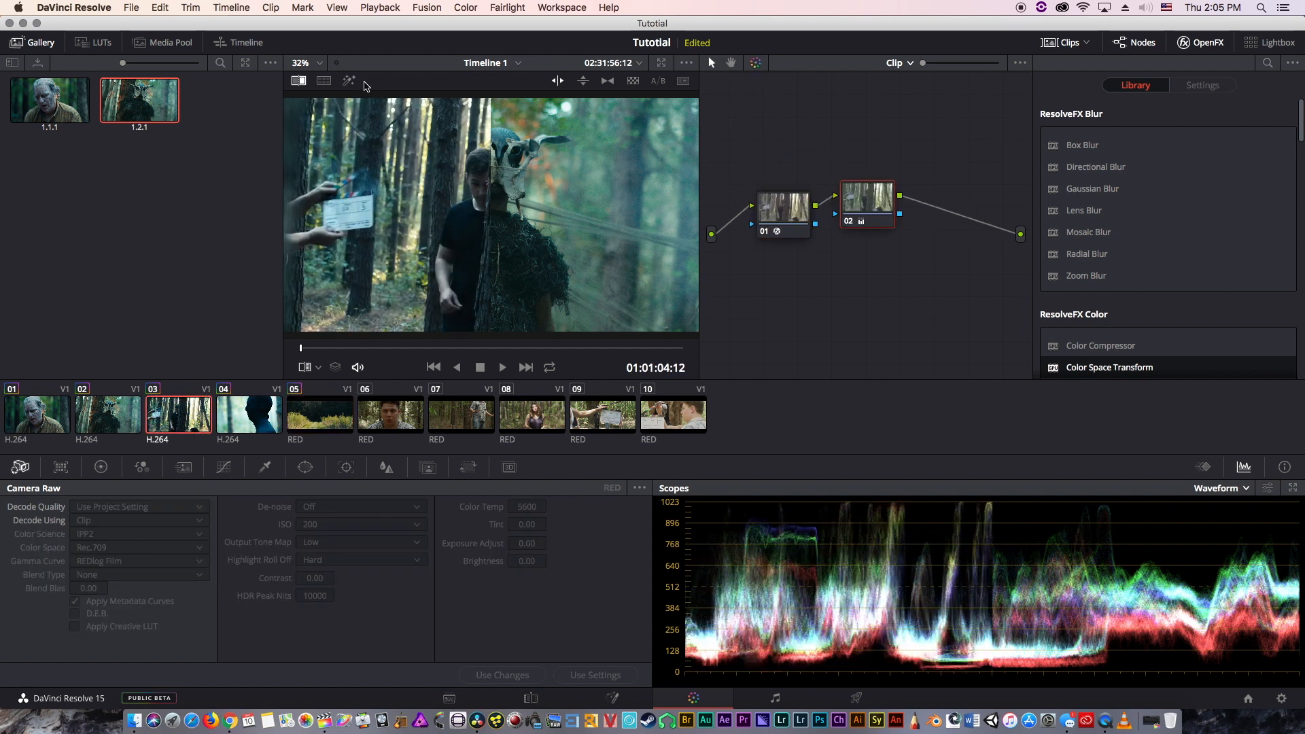
pyautogui.click(299, 80)
pyautogui.rightClick(420, 184)
pyautogui.click(445, 200)
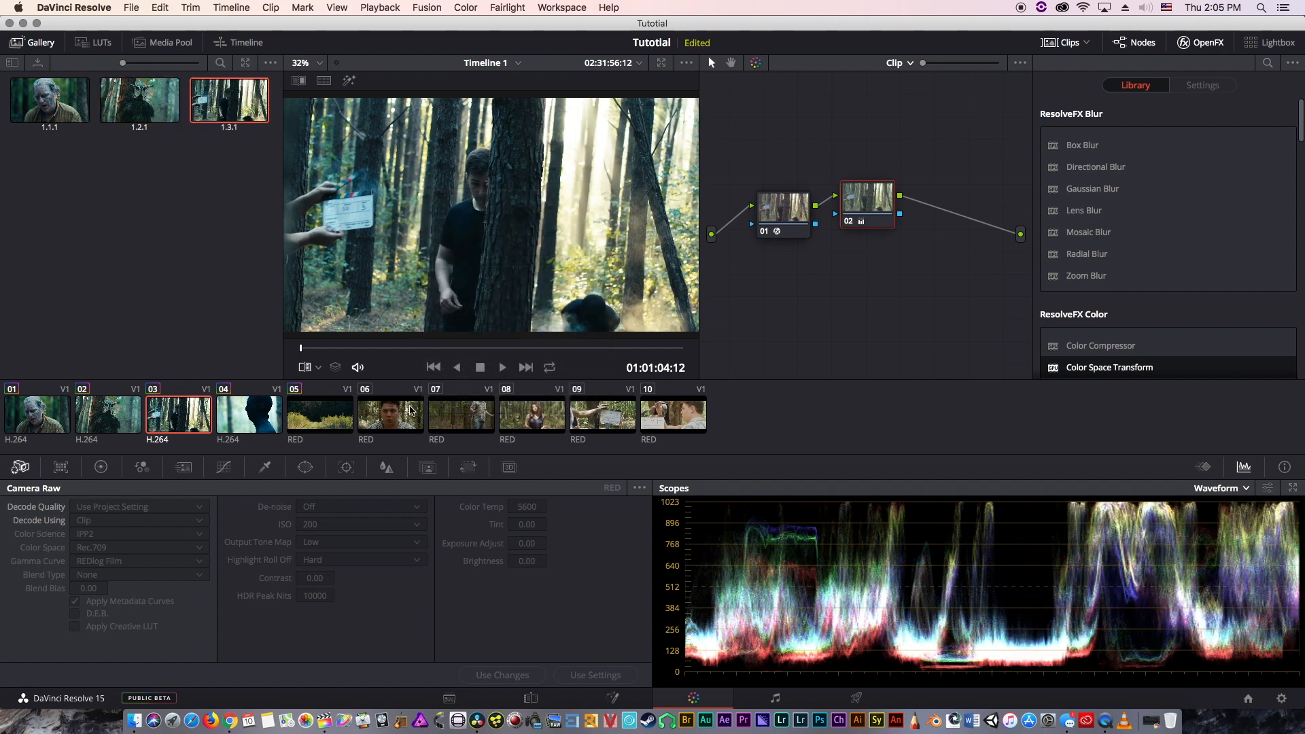
pyautogui.click(331, 422)
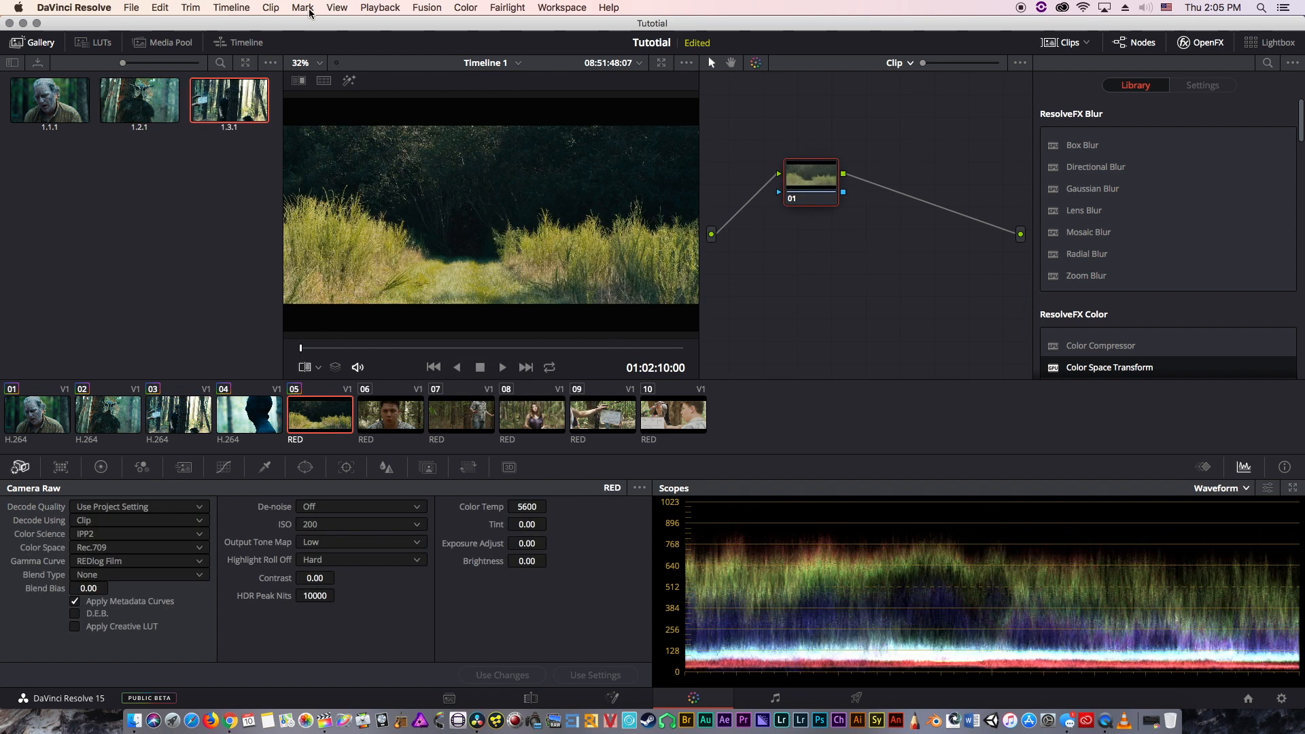
pyautogui.click(299, 81)
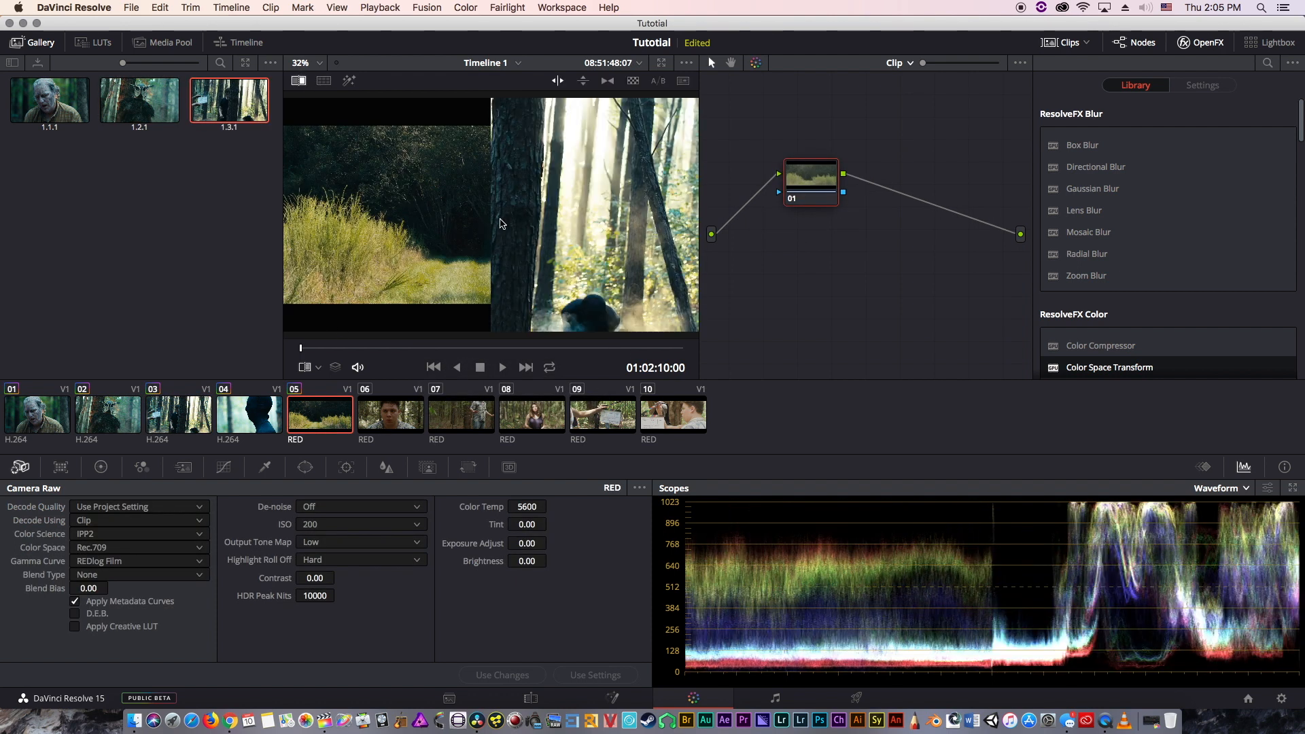
# - Raise clip 05's primary Offset to red 26.80, green 28.40 and blue 34.00 to match the reference still
pyautogui.click(137, 469)
pyautogui.click(102, 468)
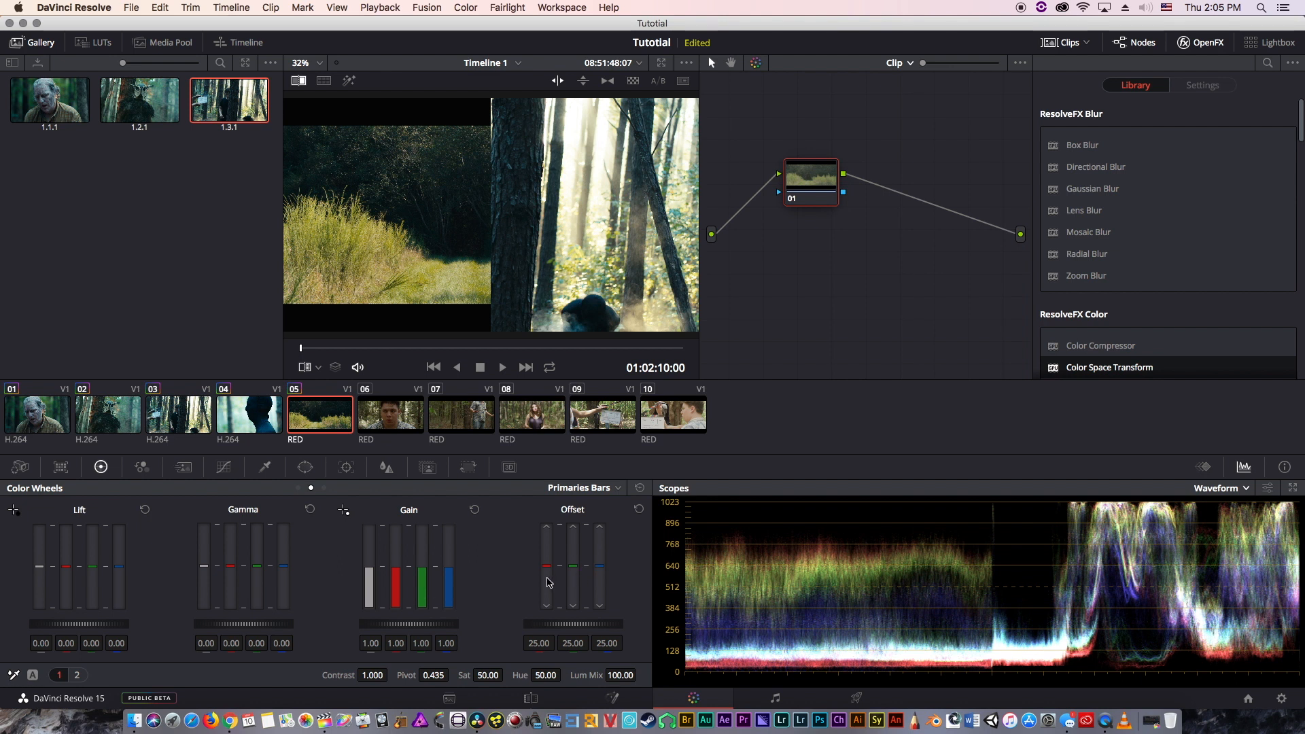
pyautogui.scroll(5, 550, 583)
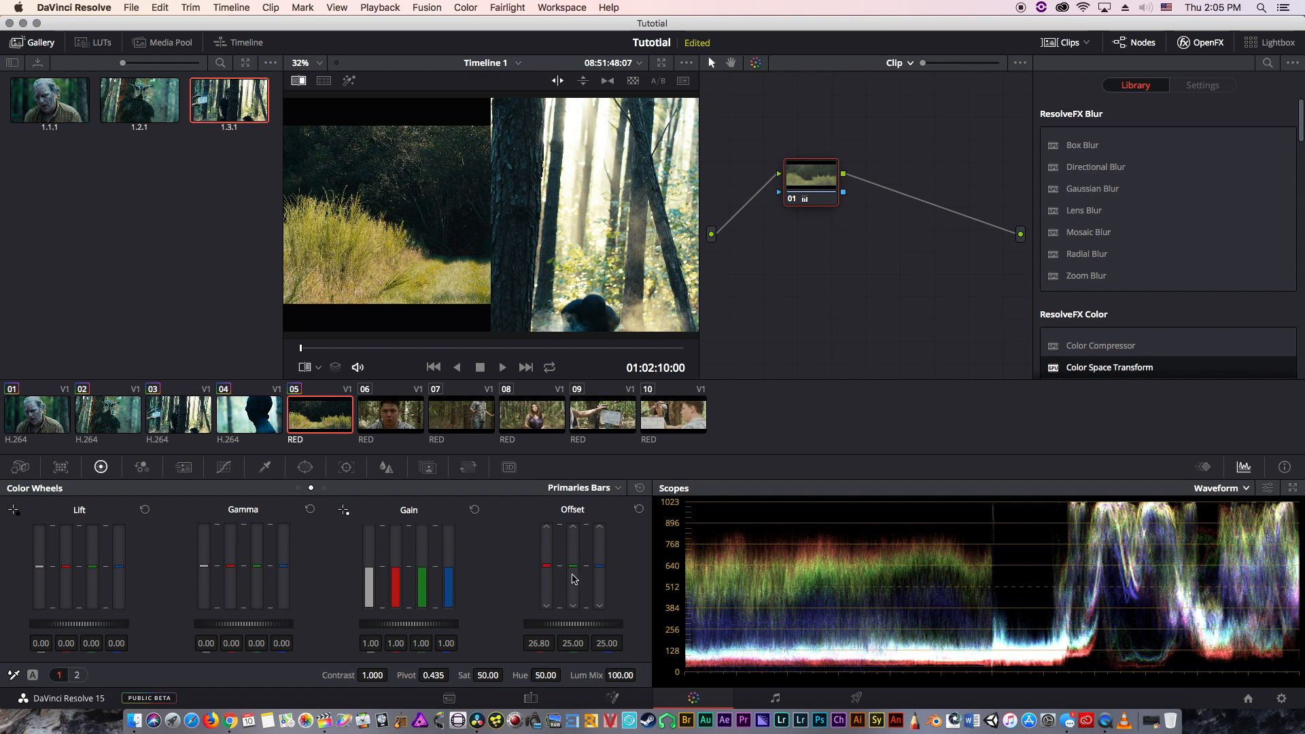
pyautogui.scroll(5, 573, 579)
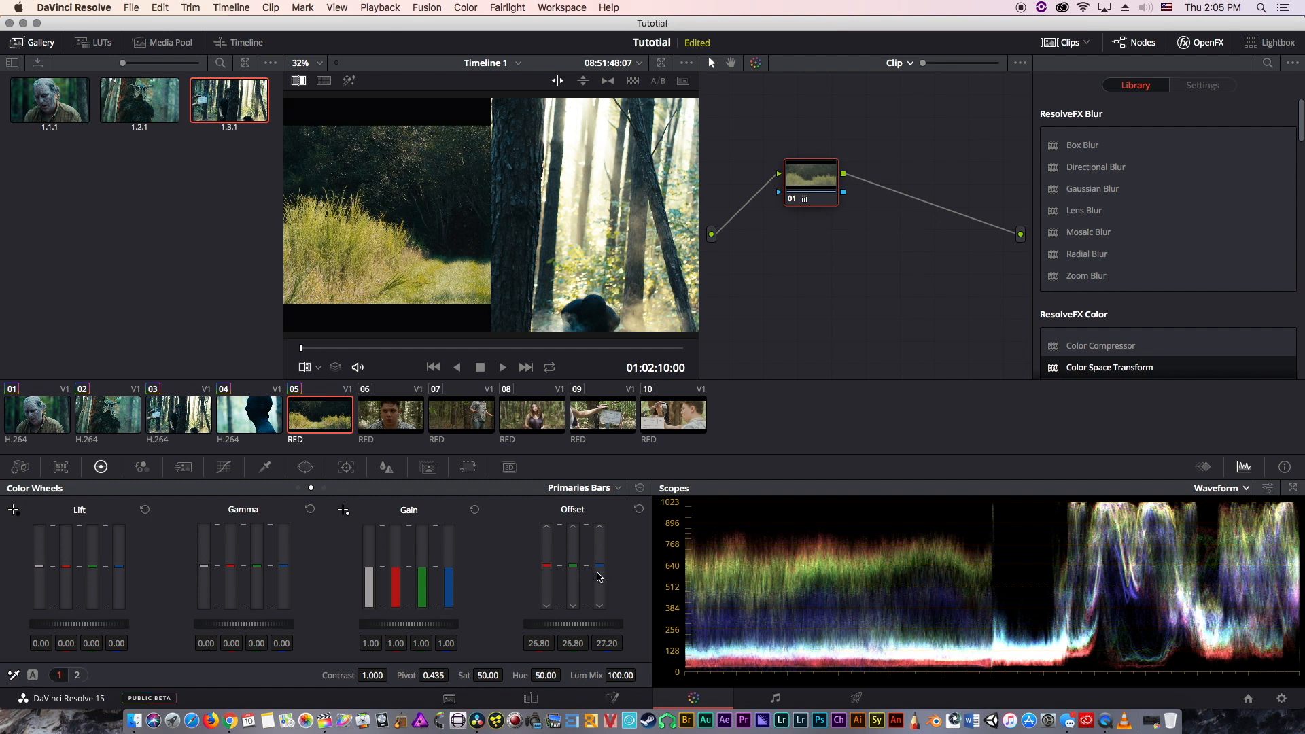
pyautogui.scroll(4, 575, 580)
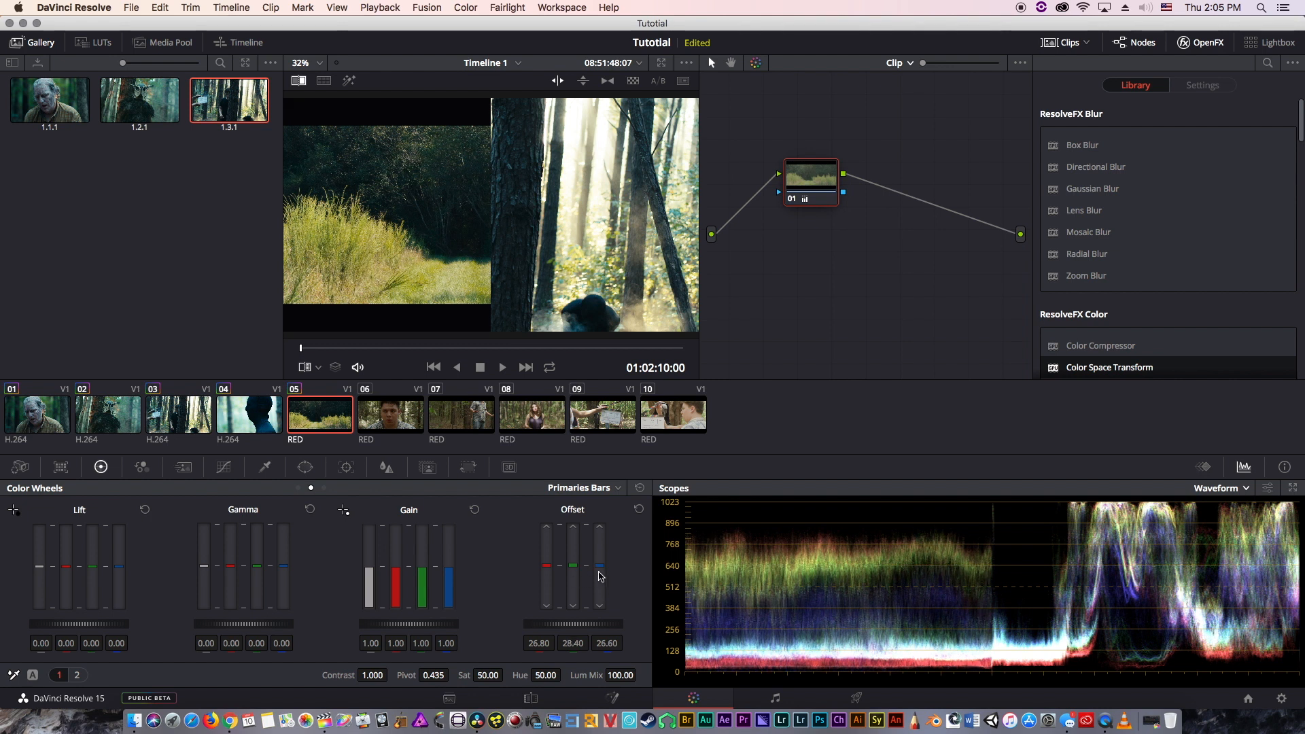
pyautogui.scroll(9, 601, 576)
pyautogui.scroll(8, 601, 577)
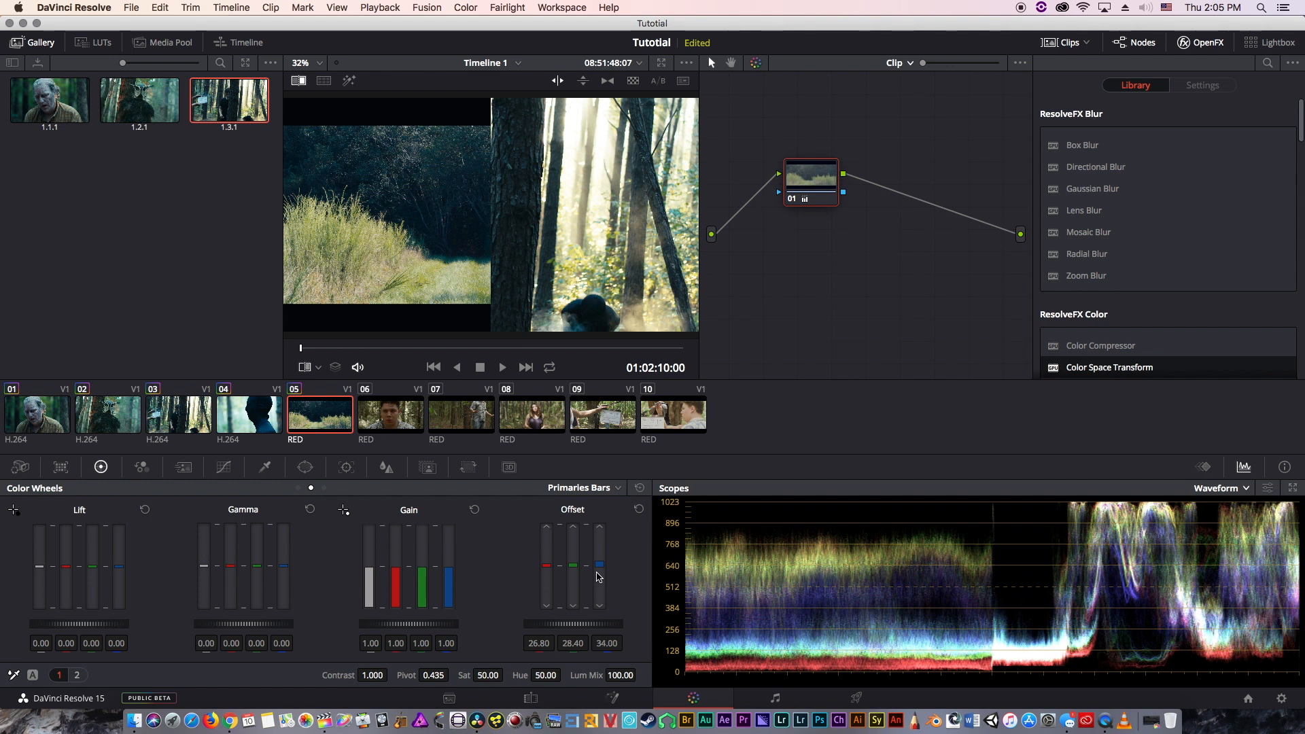
# - Refine clip 05's primary Offset to red 27.80, green 28.20 and blue 32.20
pyautogui.scroll(-8, 598, 577)
pyautogui.scroll(-4, 577, 574)
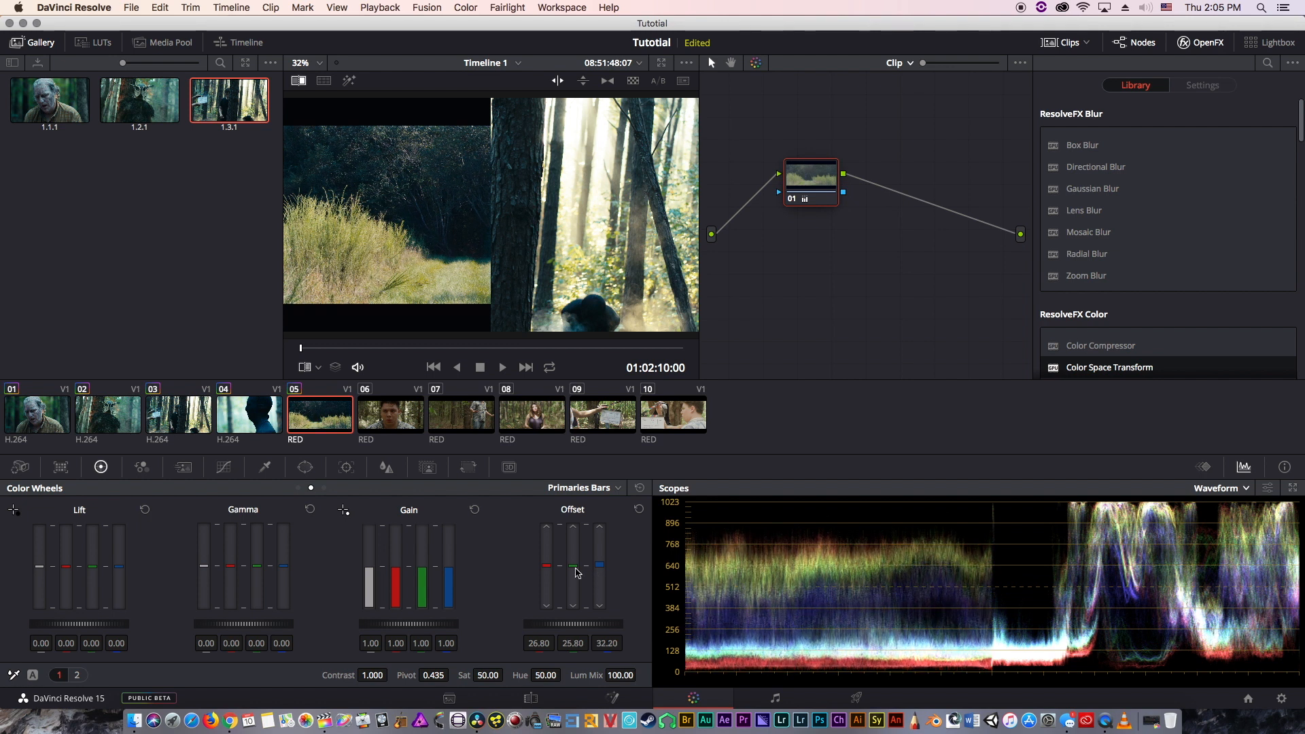
pyautogui.scroll(-2, 544, 580)
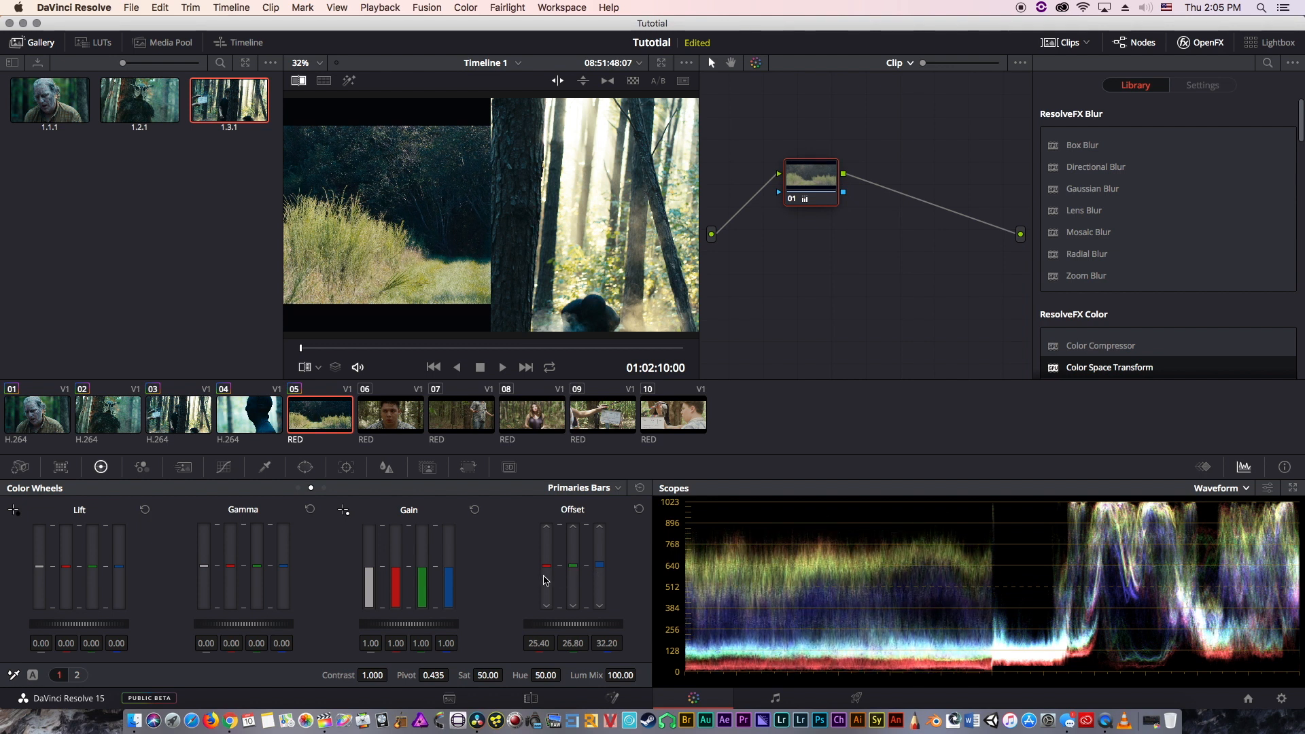
pyautogui.scroll(6, 544, 580)
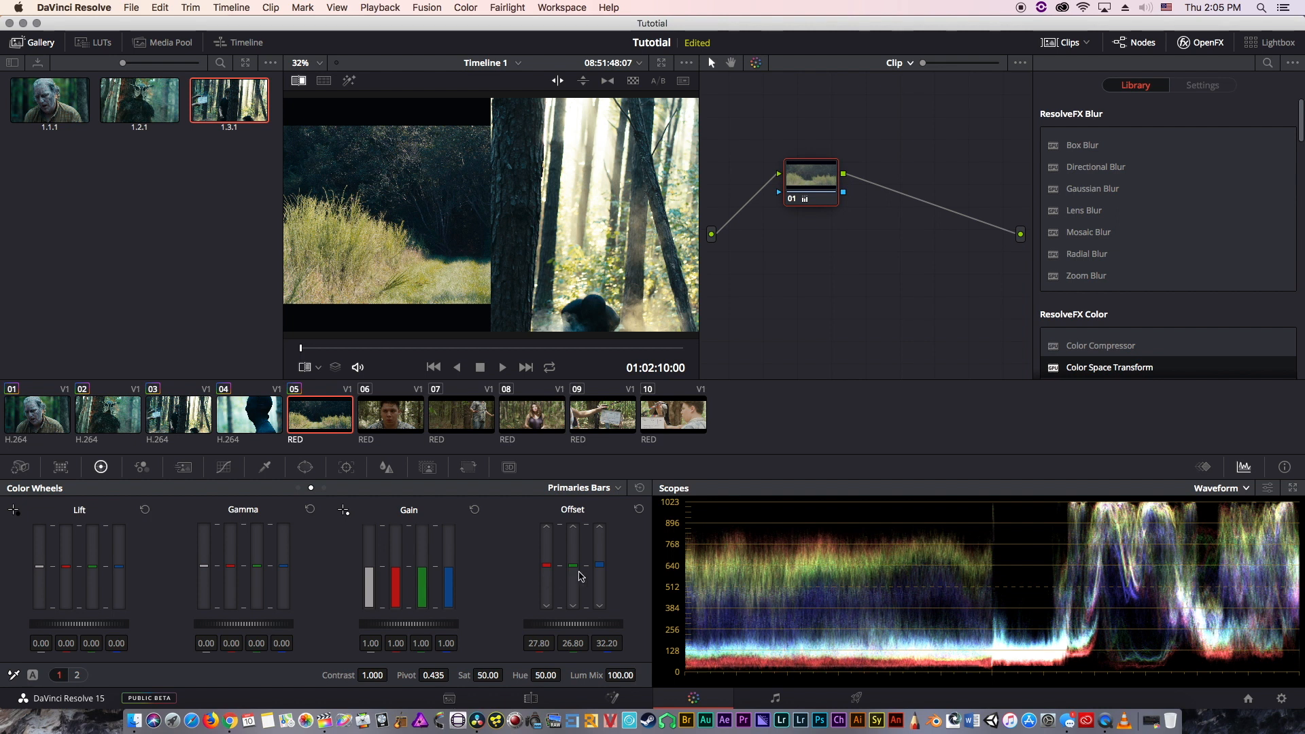
pyautogui.scroll(-2, 581, 577)
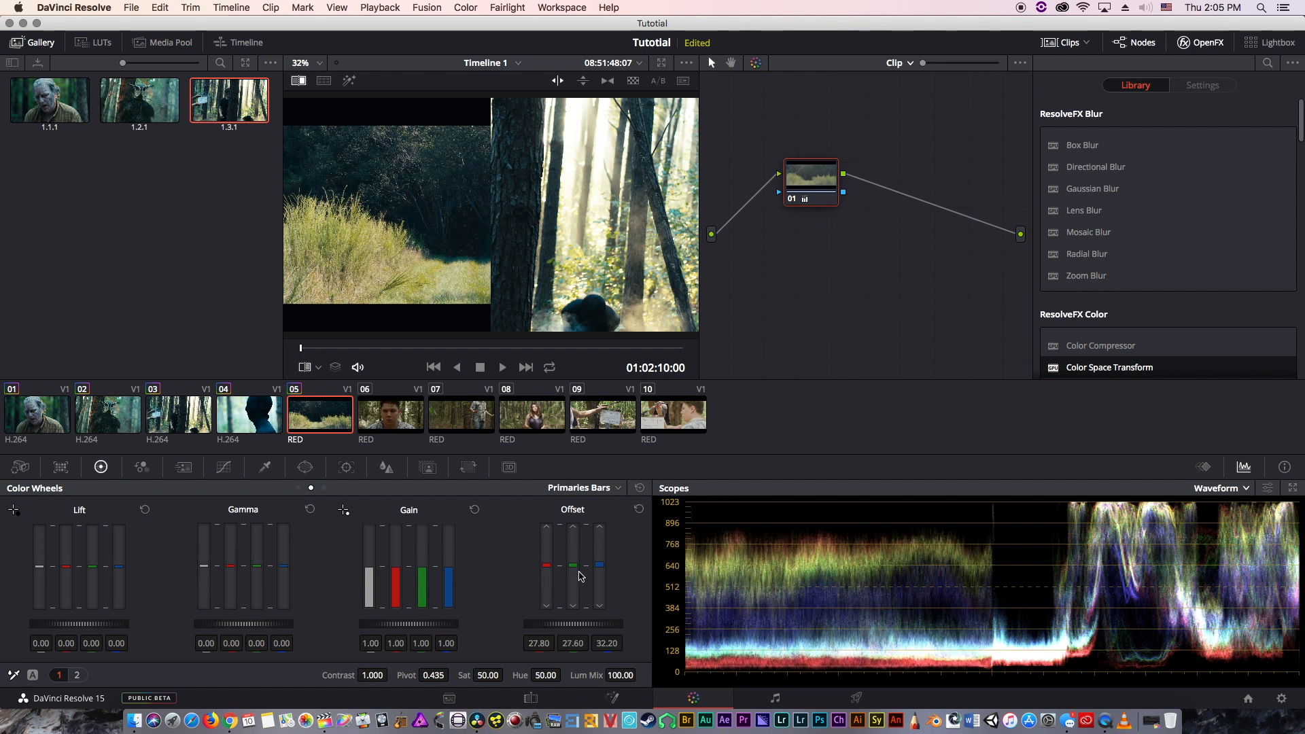
pyautogui.scroll(2, 582, 577)
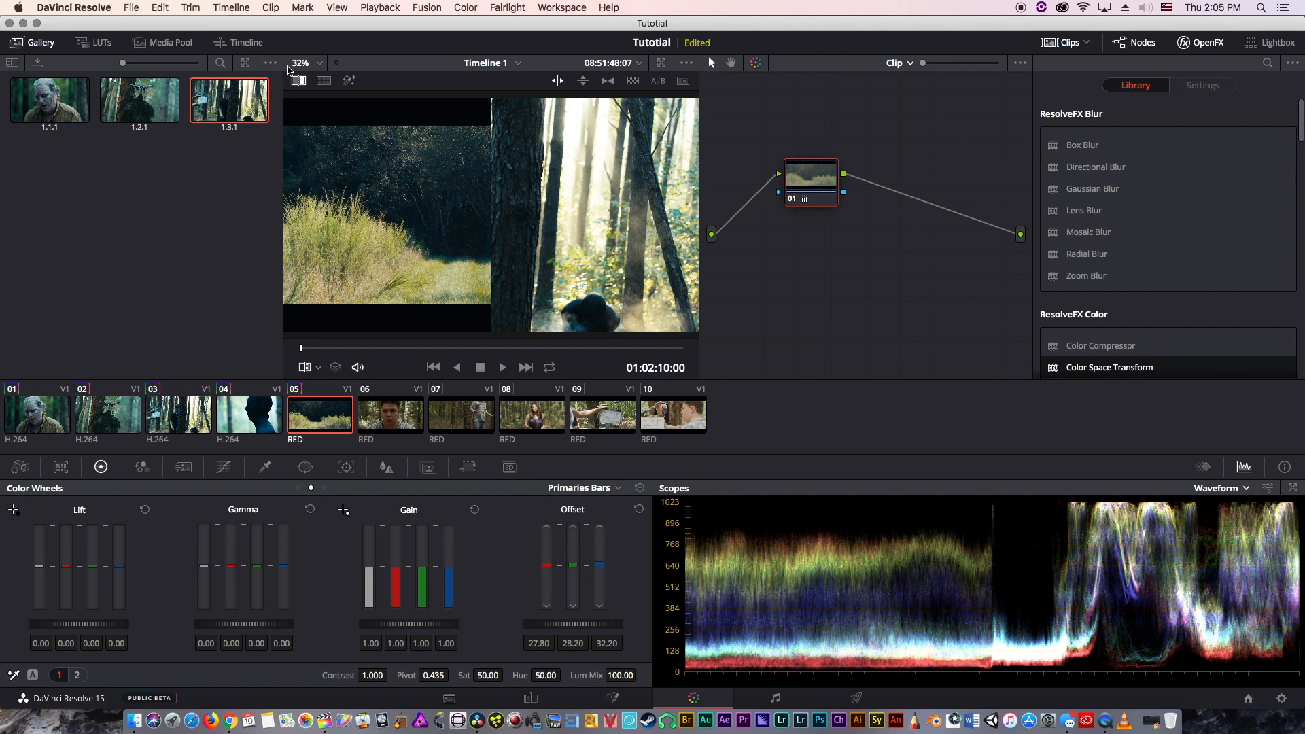
# - Turn off the image wipe, review clip 05 full screen, and delete the nodes of clips 05 and 06
pyautogui.click(299, 80)
pyautogui.press('super+f')
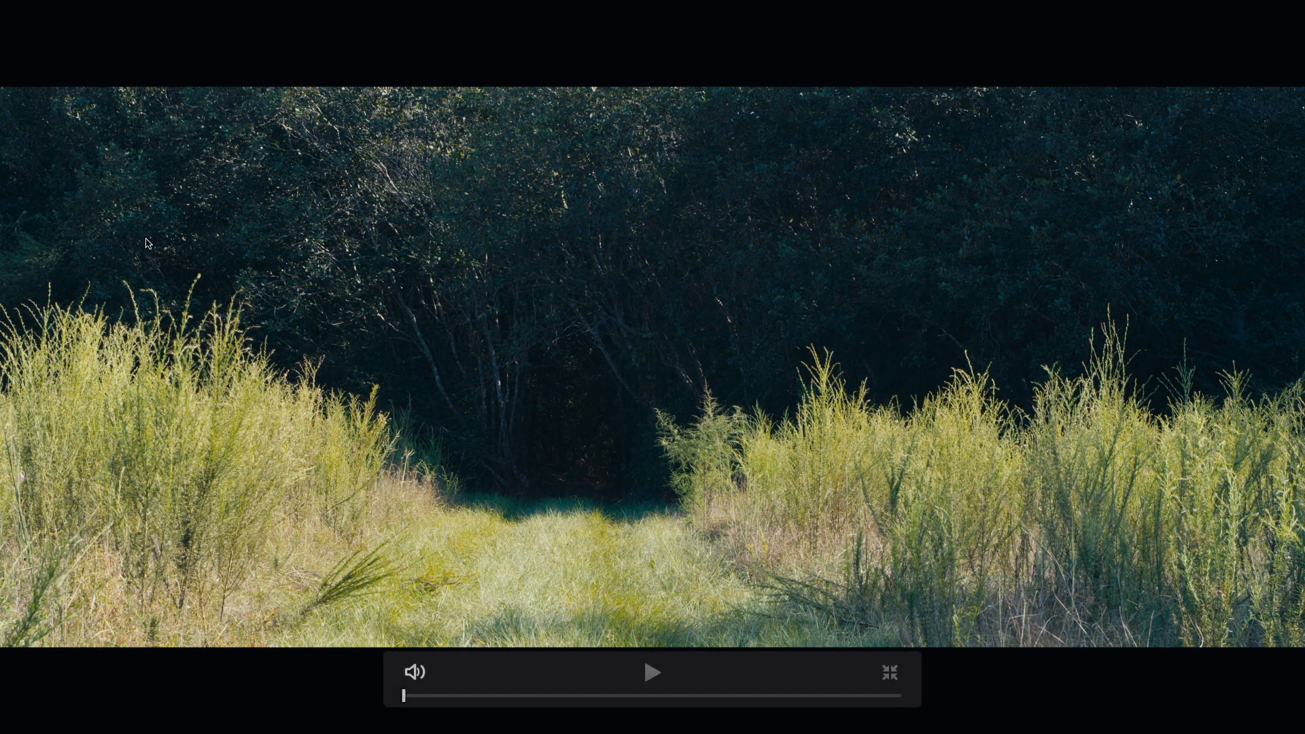
pyautogui.press('Escape')
pyautogui.press('BackSpace')
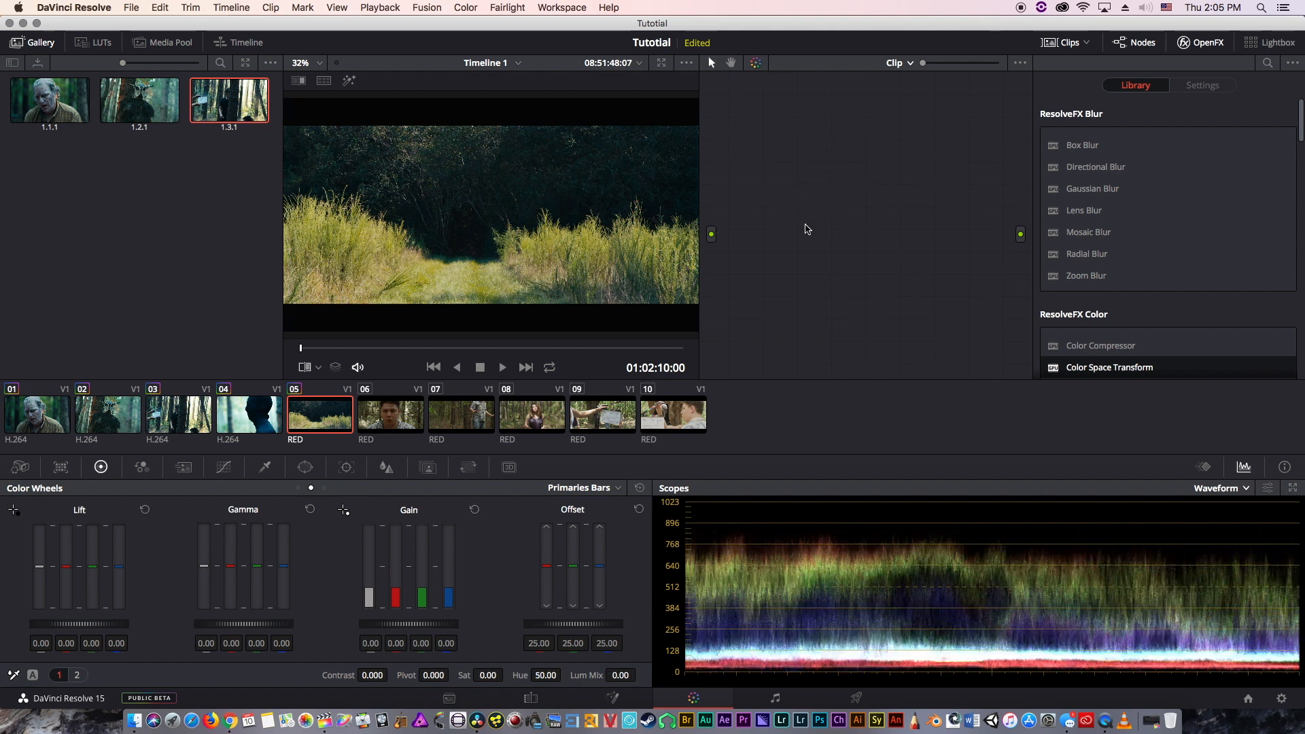
pyautogui.click(408, 413)
pyautogui.press('BackSpace')
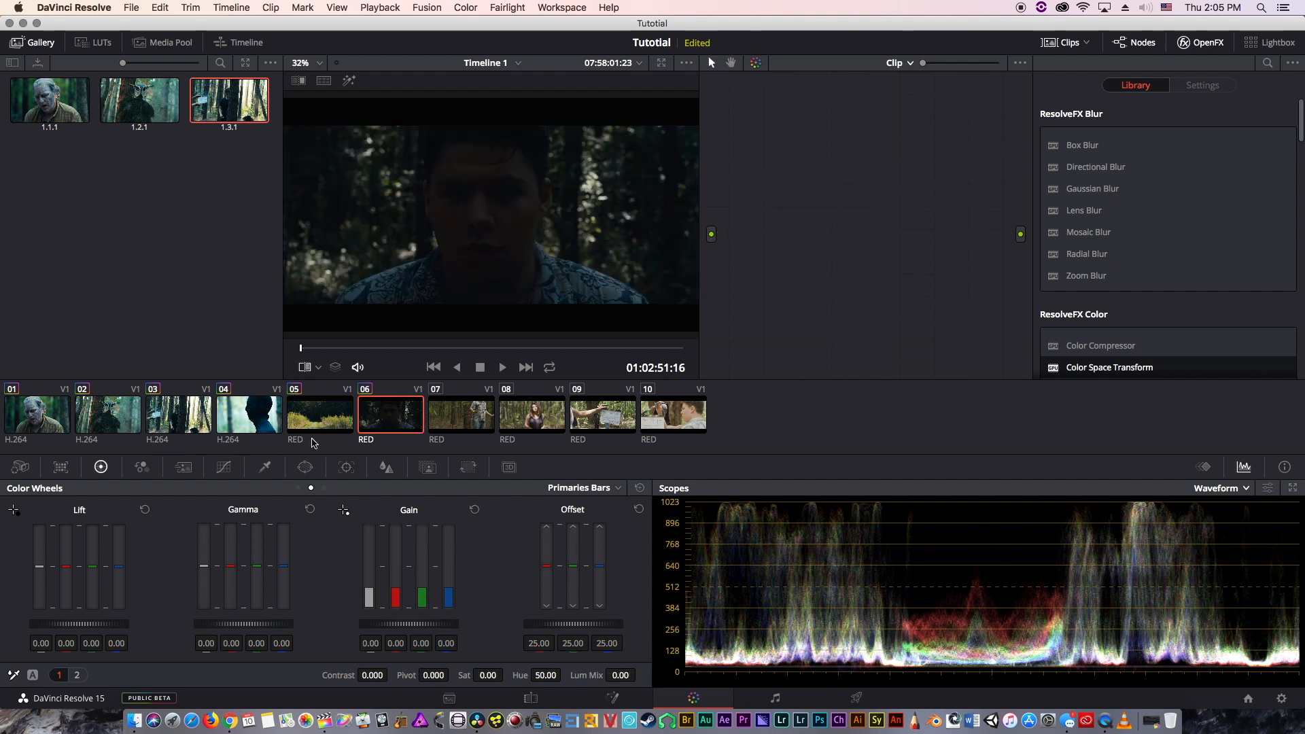
# - Set clip 06's Camera Raw ISO to 1600
pyautogui.click(20, 468)
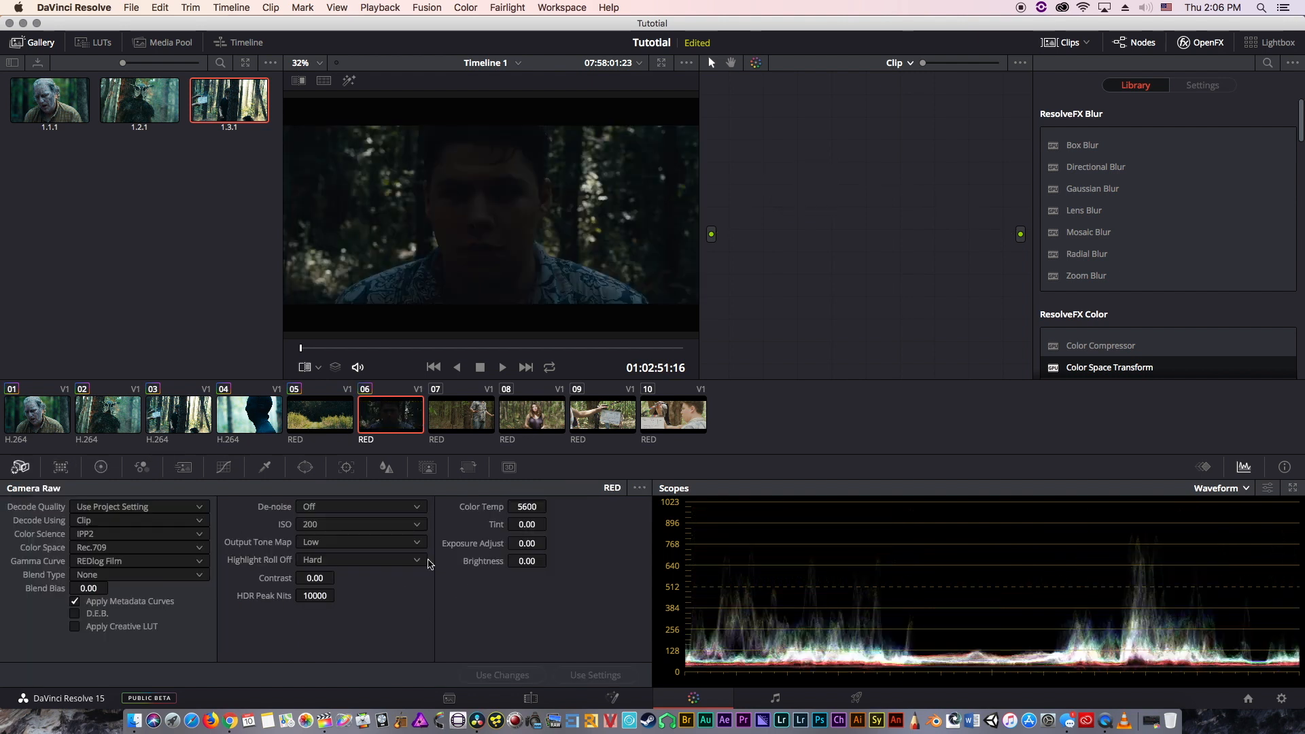
pyautogui.click(374, 529)
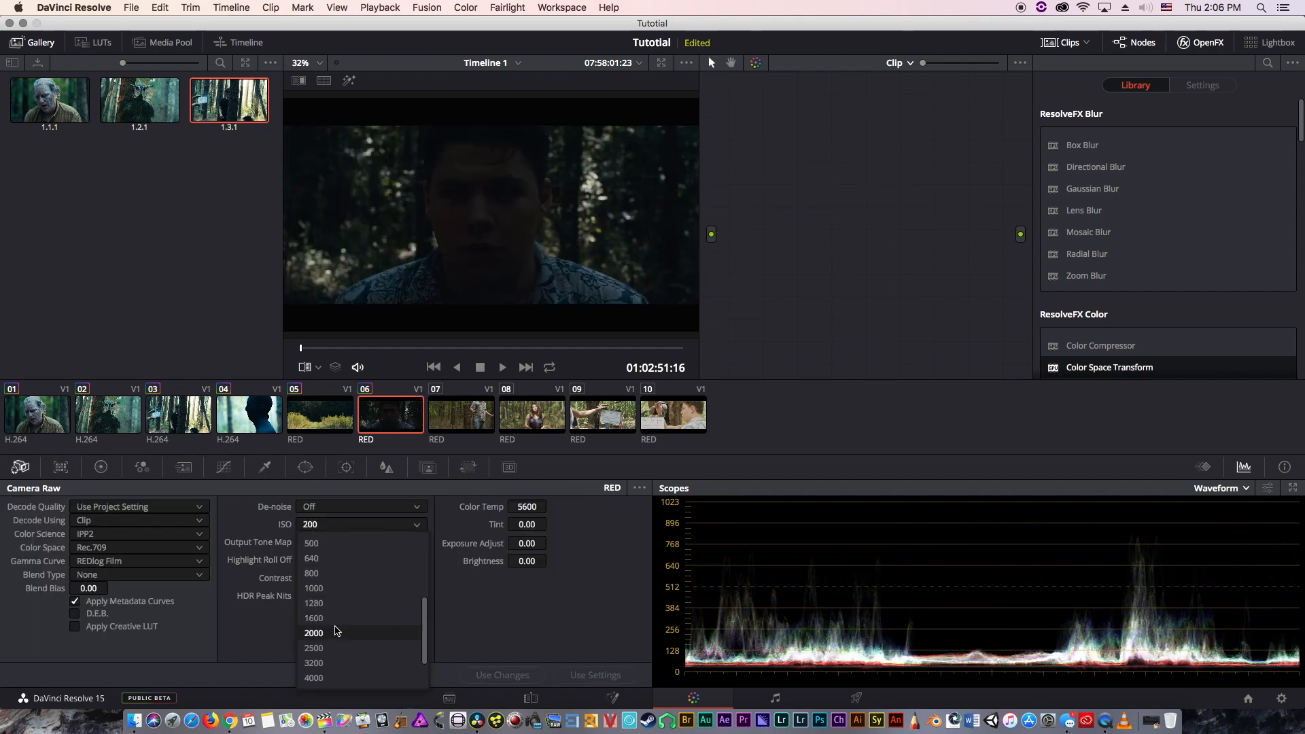
pyautogui.click(333, 620)
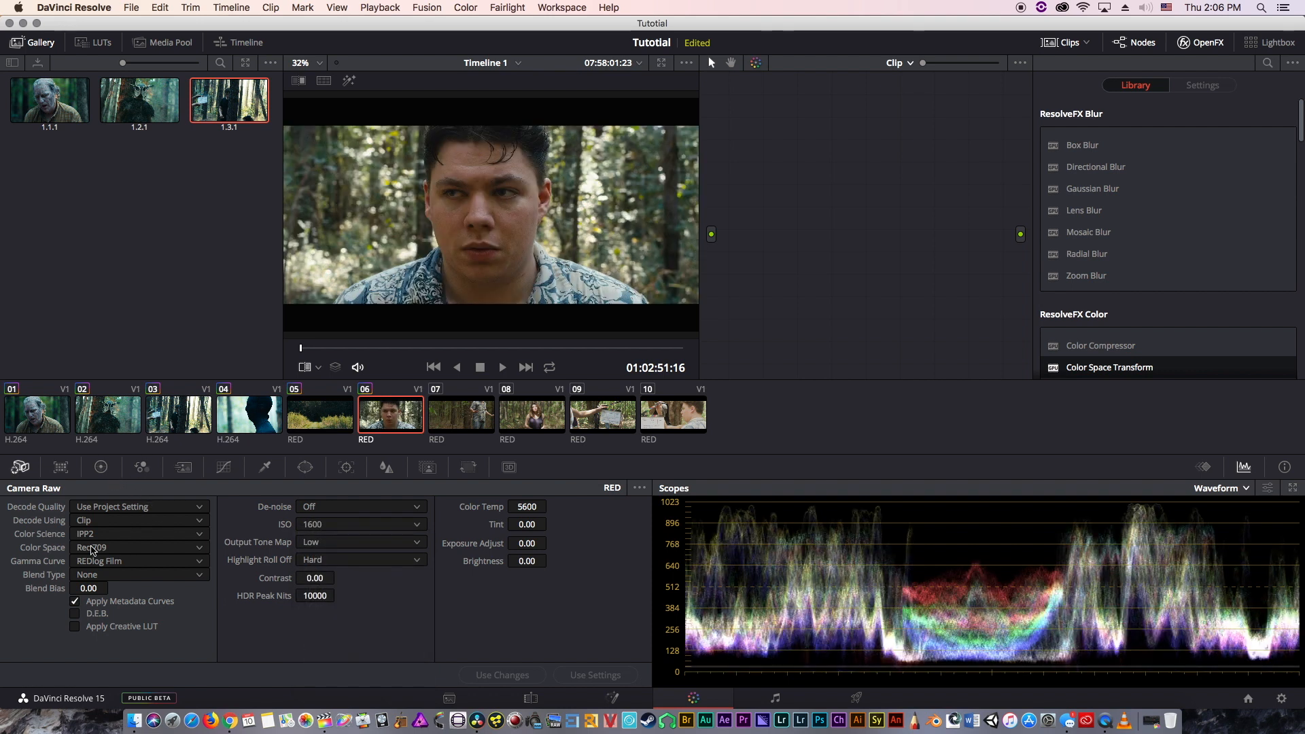
# - Set the project's 3D Output Lookup Table to No LUT selected and save the project settings
pyautogui.click(1282, 698)
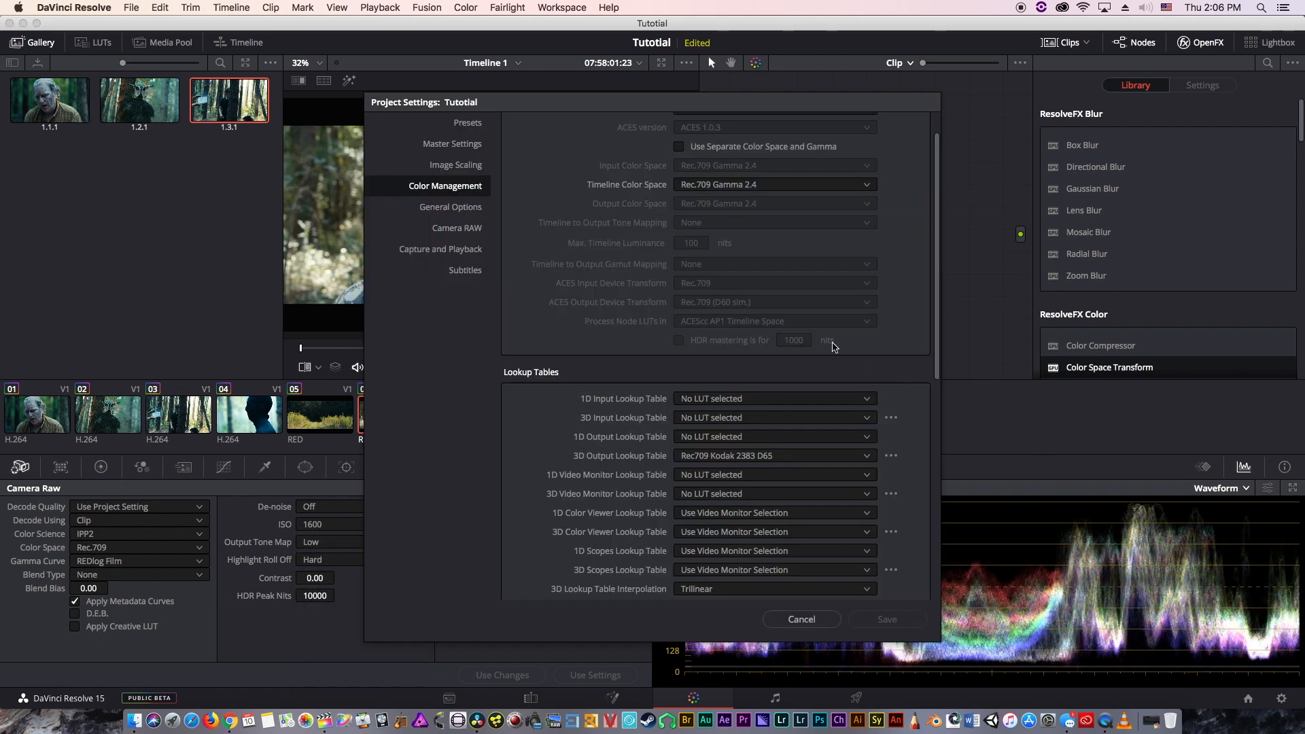
pyautogui.click(892, 455)
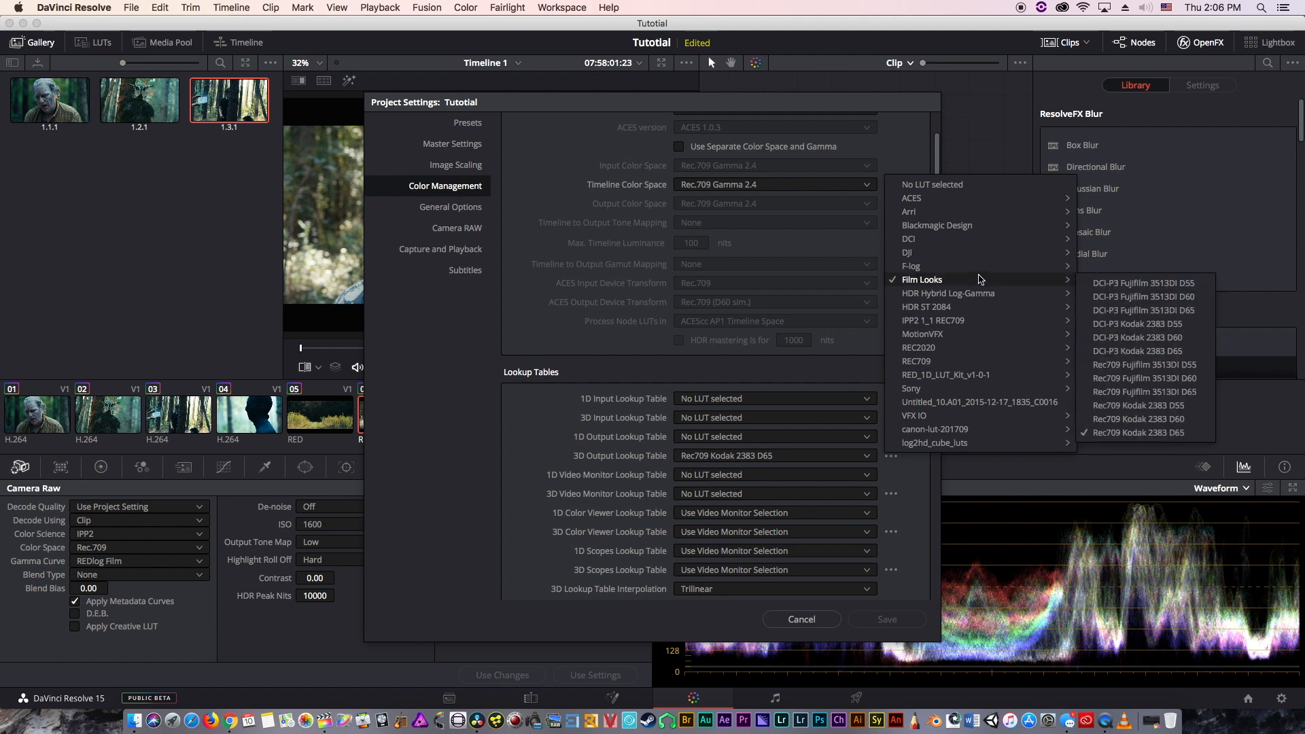
pyautogui.click(924, 186)
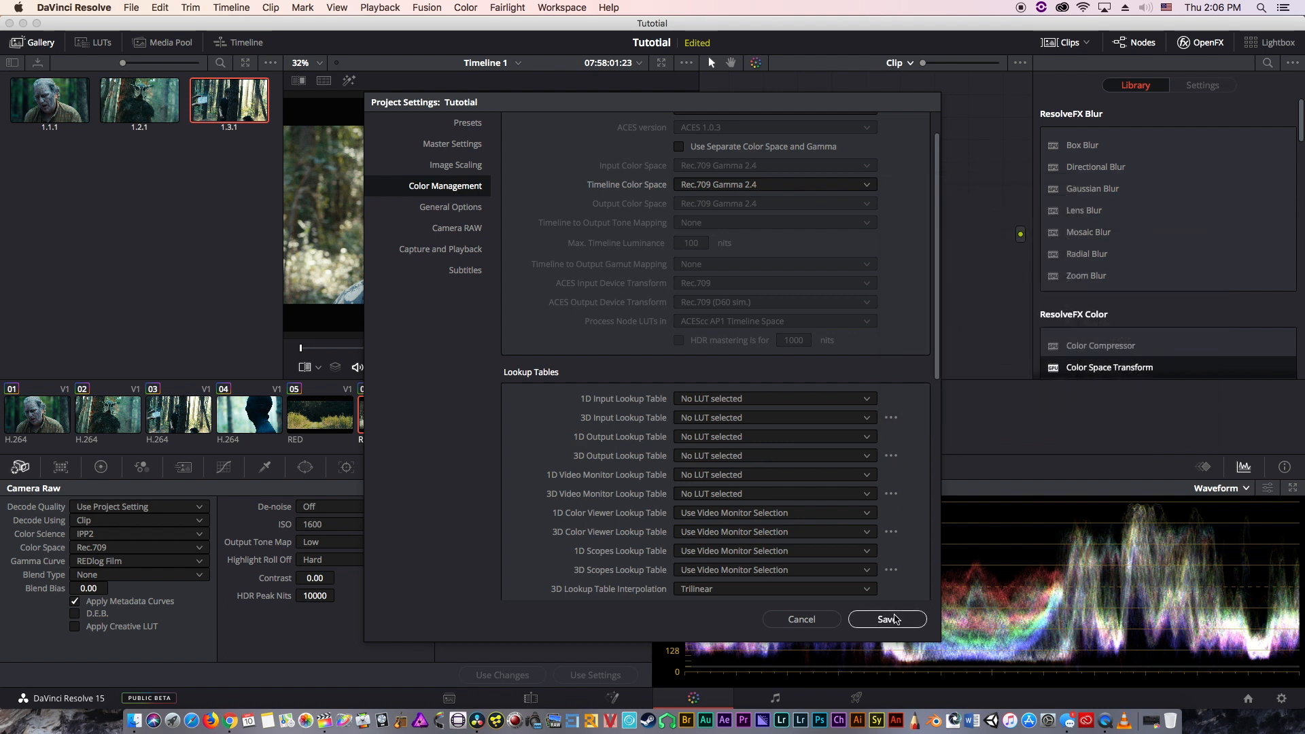
pyautogui.click(890, 619)
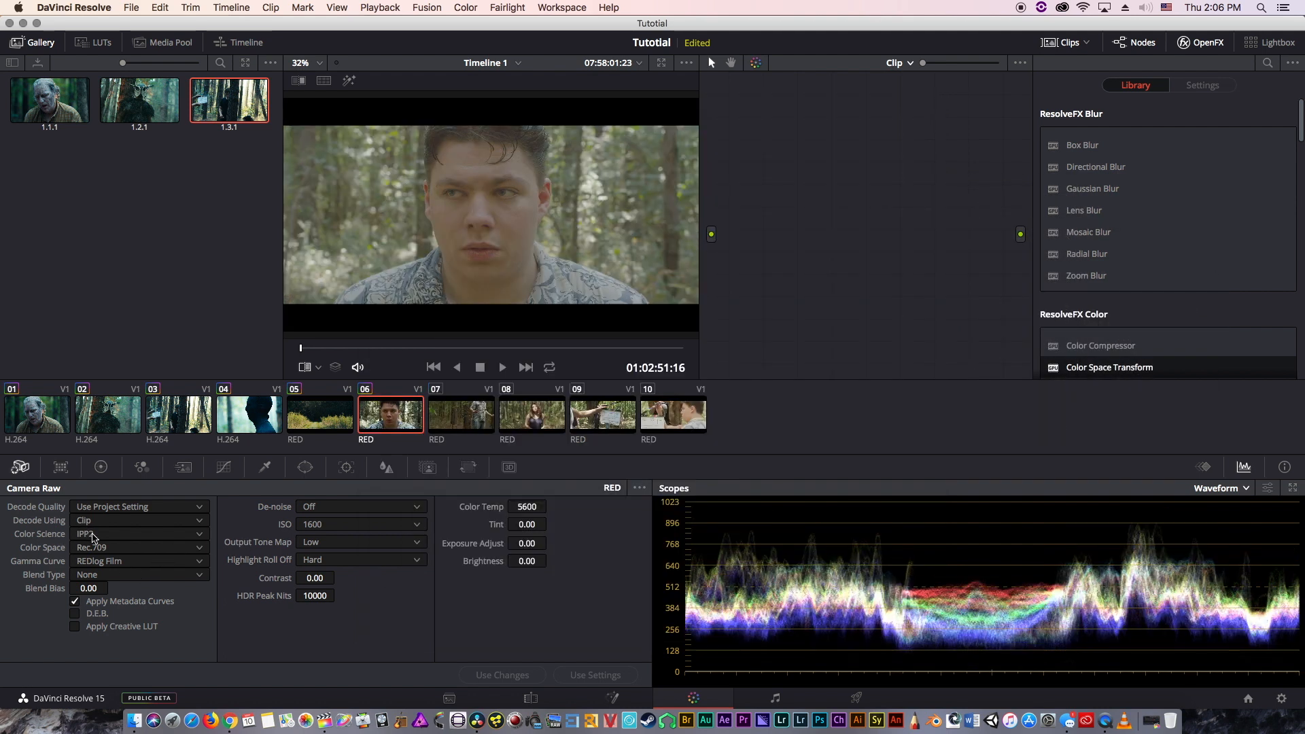
# - Set clip 06's Camera Raw Gamma Curve to Rec.709
pyautogui.click(100, 560)
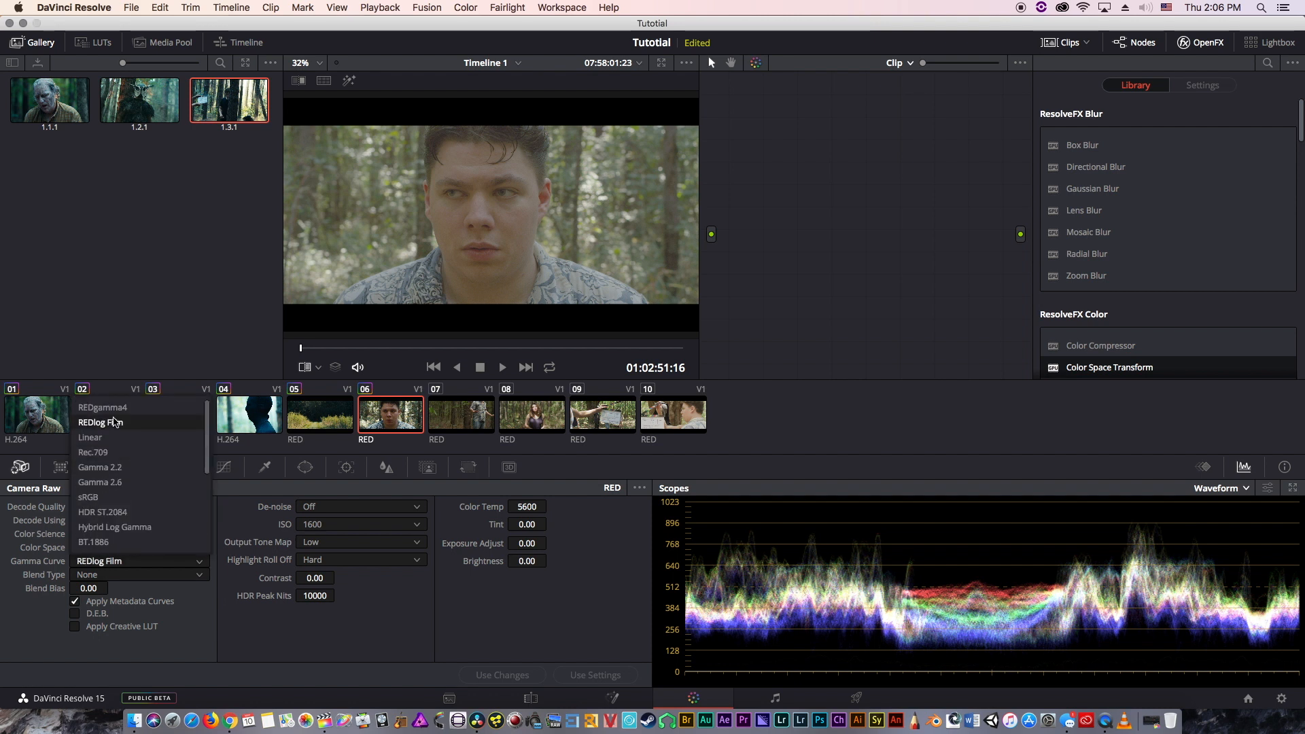
pyautogui.scroll(-5, 116, 476)
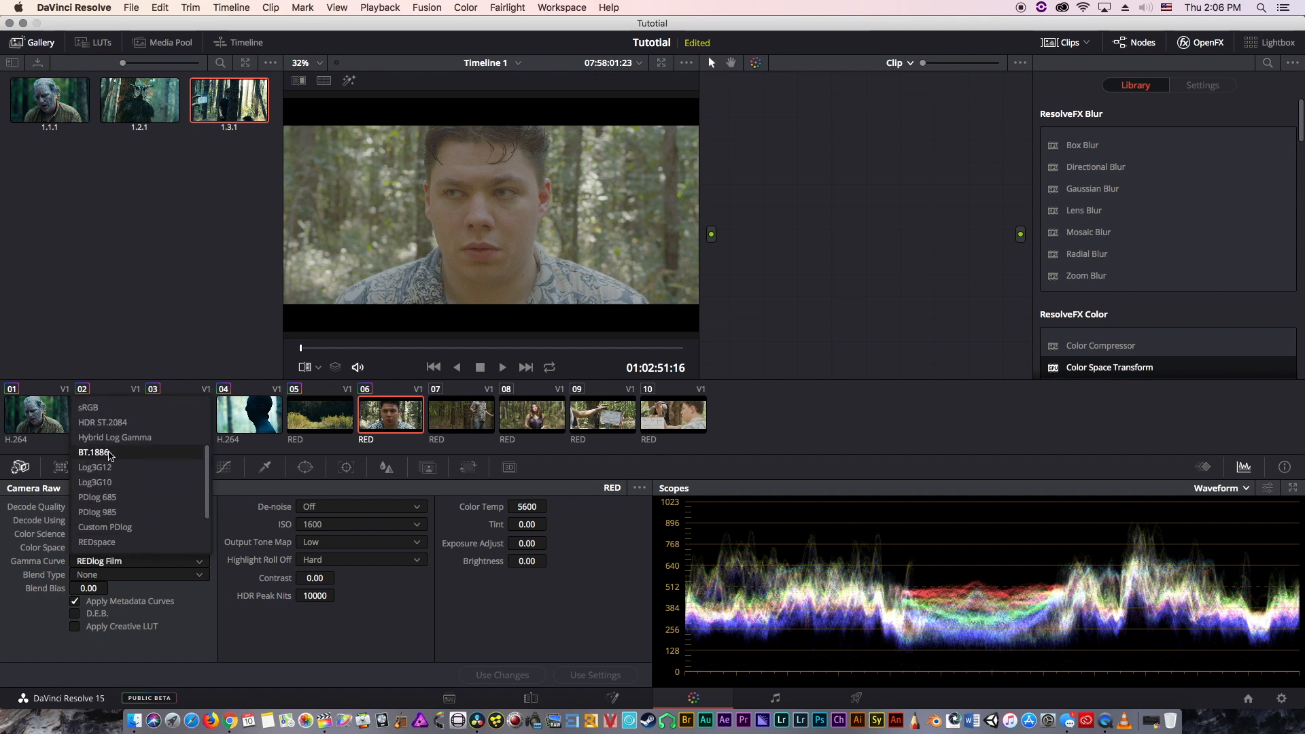
pyautogui.scroll(3, 113, 470)
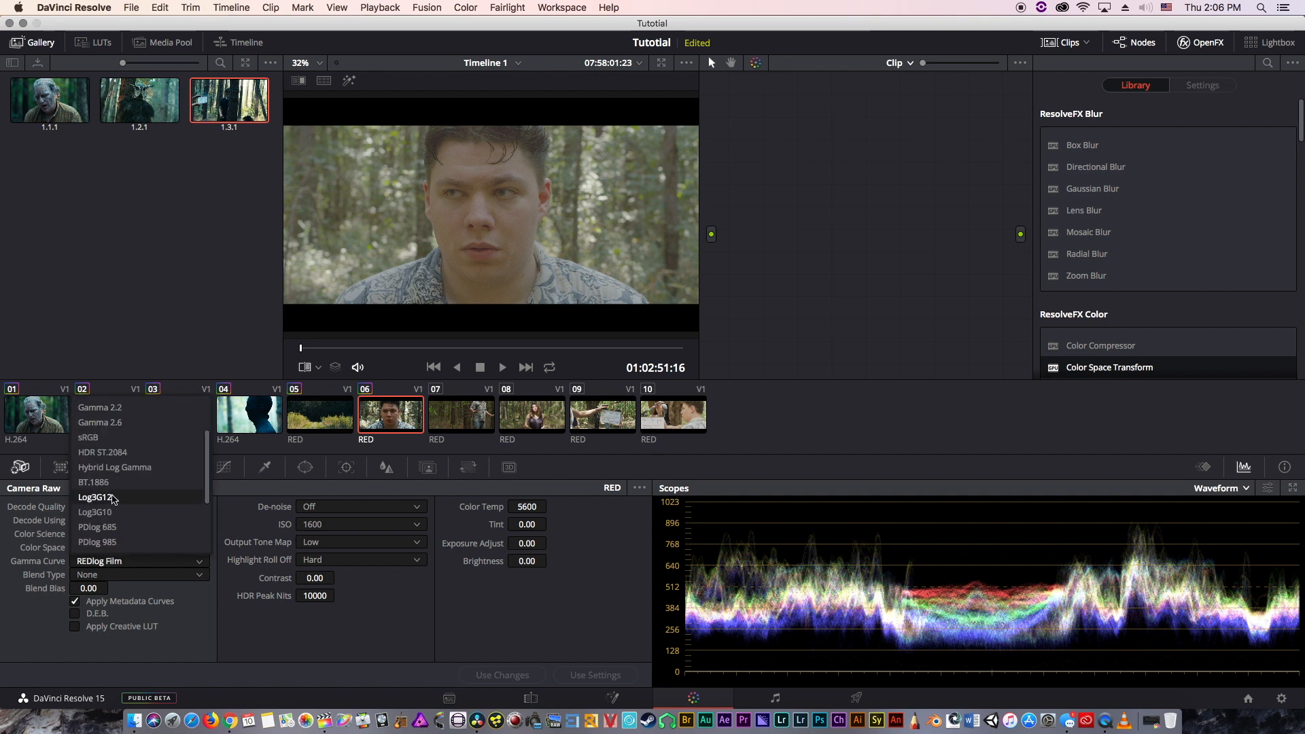
pyautogui.scroll(-3, 112, 506)
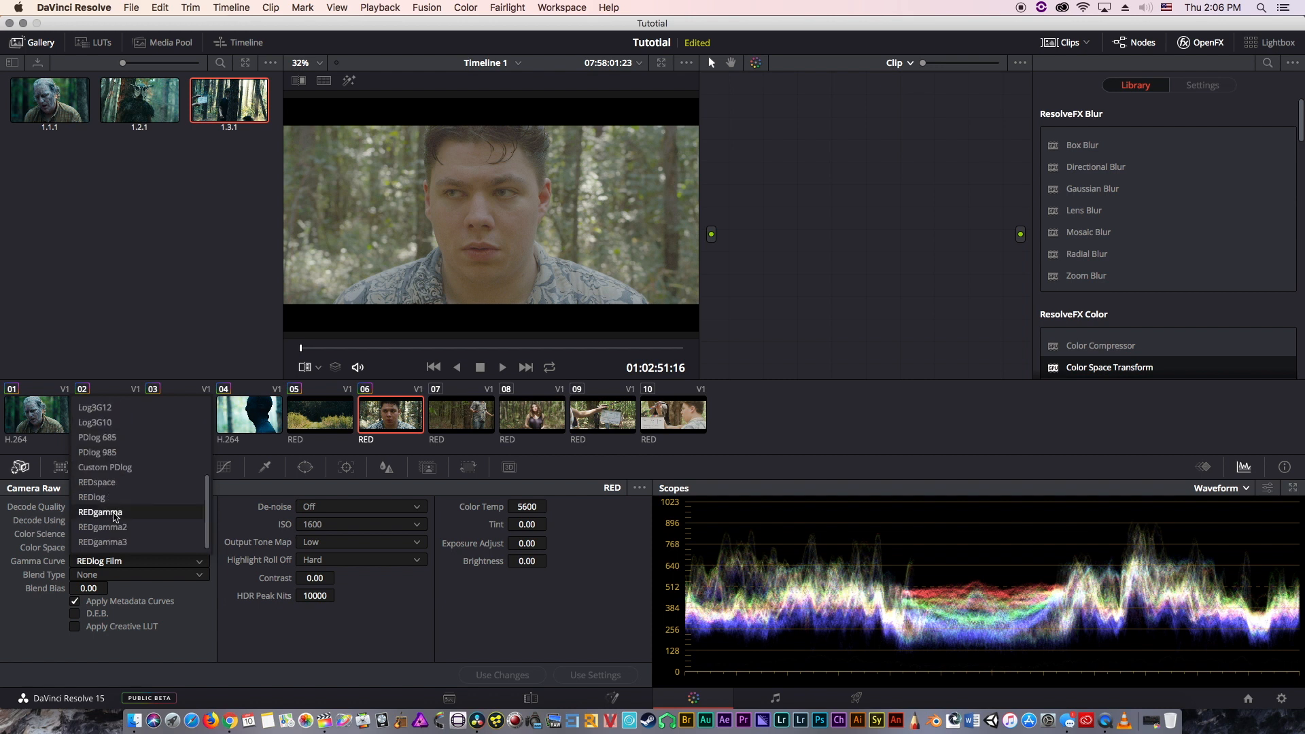
pyautogui.scroll(5, 114, 510)
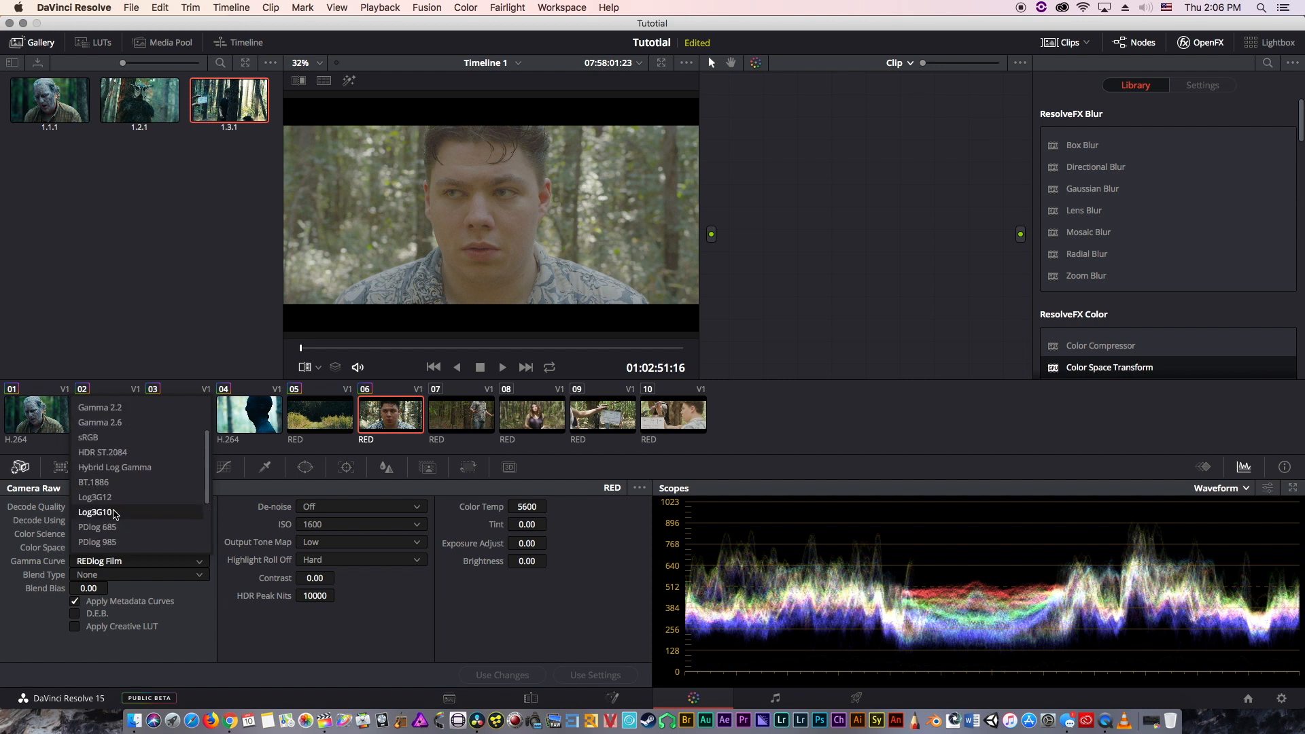
pyautogui.click(93, 437)
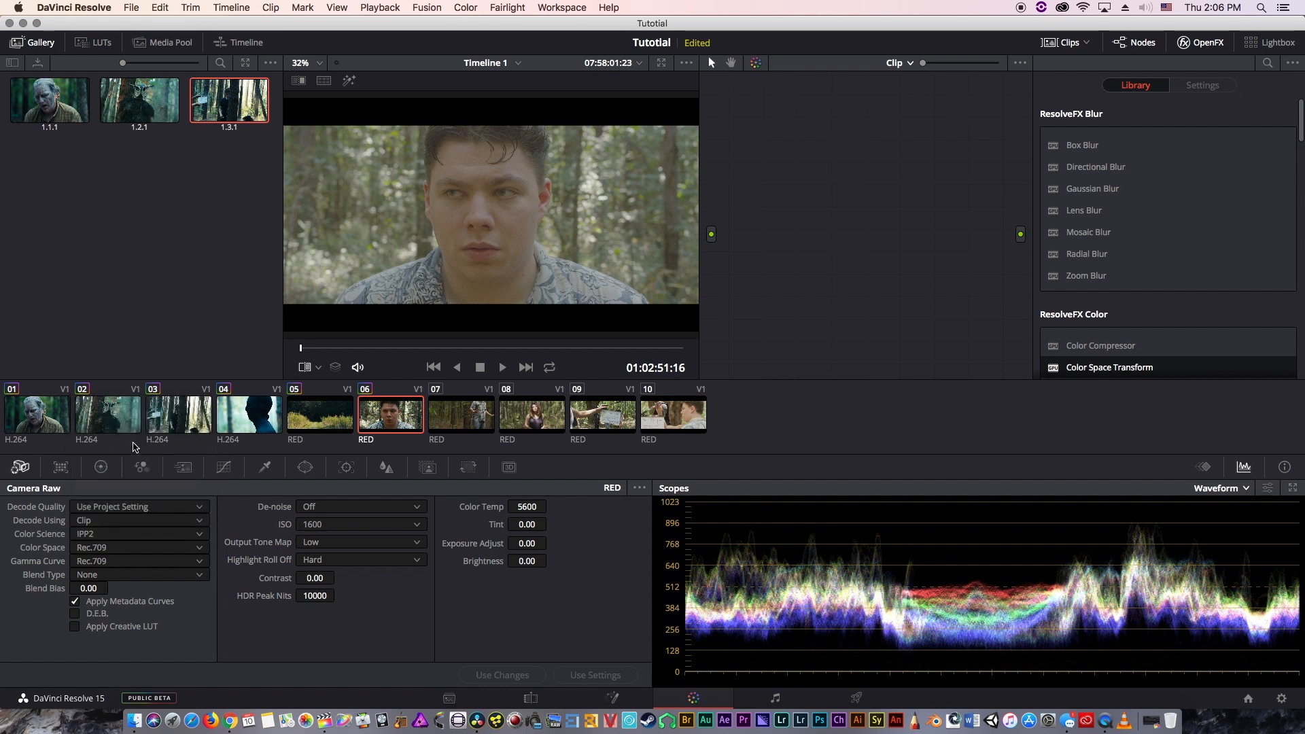
# - Set clip 06's Output Tone Map to High and its Highlight Roll Off to Very Soft
pyautogui.click(338, 544)
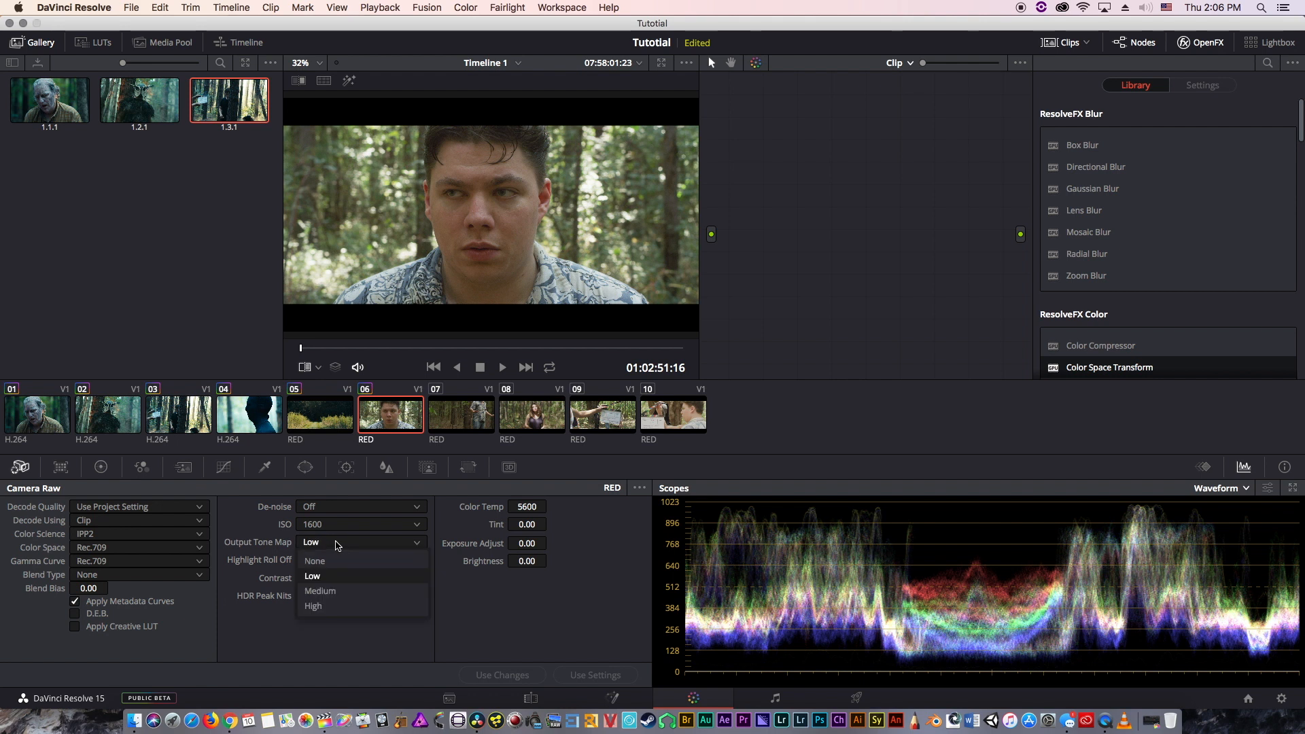
pyautogui.click(327, 606)
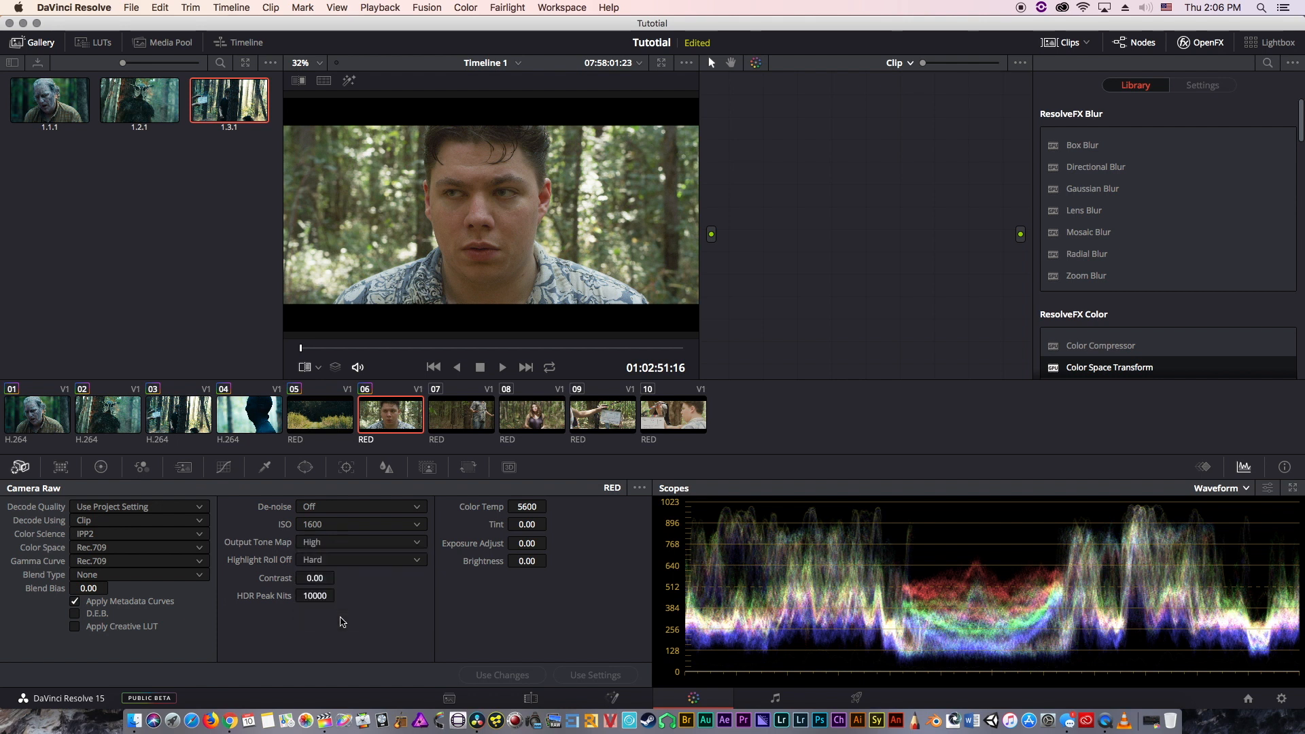
pyautogui.click(404, 562)
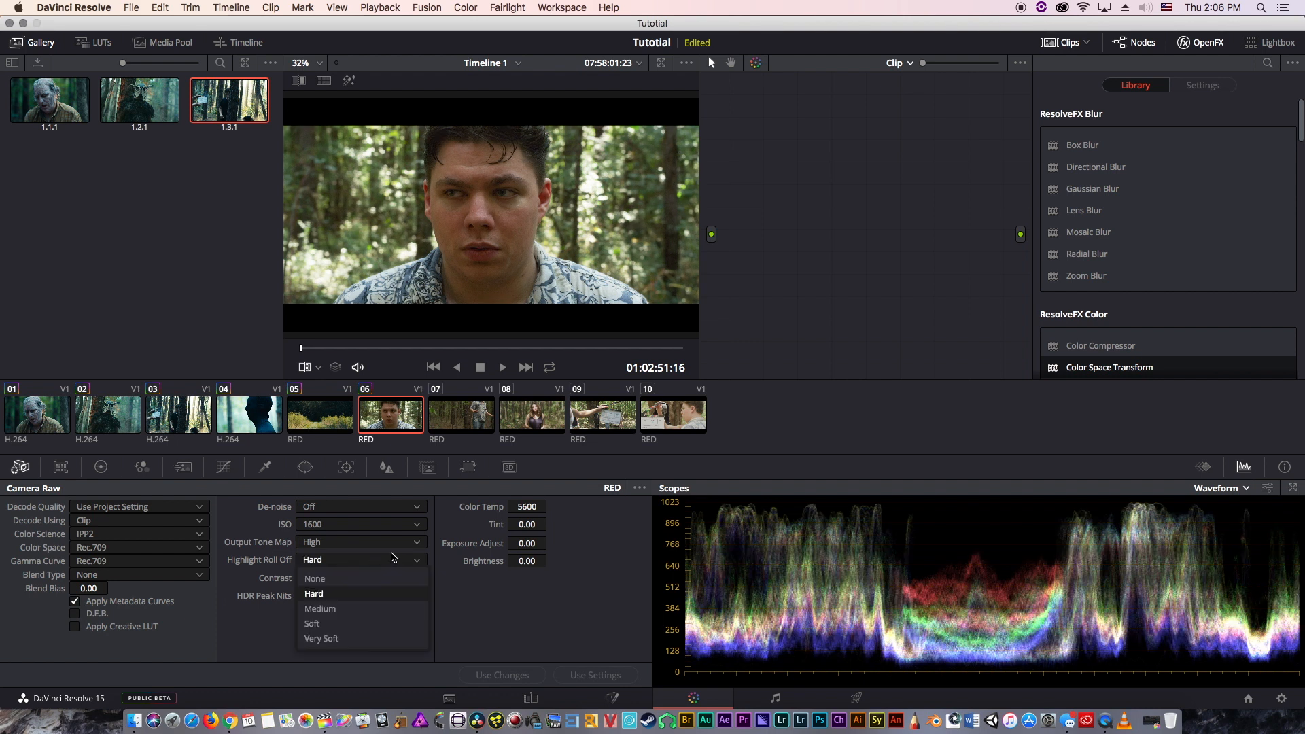
pyautogui.click(334, 639)
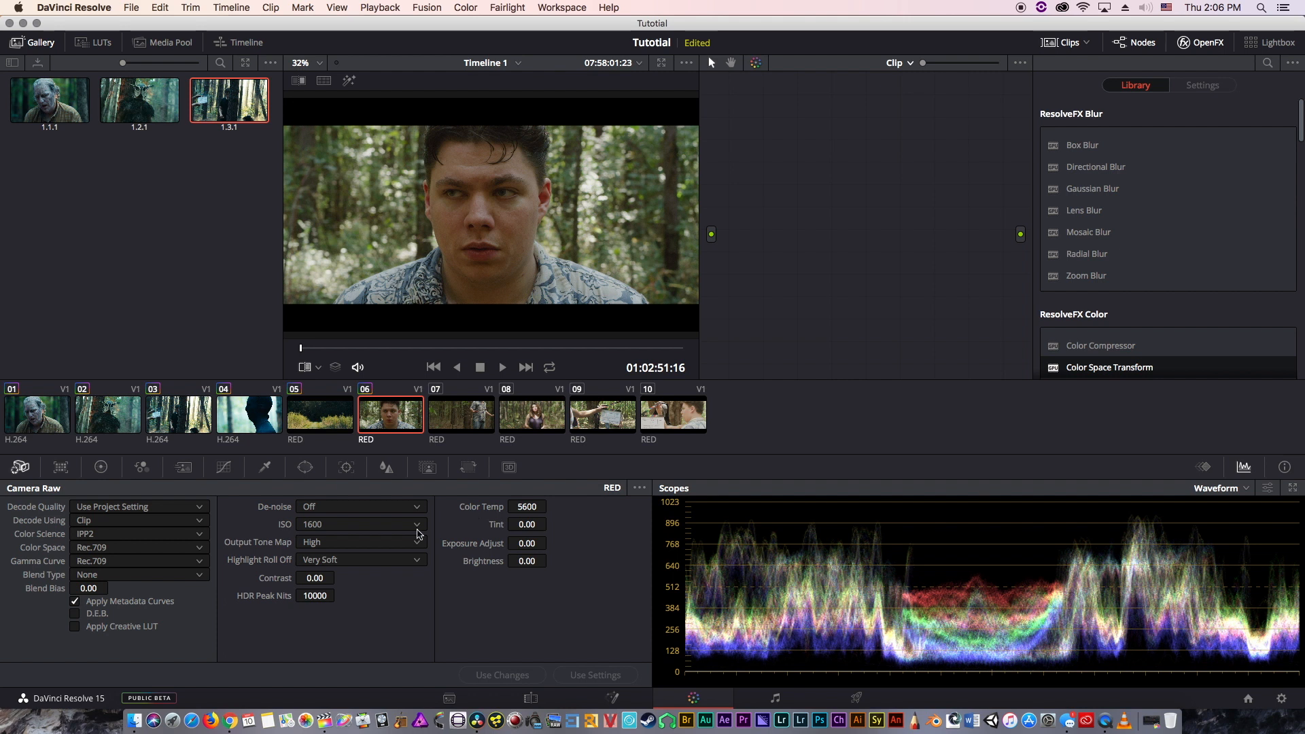
# - Set clip 06's Highlight Roll Off to Hard and review the image full screen
pyautogui.click(356, 561)
pyautogui.click(353, 580)
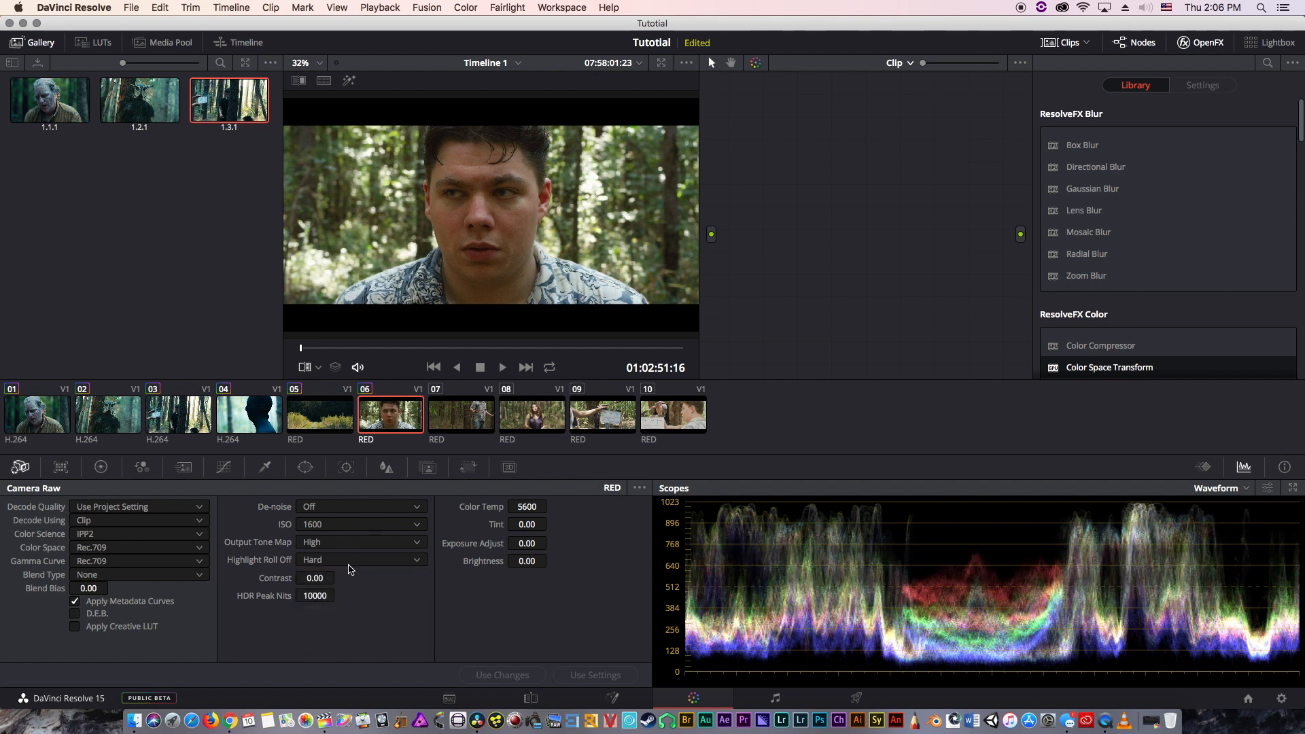
pyautogui.press('super+f')
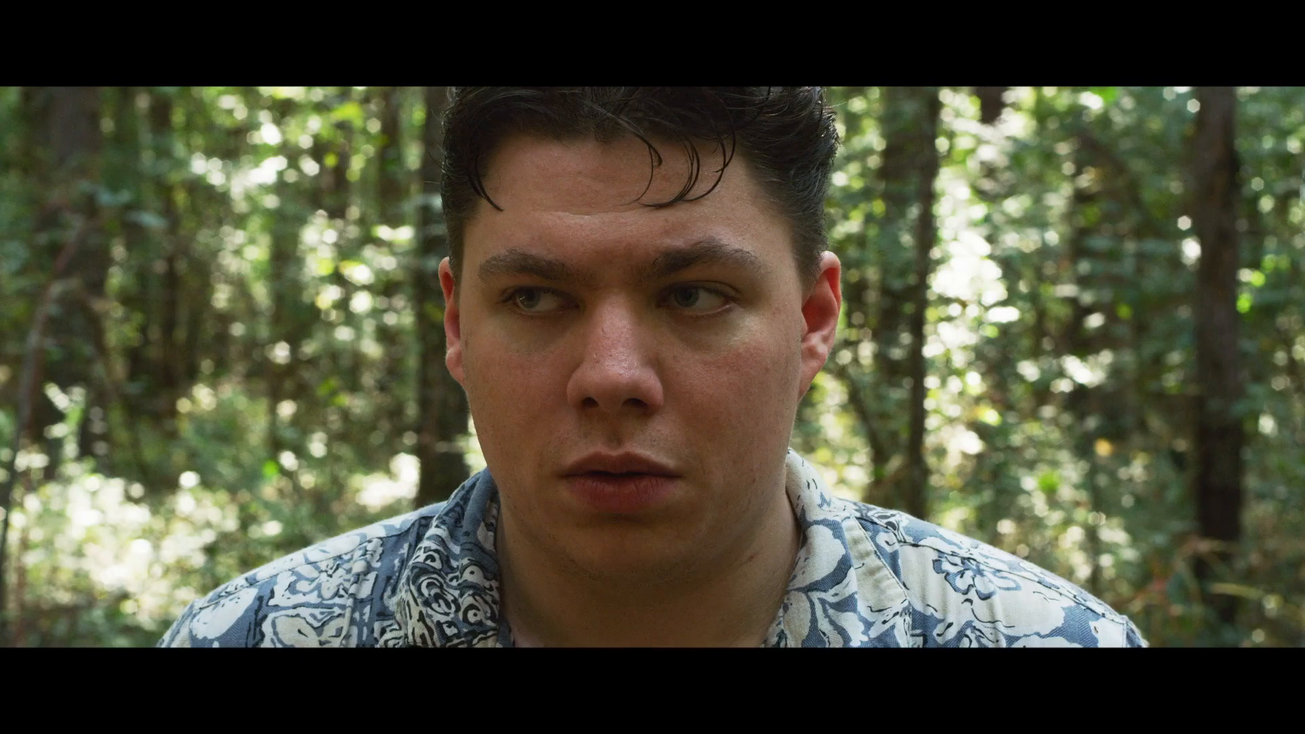
pyautogui.press('super+f')
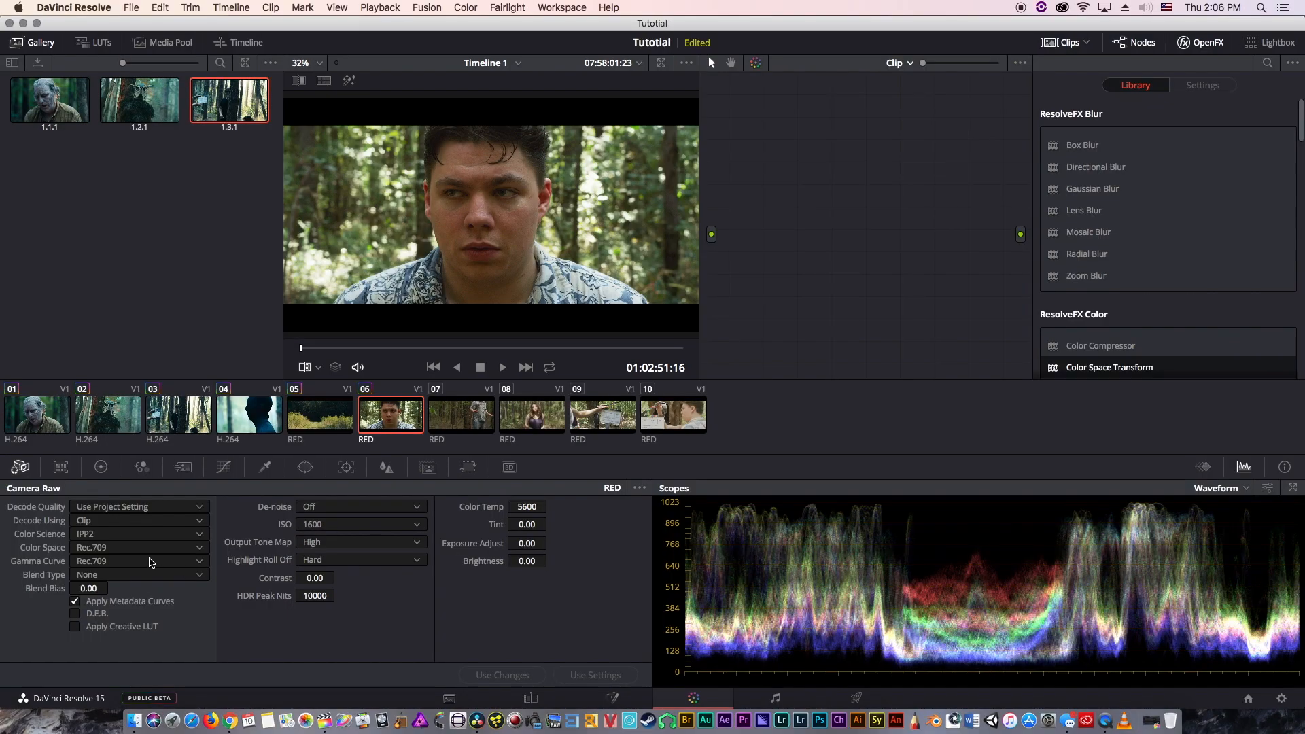
# - Keep clip 06's Color Space at Rec.709 and set its Gamma Curve to REDlog Film
pyautogui.click(86, 548)
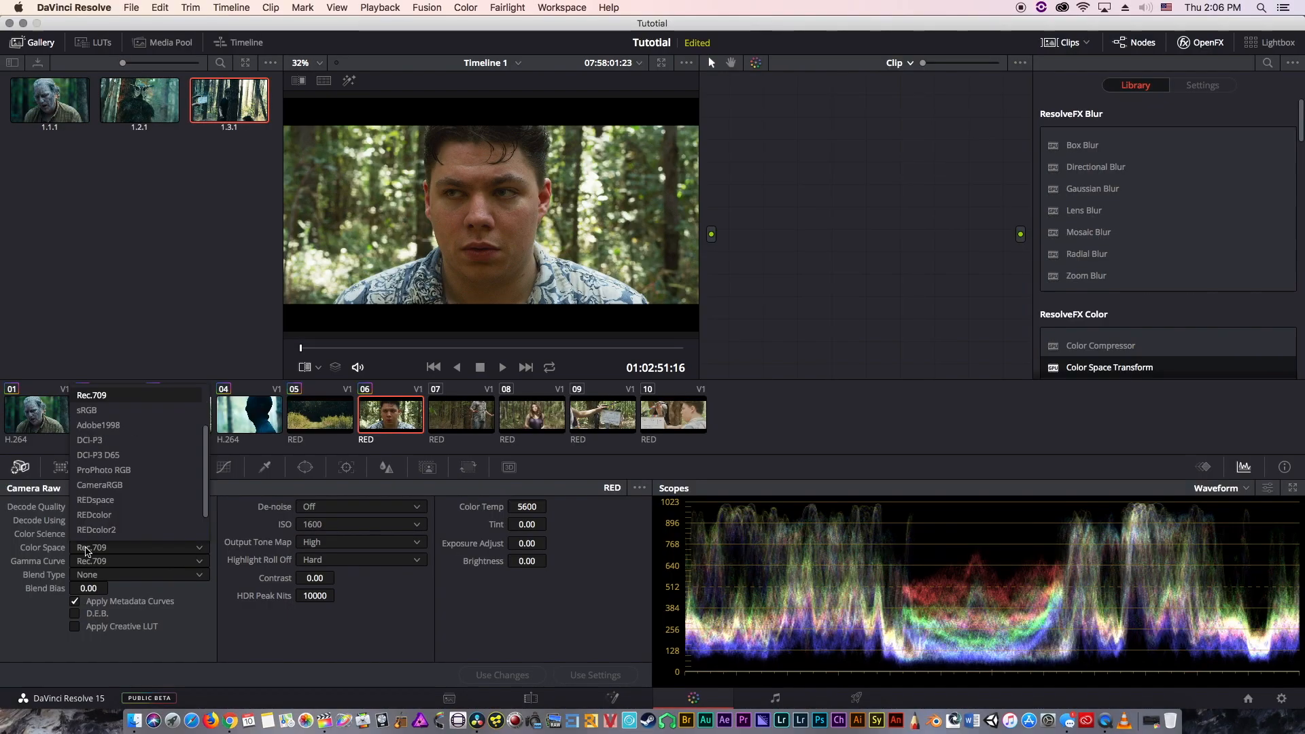
pyautogui.click(95, 562)
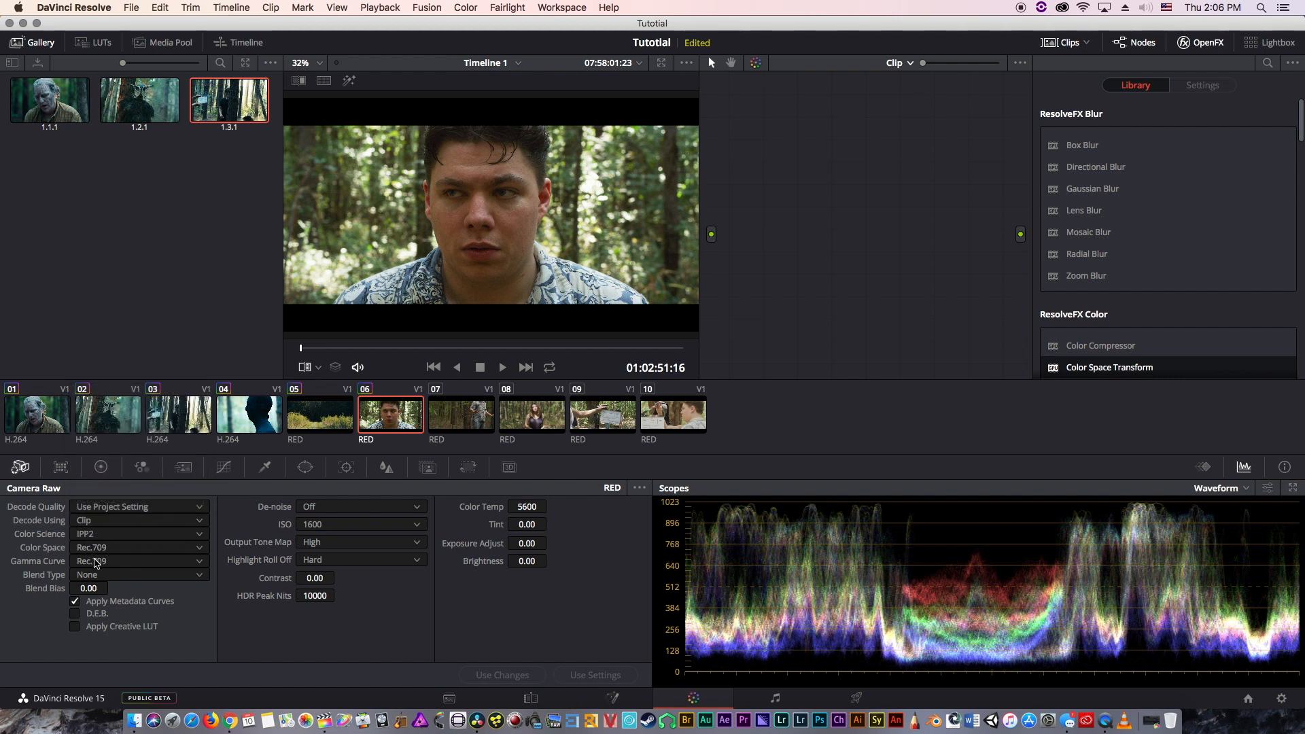
pyautogui.click(95, 562)
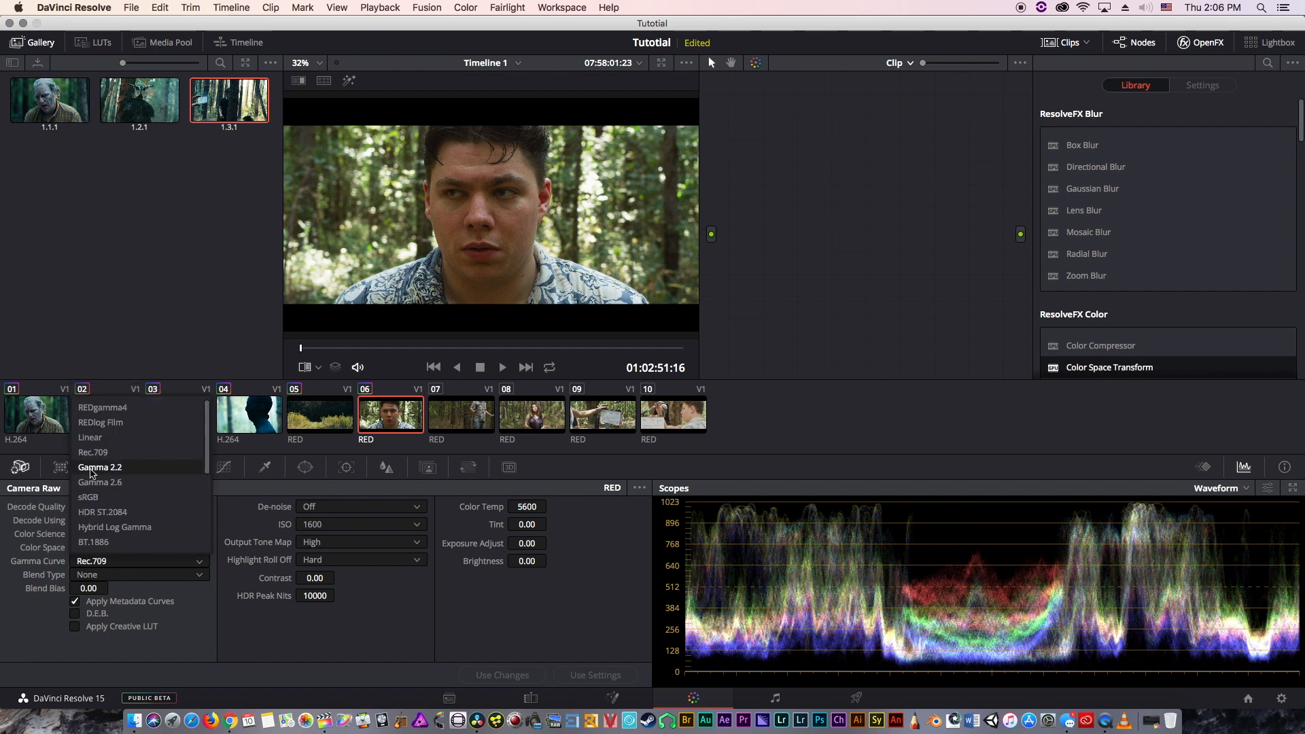
pyautogui.click(114, 423)
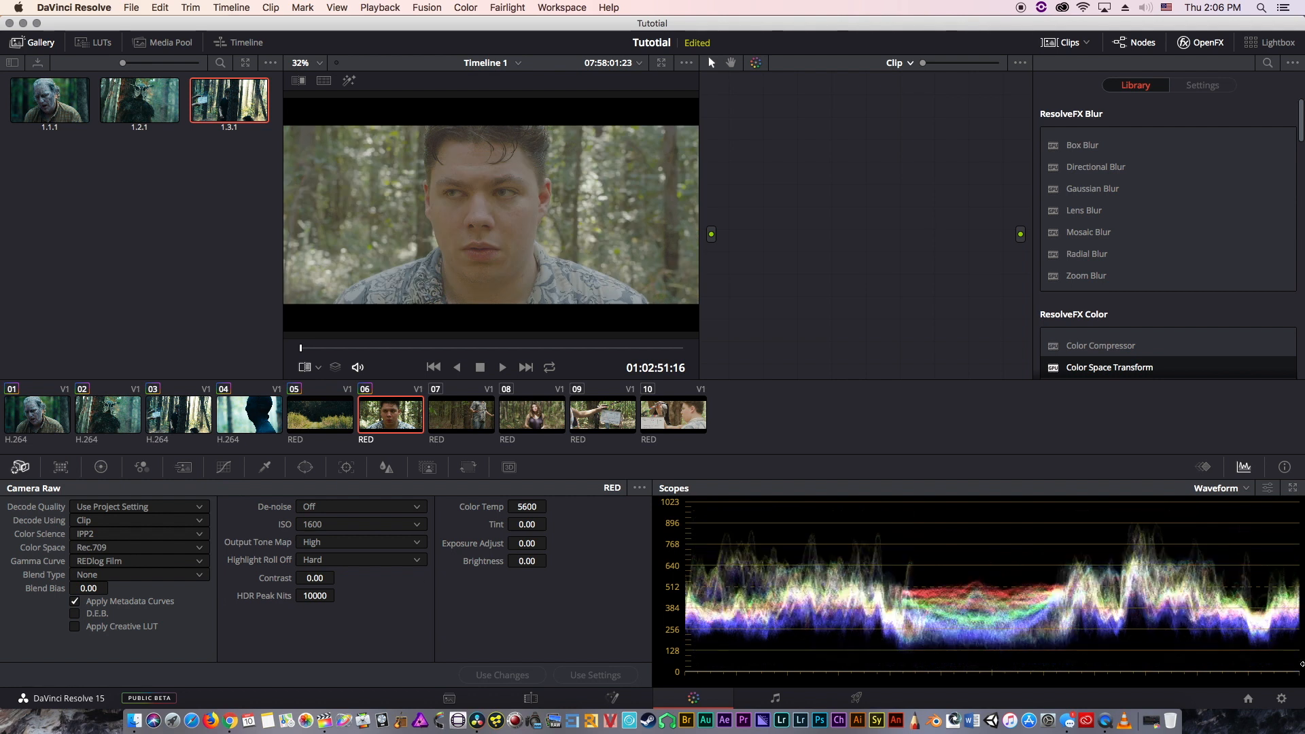
# - Set the project's 3D Output Lookup Table to the Rec709 Kodak 2383 D65 film look and save the settings
pyautogui.click(1282, 698)
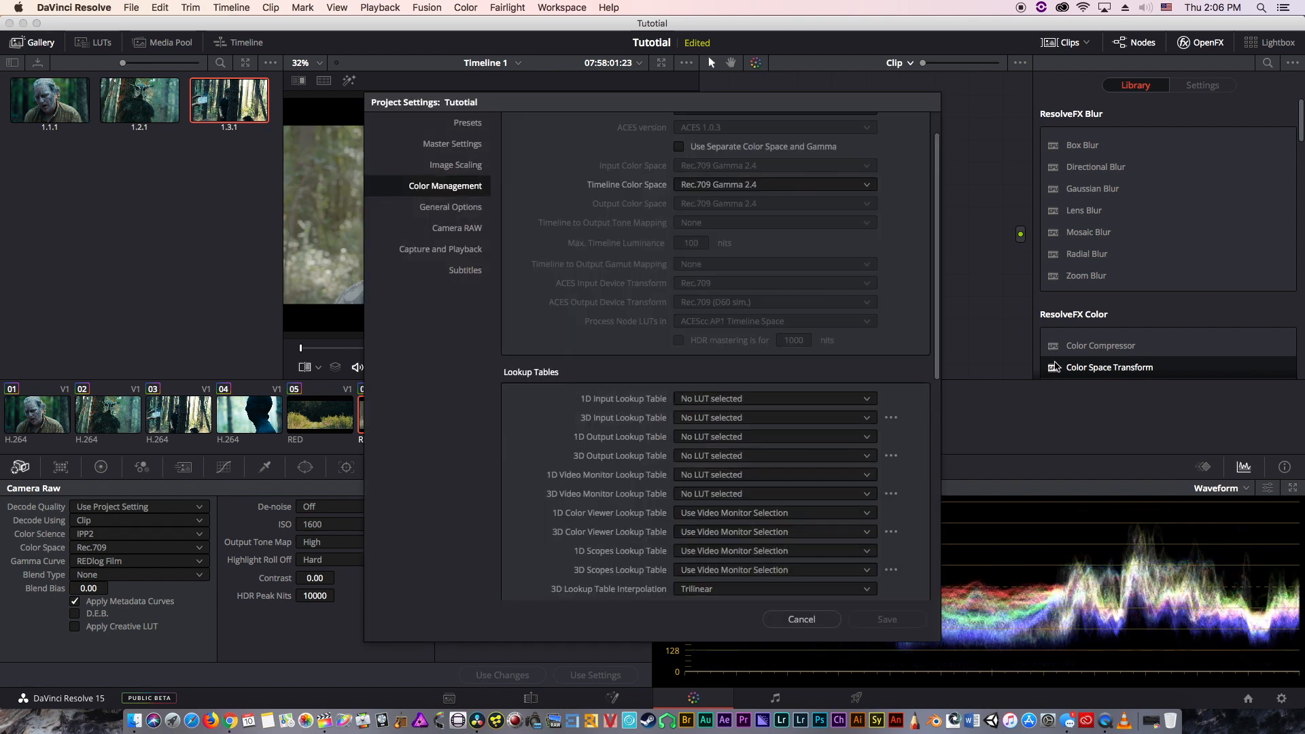
pyautogui.click(892, 456)
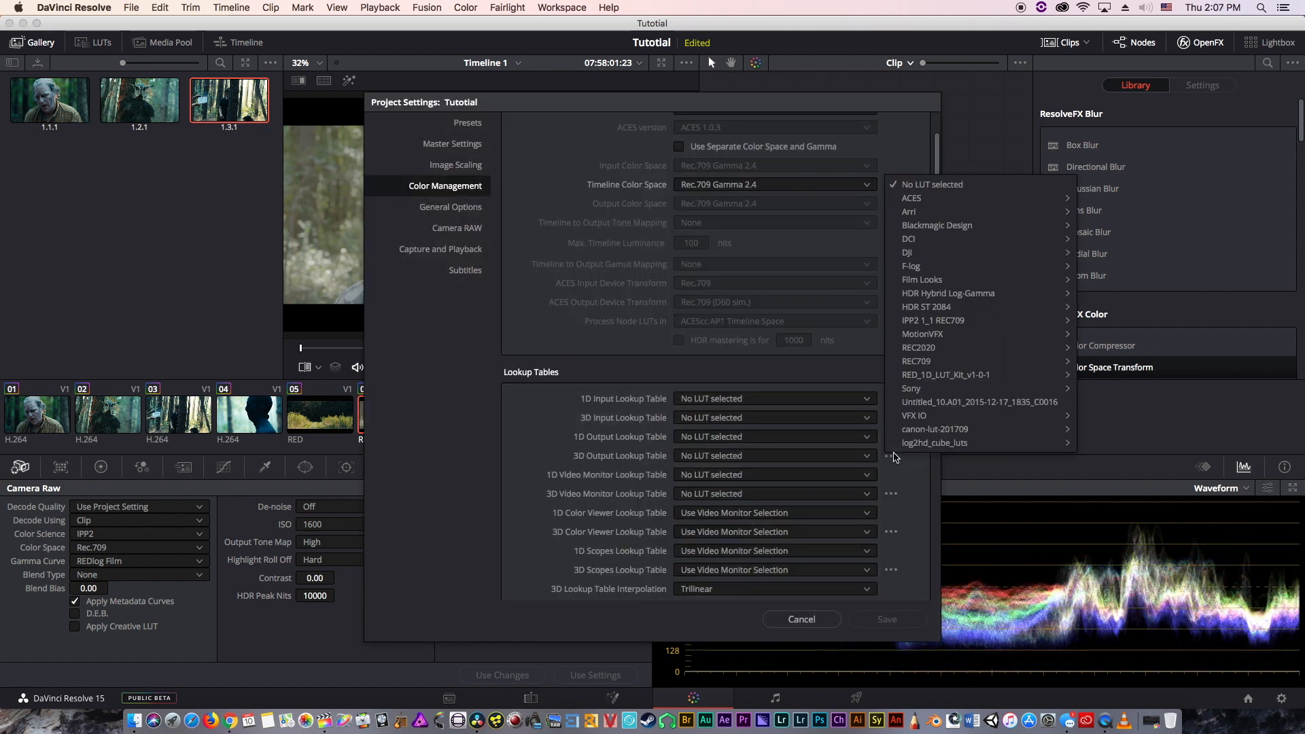
pyautogui.moveTo(948, 278)
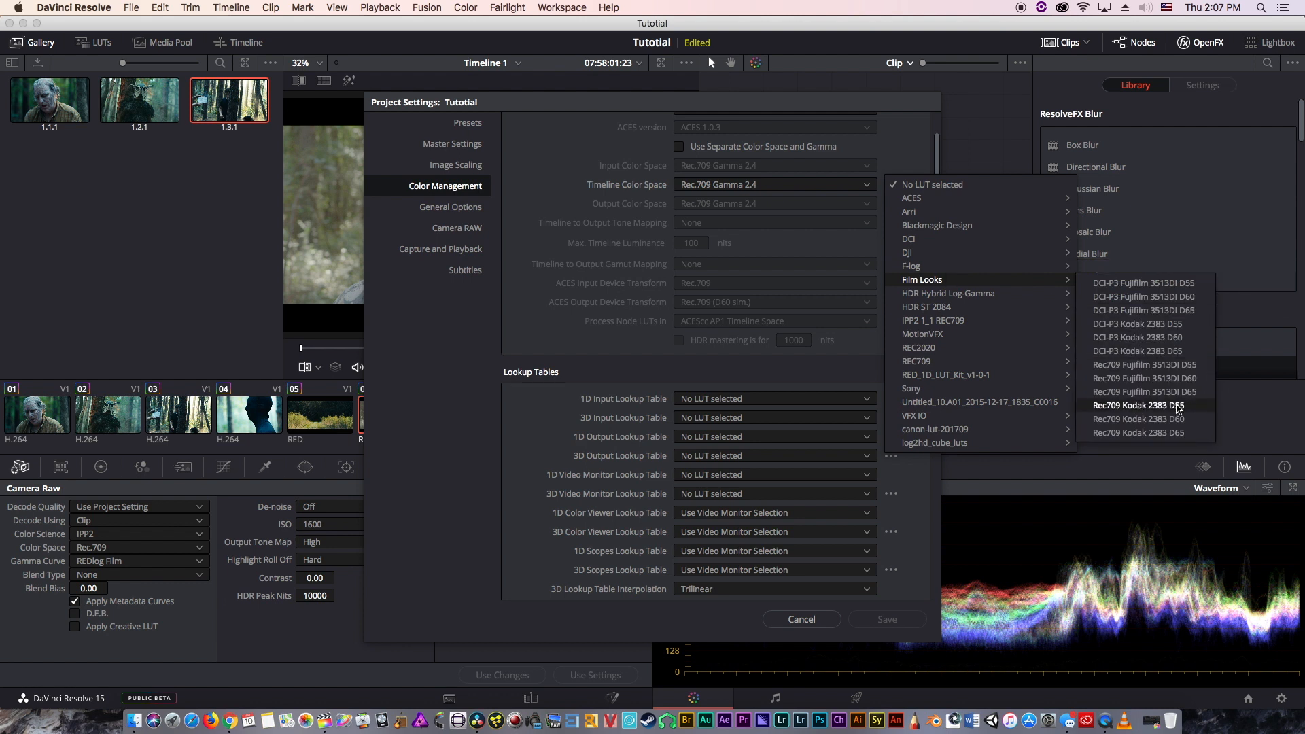
pyautogui.click(1183, 423)
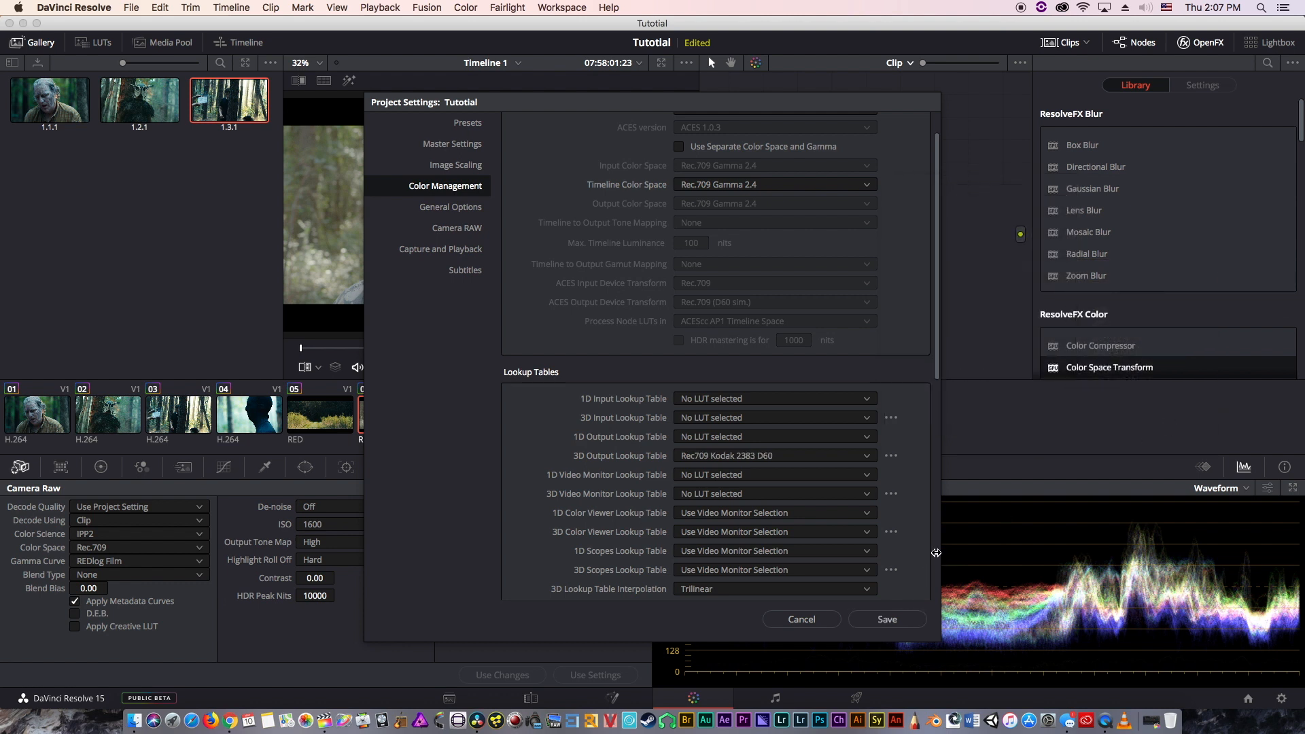
pyautogui.click(891, 456)
pyautogui.moveTo(948, 279)
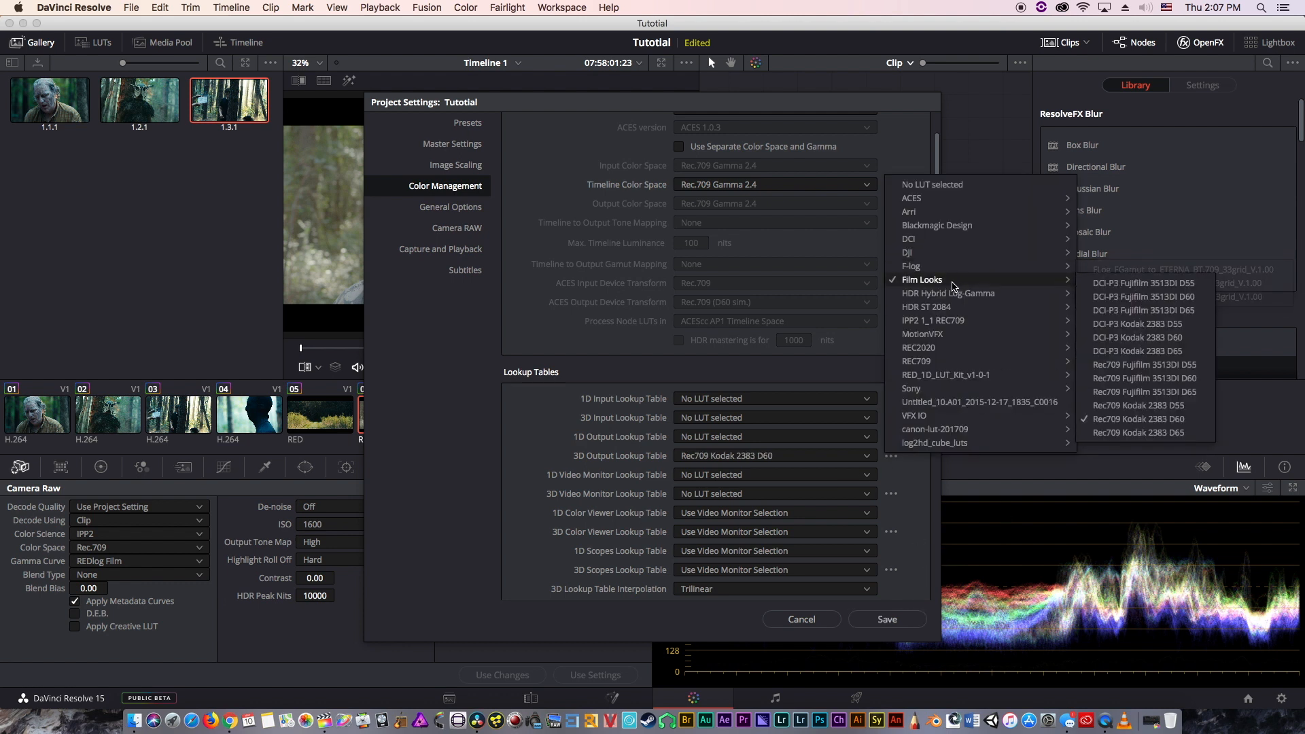
pyautogui.click(1140, 433)
pyautogui.click(867, 619)
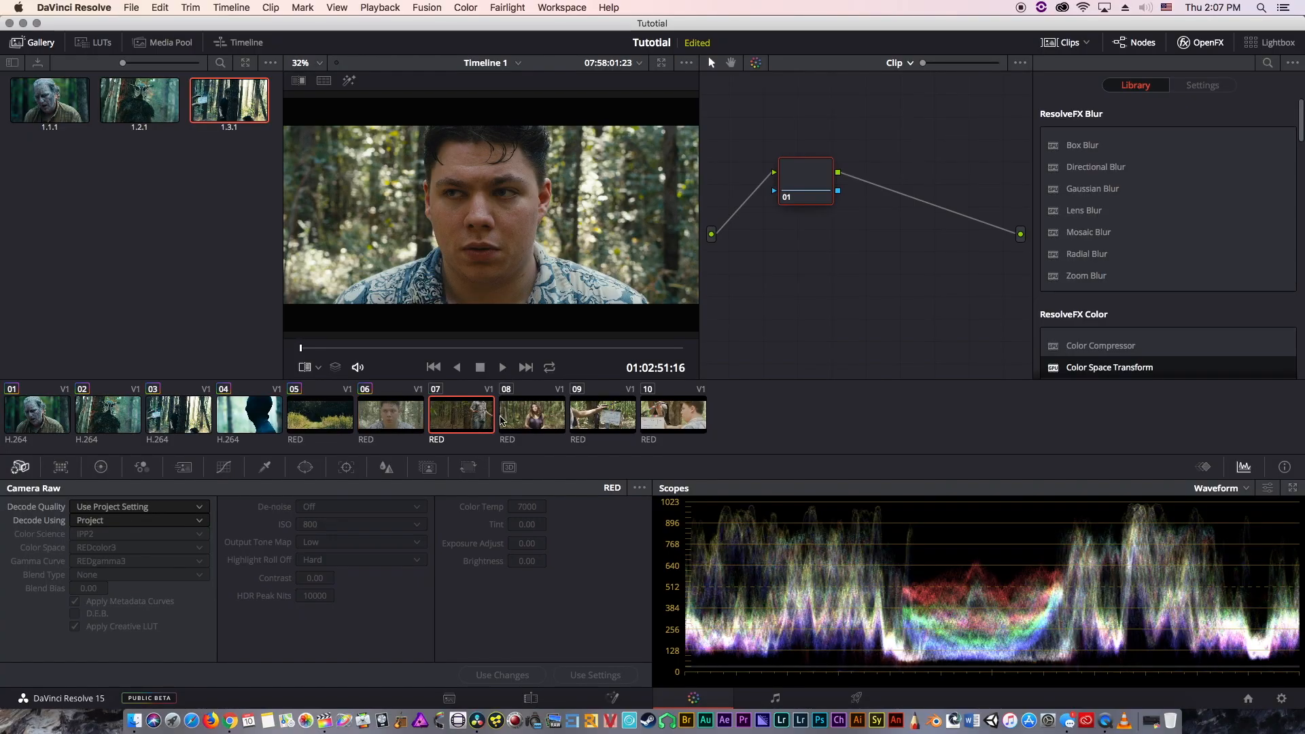
# - Select clip 08 and set its Camera Raw Decode Using option to Clip
pyautogui.click(535, 426)
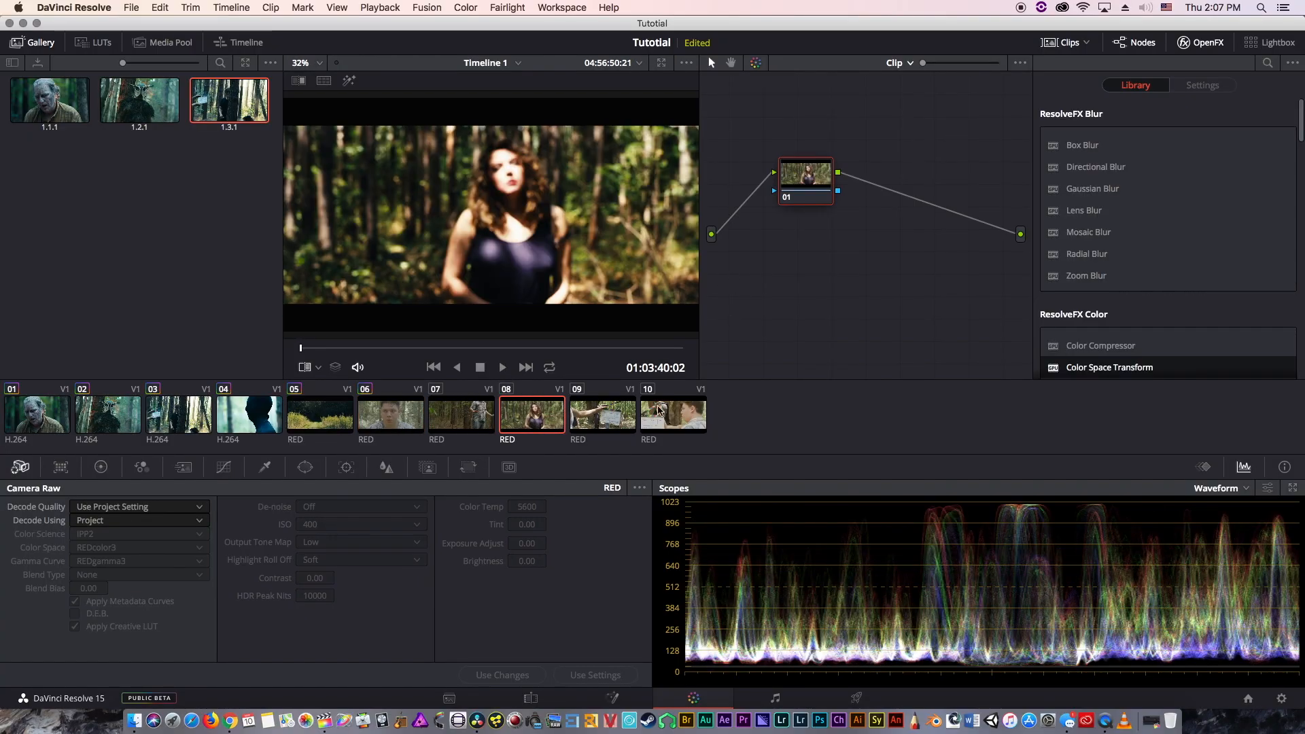
pyautogui.click(92, 522)
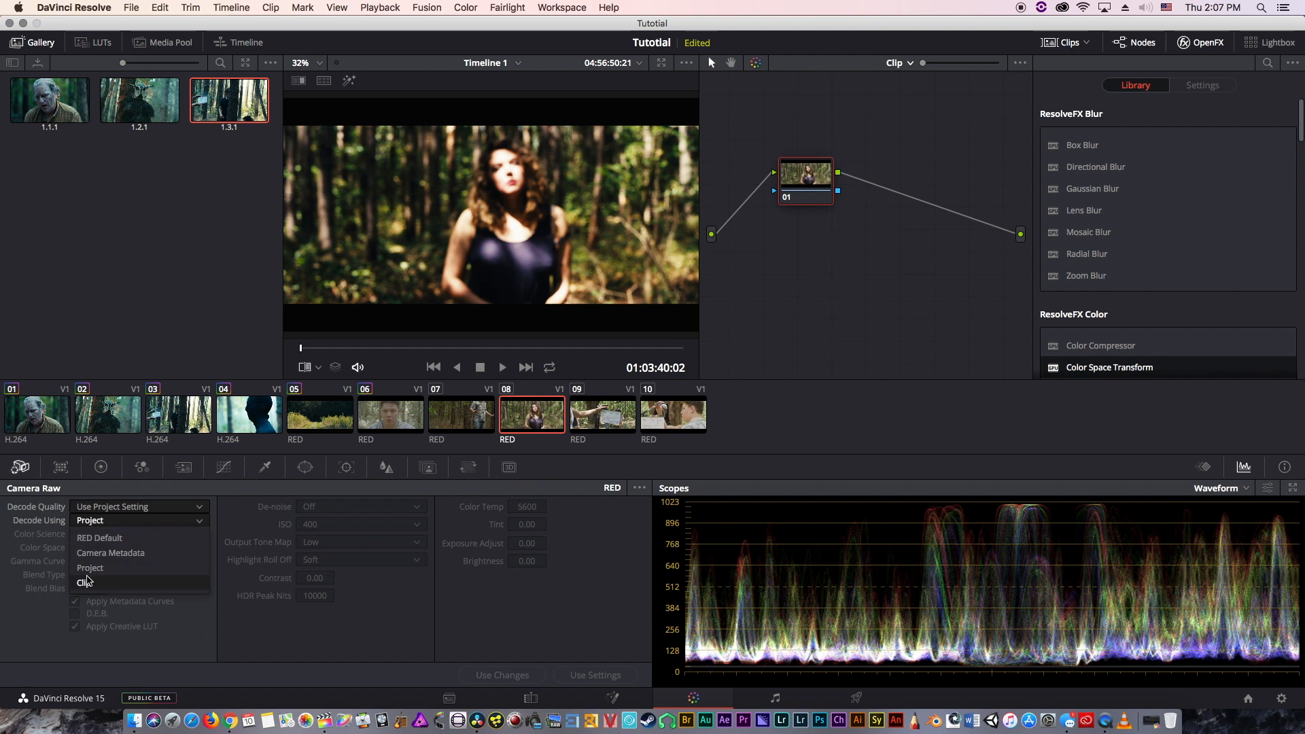
pyautogui.click(87, 582)
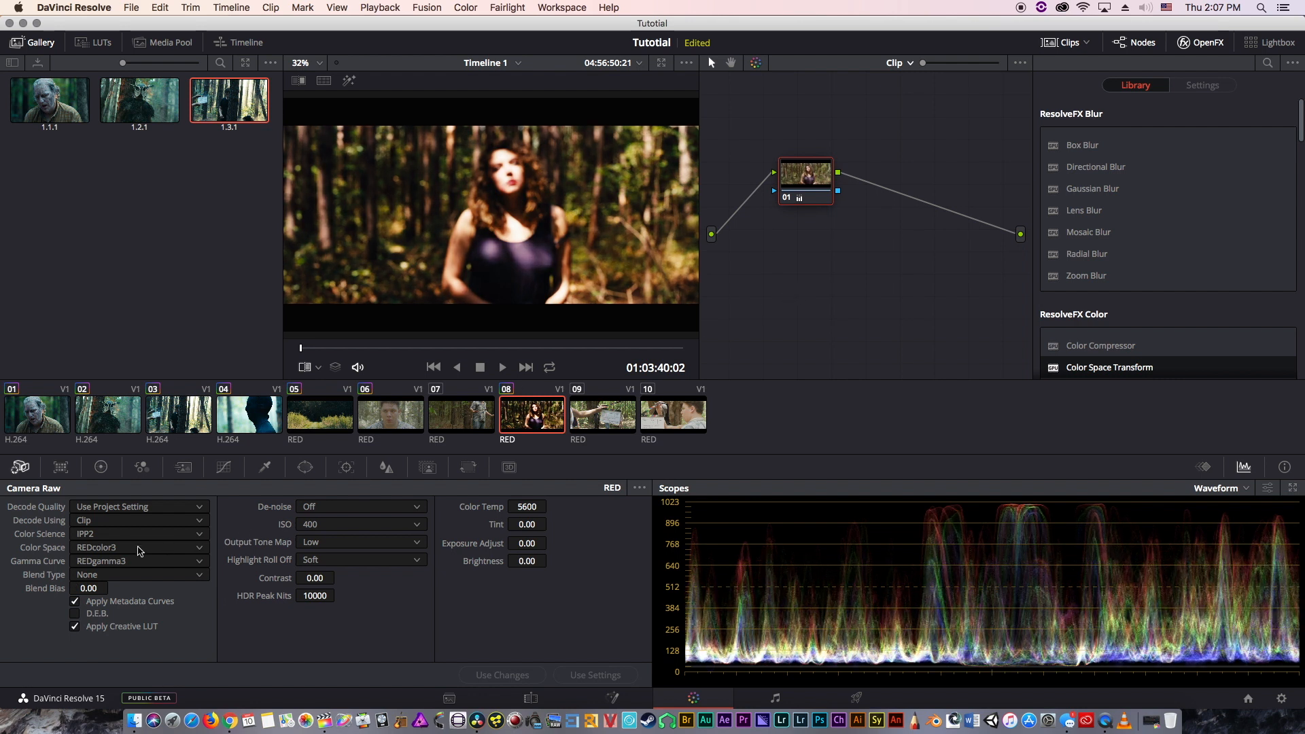
# - Copy clip 07's grade onto clip 08 and check the available grade version commands
pyautogui.middleClick(472, 418)
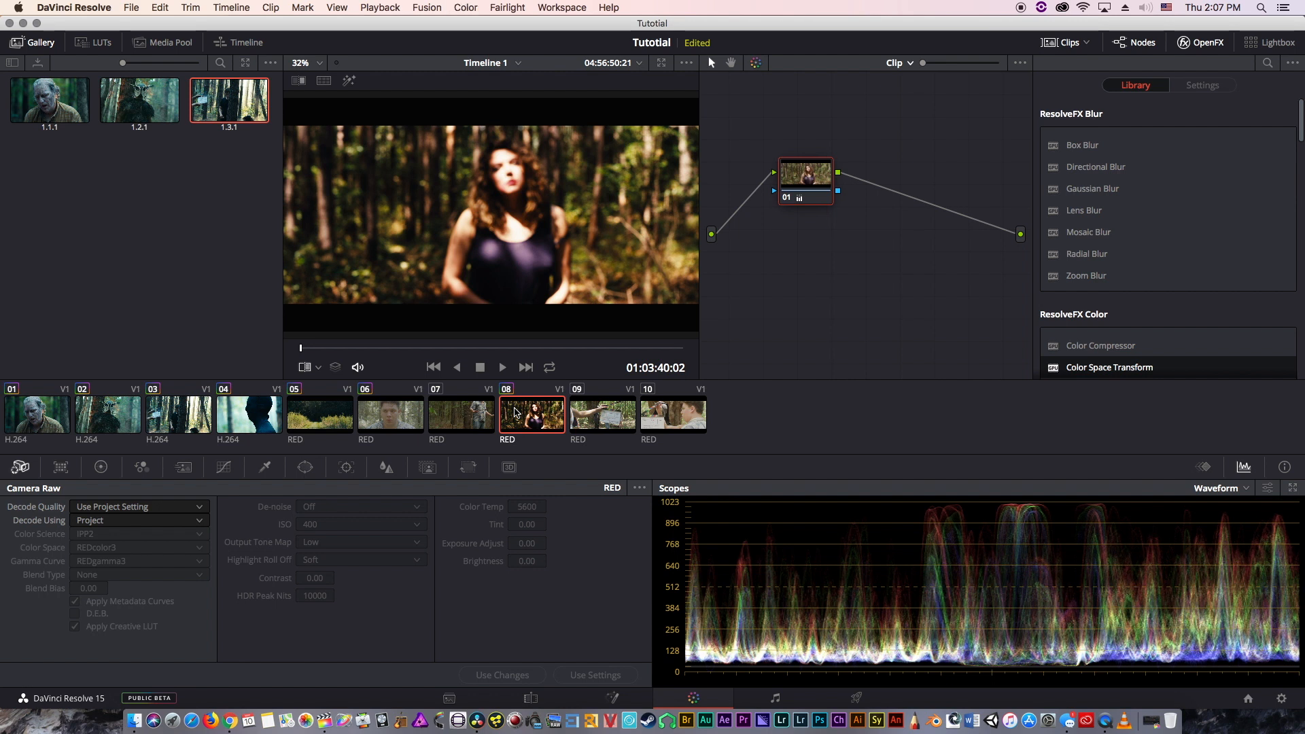
pyautogui.click(466, 7)
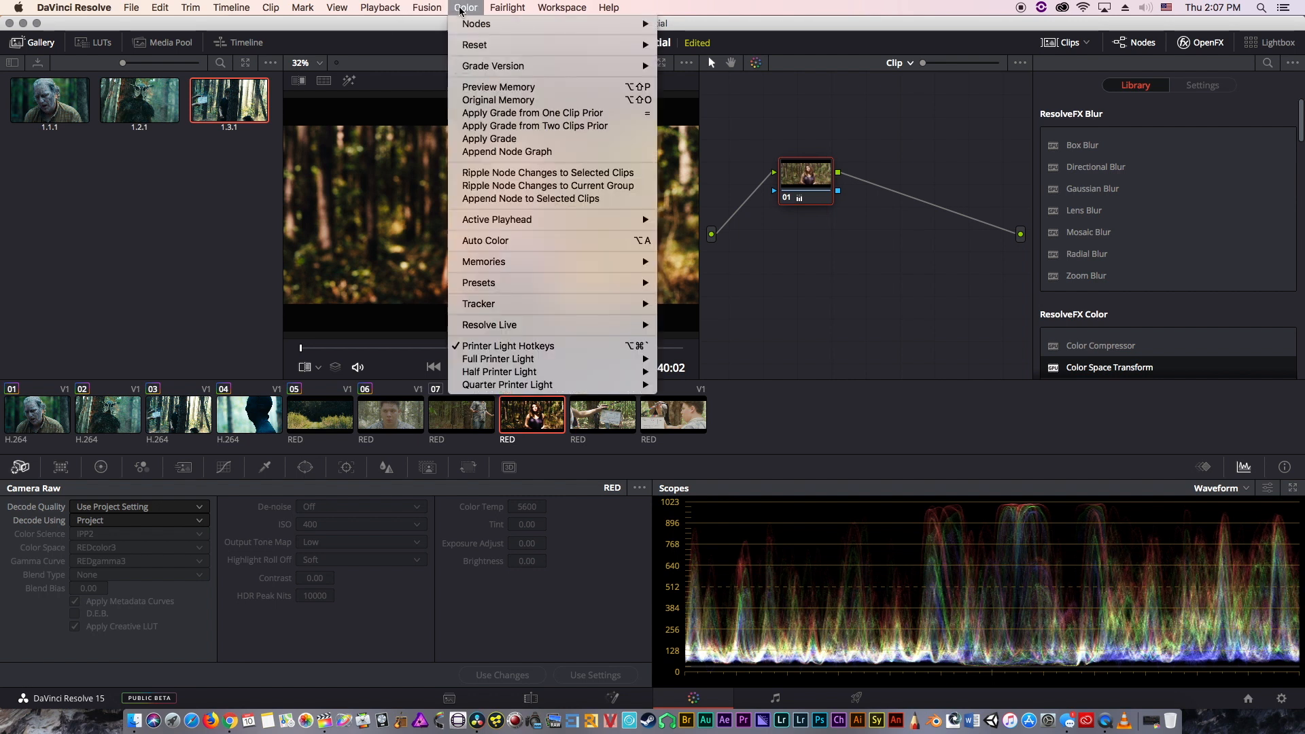
pyautogui.moveTo(494, 68)
# - Select clip 06 and grab a still of its frame into the gallery
pyautogui.click(447, 429)
pyautogui.click(447, 429)
pyautogui.click(422, 423)
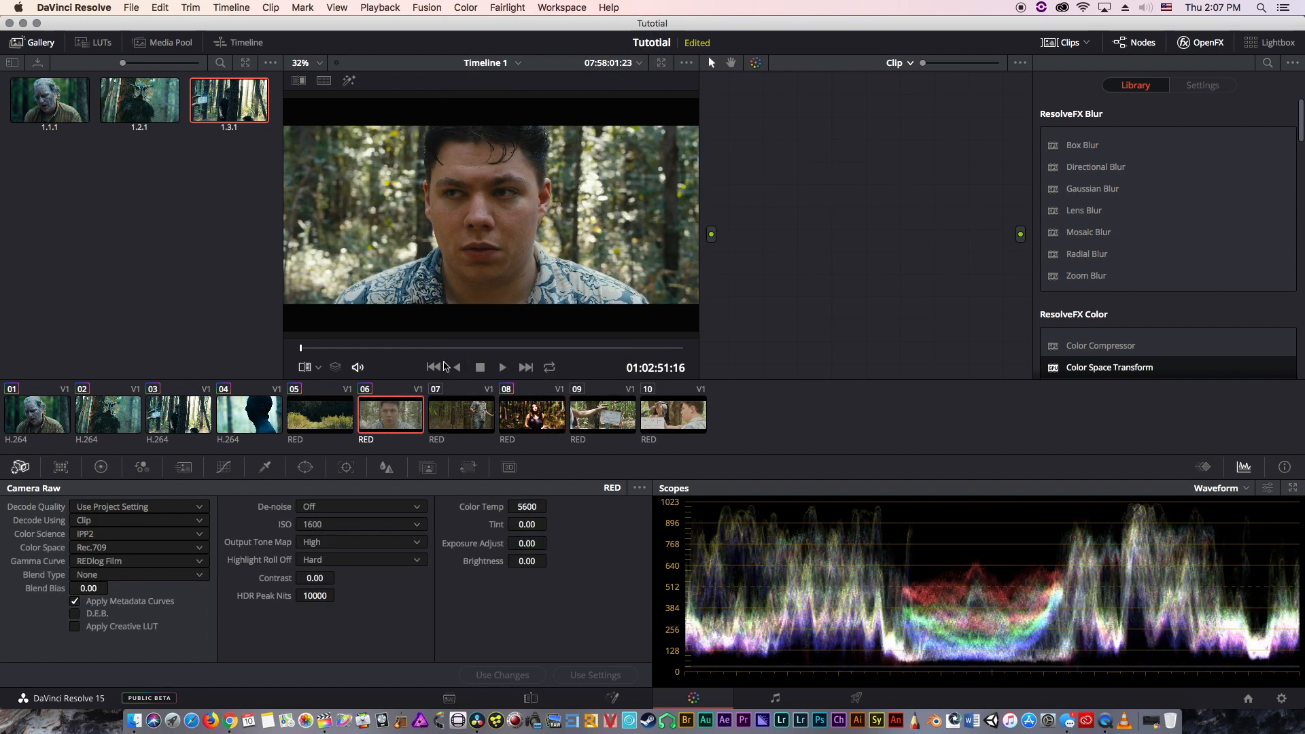
pyautogui.rightClick(456, 263)
pyautogui.click(482, 272)
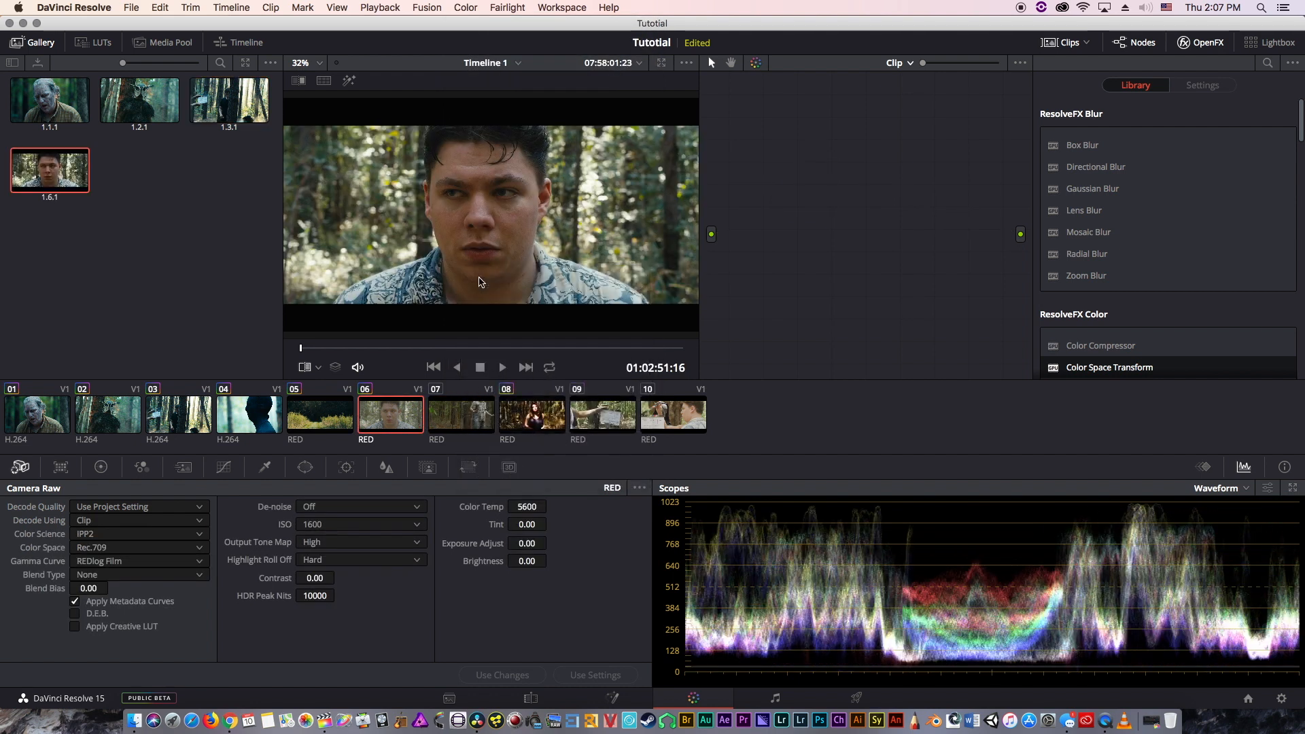
# - Try to carry clip 06's raw settings to clip 08 through the grabbed still, and delete that still from the gallery
pyautogui.rightClick(47, 175)
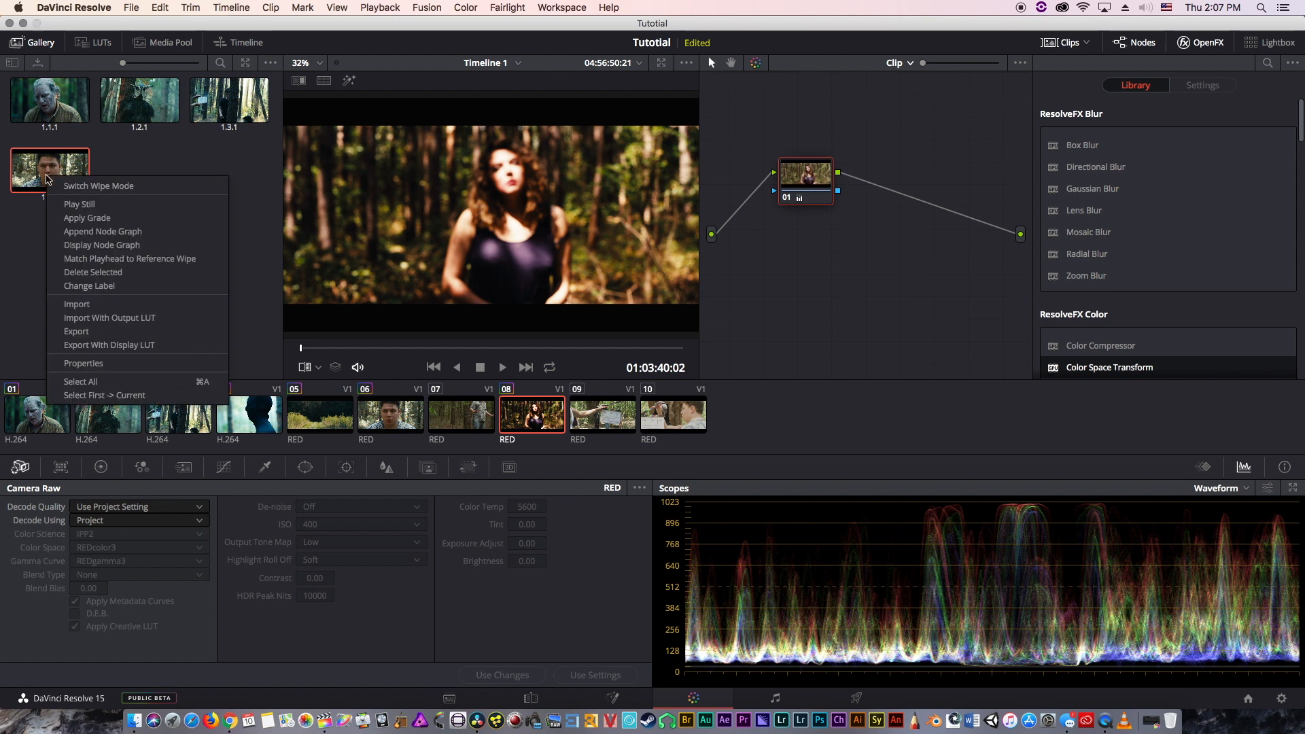
pyautogui.click(108, 232)
pyautogui.moveTo(6, 144); pyautogui.dragTo(109, 224)
pyautogui.press('Delete')
pyautogui.click(350, 542)
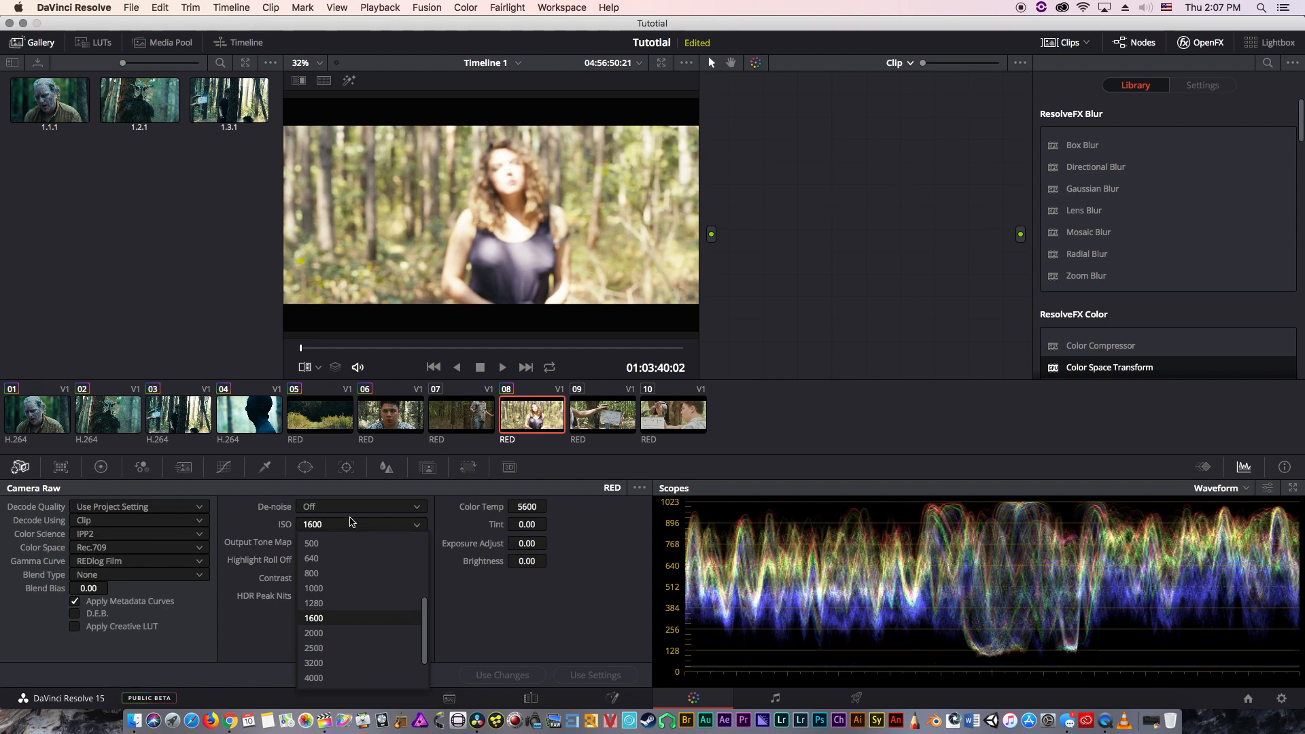
pyautogui.click(154, 272)
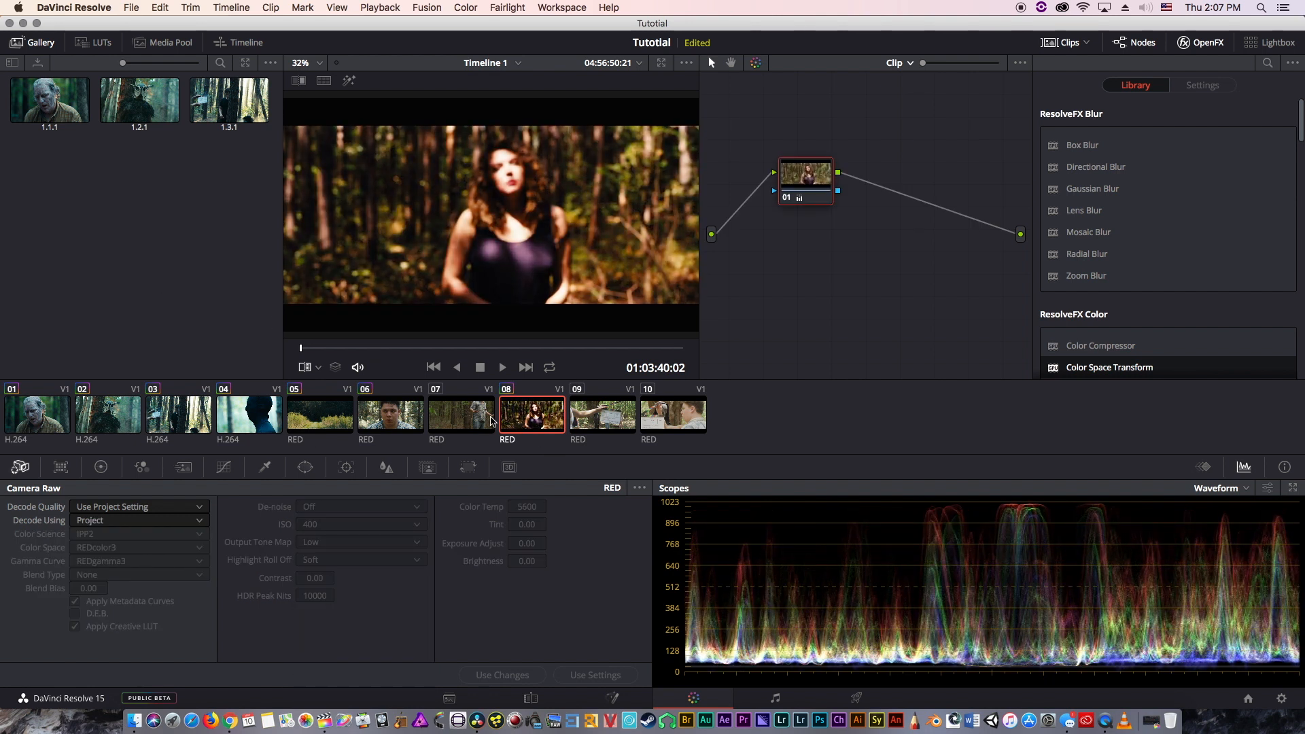
# - Carry the earlier RED clip's Camera Raw settings onto clip 08, set its ISO to 400, and check a later frame full screen
pyautogui.press('Up')
pyautogui.click(530, 418)
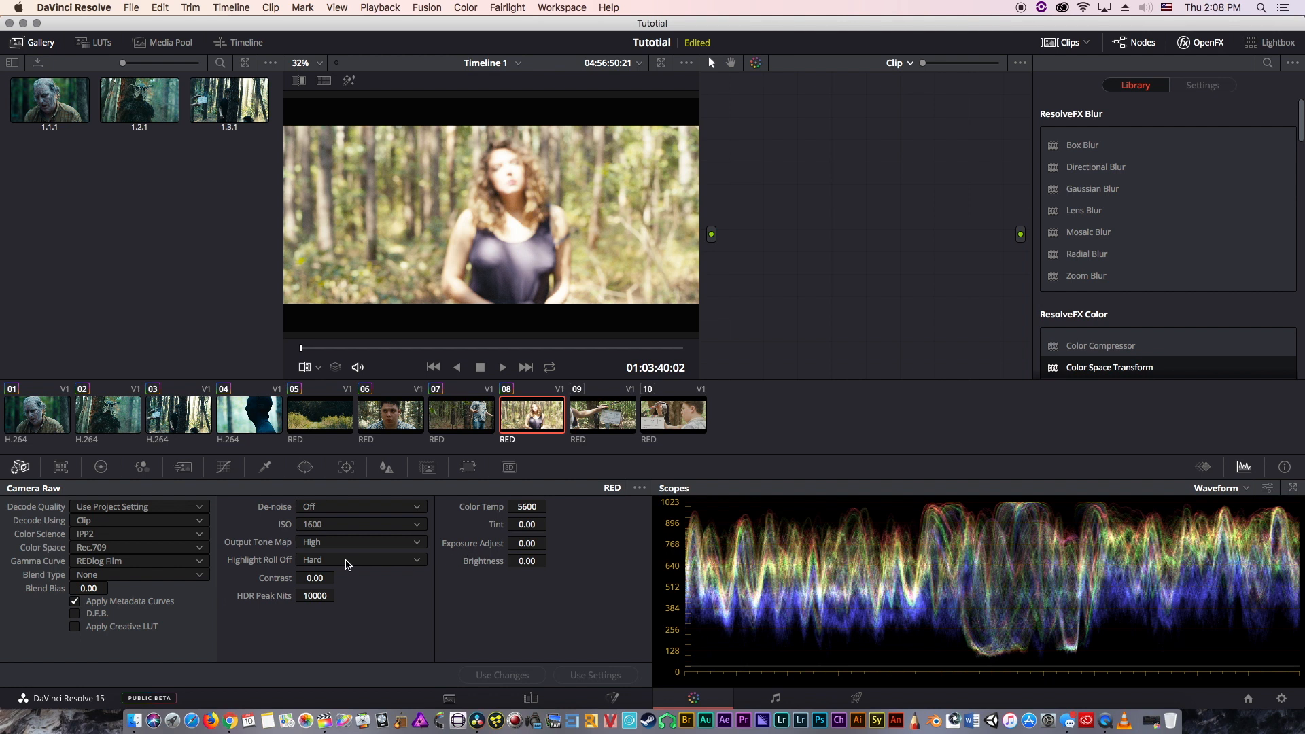
pyautogui.click(316, 528)
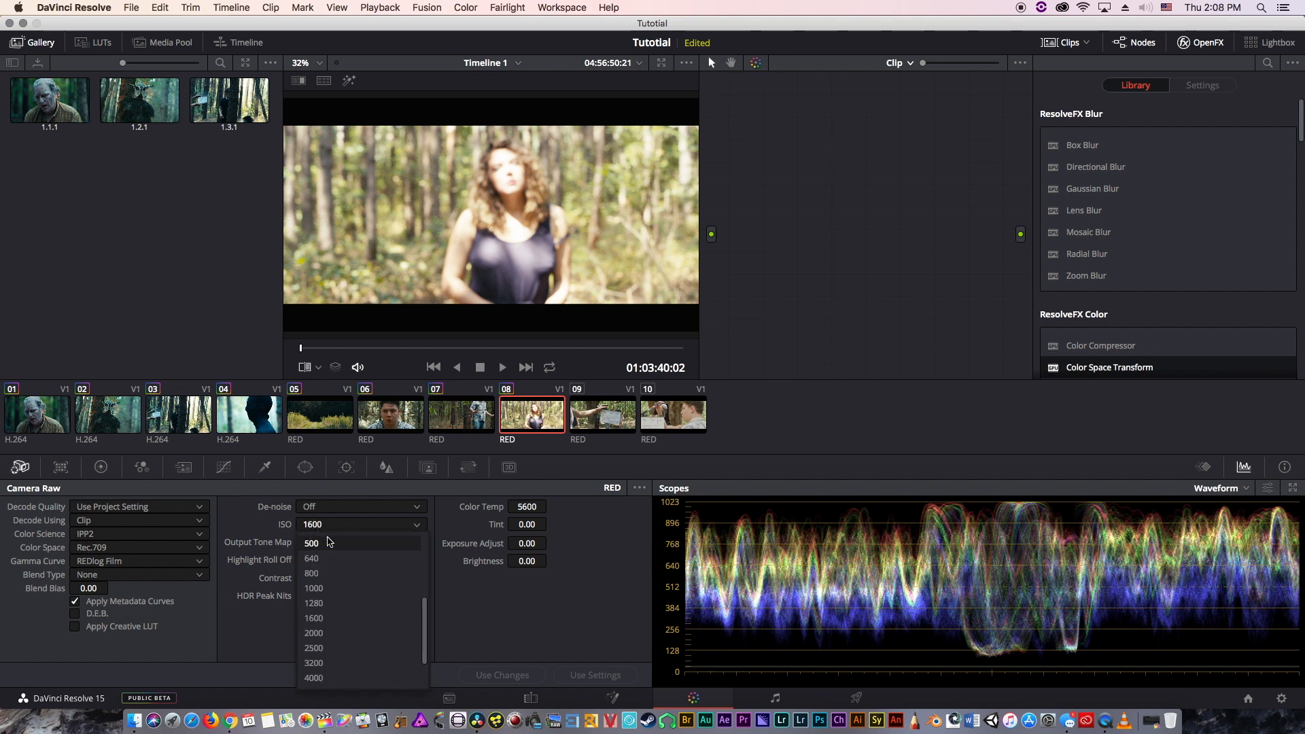
pyautogui.scroll(5, 336, 577)
pyautogui.click(318, 573)
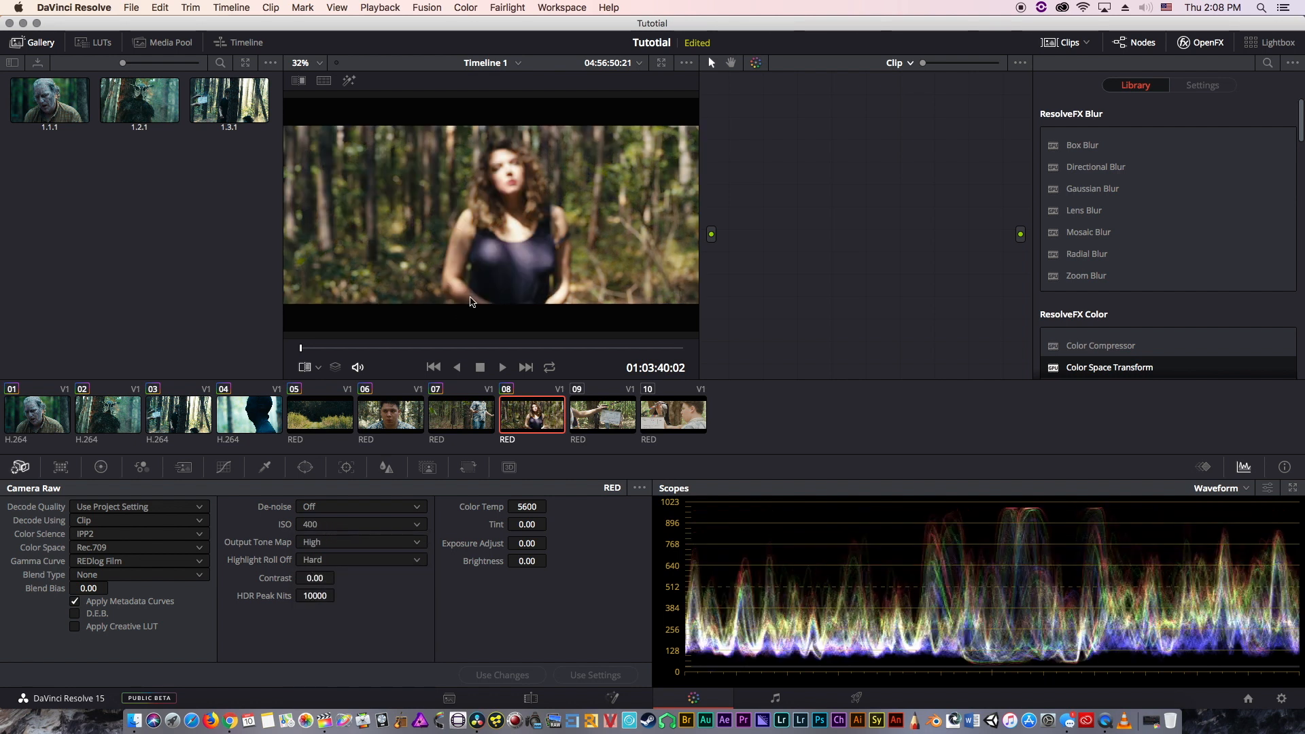
pyautogui.moveTo(494, 349)
pyautogui.mouseDown()
pyautogui.moveTo(479, 348)
pyautogui.moveTo(491, 348)
pyautogui.mouseUp()
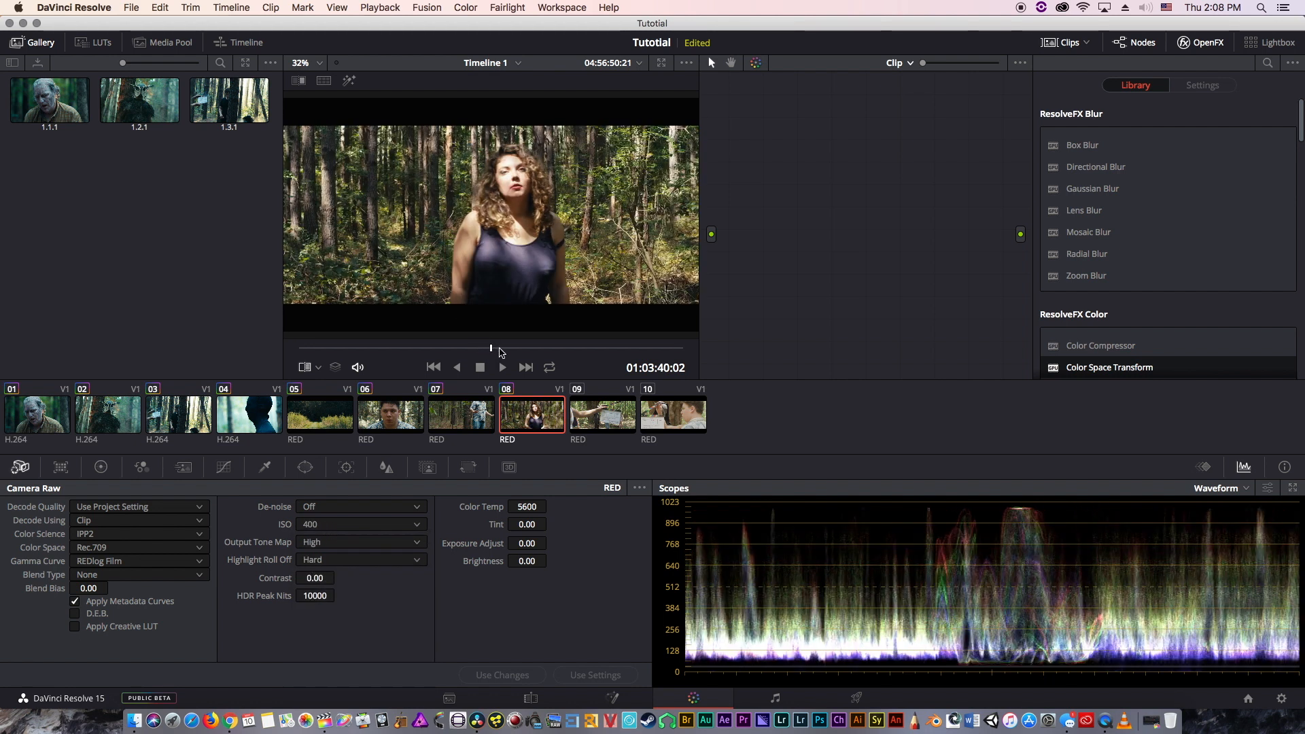
pyautogui.press('super+f')
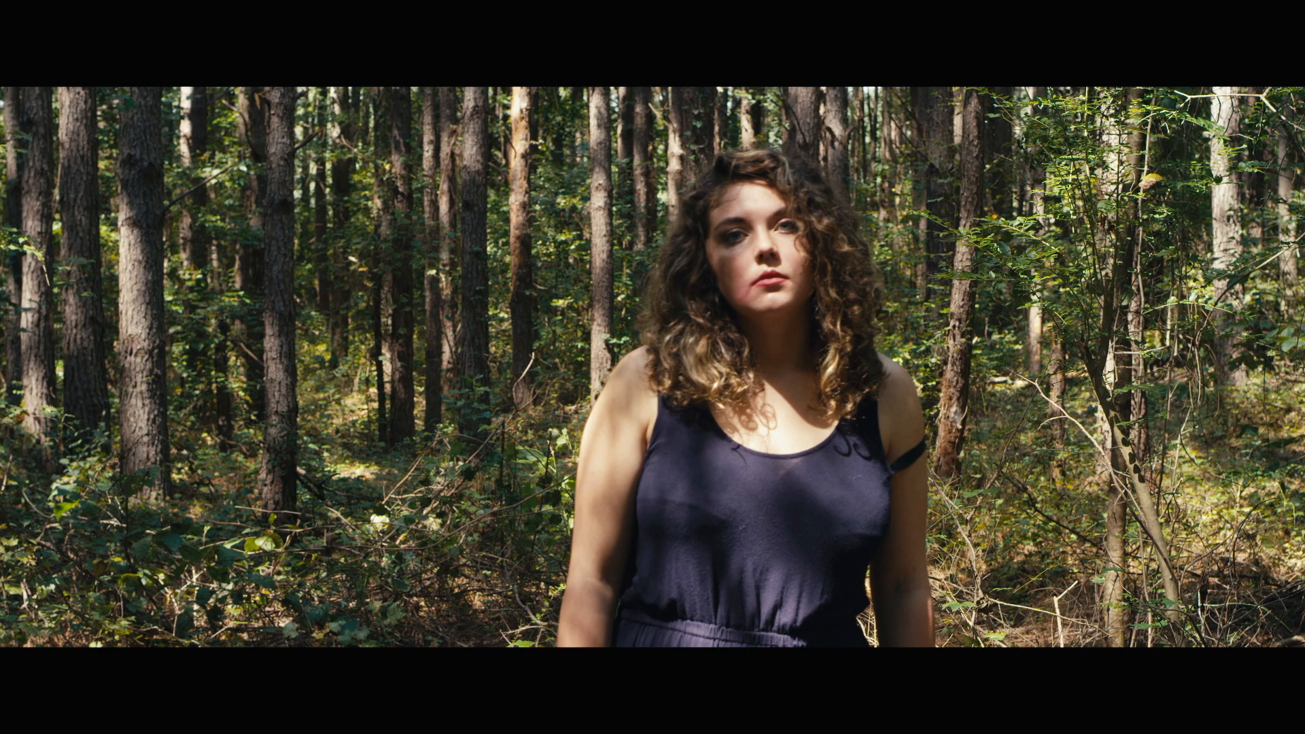
pyautogui.press('super+f')
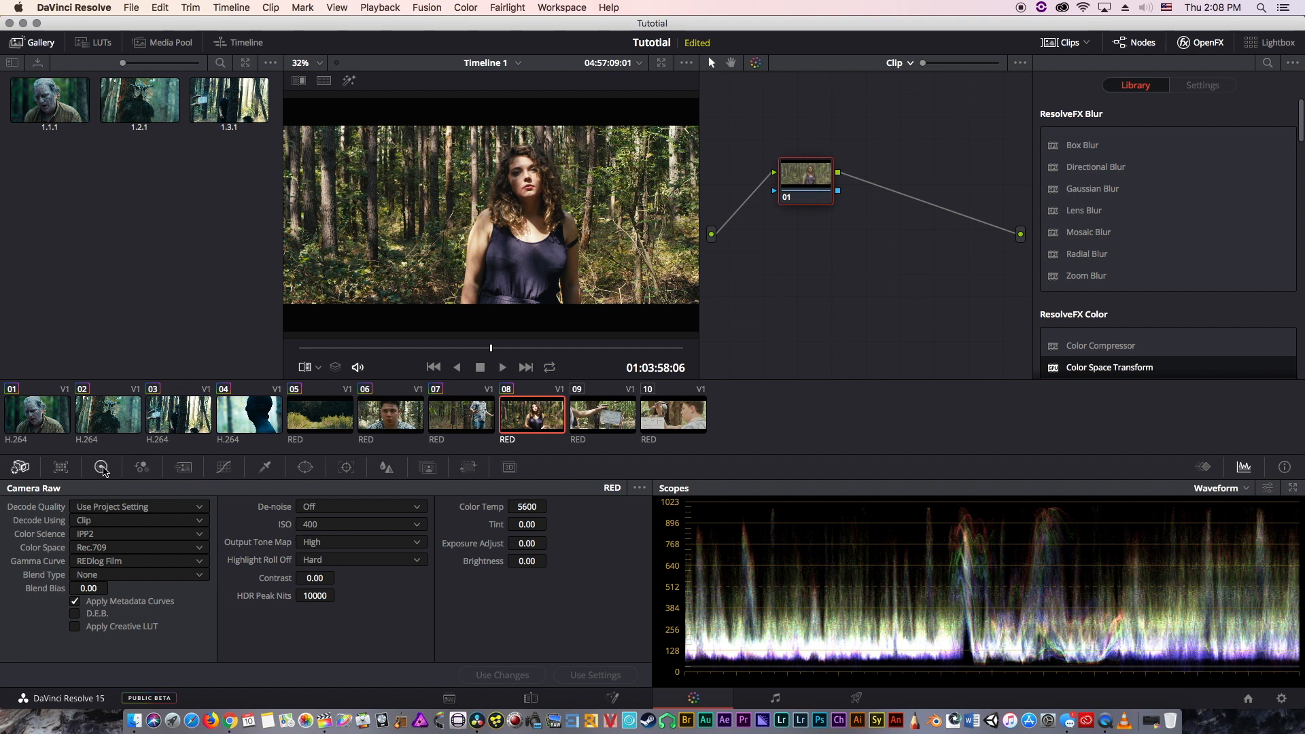
# - Sample the green leaves beside the woman's arm in clip 08 for node 01's Hue Vs Hue curve
pyautogui.click(101, 467)
pyautogui.click(235, 468)
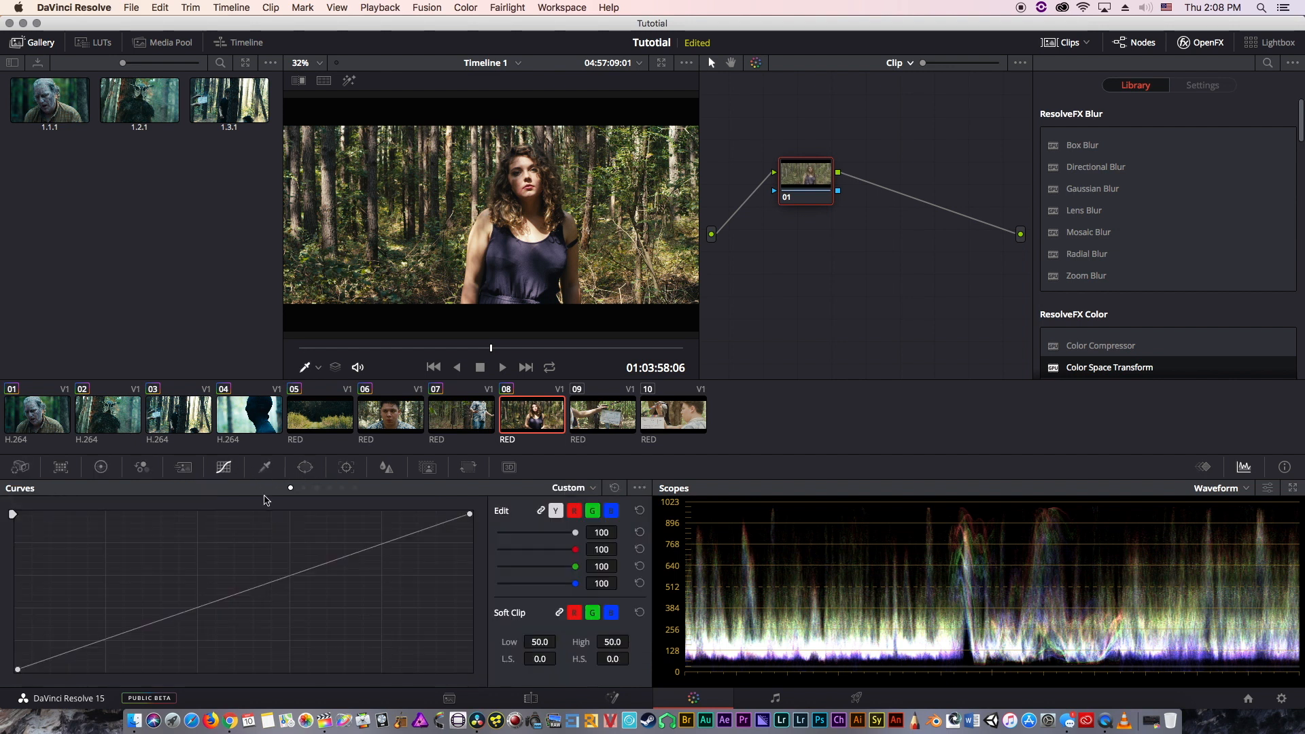
pyautogui.click(303, 488)
pyautogui.scroll(3, 439, 203)
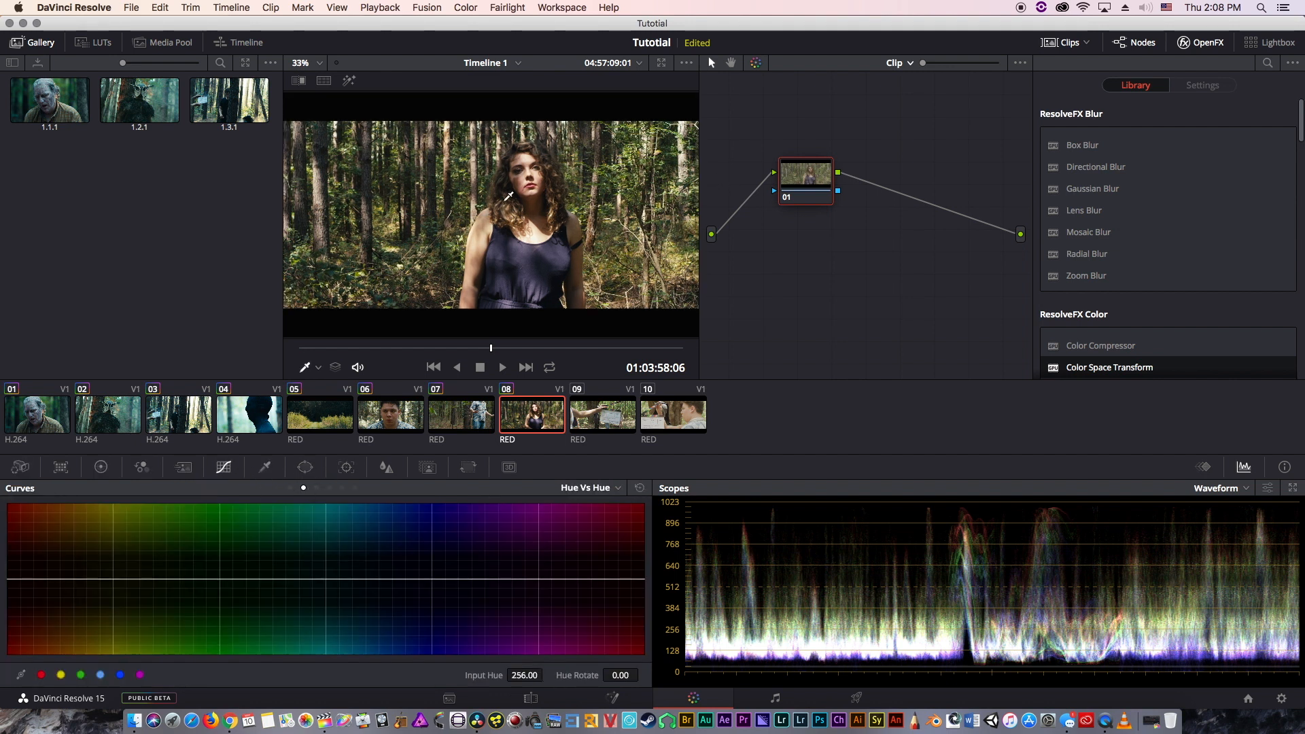
pyautogui.scroll(5, 439, 203)
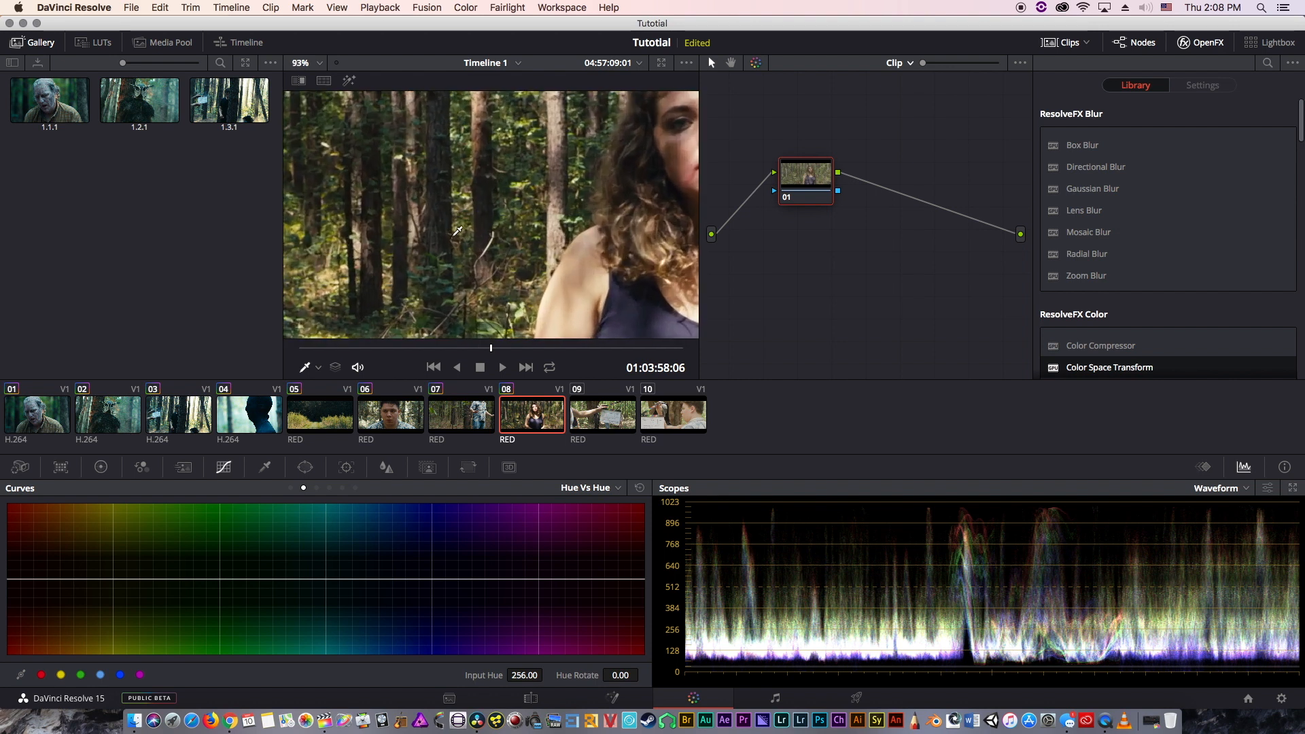
pyautogui.scroll(4, 533, 245)
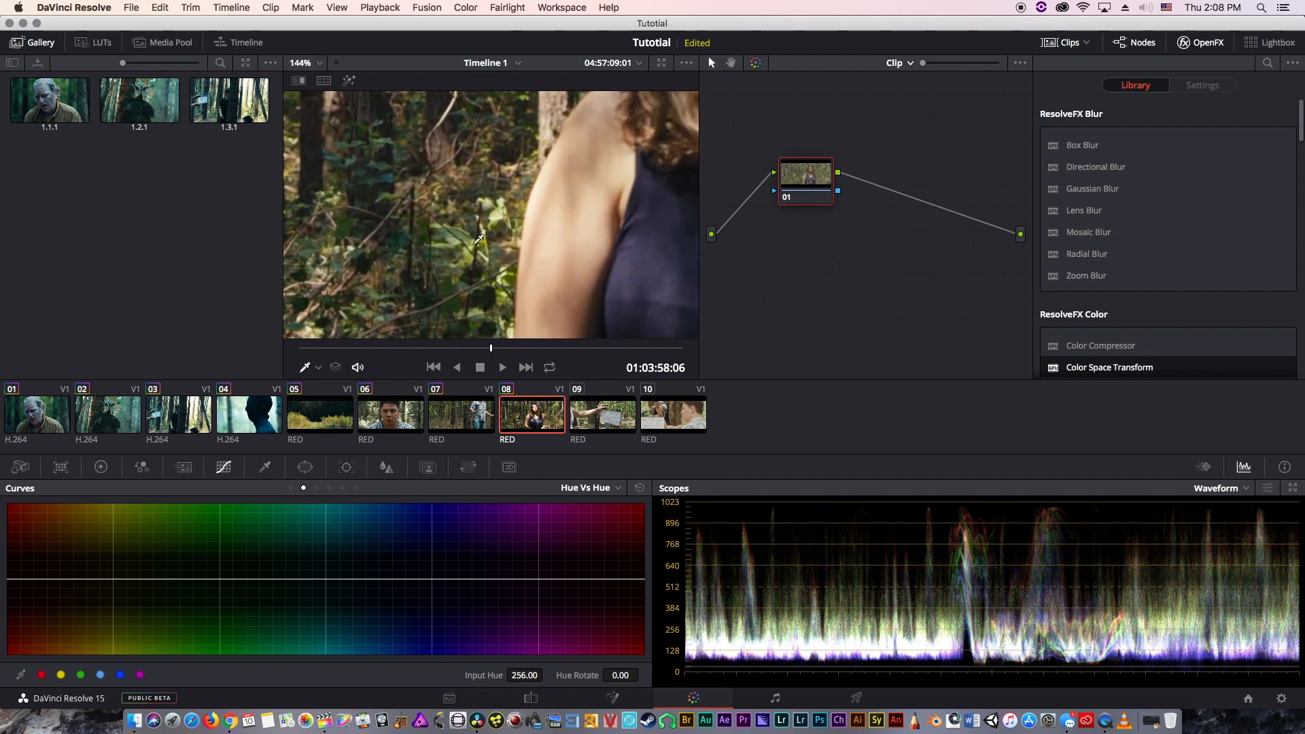
pyautogui.scroll(3, 511, 191)
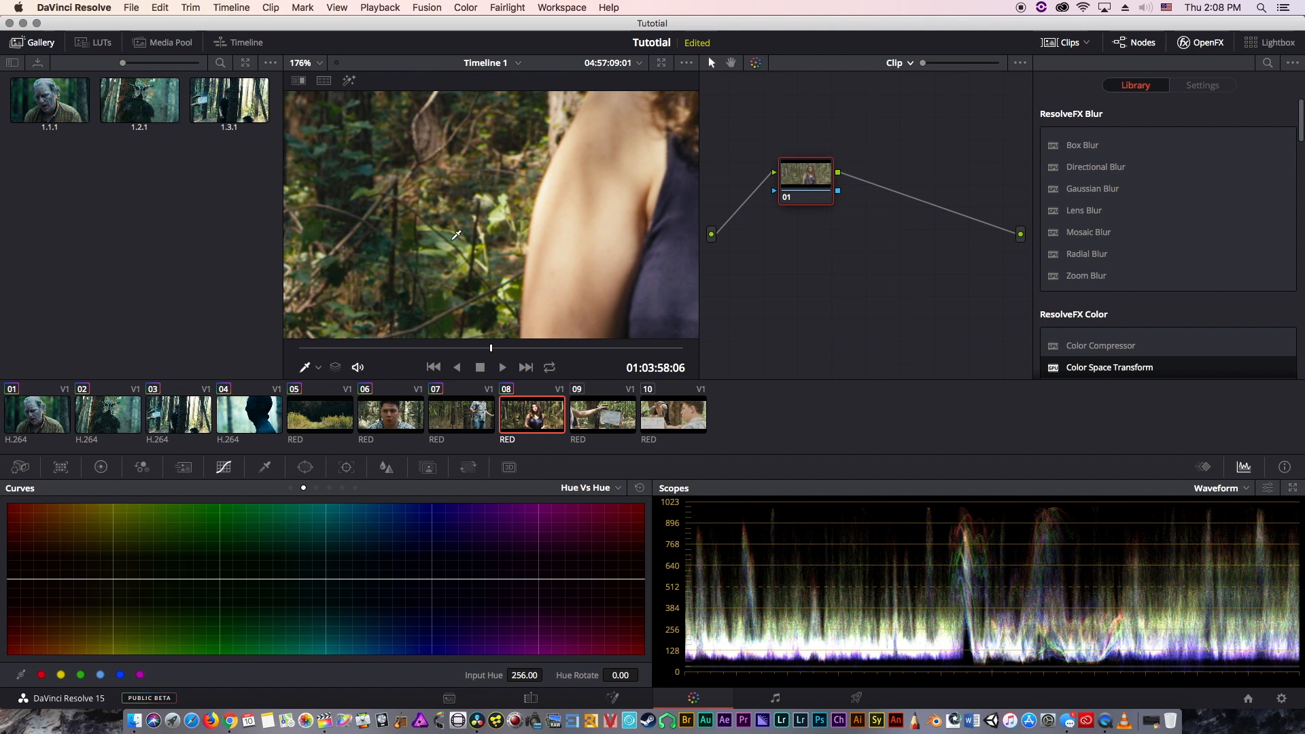
pyautogui.click(460, 237)
pyautogui.click(472, 262)
# - Sample the yellow-green leaves in the undergrowth for the Hue Vs Hue curve and fit the whole frame in the viewer
pyautogui.scroll(-5, 504, 216)
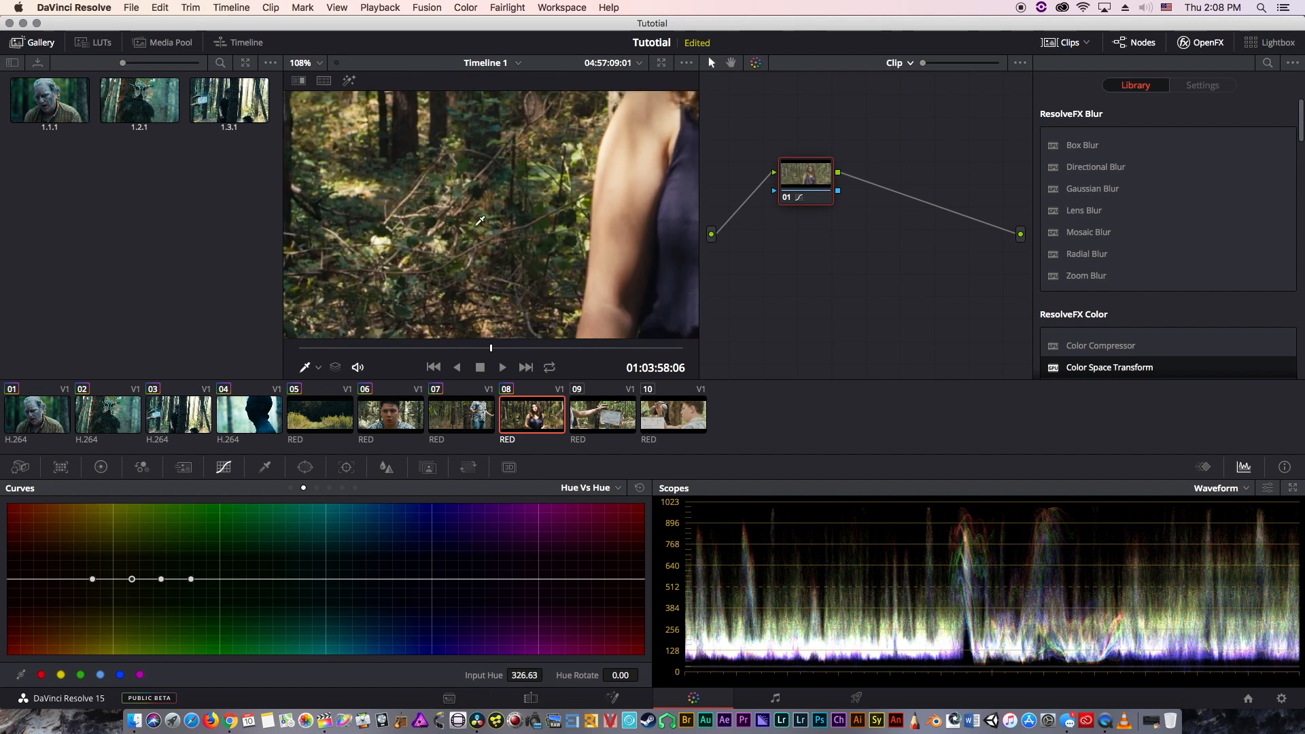
pyautogui.scroll(2, 474, 251)
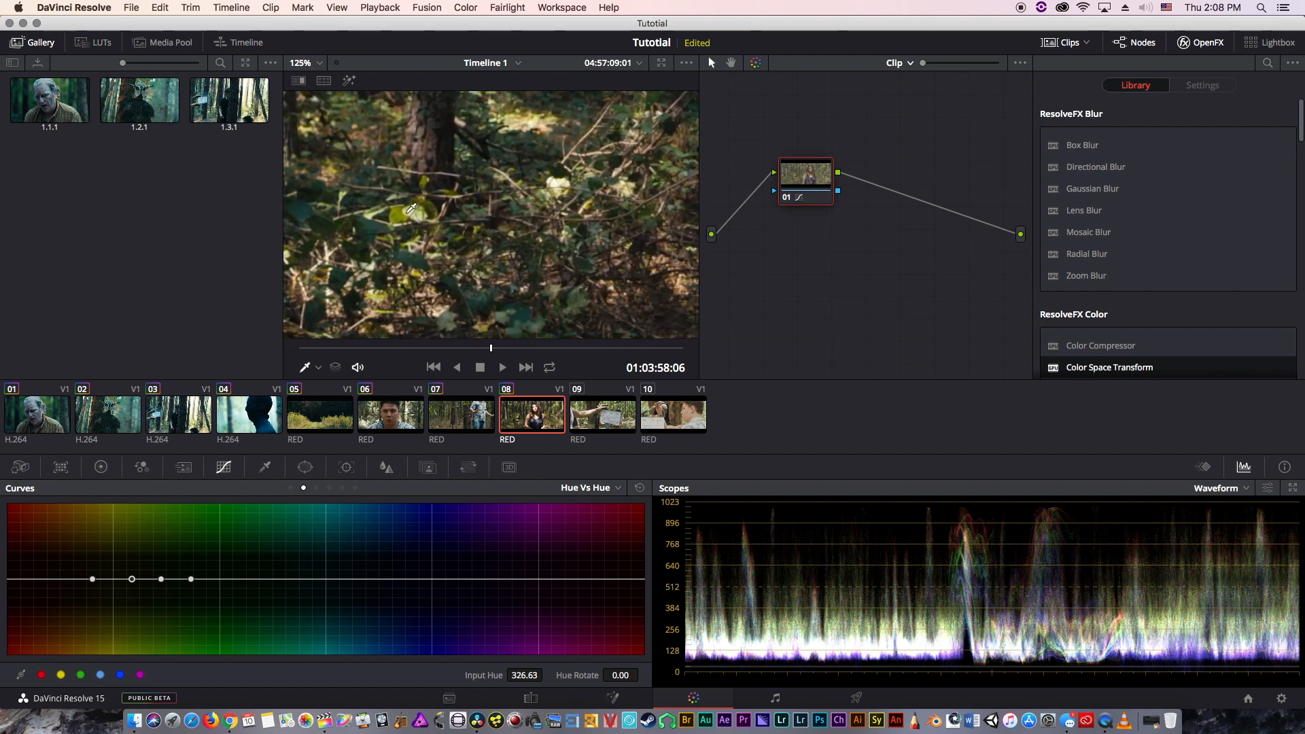
pyautogui.click(414, 211)
pyautogui.click(380, 225)
pyautogui.click(301, 65)
pyautogui.click(309, 81)
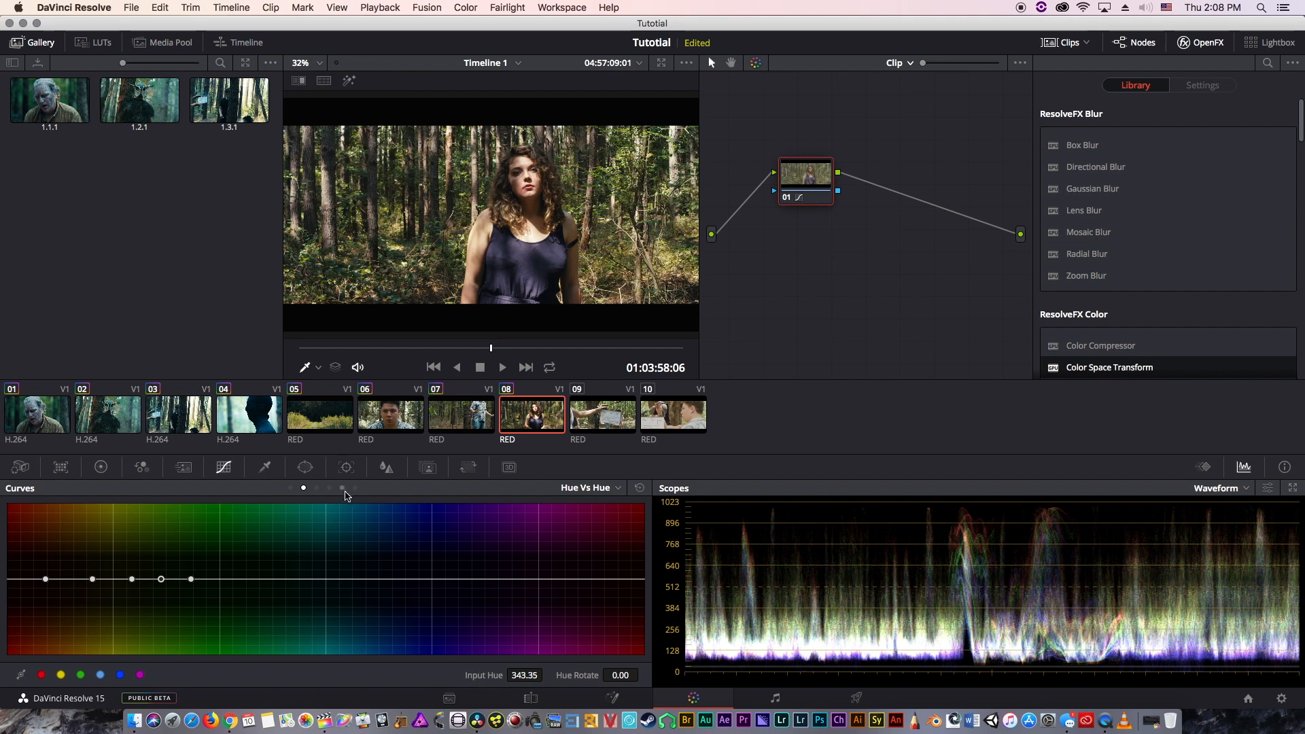
# - Shift the green foliage towards red with a Hue Vs Hue point at Input Hue 357.60 and Hue Rotate 117.32, comparing full screen
pyautogui.click(92, 580)
pyautogui.click(47, 580)
pyautogui.rightClick(191, 579)
pyautogui.click(327, 580)
pyautogui.moveTo(136, 578); pyautogui.dragTo(188, 532)
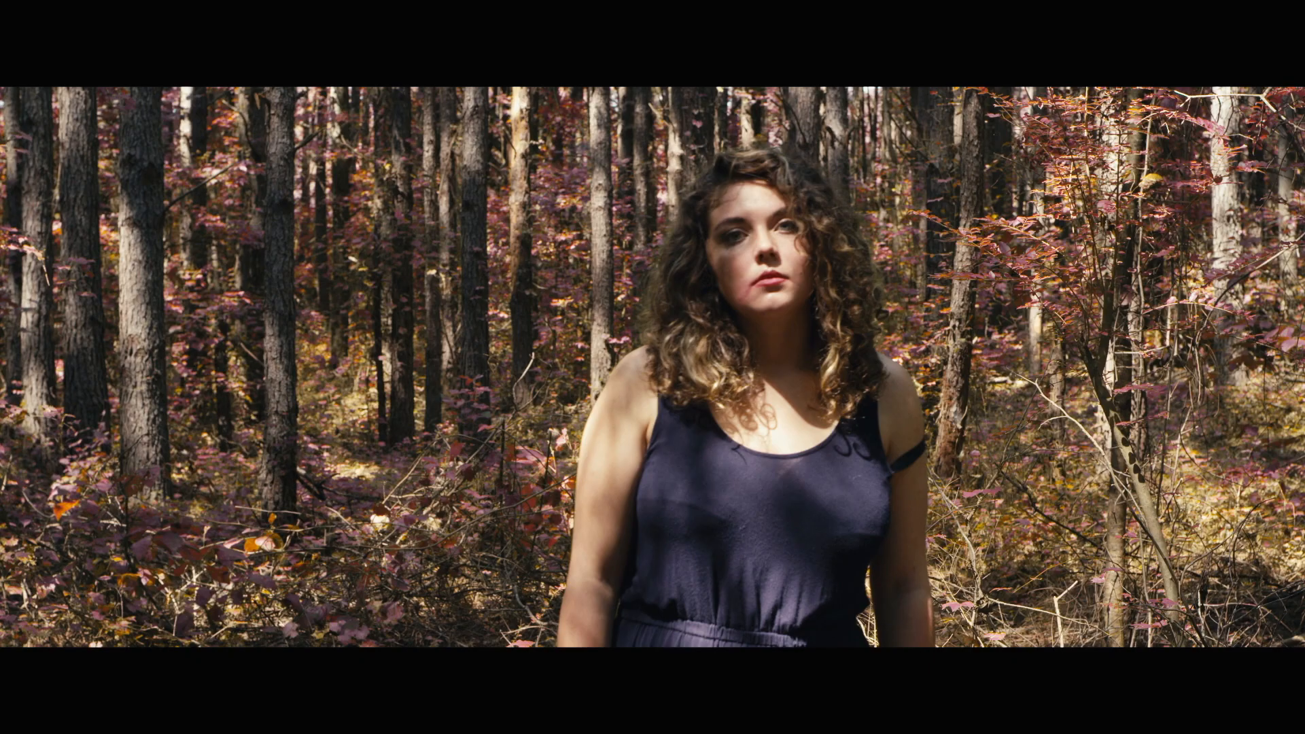
pyautogui.hotkey('shift', 'd')
pyautogui.hotkey('shift', 'd')
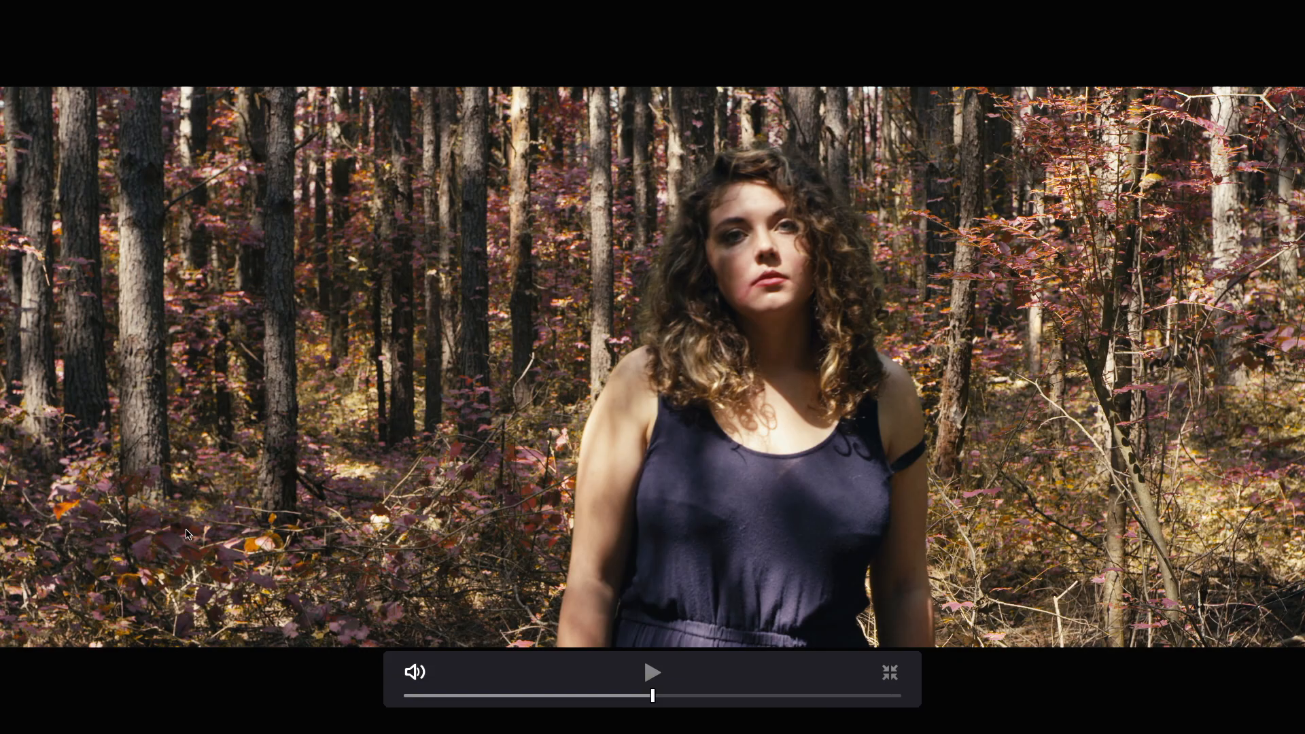
pyautogui.press('Escape')
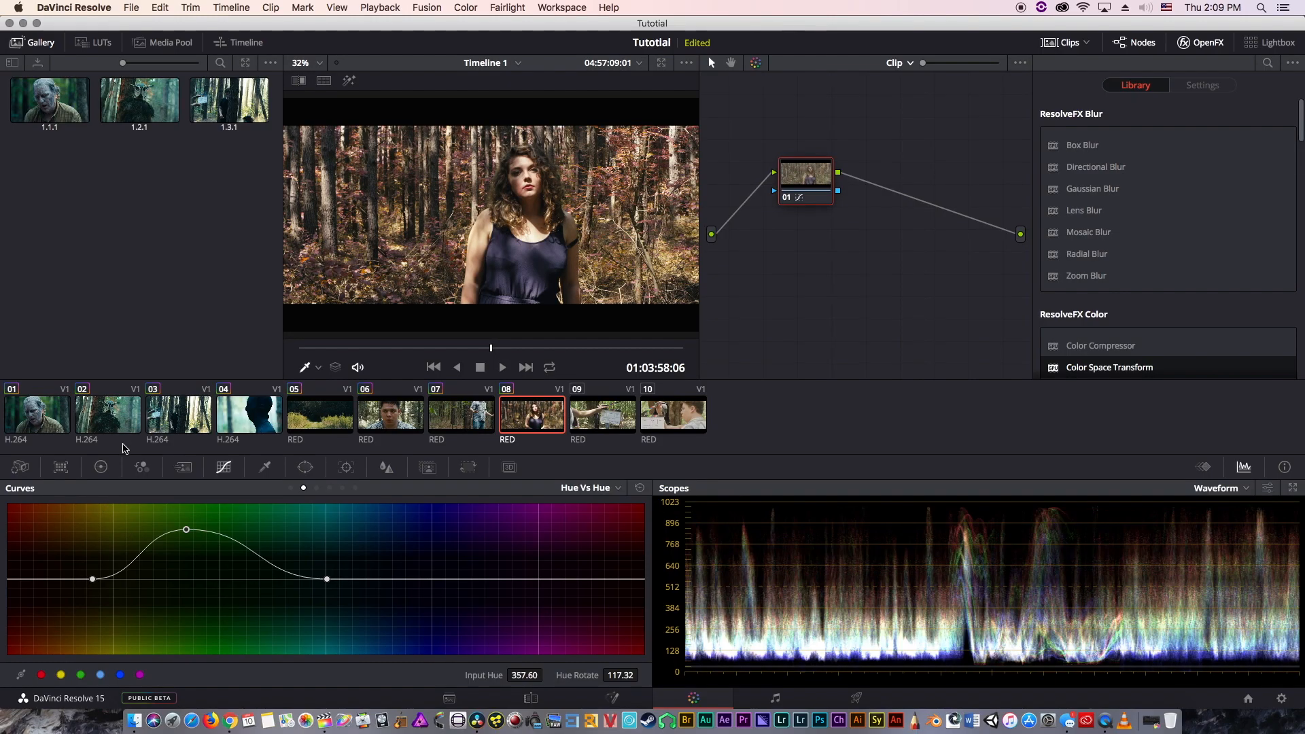
# - Add a serial node after node 01, review the foliage shift across clip 08, and stop on frame 01:03:58:22
pyautogui.hotkey('alt', 's')
pyautogui.click(508, 348)
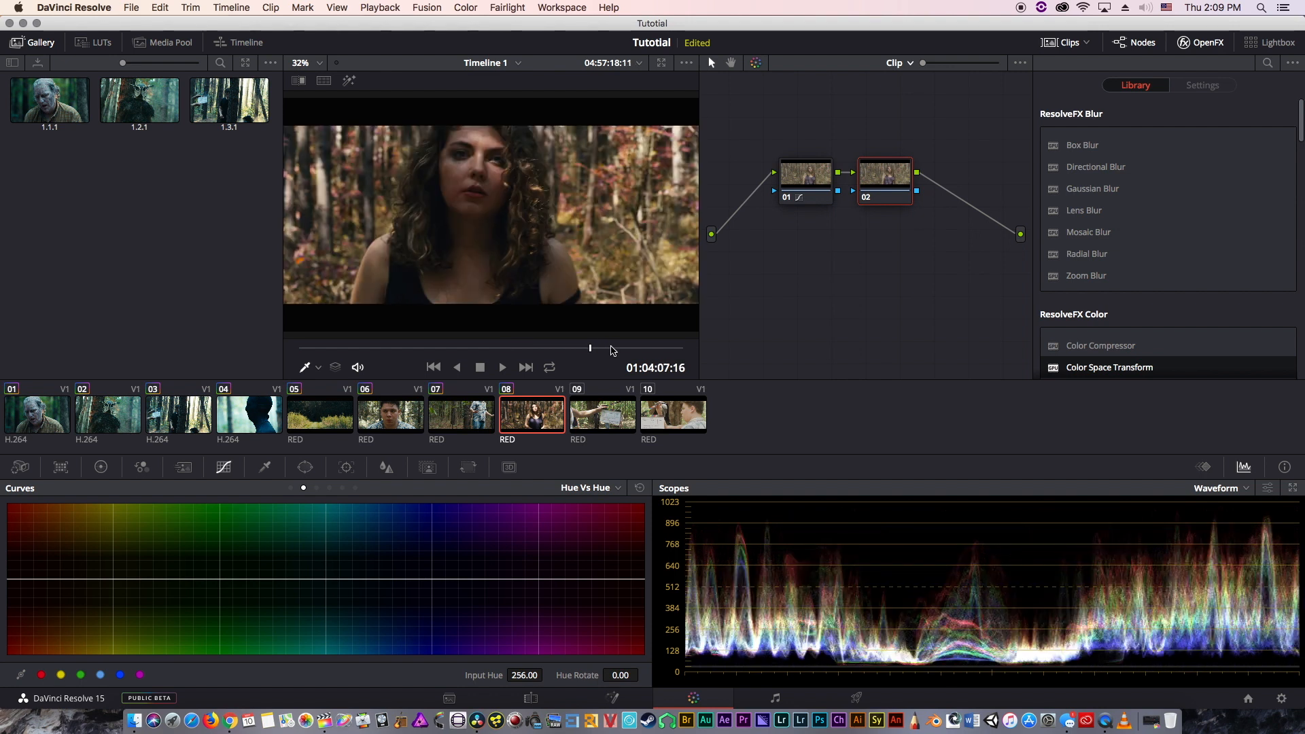
pyautogui.moveTo(611, 347); pyautogui.dragTo(625, 347)
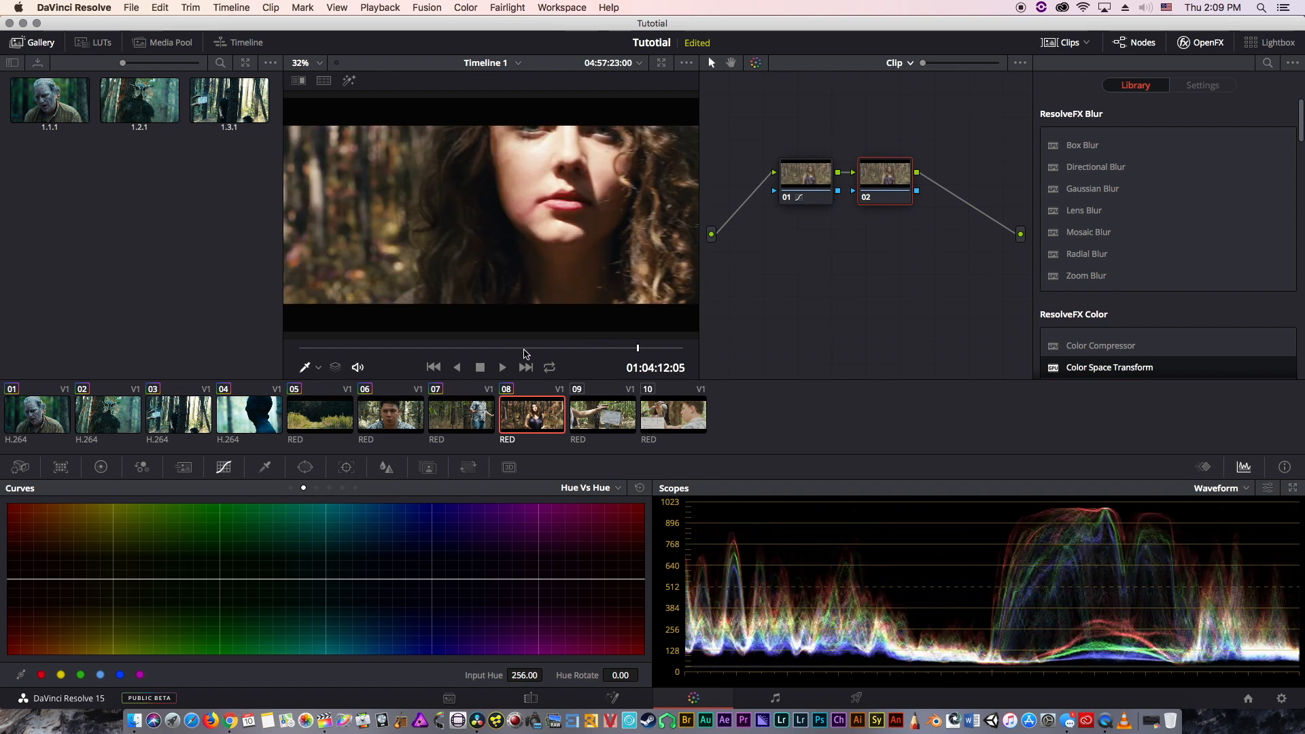
pyautogui.moveTo(504, 354); pyautogui.dragTo(496, 351)
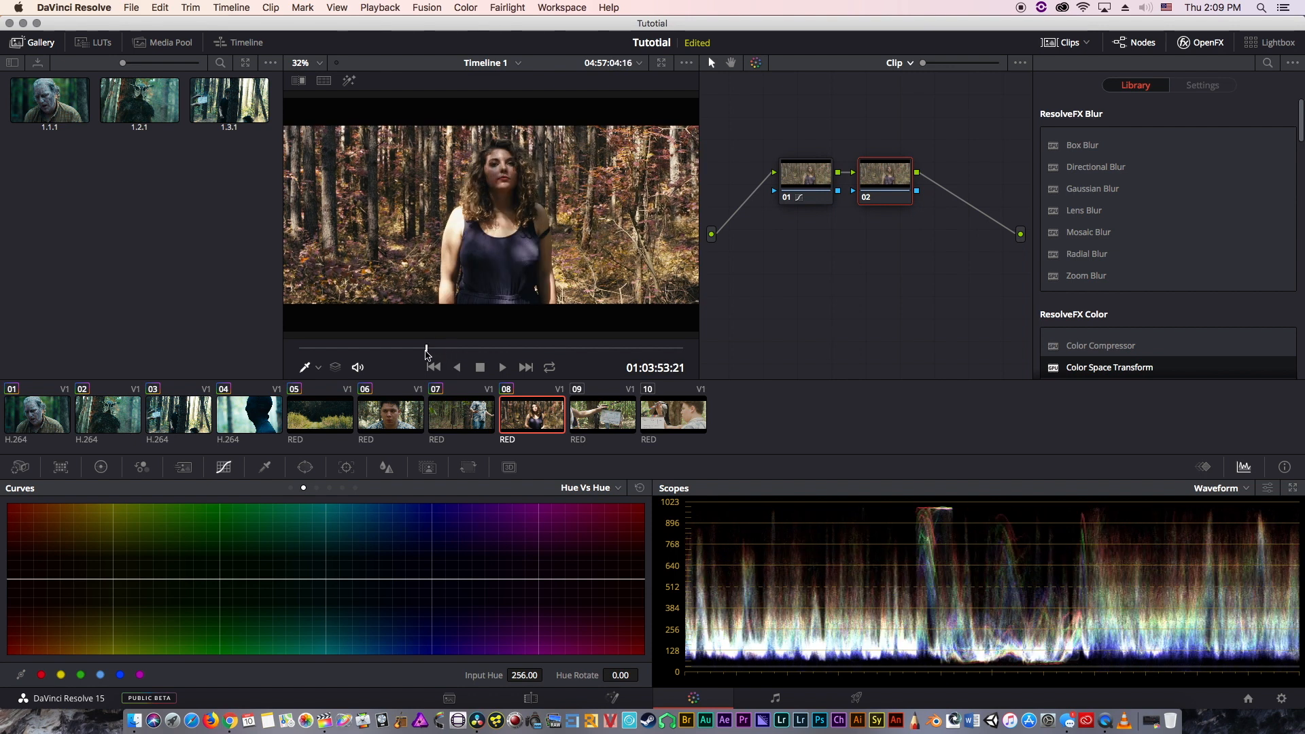
pyautogui.click(531, 353)
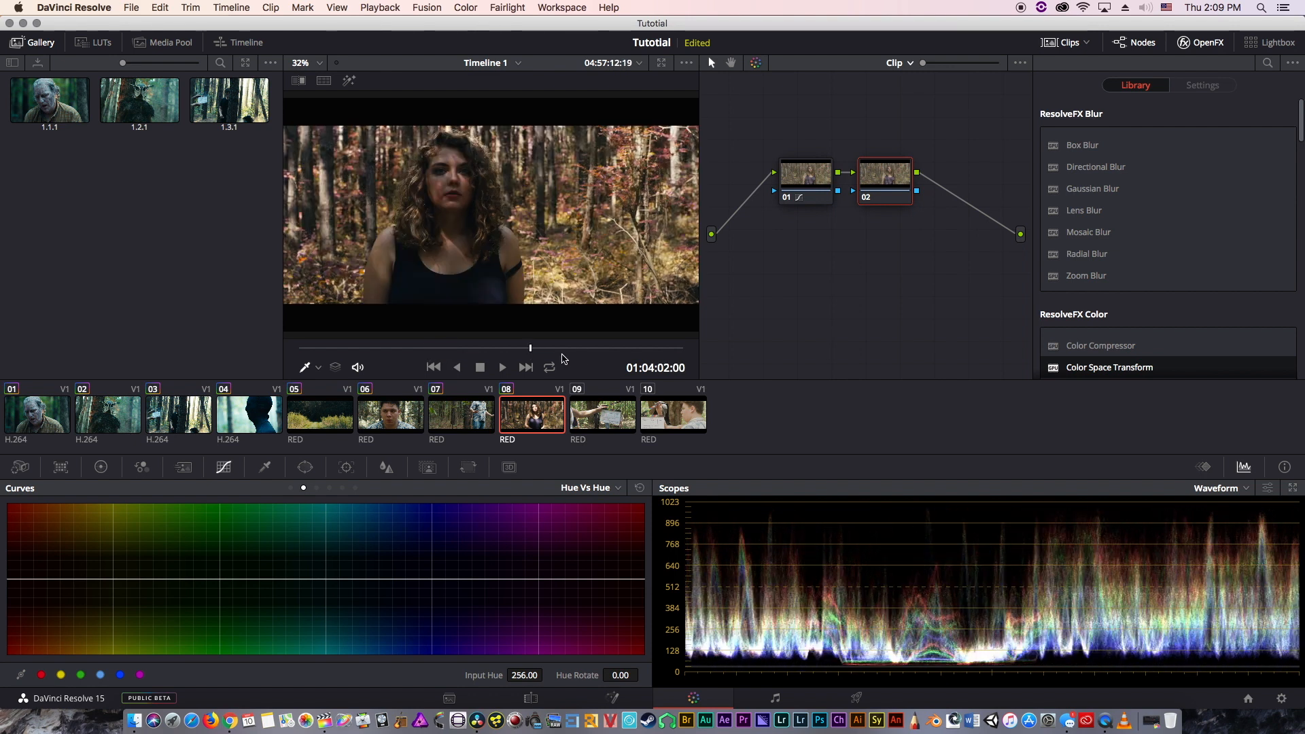
pyautogui.click(499, 352)
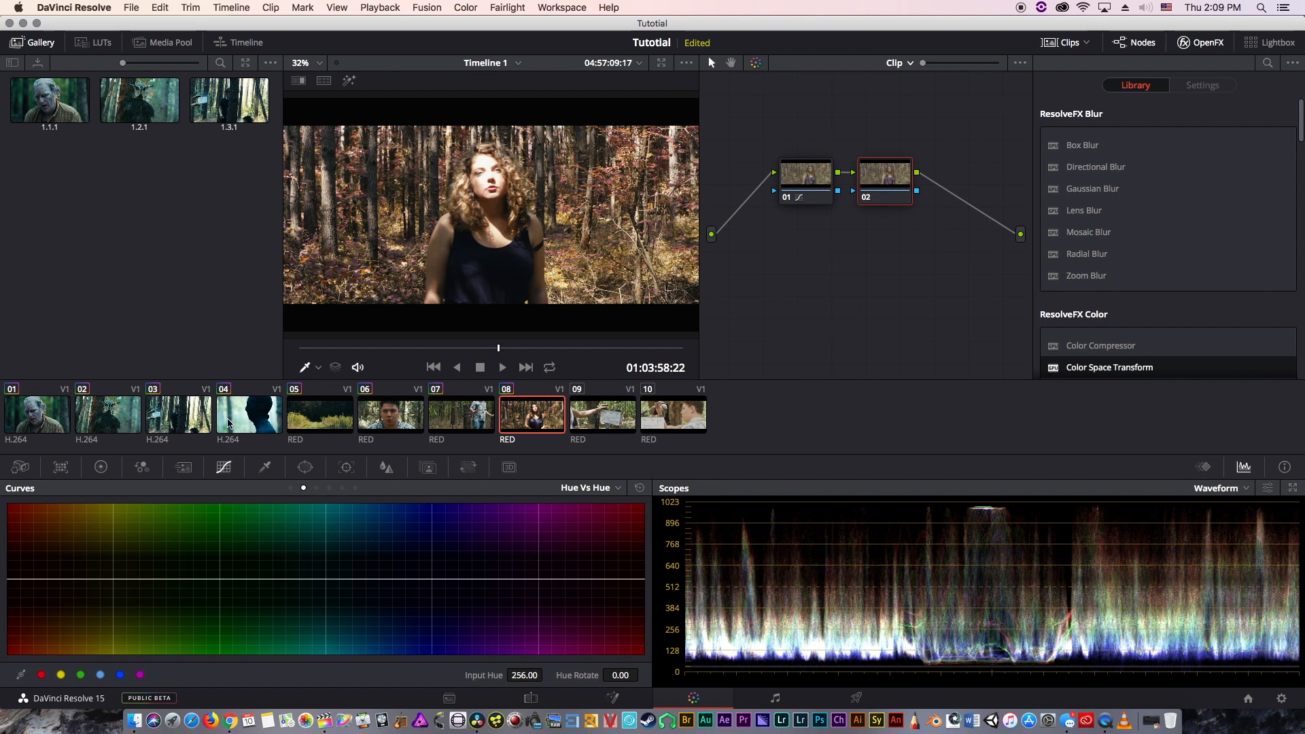
# - Cool the image on node 02 by setting its Offset to red 20.80, green 24.40 and blue 28.40
pyautogui.click(100, 467)
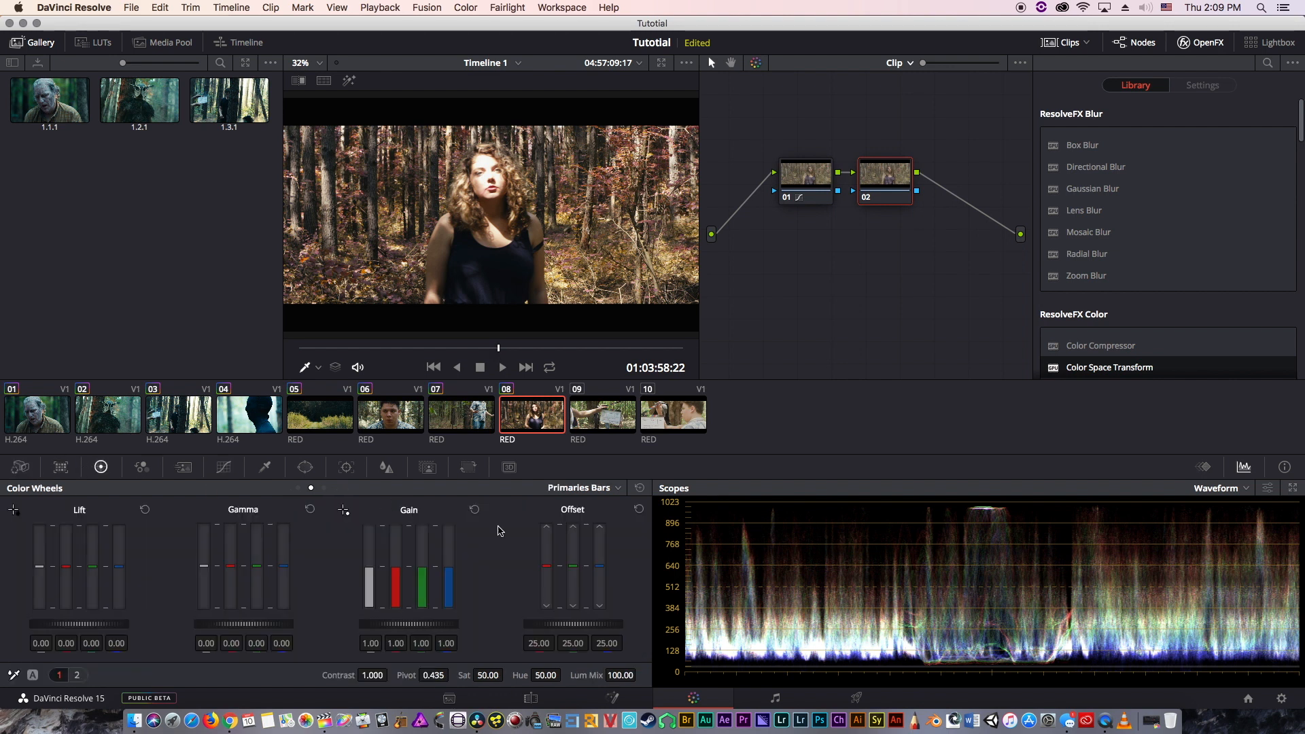
pyautogui.moveTo(605, 572); pyautogui.dragTo(604, 571)
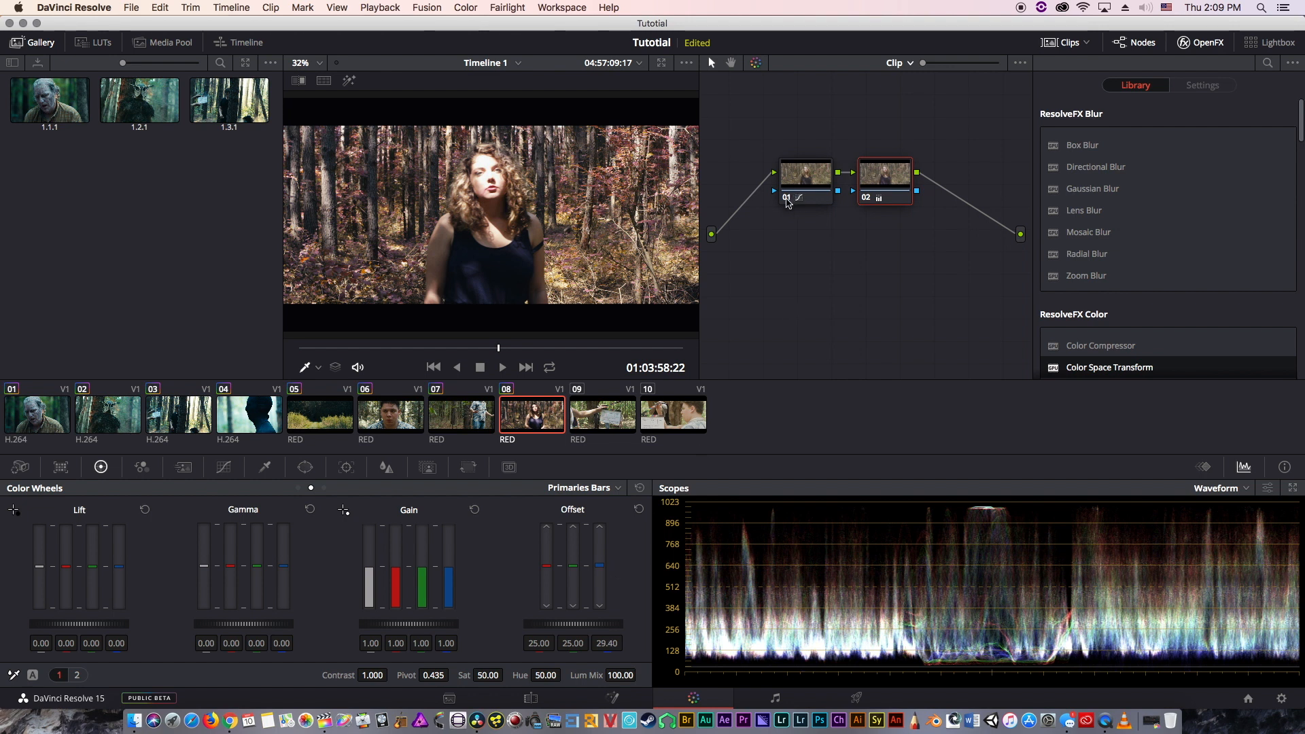
pyautogui.click(787, 199)
pyautogui.click(786, 199)
pyautogui.moveTo(595, 572)
pyautogui.mouseDown()
pyautogui.moveTo(551, 582)
pyautogui.moveTo(598, 575)
pyautogui.mouseUp()
pyautogui.click(639, 509)
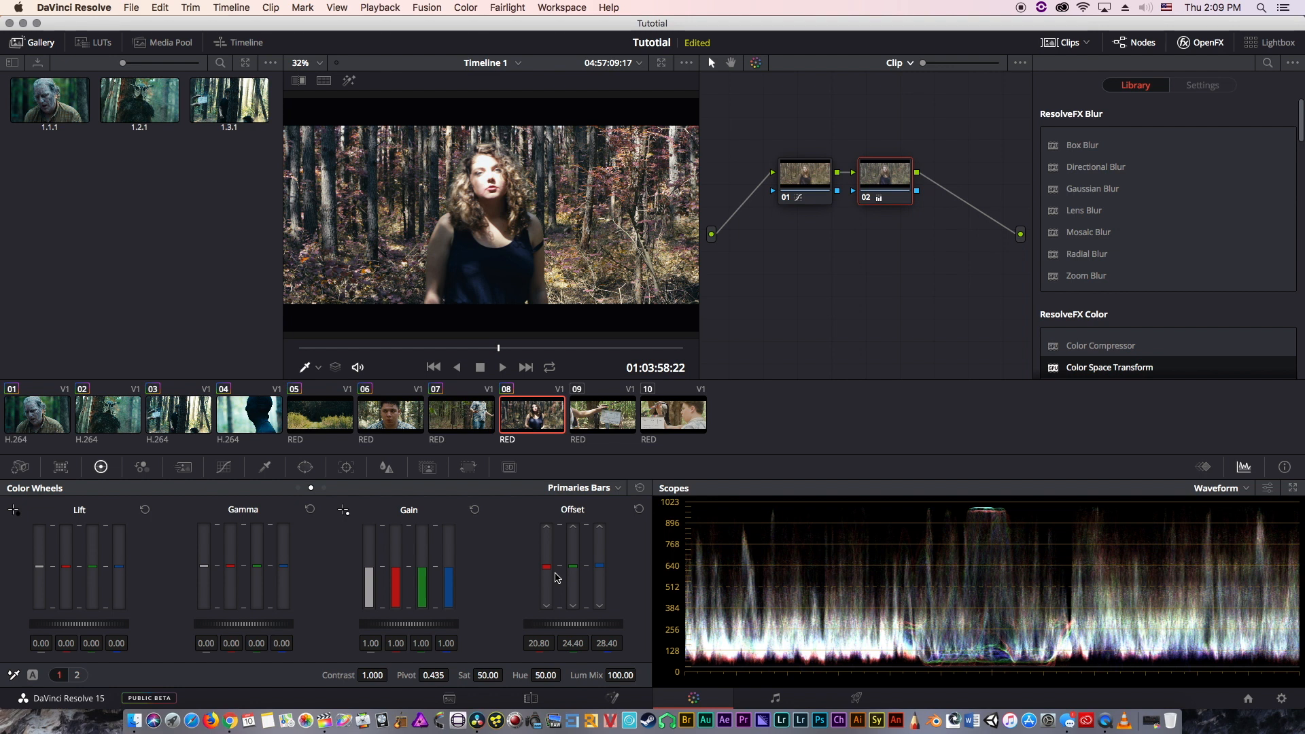
# - Darken node 02 to an Offset of red 14.80, green 20.20 and blue 21.60, and compare it on and off full screen
pyautogui.moveTo(569, 582); pyautogui.dragTo(593, 629)
pyautogui.press('super+f')
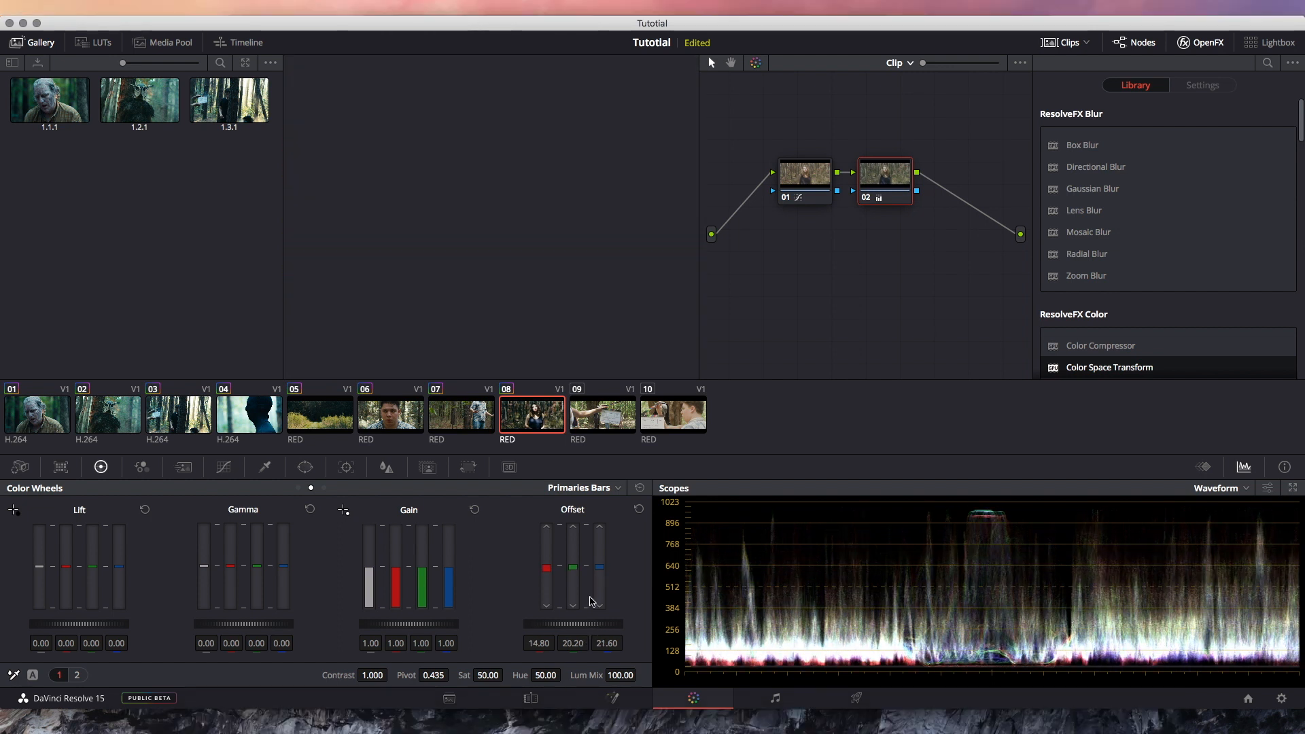
pyautogui.press('super+d')
pyautogui.press('super+d')
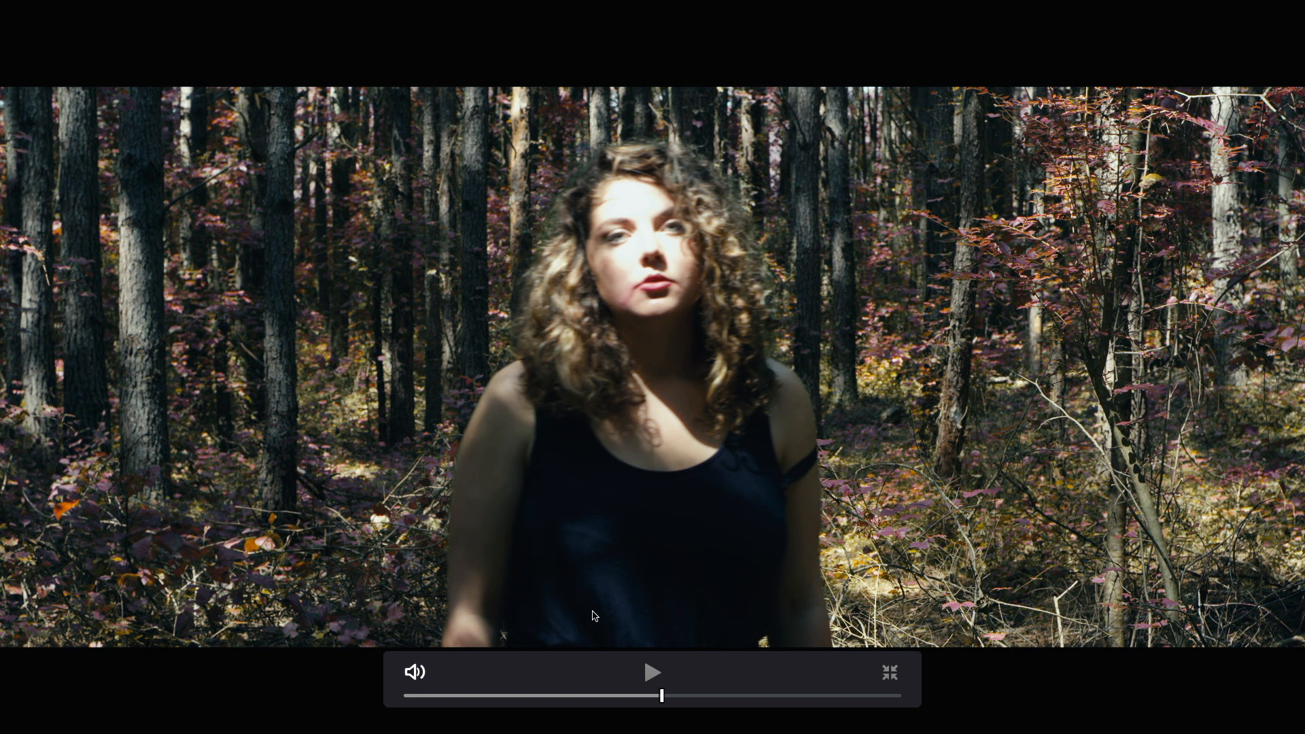
pyautogui.press('super+f')
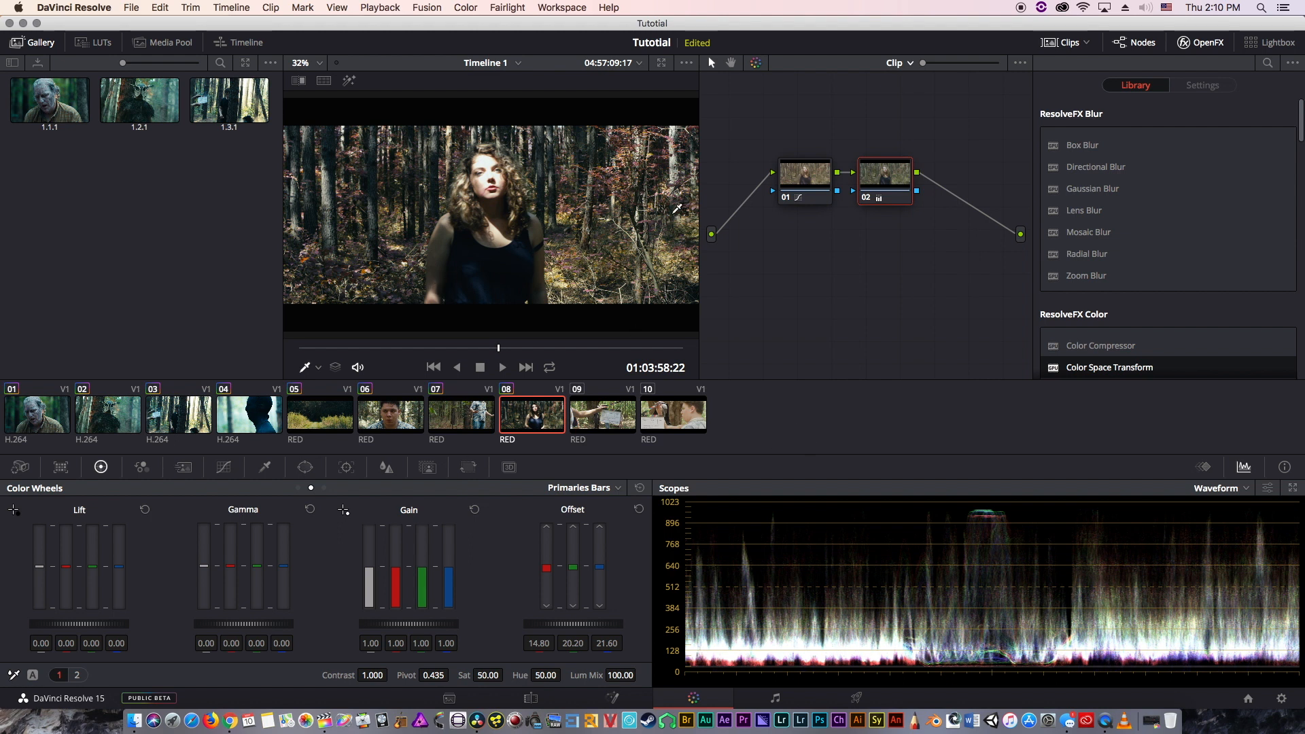
# - Add a serial node after node 02 and sample the woman's face and body for Hue Vs Hue points
pyautogui.hotkey('alt', 's')
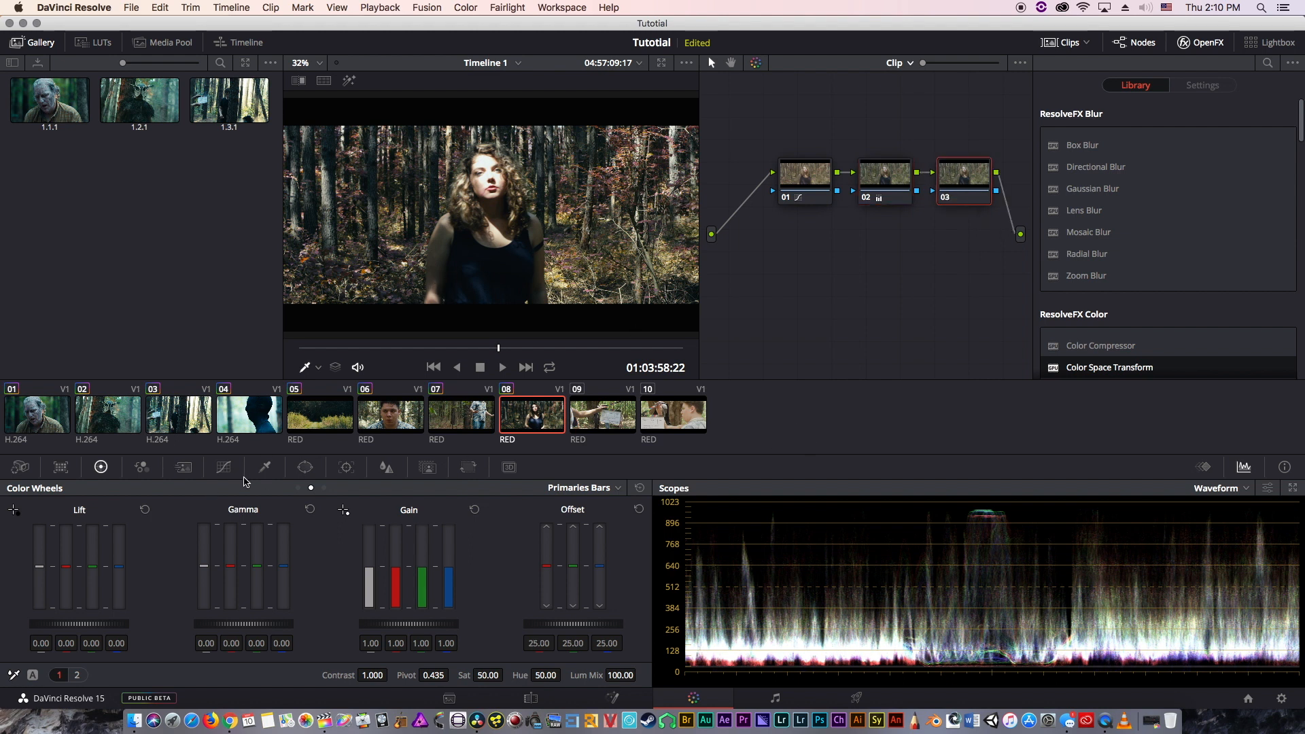
pyautogui.click(223, 467)
pyautogui.scroll(3, 458, 206)
pyautogui.scroll(5, 458, 206)
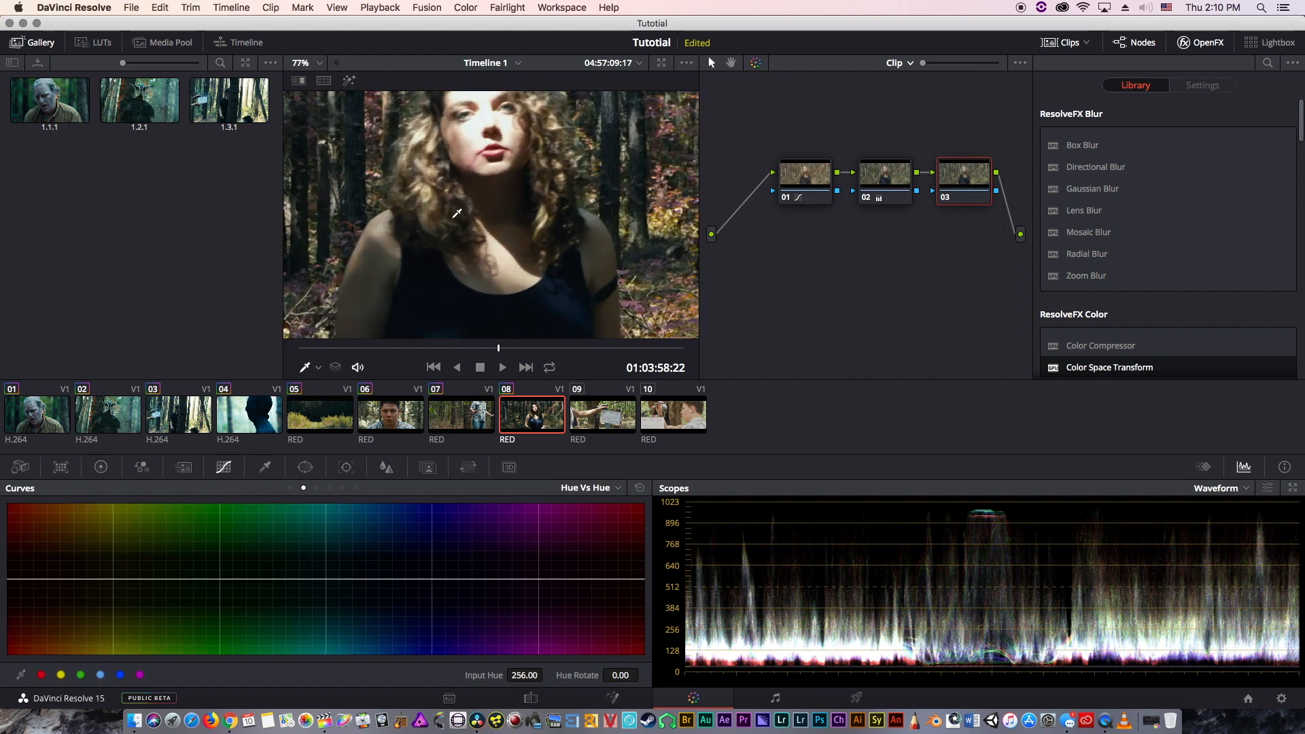
pyautogui.click(497, 175)
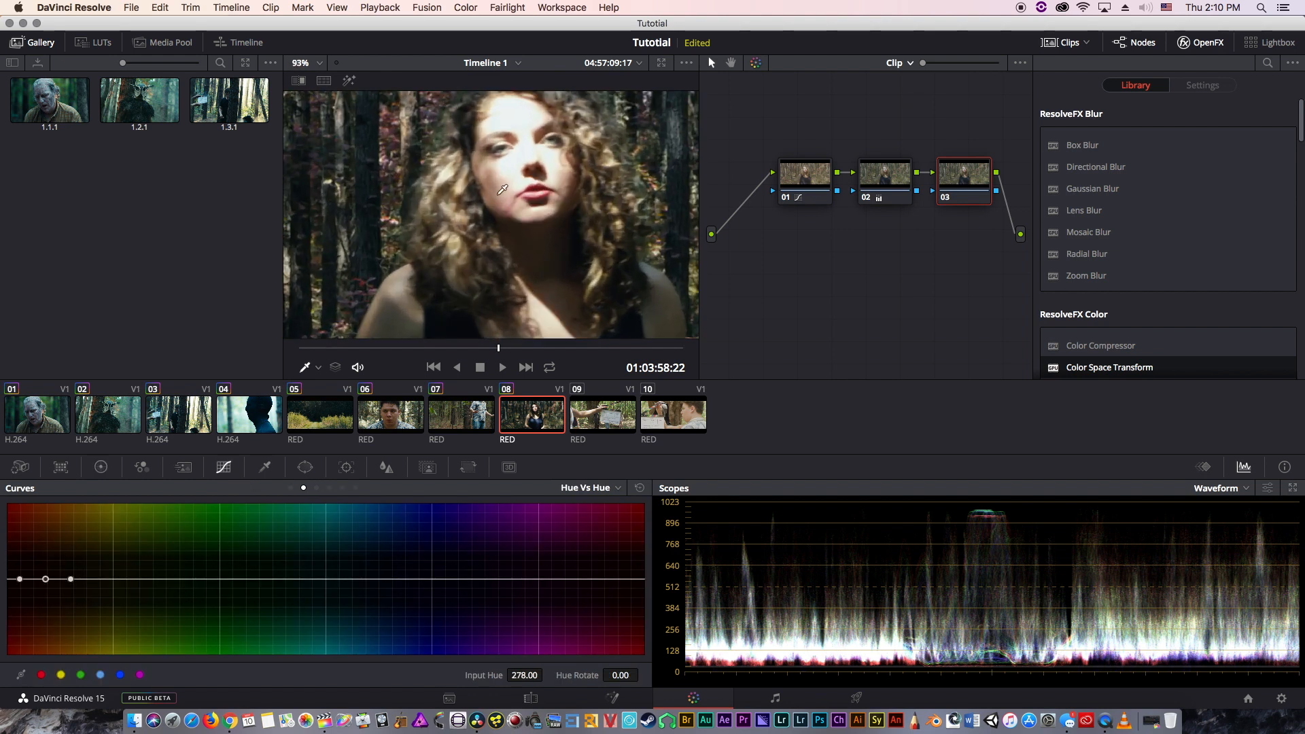
pyautogui.click(522, 168)
pyautogui.click(546, 316)
# - Clear the surplus Hue Vs Hue points sampled on node 03, try a small skin hue shift, and delete the node
pyautogui.rightClick(205, 579)
pyautogui.rightClick(155, 580)
pyautogui.click(299, 64)
pyautogui.click(312, 79)
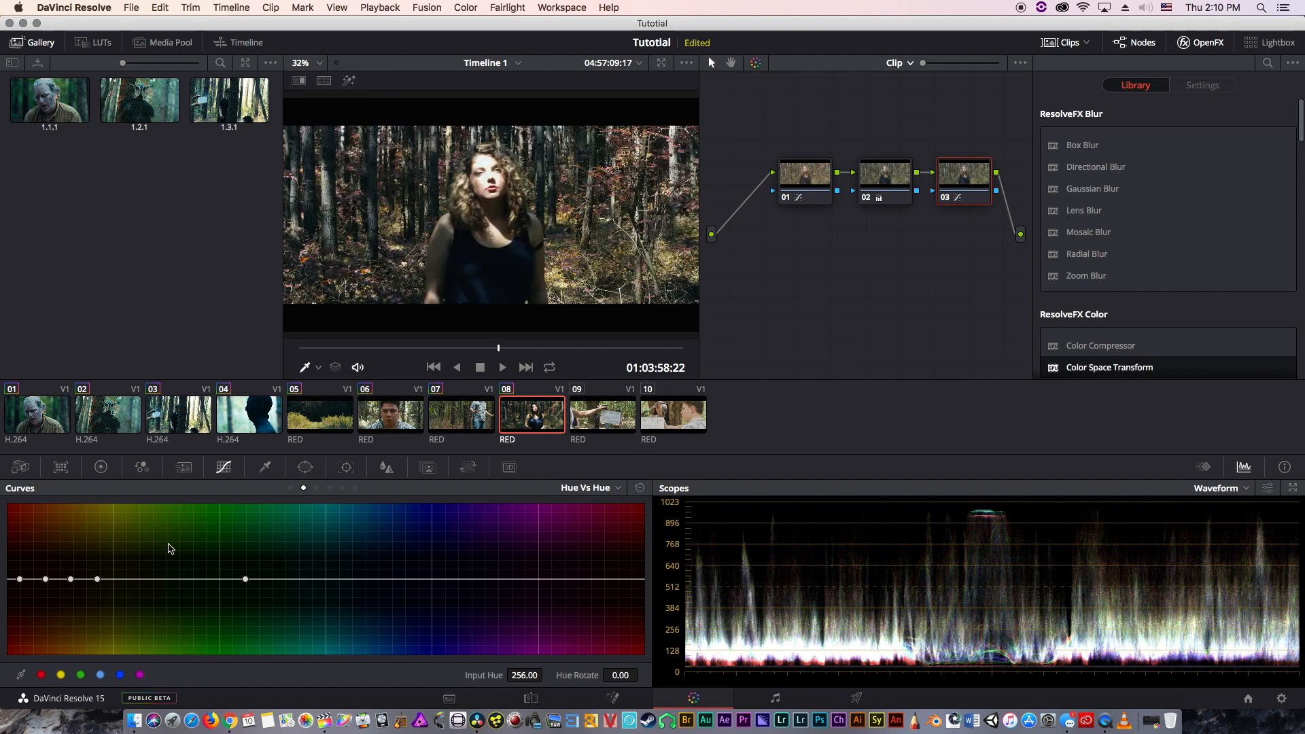
pyautogui.rightClick(98, 579)
pyautogui.rightClick(71, 579)
pyautogui.moveTo(45, 579)
pyautogui.mouseDown()
pyautogui.moveTo(53, 548)
pyautogui.moveTo(47, 574)
pyautogui.moveTo(44, 561)
pyautogui.mouseUp()
pyautogui.press('Delete')
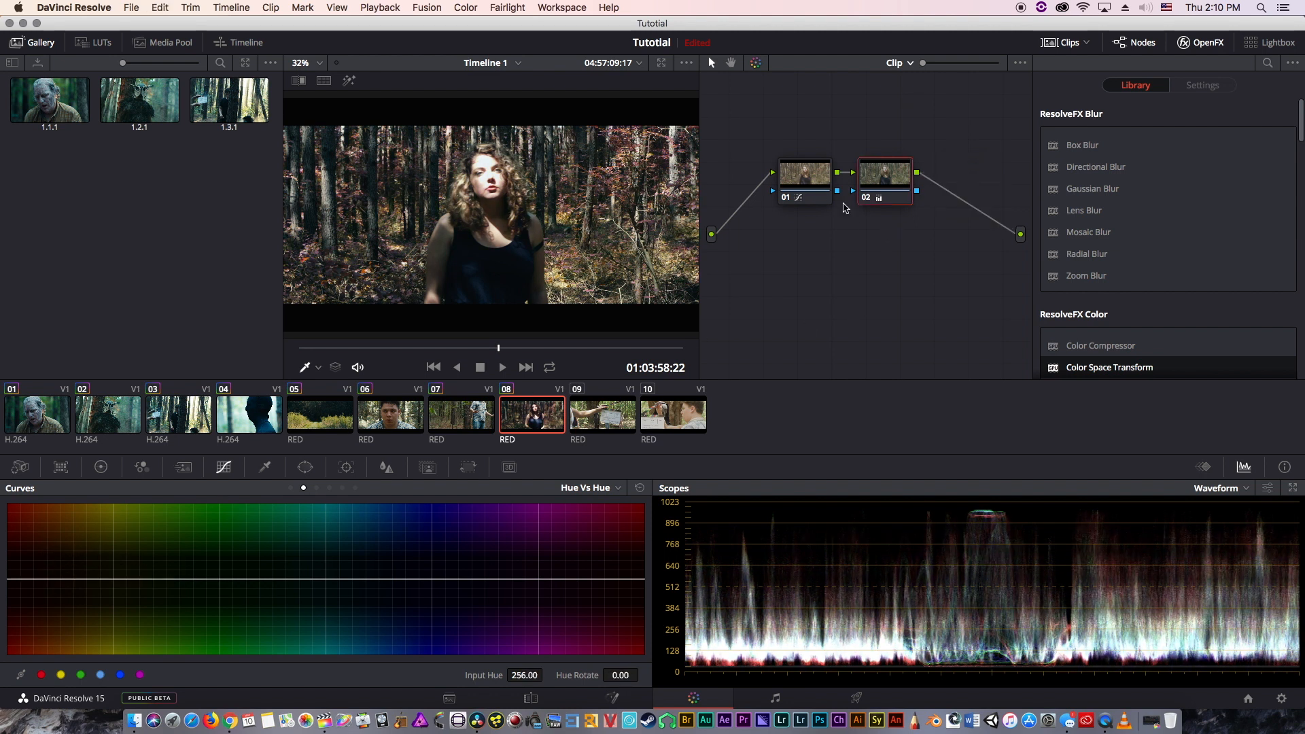
# - Insert a serial node before node 01 and place a Hue Vs Hue point at Input Hue 279.39 with Hue Rotate 0
pyautogui.click(826, 192)
pyautogui.press('super+z')
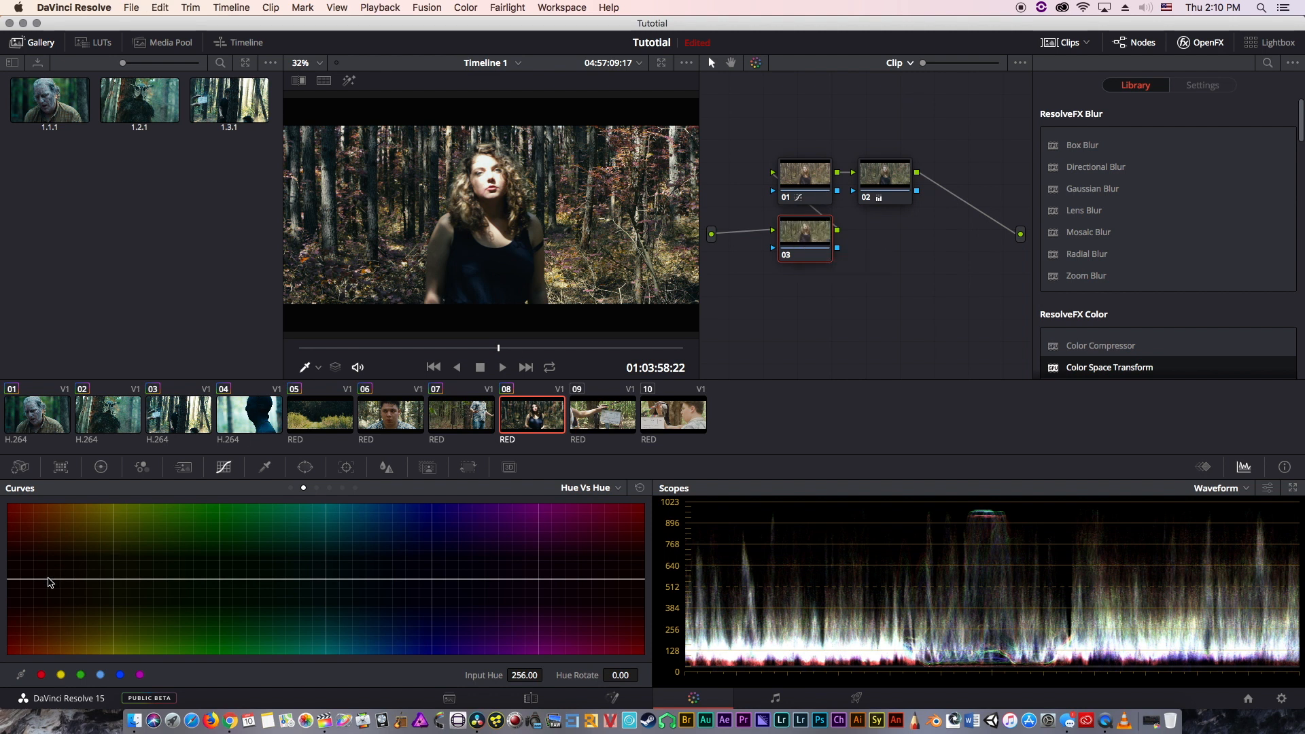
pyautogui.click(49, 579)
pyautogui.click(605, 672)
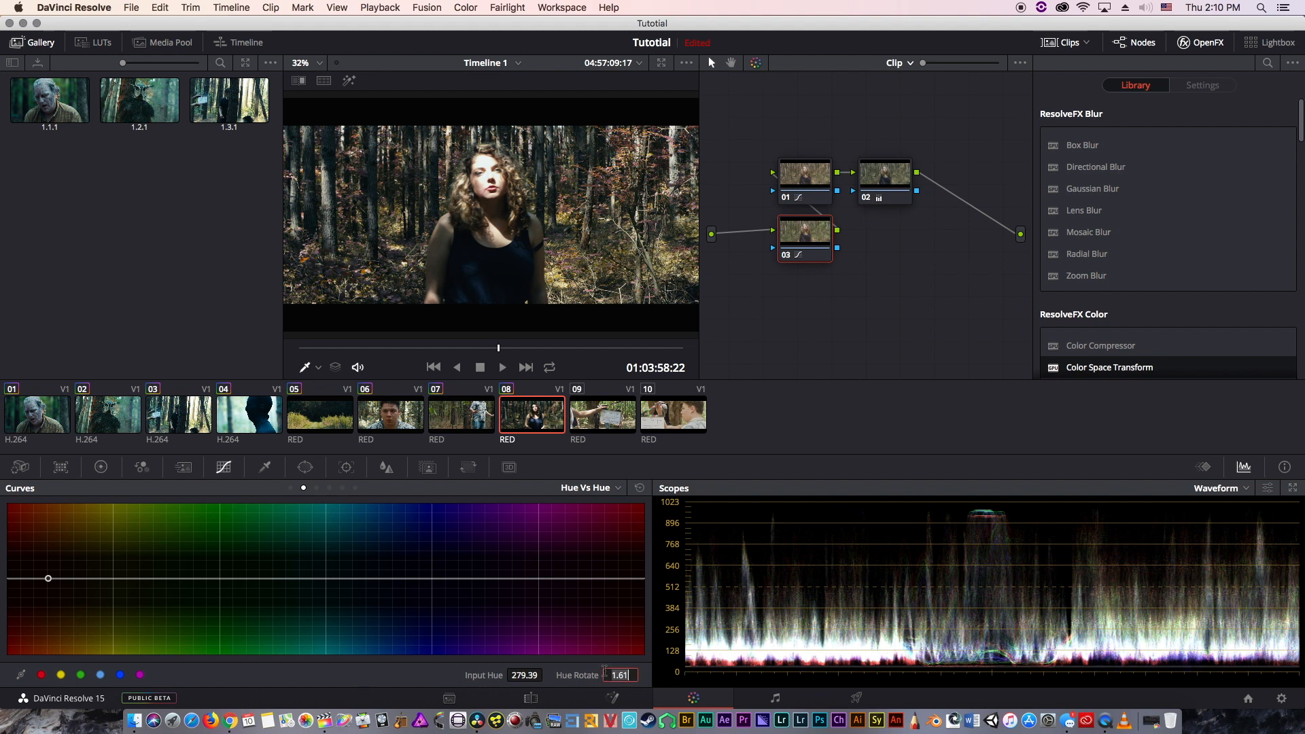
pyautogui.write('0')
pyautogui.press('Return')
# - Try a Hue Vs Hue point at Input Hue 293.96 with Hue Rotate 69.11, and remove the anchor points around it
pyautogui.click(179, 581)
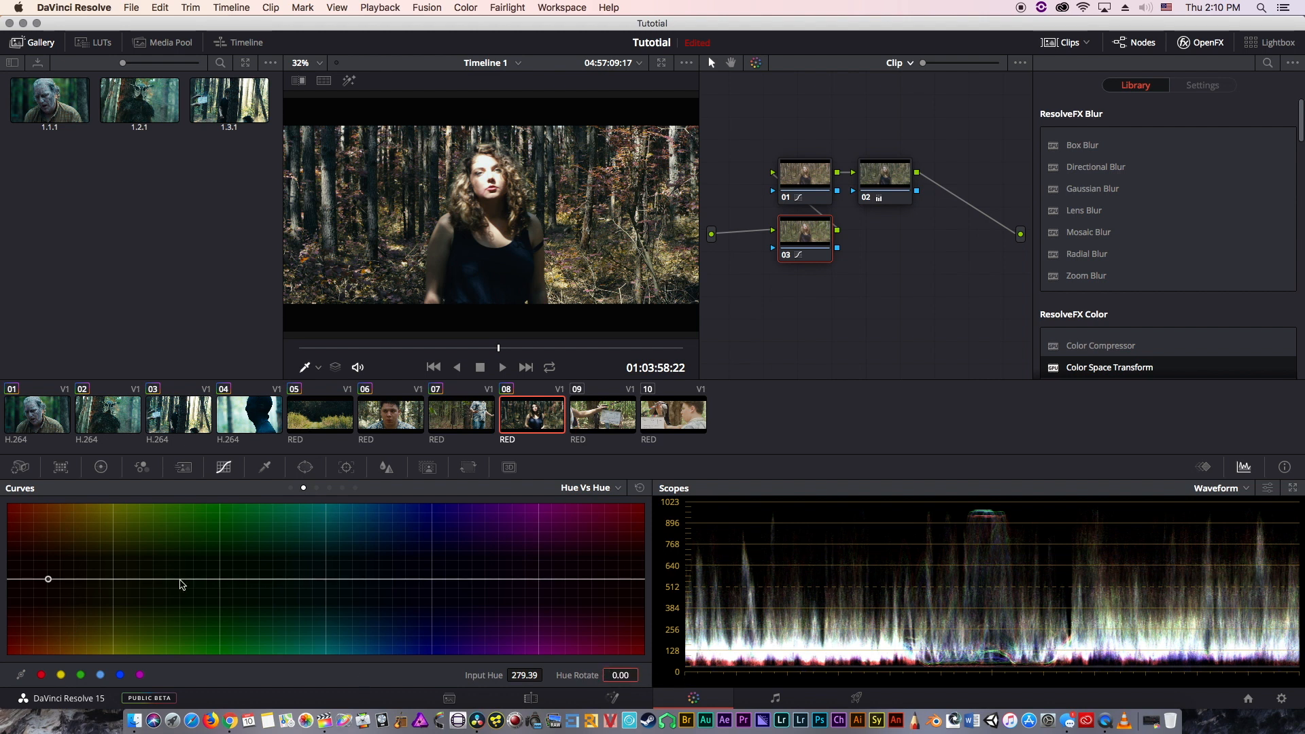
pyautogui.moveTo(116, 586); pyautogui.dragTo(73, 556)
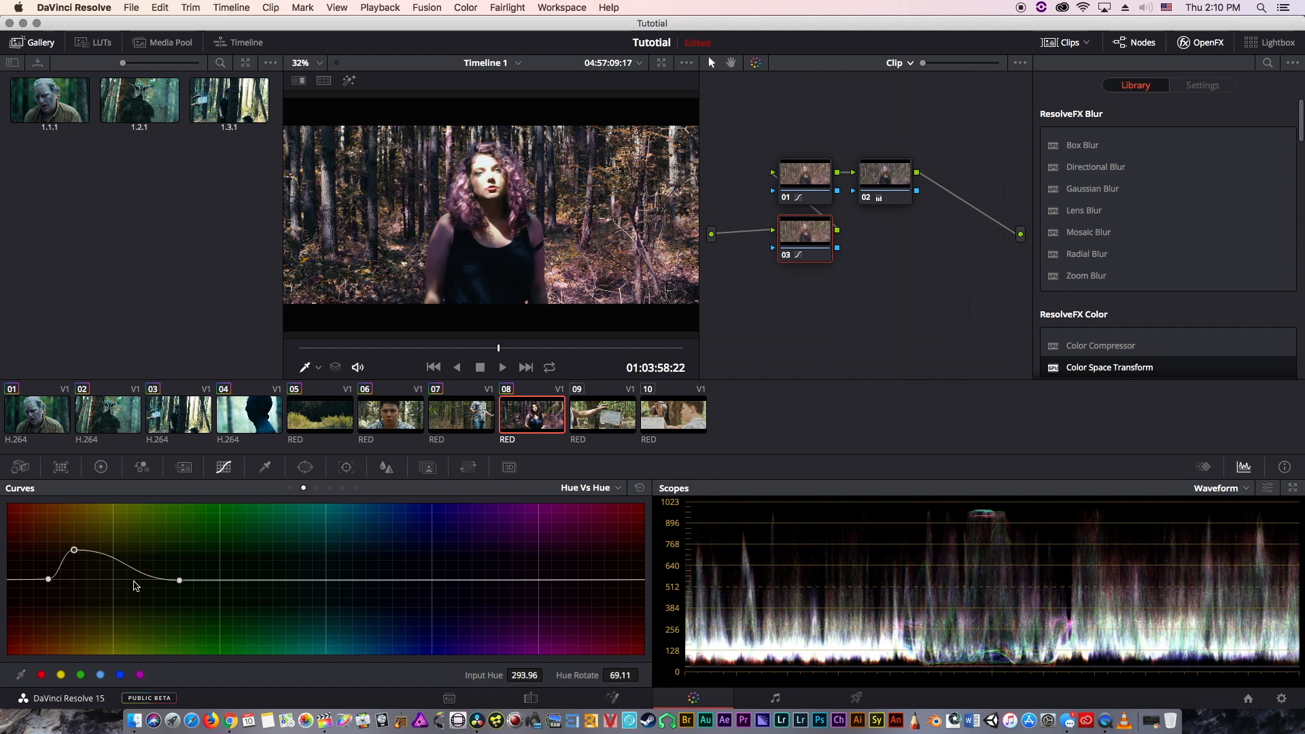
pyautogui.rightClick(180, 581)
pyautogui.rightClick(49, 578)
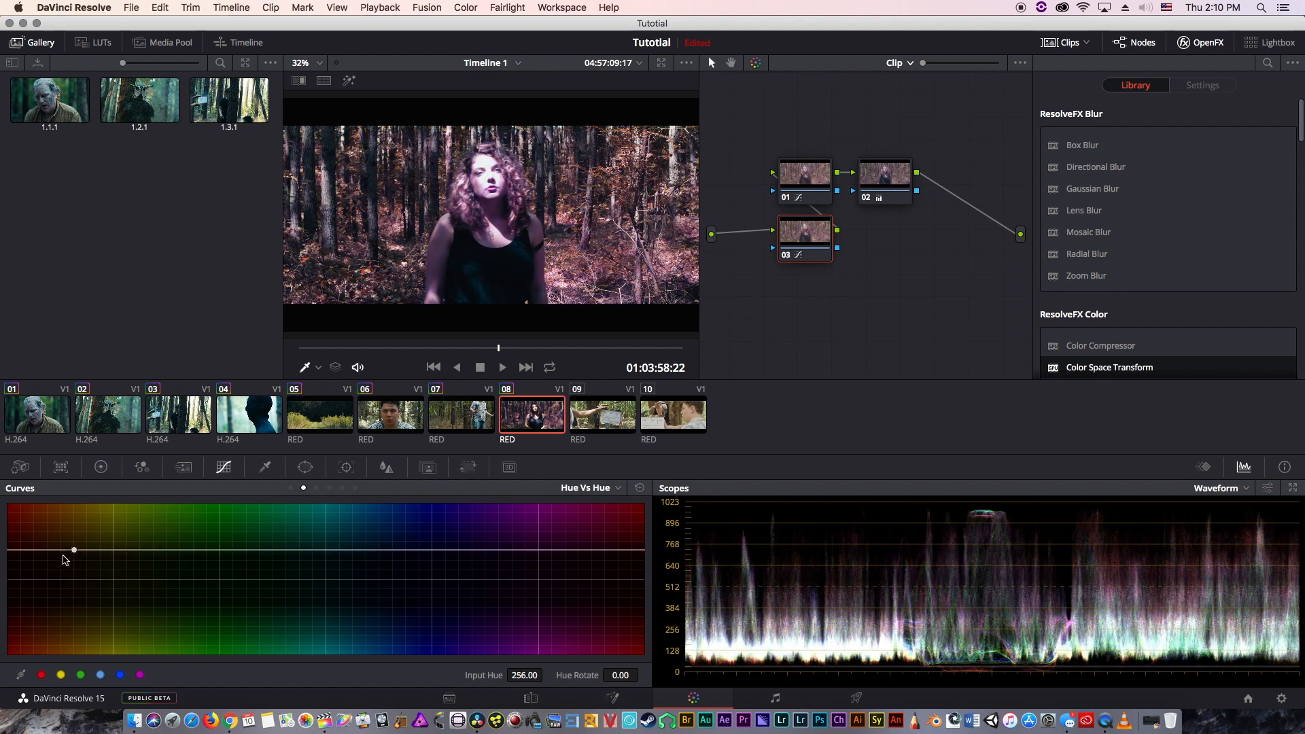
# - Anchor node 03's Hue Vs Hue curve with points at Input Hue 293.96 and 241.43, each with Hue Rotate 1
pyautogui.moveTo(74, 550); pyautogui.dragTo(74, 581)
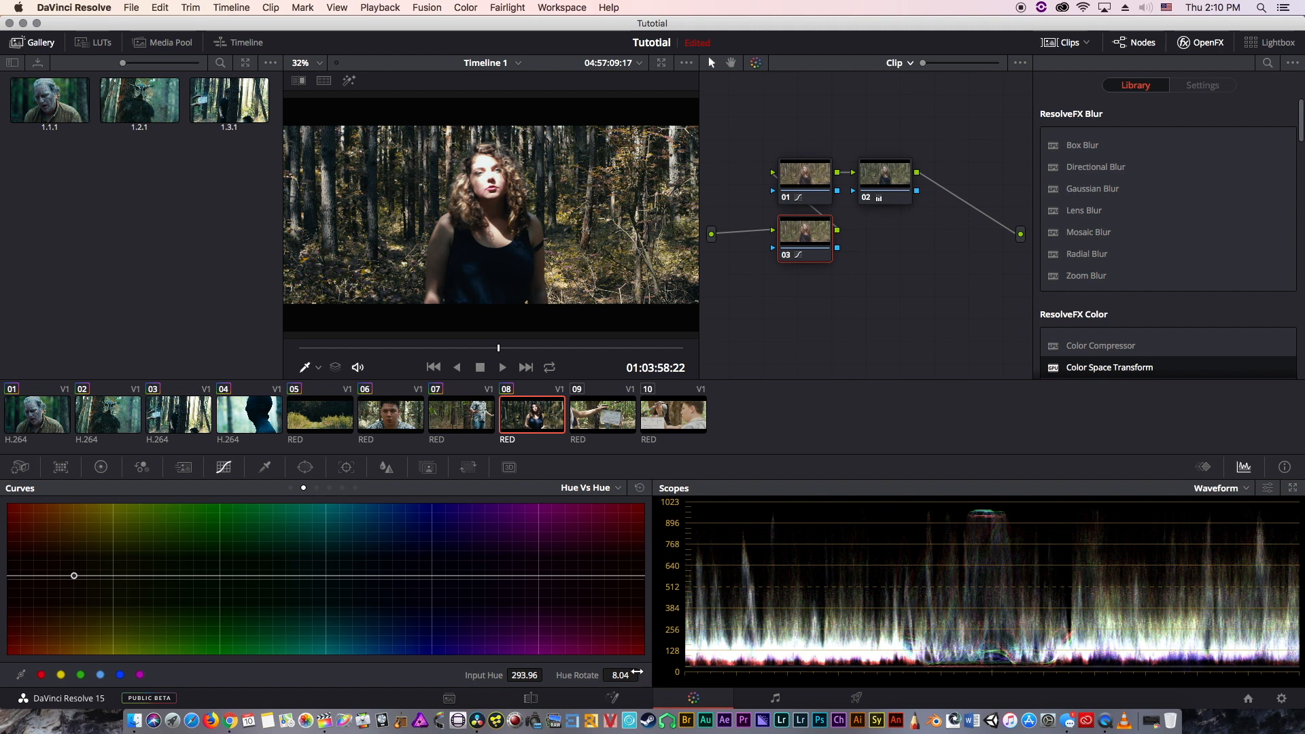
pyautogui.doubleClick(634, 671)
pyautogui.write('1')
pyautogui.press('Return')
pyautogui.click(619, 578)
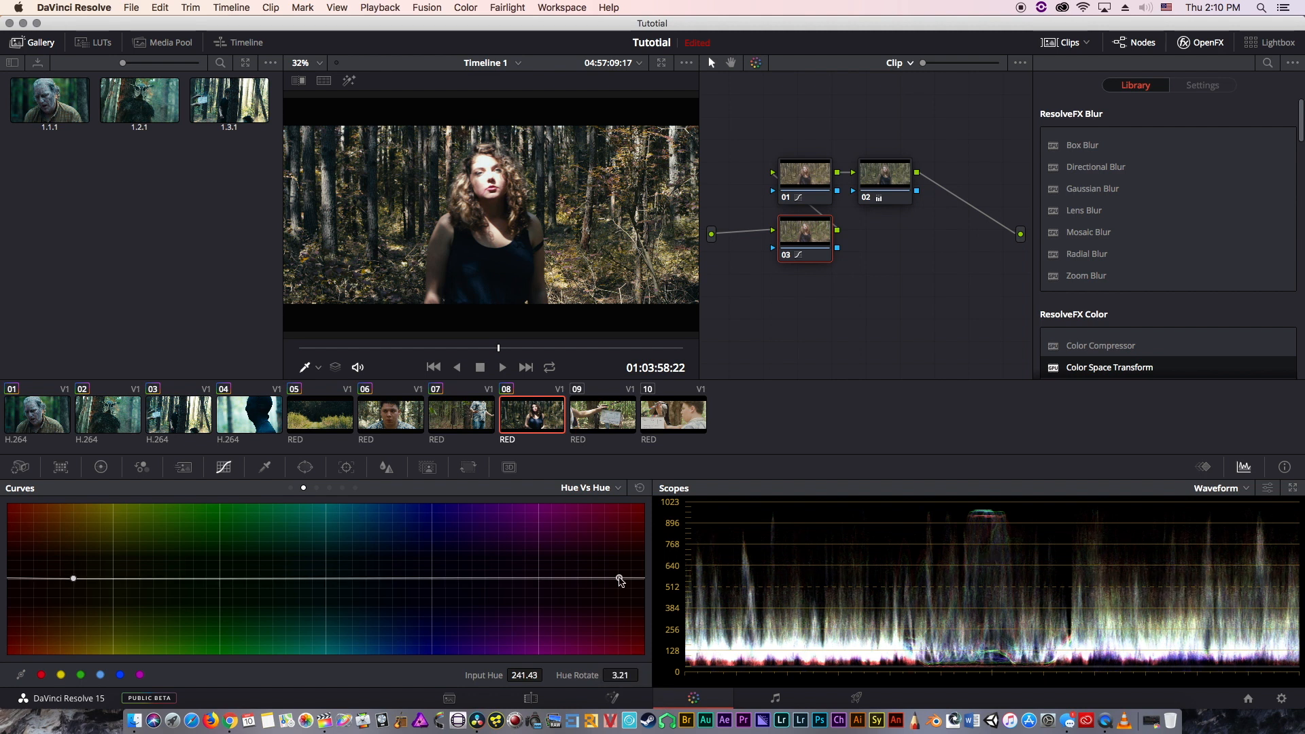
pyautogui.doubleClick(624, 676)
pyautogui.write('1')
pyautogui.press('Return')
# - Try shifting the reds with a Hue Vs Hue point at Input Hue 252.17 and Hue Rotate 30.54, checking it full screen
pyautogui.moveTo(19, 575); pyautogui.dragTo(21, 579)
pyautogui.moveTo(21, 588)
pyautogui.mouseDown()
pyautogui.moveTo(22, 570)
pyautogui.moveTo(44, 577)
pyautogui.moveTo(2, 569)
pyautogui.mouseUp()
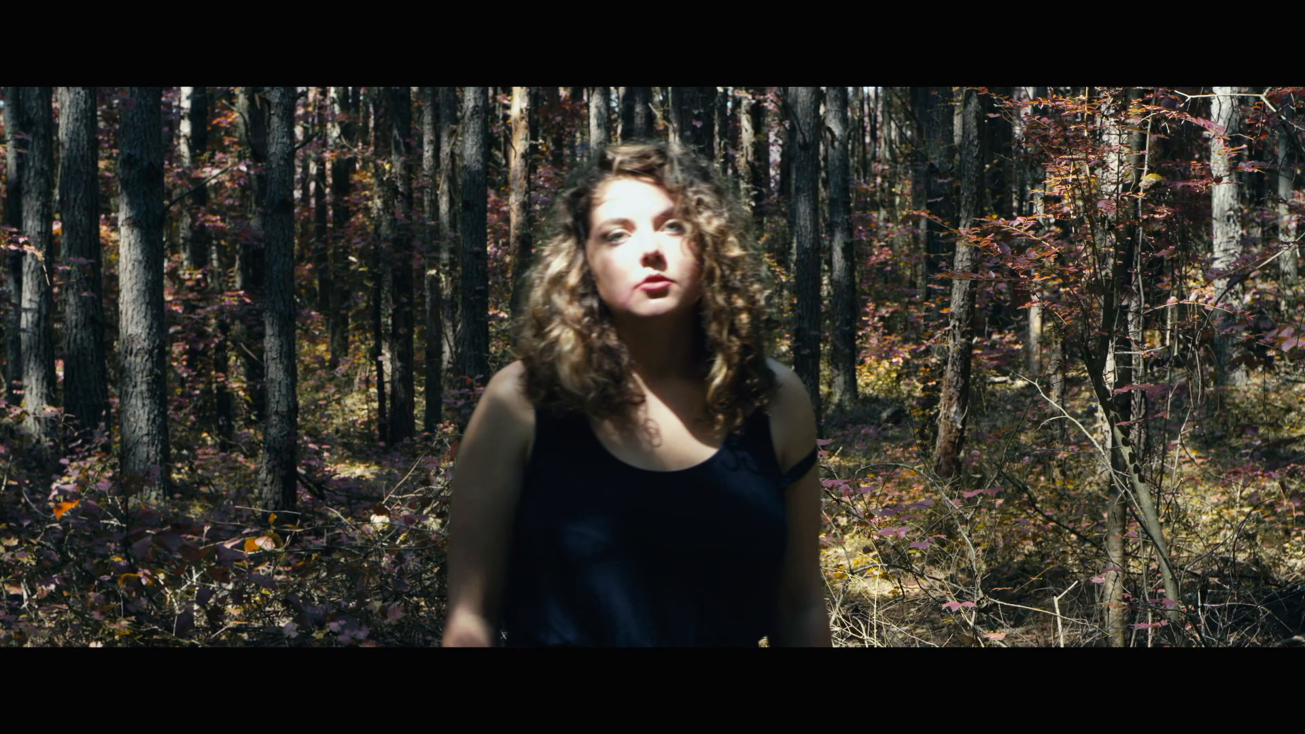
pyautogui.press('super+f')
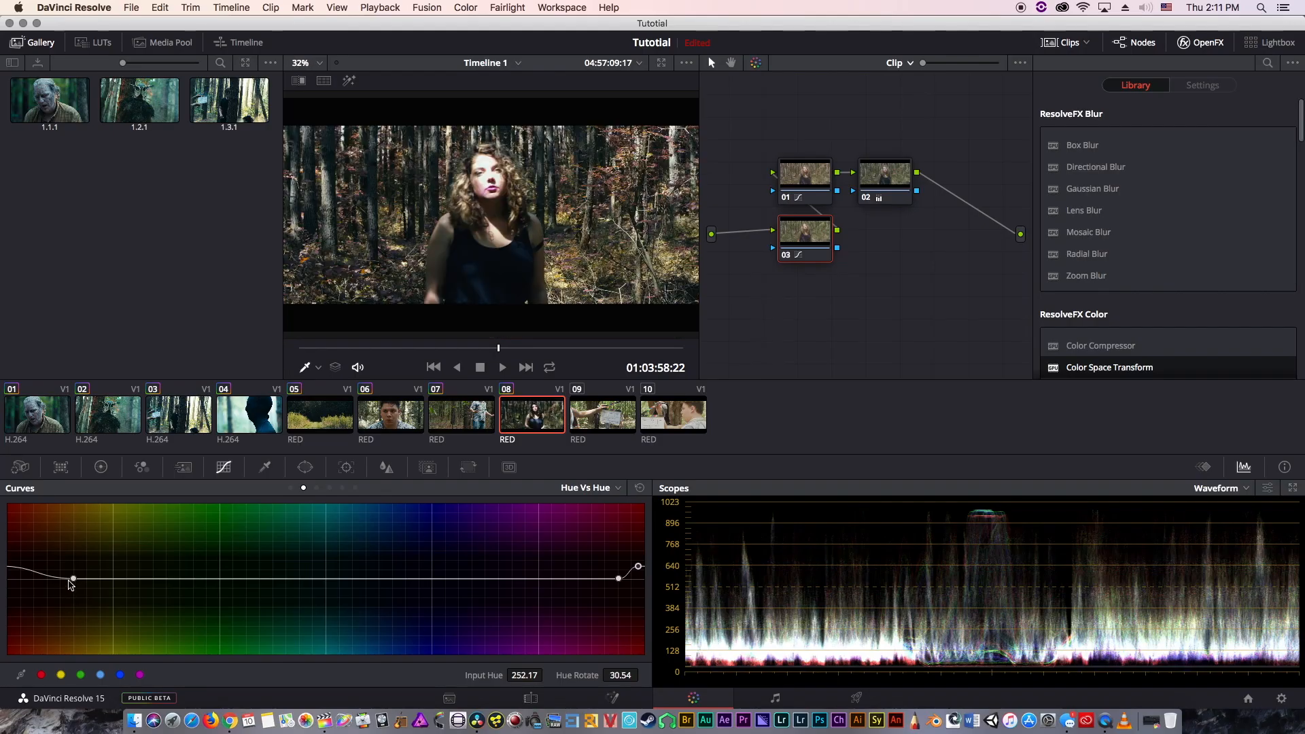
# - Replace the red-end point with one at Input Hue 285.52 and Hue Rotate 16.07, and shift its neighbouring anchor towards yellow
pyautogui.moveTo(63, 580); pyautogui.dragTo(59, 561)
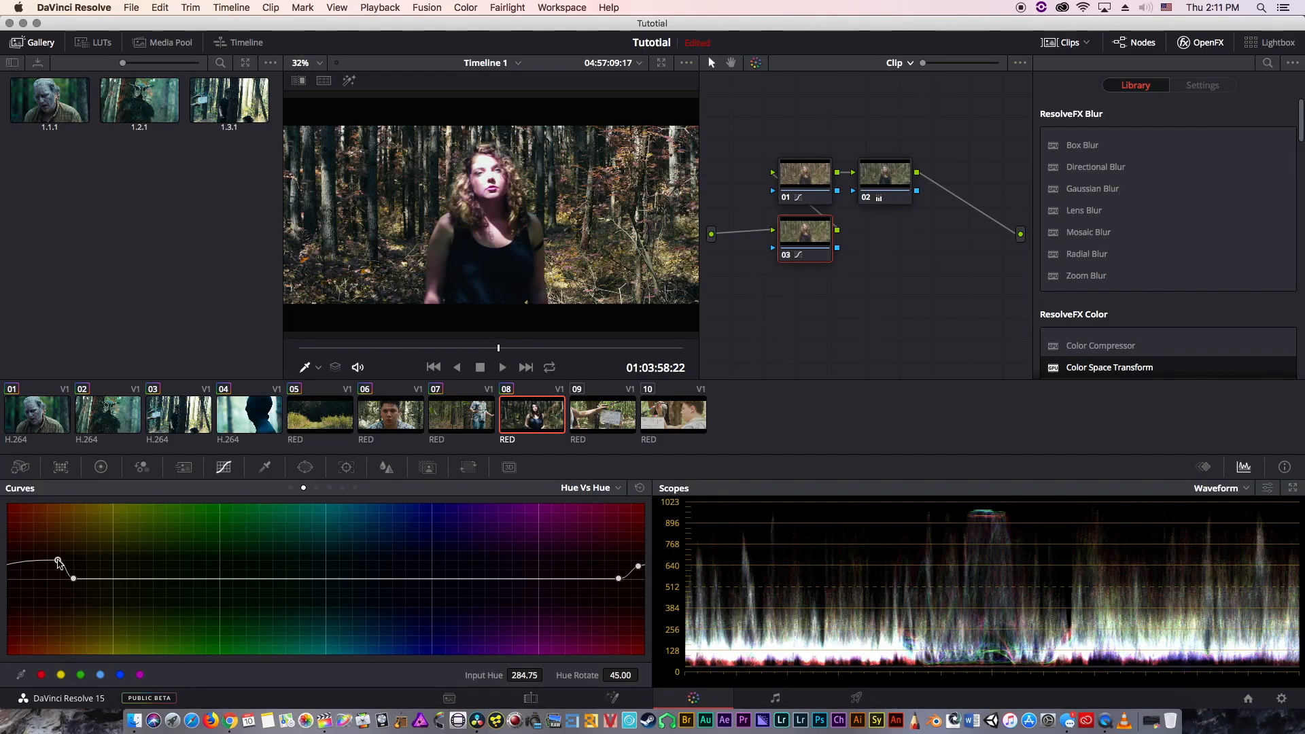
pyautogui.rightClick(639, 567)
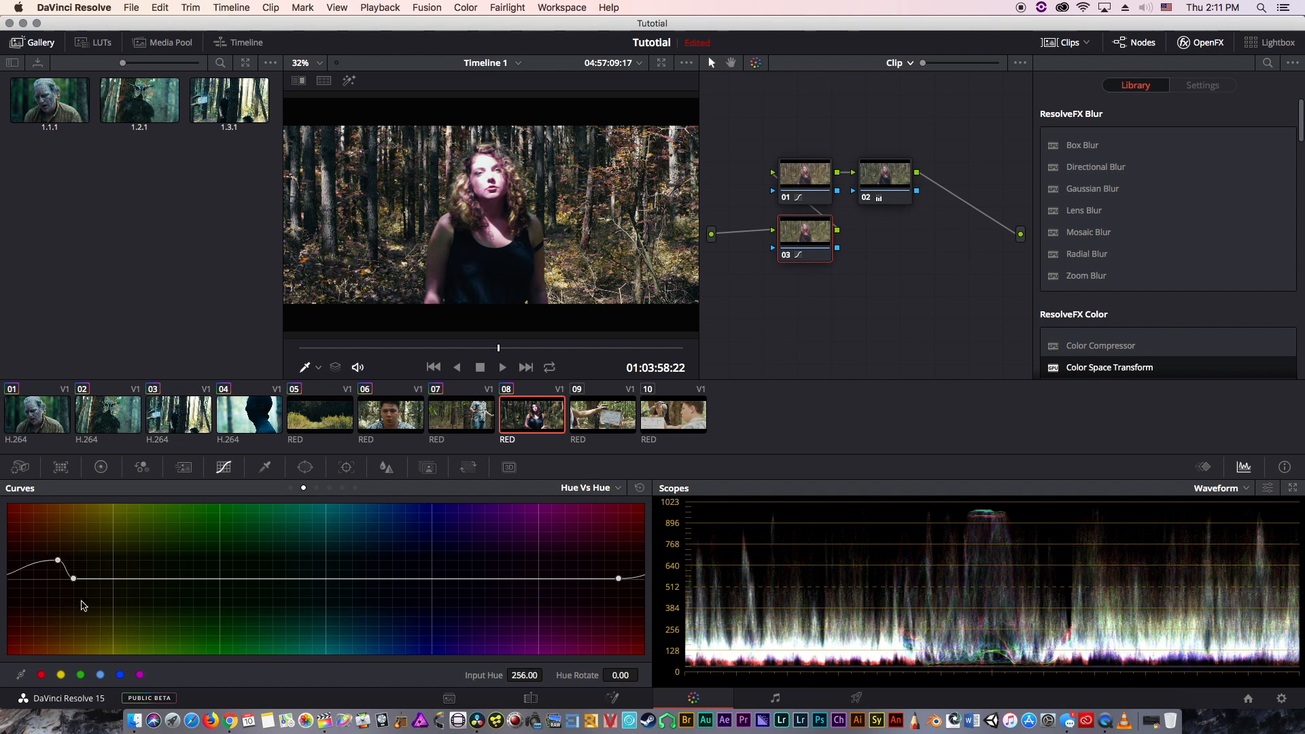
pyautogui.moveTo(75, 582)
pyautogui.mouseDown()
pyautogui.moveTo(109, 580)
pyautogui.moveTo(60, 557)
pyautogui.moveTo(64, 505)
pyautogui.moveTo(57, 651)
pyautogui.moveTo(61, 577)
pyautogui.mouseUp()
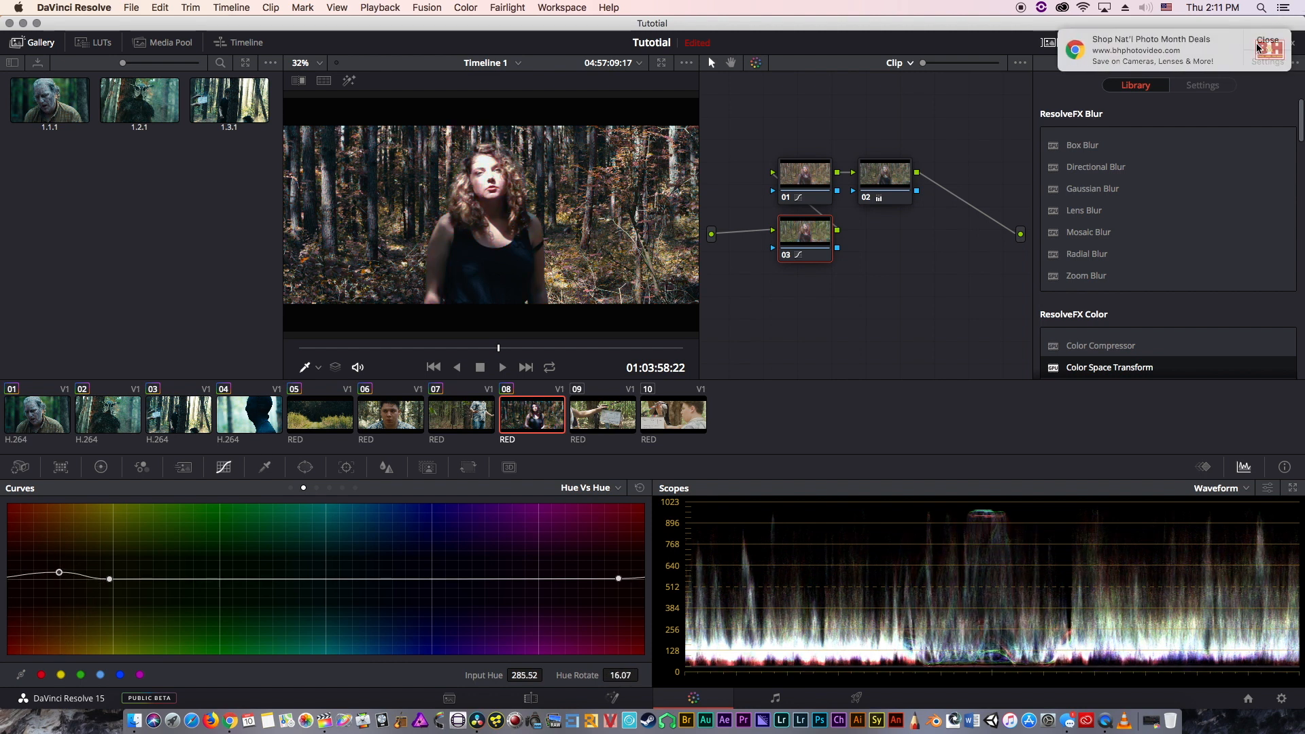
# - Dismiss the notification and review the skin hue shift full screen, playing clip 08 to frame 01:03:59:06
pyautogui.click(1263, 40)
pyautogui.press('super+f')
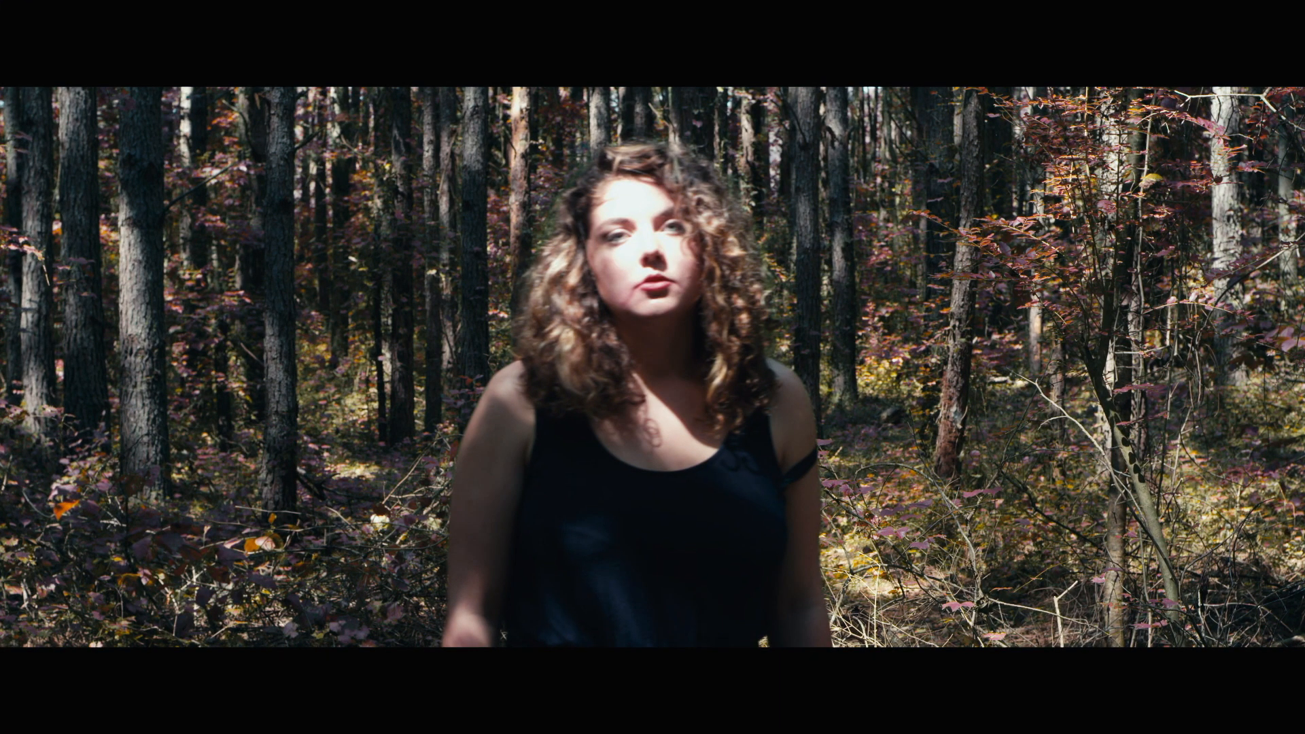
pyautogui.press('super+f')
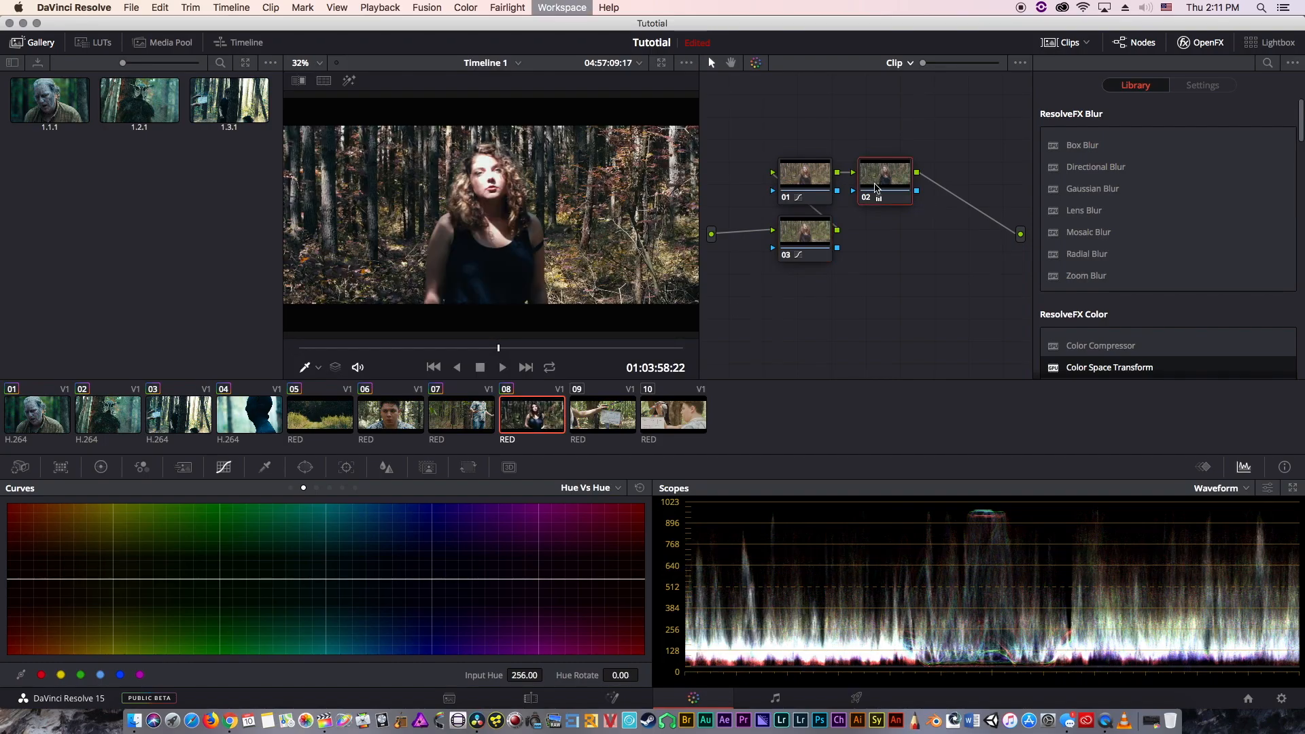
pyautogui.press('super+f')
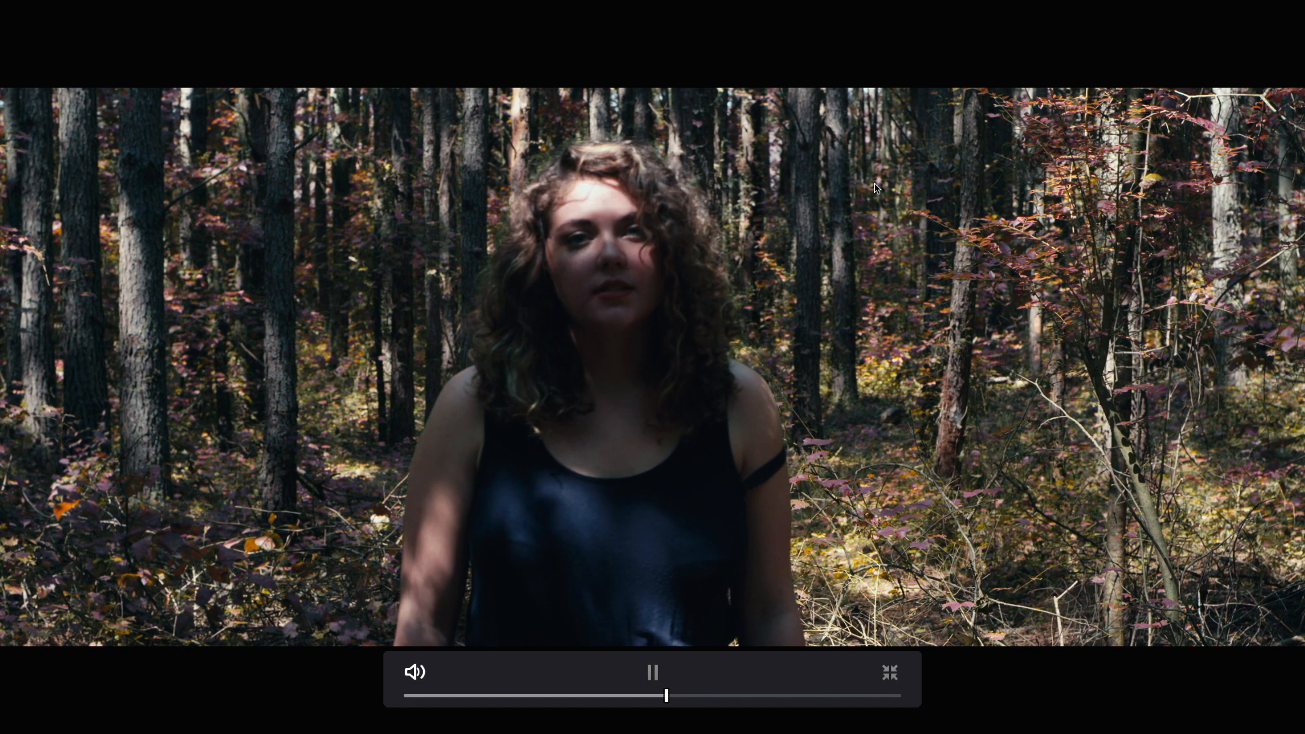
pyautogui.press('space')
pyautogui.press('super+f')
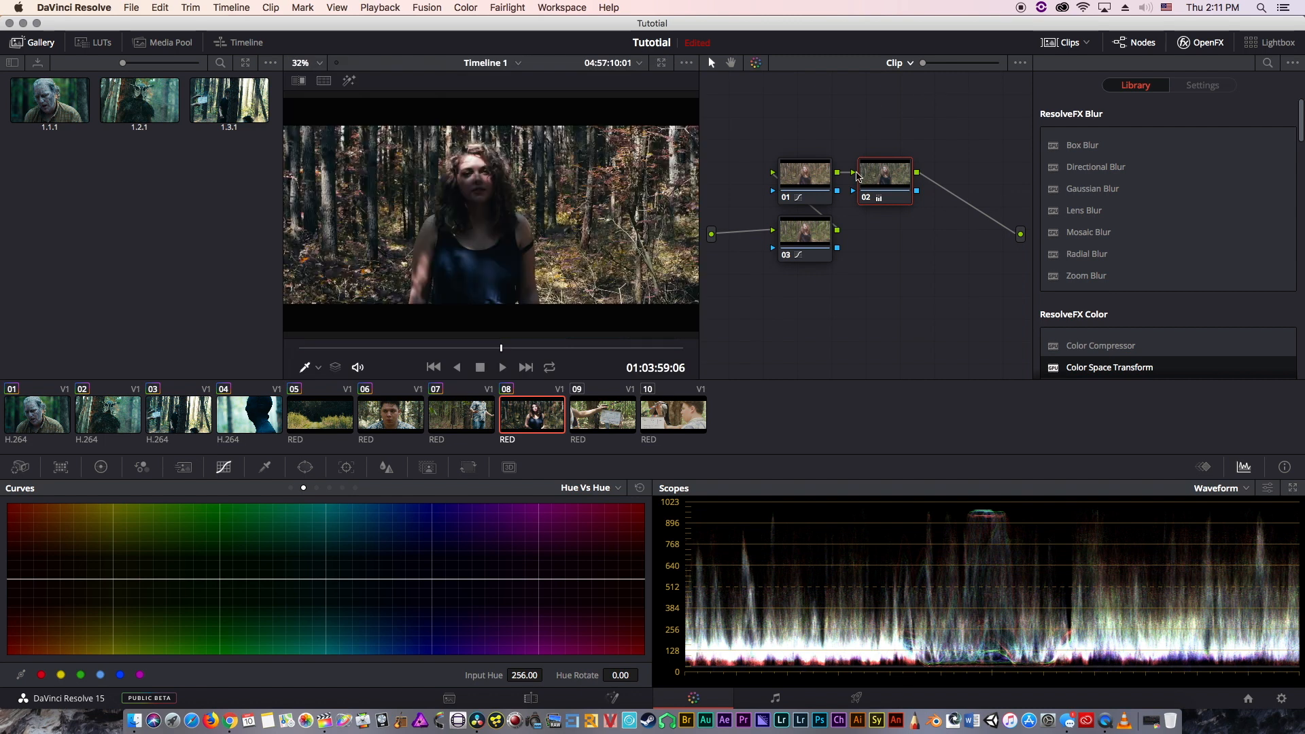
# - Add a serial node after node 02 and open its Custom curves
pyautogui.hotkey('alt', 's')
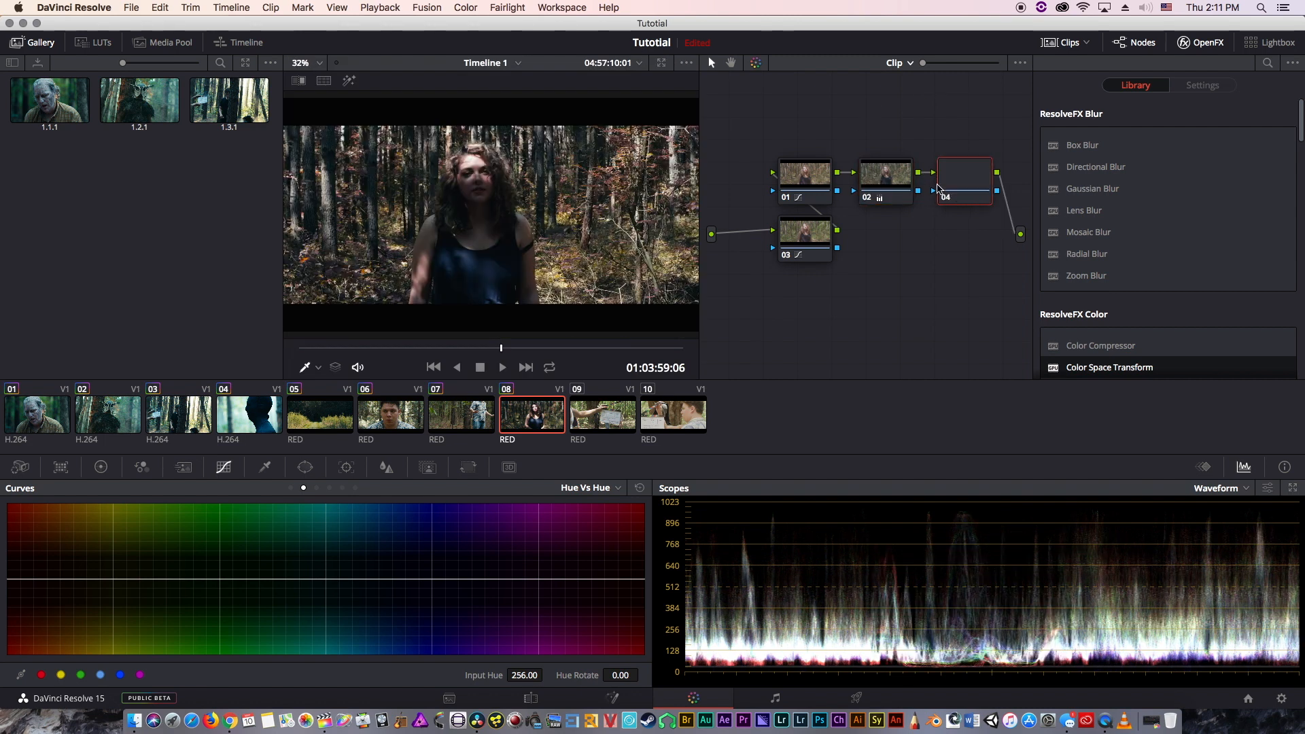
pyautogui.click(100, 468)
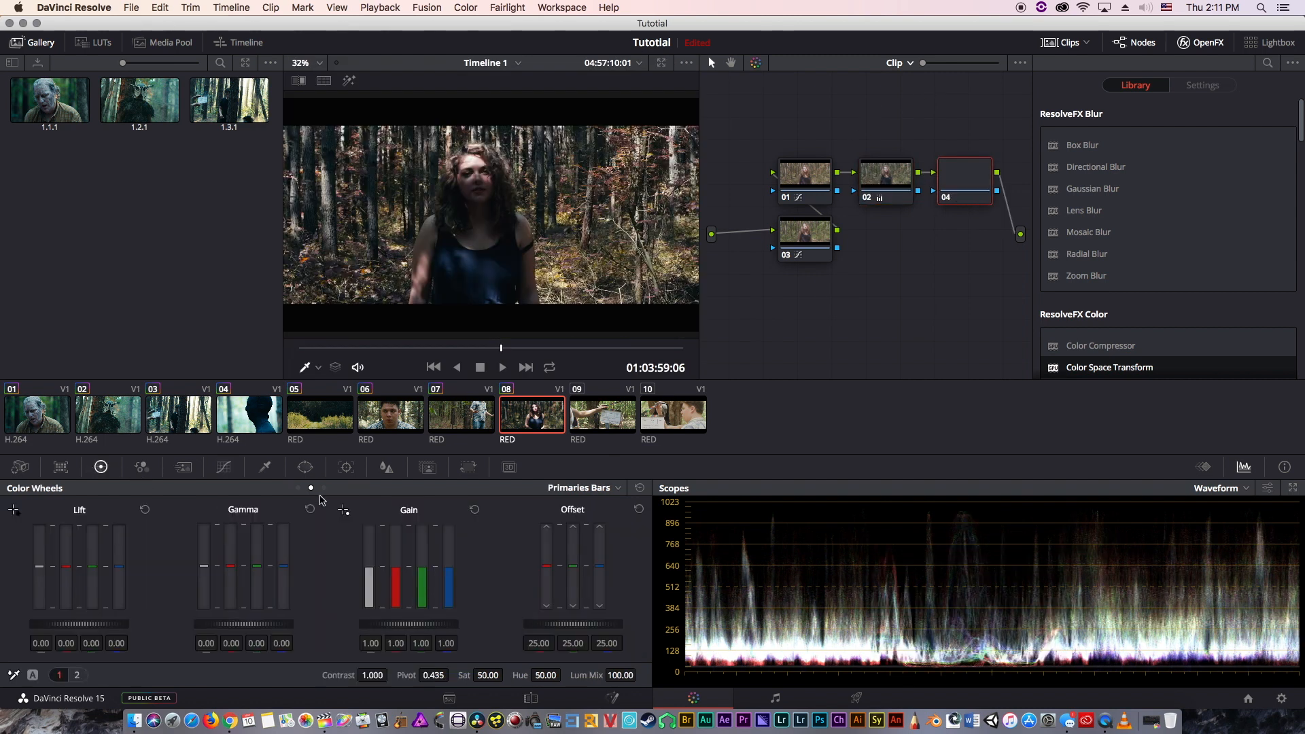
pyautogui.click(324, 488)
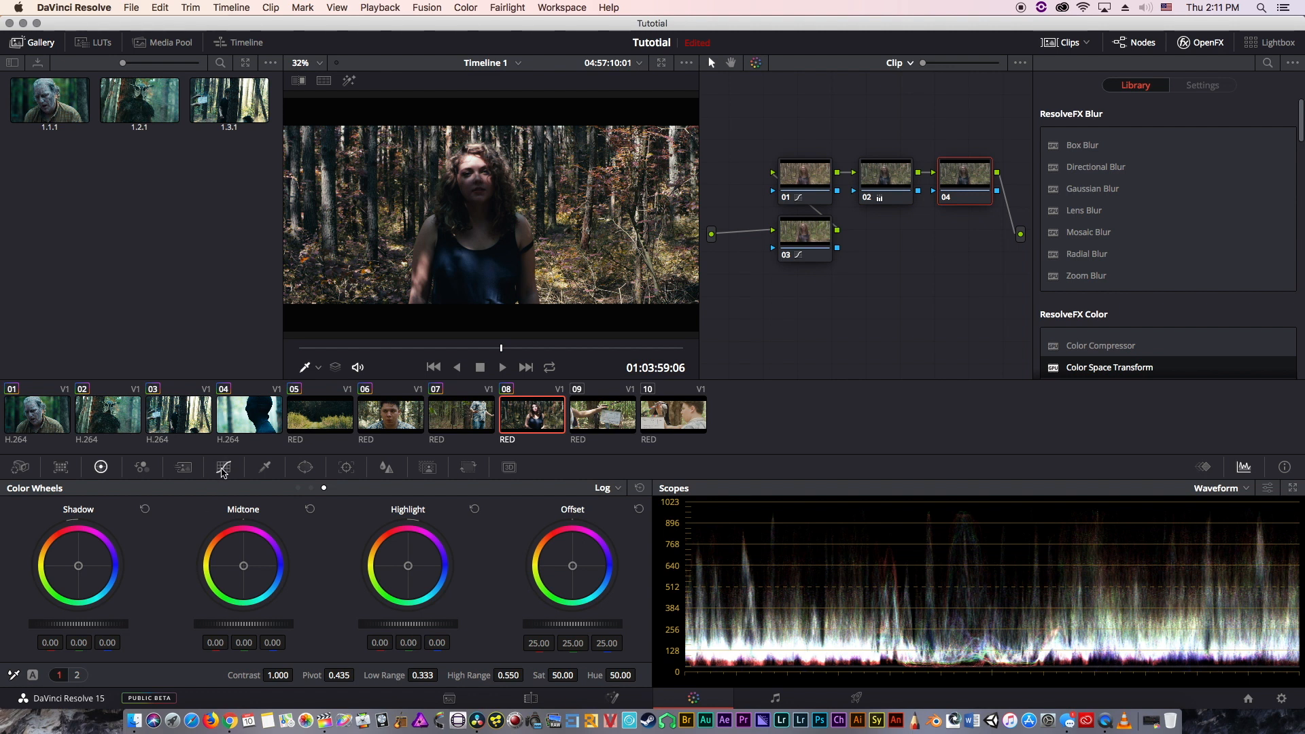
pyautogui.click(224, 467)
pyautogui.click(290, 488)
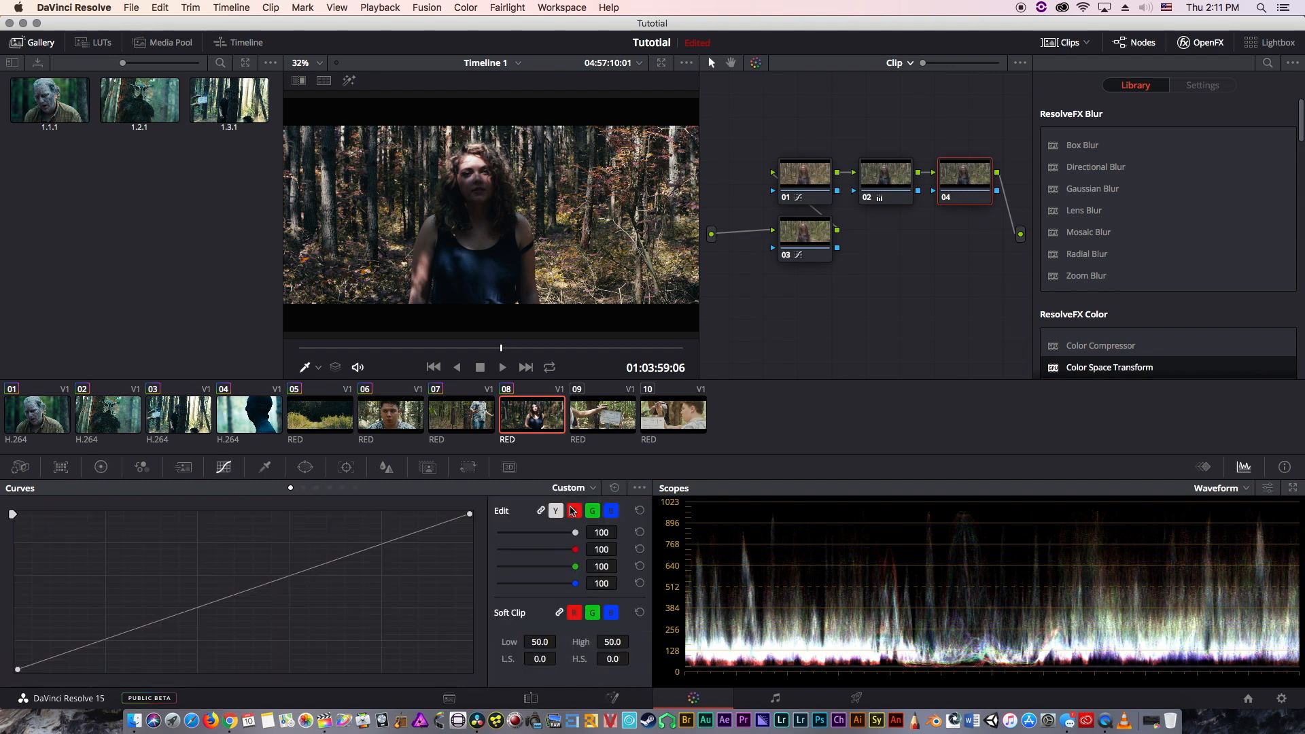
# - Try moving the white and black end points of node 04's red curve, and reset the curves
pyautogui.click(573, 512)
pyautogui.moveTo(470, 515); pyautogui.dragTo(449, 514)
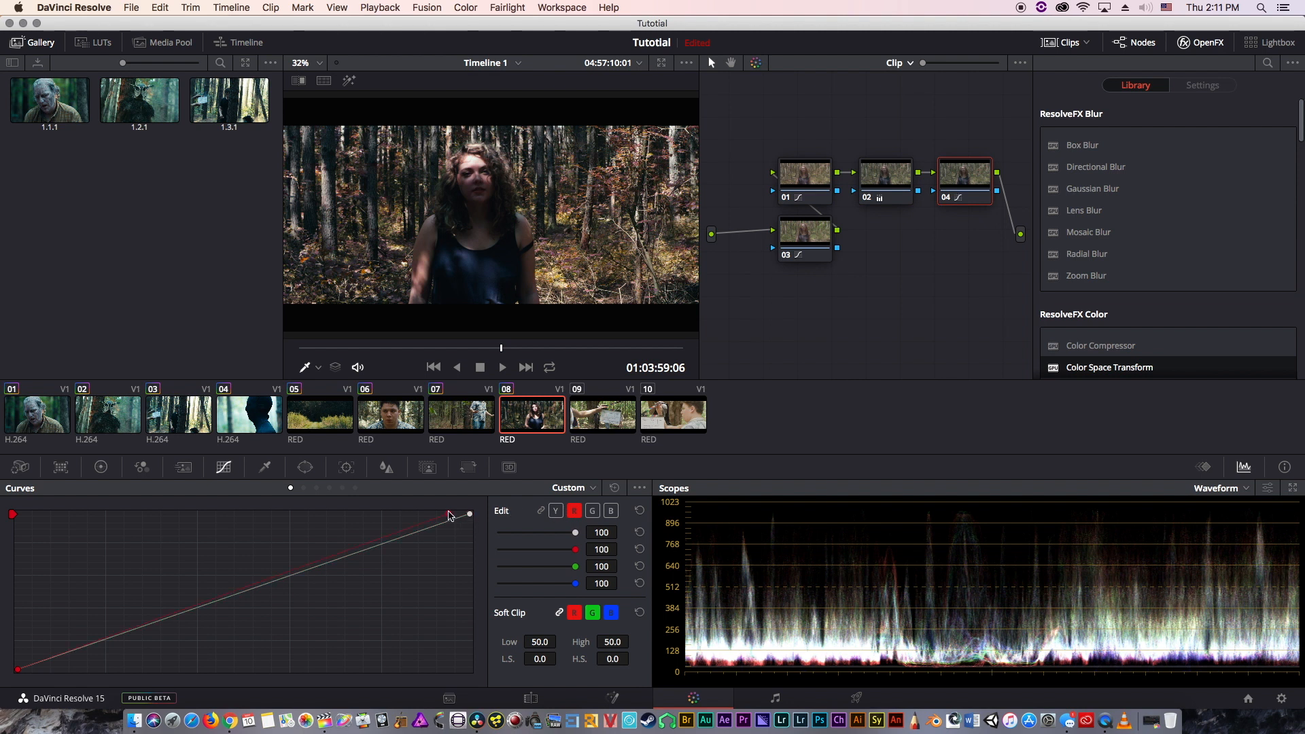
pyautogui.moveTo(17, 672); pyautogui.dragTo(17, 664)
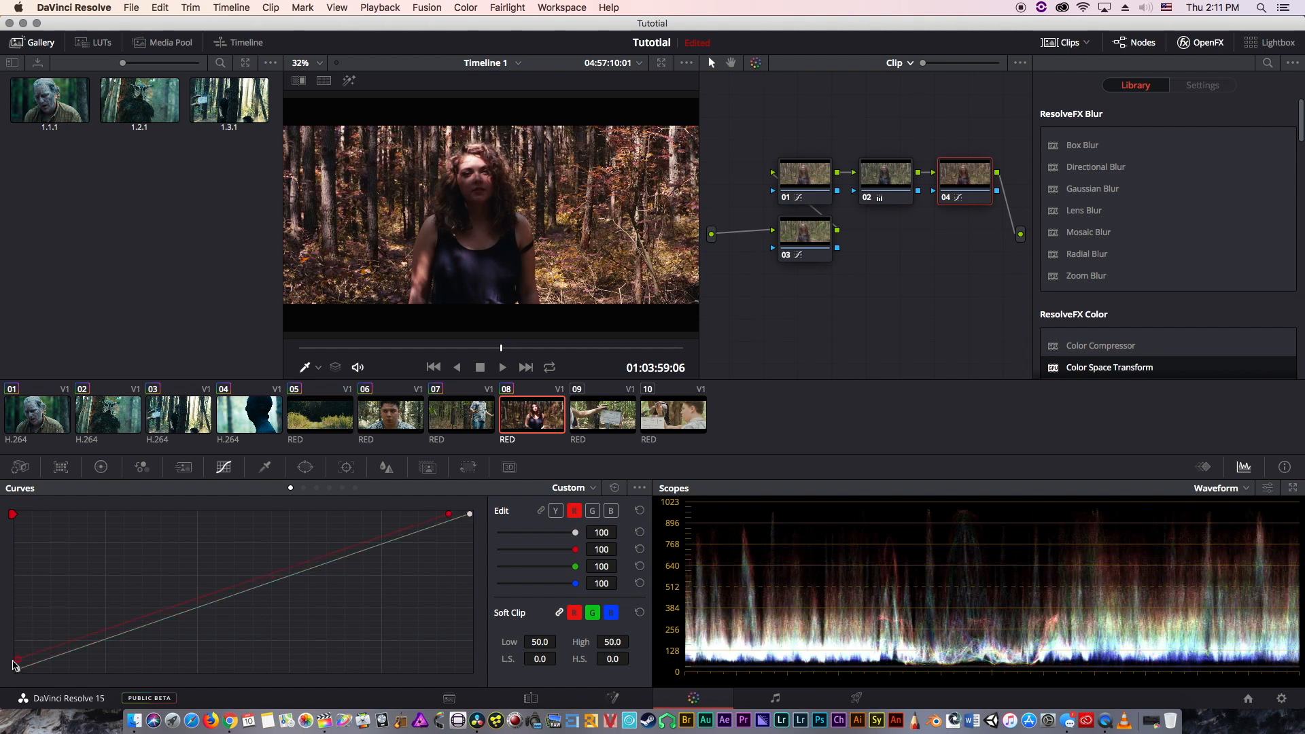
pyautogui.click(614, 488)
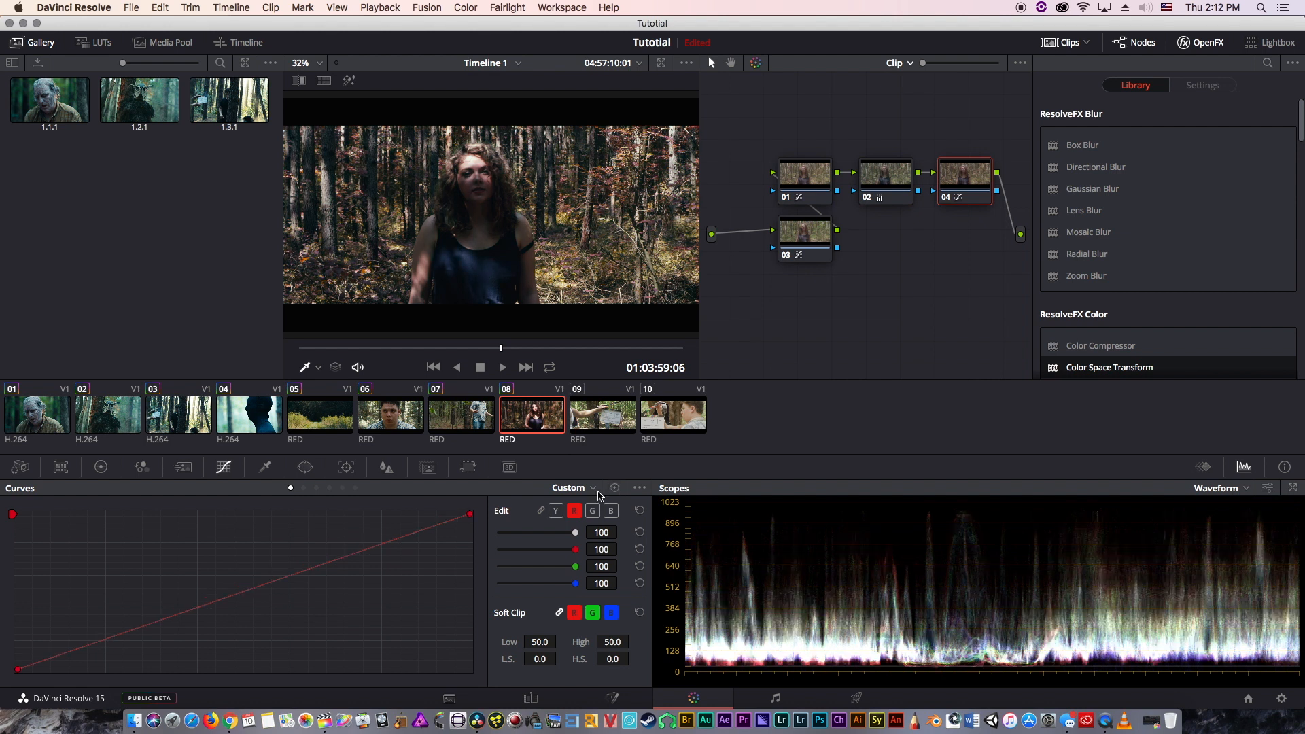
# - Try an S-shaped red curve on node 04 with raised highlights and lowered shadows, and reset it
pyautogui.moveTo(395, 537); pyautogui.dragTo(378, 522)
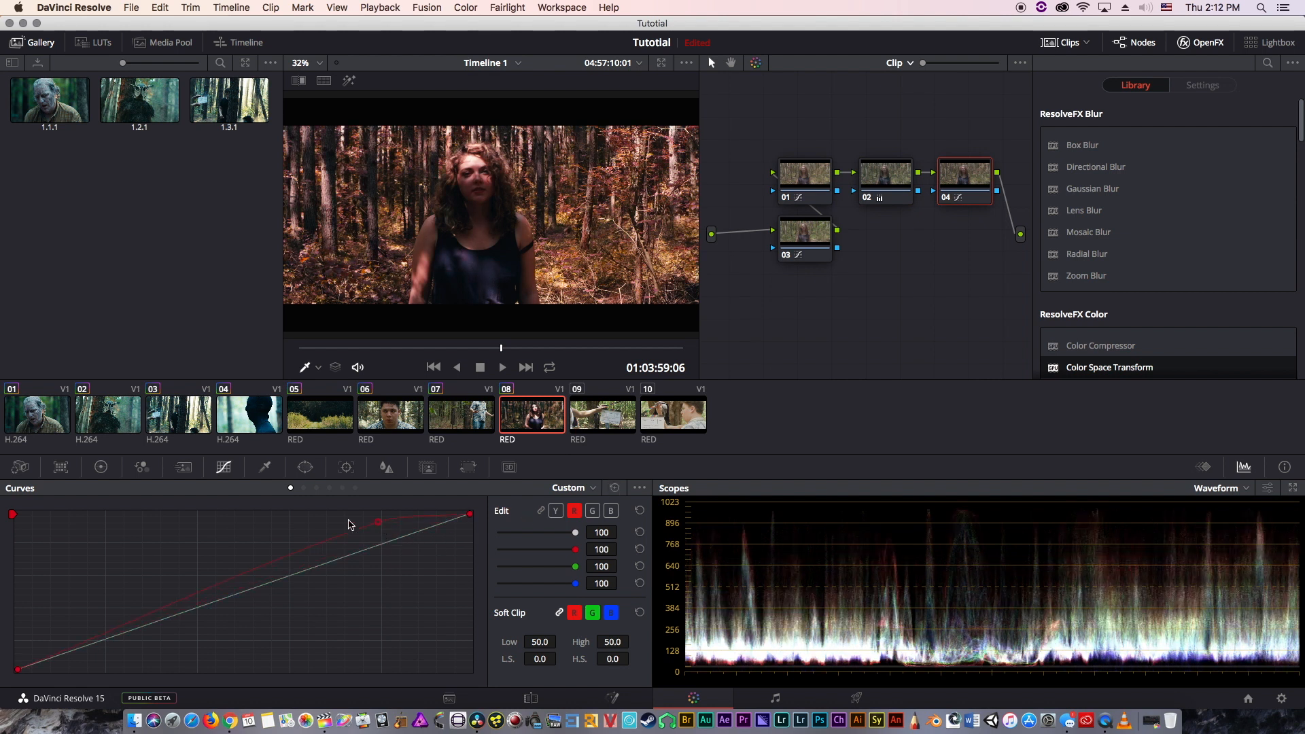
pyautogui.moveTo(142, 623); pyautogui.dragTo(146, 642)
pyautogui.moveTo(379, 522); pyautogui.dragTo(341, 533)
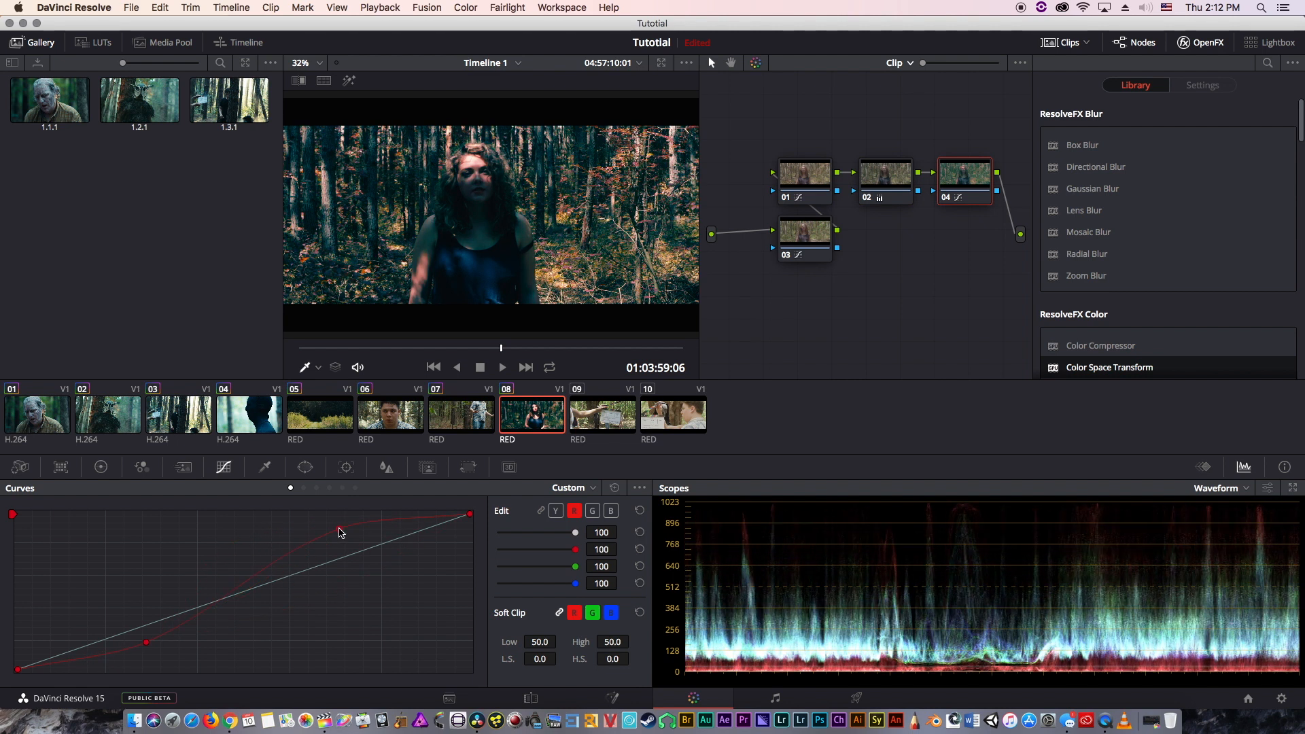
pyautogui.click(615, 488)
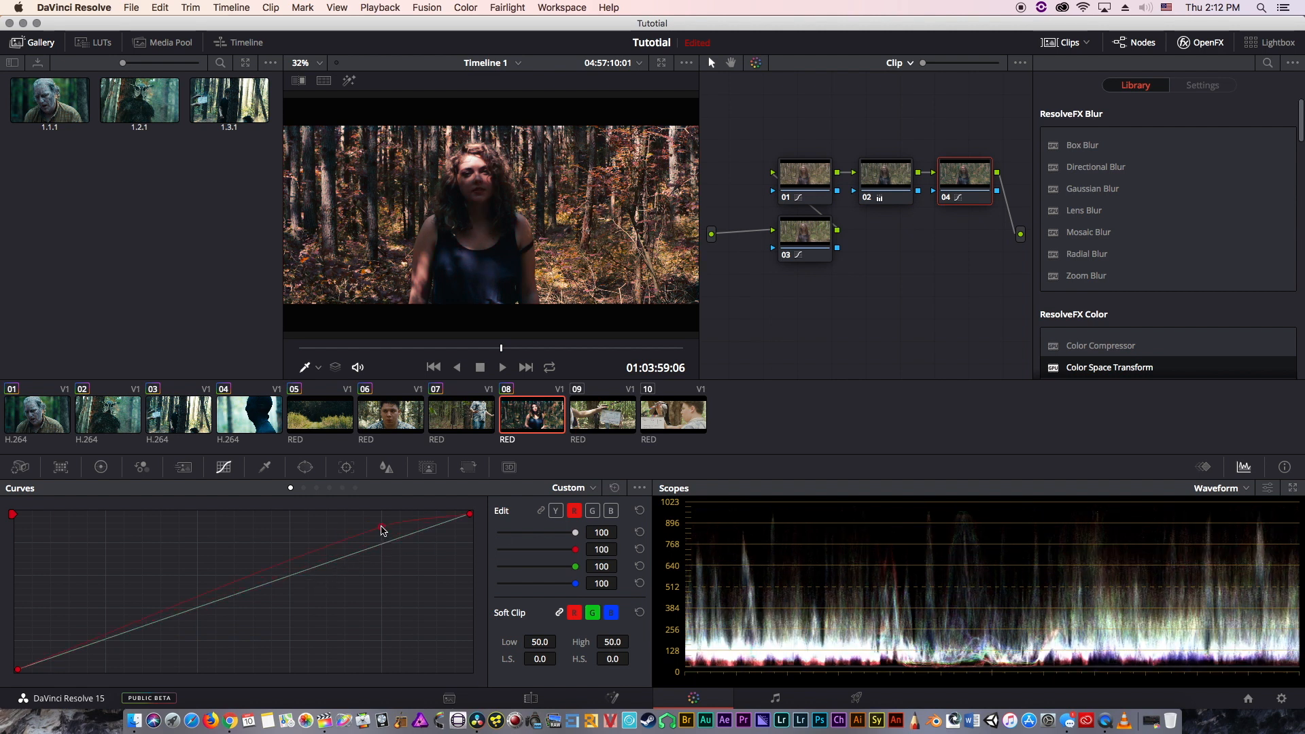
# - Try pulling the red curve down in both the highlights and the shadows, and reset it
pyautogui.moveTo(379, 530); pyautogui.dragTo(381, 573)
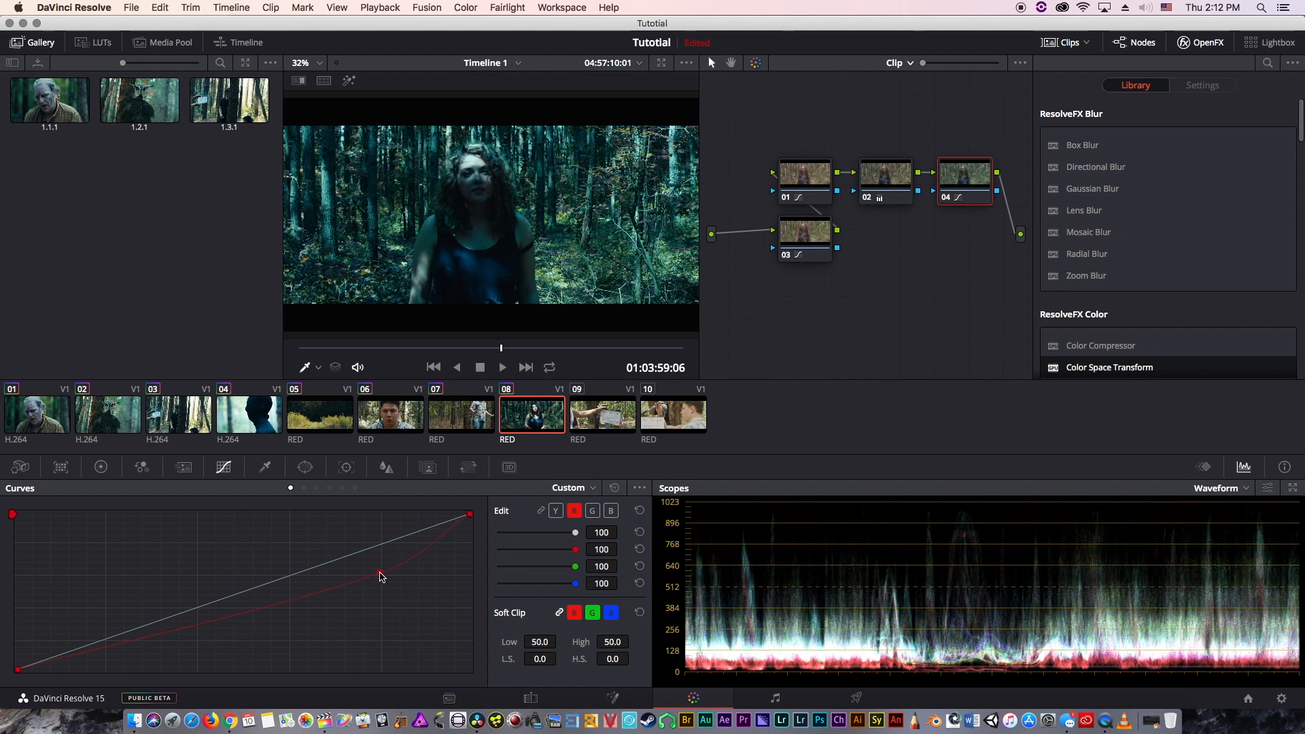
pyautogui.moveTo(112, 619); pyautogui.dragTo(103, 653)
pyautogui.click(615, 488)
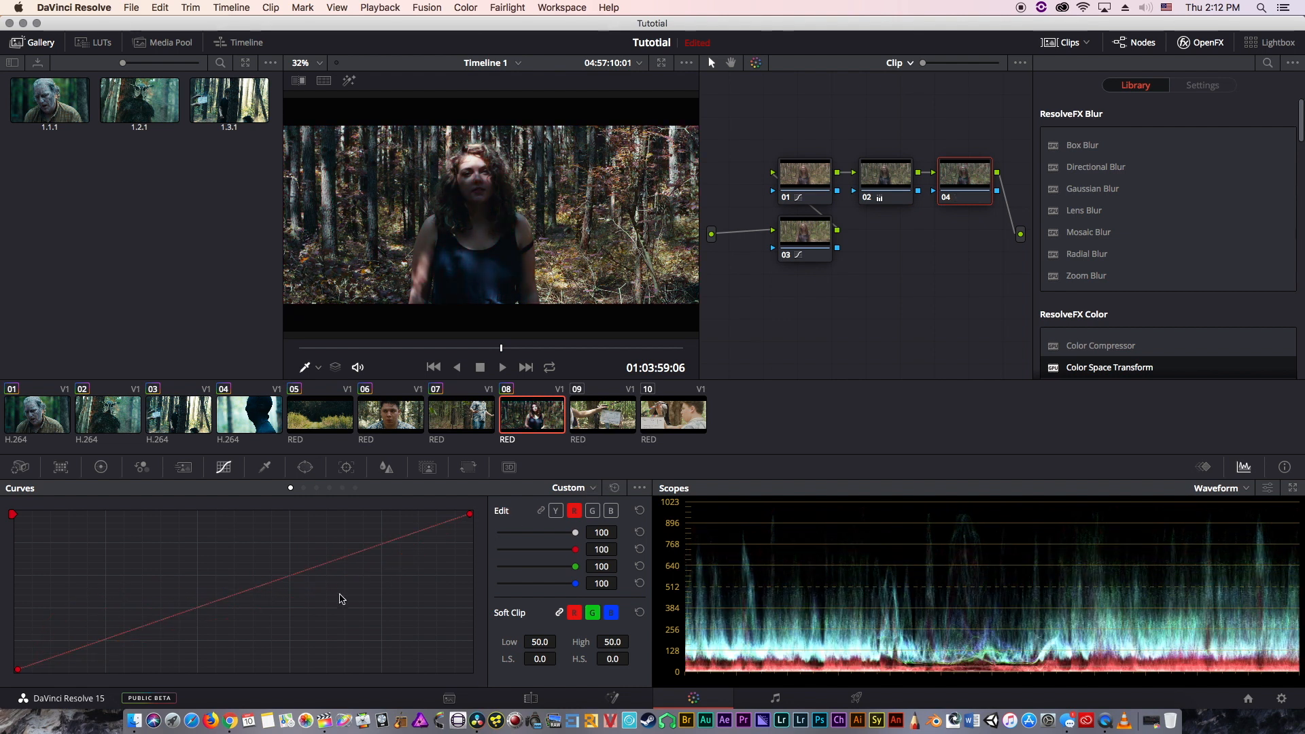
# - Try a steep red curve on node 04 with an abrupt midtone jump and a raised shadow point, and reset it
pyautogui.moveTo(384, 548); pyautogui.dragTo(297, 532)
pyautogui.moveTo(228, 555); pyautogui.dragTo(282, 597)
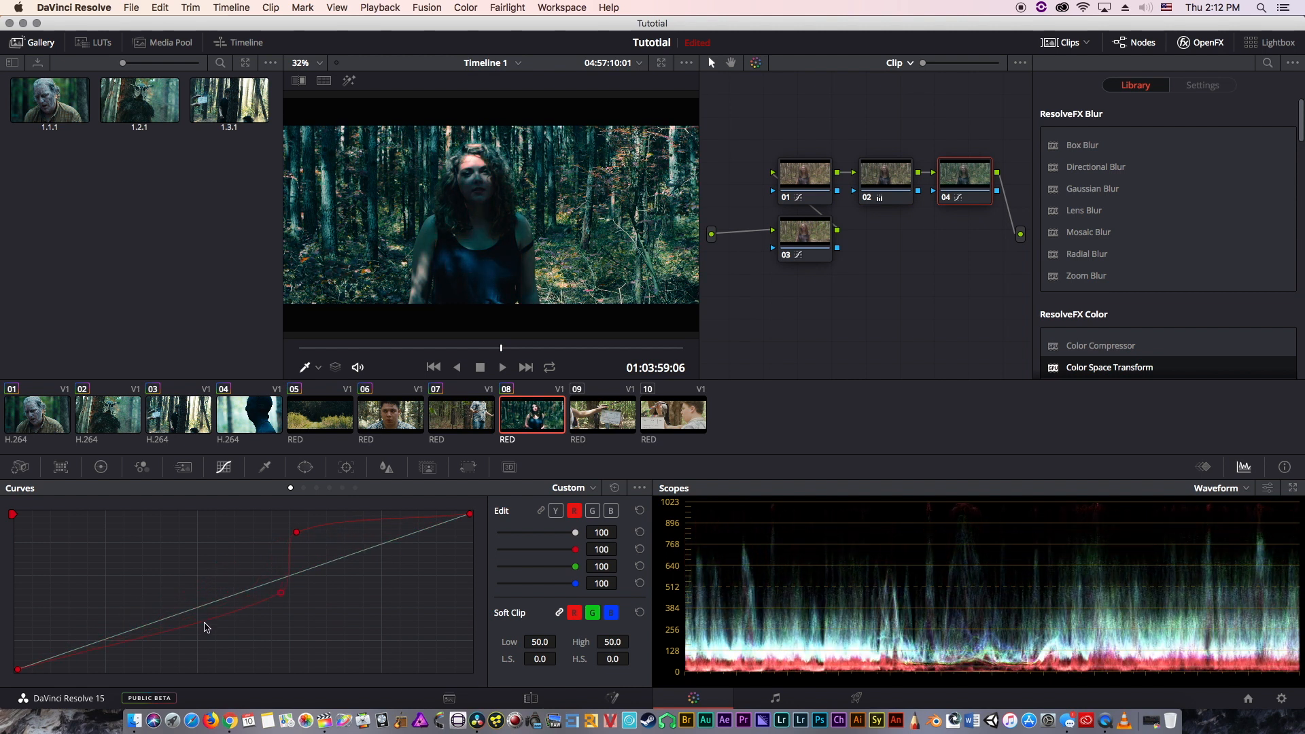
pyautogui.moveTo(195, 619); pyautogui.dragTo(181, 604)
pyautogui.click(614, 487)
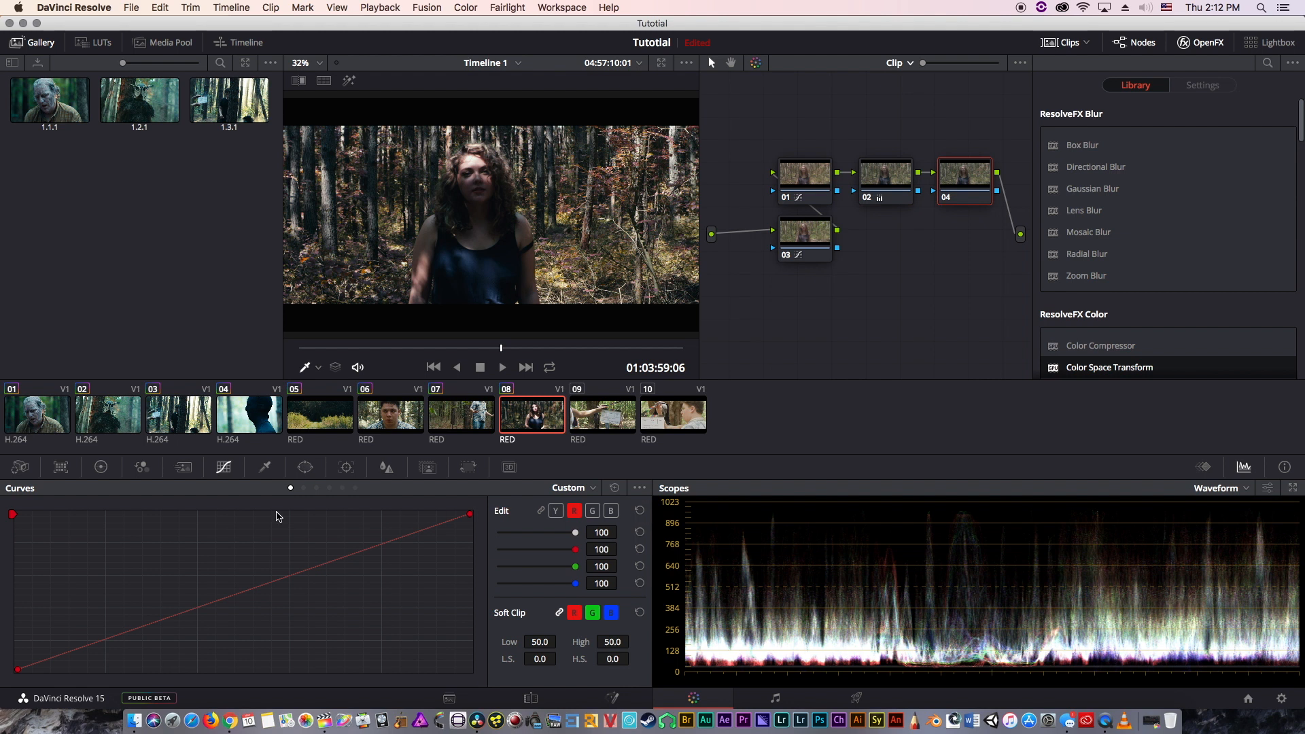
# - Tint node 04's log highlights orange and shadows blue, with the Low Range at 1.000 and the High Range at 0.462
pyautogui.click(102, 467)
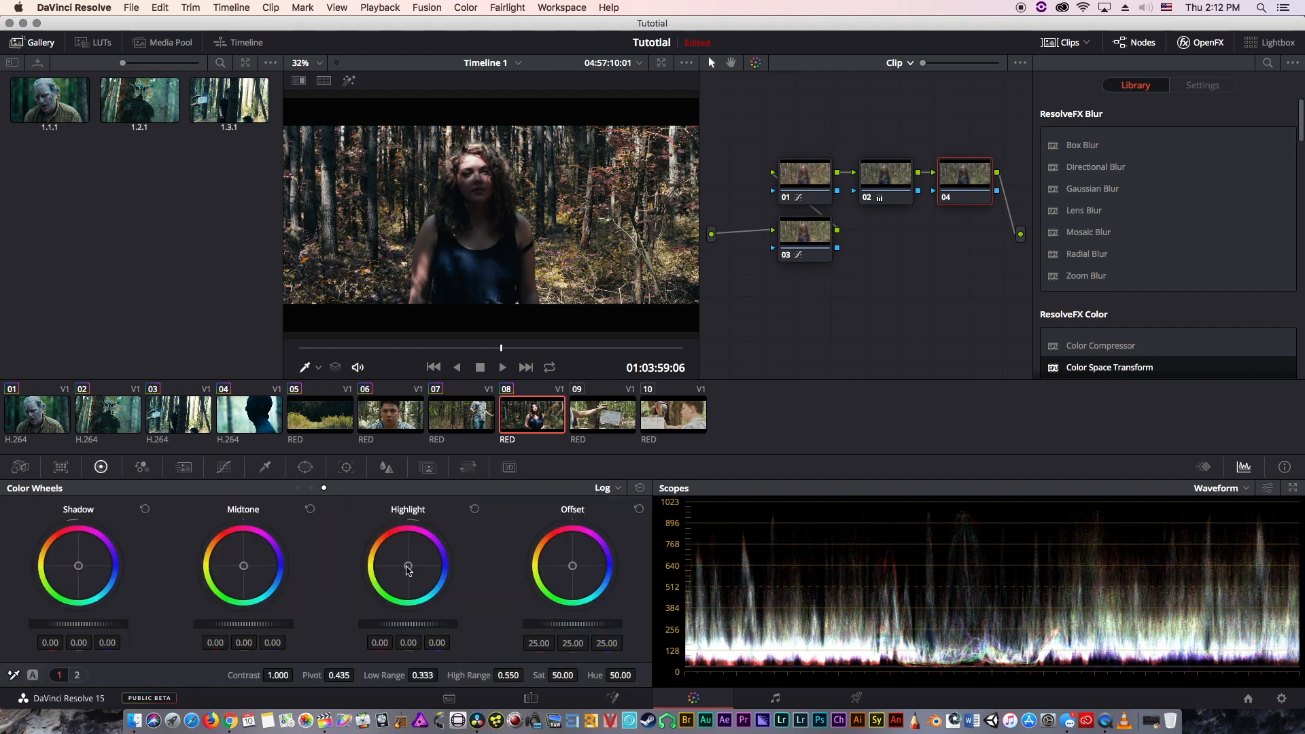
pyautogui.moveTo(408, 571); pyautogui.dragTo(399, 558)
pyautogui.moveTo(516, 675); pyautogui.dragTo(511, 675)
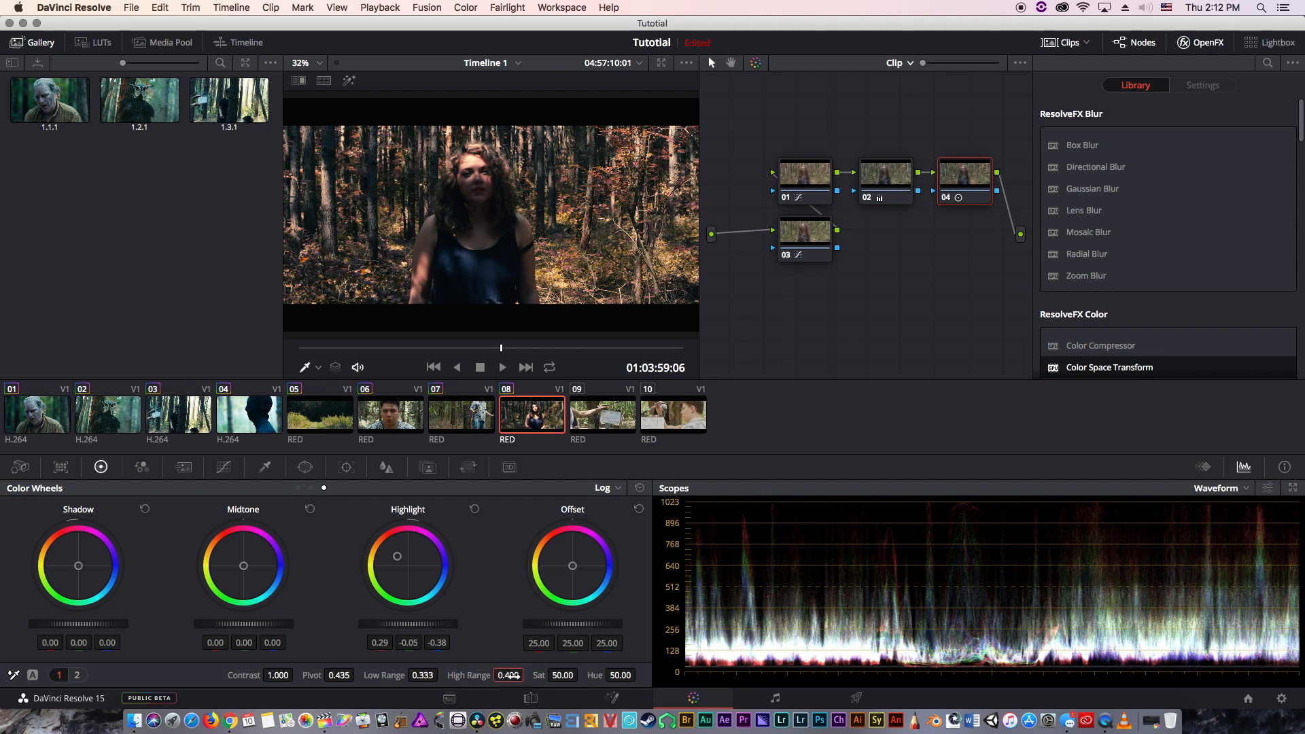
pyautogui.moveTo(79, 566); pyautogui.dragTo(84, 572)
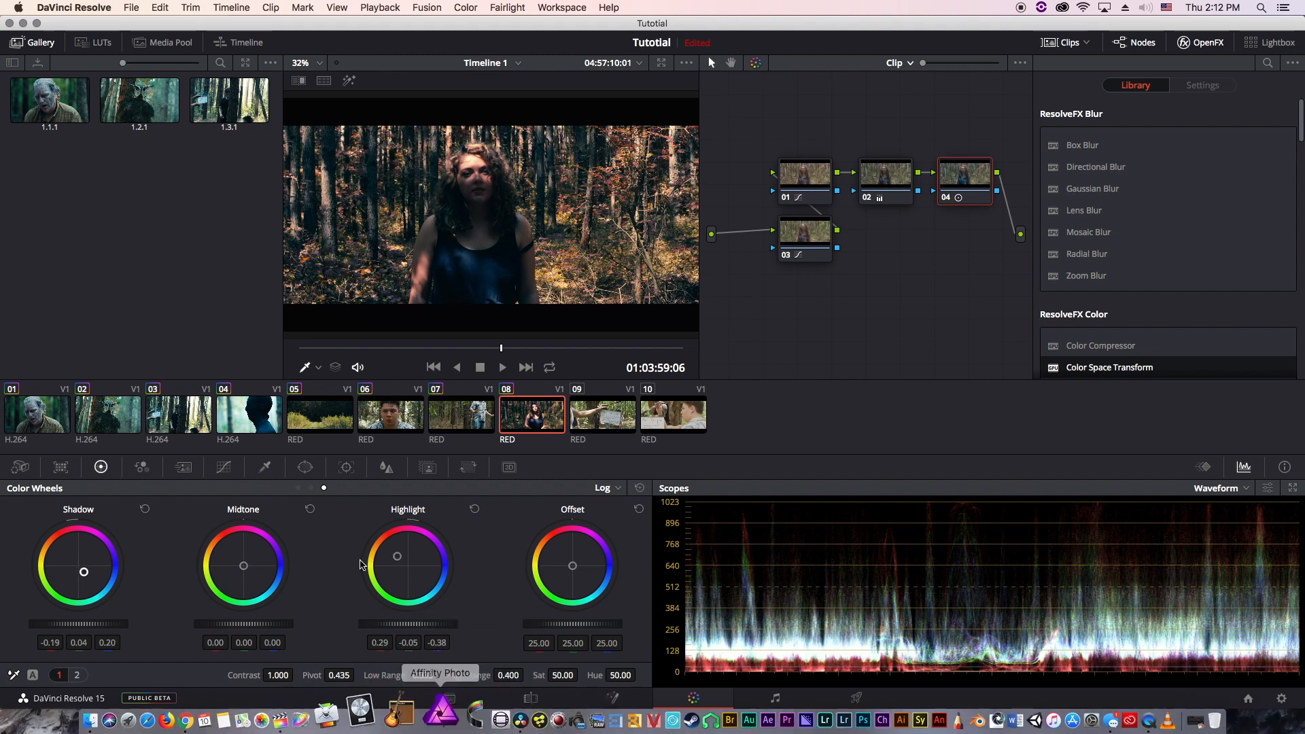
pyautogui.moveTo(422, 675); pyautogui.dragTo(523, 675)
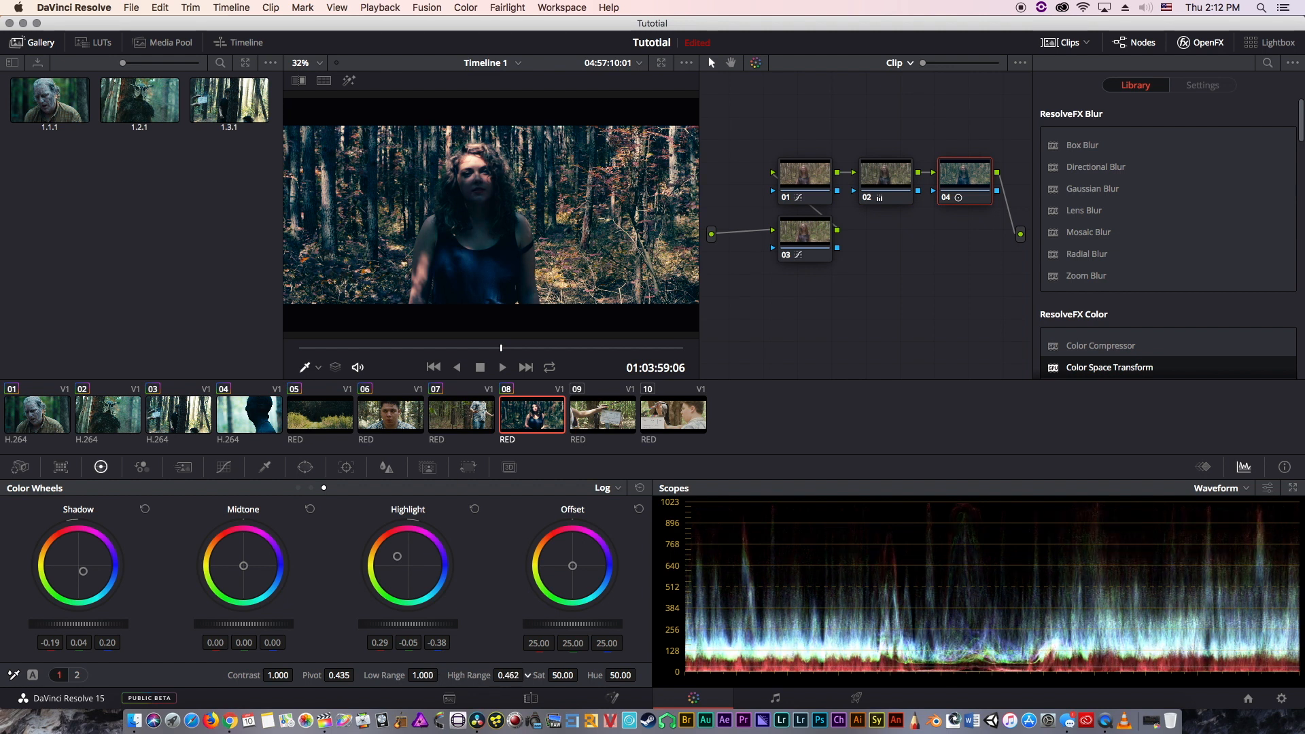
# - Ease the shadow tint to about -0.17, 0.03, 0.17 and the highlight tint to 0.25, -0.04, -0.33, and check the frame full screen
pyautogui.moveTo(85, 572); pyautogui.dragTo(82, 570)
pyautogui.moveTo(389, 553); pyautogui.dragTo(390, 553)
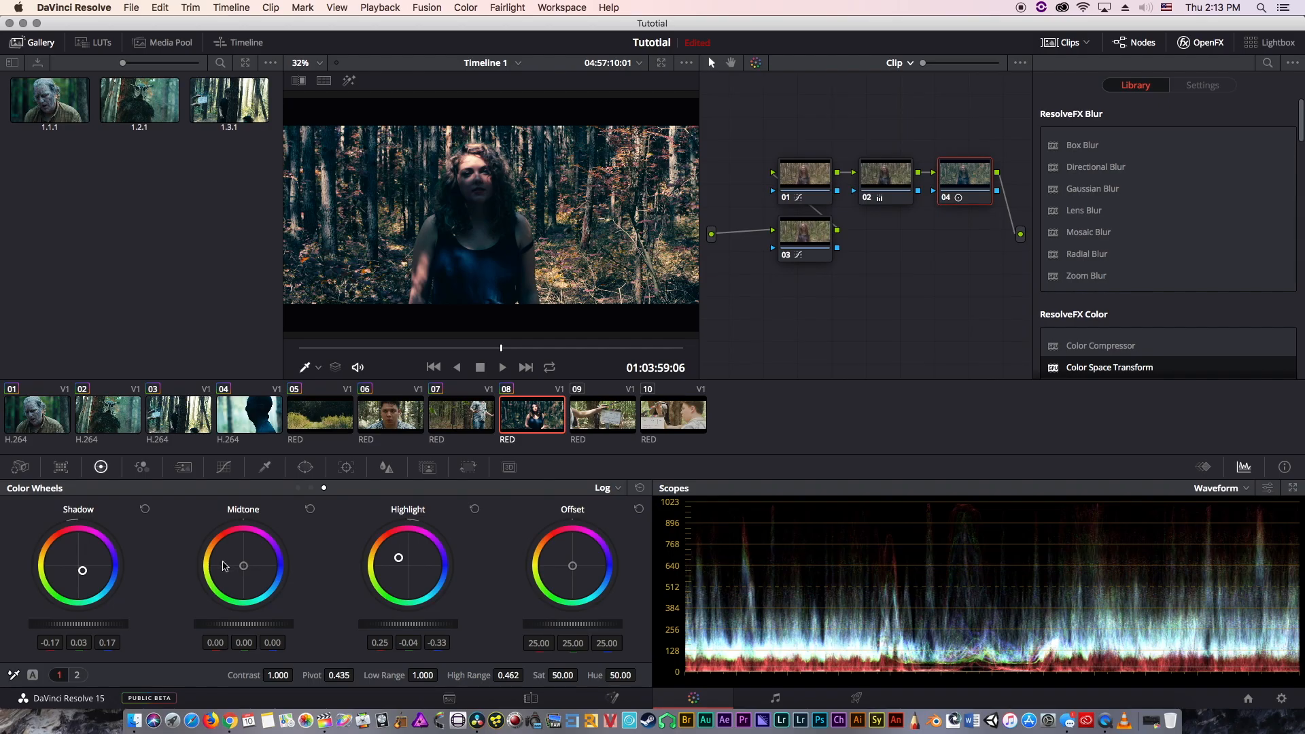
pyautogui.press('super+f')
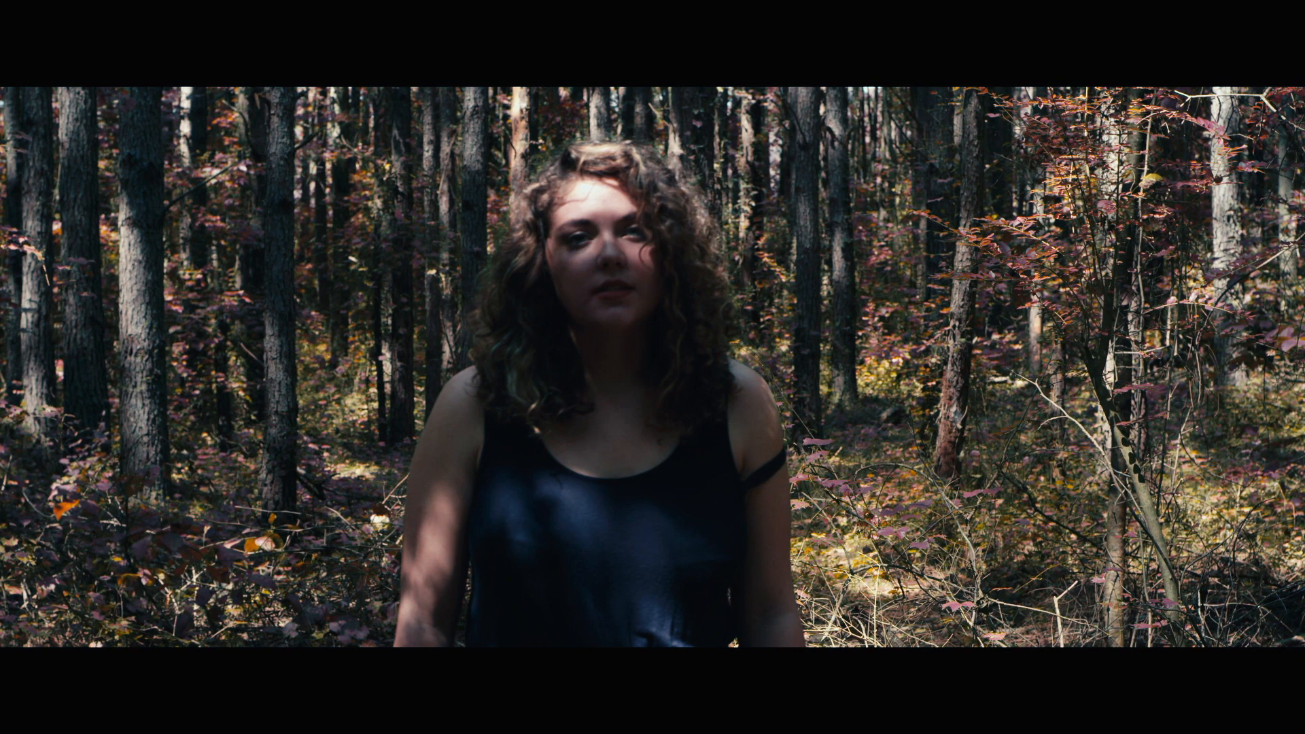
pyautogui.press('super+f')
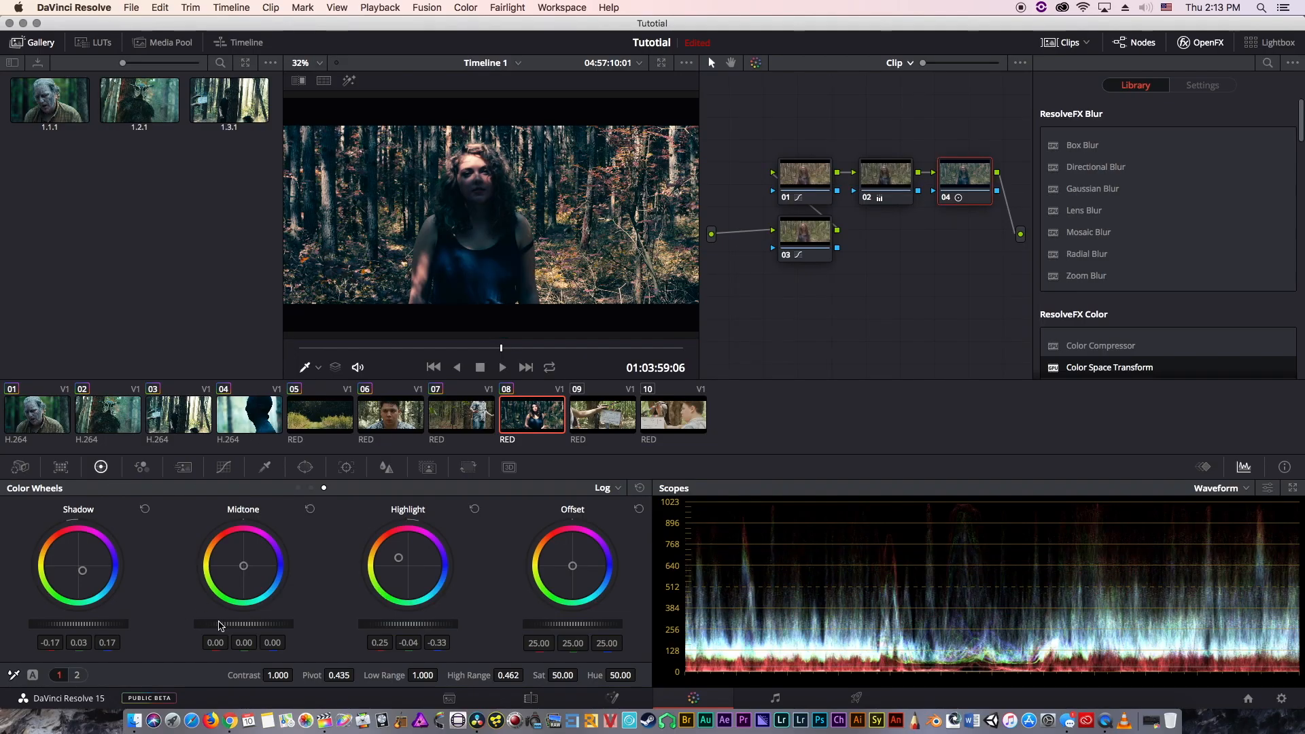
# - Try raising node 04's log midtone level twice, resetting the midtones each time
pyautogui.moveTo(253, 624); pyautogui.dragTo(278, 625)
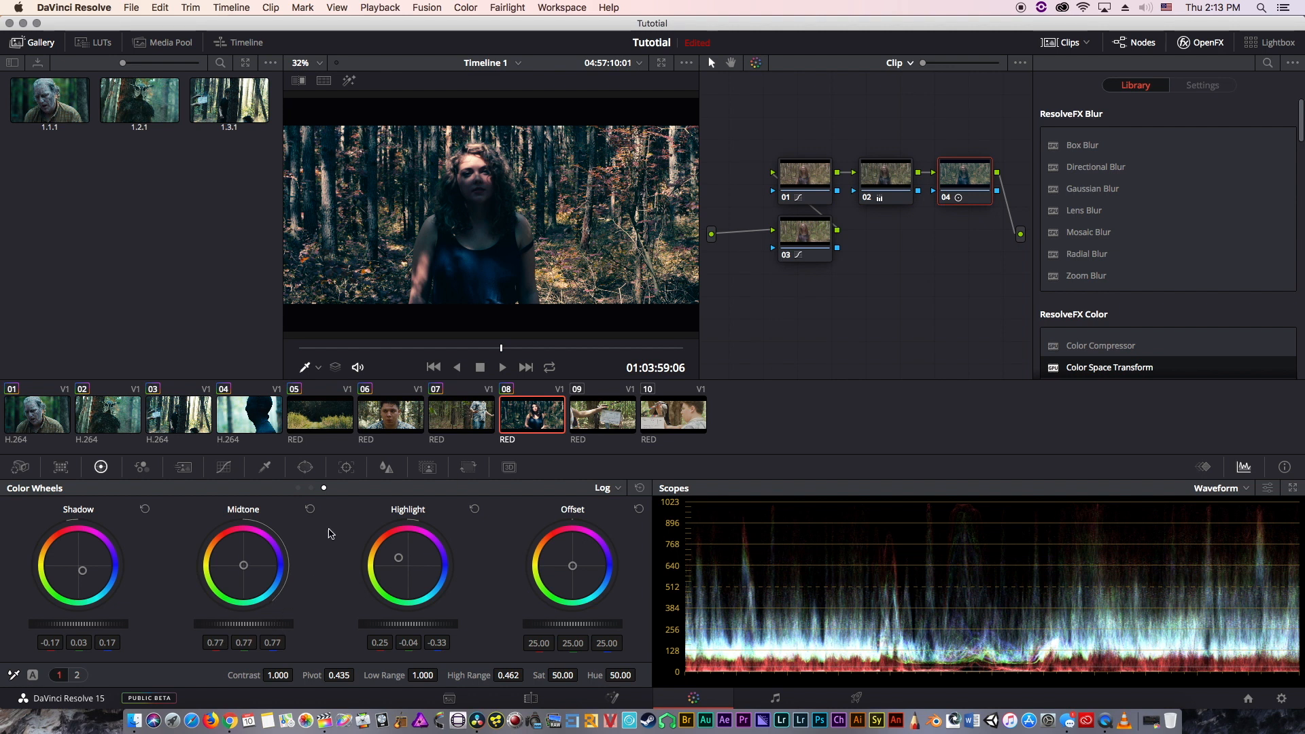
pyautogui.click(312, 510)
pyautogui.moveTo(250, 624); pyautogui.dragTo(283, 624)
pyautogui.click(310, 509)
# - Set the Low Range to 0.700, try raising the midtone level with it, and reset the midtones
pyautogui.doubleClick(424, 675)
pyautogui.press('BackSpace')
pyautogui.write('0.7')
pyautogui.press('Return')
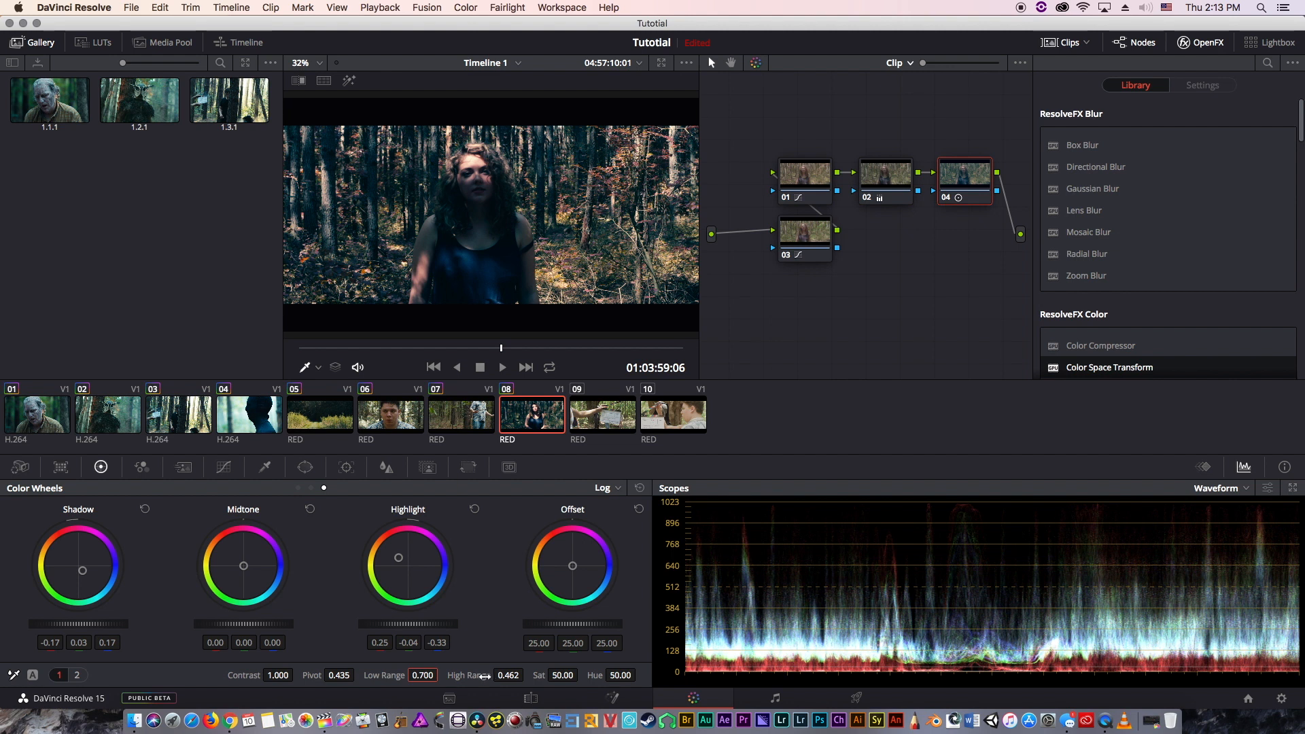
pyautogui.moveTo(262, 624); pyautogui.dragTo(306, 624)
pyautogui.click(310, 509)
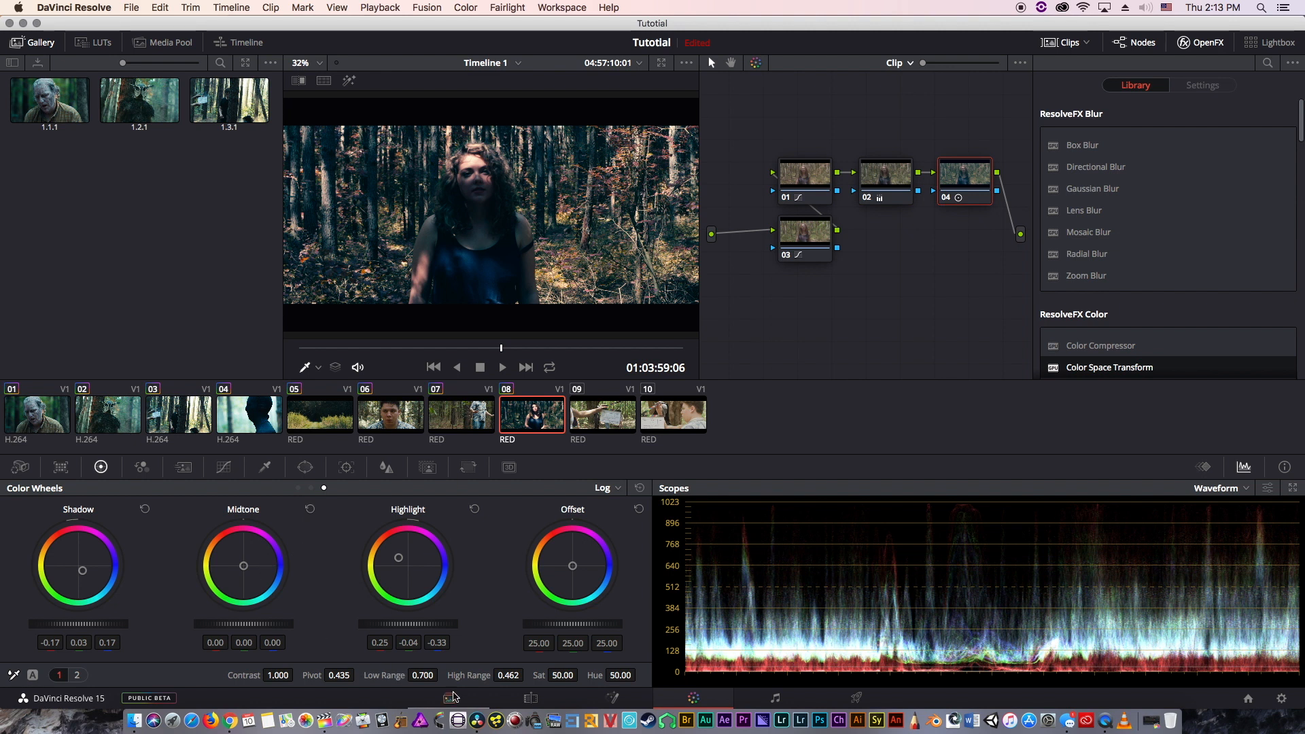
# - Set the Low Range and High Range to 0.500, try raising and tinting the midtones, and reset them
pyautogui.doubleClick(421, 675)
pyautogui.press('Return')
pyautogui.doubleClick(506, 675)
pyautogui.press('Return')
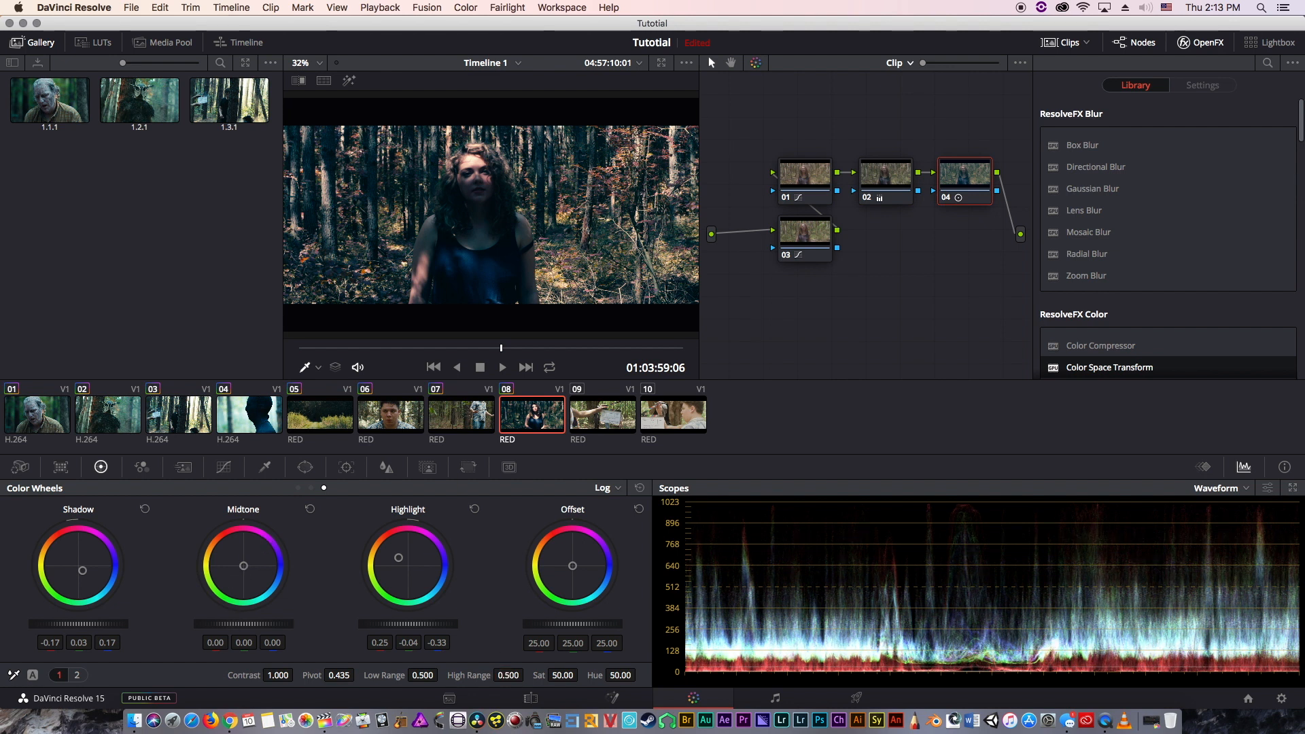
pyautogui.moveTo(240, 624)
pyautogui.mouseDown()
pyautogui.moveTo(208, 625)
pyautogui.moveTo(265, 624)
pyautogui.mouseUp()
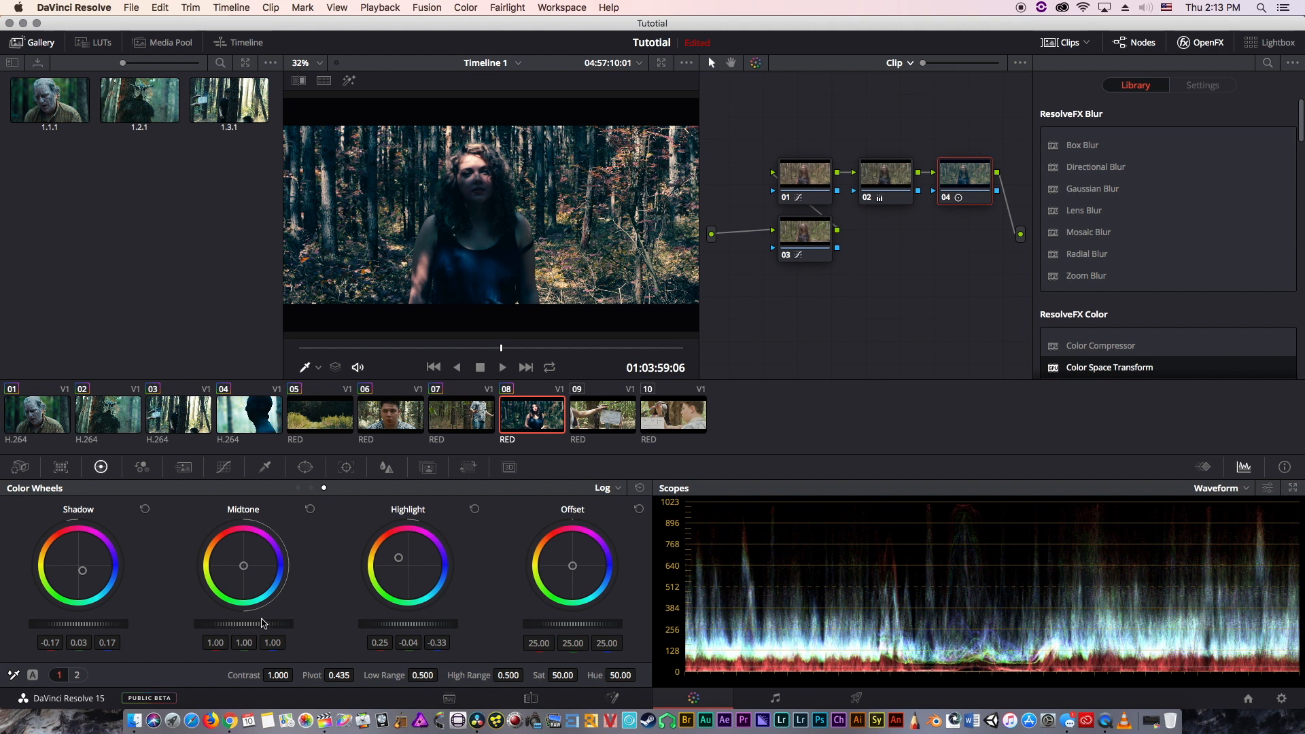
pyautogui.click(310, 510)
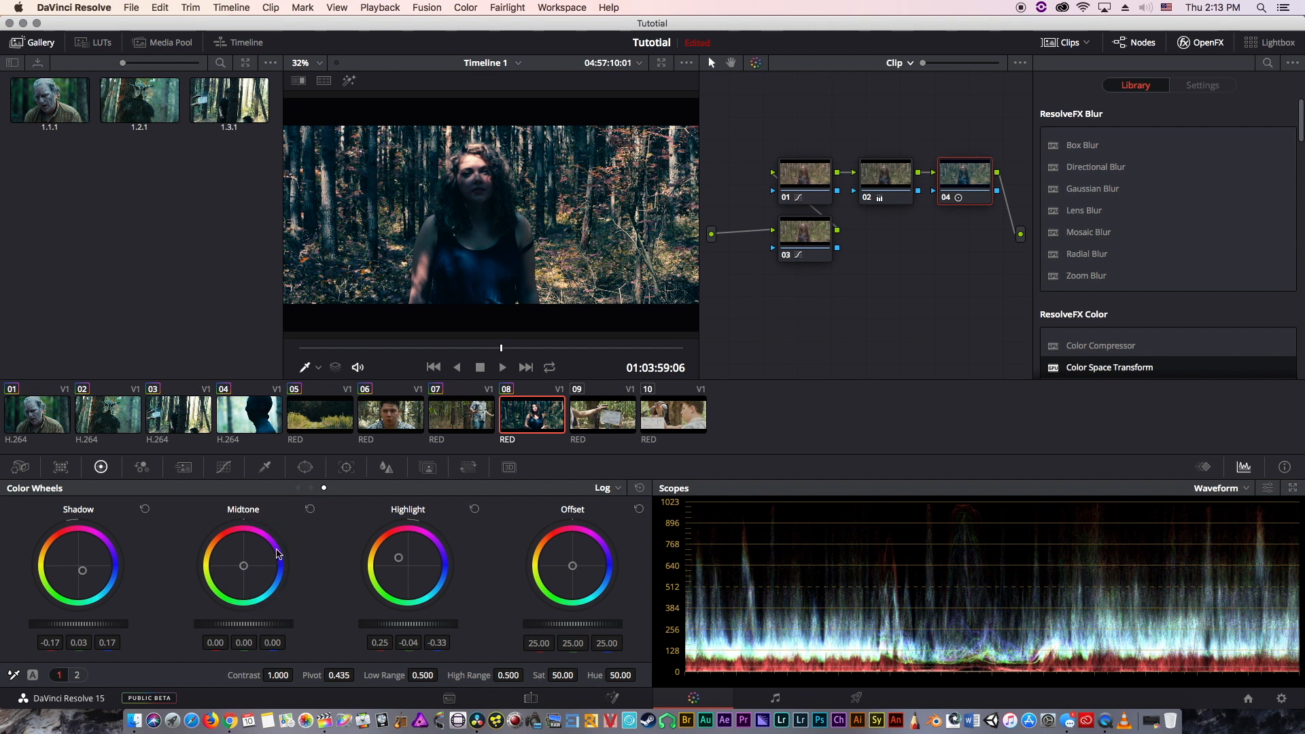
pyautogui.moveTo(239, 570); pyautogui.dragTo(243, 575)
pyautogui.doubleClick(244, 567)
# - Tint the log highlights yellow-orange to about 0.22, 0.02, -0.62, with the Low Range at 0.400 and the High Range at 0.436
pyautogui.moveTo(398, 560); pyautogui.dragTo(380, 559)
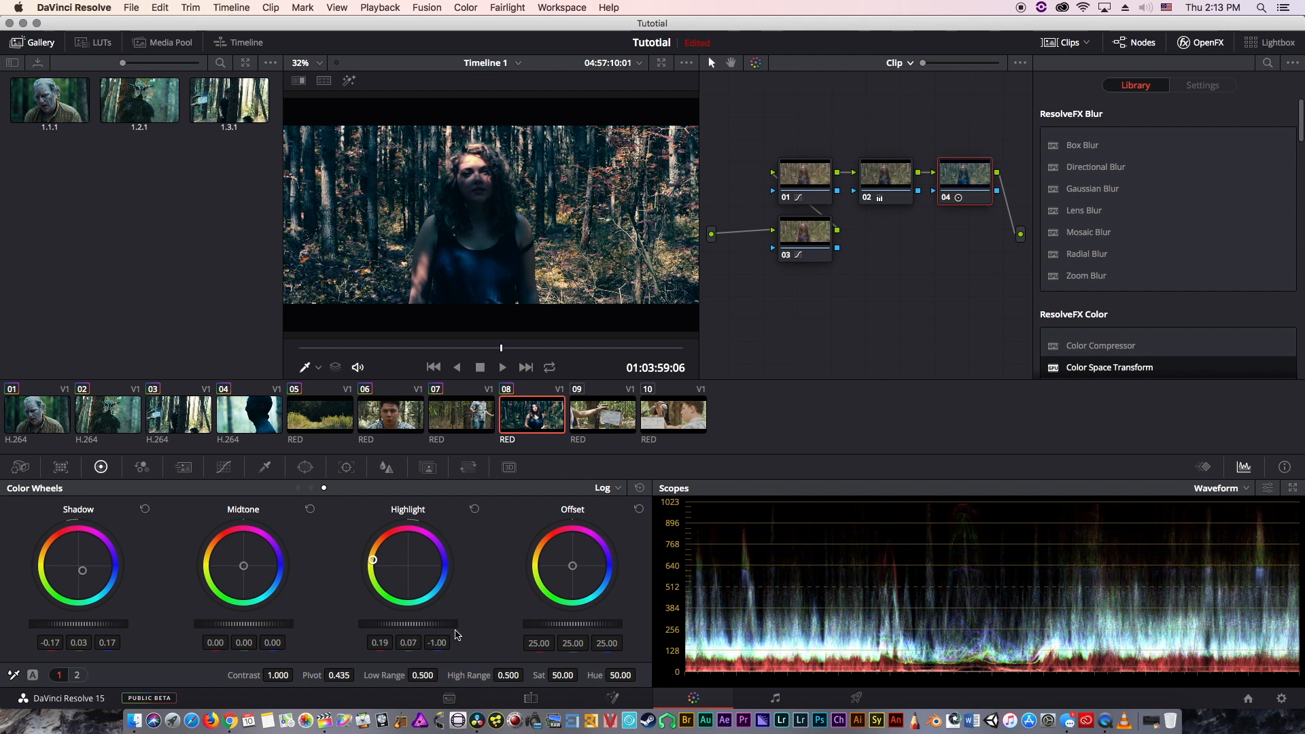
pyautogui.moveTo(507, 675)
pyautogui.mouseDown()
pyautogui.moveTo(527, 676)
pyautogui.moveTo(494, 675)
pyautogui.moveTo(526, 675)
pyautogui.mouseUp()
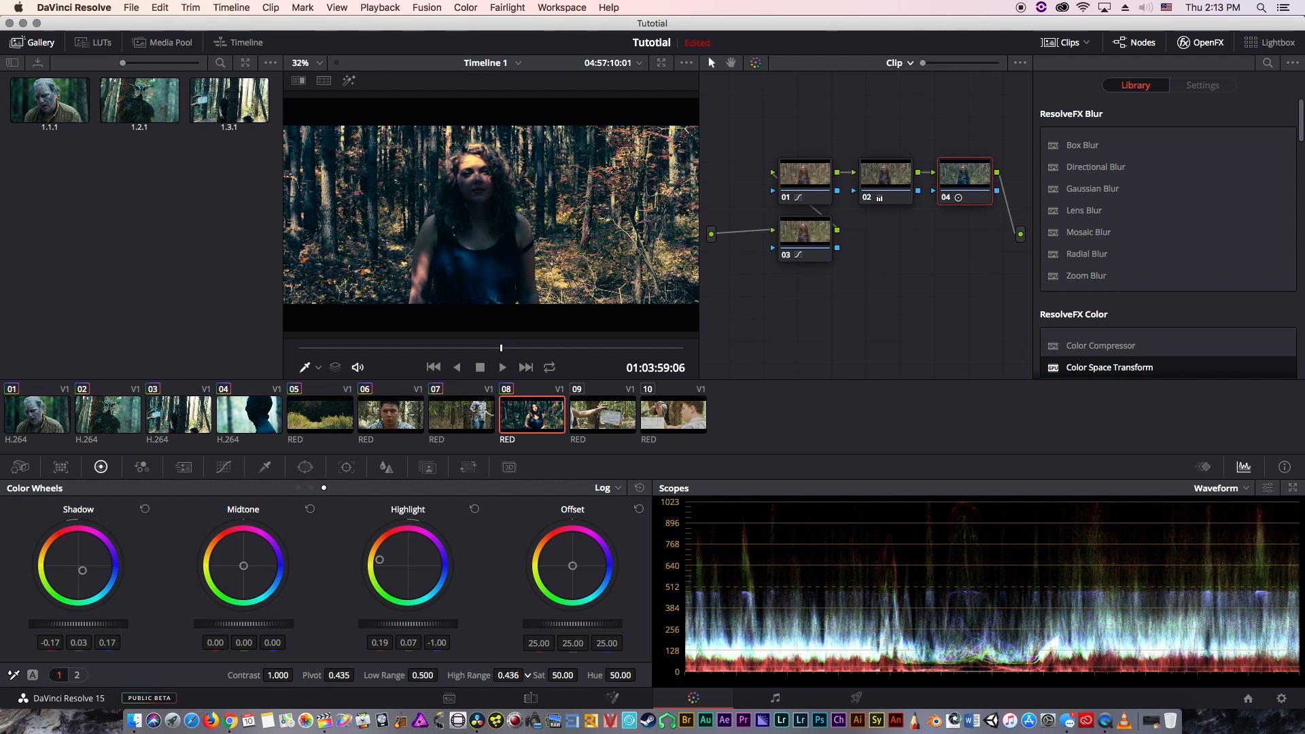
pyautogui.moveTo(379, 559); pyautogui.dragTo(388, 559)
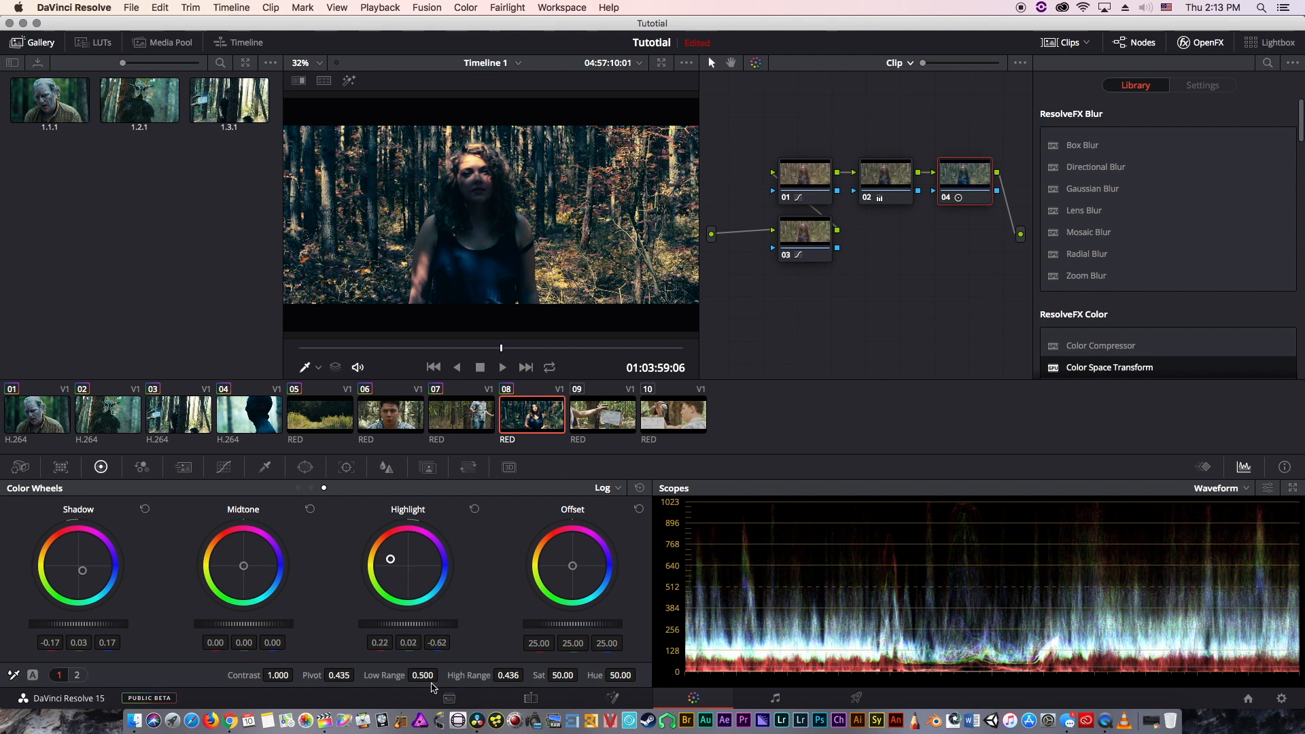
pyautogui.moveTo(427, 675); pyautogui.dragTo(425, 676)
# - Play clip 08 full screen to review the grade in motion
pyautogui.press('super+f')
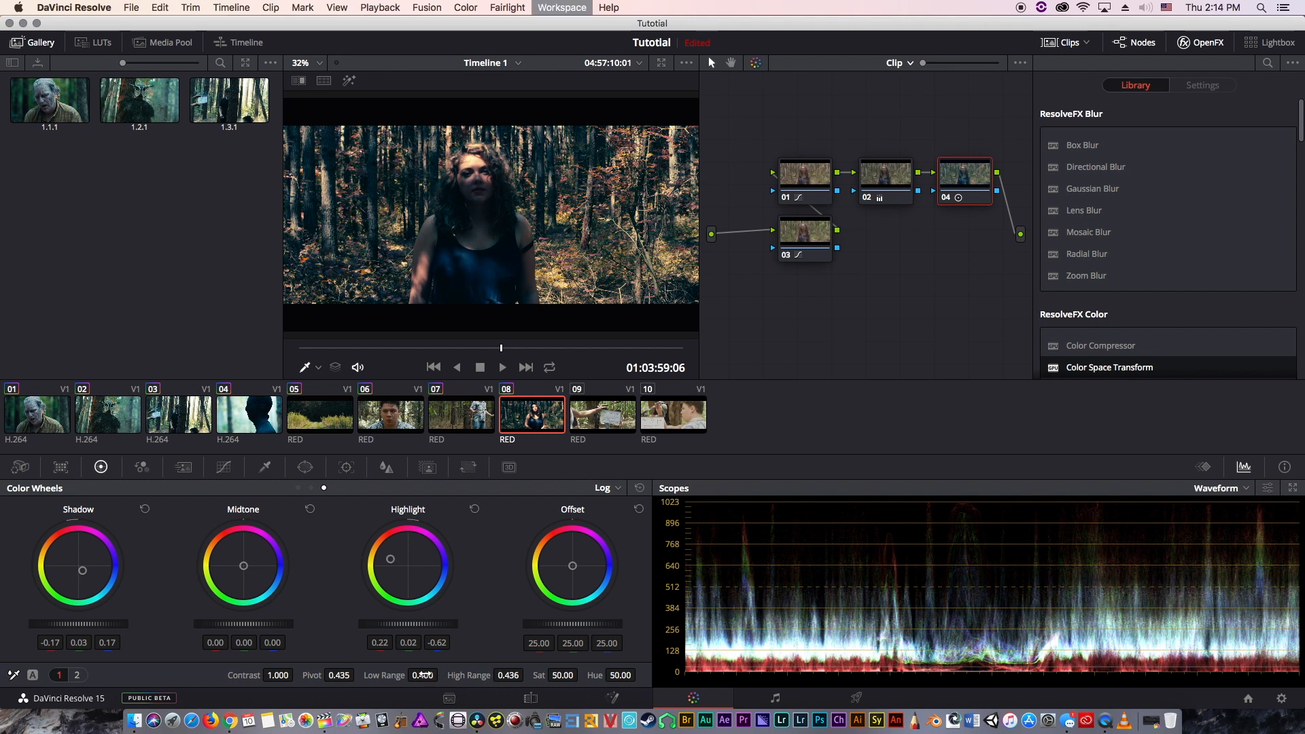
pyautogui.press('space')
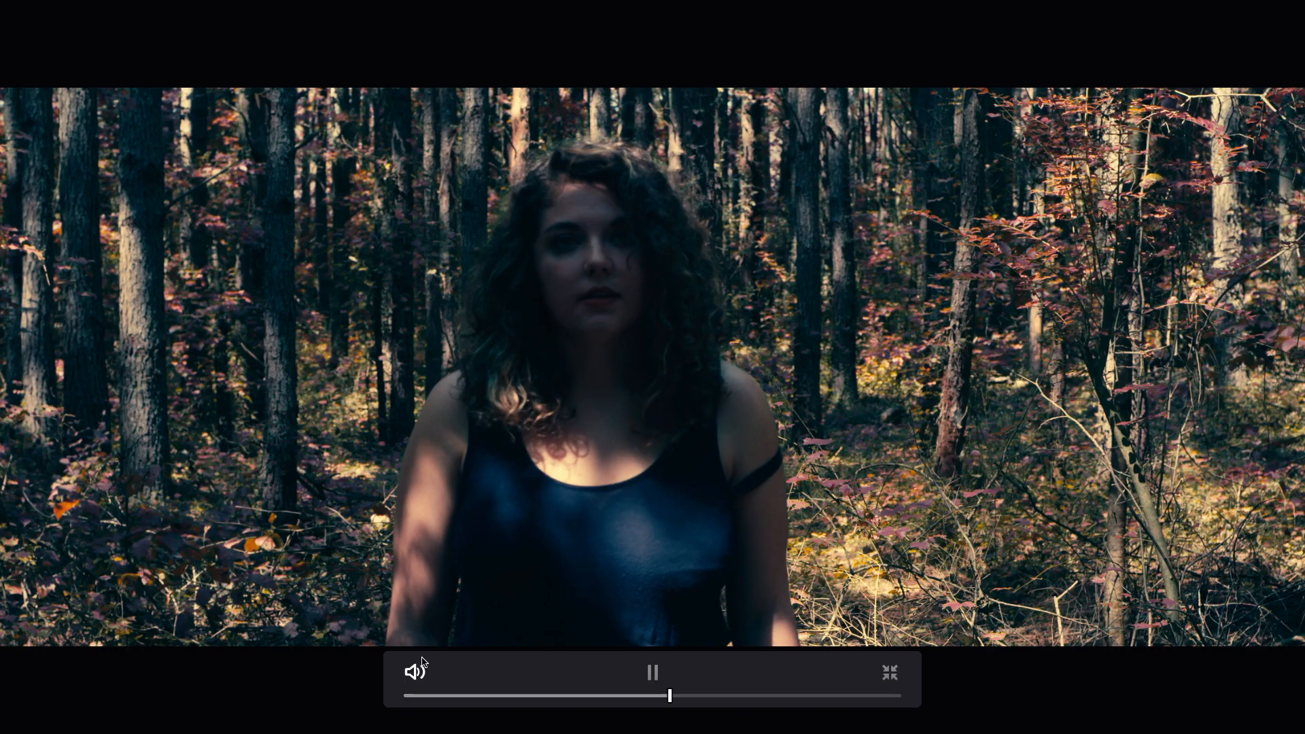
pyautogui.press('super+f')
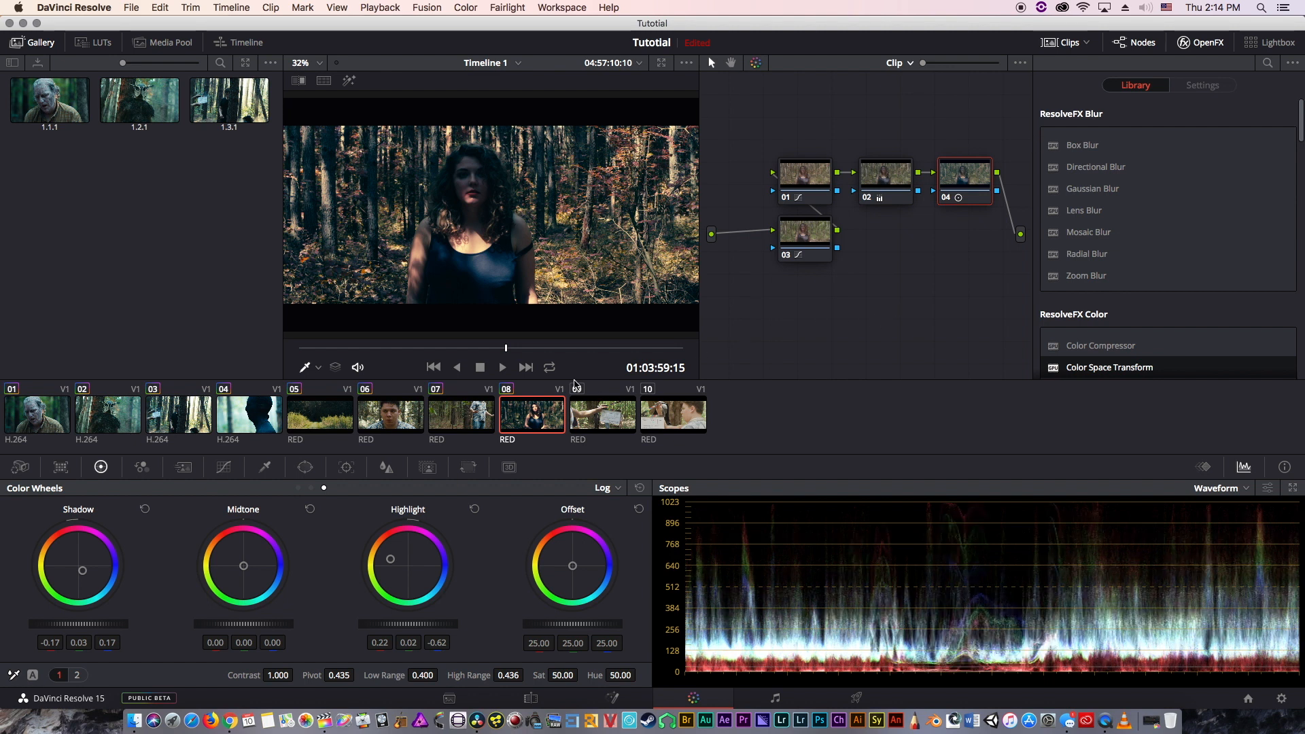
# - Examine the 3D LUT generation options available for clip 08
pyautogui.rightClick(524, 416)
pyautogui.moveTo(607, 421)
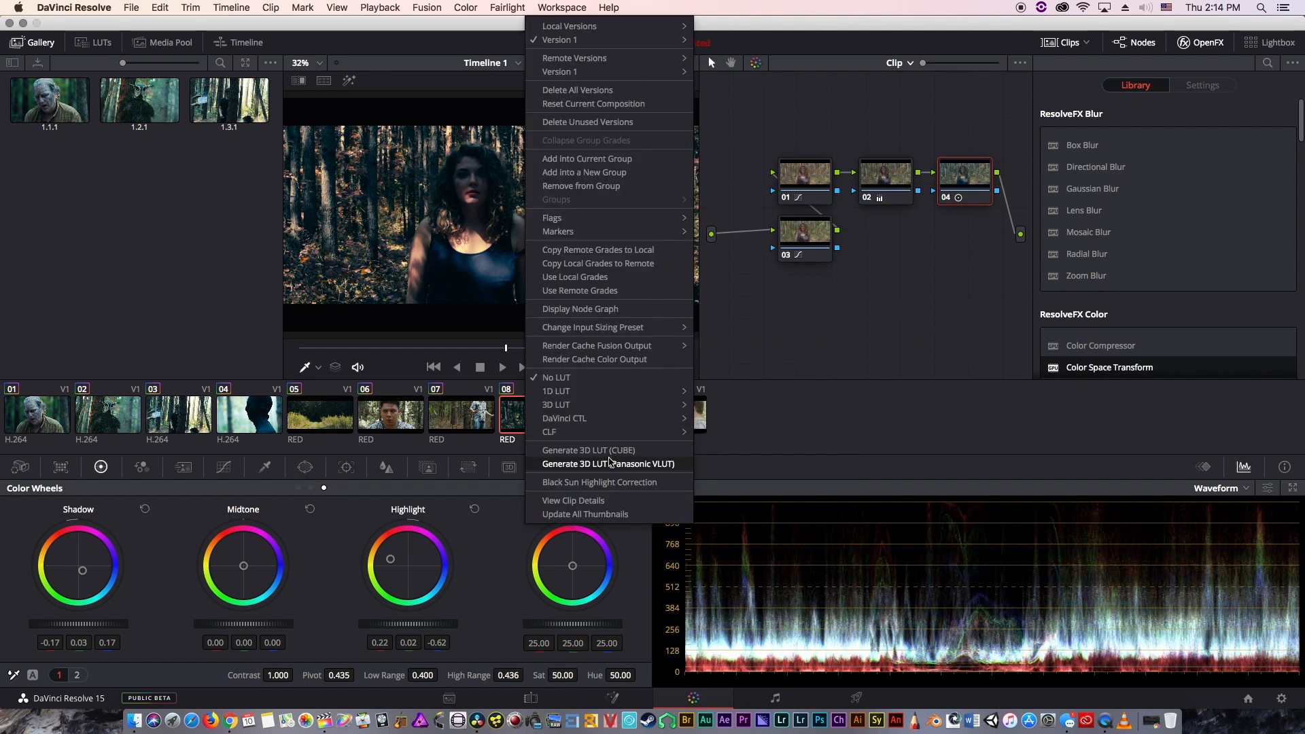
pyautogui.click(914, 306)
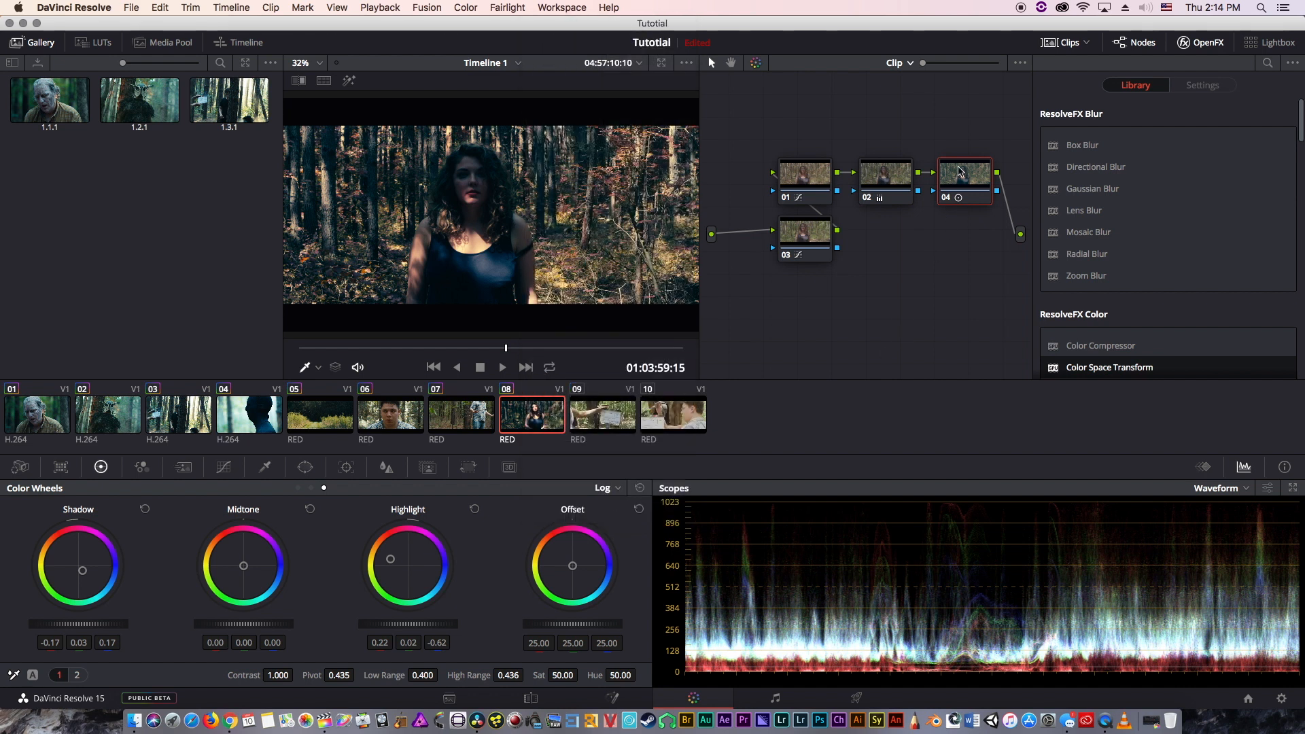
# - Delete all four grading nodes from clip 08
pyautogui.press('Delete')
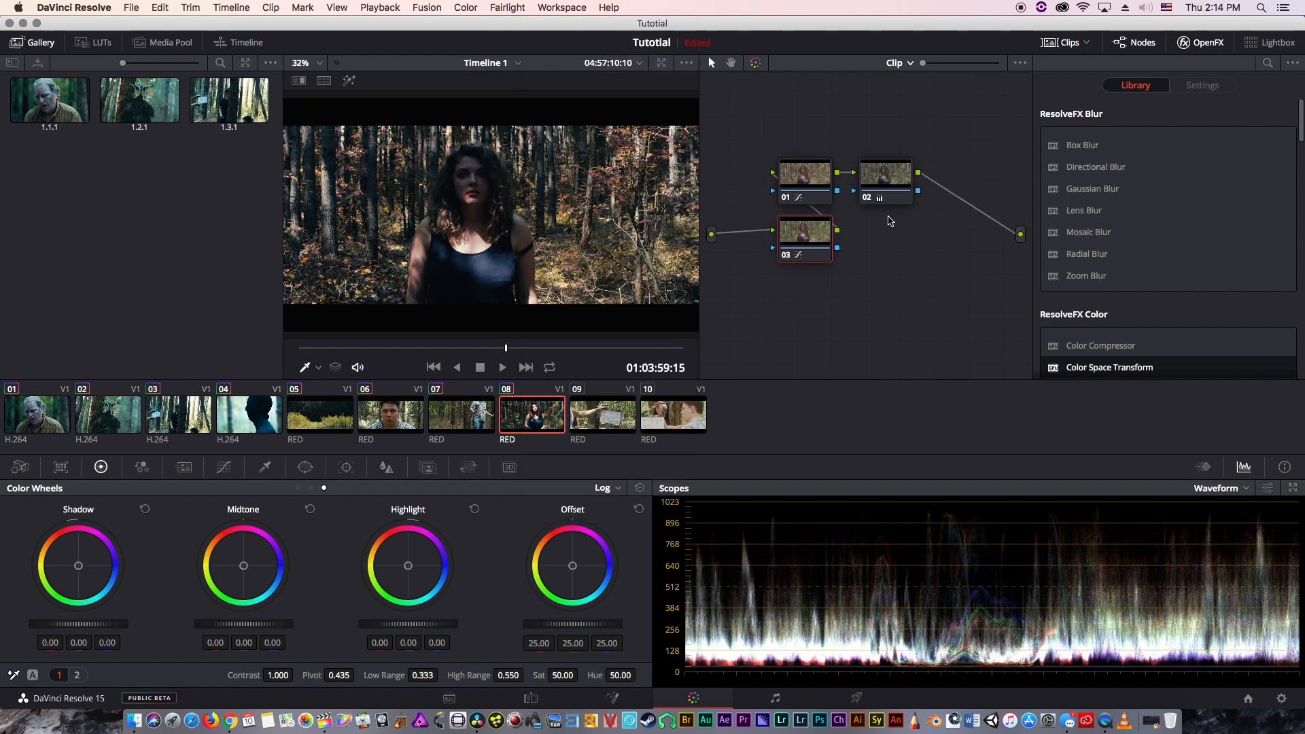
pyautogui.press('Delete')
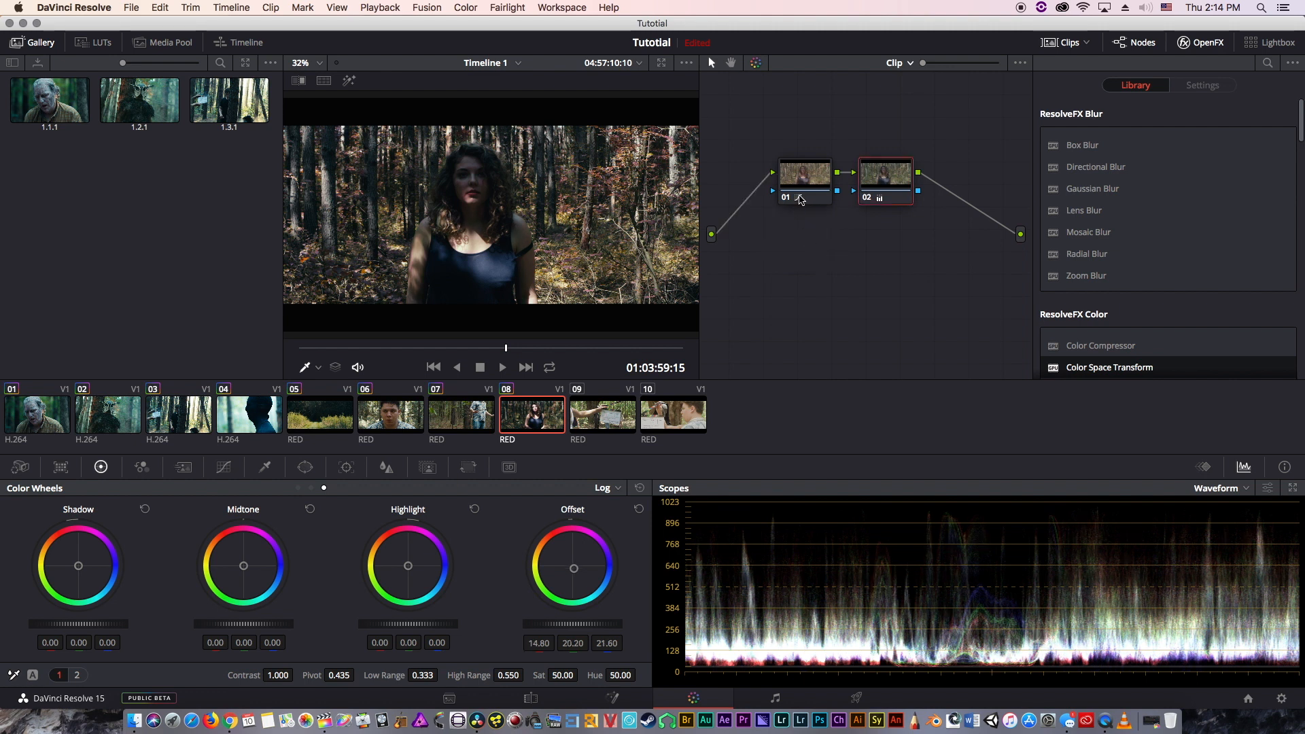
pyautogui.press('Delete')
pyautogui.press('Delete')
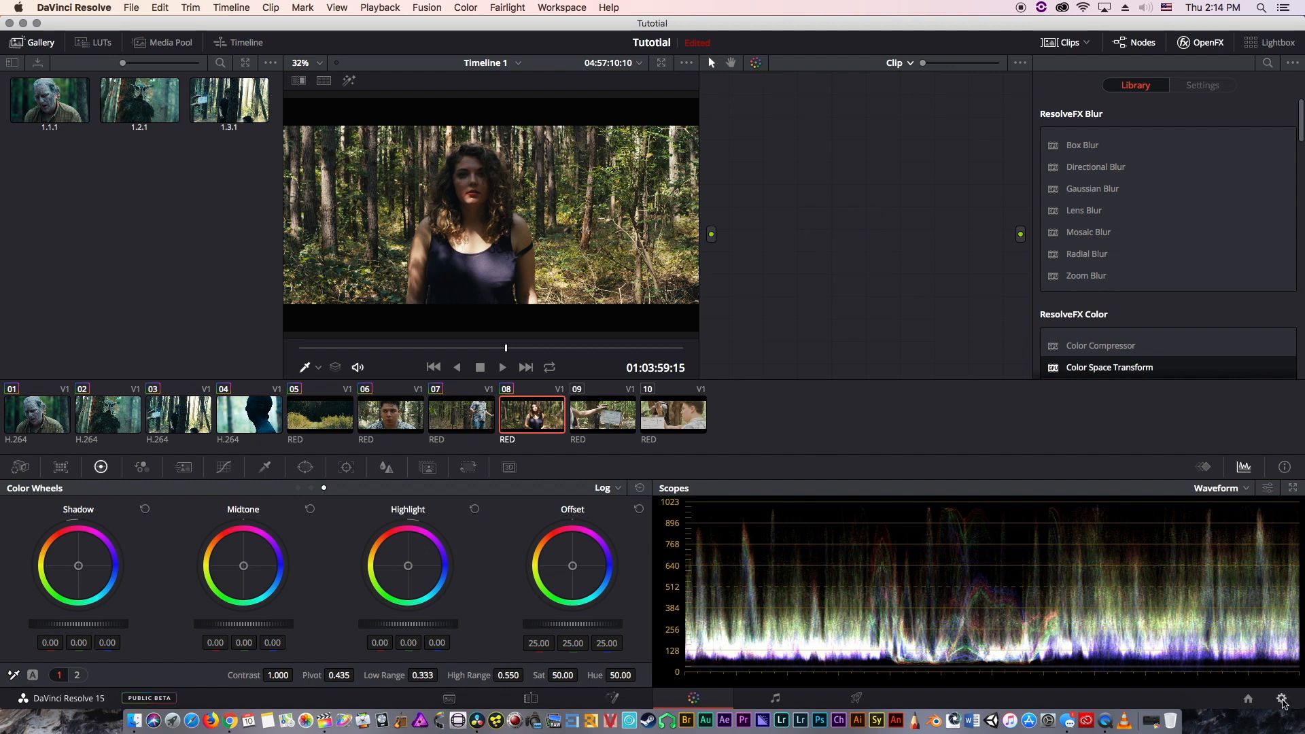
# - Set the project's 3D Output Lookup Table to No LUT selected and save the settings
pyautogui.click(1281, 698)
pyautogui.click(890, 457)
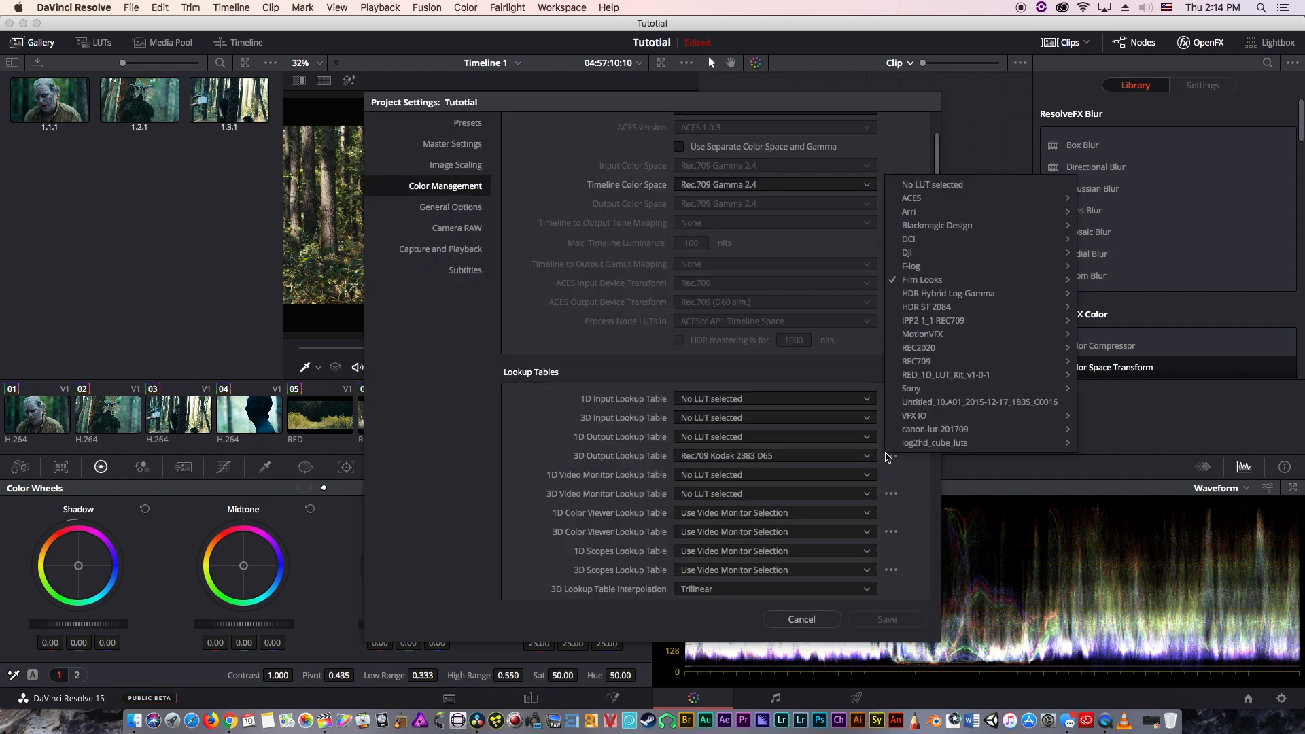
pyautogui.click(930, 186)
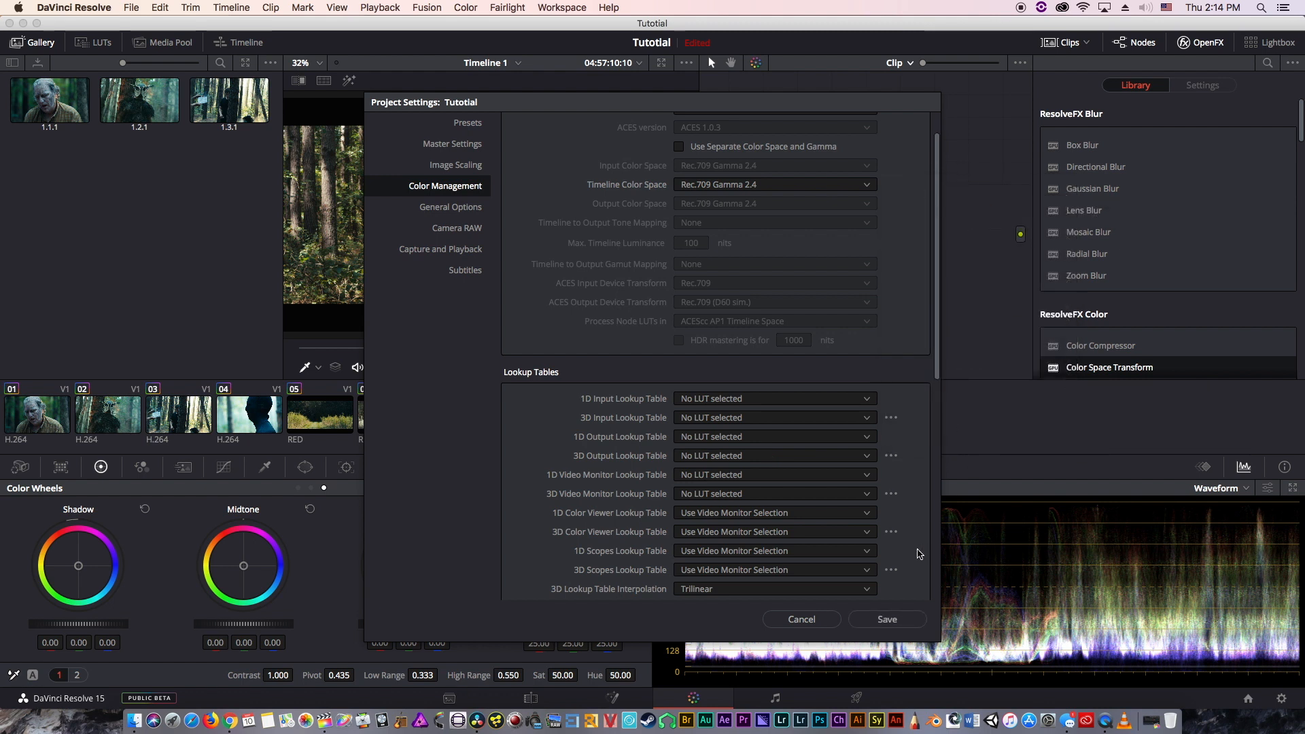
pyautogui.click(882, 619)
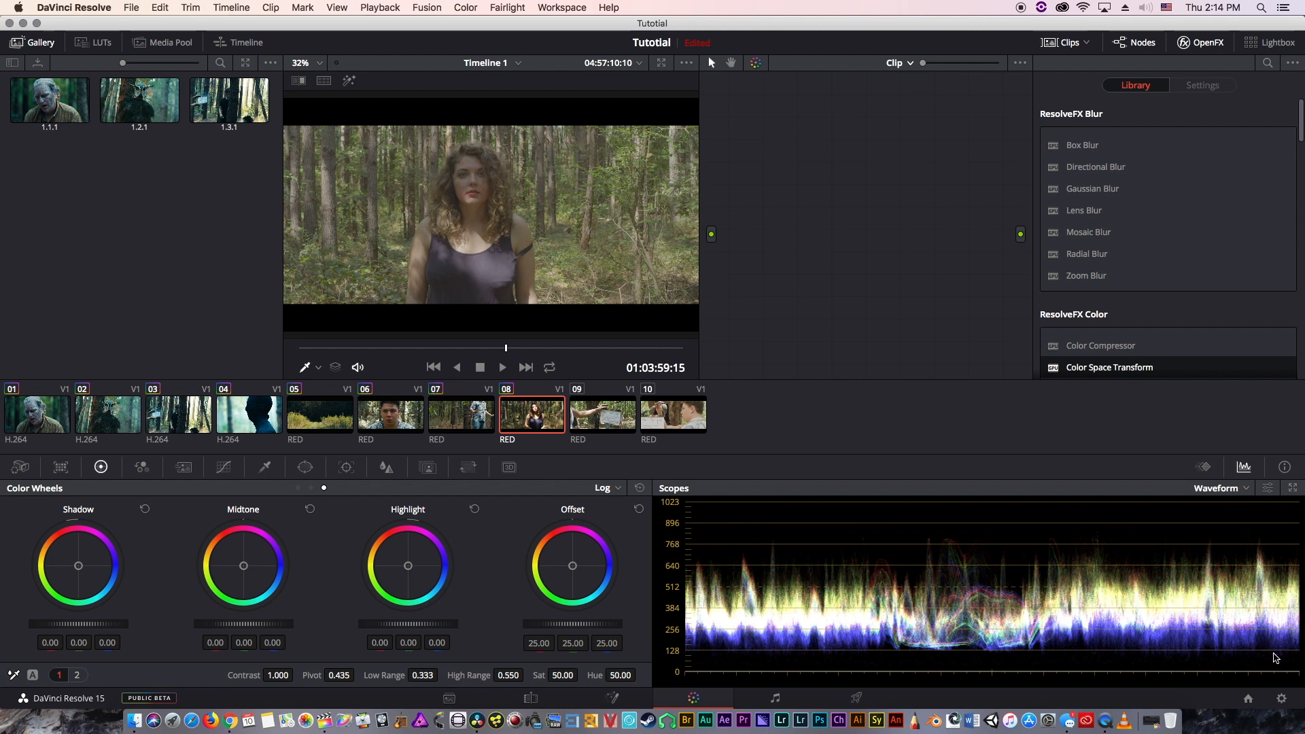
# - Set the project's color science to ACEScct and save the settings
pyautogui.click(1282, 698)
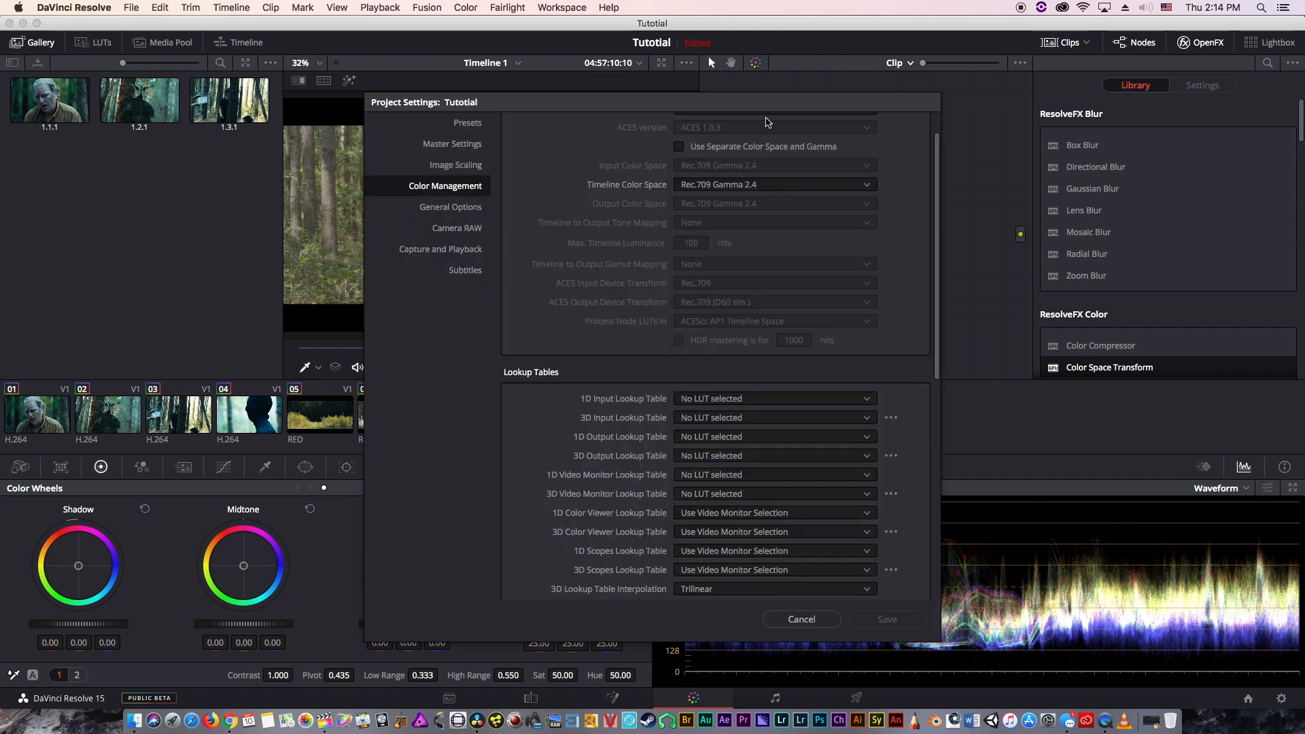
pyautogui.scroll(2, 746, 142)
pyautogui.click(746, 150)
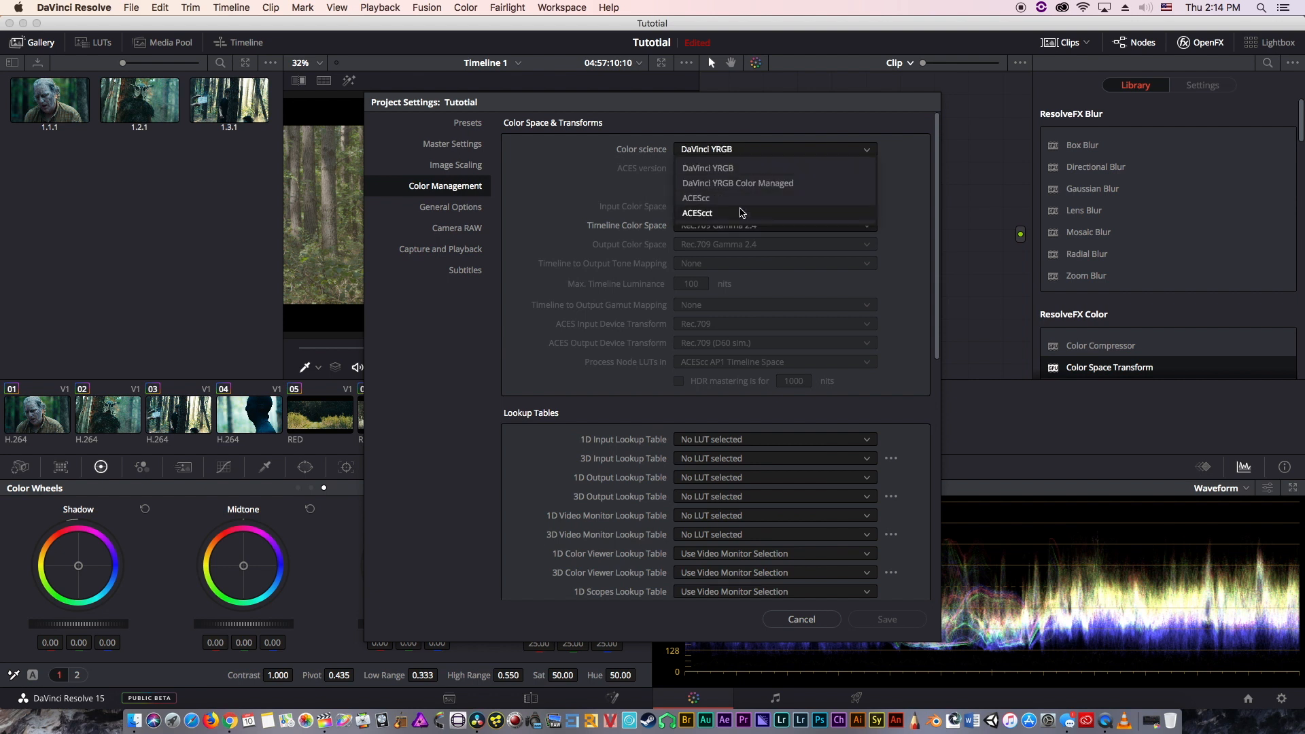
pyautogui.click(745, 213)
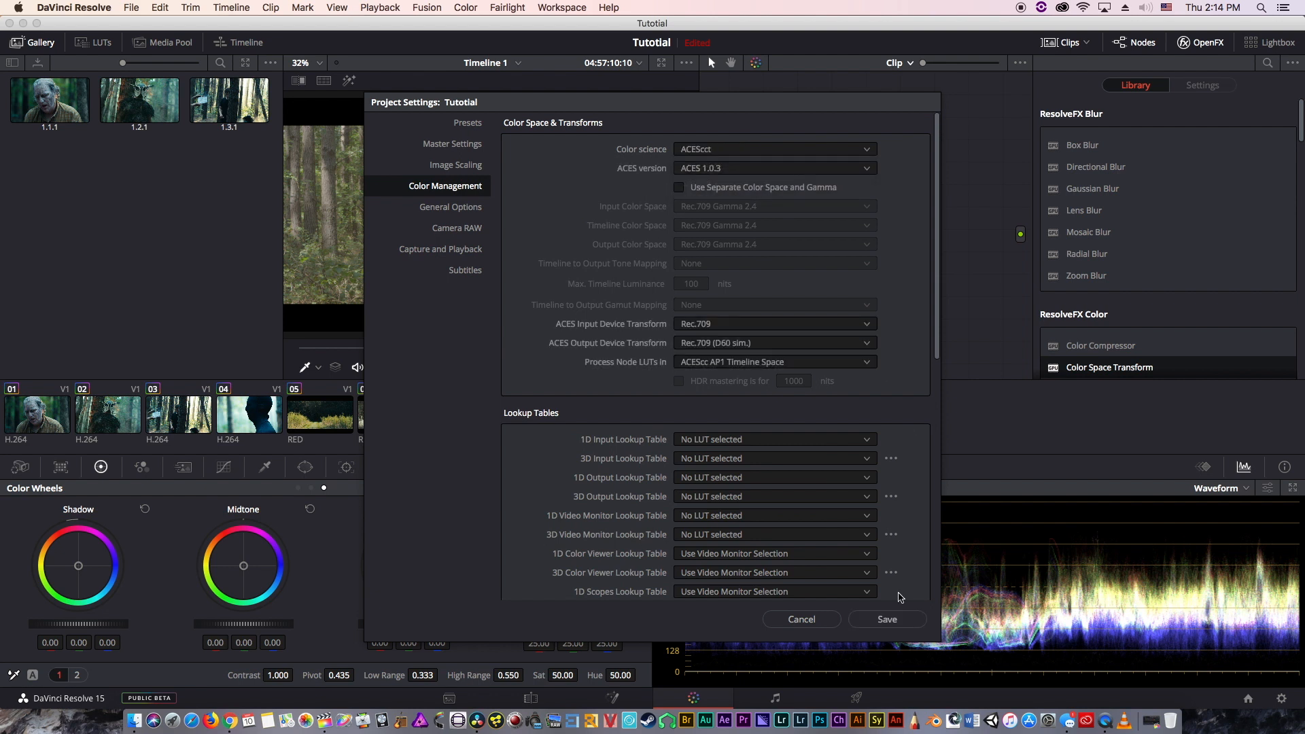
pyautogui.click(891, 620)
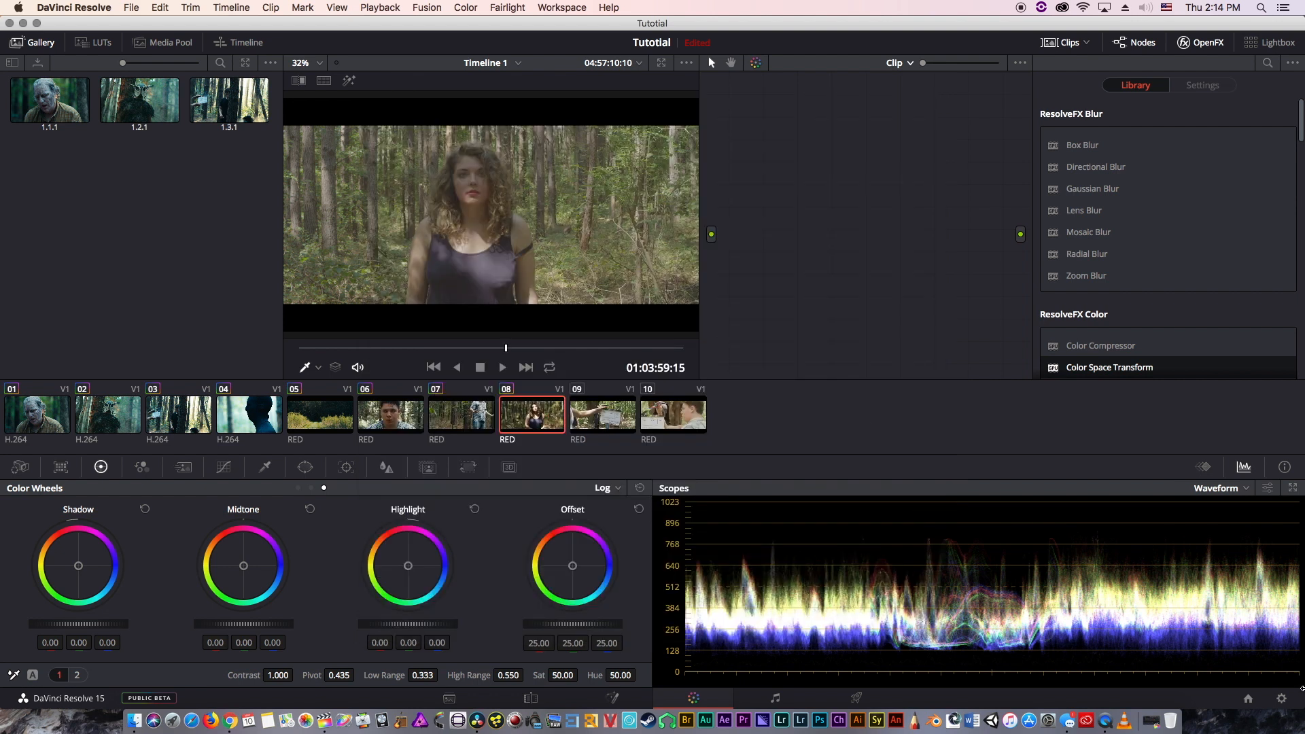
# - Set the project's ACES Input Device Transform to Sony SLog3 SGamut3Cine and save the settings
pyautogui.click(1281, 698)
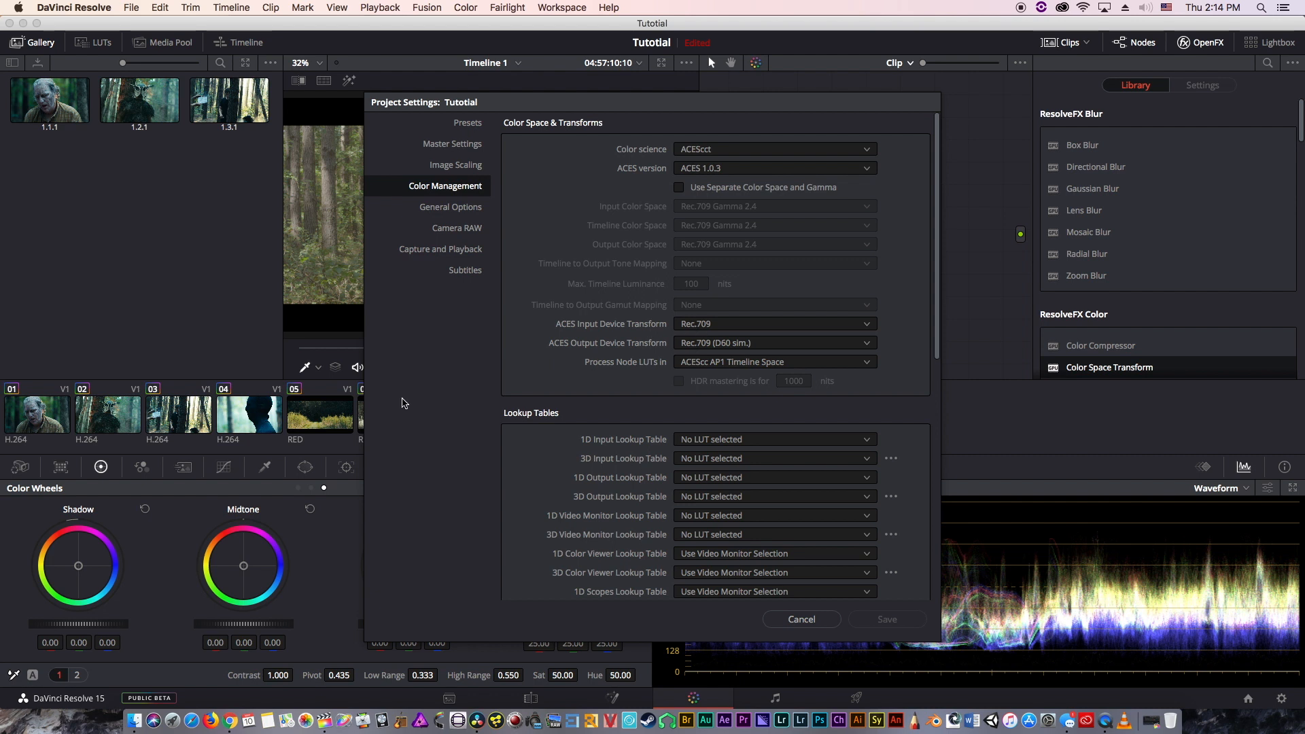
pyautogui.click(783, 324)
pyautogui.scroll(3, 760, 378)
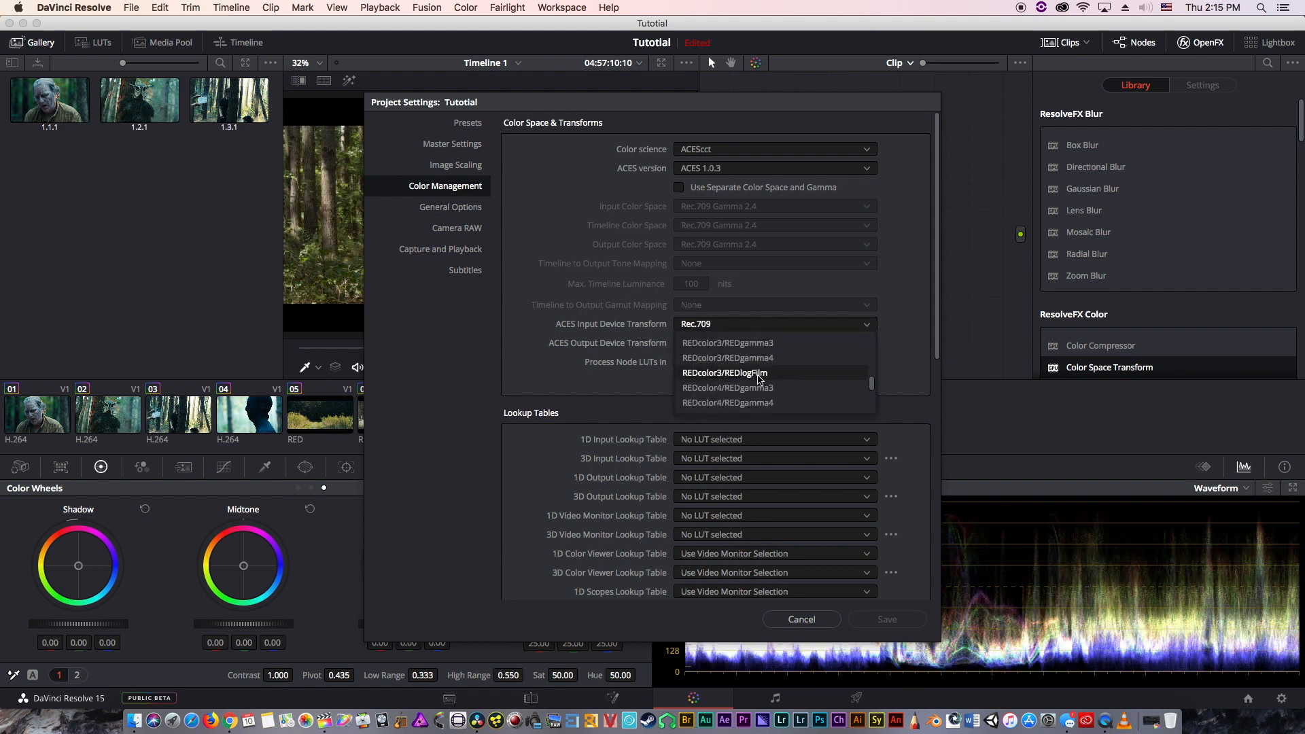
pyautogui.scroll(-5, 760, 379)
pyautogui.scroll(5, 746, 378)
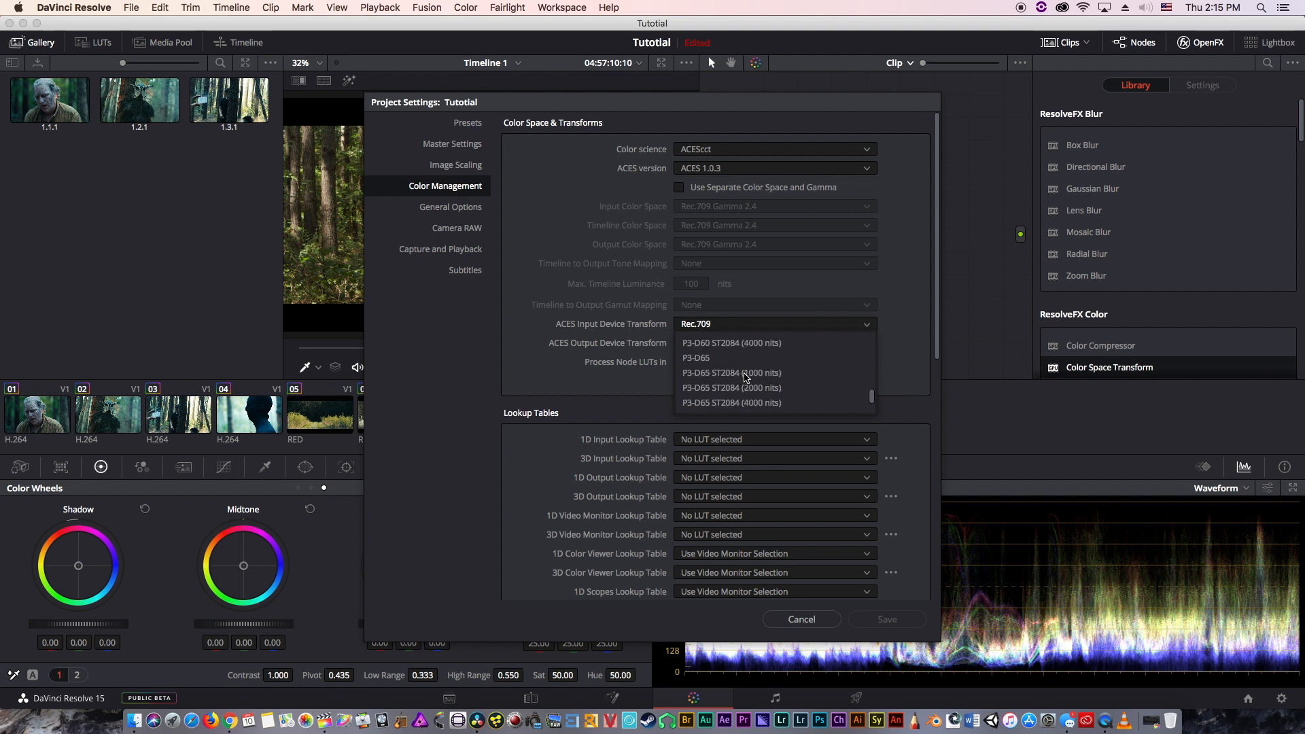
pyautogui.scroll(3, 746, 378)
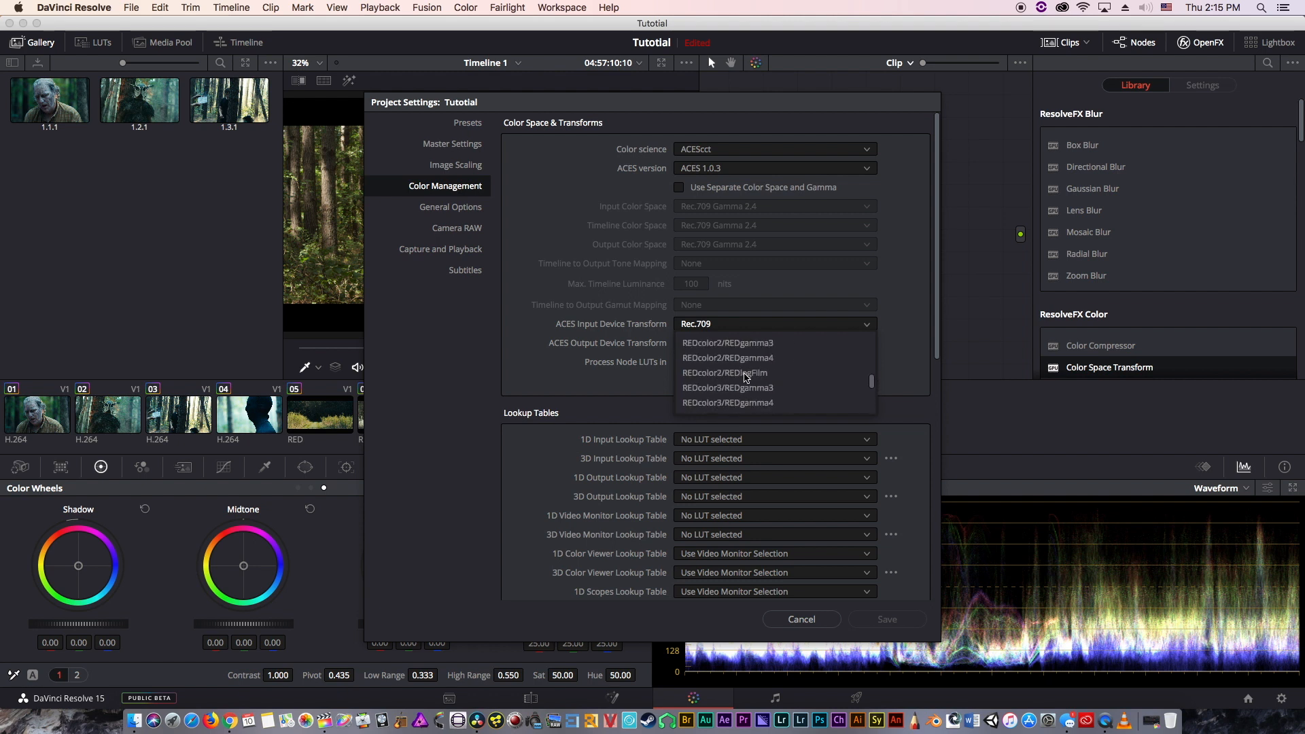
pyautogui.scroll(-2, 746, 374)
pyautogui.click(746, 374)
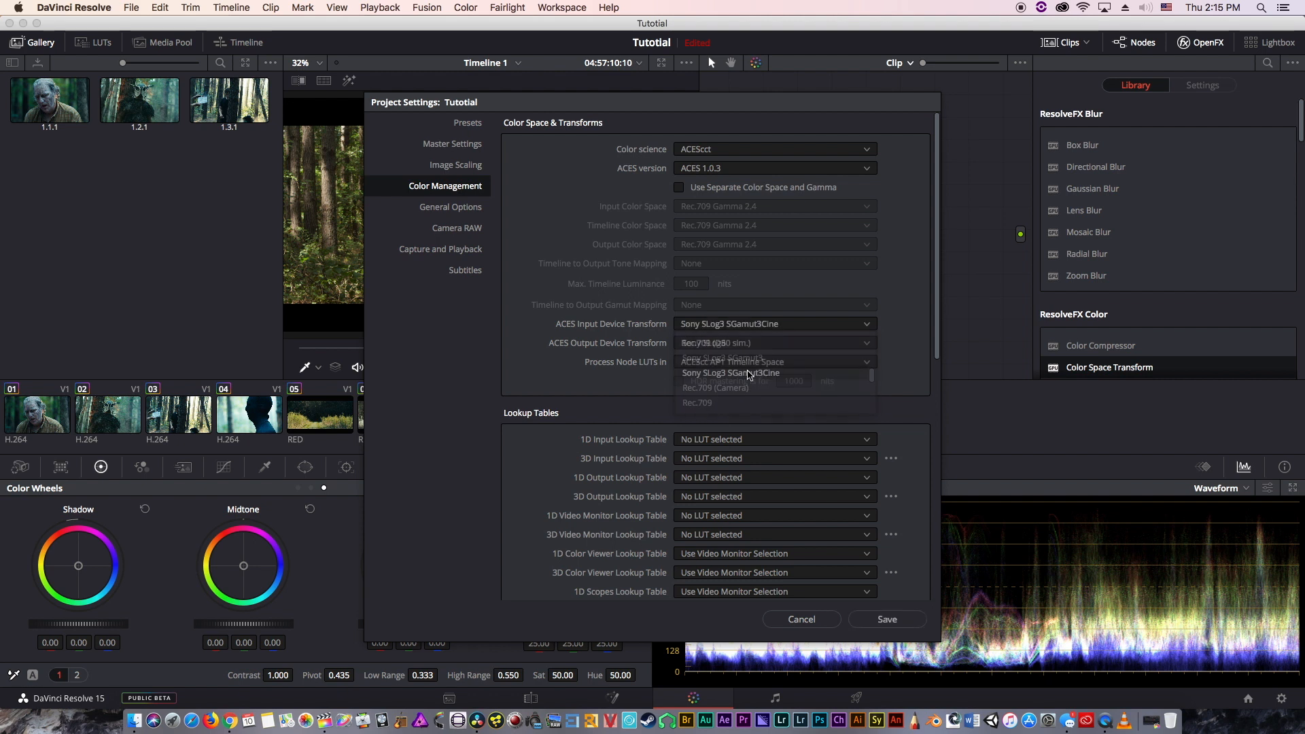
pyautogui.click(887, 619)
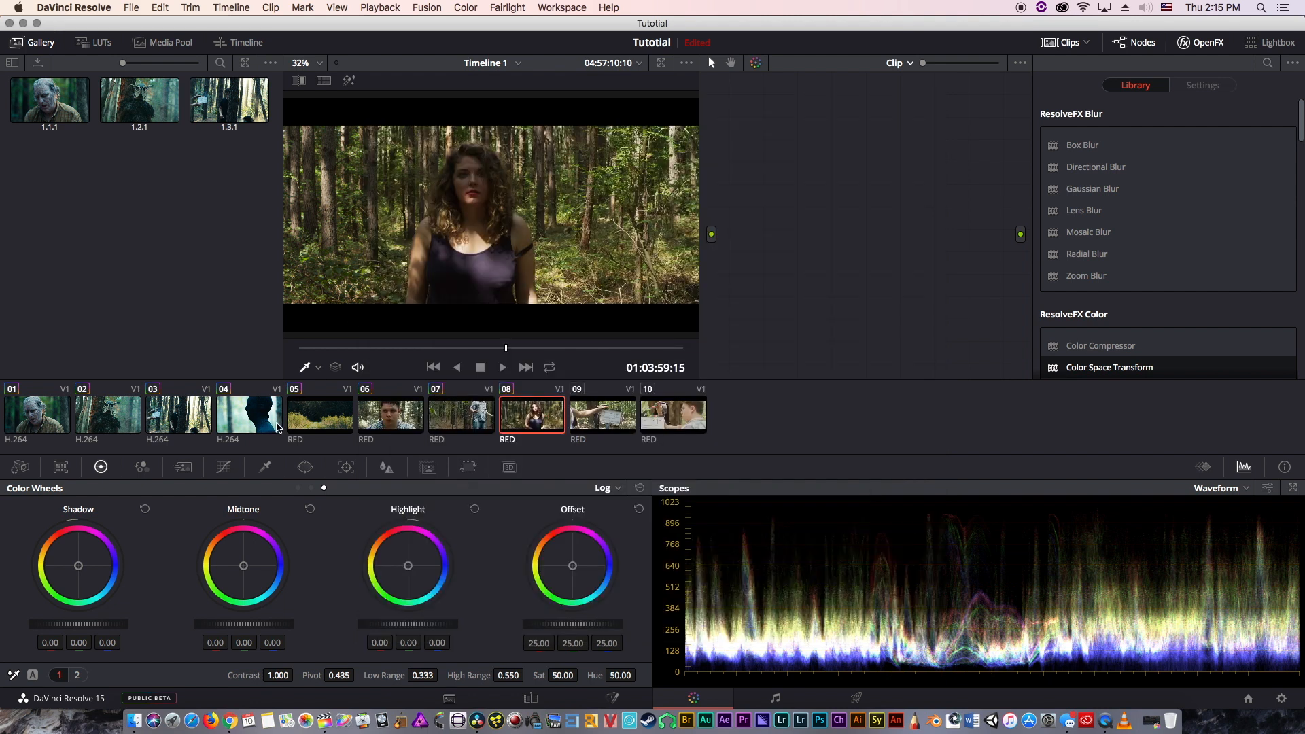
# - Clear the grading nodes from the H.264 clips 01 to 04 and view clip 03 full screen
pyautogui.click(245, 428)
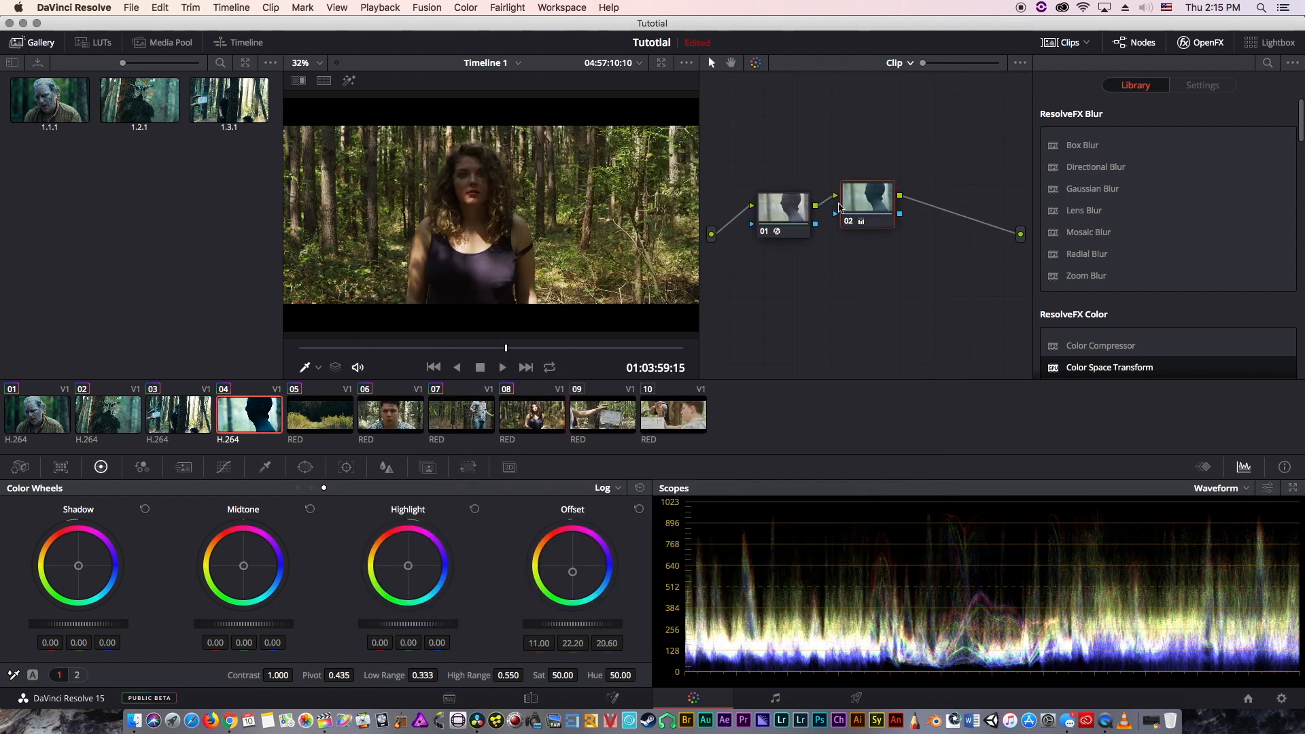
pyautogui.click(181, 413)
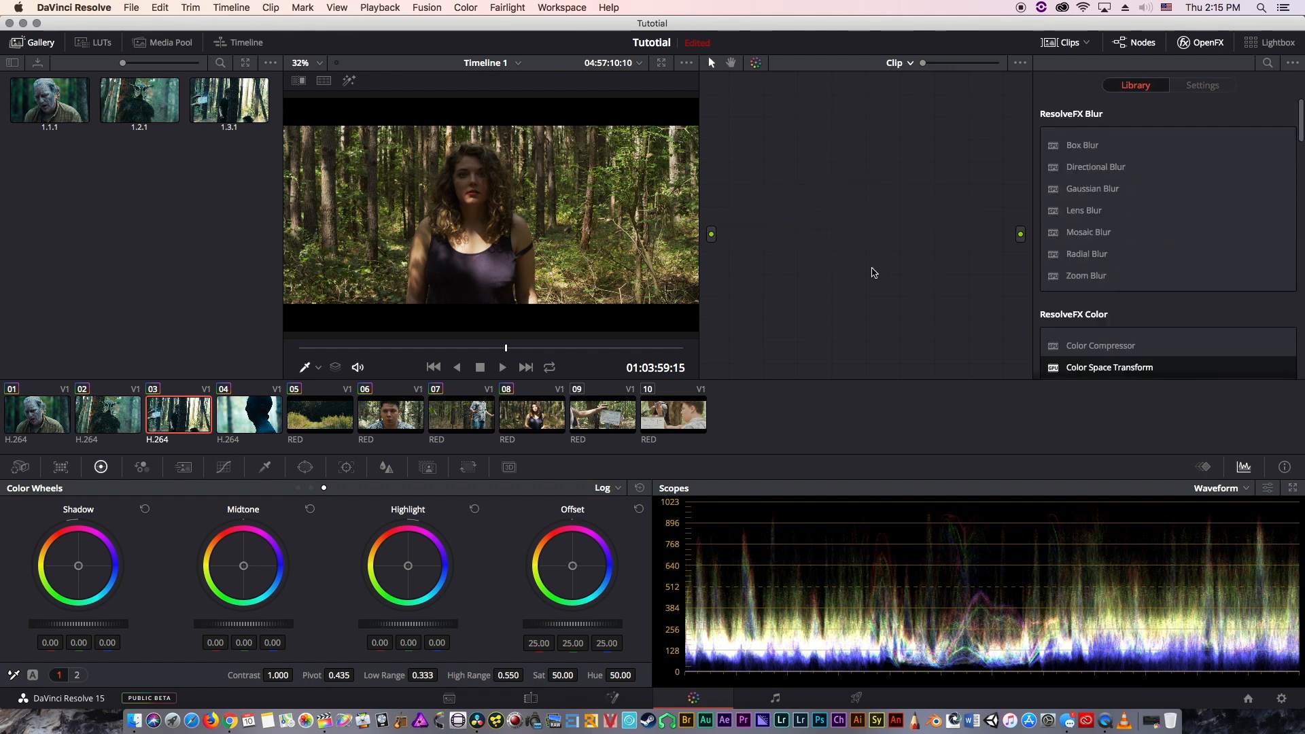
pyautogui.click(70, 423)
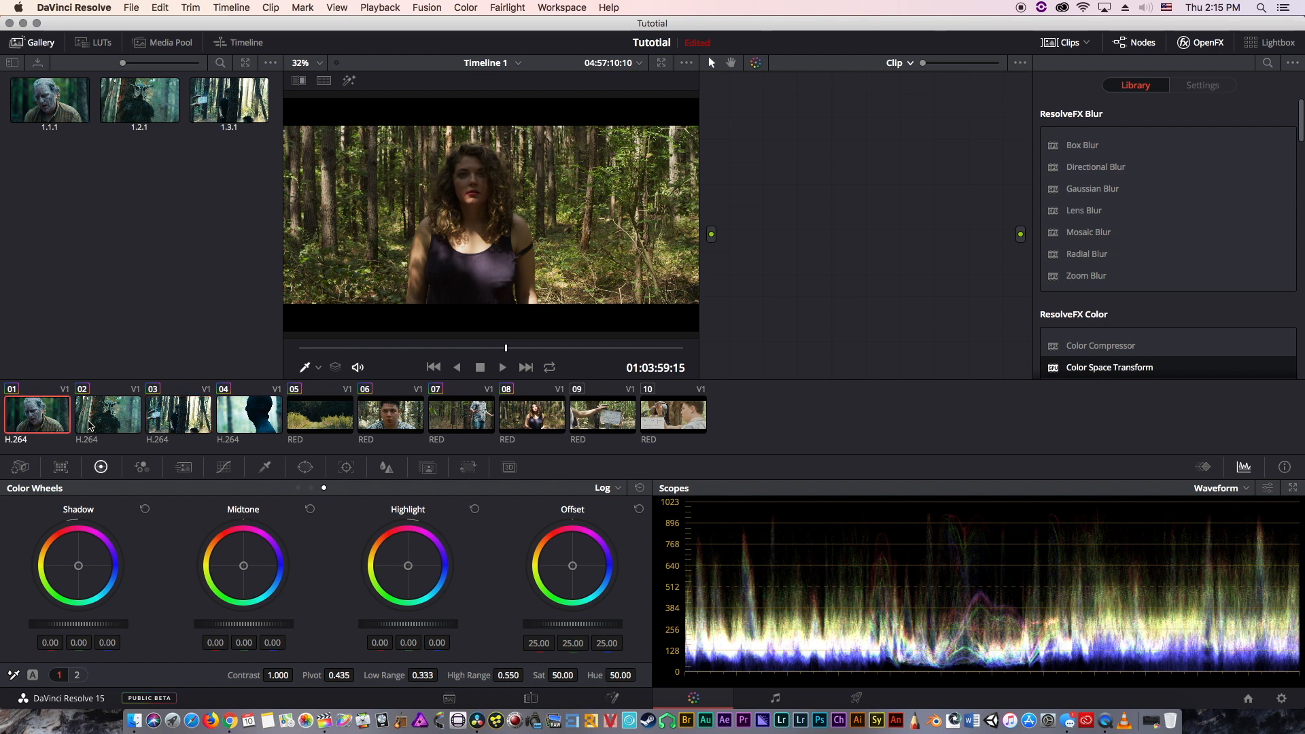
pyautogui.click(95, 423)
pyautogui.click(172, 418)
pyautogui.press('super+f')
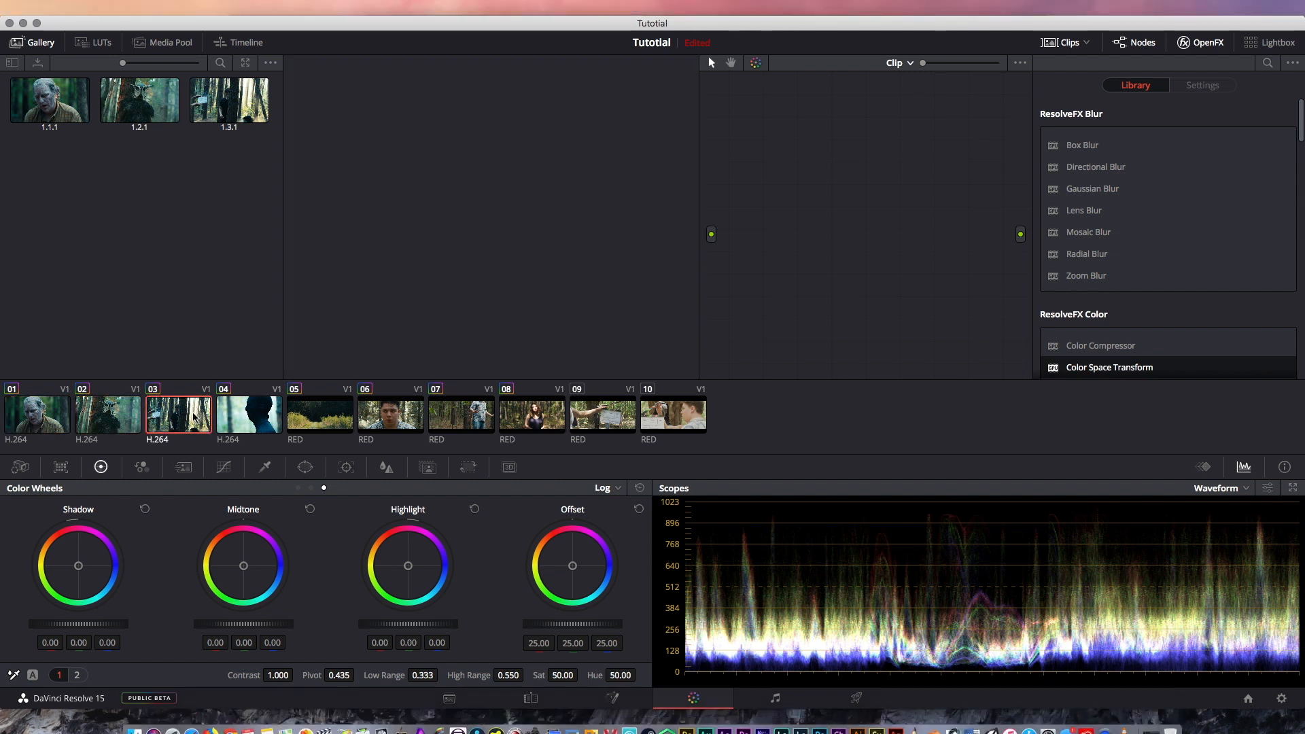
pyautogui.press('Escape')
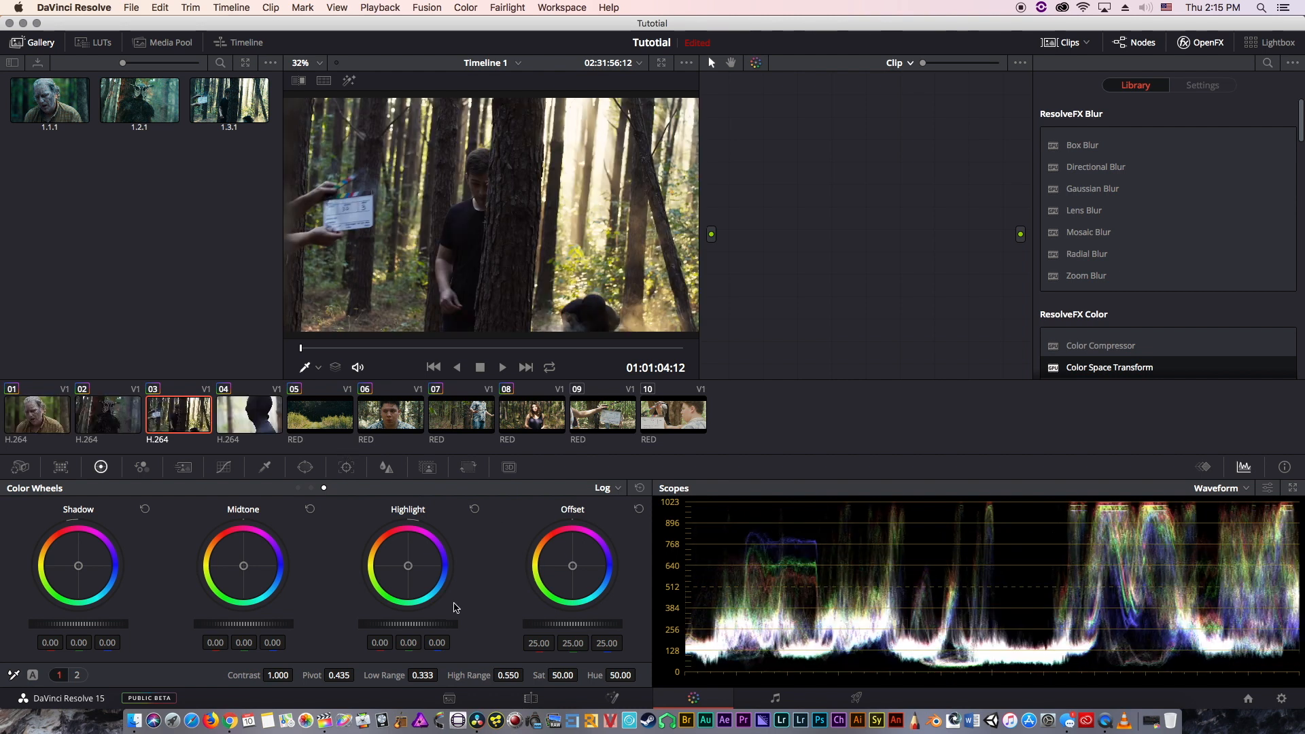
# - Cool clip 03 with the primaries bars by setting the Offset to 23.20 for red and 28.80 for blue
pyautogui.click(309, 487)
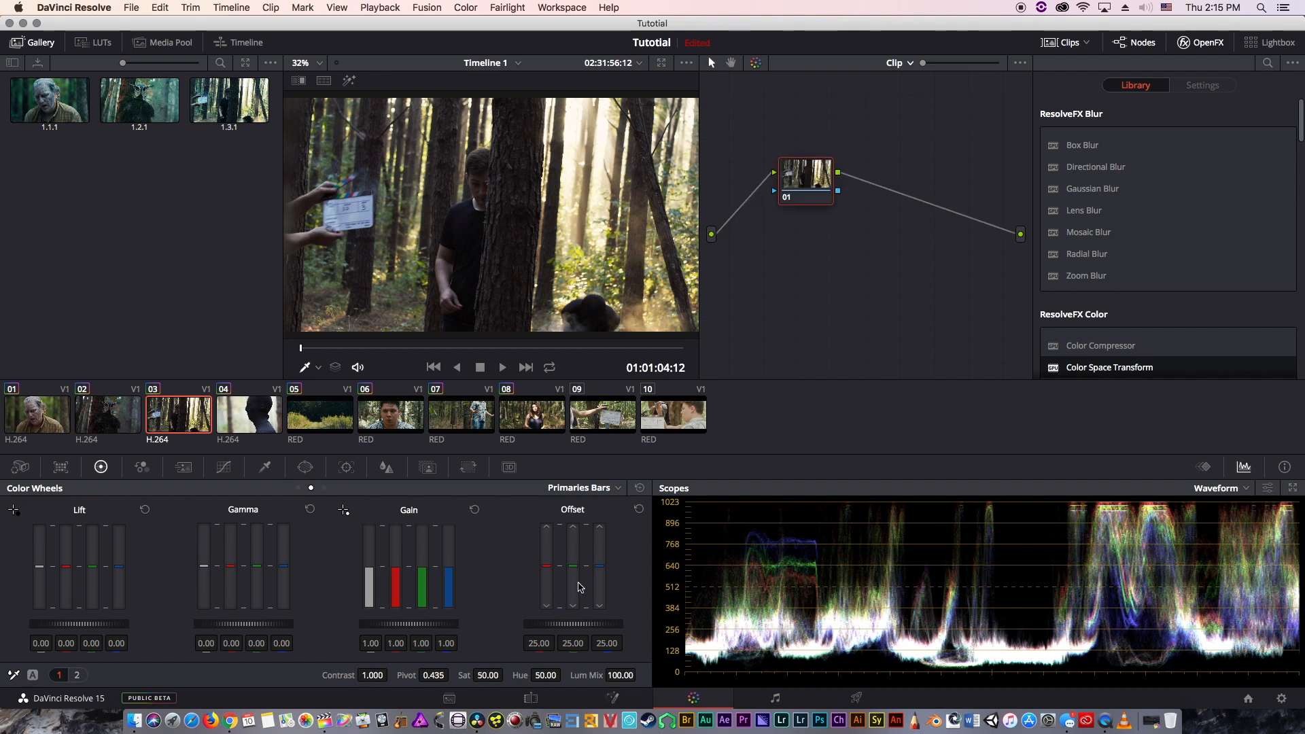
pyautogui.moveTo(599, 565)
pyautogui.mouseDown()
pyautogui.moveTo(599, 551)
pyautogui.moveTo(599, 574)
pyautogui.moveTo(599, 558)
pyautogui.moveTo(551, 583)
pyautogui.moveTo(605, 582)
pyautogui.moveTo(577, 624)
pyautogui.mouseUp()
pyautogui.click(637, 509)
pyautogui.click(641, 488)
pyautogui.moveTo(605, 569); pyautogui.dragTo(554, 579)
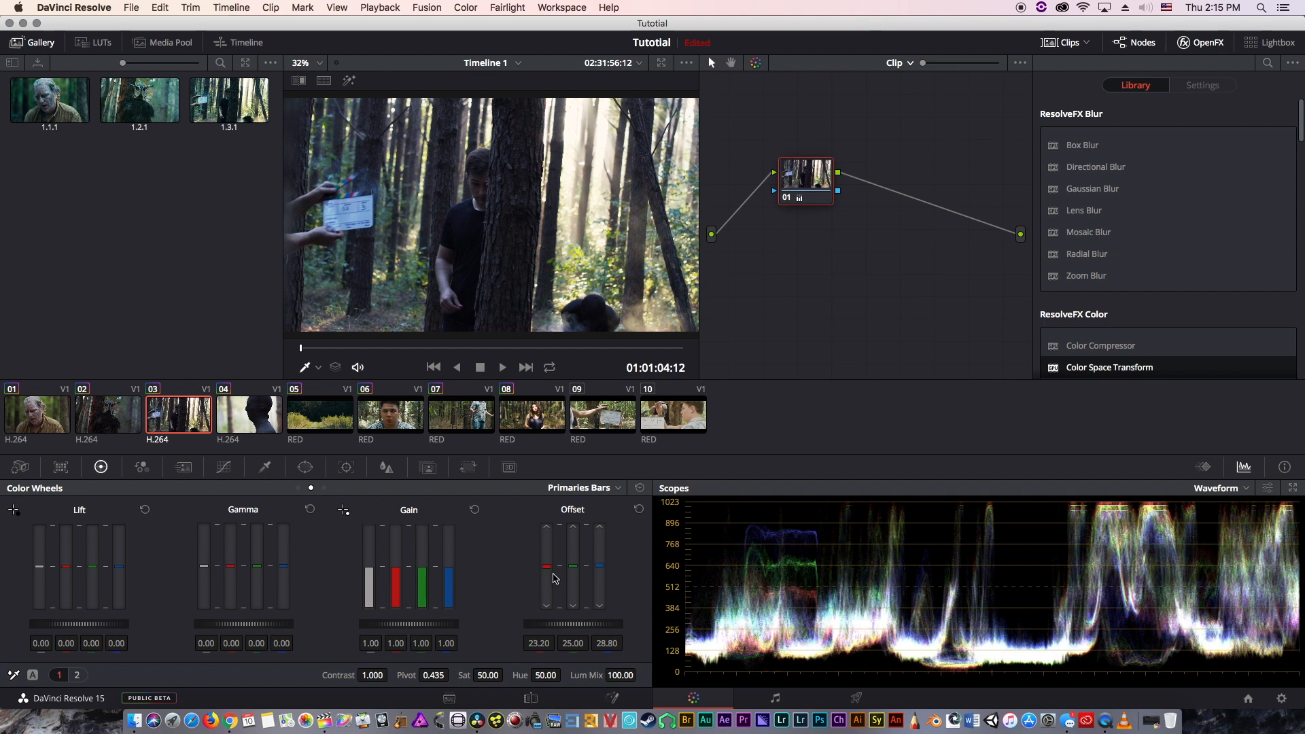
# - Compare clip 03 with and without its grade, view it full screen, and reset all its primaries
pyautogui.press('super+d')
pyautogui.press('super+d')
pyautogui.press('super+f')
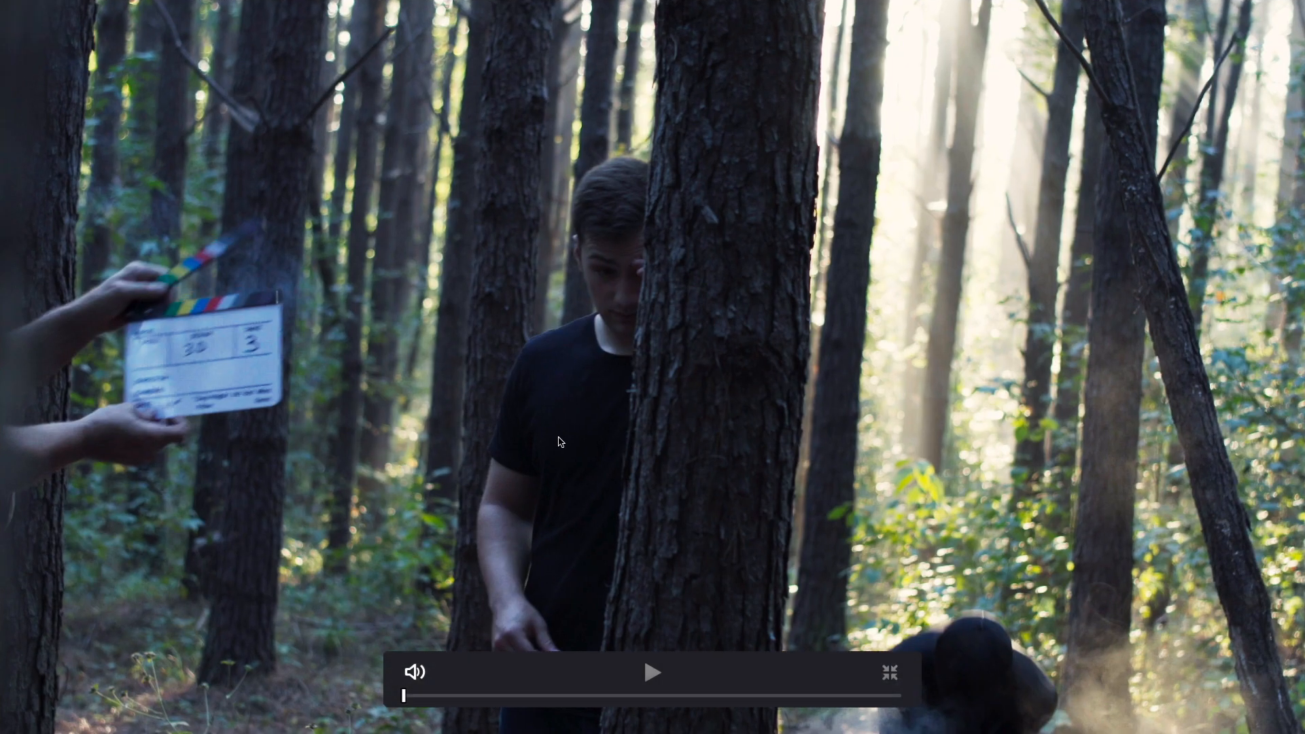
pyautogui.press('super+f')
pyautogui.click(640, 488)
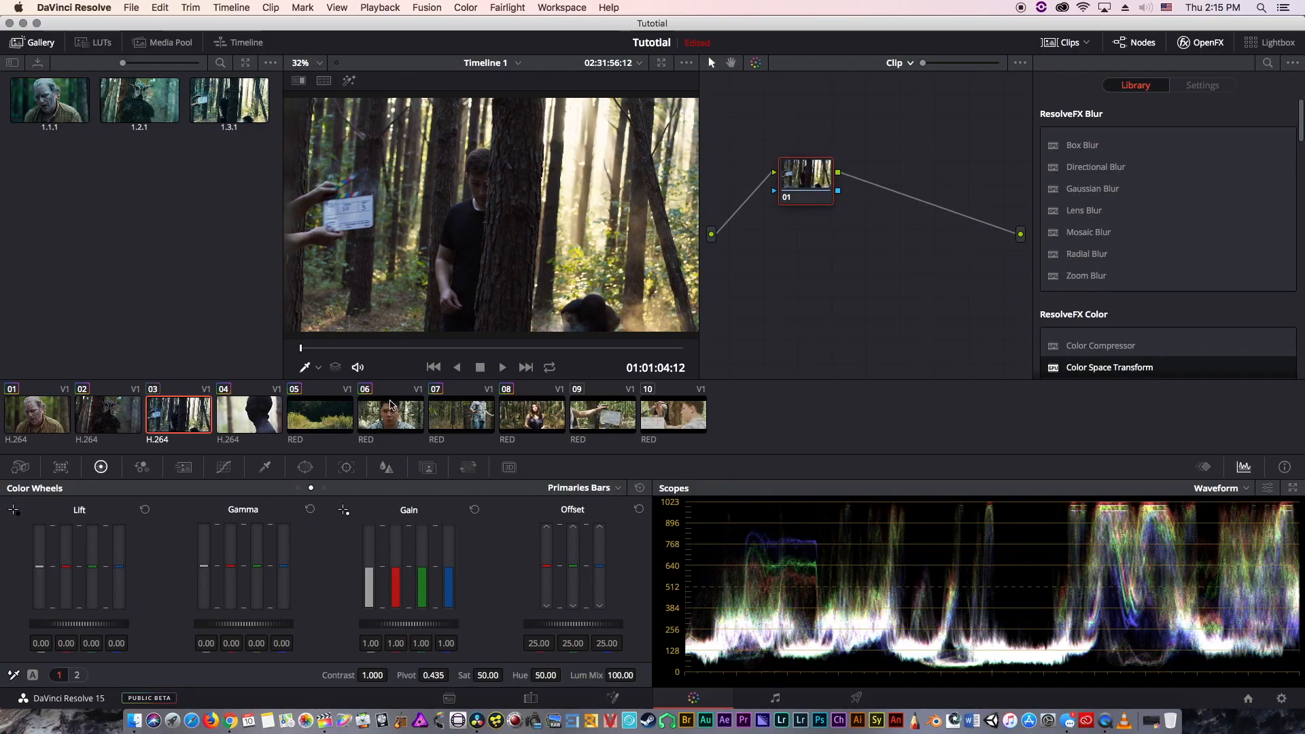
# - Try brightening clip 06 with a master Offset of 39.80, and reset its primaries
pyautogui.click(388, 418)
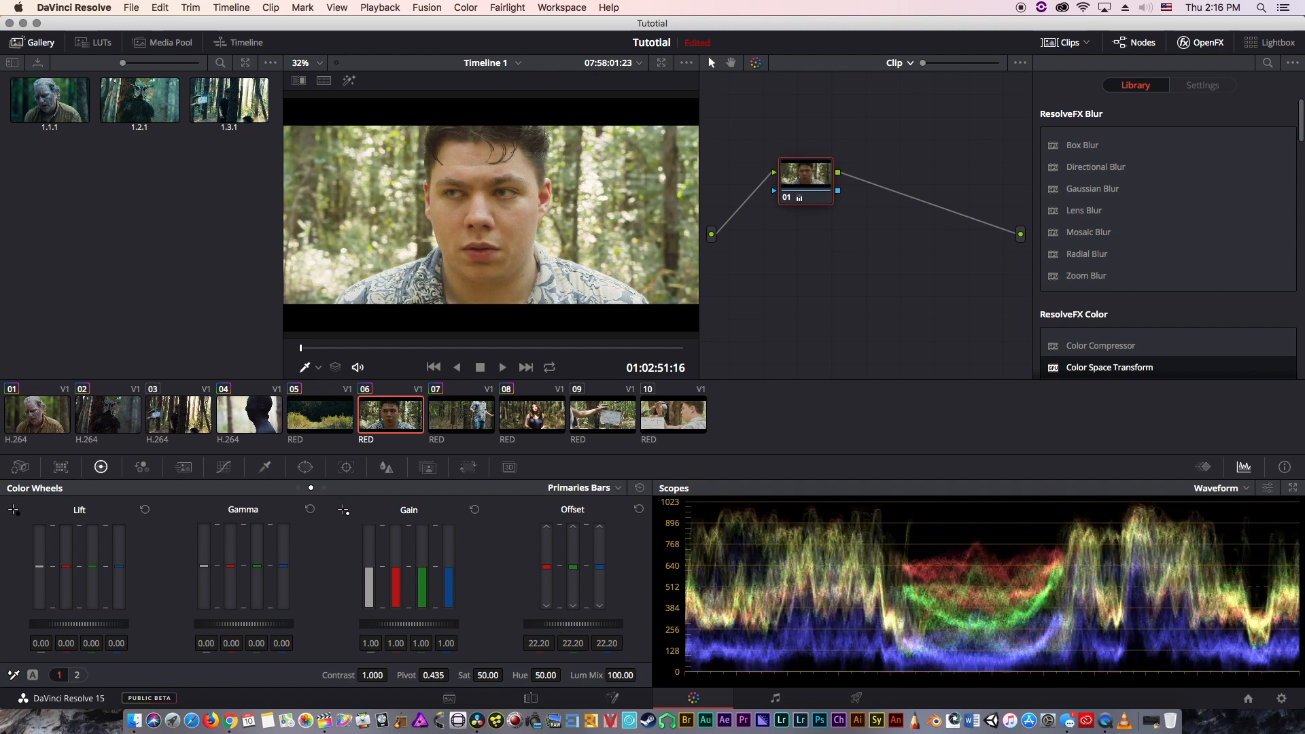
pyautogui.moveTo(573, 623); pyautogui.dragTo(608, 624)
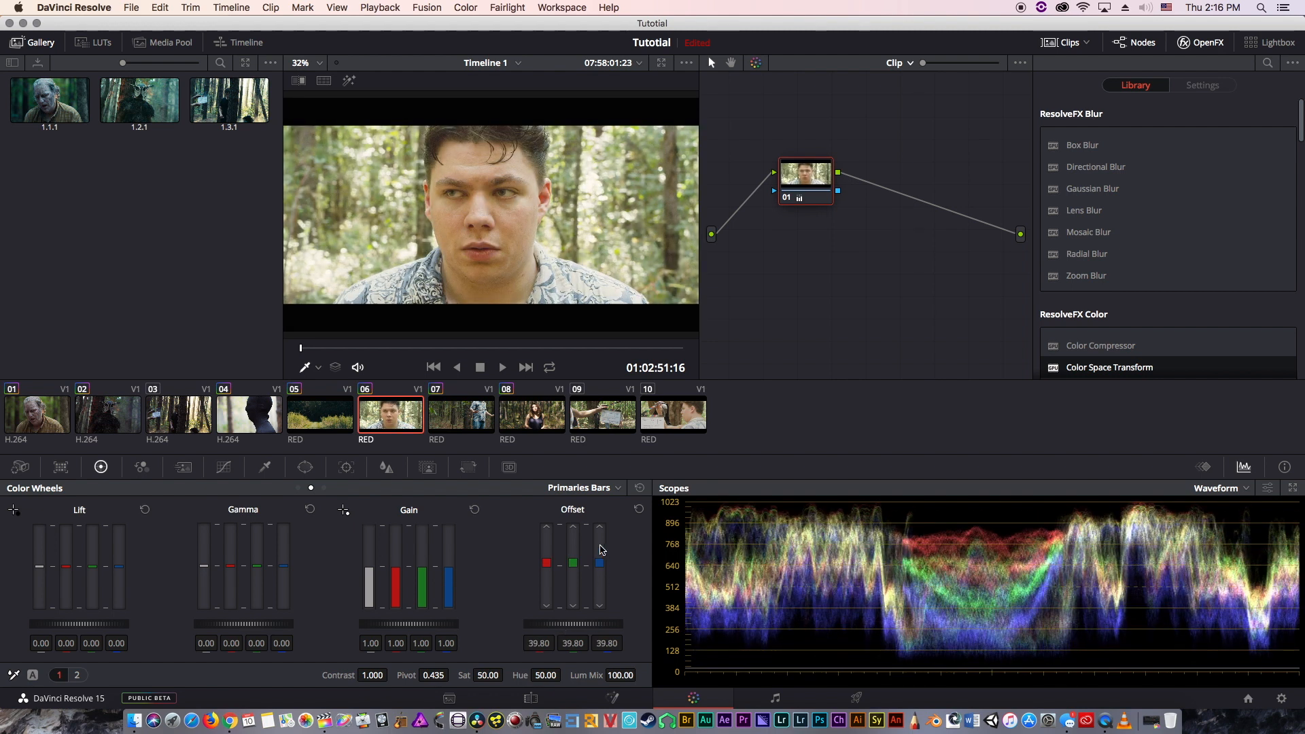
pyautogui.click(640, 489)
# - Try a blue Gain of 0.84 and a blue Lift of 0.07 on clip 06, and reset its primaries
pyautogui.moveTo(448, 598); pyautogui.dragTo(448, 614)
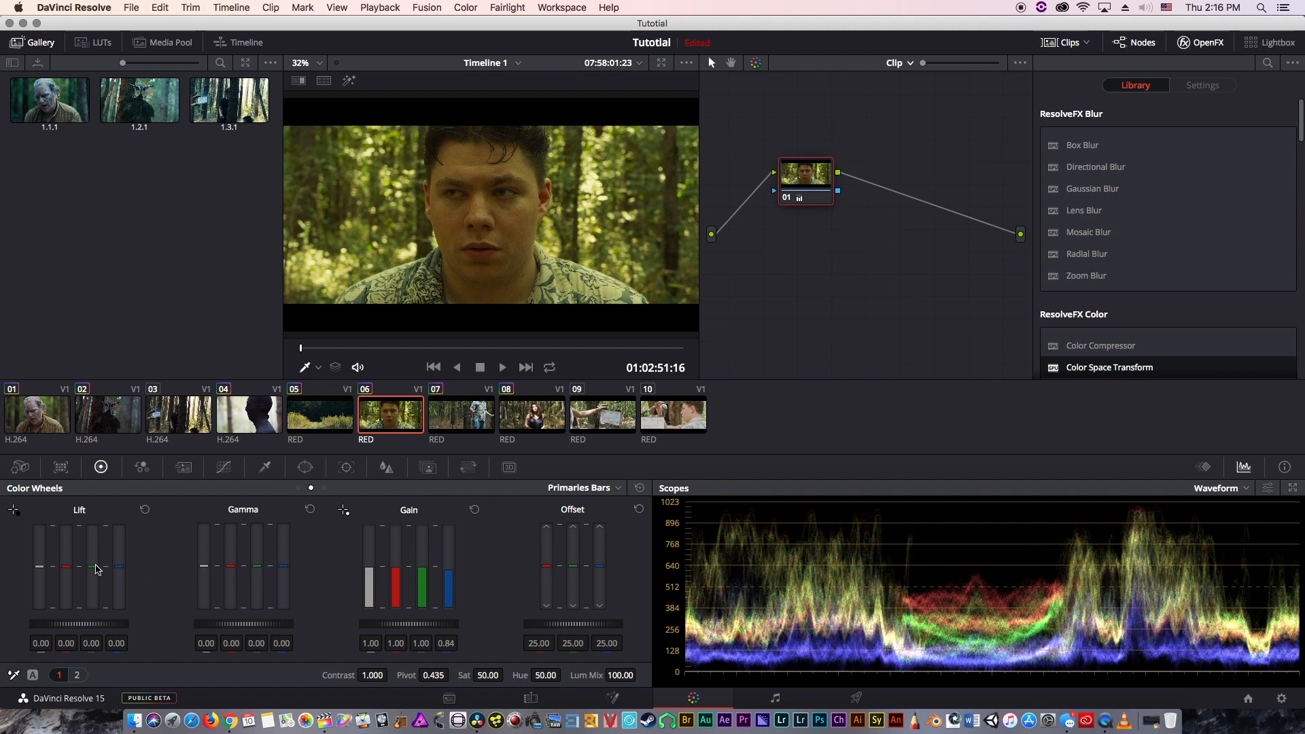
pyautogui.moveTo(119, 573); pyautogui.dragTo(119, 567)
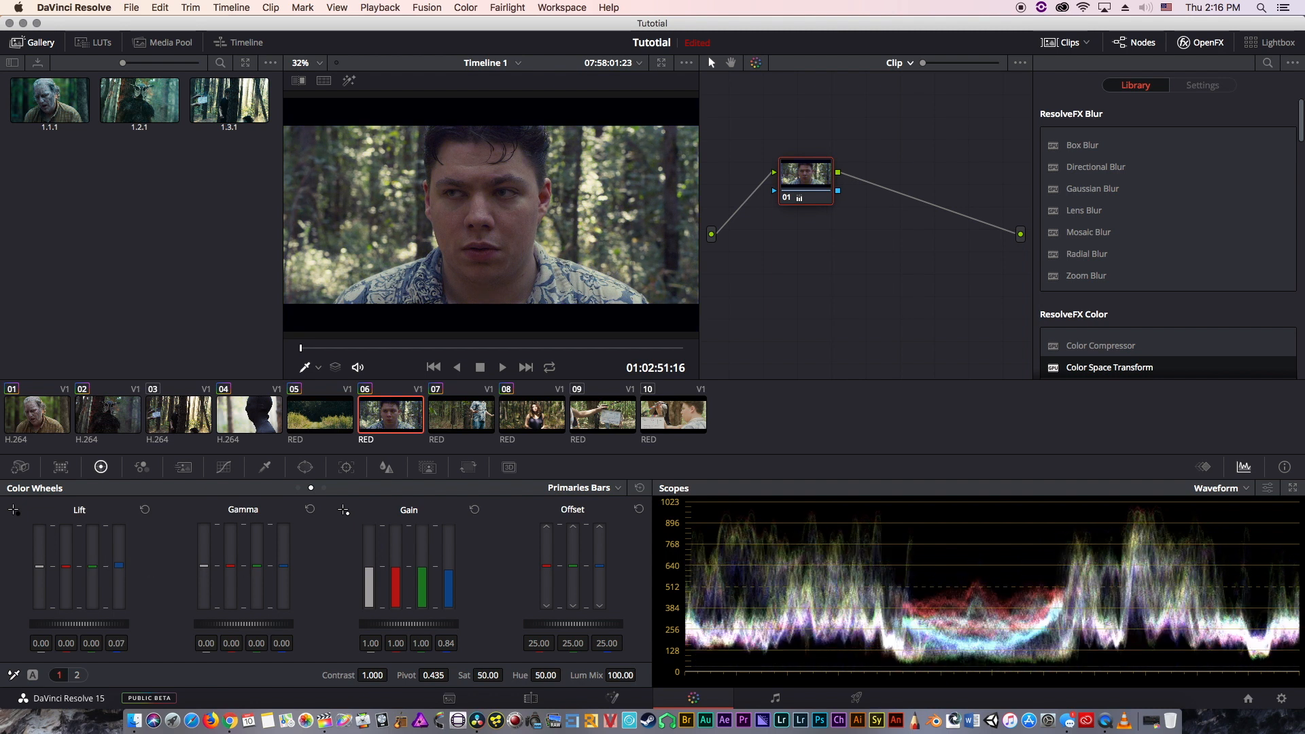
pyautogui.click(637, 488)
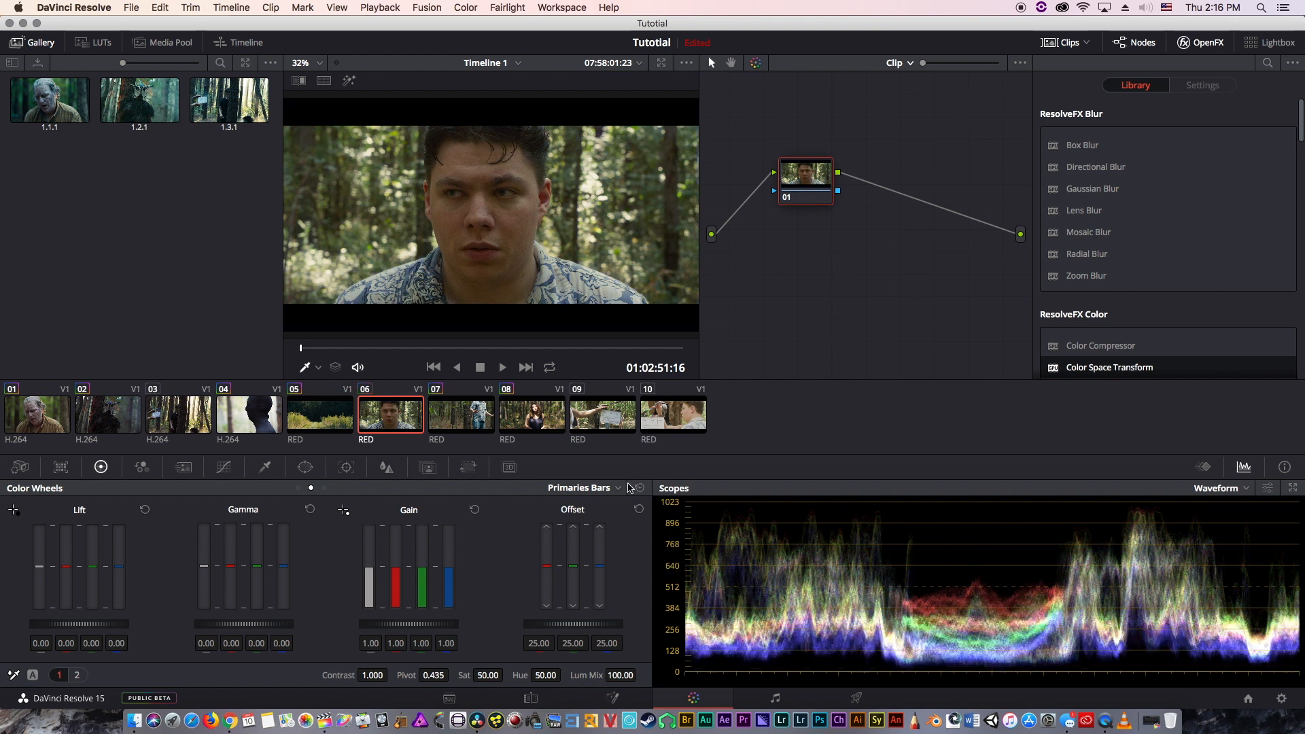
# - View clip 06 full screen and check how clips 01 and 03 look
pyautogui.press('super+f')
pyautogui.press('super+f')
pyautogui.click(36, 420)
pyautogui.click(191, 420)
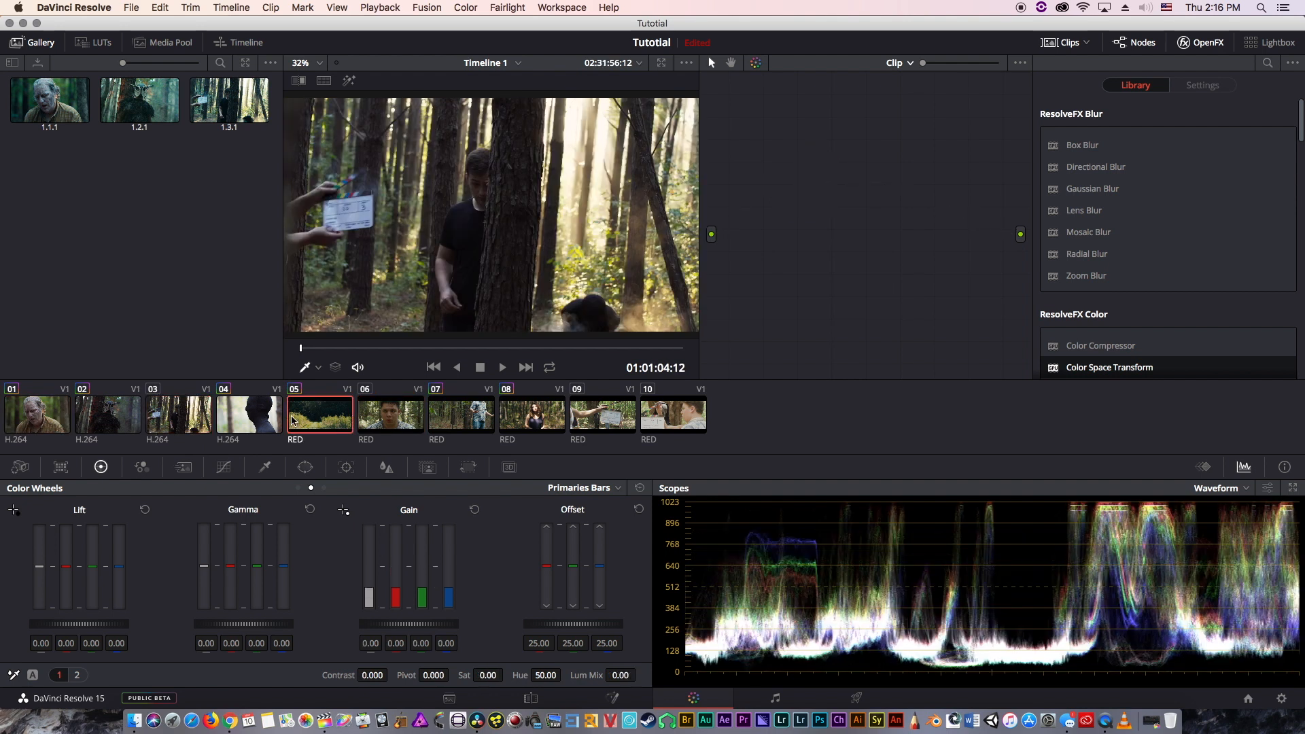
# - Select clip 05, set the project's color science to DaVinci YRGB, and save the settings
pyautogui.click(306, 421)
pyautogui.click(1282, 699)
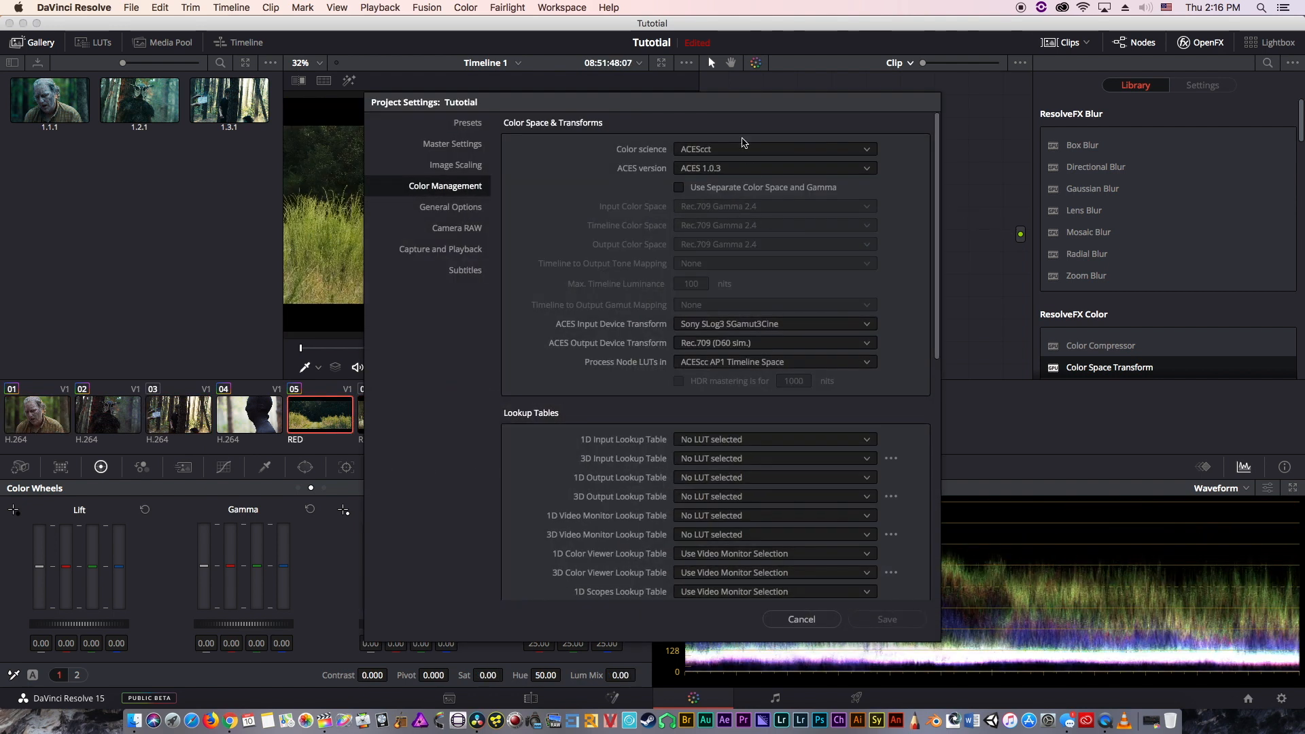
pyautogui.click(742, 146)
pyautogui.click(746, 168)
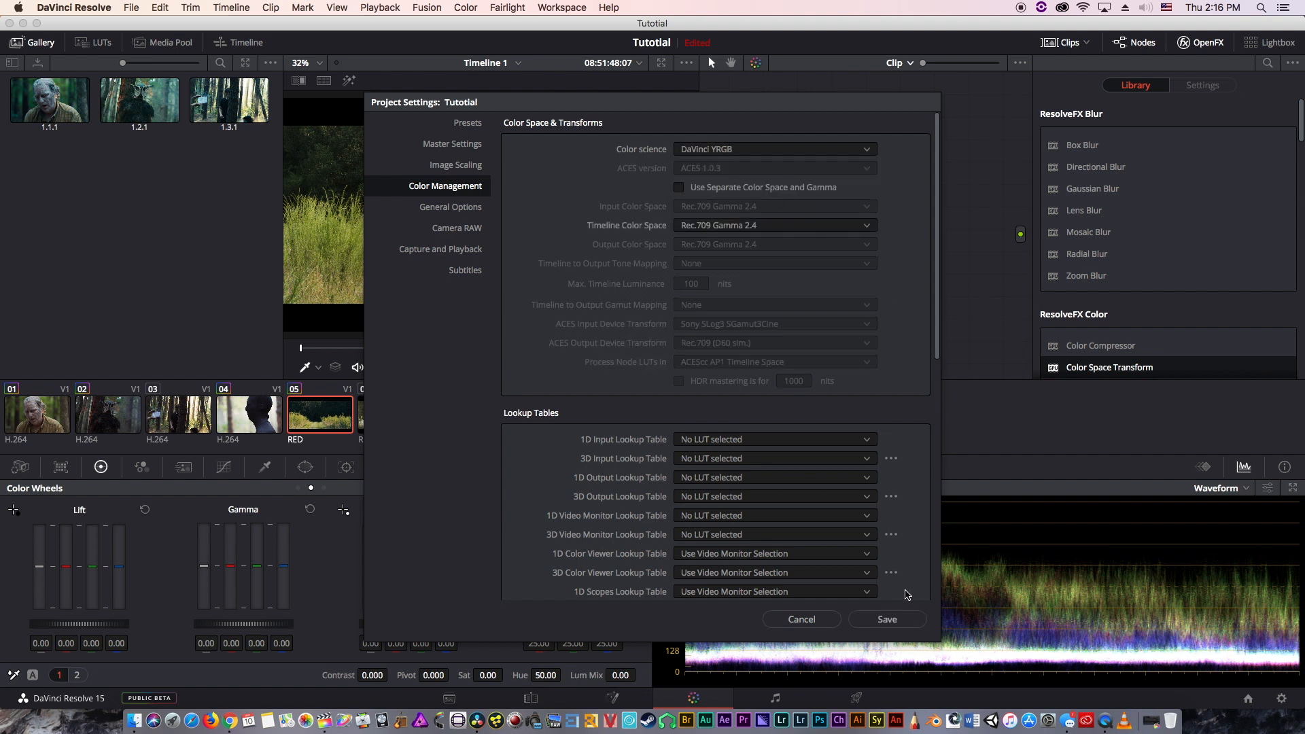
pyautogui.click(887, 620)
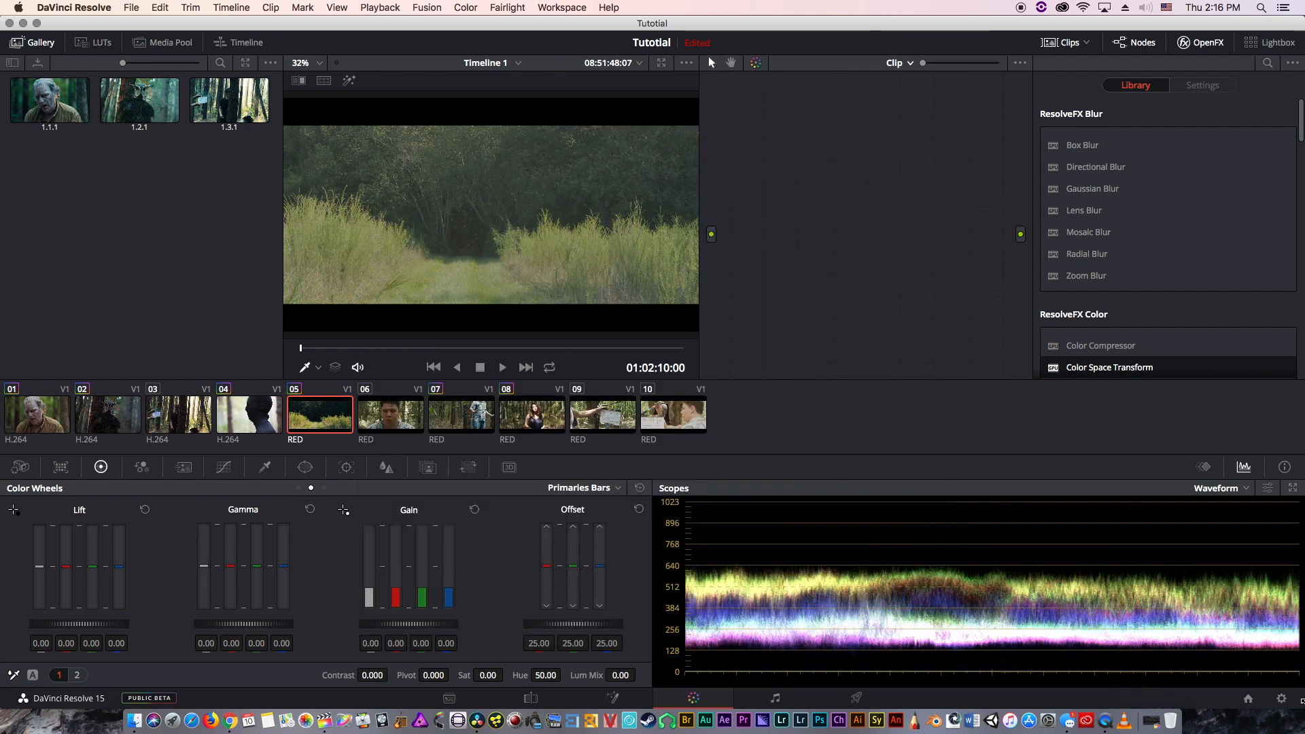
# - Set the project's 3D Output Lookup Table to the Film Looks LUT Rec709 Kodak 2383 D60 and save the settings
pyautogui.click(1281, 698)
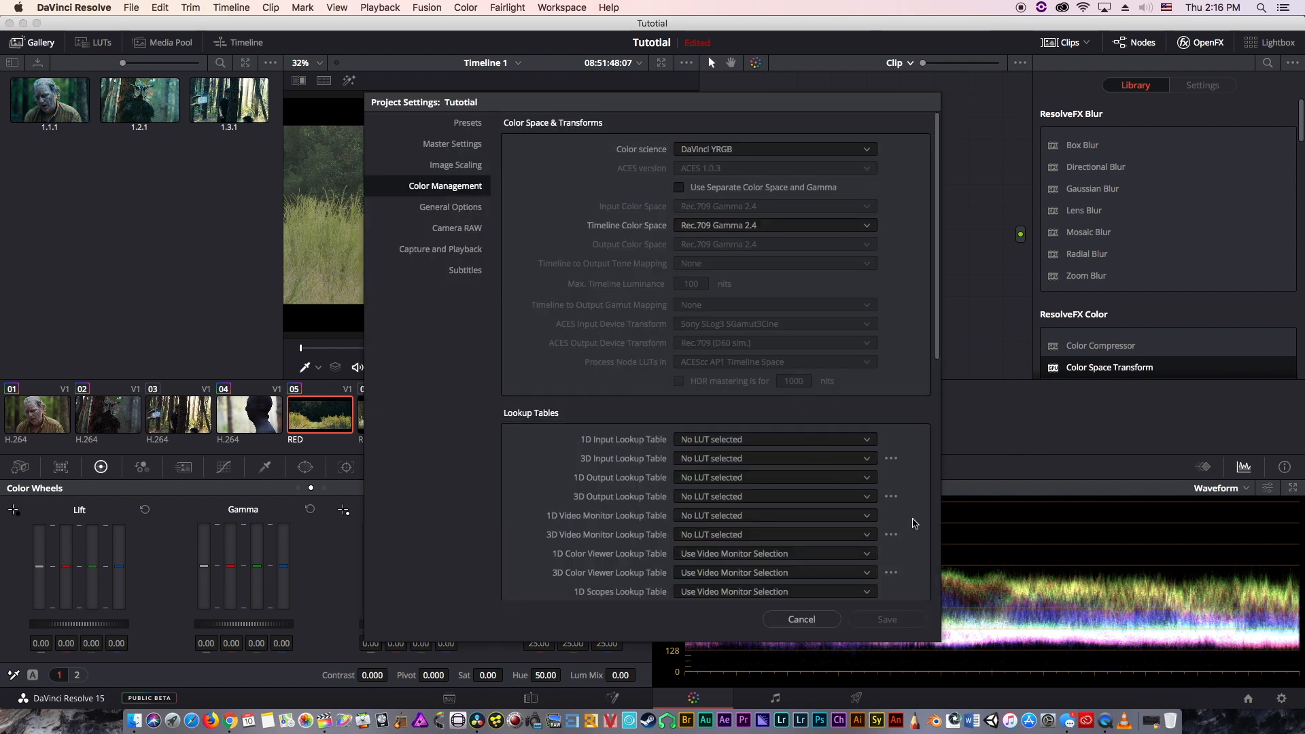
pyautogui.click(891, 497)
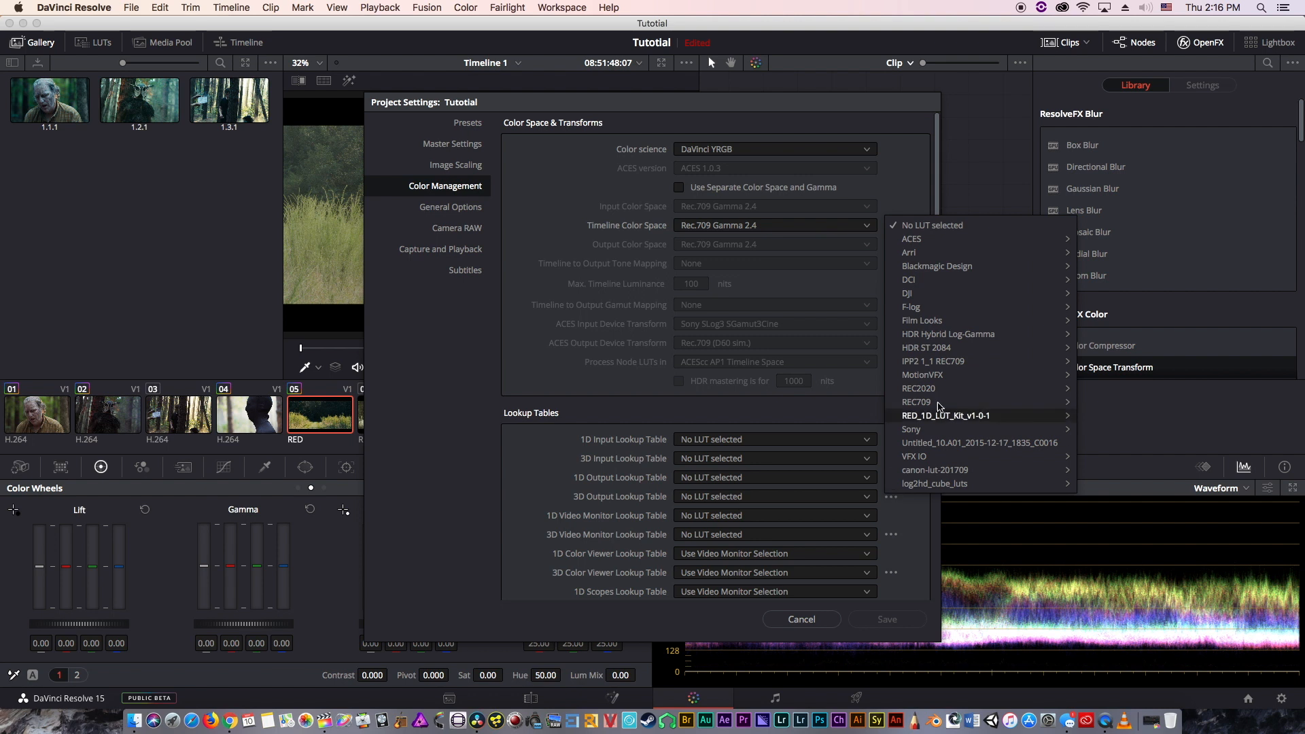
pyautogui.moveTo(925, 321)
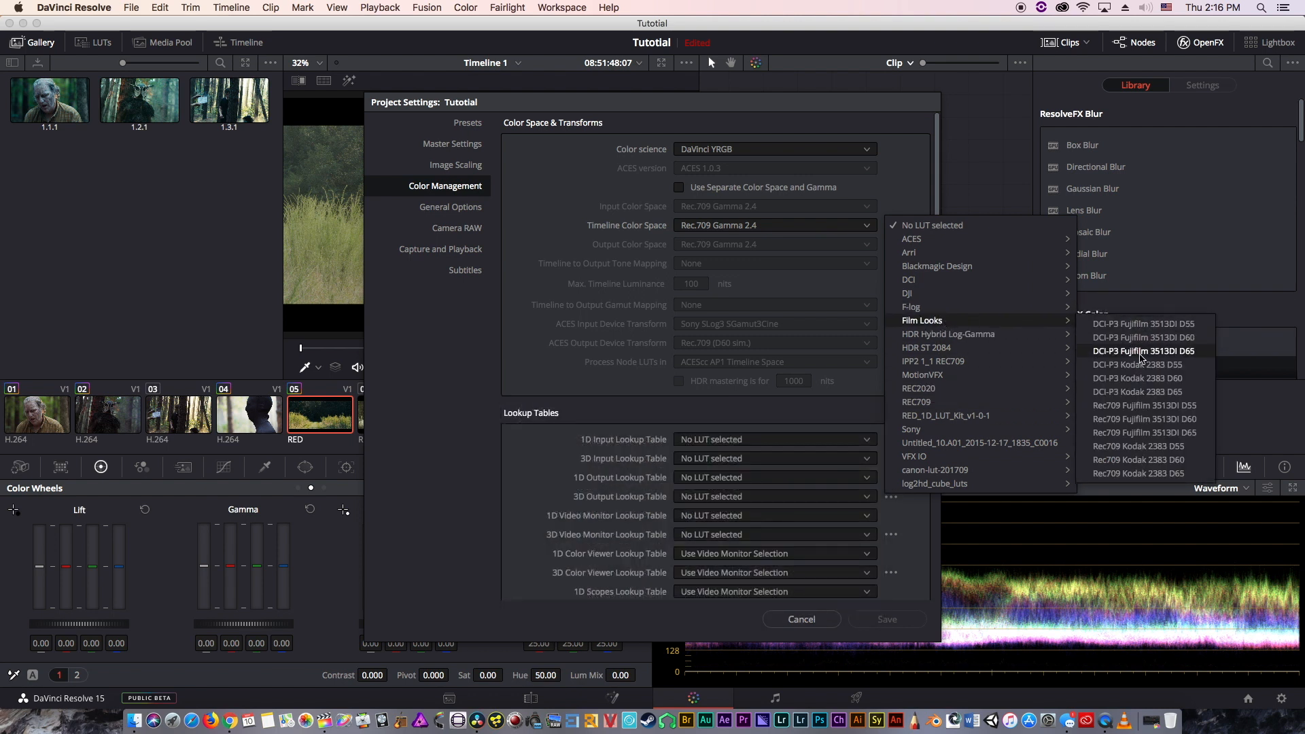
pyautogui.click(1166, 462)
pyautogui.click(887, 619)
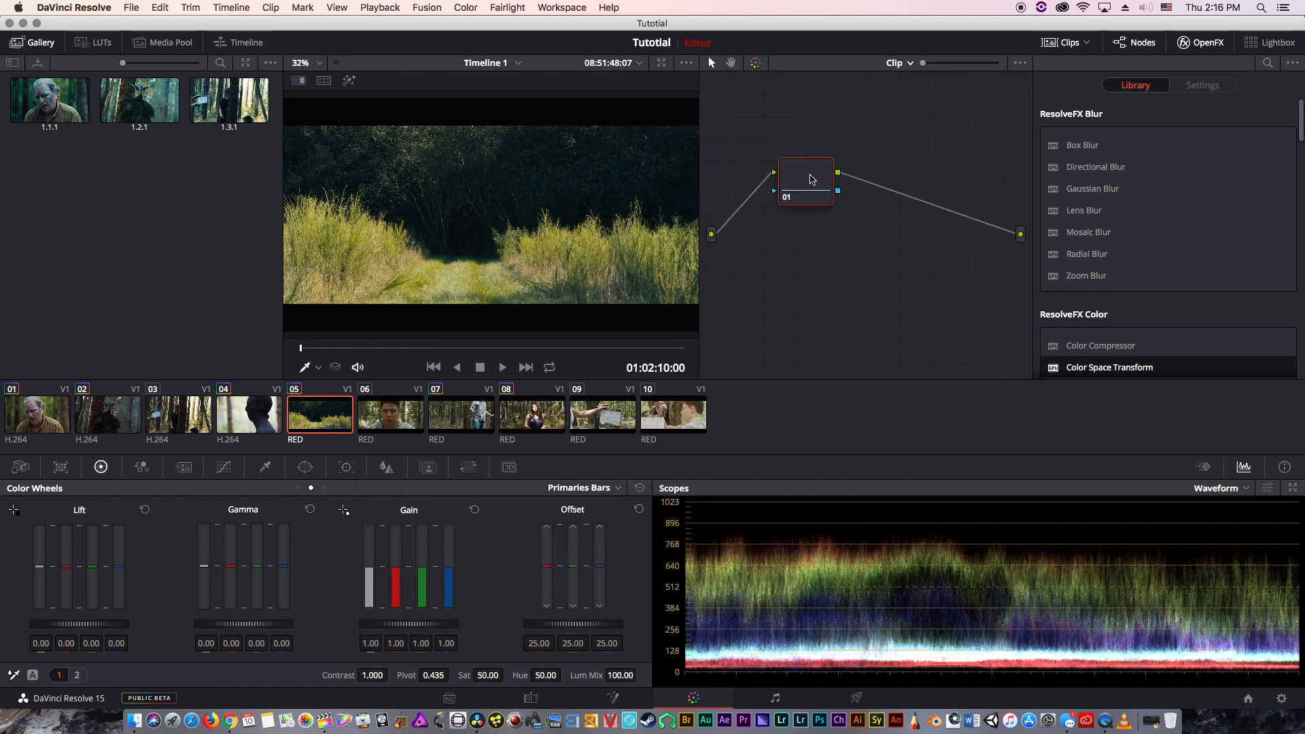
# - Set the color space of clip 05's node 01 to Lab (CIE)
pyautogui.rightClick(811, 180)
pyautogui.moveTo(839, 295)
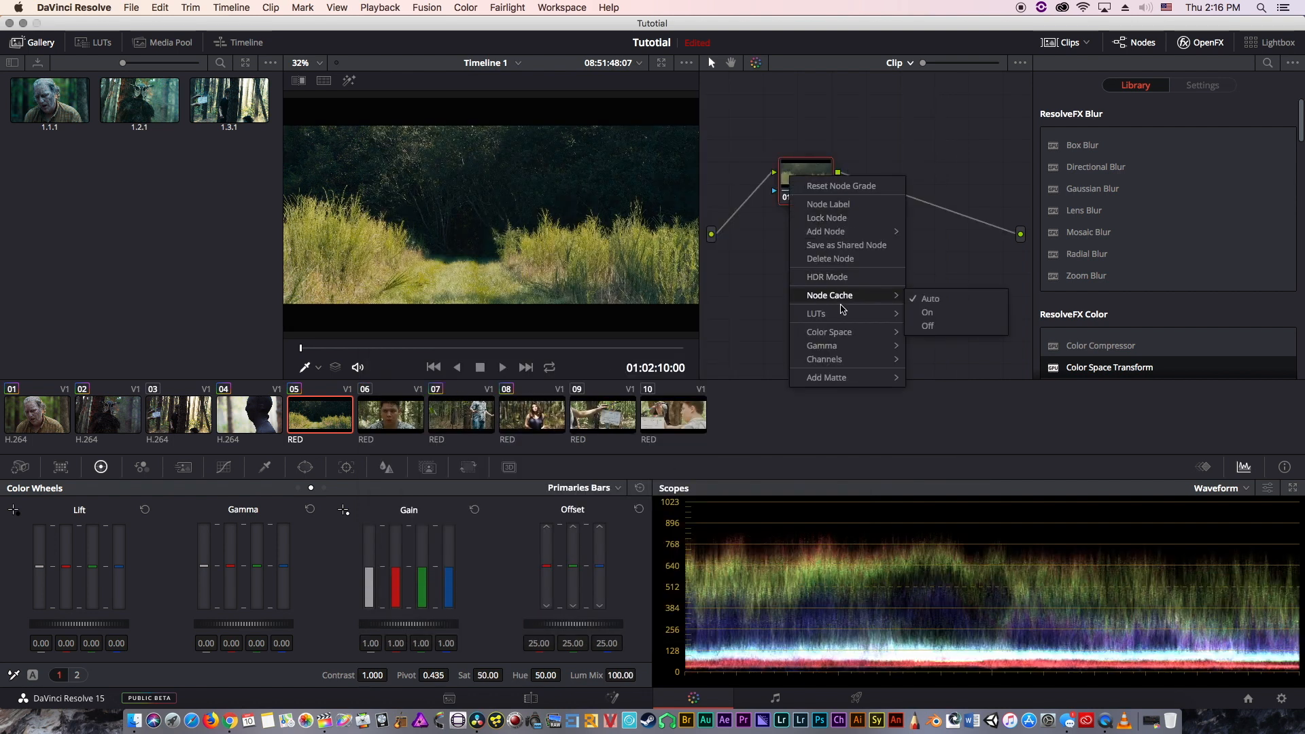
pyautogui.moveTo(851, 337)
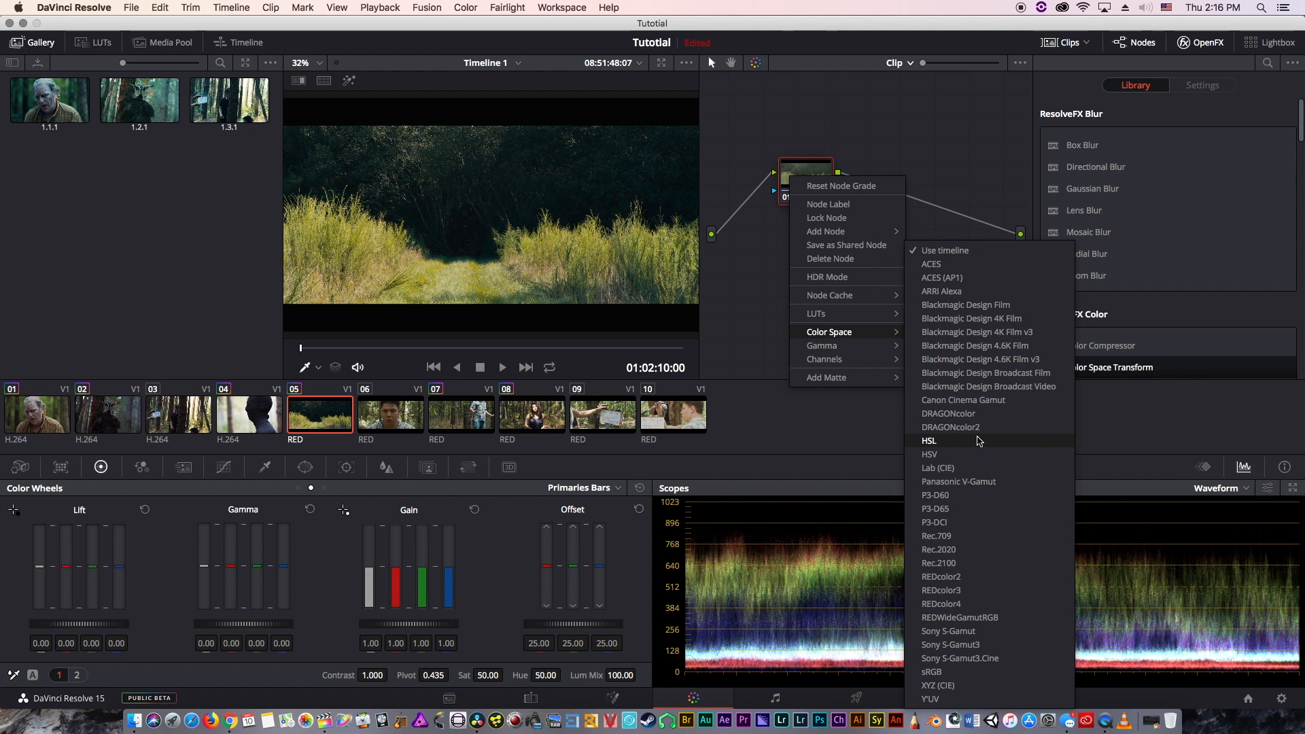
pyautogui.click(976, 469)
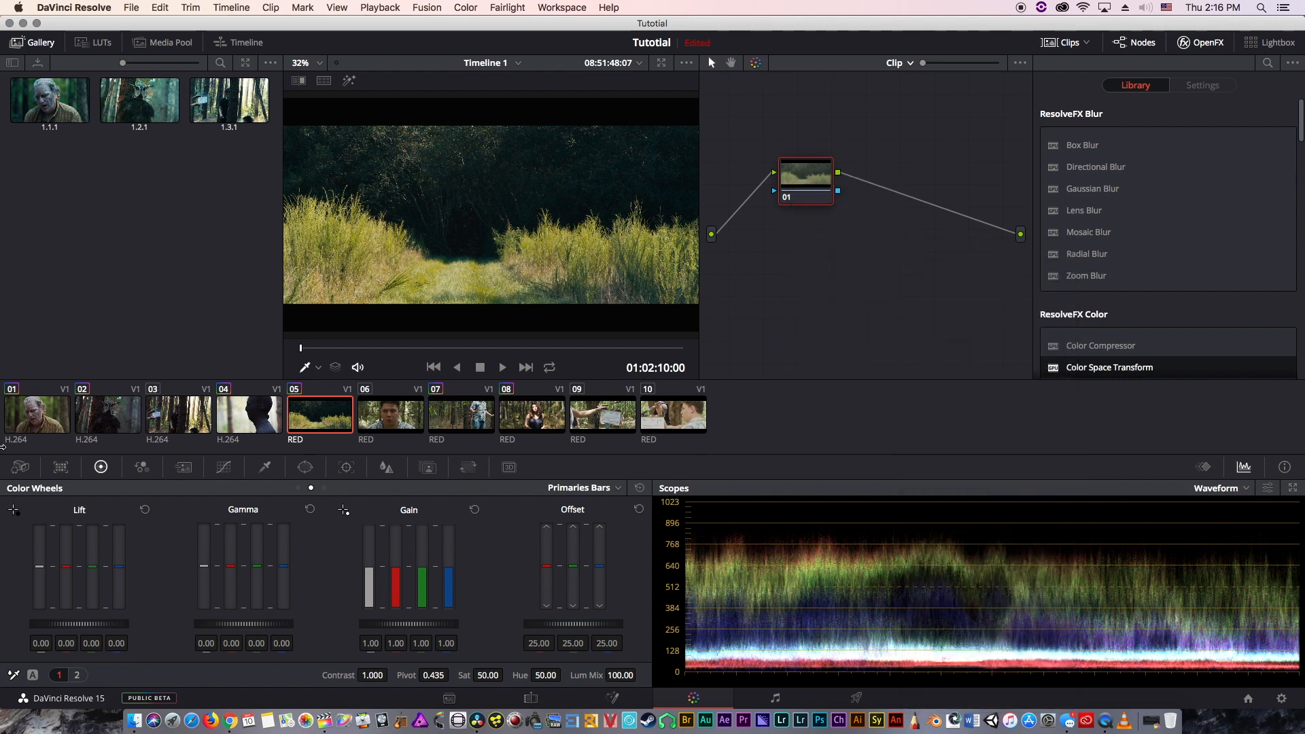
# - Try raising the red custom curve's midtones and lowering the luminance curve's midtones on clip 05, and reset the curves
pyautogui.click(229, 468)
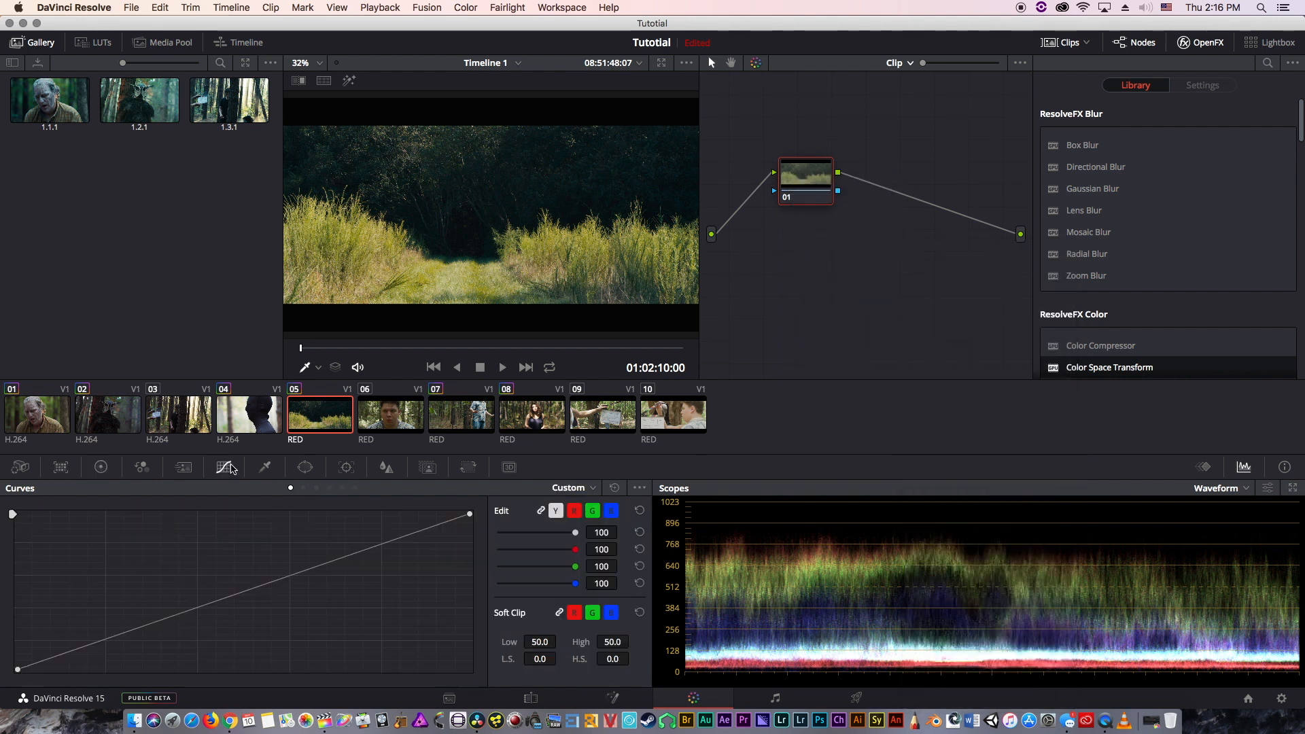
pyautogui.click(575, 511)
pyautogui.moveTo(281, 582)
pyautogui.mouseDown()
pyautogui.moveTo(274, 559)
pyautogui.moveTo(278, 610)
pyautogui.moveTo(272, 537)
pyautogui.moveTo(283, 620)
pyautogui.moveTo(272, 564)
pyautogui.mouseUp()
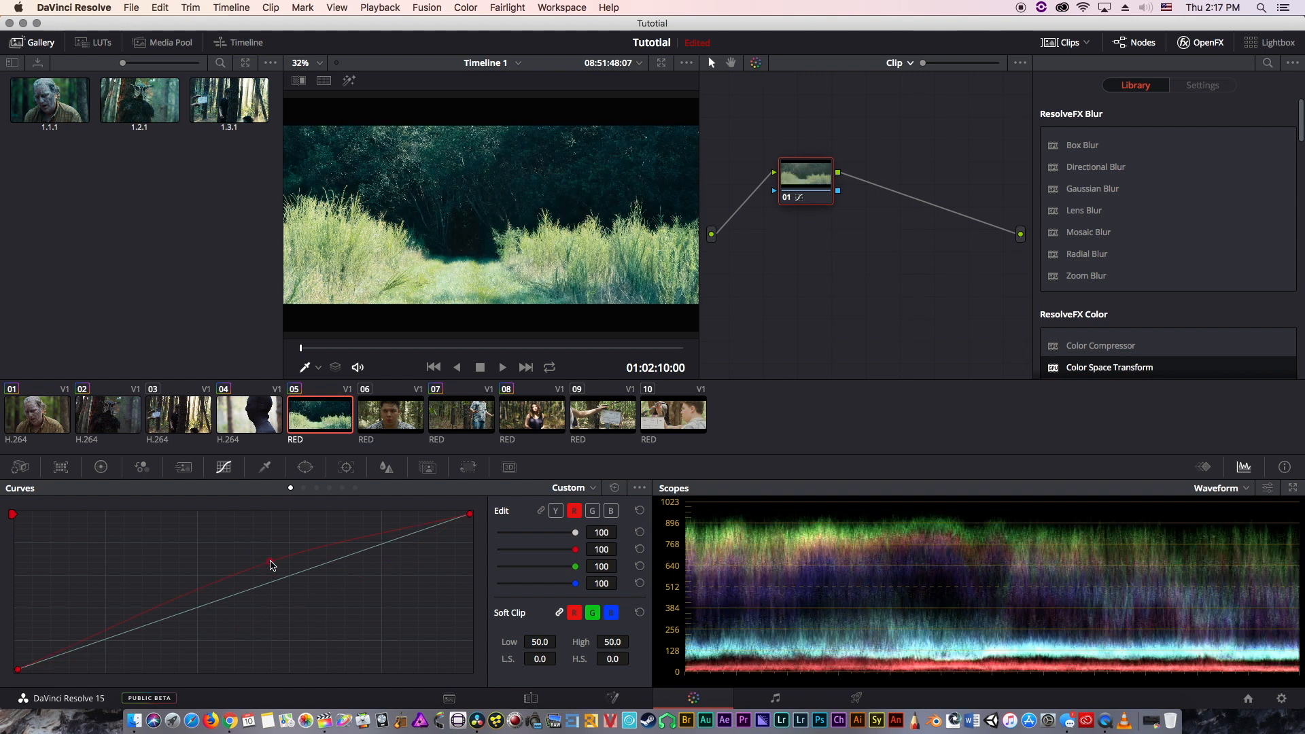
pyautogui.click(558, 511)
pyautogui.moveTo(320, 561); pyautogui.dragTo(294, 589)
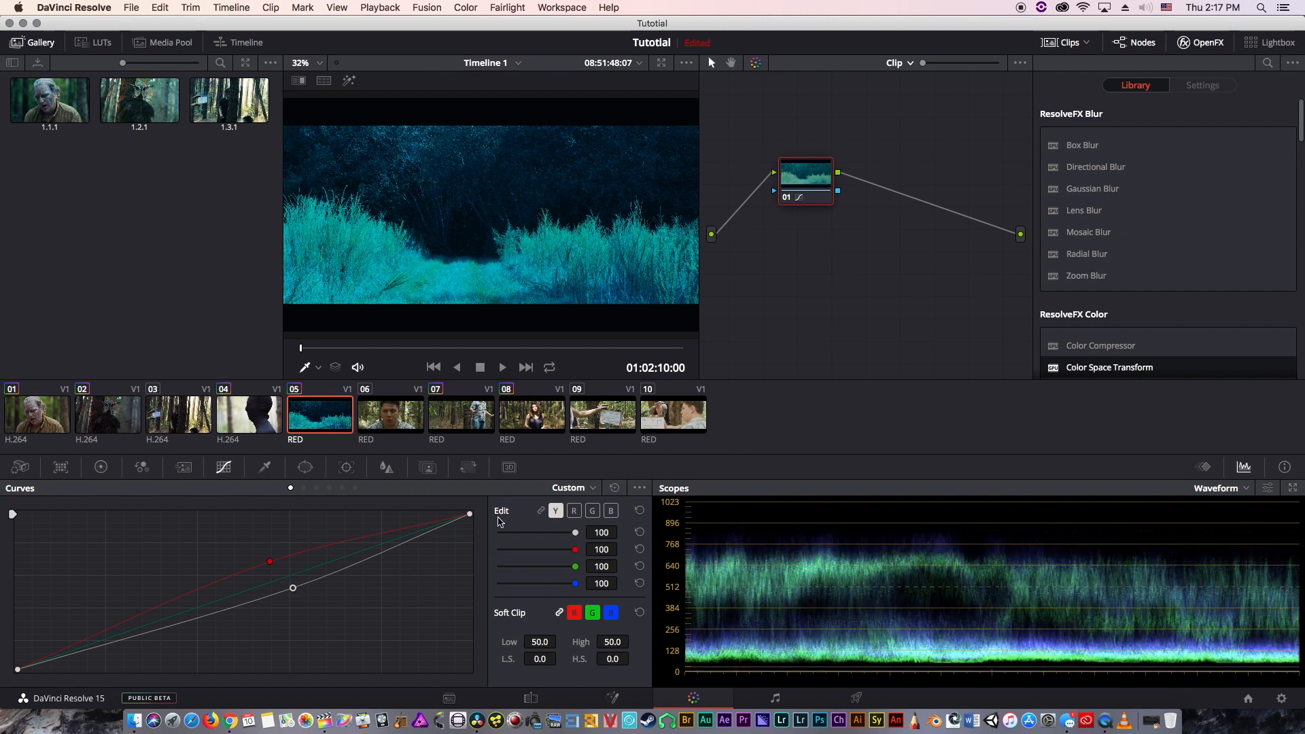
pyautogui.click(615, 487)
# - Try lowering the green custom curve's midtones and raising the blue curve's midtones on clip 05, and reset the curves
pyautogui.click(592, 511)
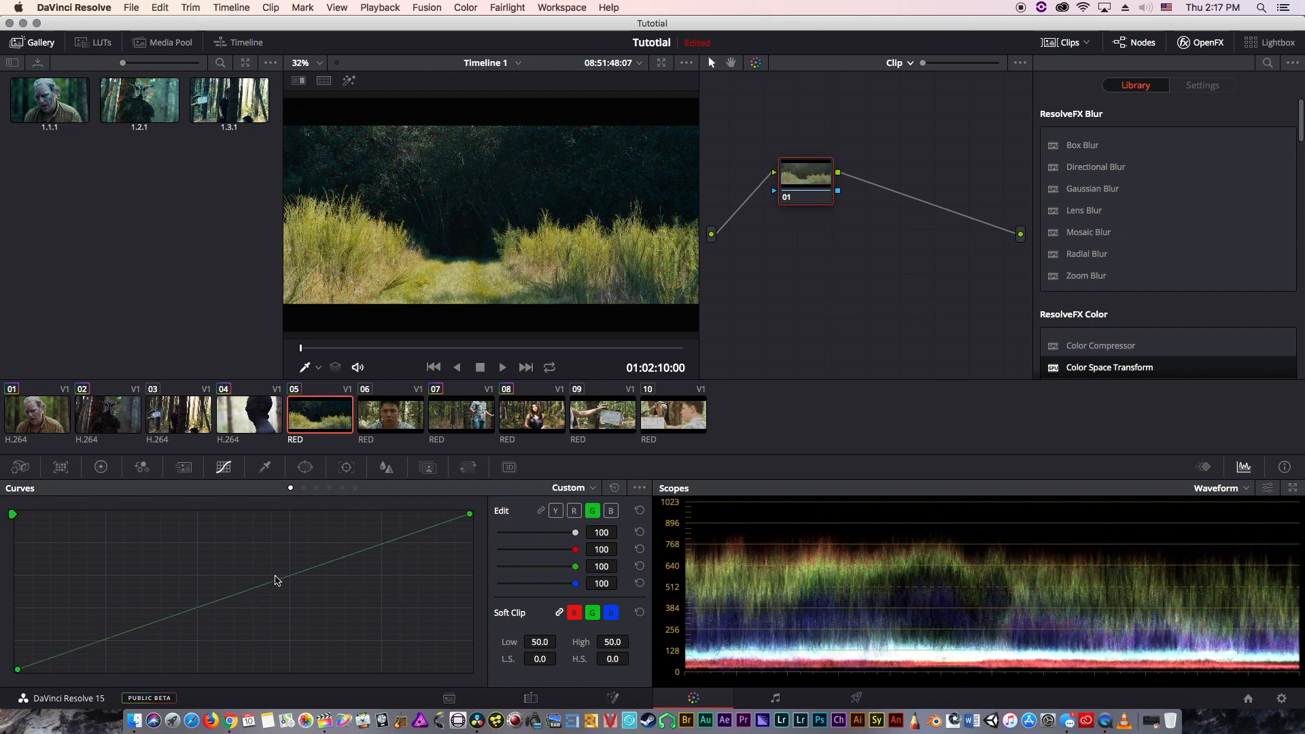
pyautogui.moveTo(276, 580); pyautogui.dragTo(277, 511)
pyautogui.click(611, 511)
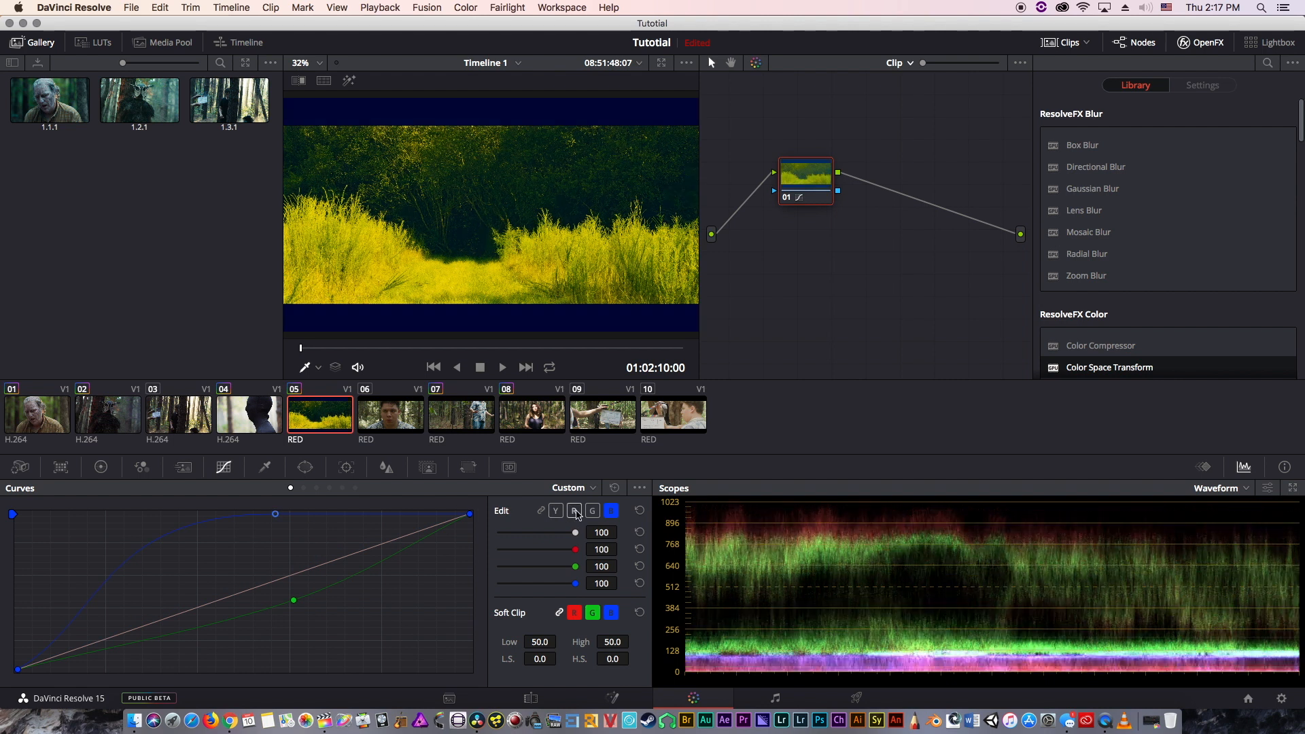
pyautogui.click(592, 511)
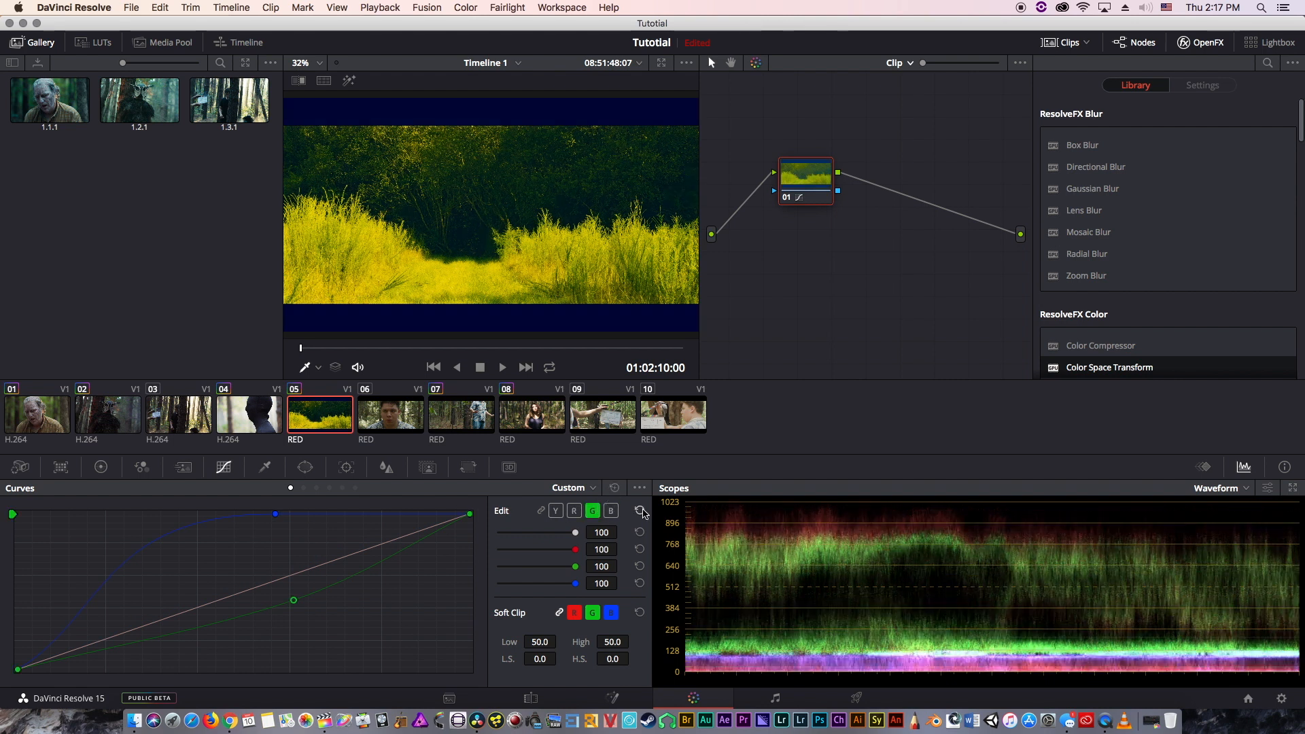
pyautogui.click(639, 511)
pyautogui.click(611, 511)
pyautogui.moveTo(276, 514); pyautogui.dragTo(295, 548)
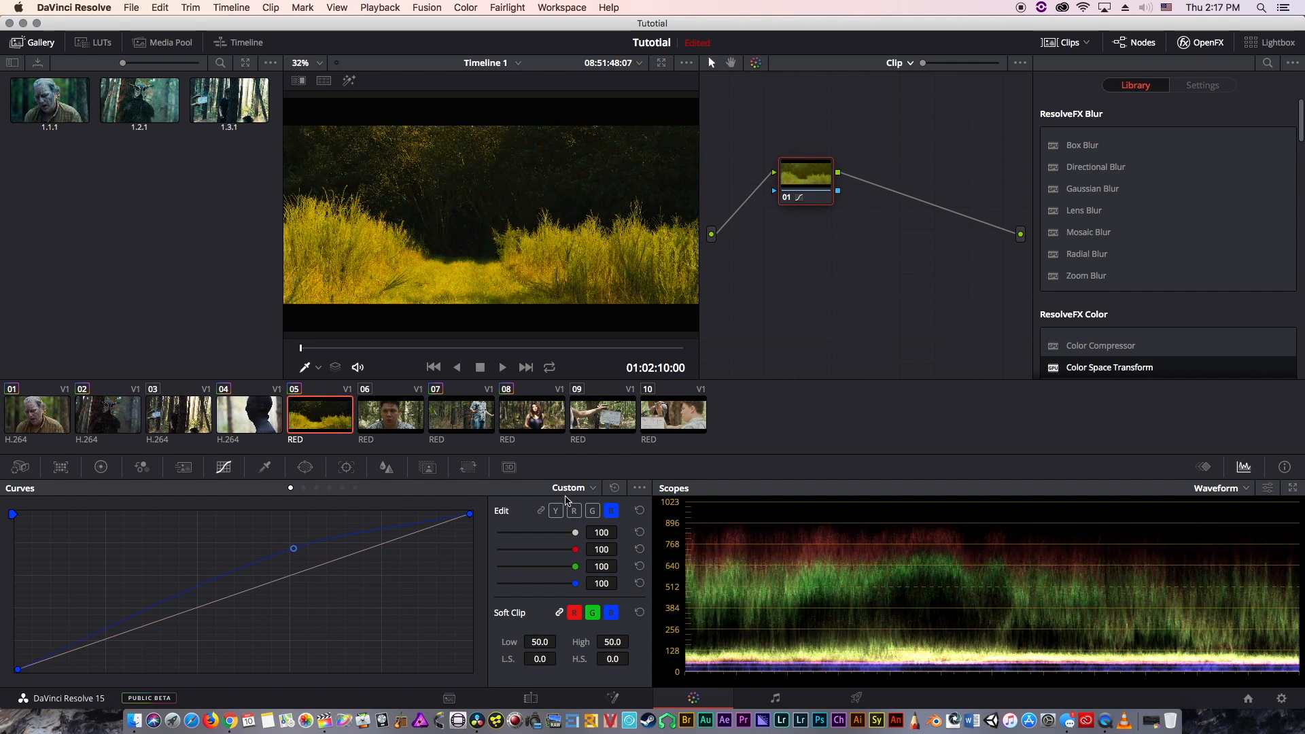
pyautogui.click(615, 488)
# - Try primary offsets of 18.20 red and 24.80 green on clip 05 in Lab space, and reset the offset
pyautogui.click(95, 469)
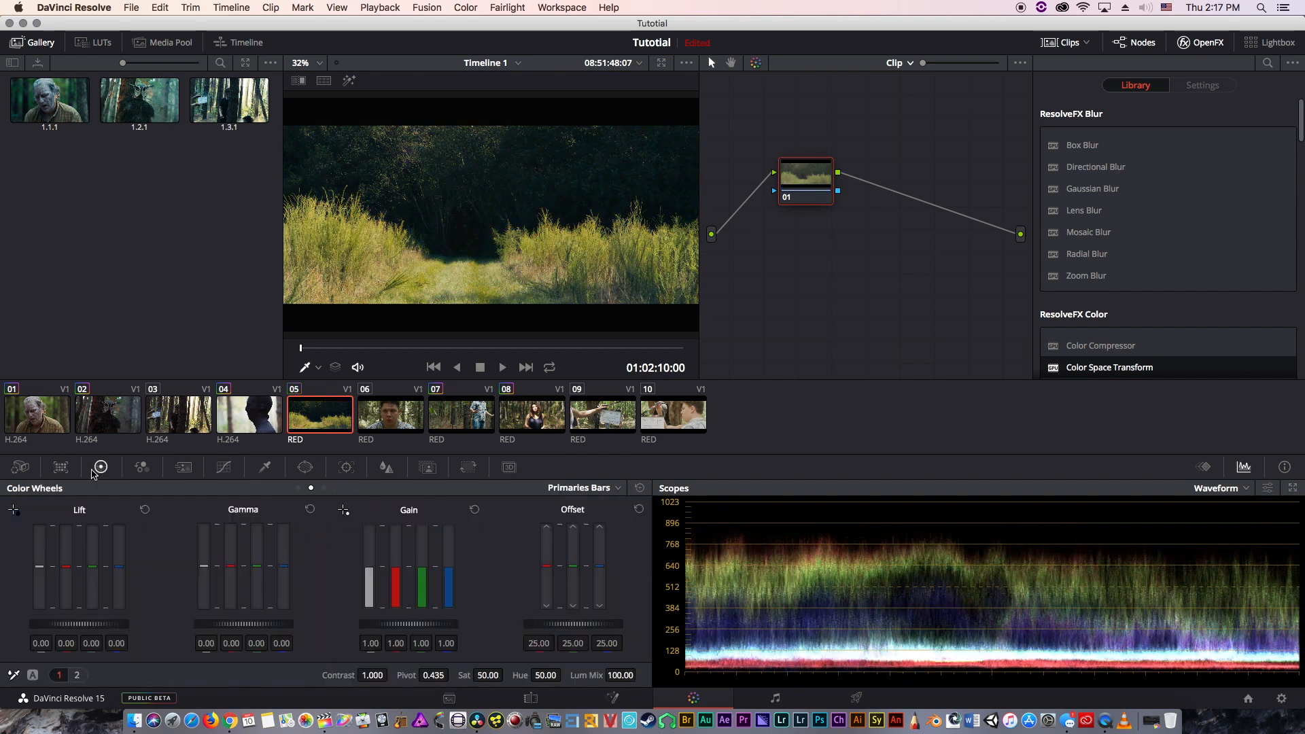
pyautogui.moveTo(551, 573); pyautogui.dragTo(559, 573)
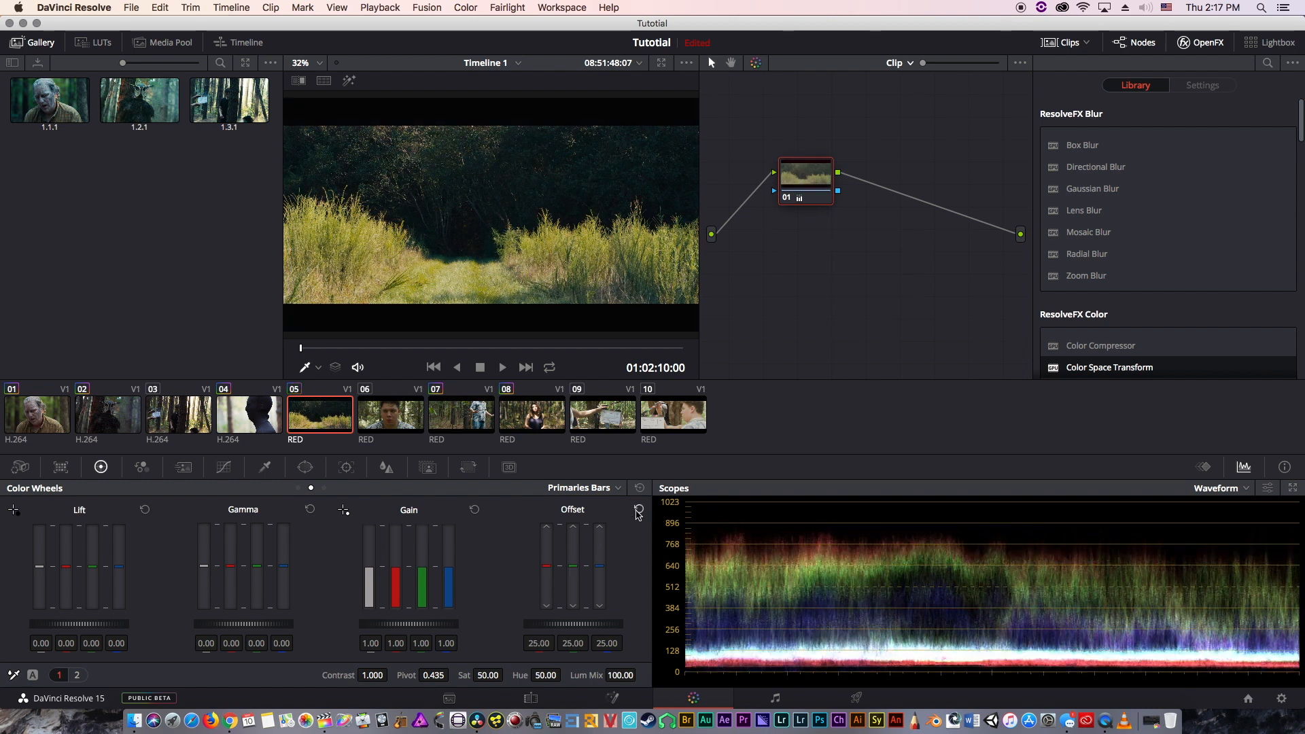
pyautogui.moveTo(548, 568); pyautogui.dragTo(573, 569)
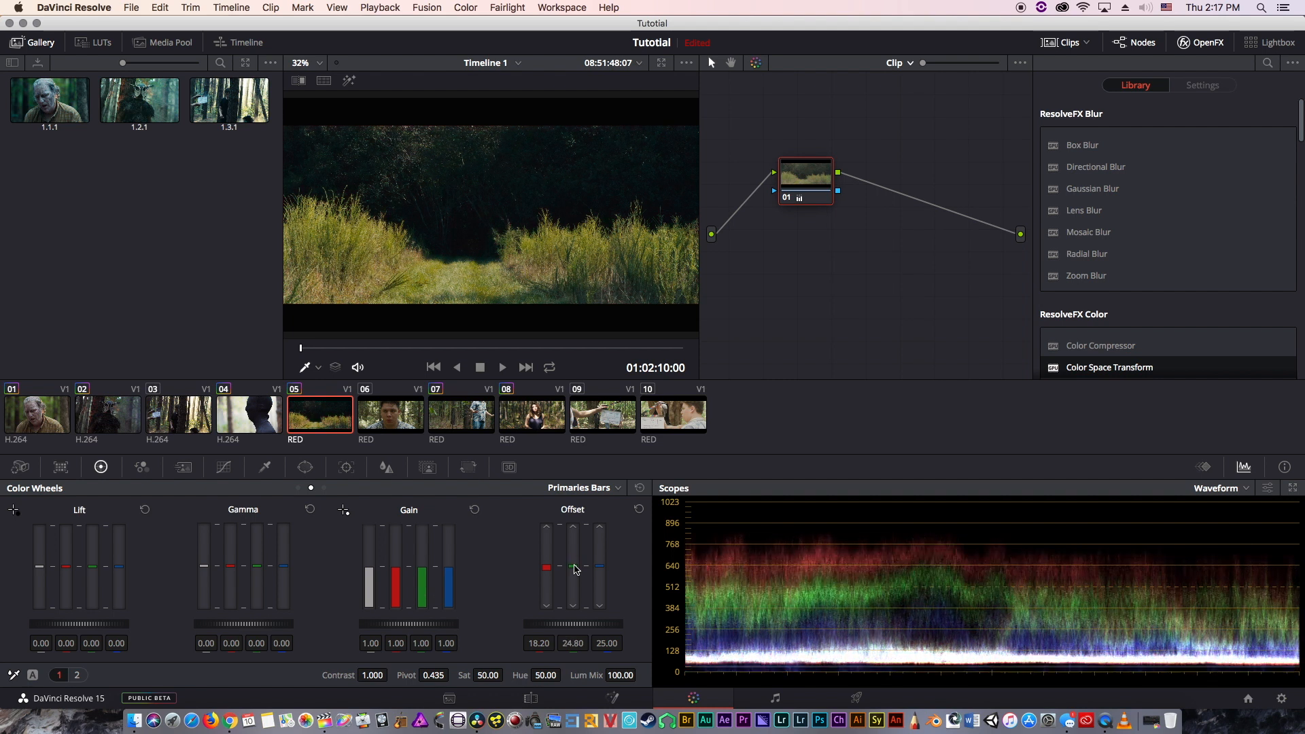
pyautogui.click(639, 511)
# - Try a blue offset of 39.60, then offsets of 28.00 red, 20.20 green and 31.00 blue, resetting the offset each time
pyautogui.moveTo(599, 583); pyautogui.dragTo(599, 563)
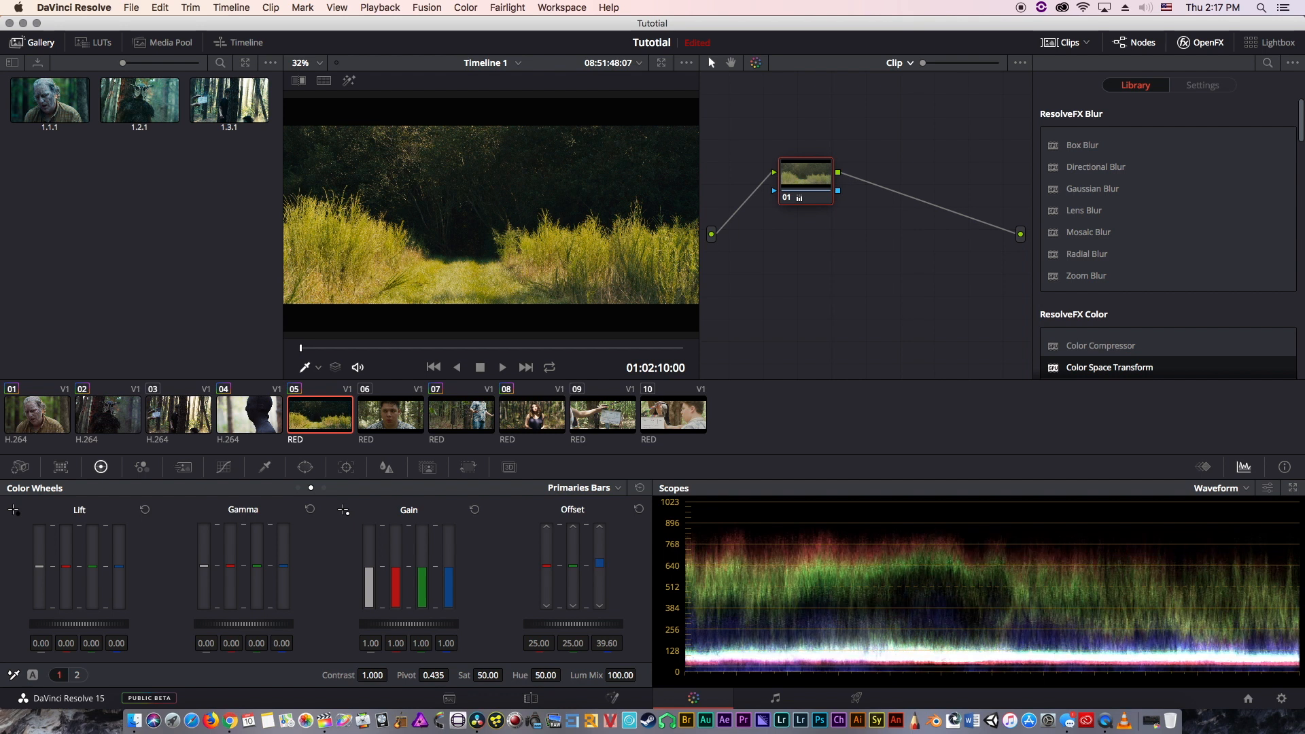
pyautogui.click(638, 510)
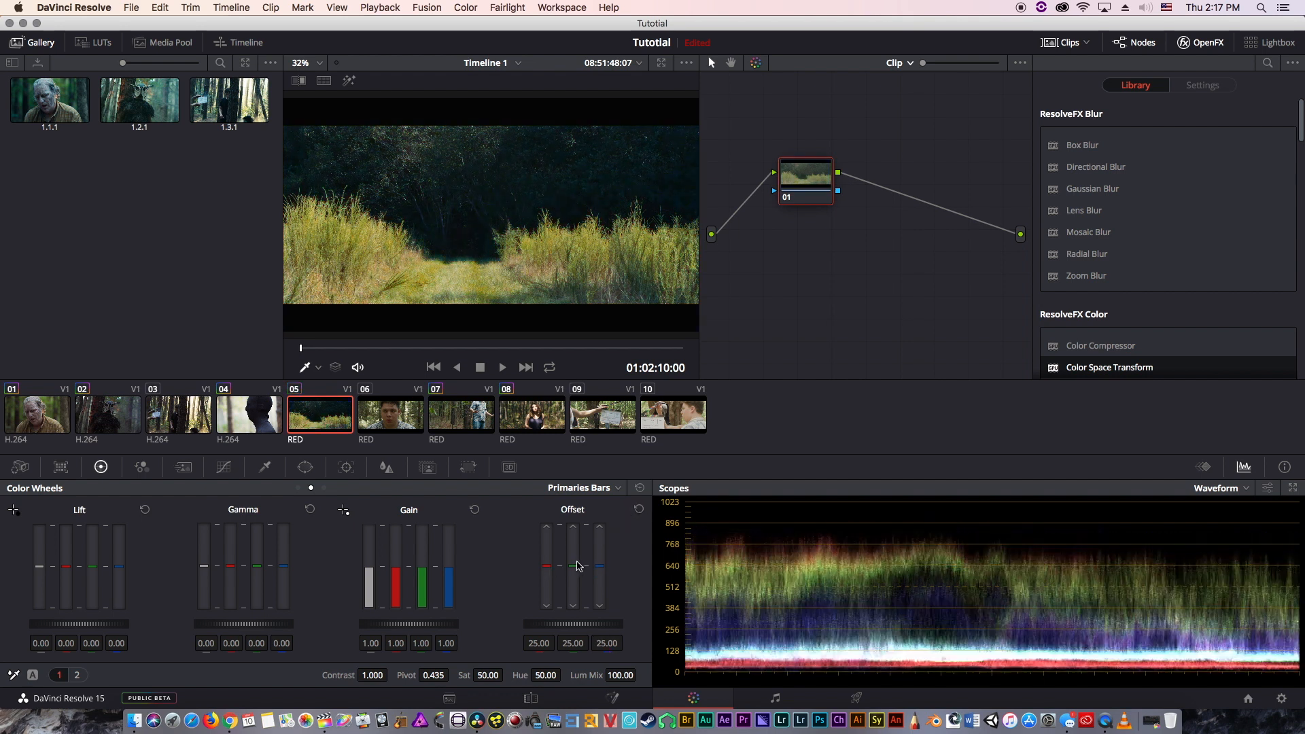
pyautogui.moveTo(548, 577); pyautogui.dragTo(601, 576)
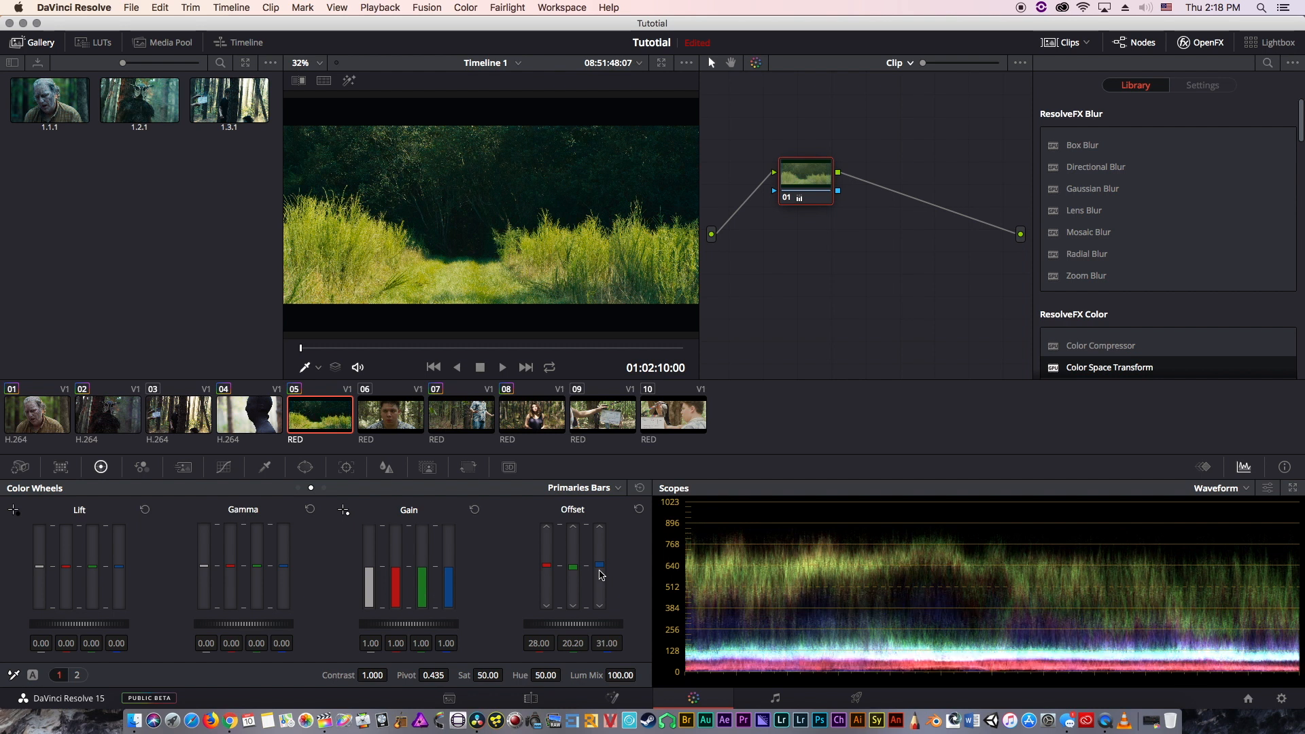
pyautogui.click(639, 510)
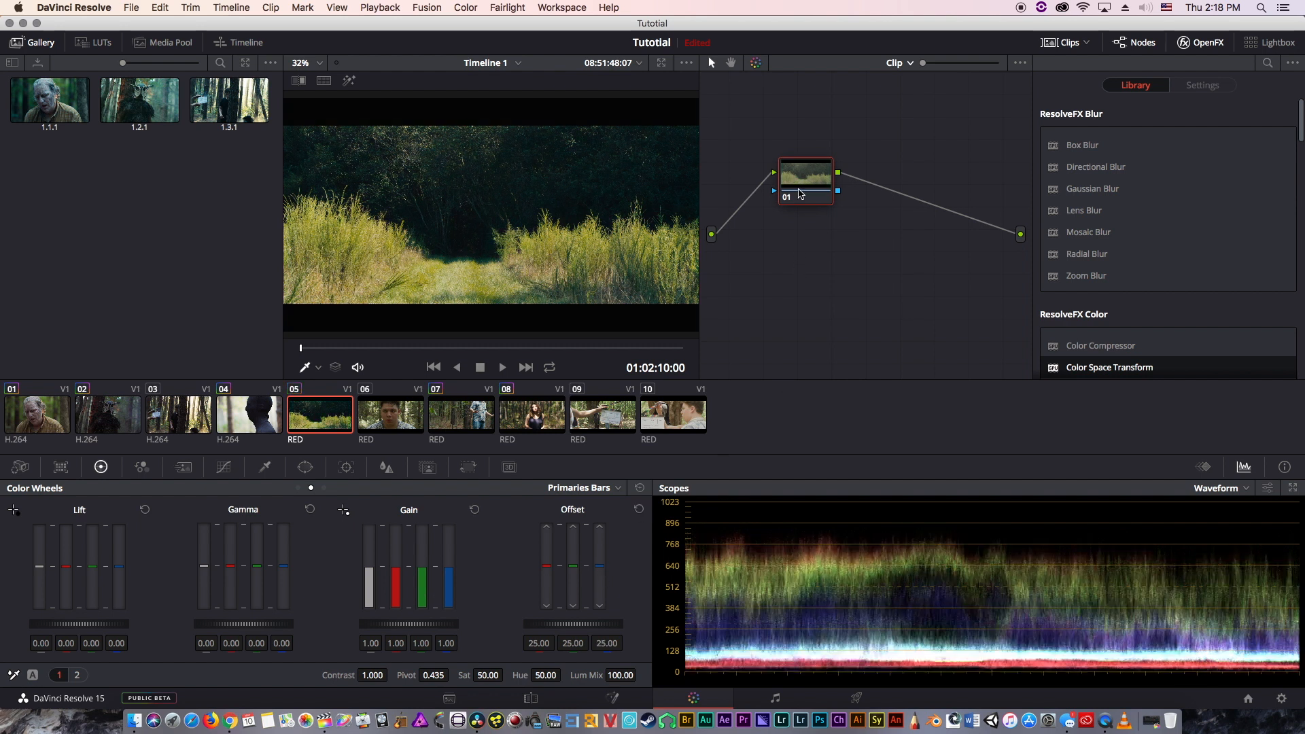
# - Try offsets of 26.80 red, 25.60 green and 21.40 blue, view the image full screen, and reset the primaries
pyautogui.moveTo(592, 583); pyautogui.dragTo(573, 579)
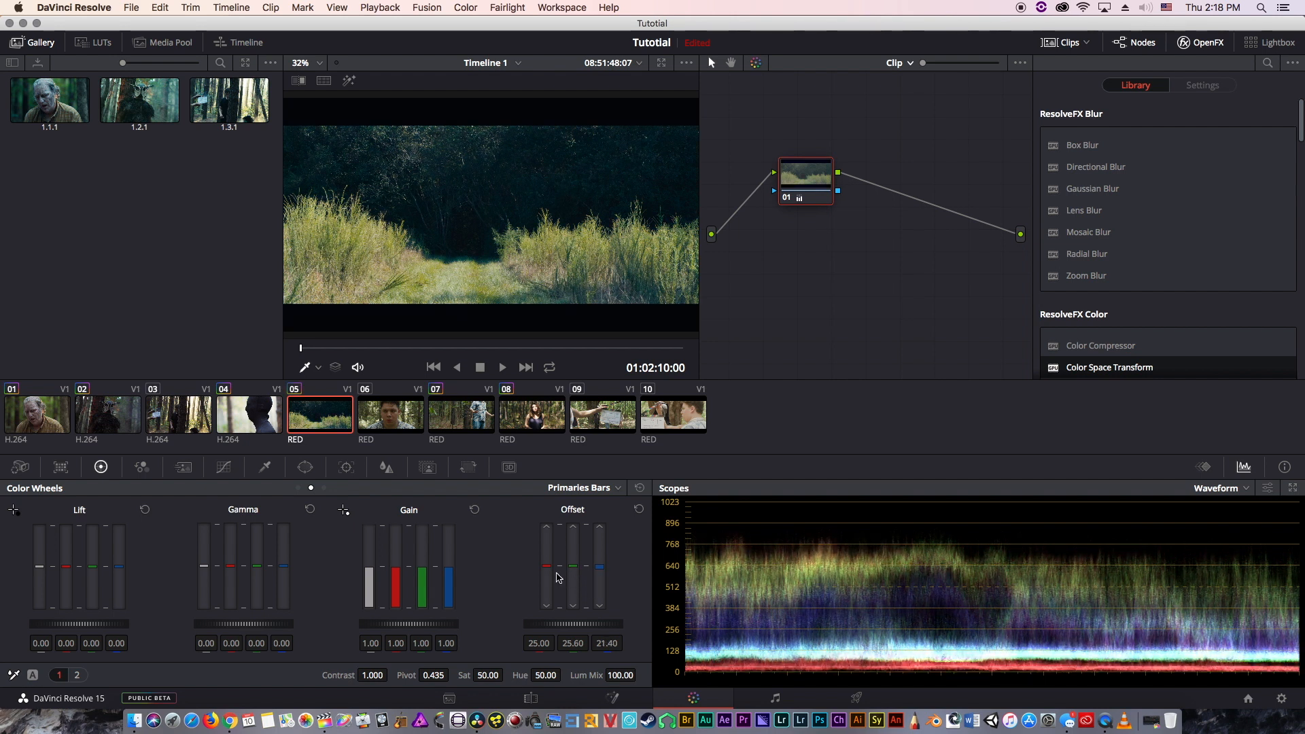
pyautogui.press('super+f')
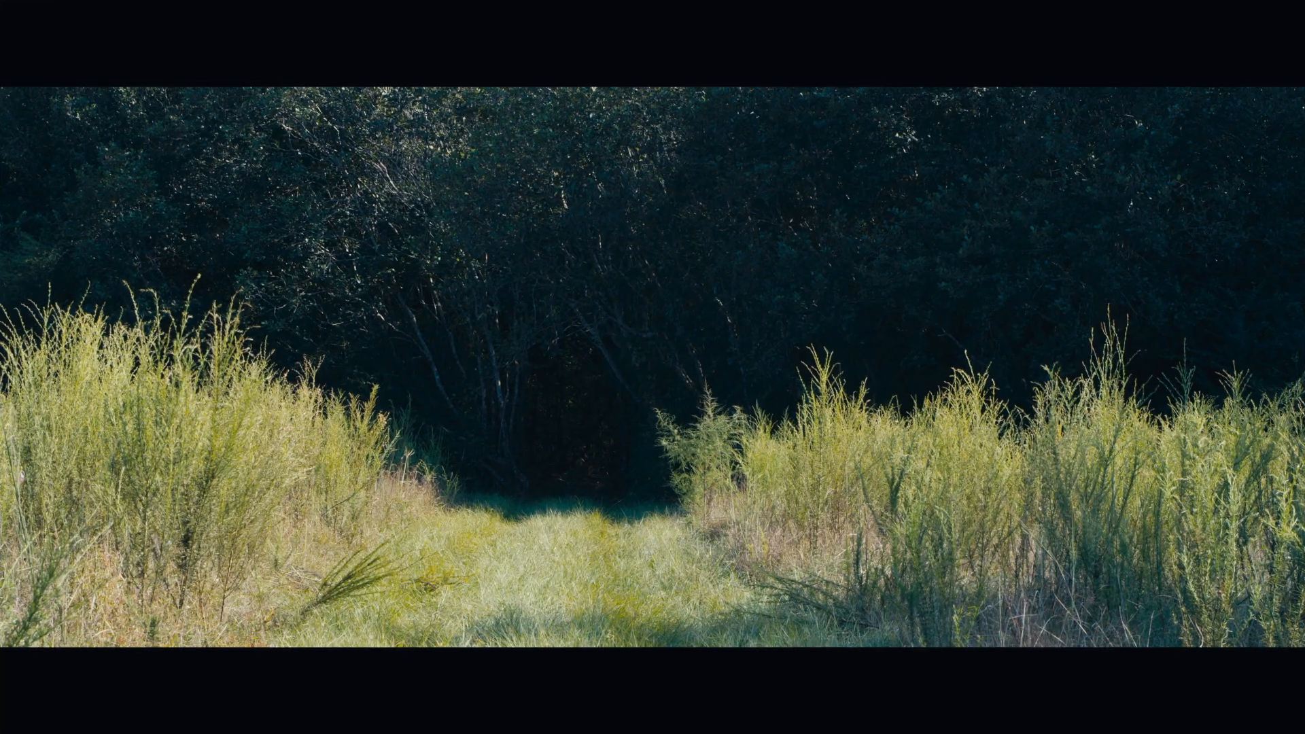
pyautogui.press('super+f')
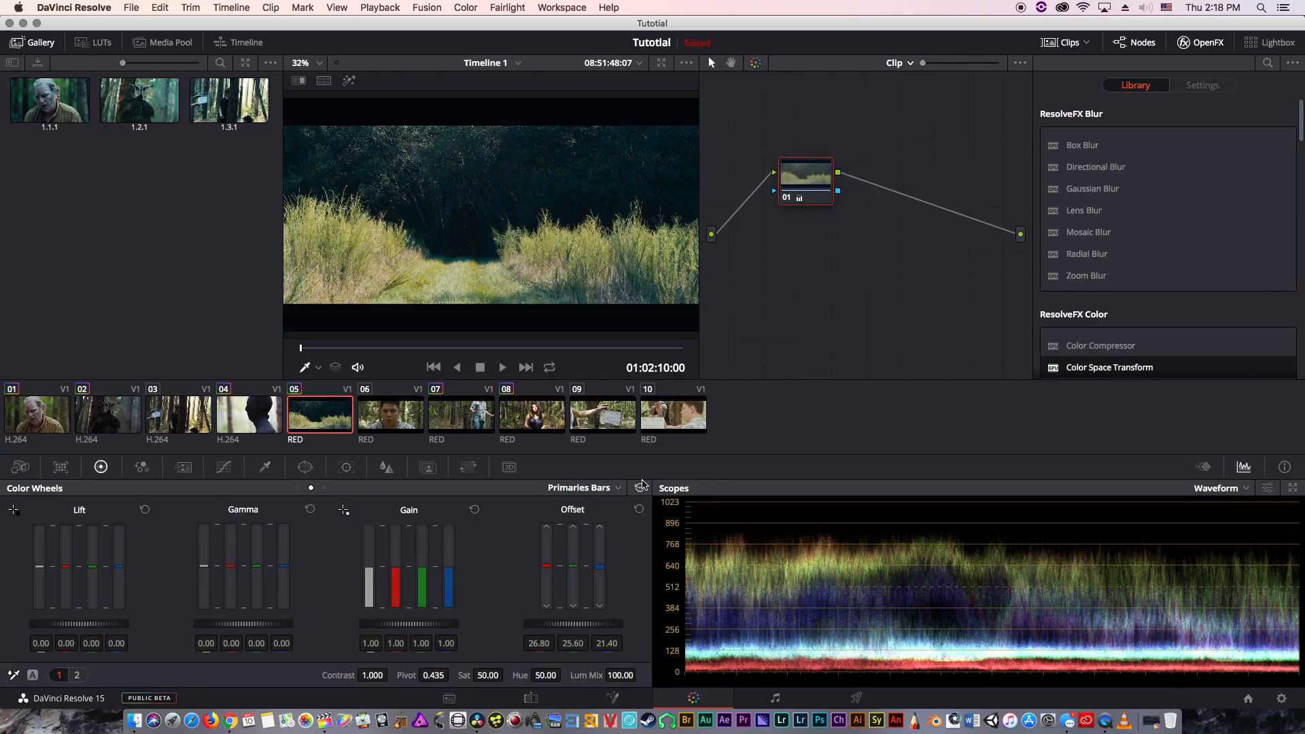
pyautogui.click(640, 487)
# - Set node 01's color space to HSL, try offsets of 7.40 red, 10.20 green and 53.20 blue, and reset the offset
pyautogui.rightClick(797, 190)
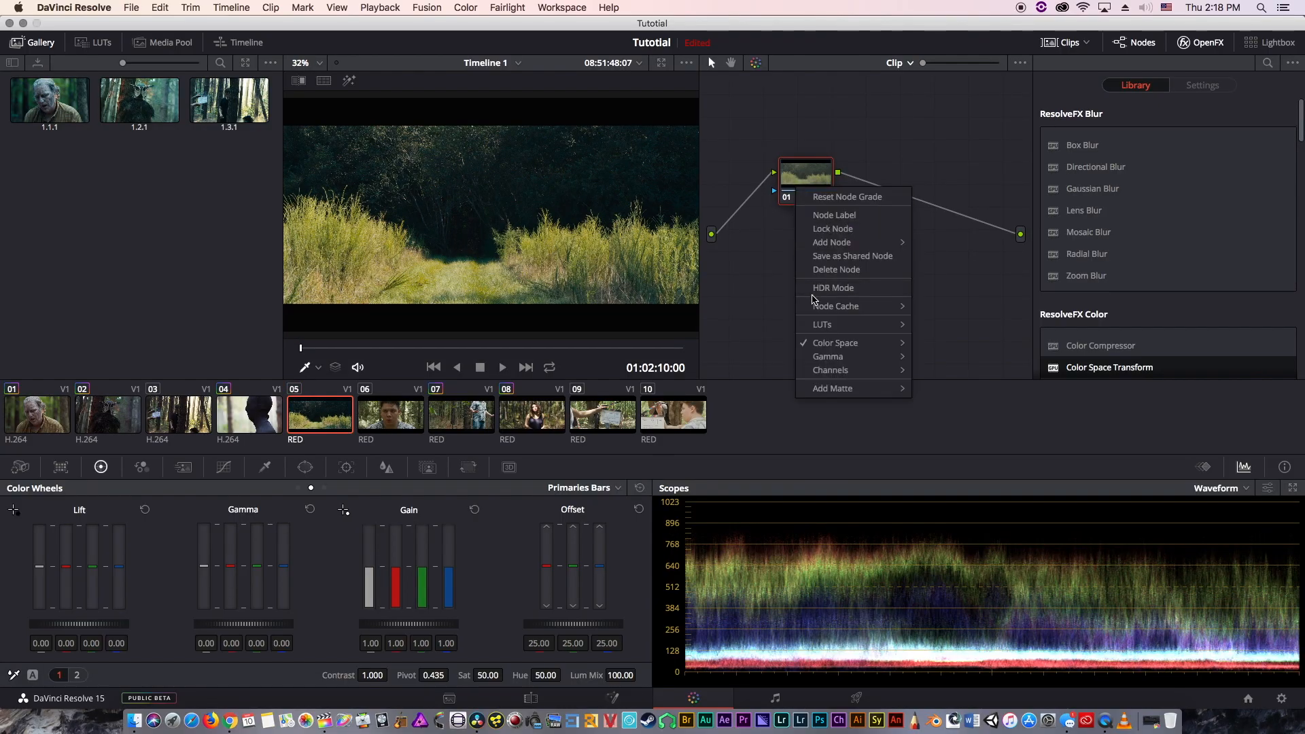
pyautogui.moveTo(850, 343)
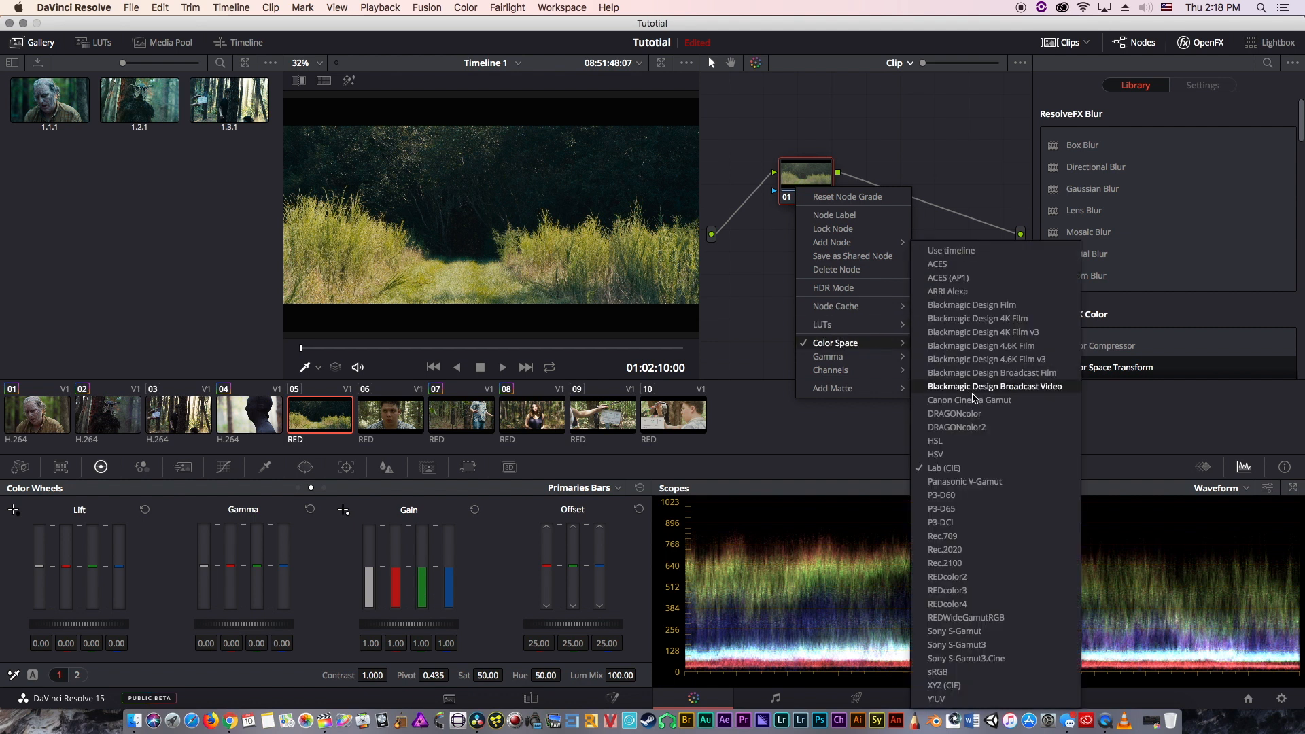
pyautogui.click(976, 443)
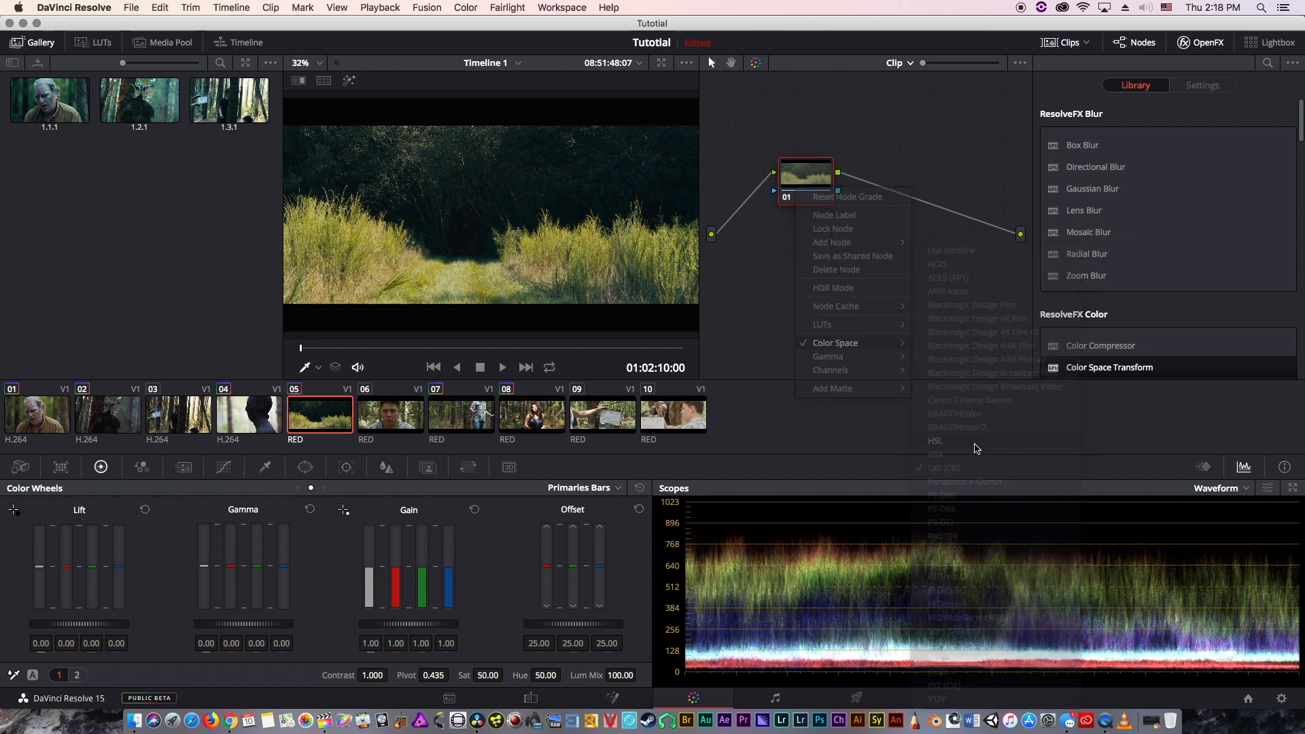
pyautogui.moveTo(548, 574)
pyautogui.mouseDown()
pyautogui.moveTo(546, 602)
pyautogui.moveTo(547, 573)
pyautogui.moveTo(598, 556)
pyautogui.moveTo(550, 574)
pyautogui.mouseUp()
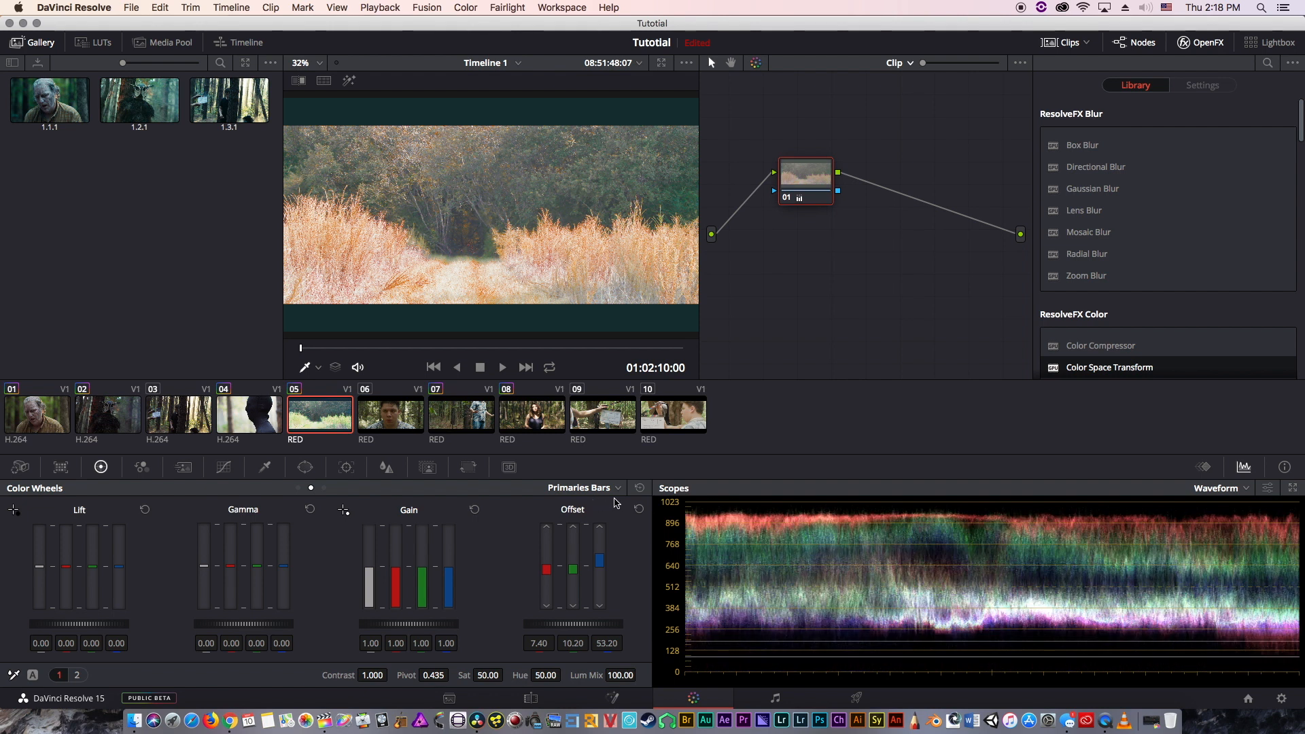
pyautogui.click(638, 509)
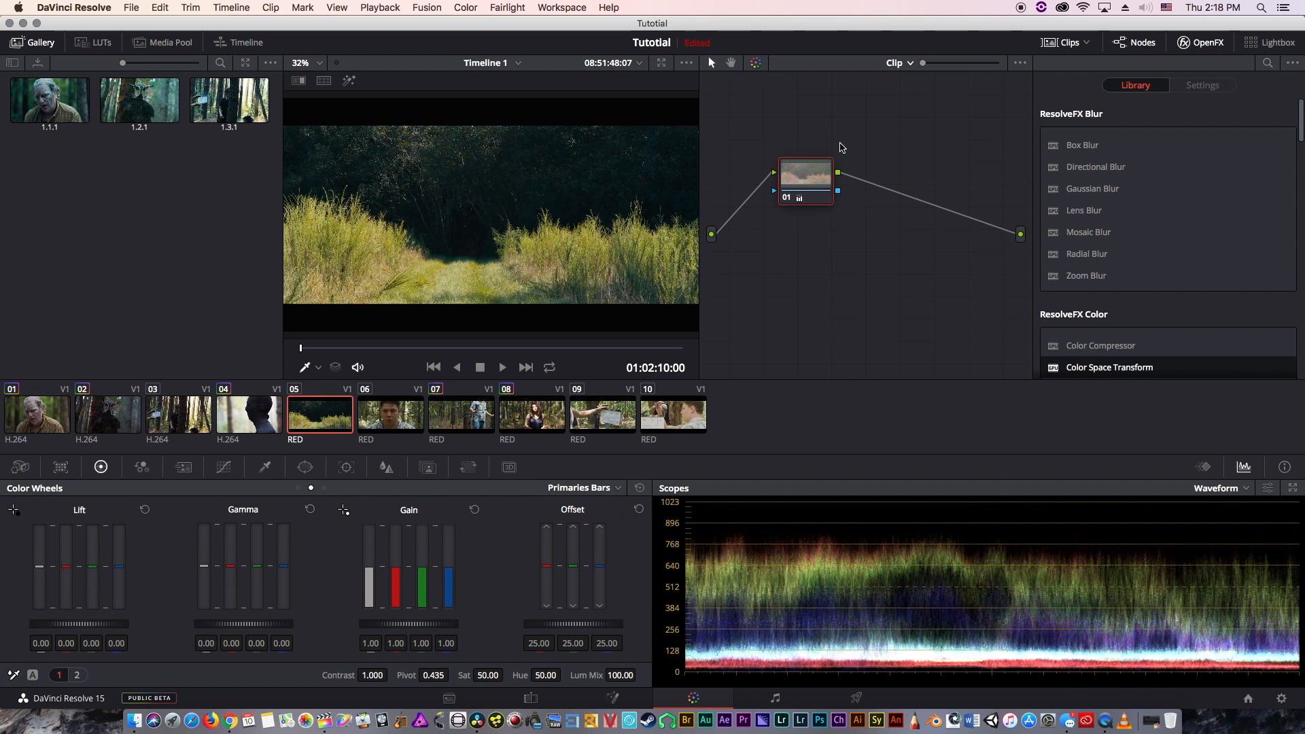
# - Set node 01's color space to HSV, try offsets of 18.00 red and 43.80 blue, and reset the offset
pyautogui.rightClick(820, 183)
pyautogui.moveTo(858, 336)
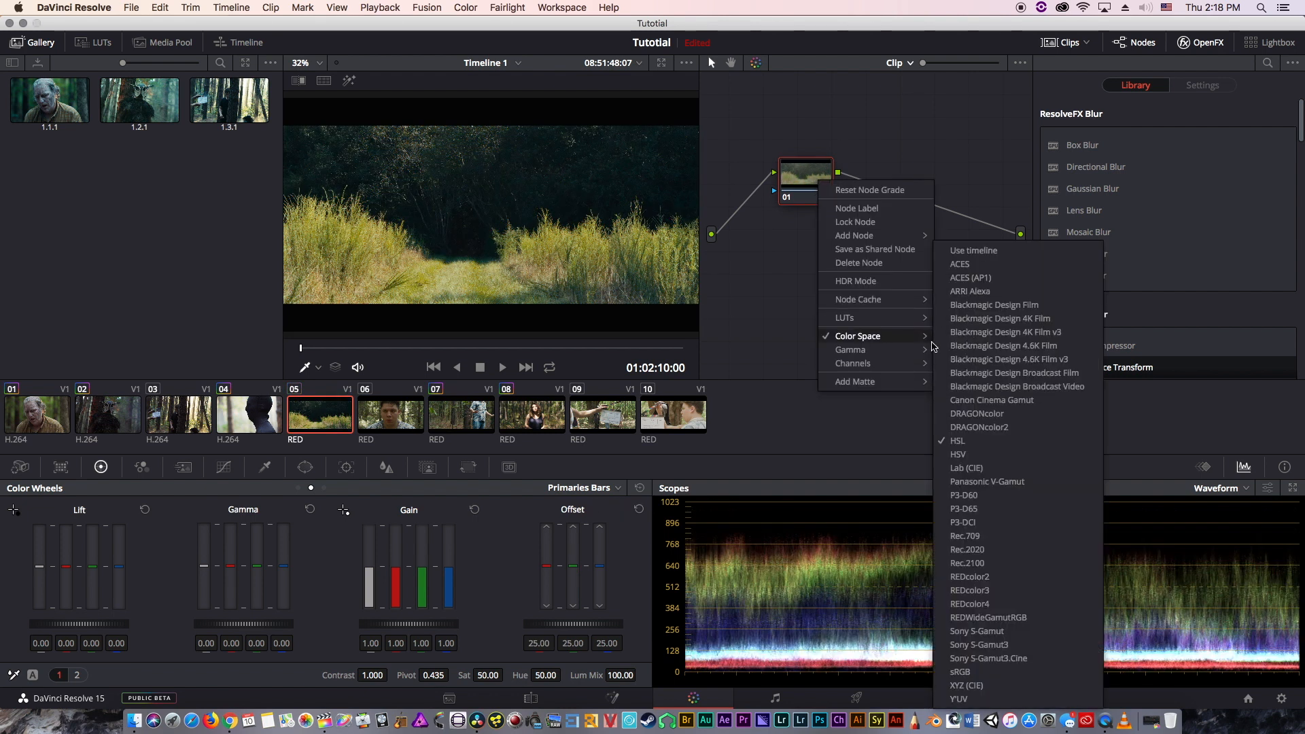
pyautogui.click(975, 456)
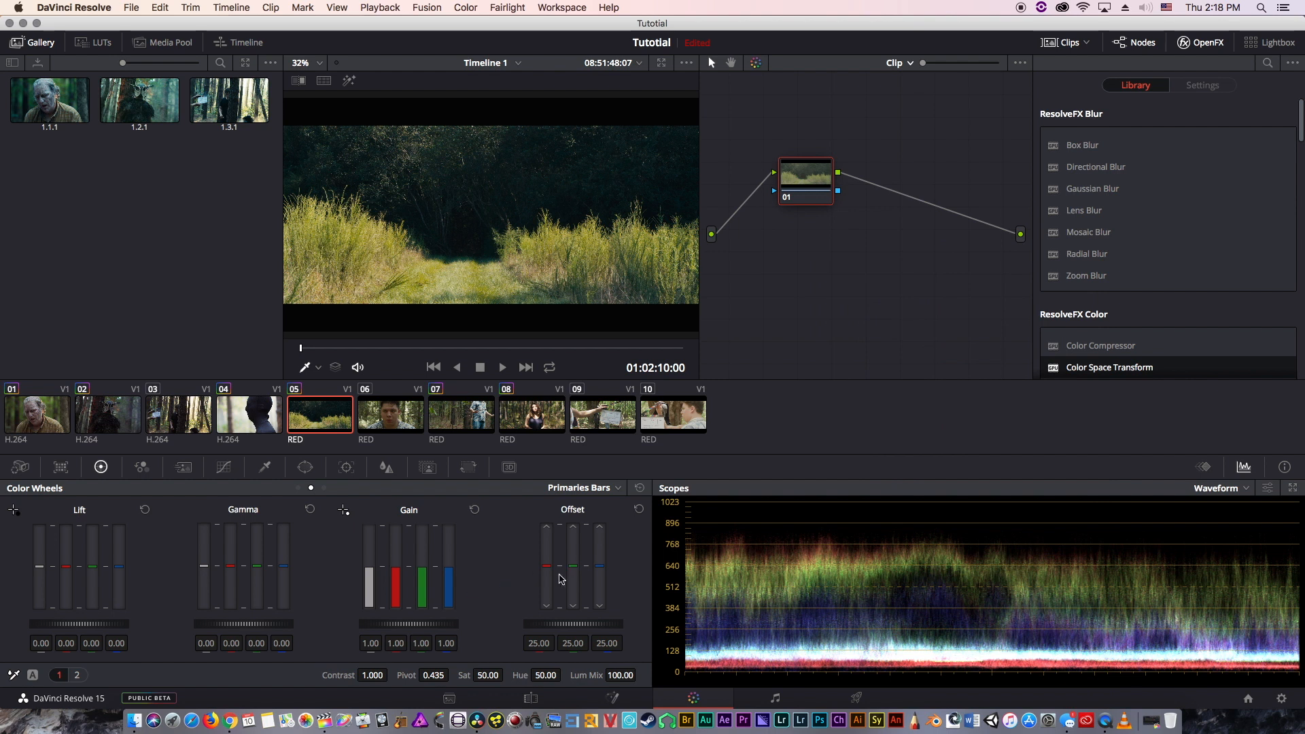
pyautogui.moveTo(547, 566); pyautogui.dragTo(600, 562)
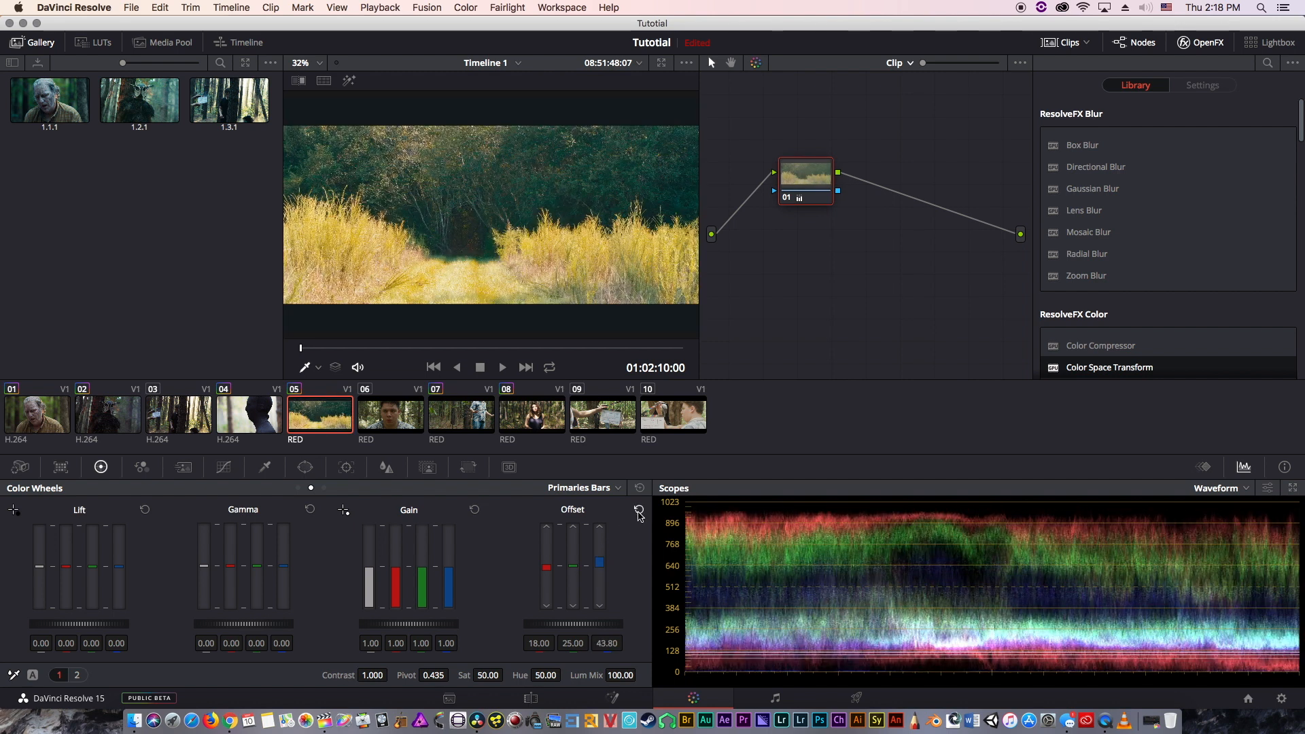
pyautogui.click(639, 509)
# - Set node 01's color space to XYZ (CIE), try offsets of 22.60 red, 26.20 green and 47.60 blue, and reset the primaries
pyautogui.rightClick(808, 193)
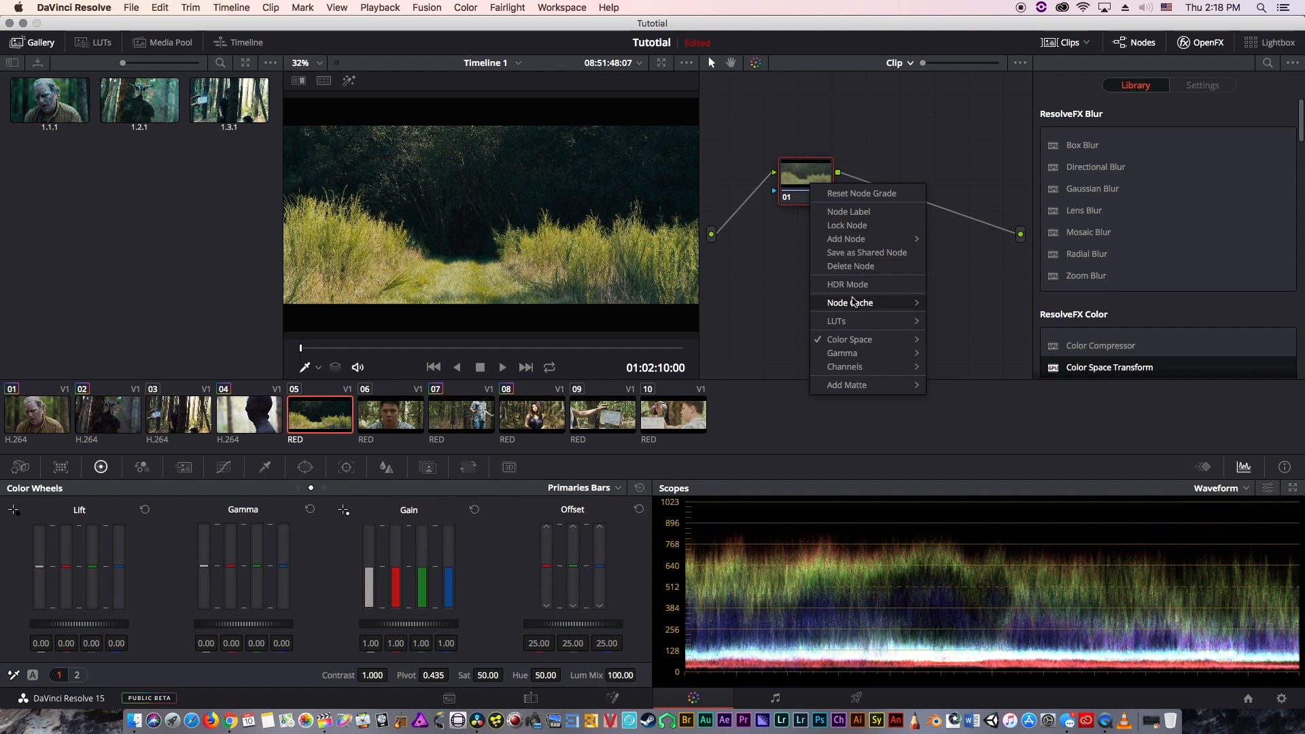
pyautogui.moveTo(860, 339)
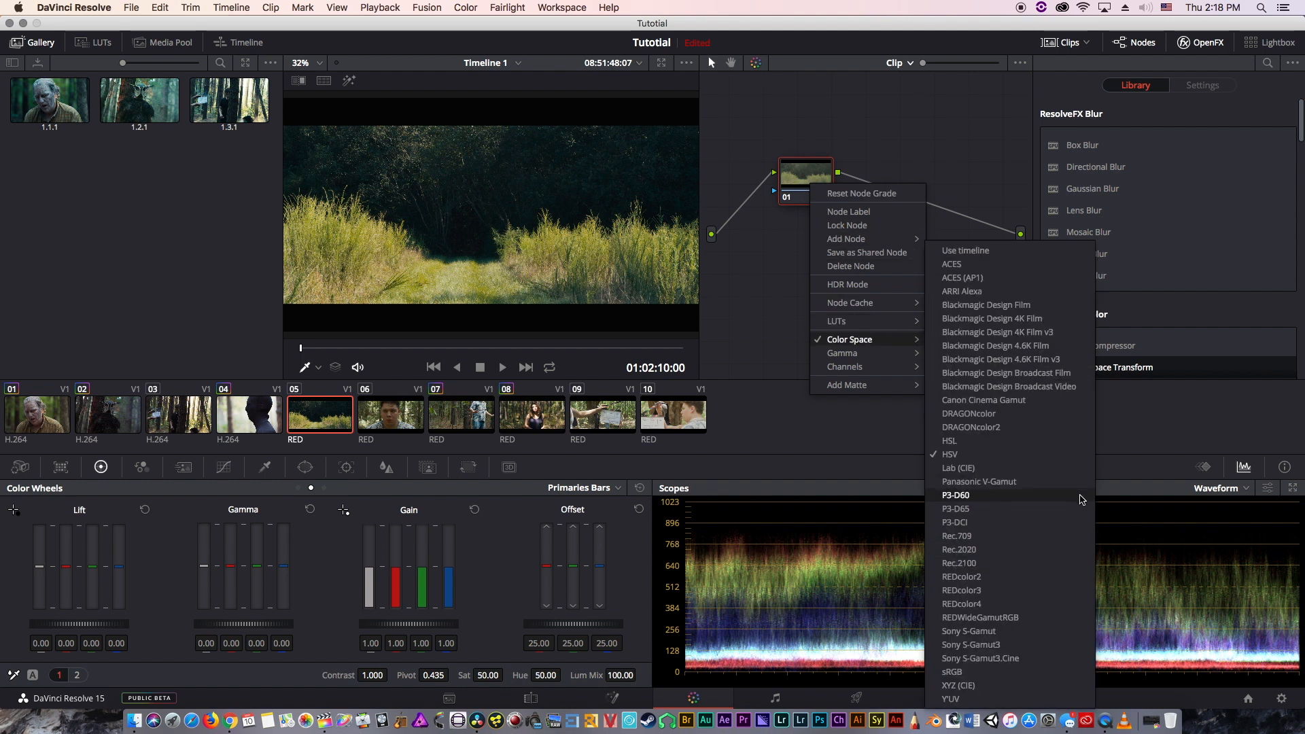
pyautogui.click(962, 687)
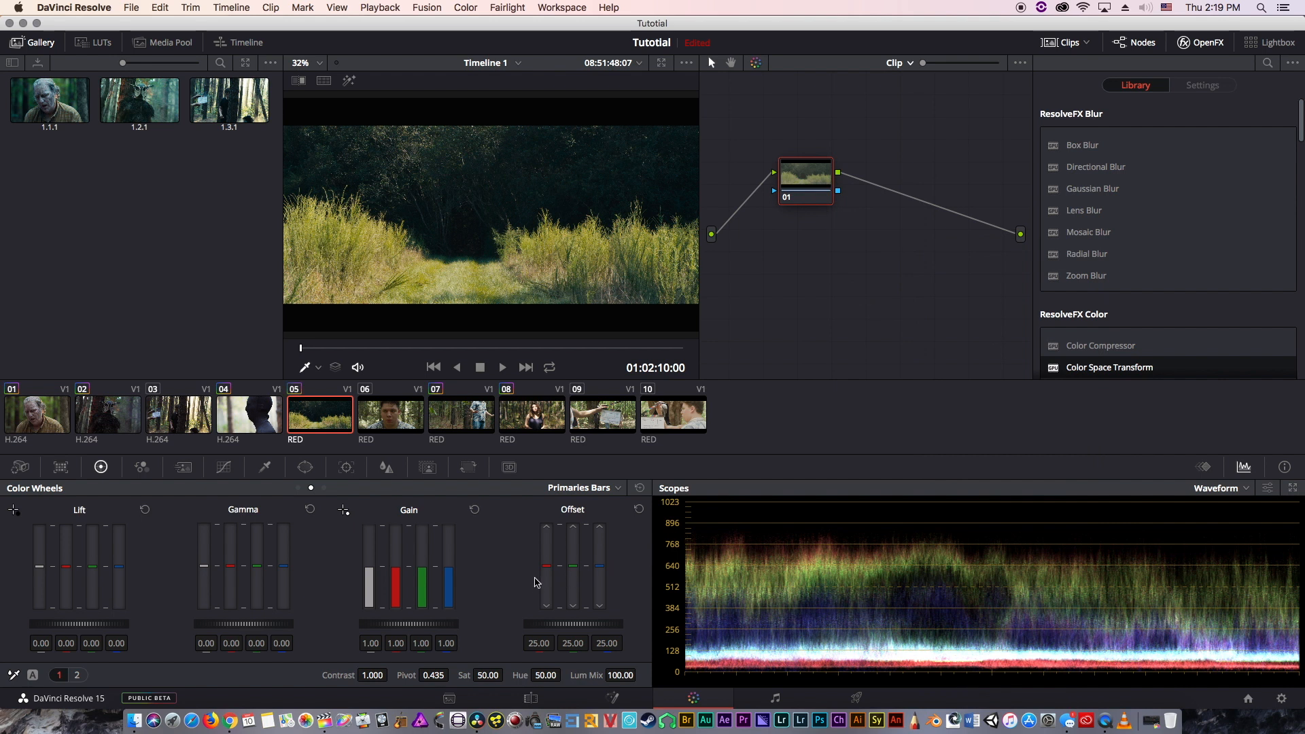
pyautogui.moveTo(546, 565); pyautogui.dragTo(546, 527)
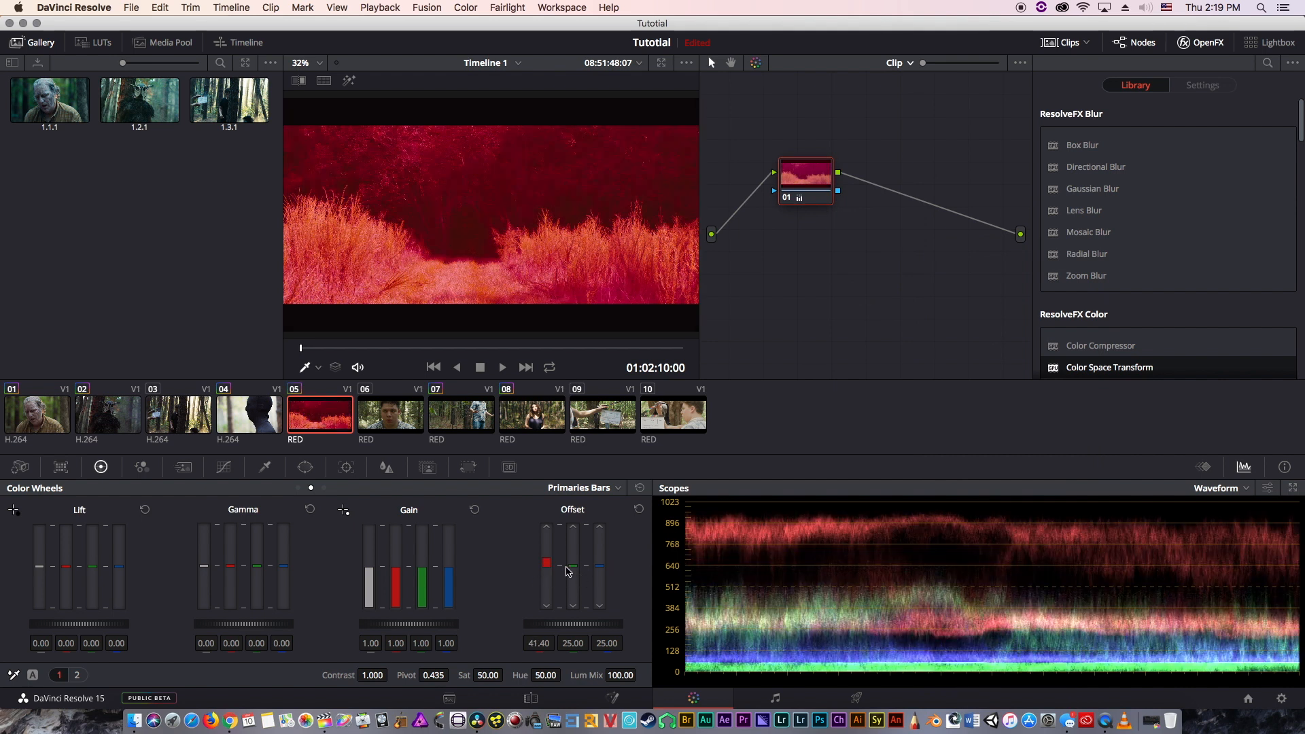
pyautogui.moveTo(573, 568); pyautogui.dragTo(598, 557)
pyautogui.click(639, 512)
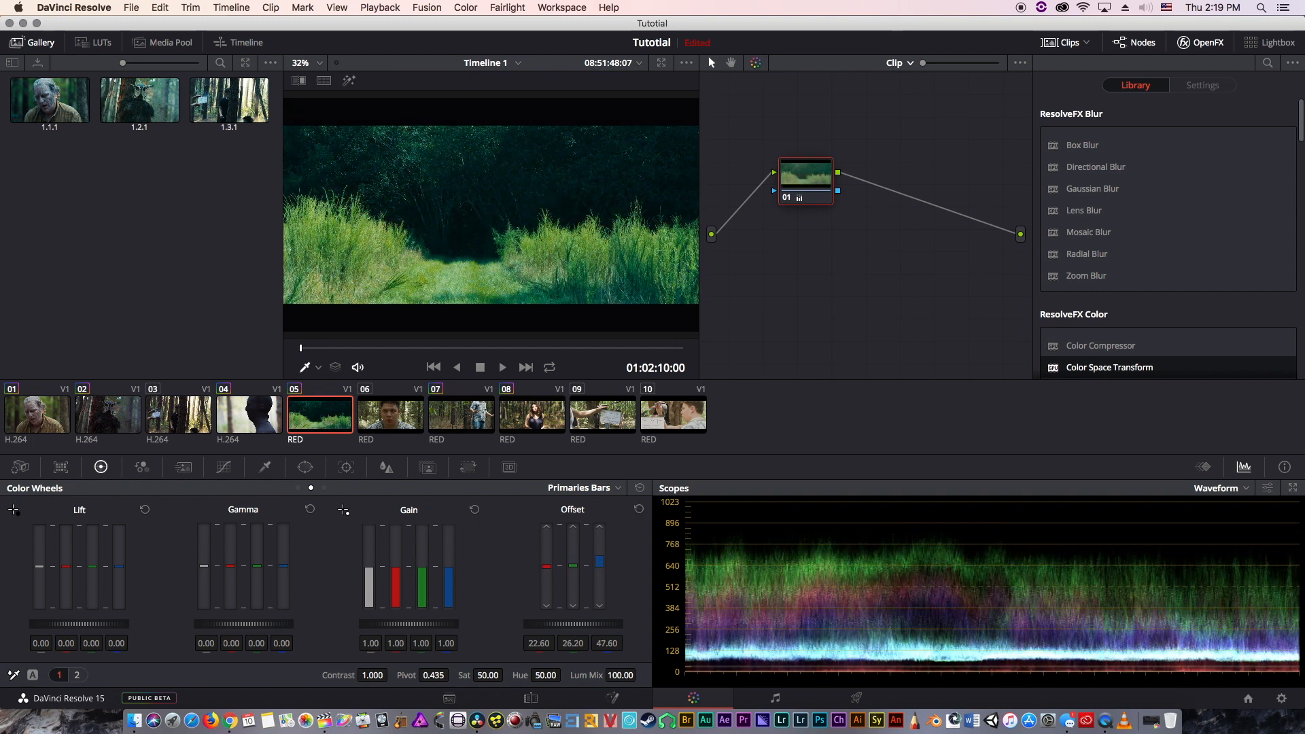
pyautogui.click(639, 488)
# - Set node 01's color space to Y'UV, try offsets of 14.60 red, 28.40 green and 37.00 blue, and reset the primaries
pyautogui.rightClick(807, 177)
pyautogui.moveTo(850, 328)
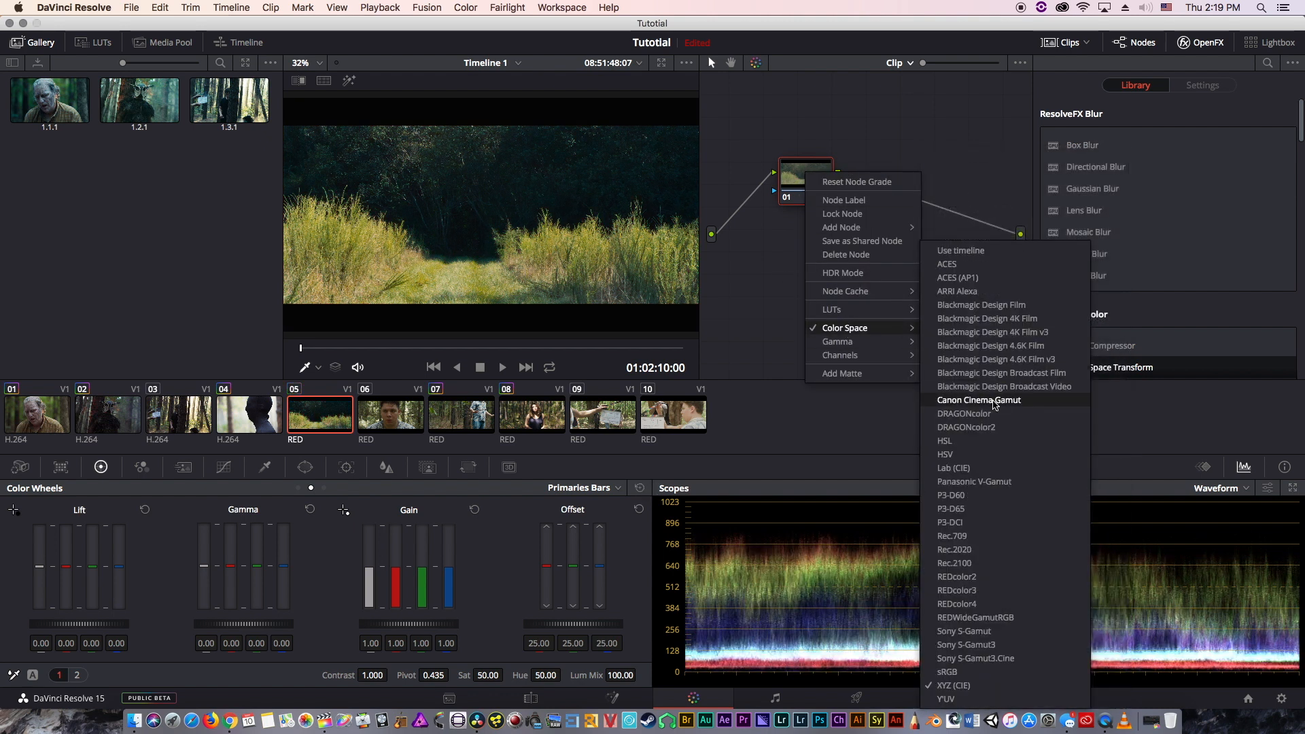
pyautogui.click(962, 698)
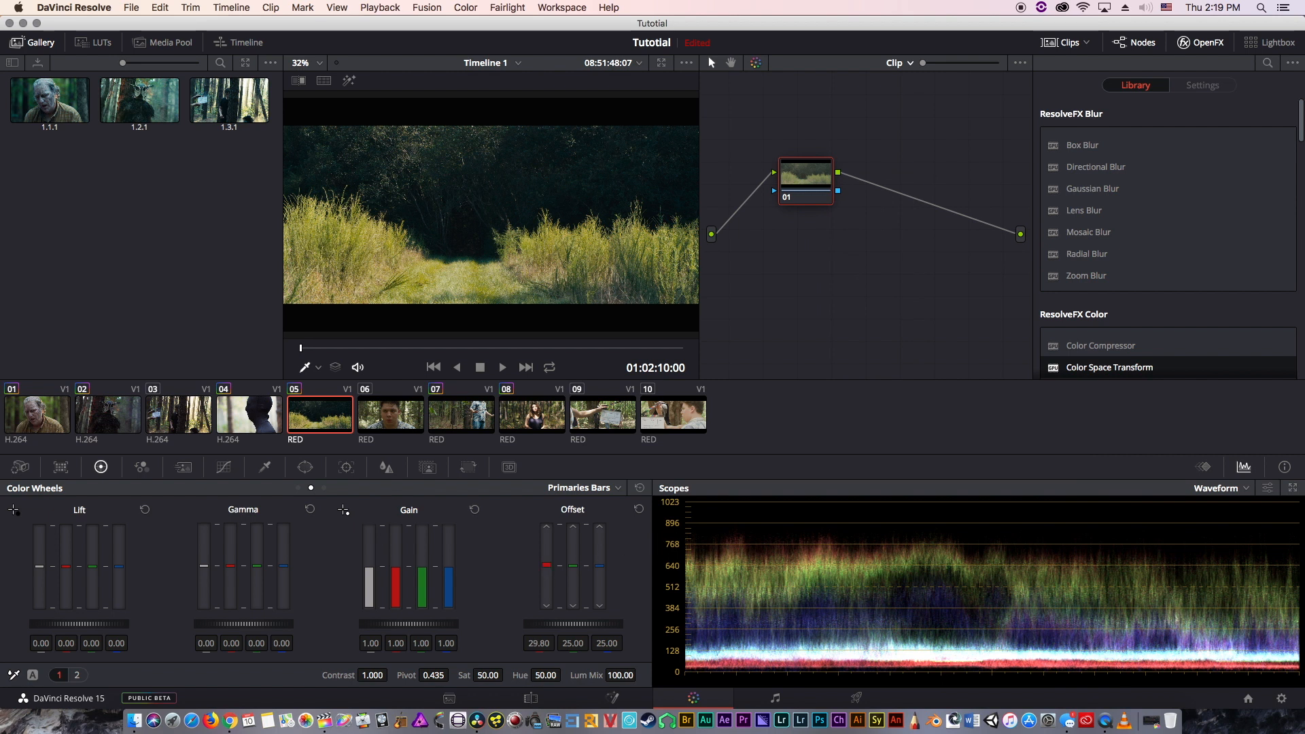
pyautogui.moveTo(547, 565); pyautogui.dragTo(582, 573)
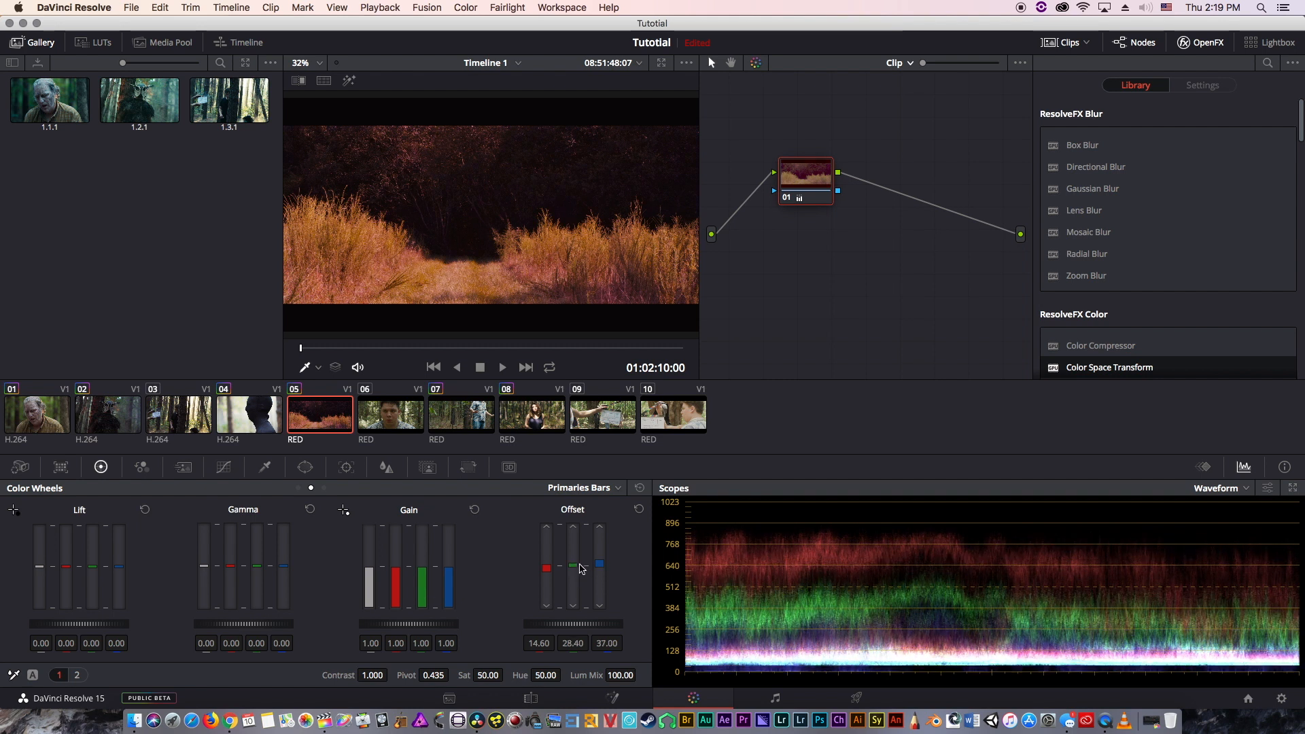
pyautogui.click(637, 488)
# - Set node 01's color space to REDWideGamutRGB and set the offsets to 45.20 red, 38.40 green and 20.20 blue
pyautogui.rightClick(800, 170)
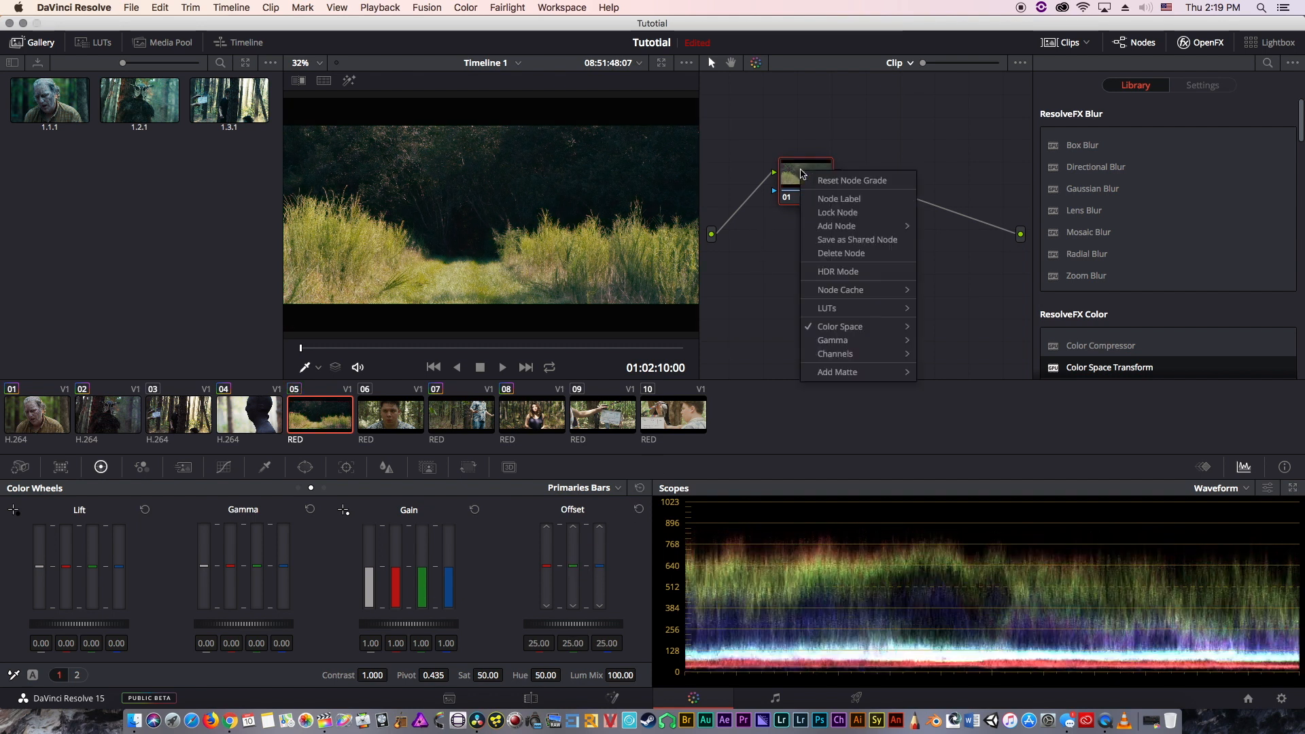
pyautogui.moveTo(843, 327)
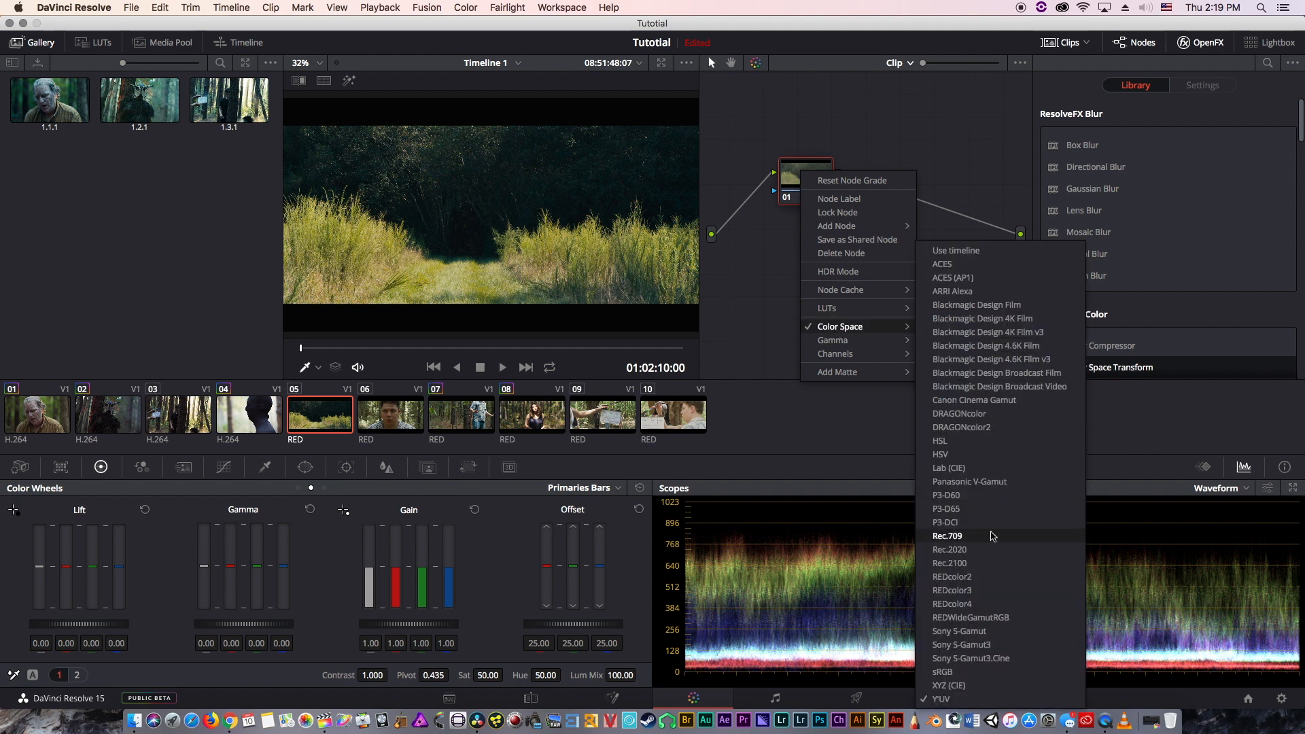
pyautogui.click(991, 617)
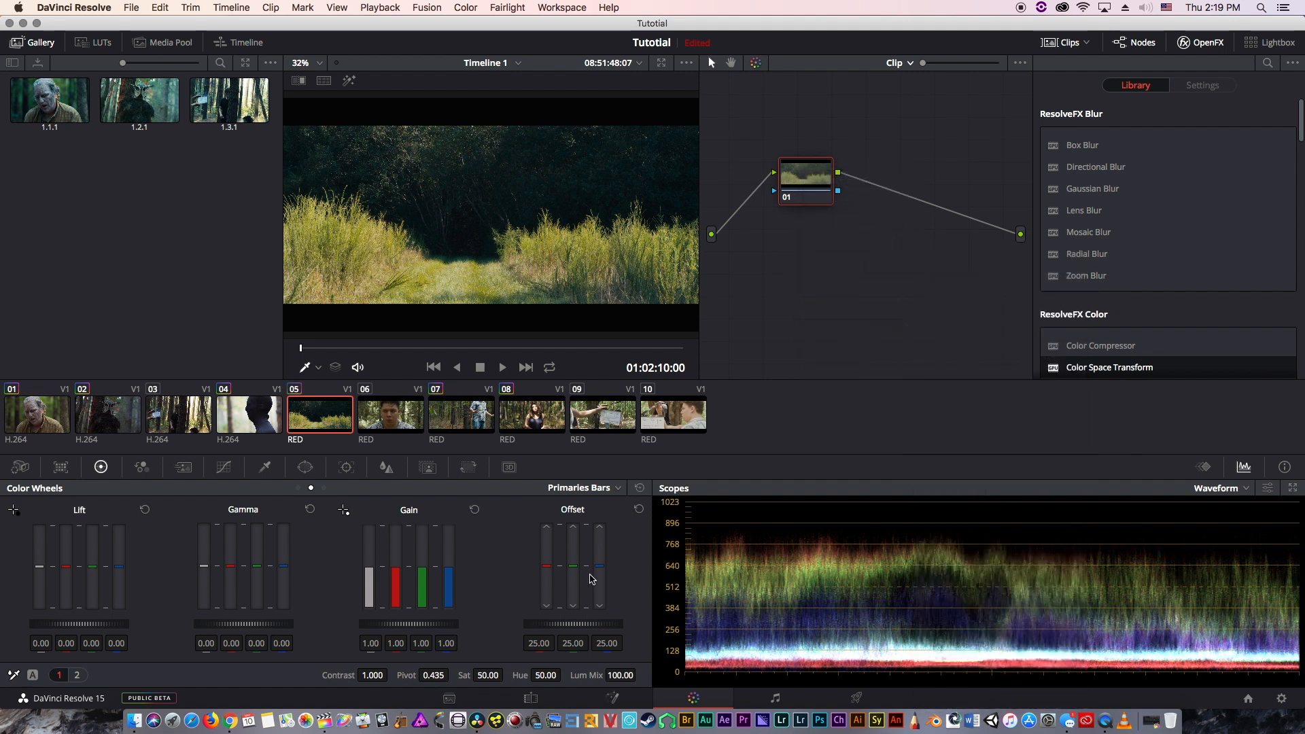
pyautogui.moveTo(599, 563); pyautogui.dragTo(786, 241)
# - Set node 01's color space to Use timeline and reset the offset
pyautogui.rightClick(799, 179)
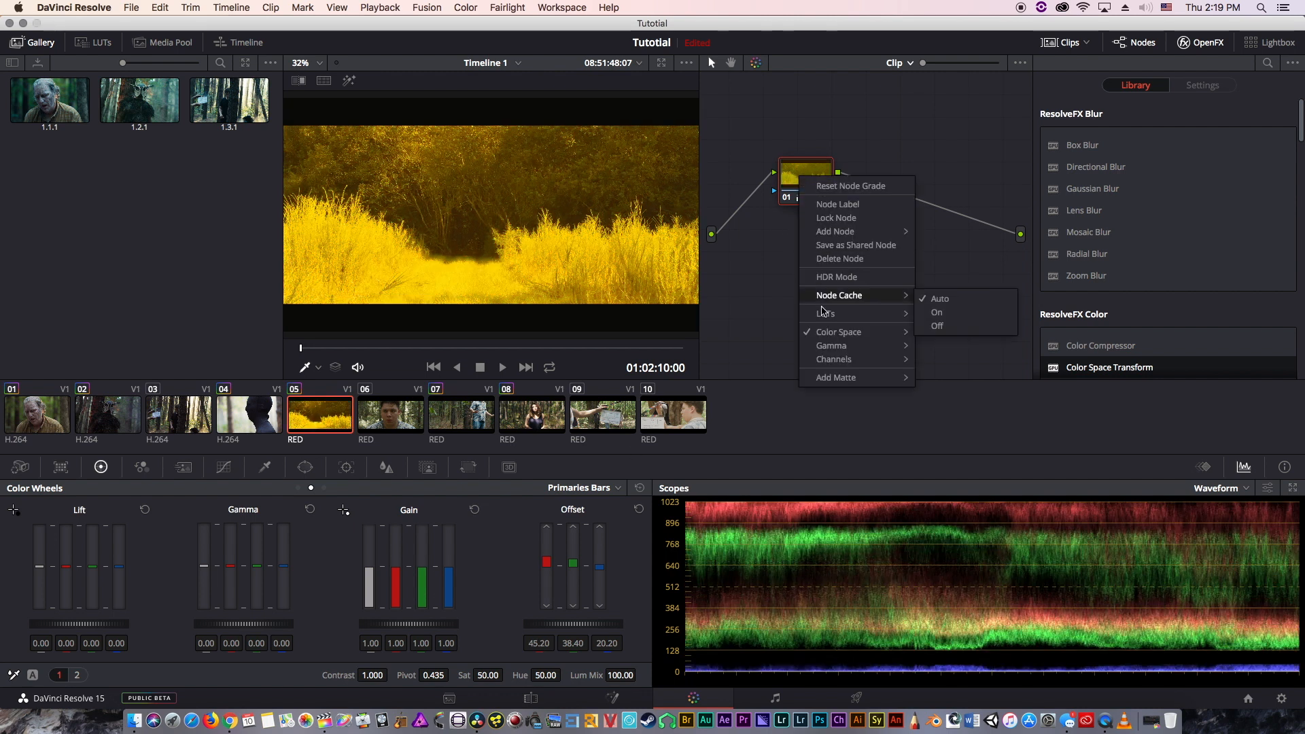
pyautogui.moveTo(830, 337)
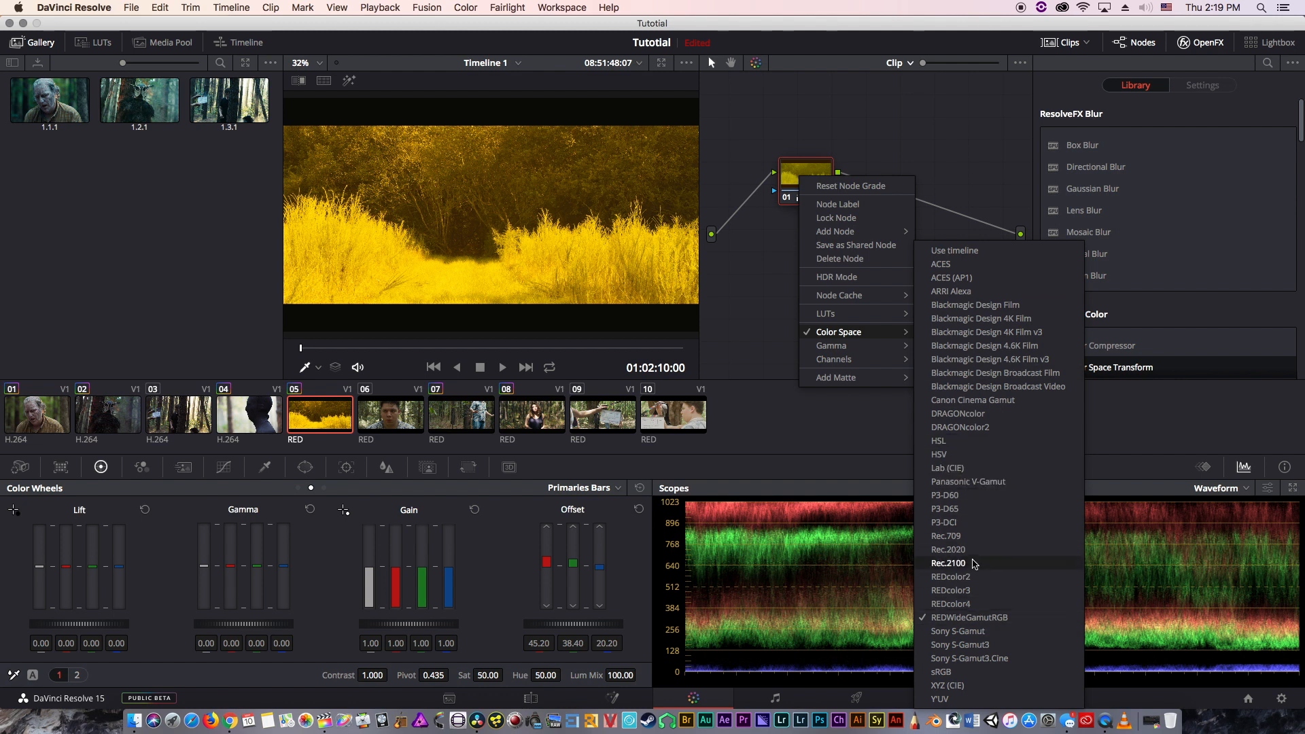
pyautogui.click(958, 251)
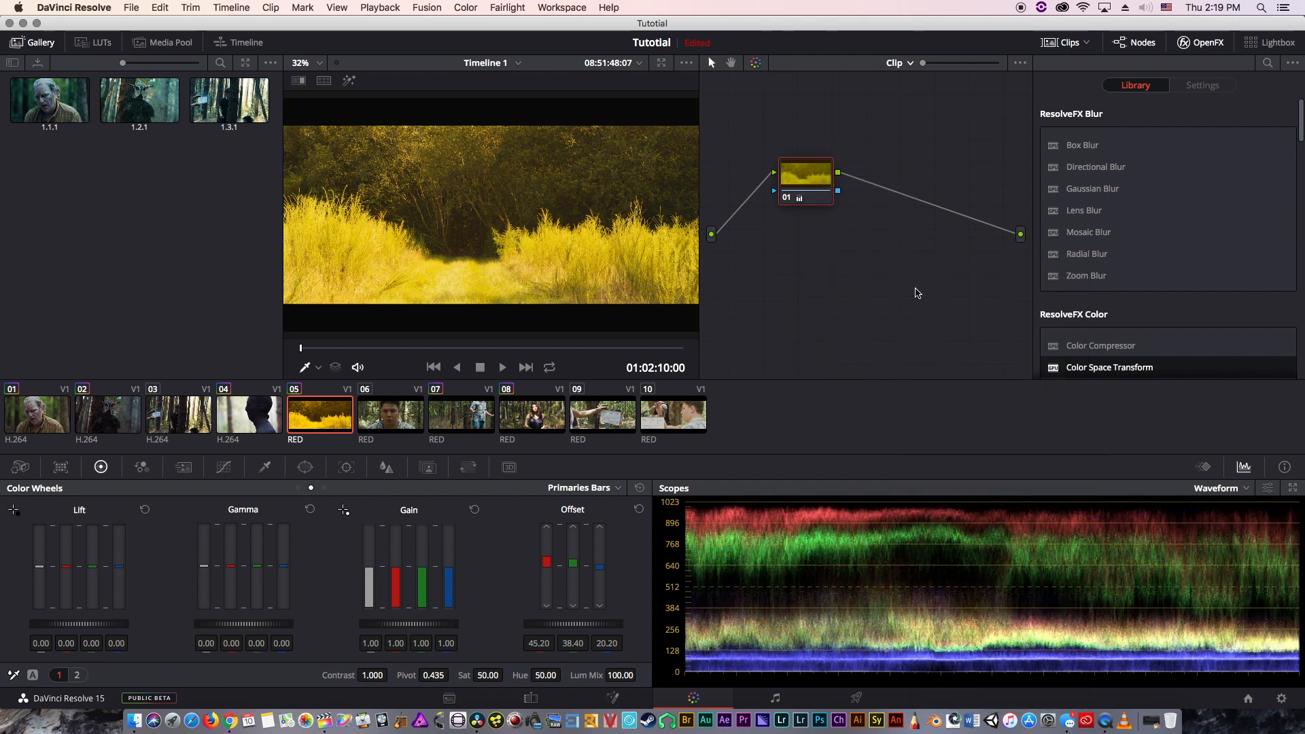
pyautogui.click(639, 510)
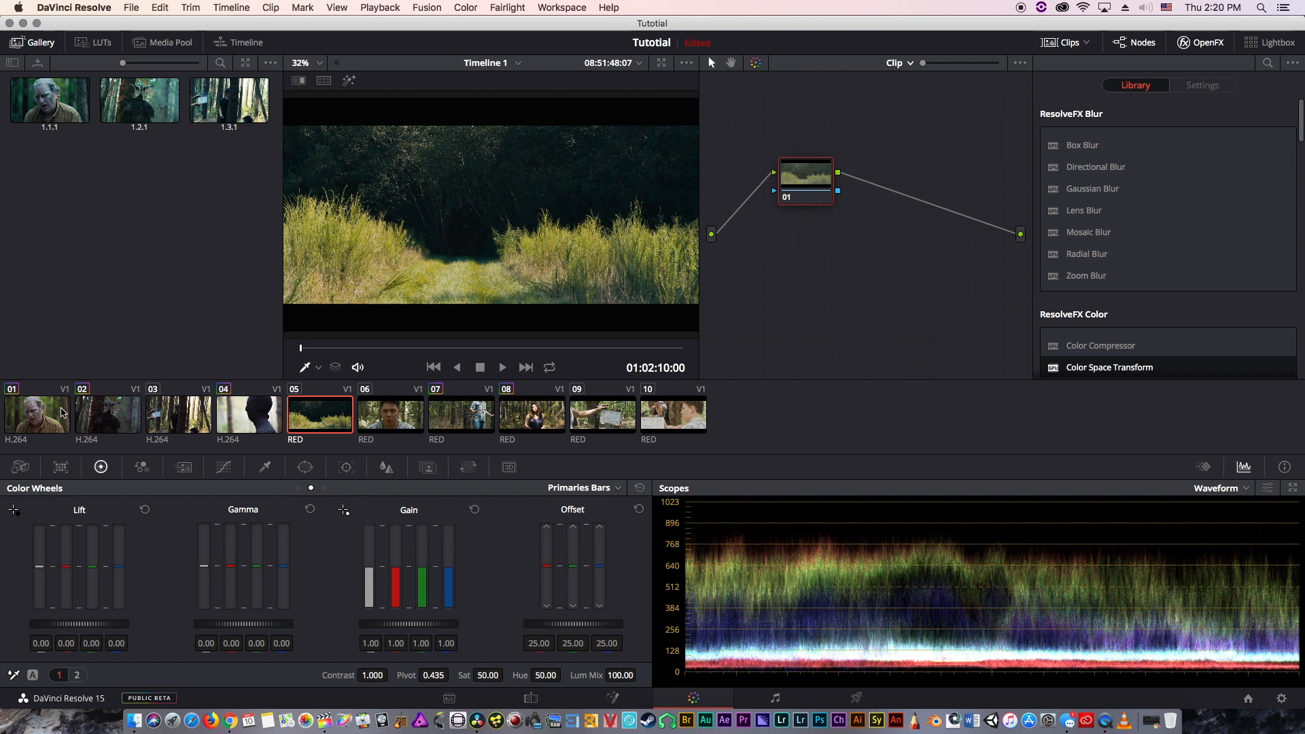
# - Switch from clip 05 to clip 08, the woman in the forest
pyautogui.click(427, 421)
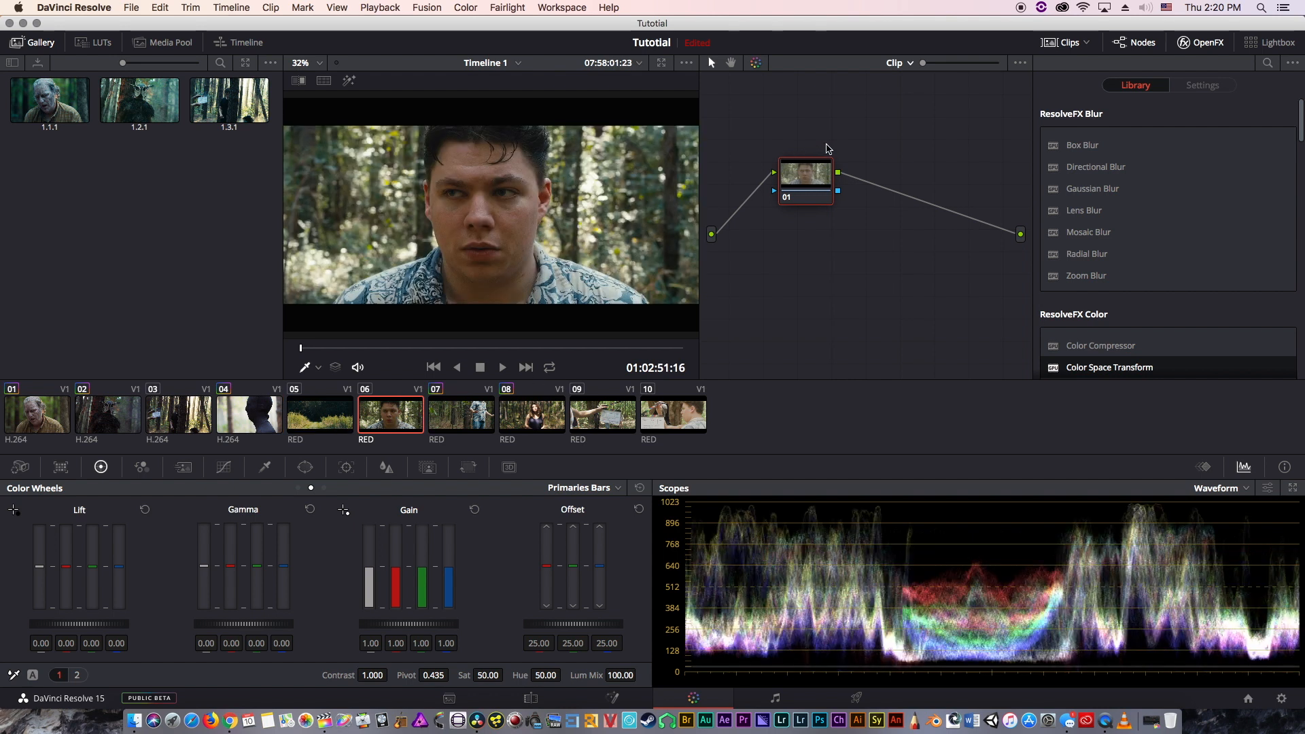
pyautogui.click(503, 425)
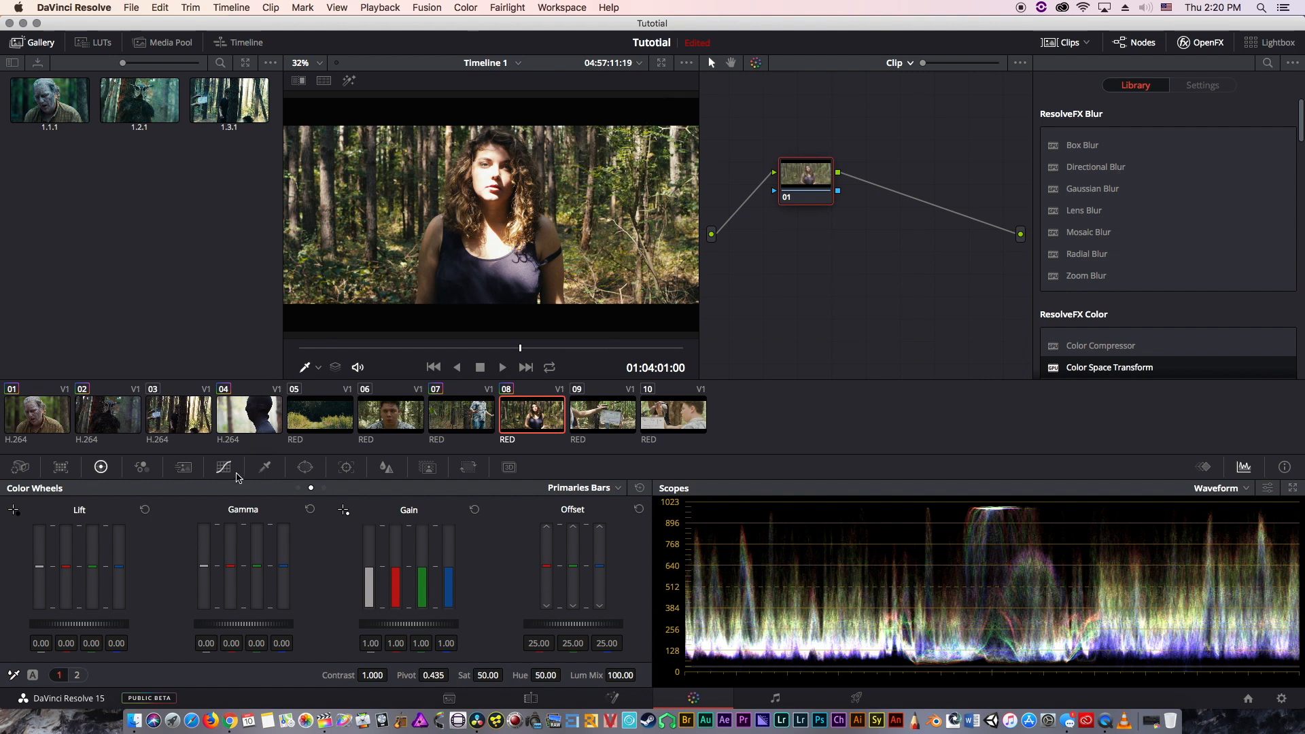
# - Sample the green leaves behind the woman with the HSL qualifier, add neighbouring leaf tones, and select the feather-adding picker
pyautogui.click(262, 469)
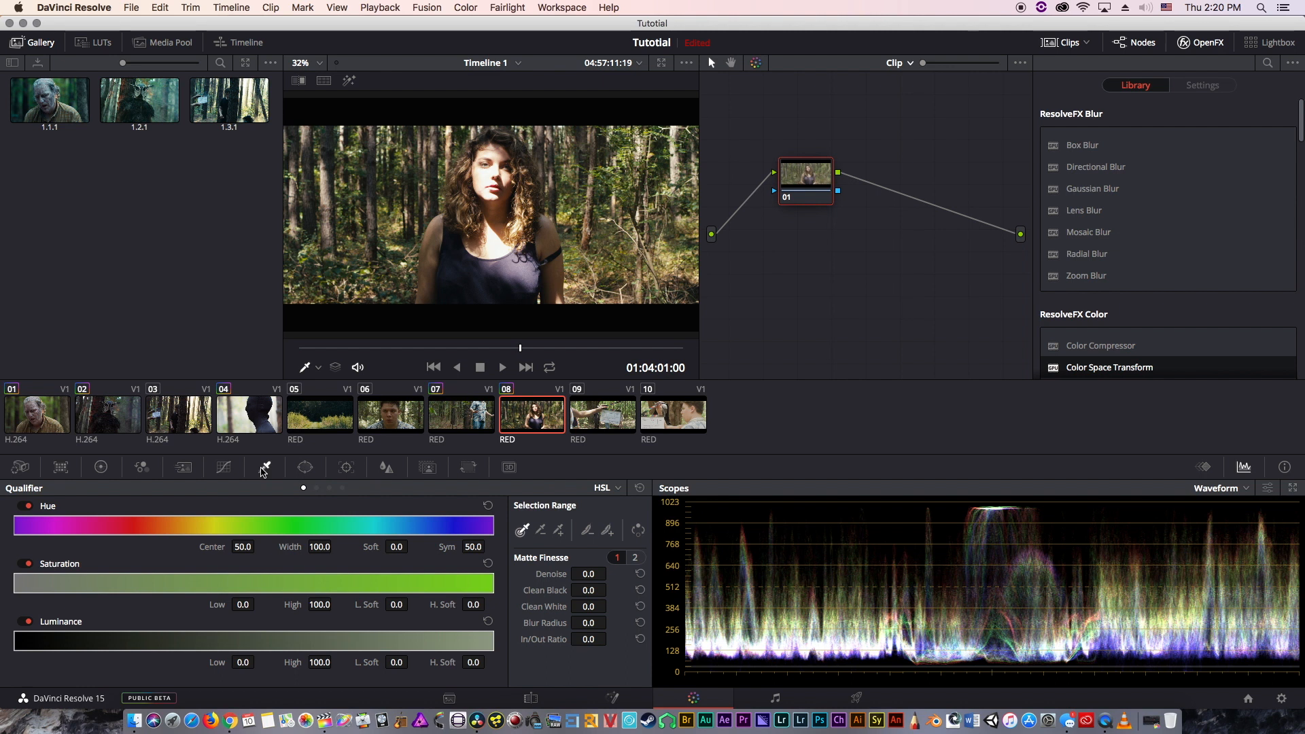
pyautogui.scroll(10, 669, 152)
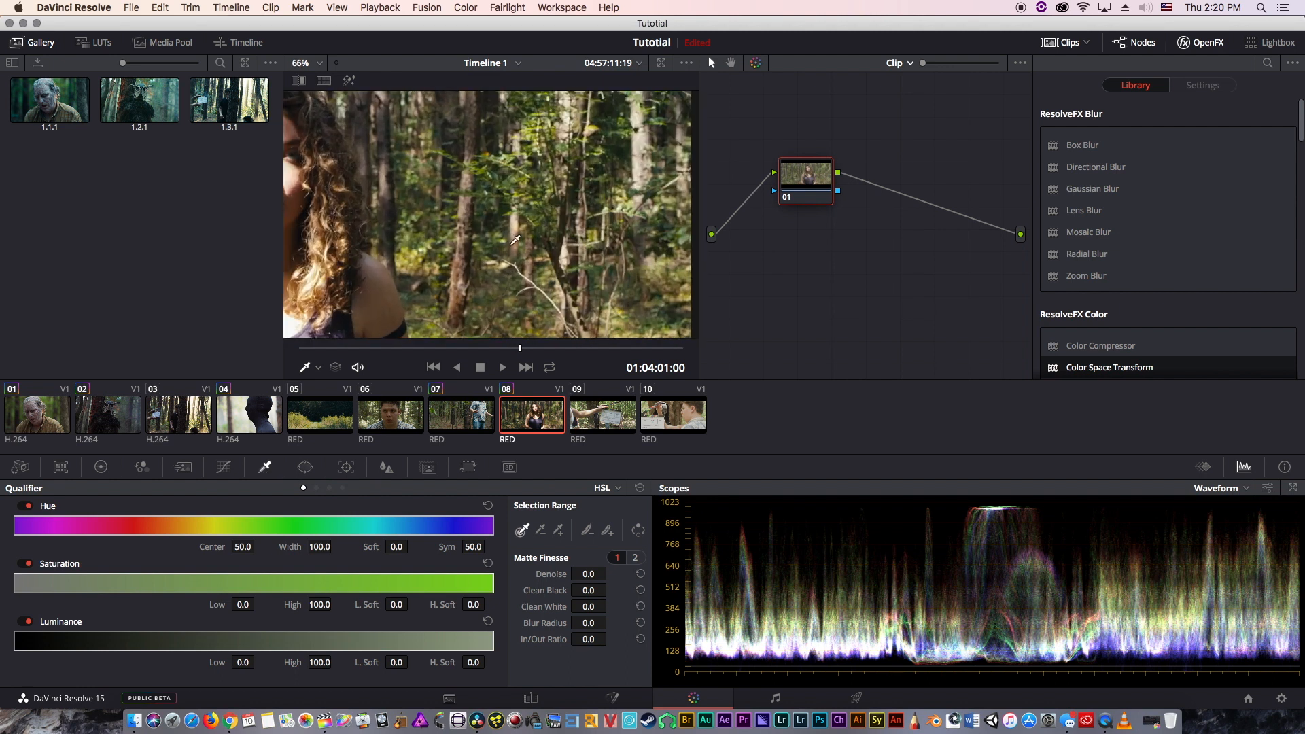
pyautogui.scroll(5, 512, 247)
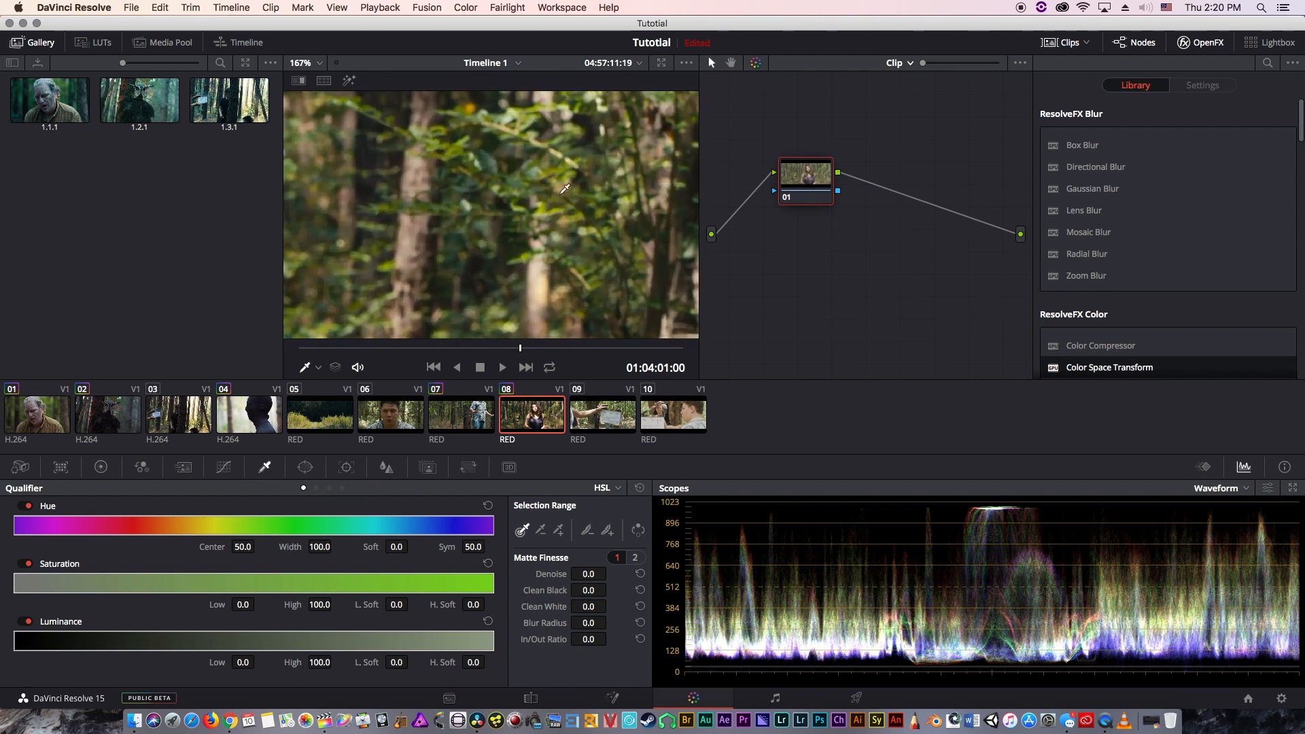
pyautogui.click(557, 206)
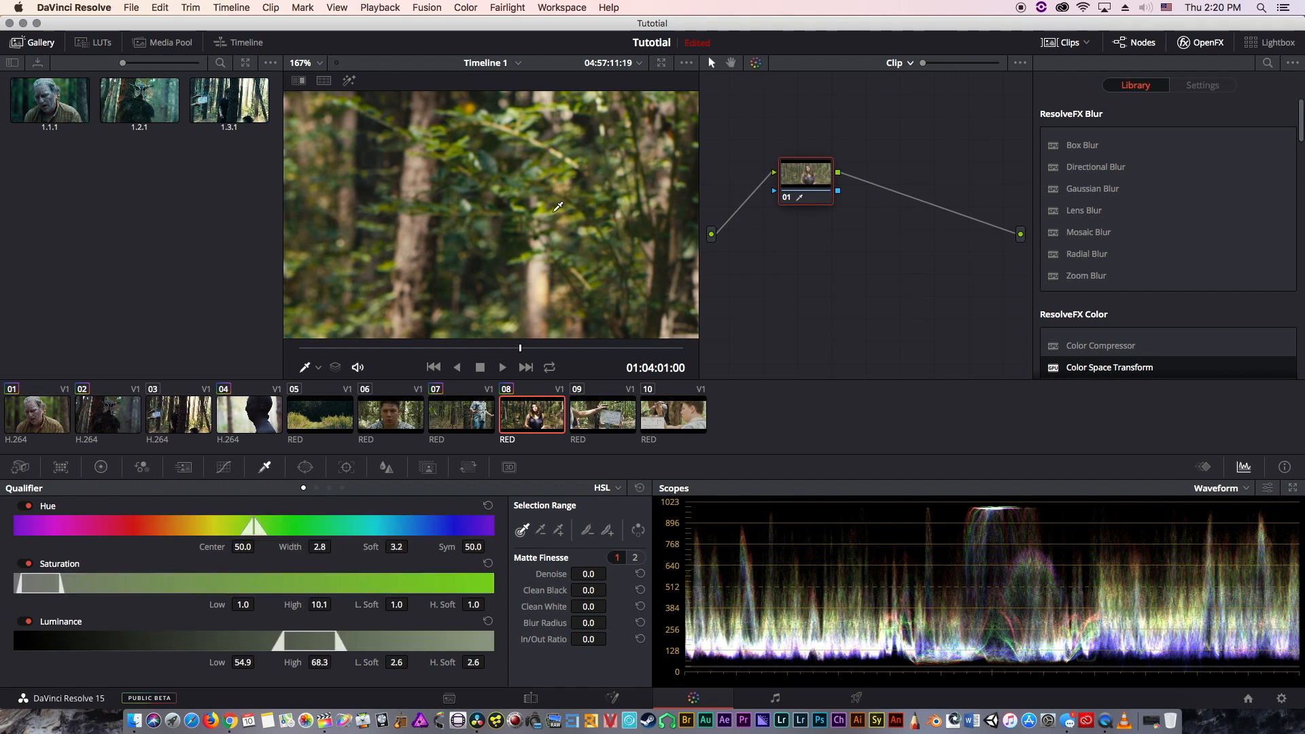
pyautogui.click(560, 529)
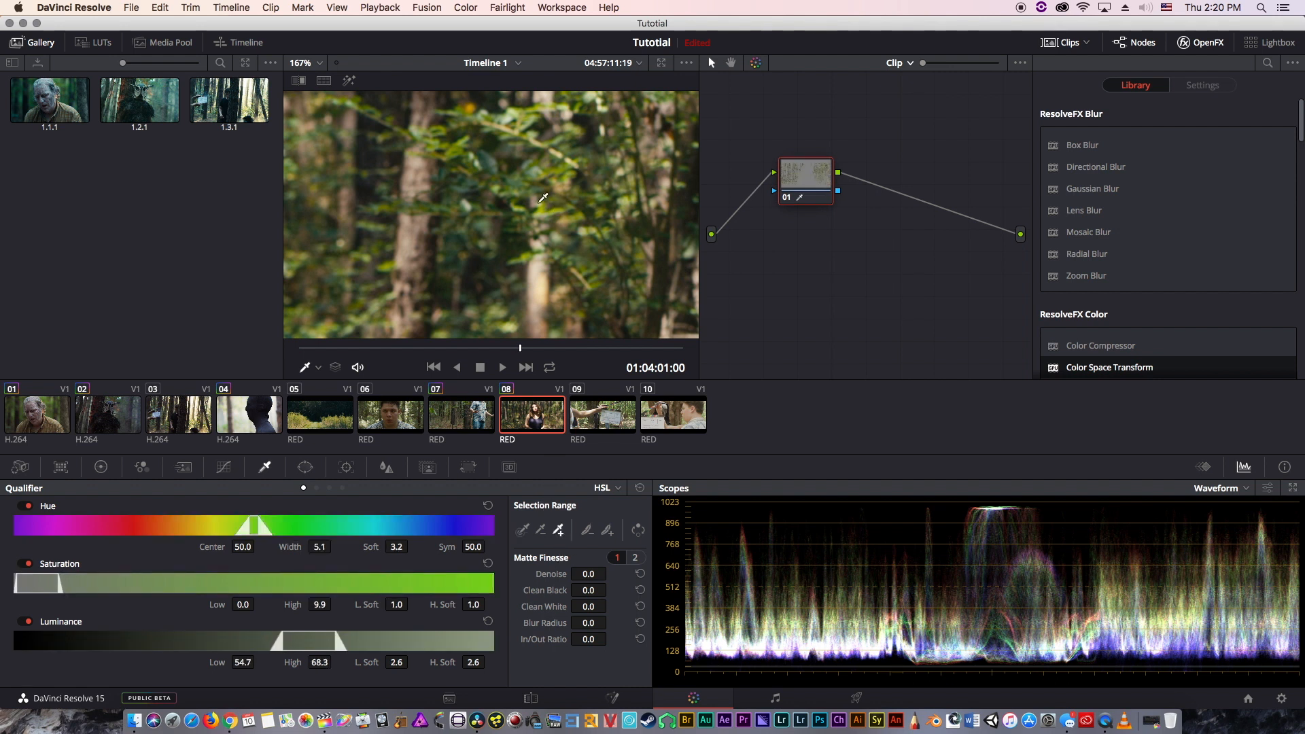
pyautogui.click(538, 169)
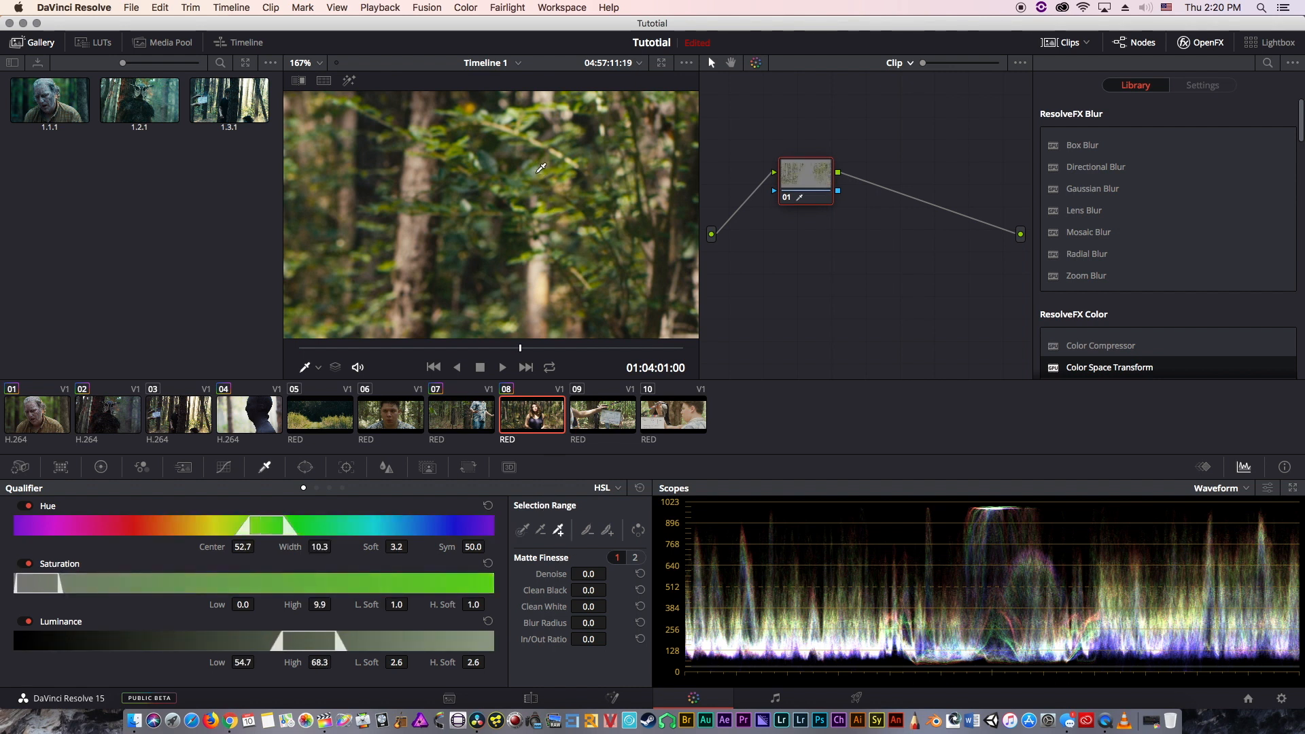
pyautogui.click(553, 178)
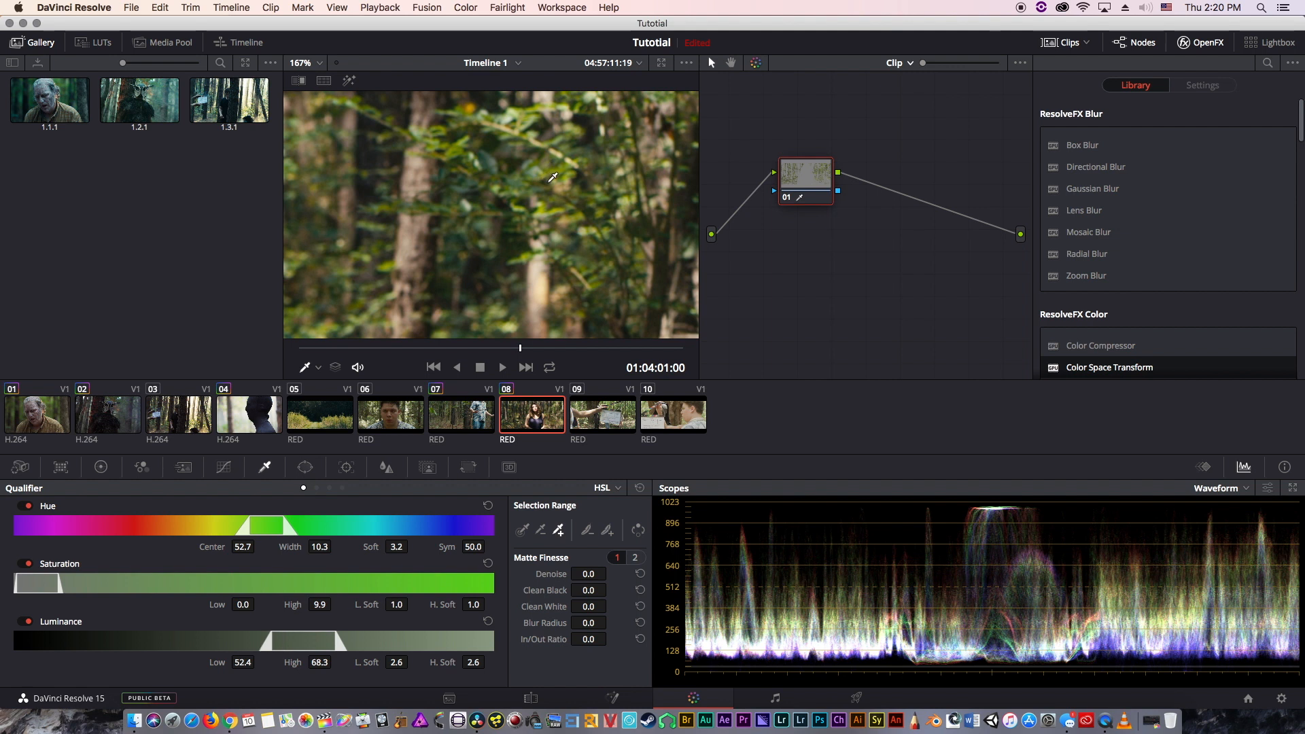
pyautogui.click(607, 529)
# - Inspect node 01's key matte for the qualified foliage and fit the whole frame in the viewer
pyautogui.click(470, 468)
pyautogui.click(430, 468)
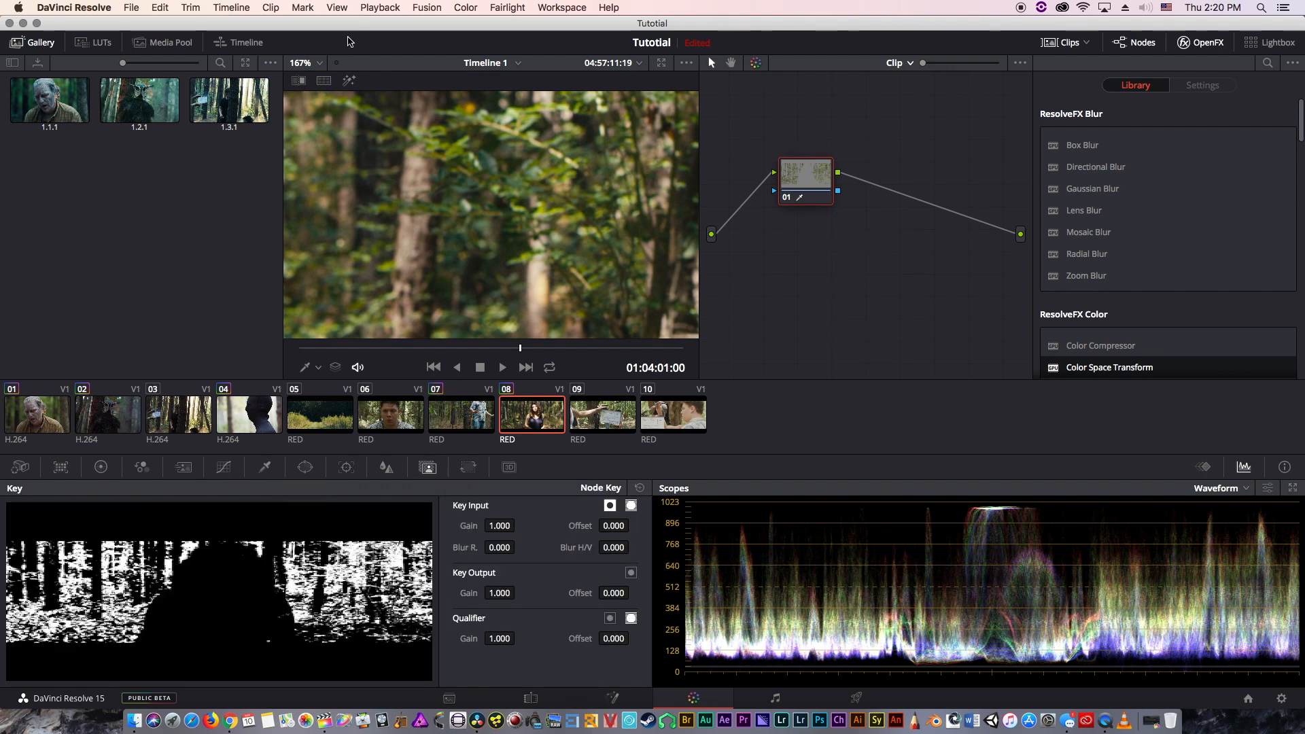
pyautogui.click(307, 63)
pyautogui.click(313, 79)
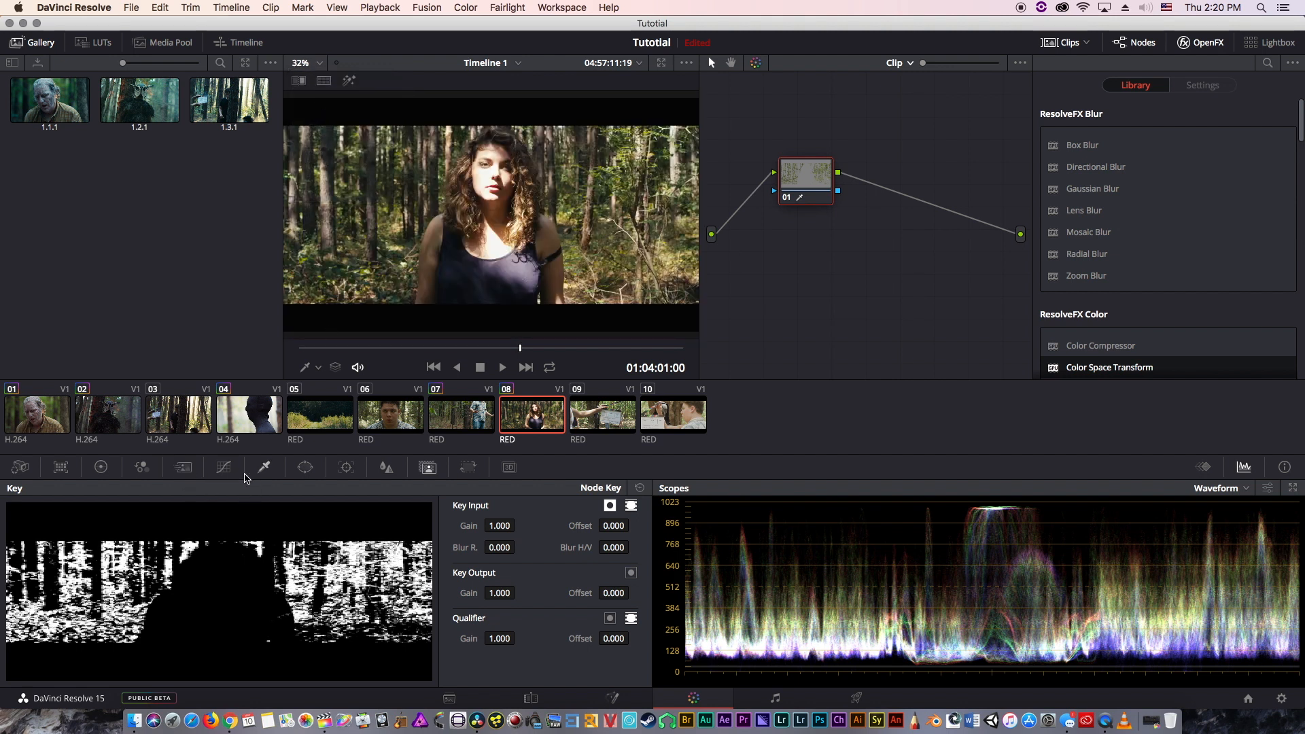
# - Invert node 01's green foliage selection in the qualifier and check its key matte
pyautogui.click(266, 467)
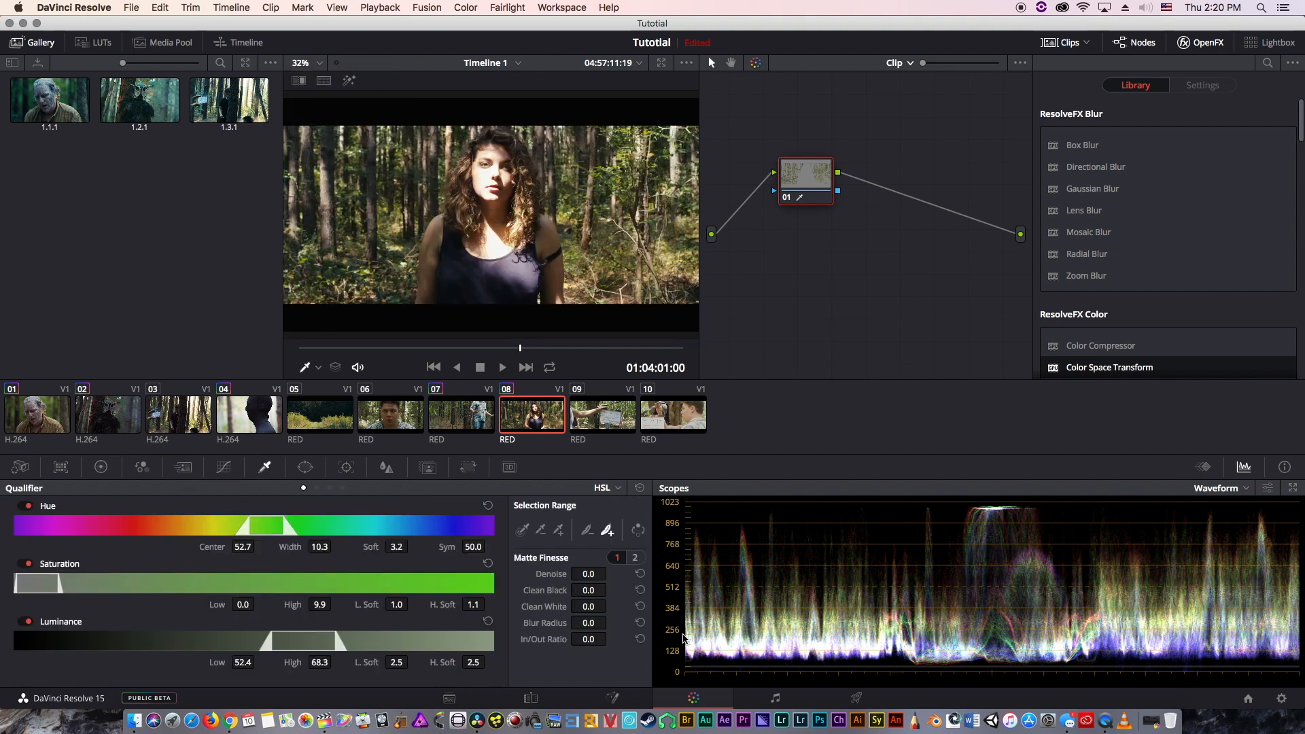
pyautogui.click(642, 530)
pyautogui.click(428, 467)
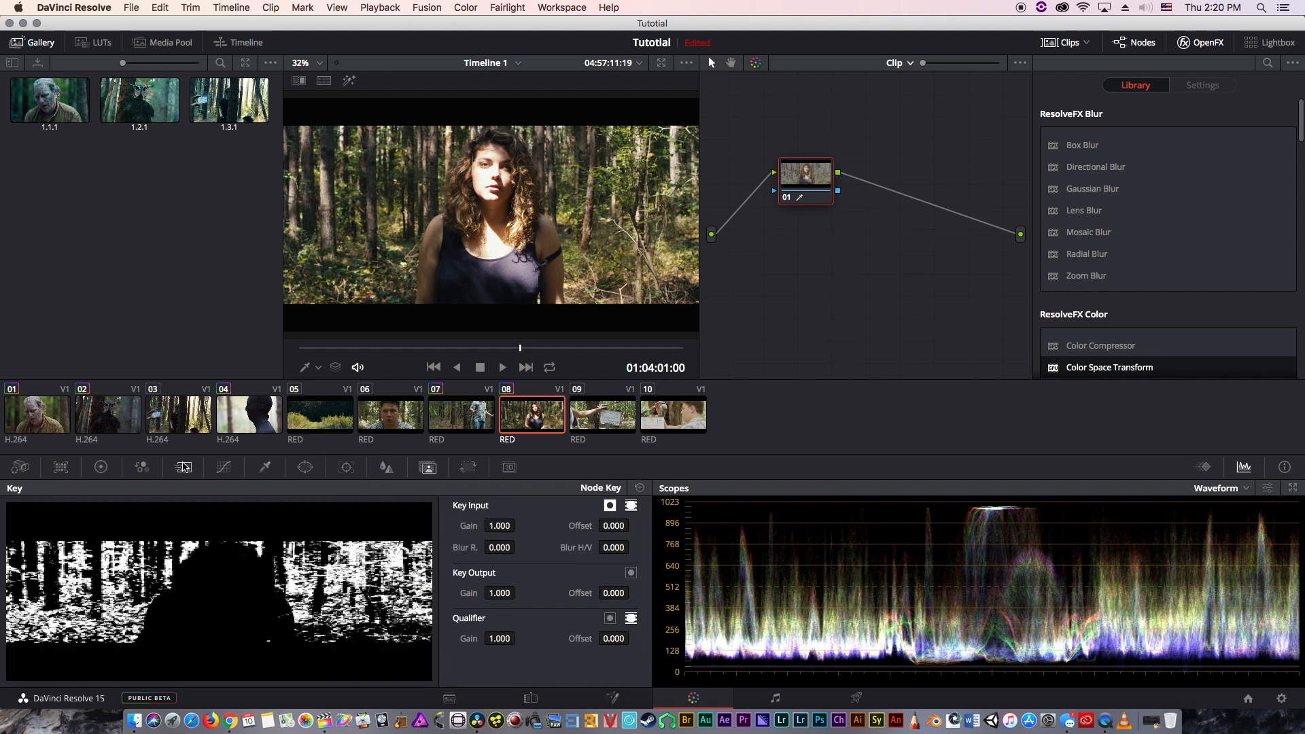
pyautogui.click(264, 469)
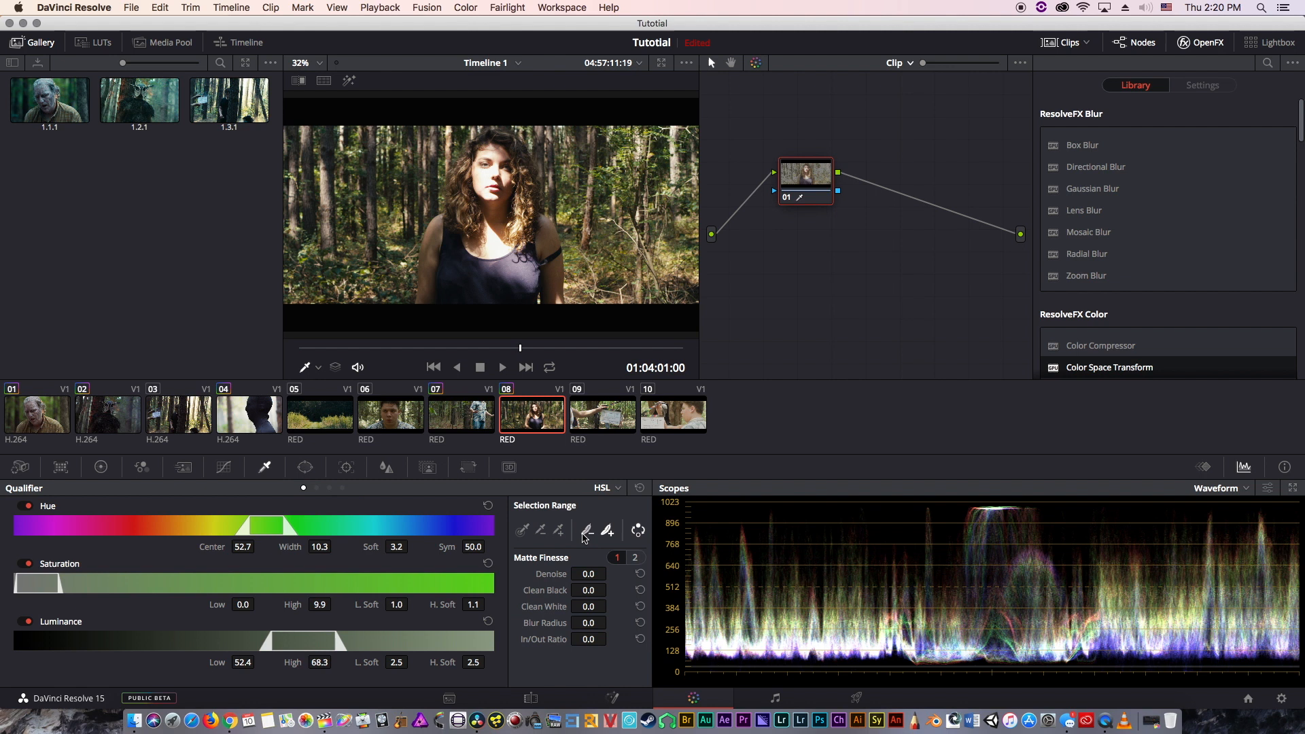
pyautogui.click(638, 532)
# - Discard a trial serial node, add an alpha output, and connect node 01's key output to it
pyautogui.hotkey('alt', 's')
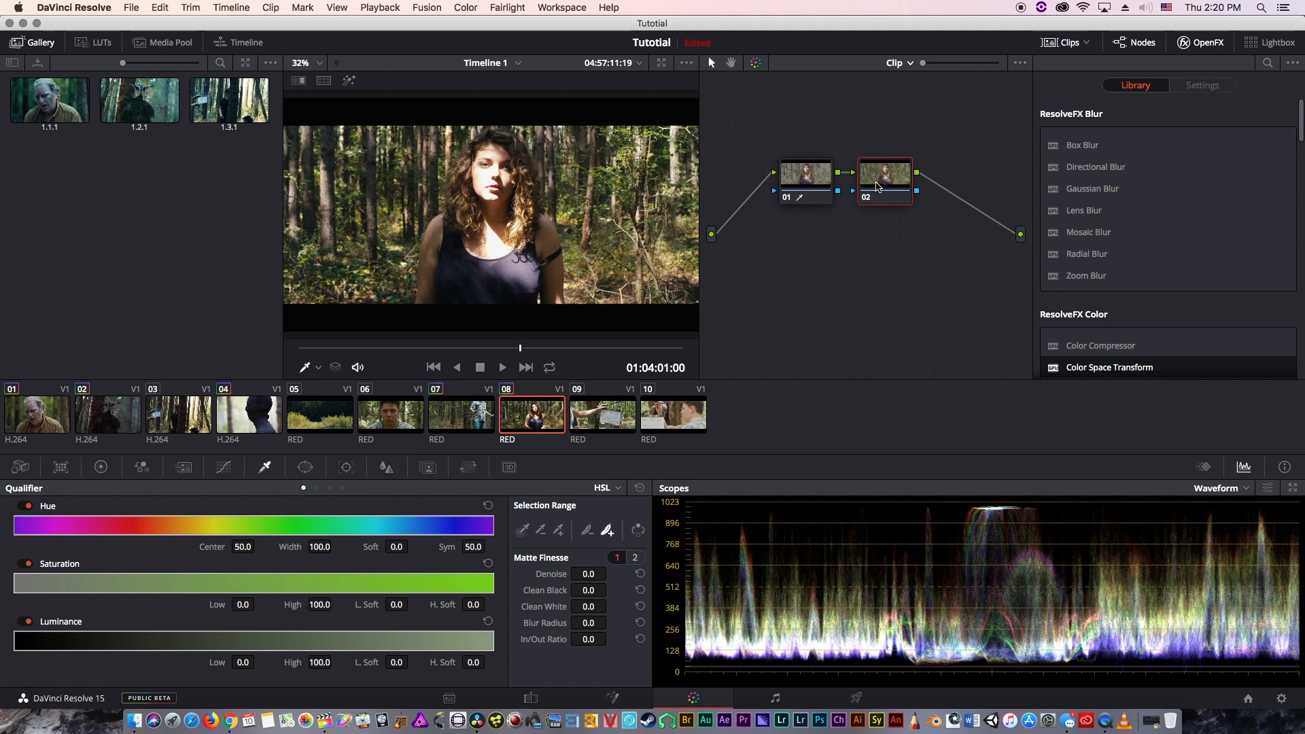
pyautogui.press('Delete')
pyautogui.rightClick(862, 239)
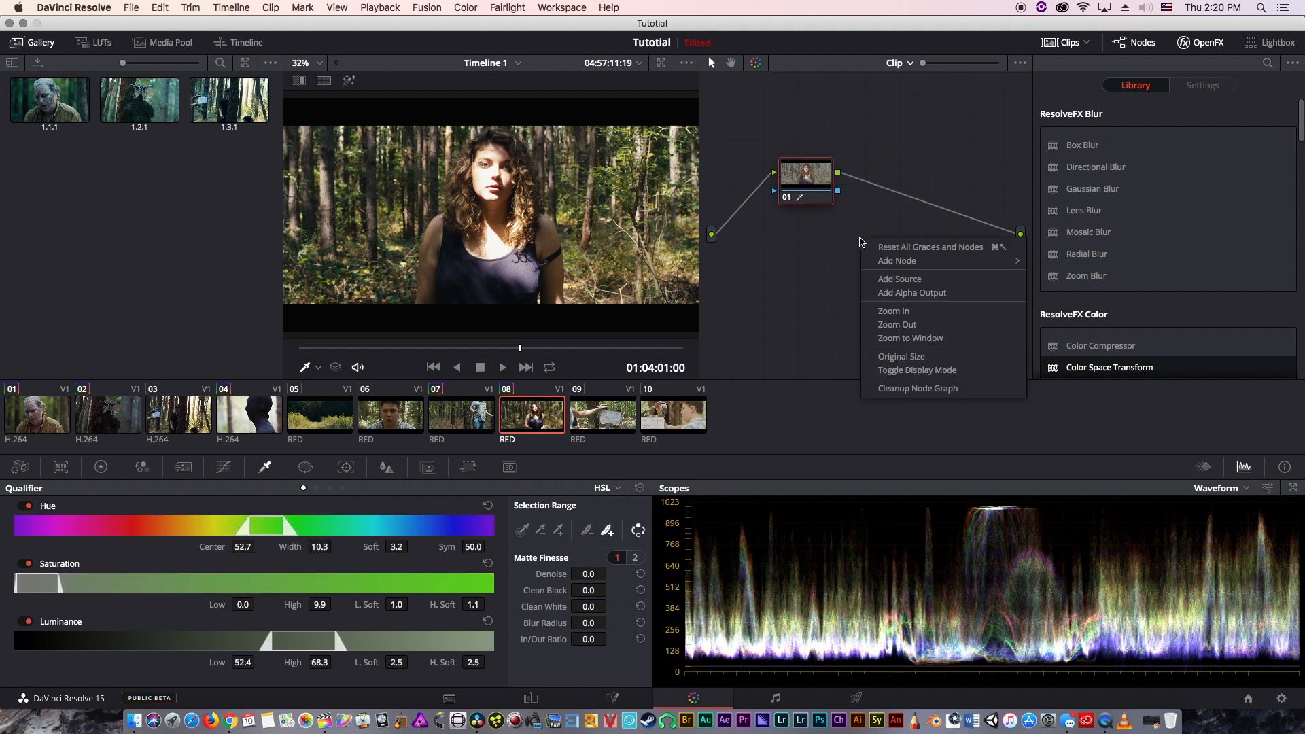
pyautogui.click(921, 292)
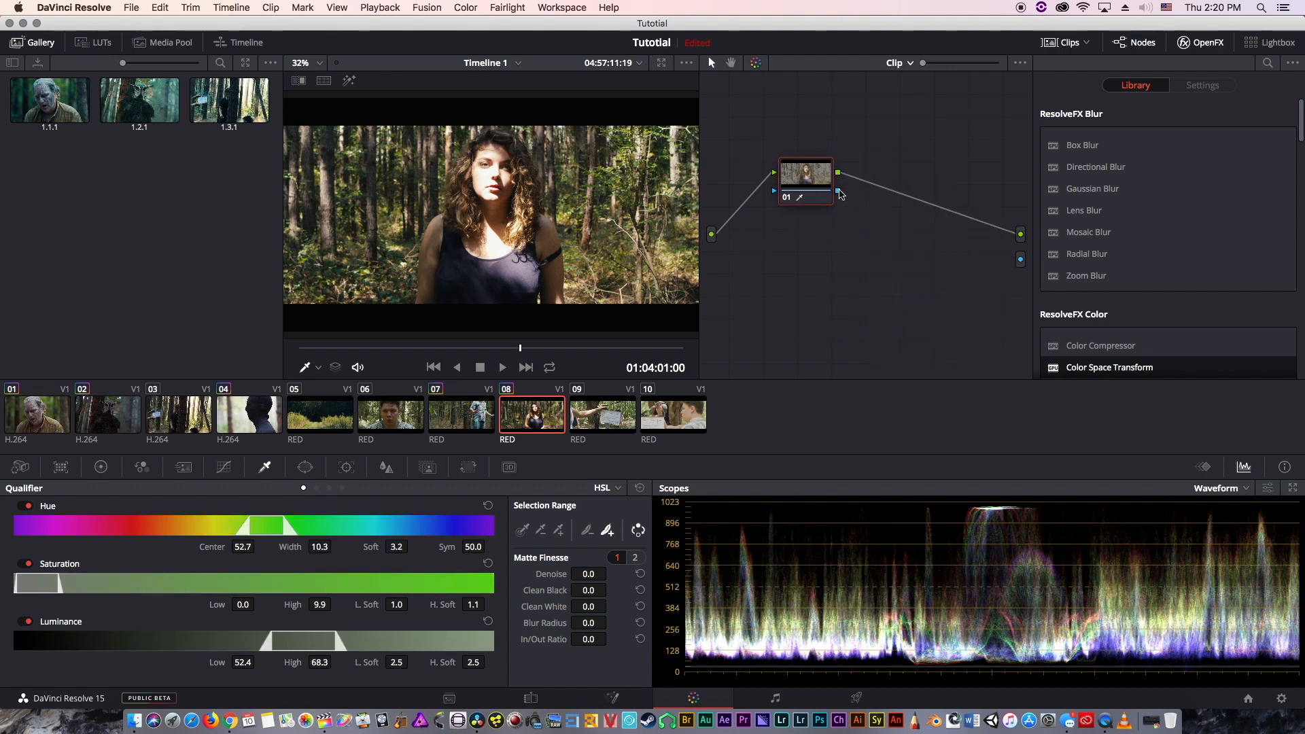
pyautogui.moveTo(841, 191); pyautogui.dragTo(1022, 262)
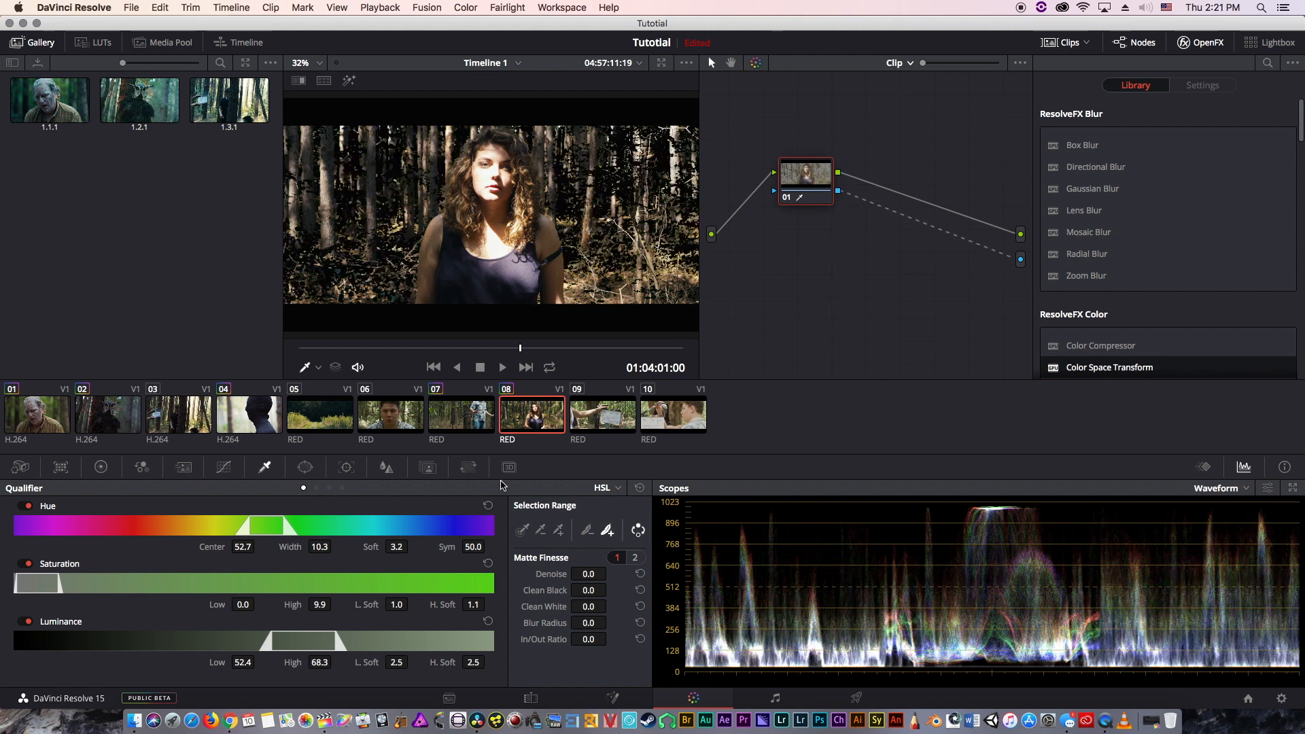
# - Check the keyed clip full screen, and set the matte finesse to Clean Black 5.9, Blur Radius 8.9 and In/Out Ratio 0.6
pyautogui.press('super+f')
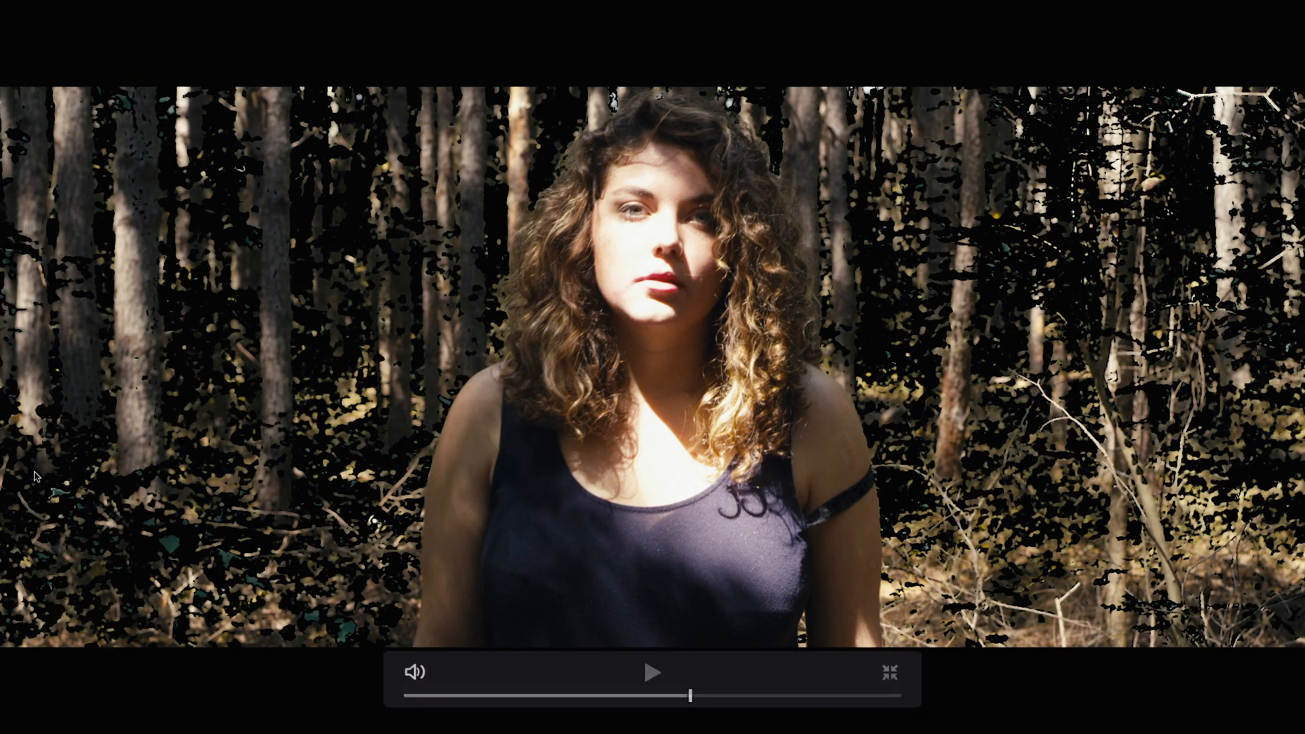
pyautogui.press('super+f')
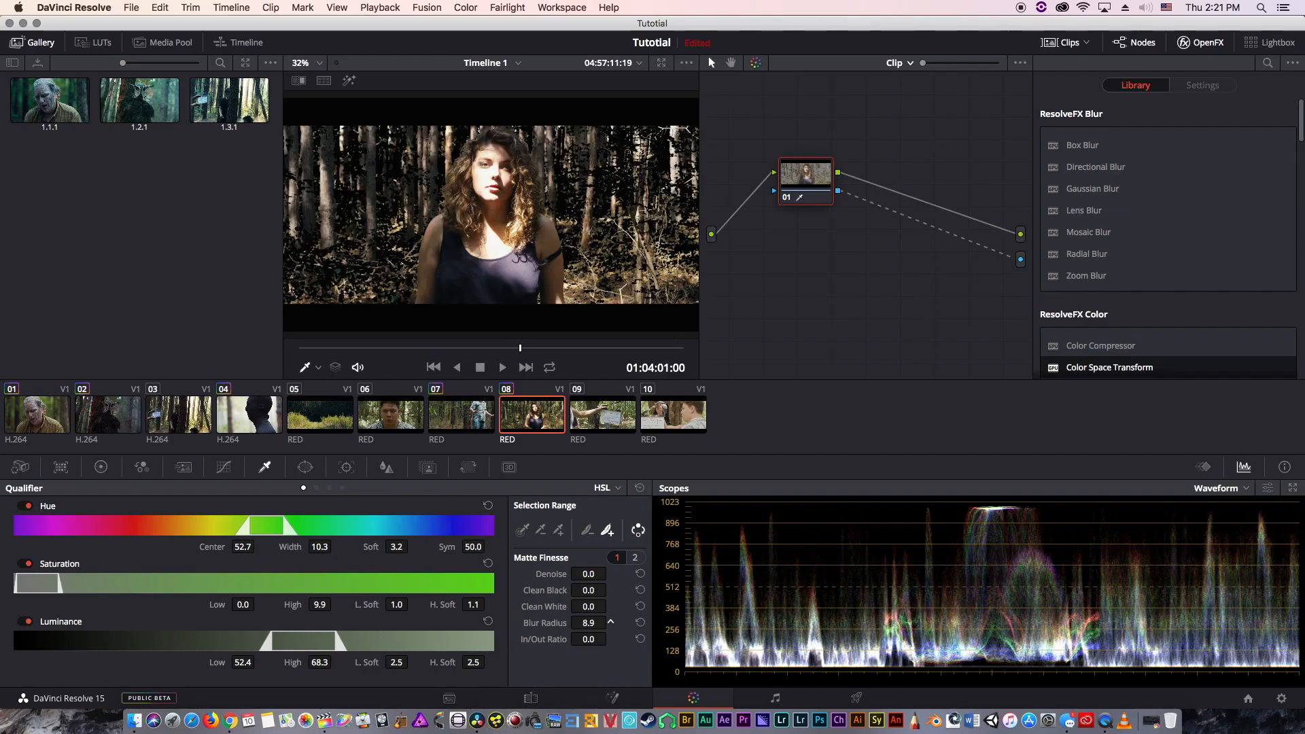
pyautogui.moveTo(592, 639)
pyautogui.mouseDown()
pyautogui.moveTo(635, 639)
pyautogui.moveTo(592, 639)
pyautogui.mouseUp()
pyautogui.moveTo(588, 590); pyautogui.dragTo(605, 590)
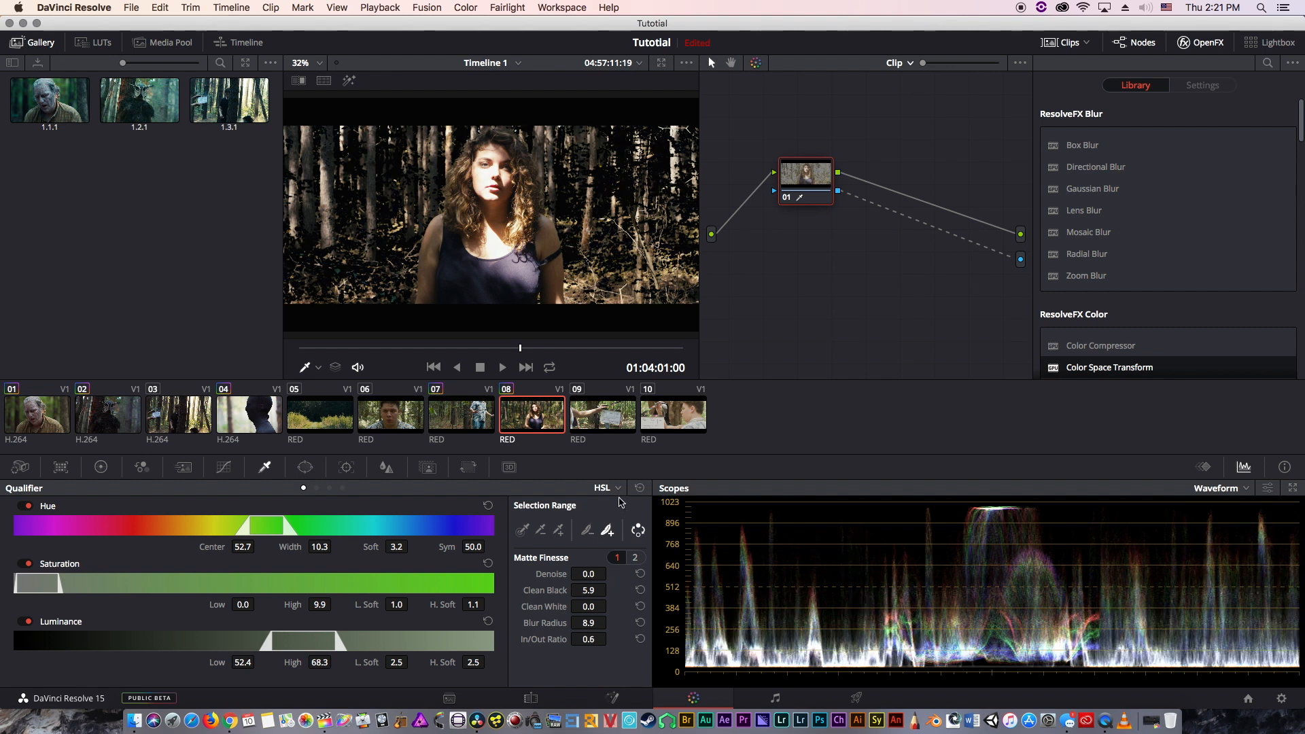
# - Reset node 01's qualifier and disconnect its key output from the alpha output
pyautogui.click(639, 488)
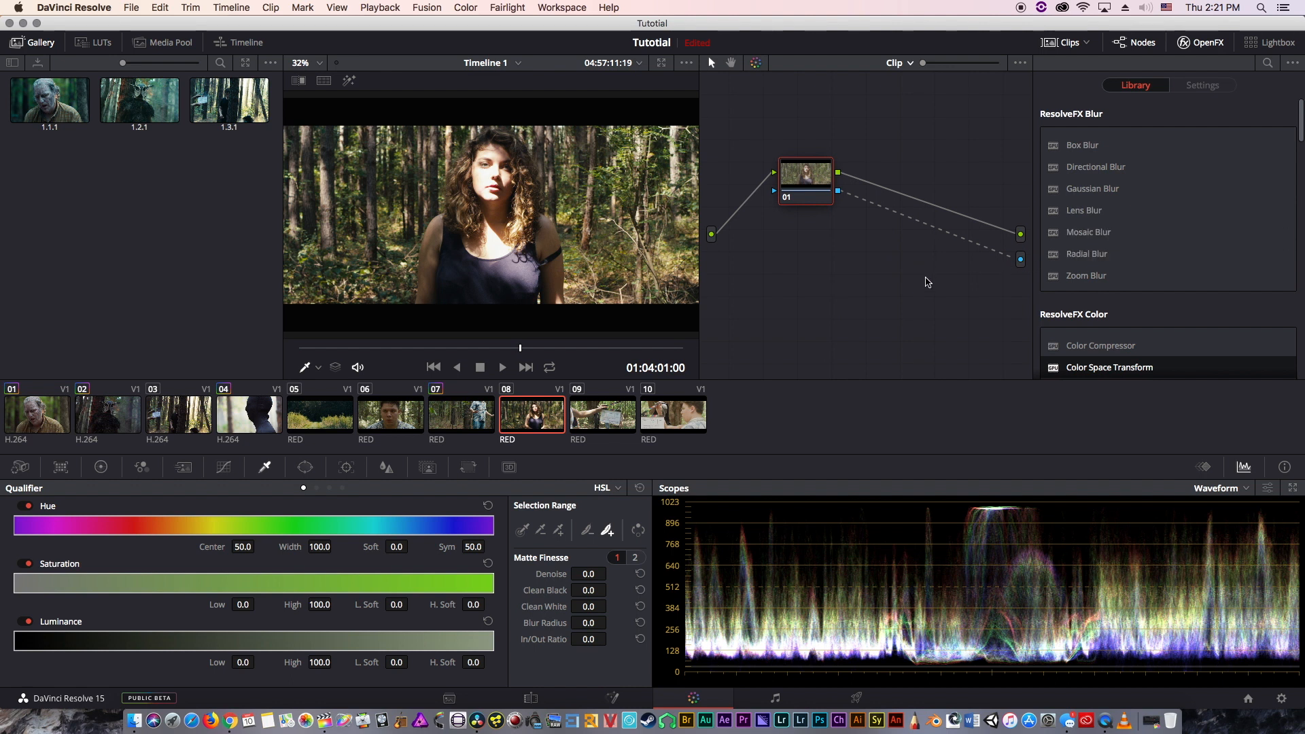
pyautogui.moveTo(1007, 257); pyautogui.dragTo(997, 274)
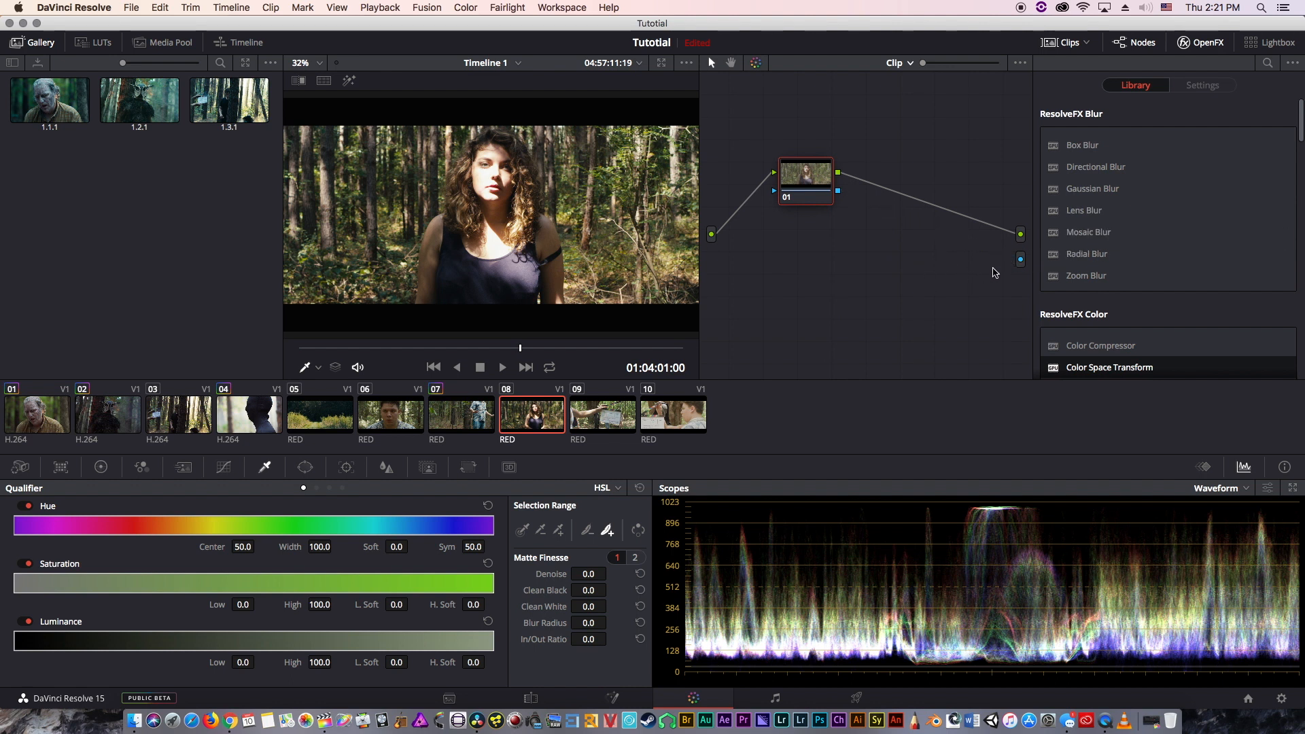
# - Try raising the middle of node 01's blue custom curve, and reset the curves
pyautogui.click(223, 467)
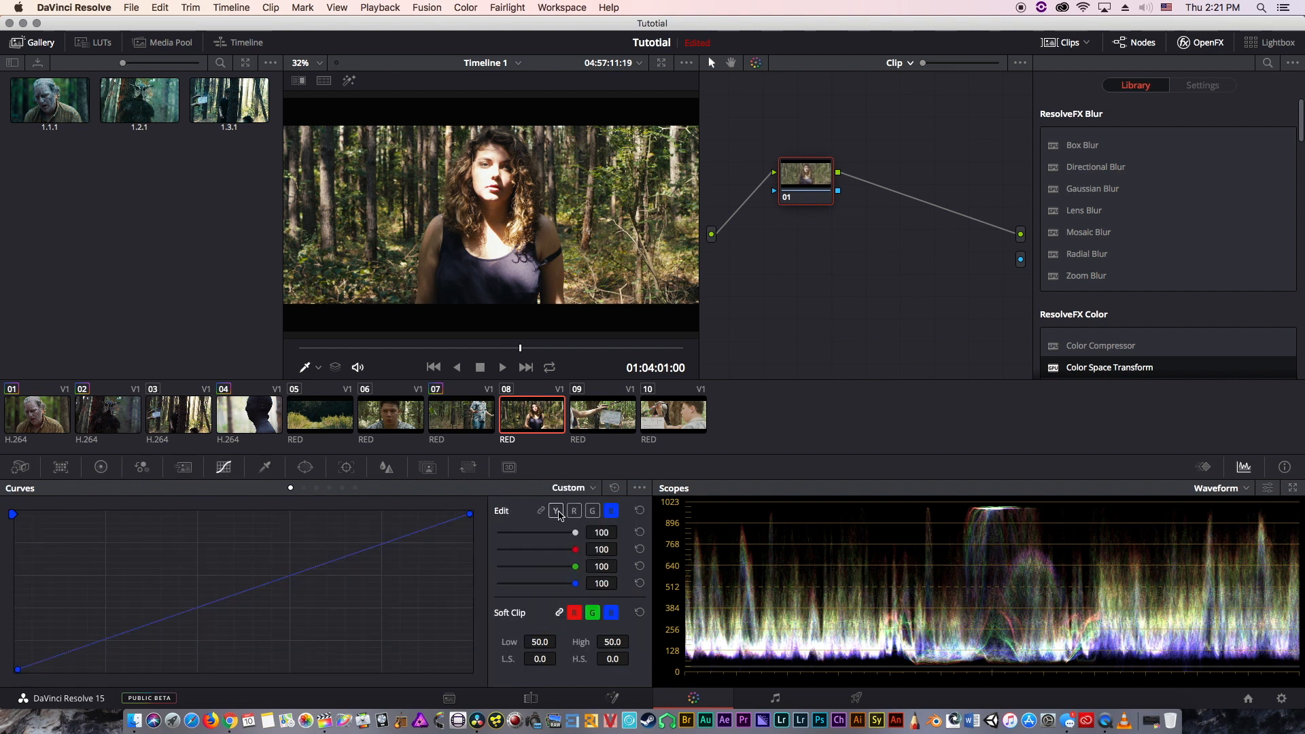
pyautogui.moveTo(341, 560); pyautogui.dragTo(276, 550)
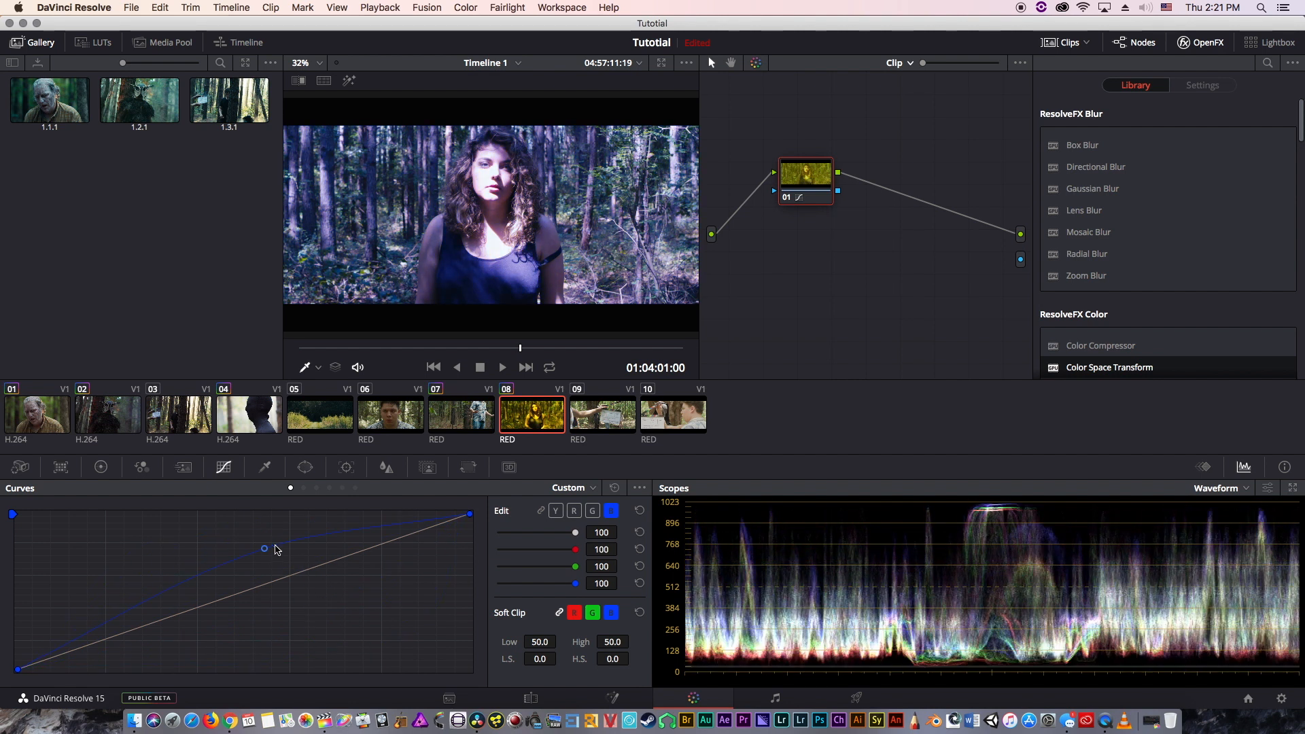
pyautogui.click(615, 488)
# - Lower Lum Mix on node 01, and pull the blue and red custom curves strongly down past their middle
pyautogui.click(100, 467)
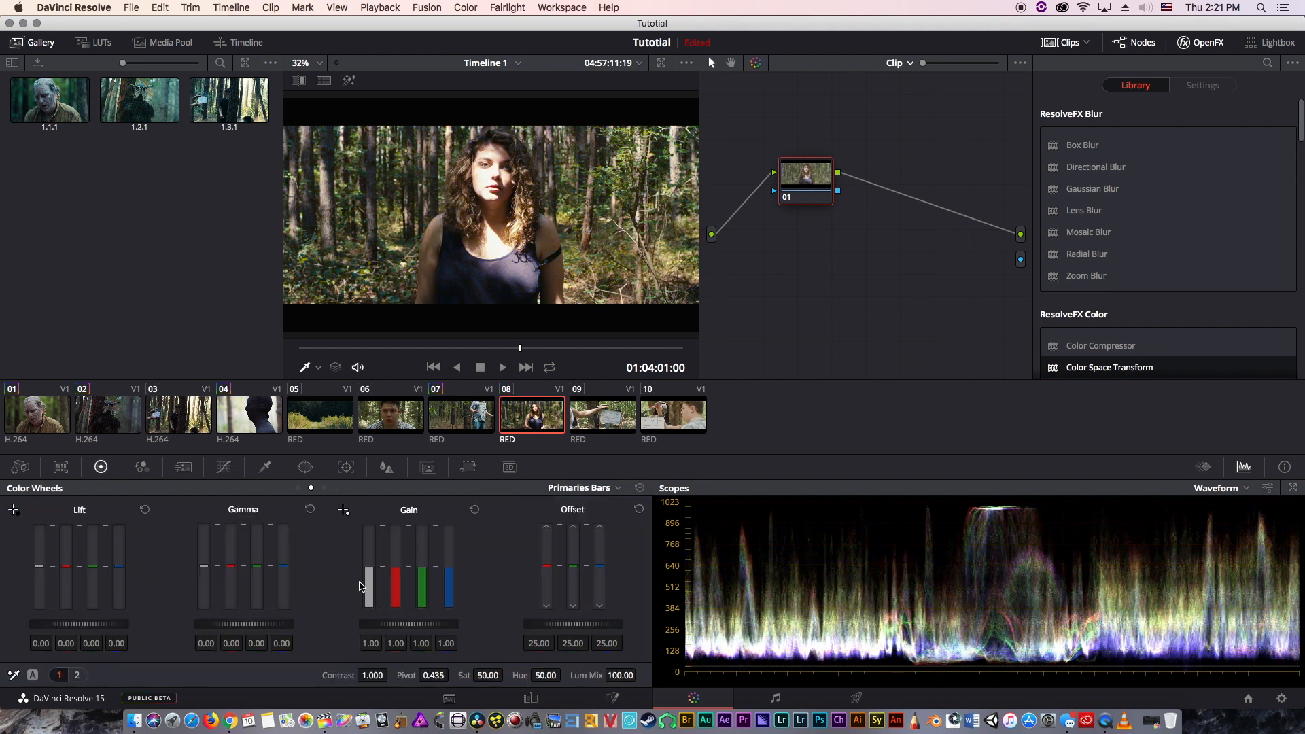
pyautogui.moveTo(621, 675); pyautogui.dragTo(585, 675)
pyautogui.click(231, 469)
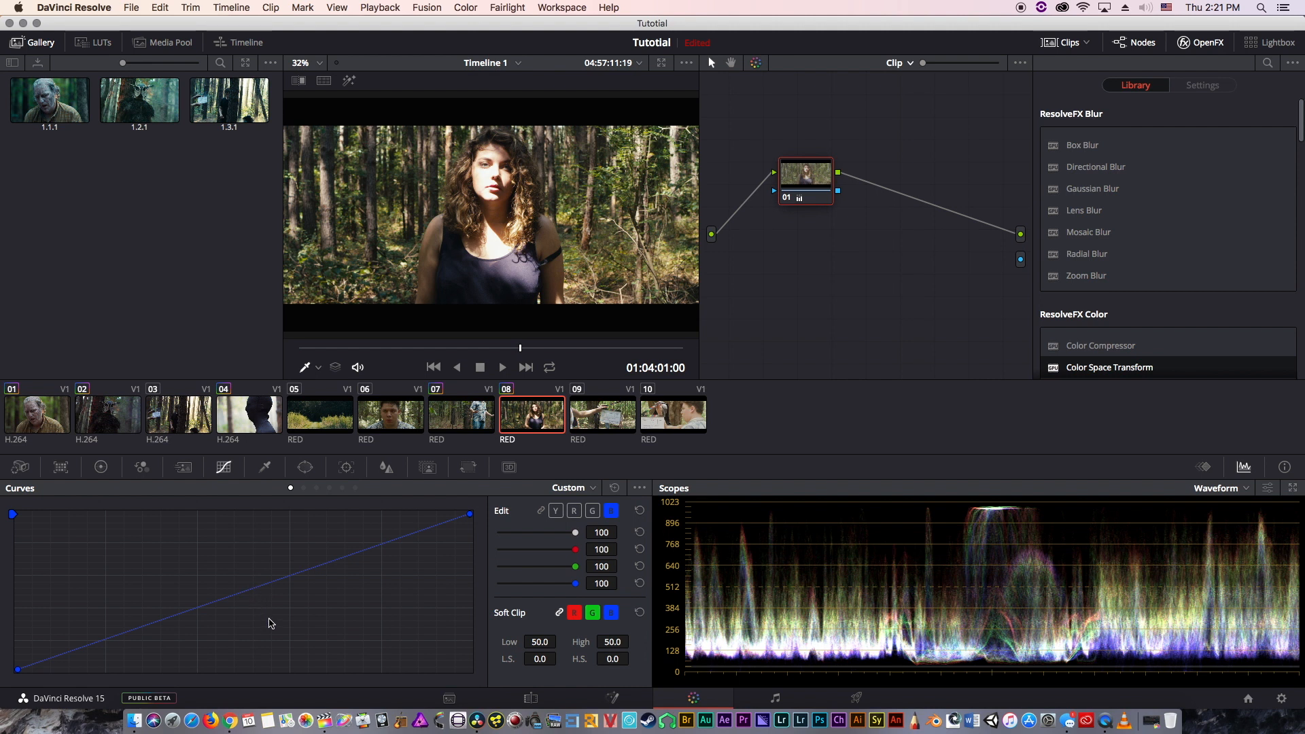
pyautogui.moveTo(295, 589); pyautogui.dragTo(340, 640)
pyautogui.click(574, 510)
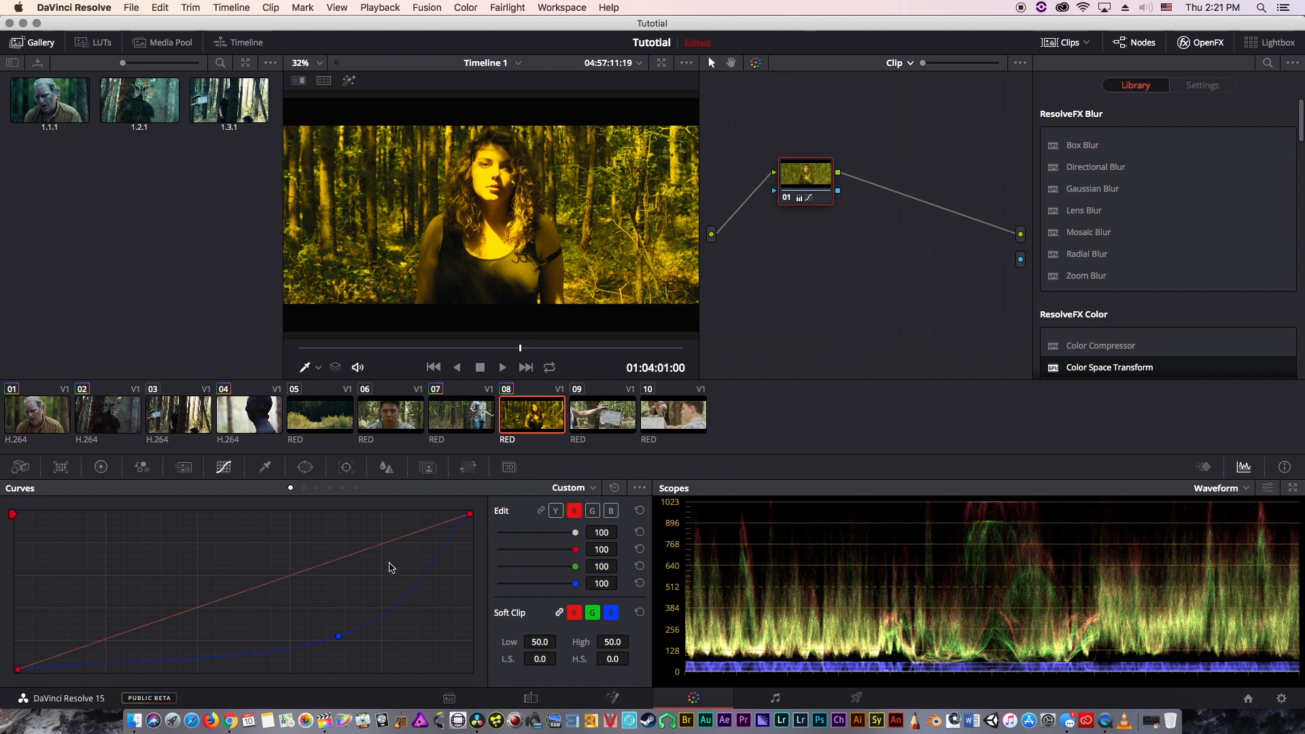
pyautogui.moveTo(360, 563); pyautogui.dragTo(363, 616)
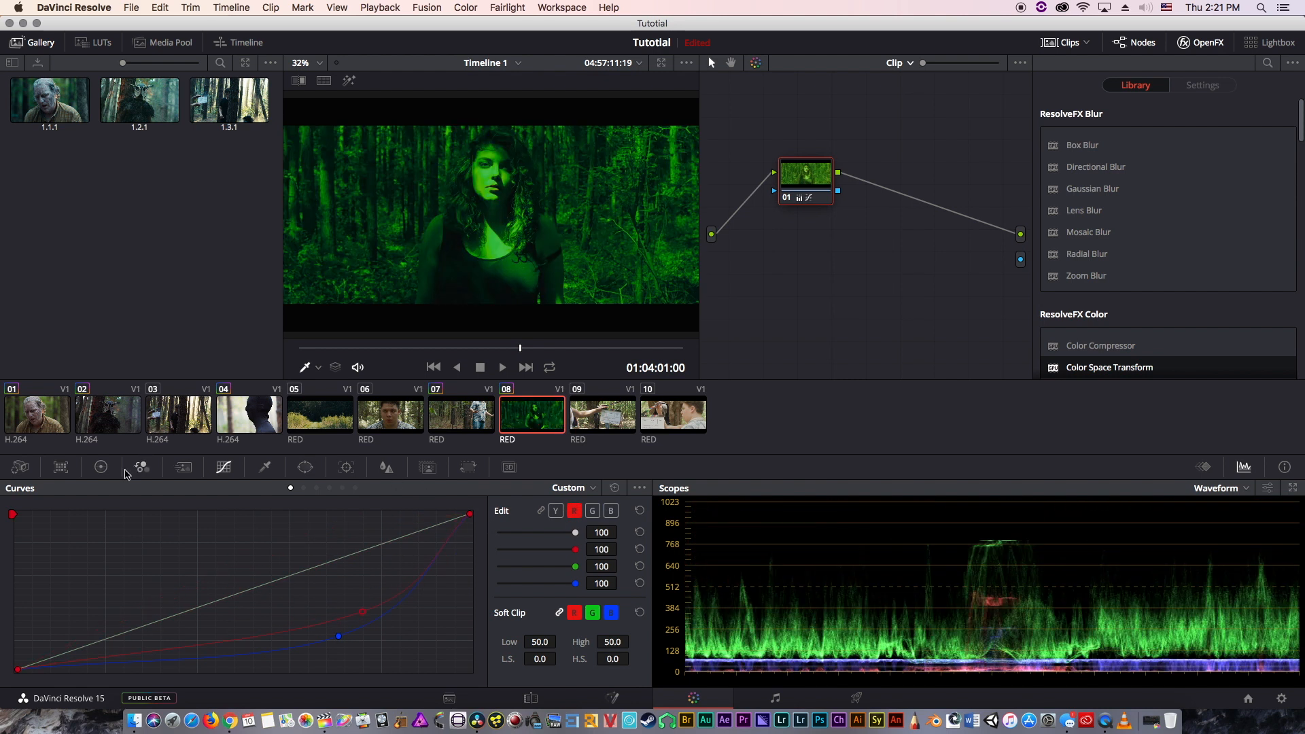
# - Set node 01's Lum Mix to 0.00 and return to its custom curves
pyautogui.click(100, 468)
pyautogui.moveTo(614, 675); pyautogui.dragTo(3, 600)
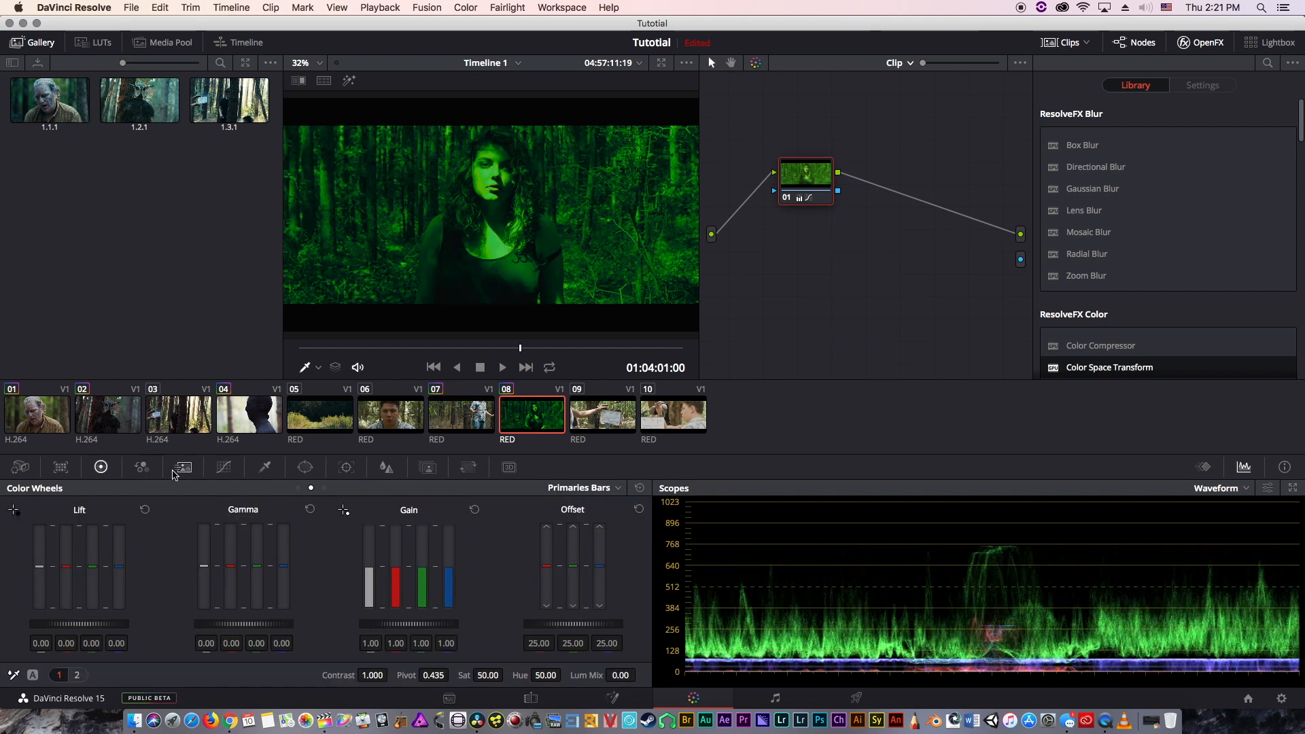
pyautogui.click(224, 467)
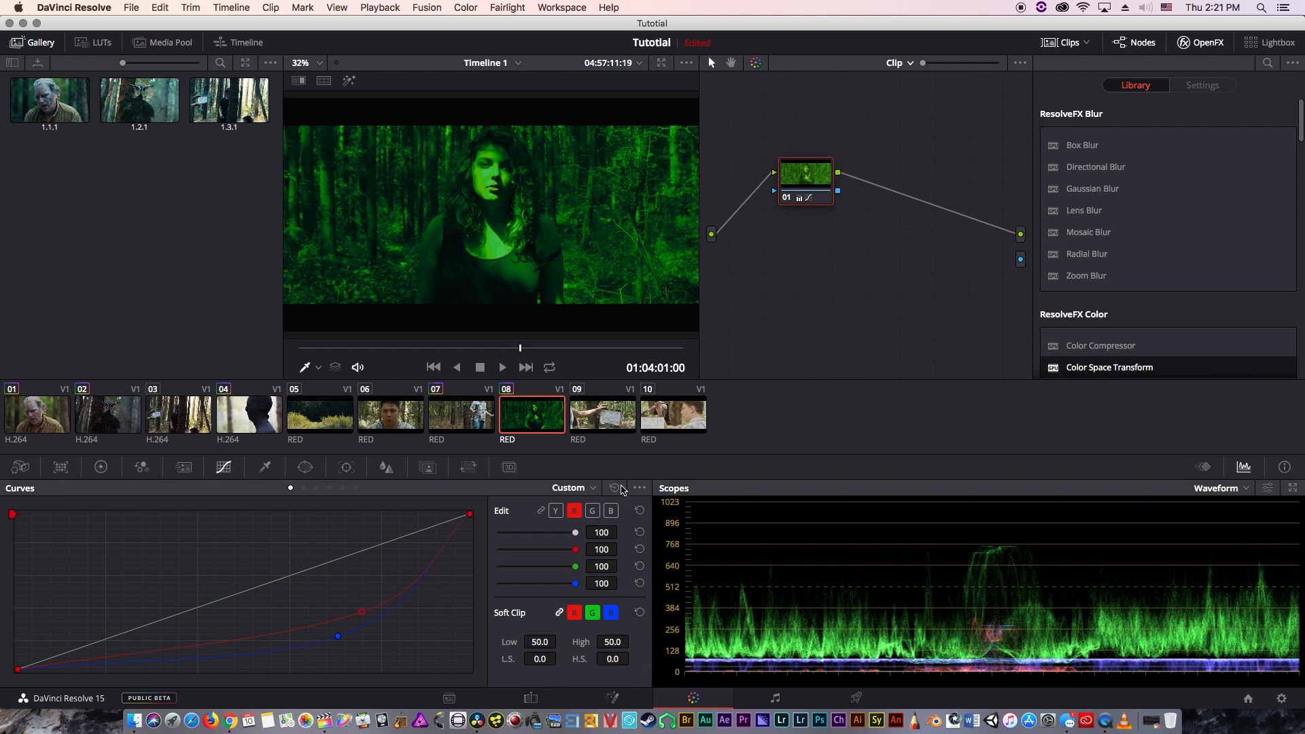
# - Reset all of node 01's custom curves and return to its primaries bars
pyautogui.click(639, 510)
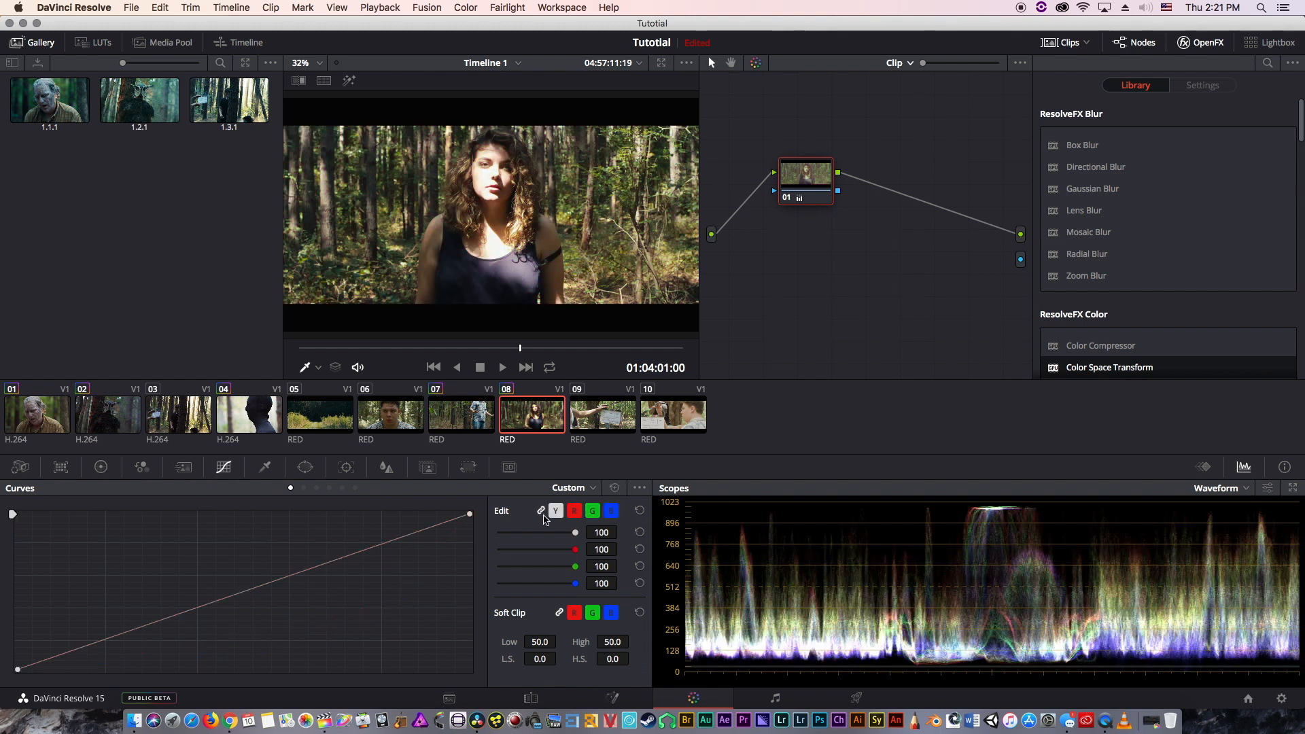
pyautogui.click(100, 467)
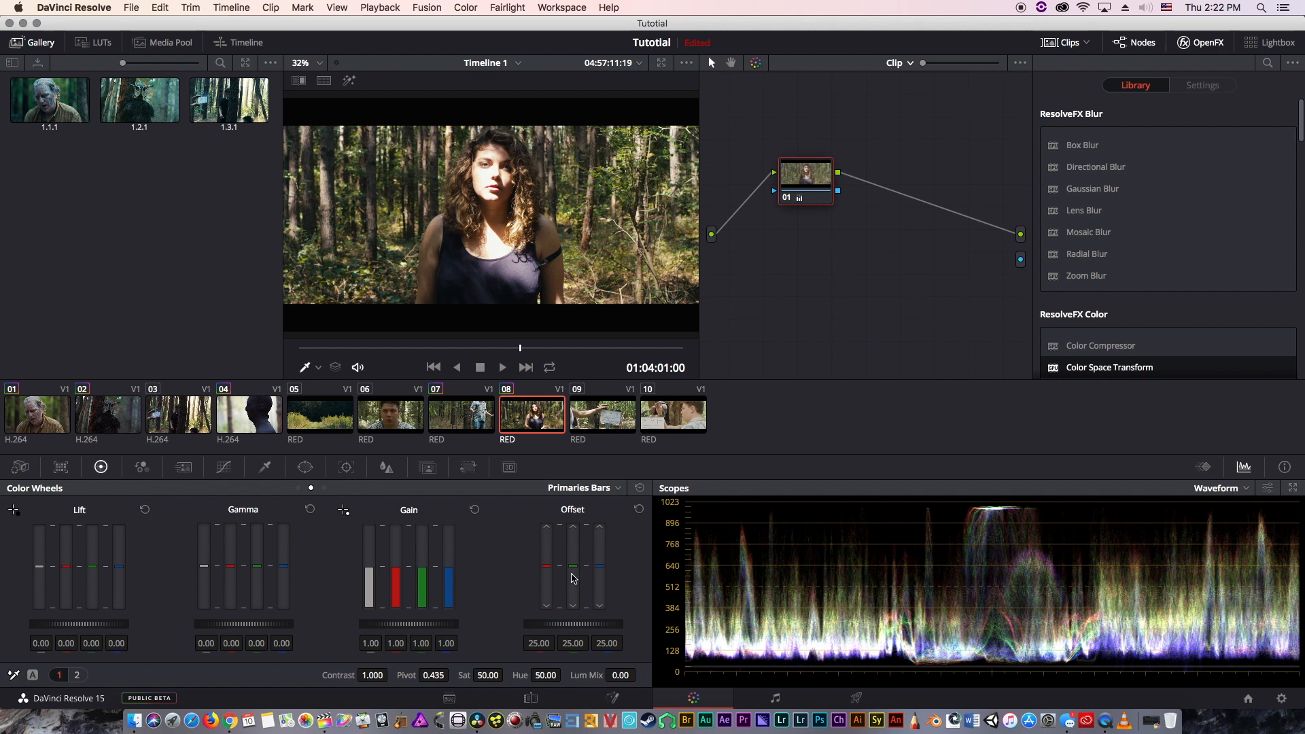
# - Try raising node 01's offset to 34.00 for red and 28.80 for green, and reset the offset
pyautogui.moveTo(554, 584); pyautogui.dragTo(552, 580)
pyautogui.scroll(12, 551, 575)
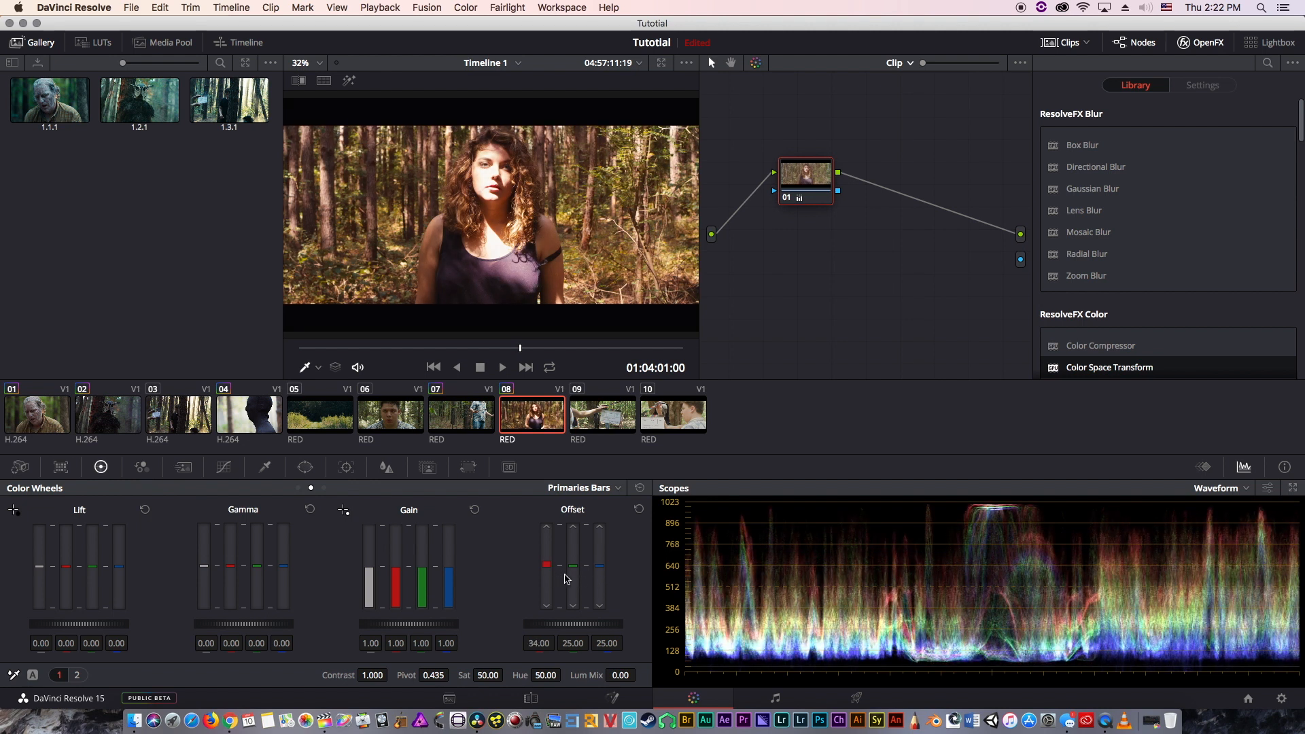
pyautogui.scroll(-2, 569, 576)
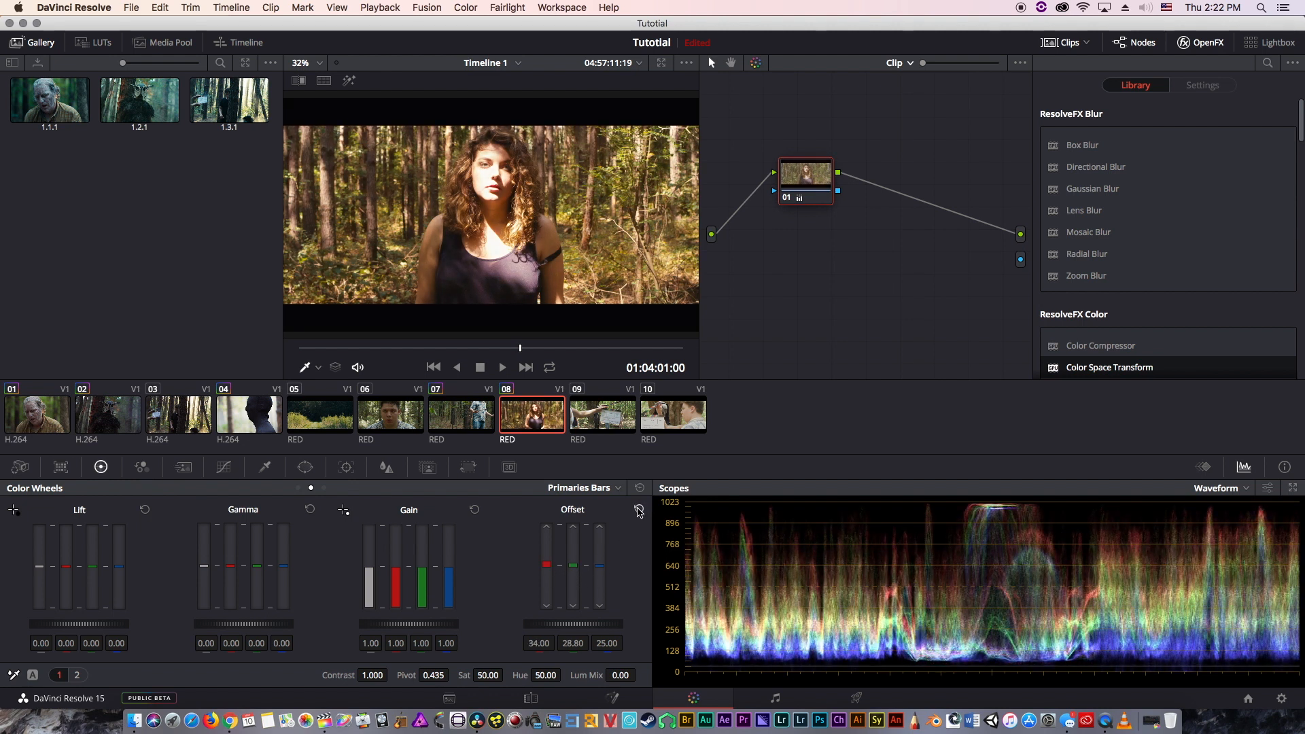
pyautogui.click(639, 509)
# - Set node 01's offset to 27.40 for red, 16.80 for green and 12.60 for blue
pyautogui.scroll(-20, 597, 570)
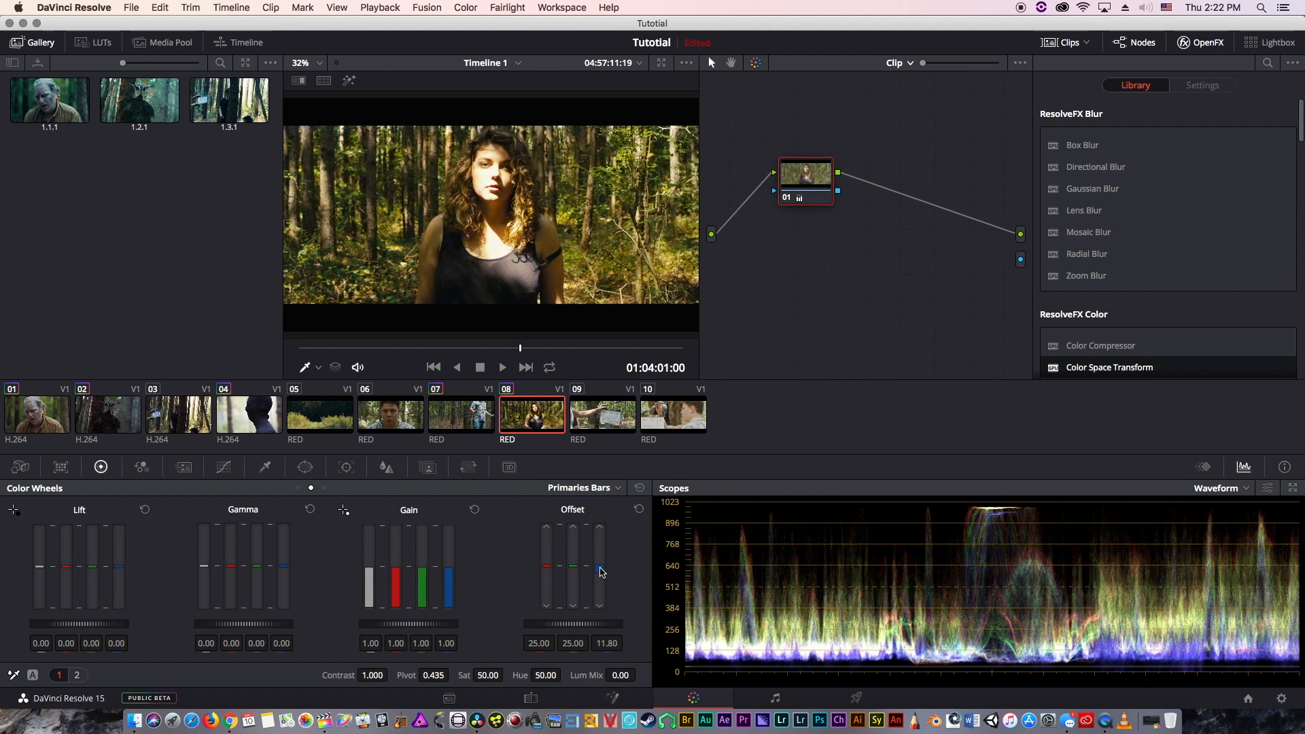
pyautogui.scroll(-12, 571, 575)
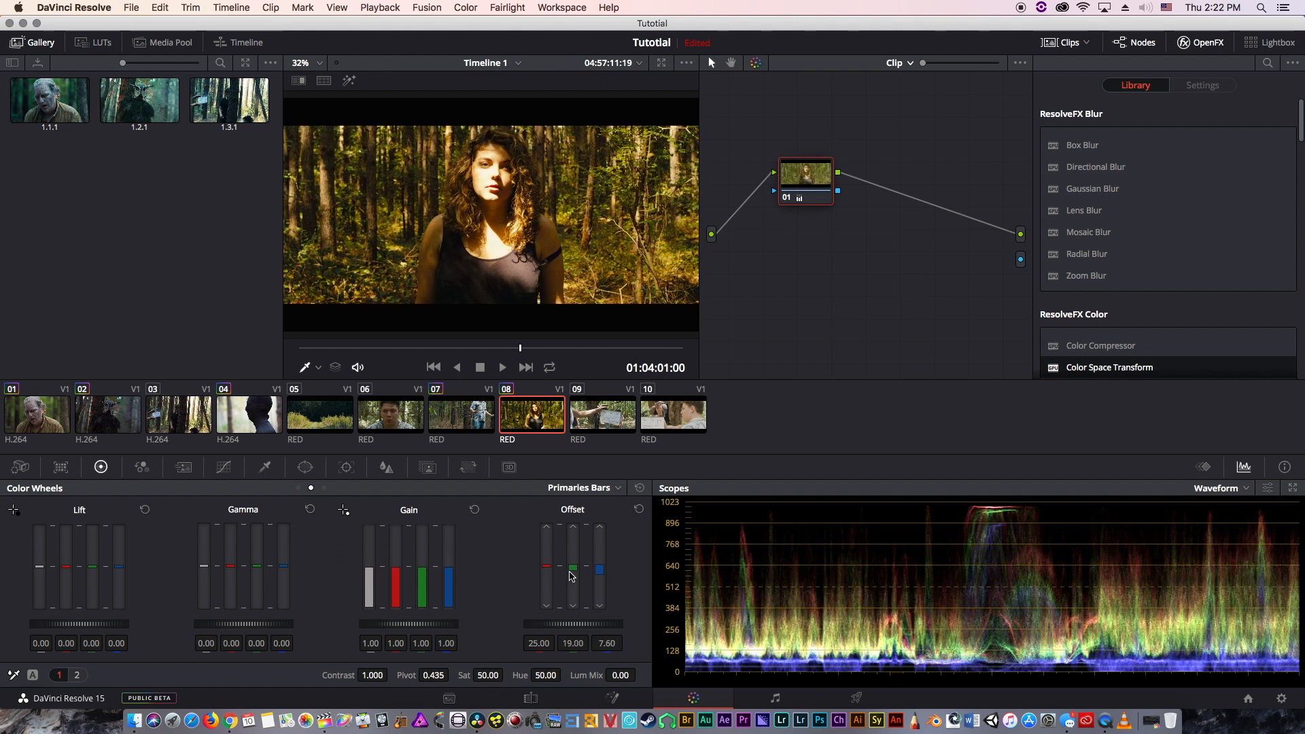
pyautogui.scroll(-10, 572, 575)
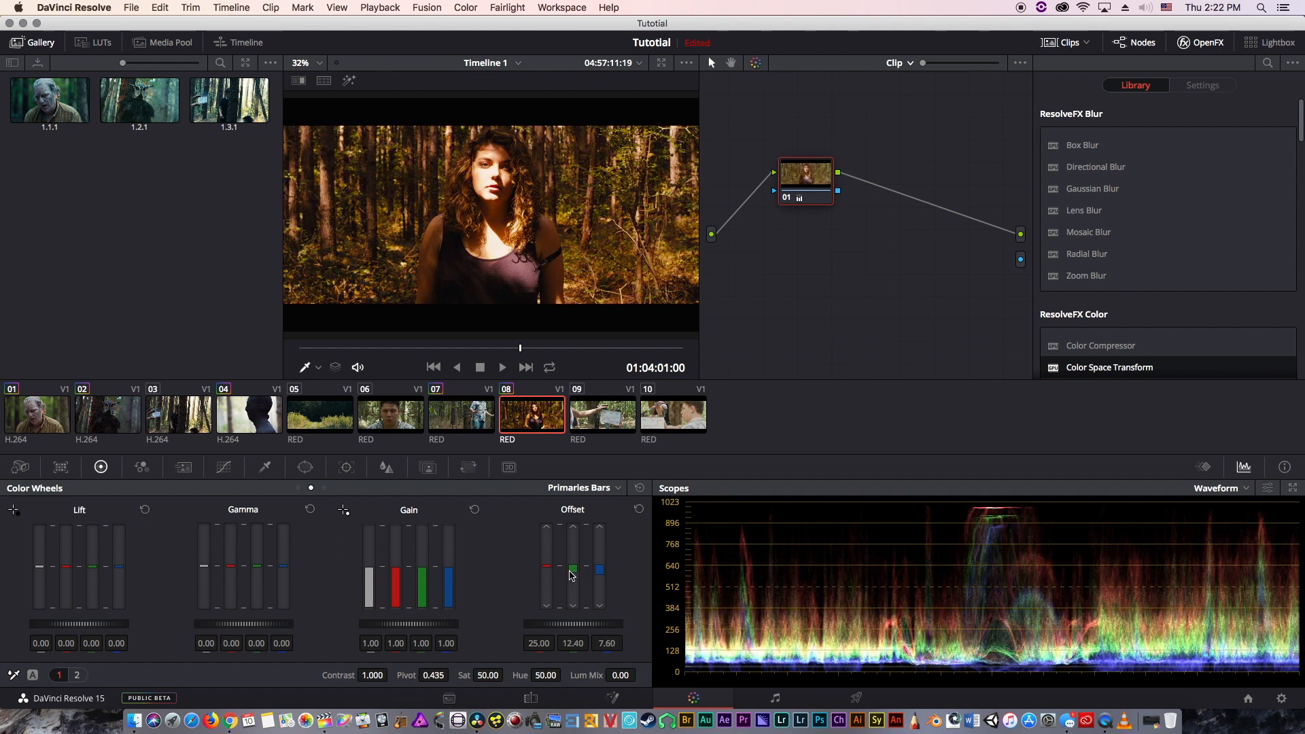
pyautogui.scroll(-1, 552, 569)
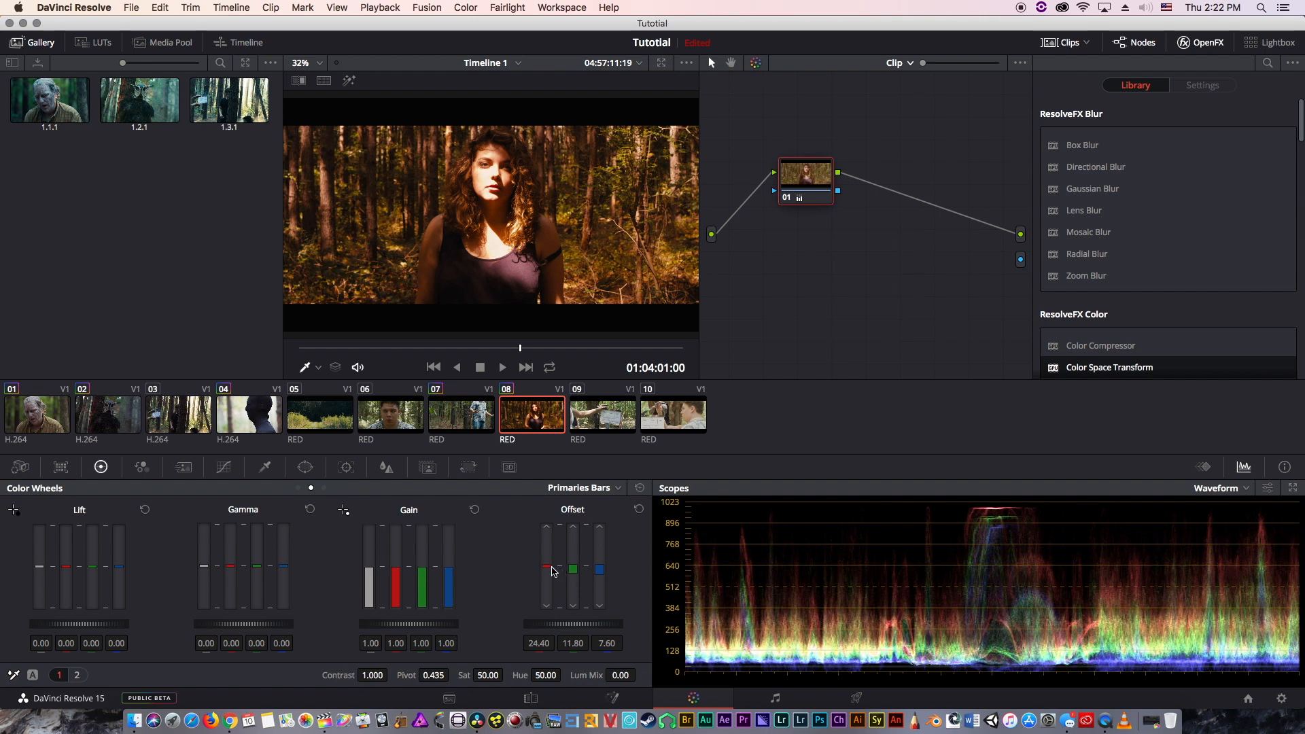
pyautogui.scroll(5, 585, 631)
pyautogui.scroll(2, 587, 636)
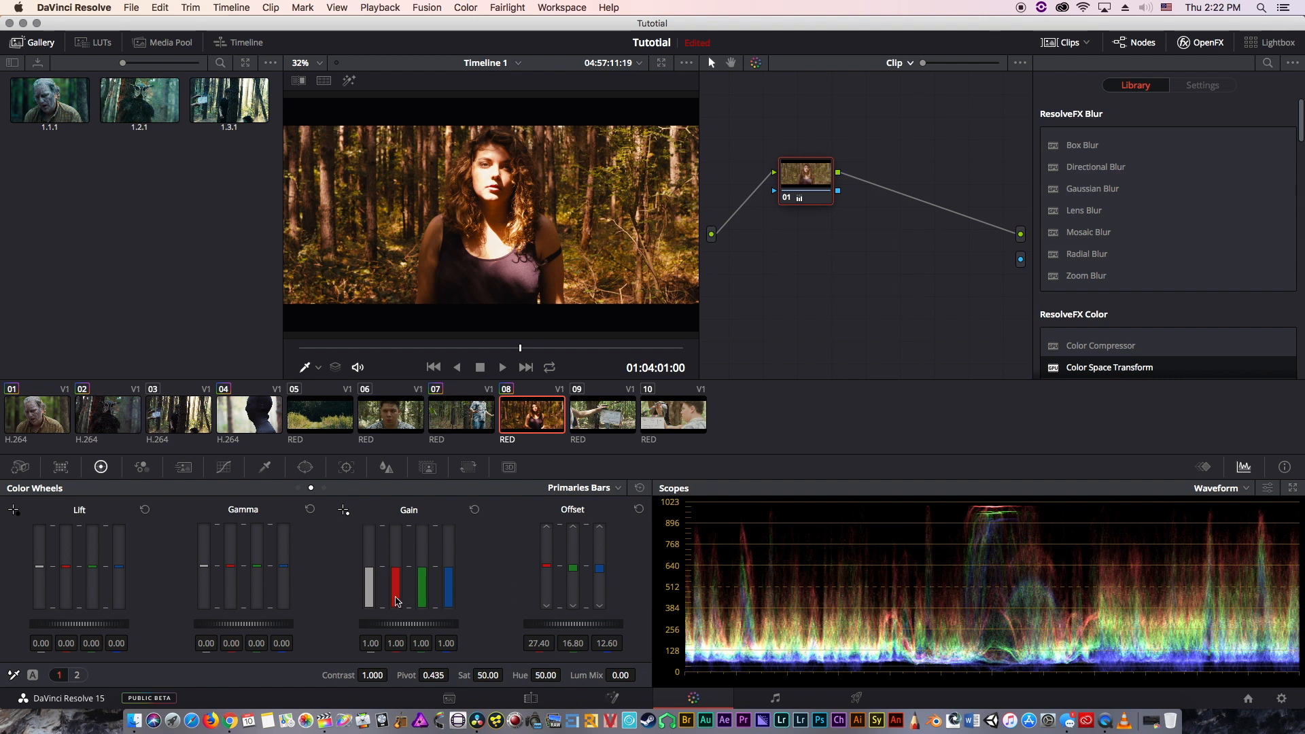
# - Lower node 01's red lift to -0.08 and raise its red gain to 1.15
pyautogui.scroll(-1, 71, 583)
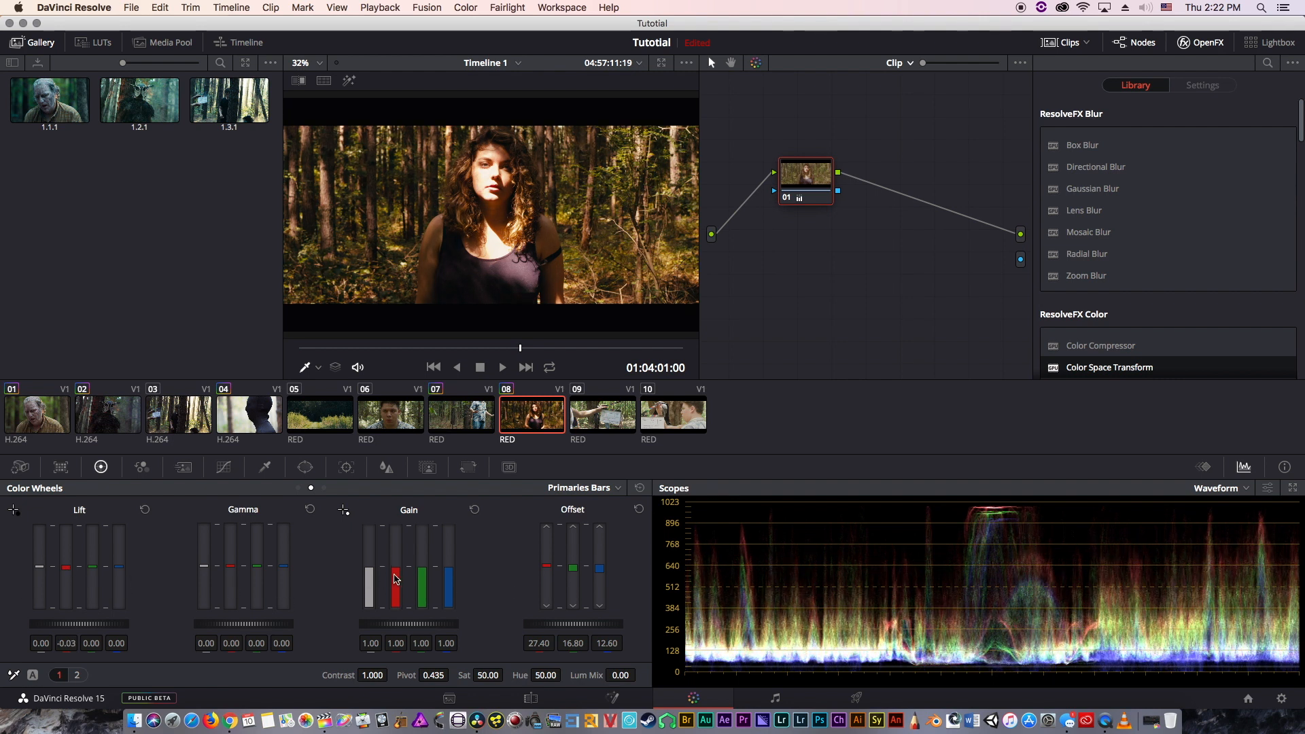
pyautogui.scroll(3, 396, 580)
pyautogui.scroll(1, 396, 579)
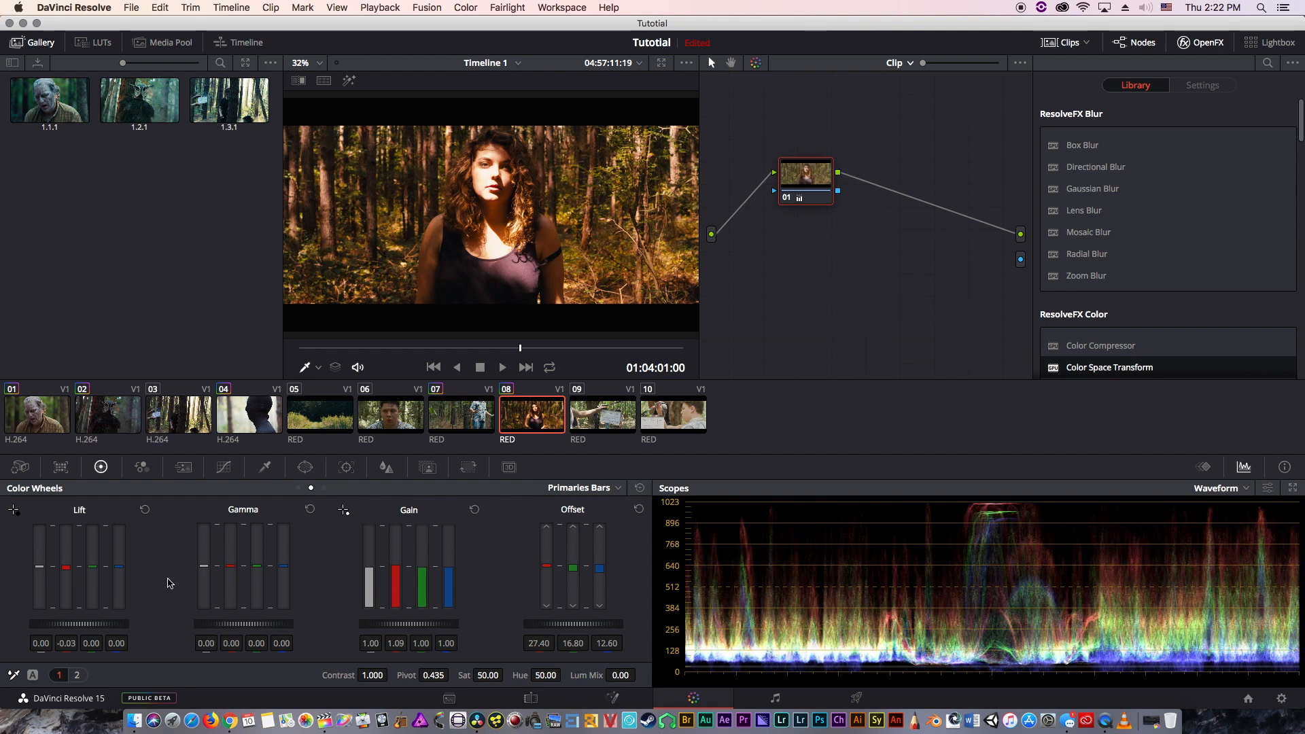
pyautogui.scroll(-1, 68, 584)
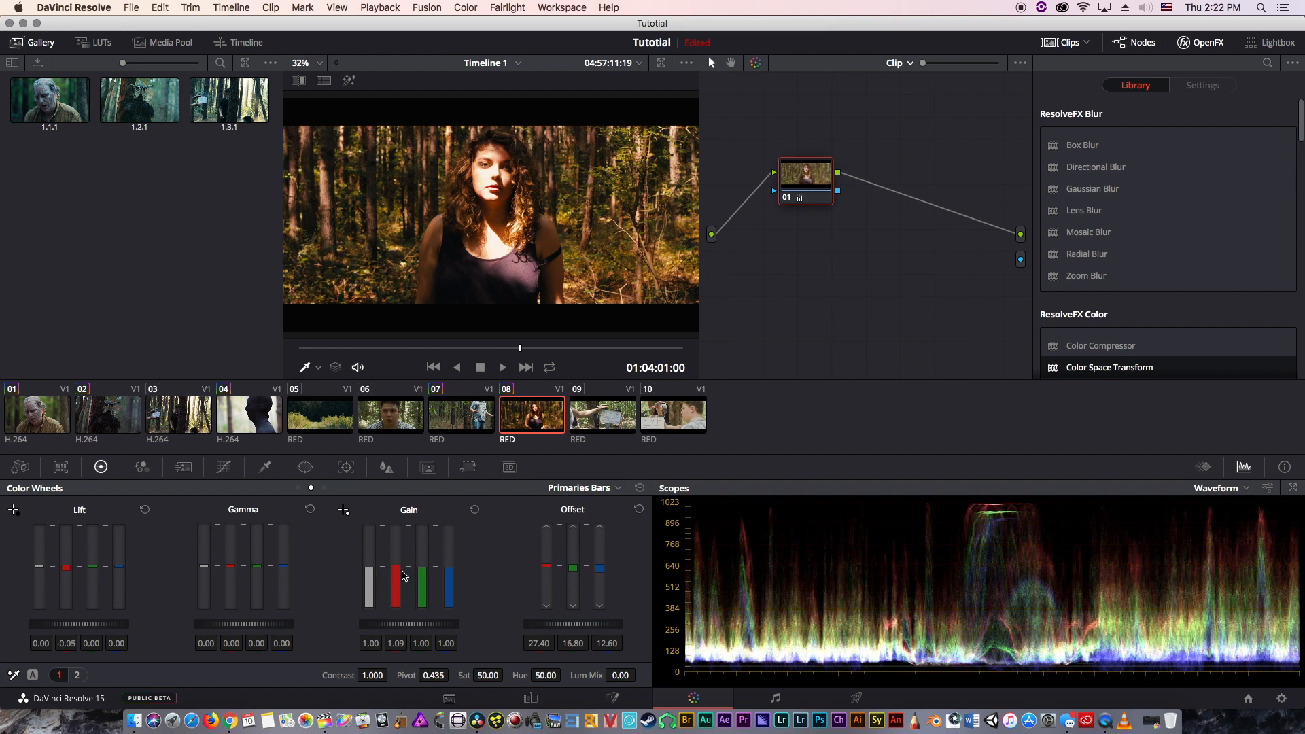
pyautogui.scroll(2, 403, 576)
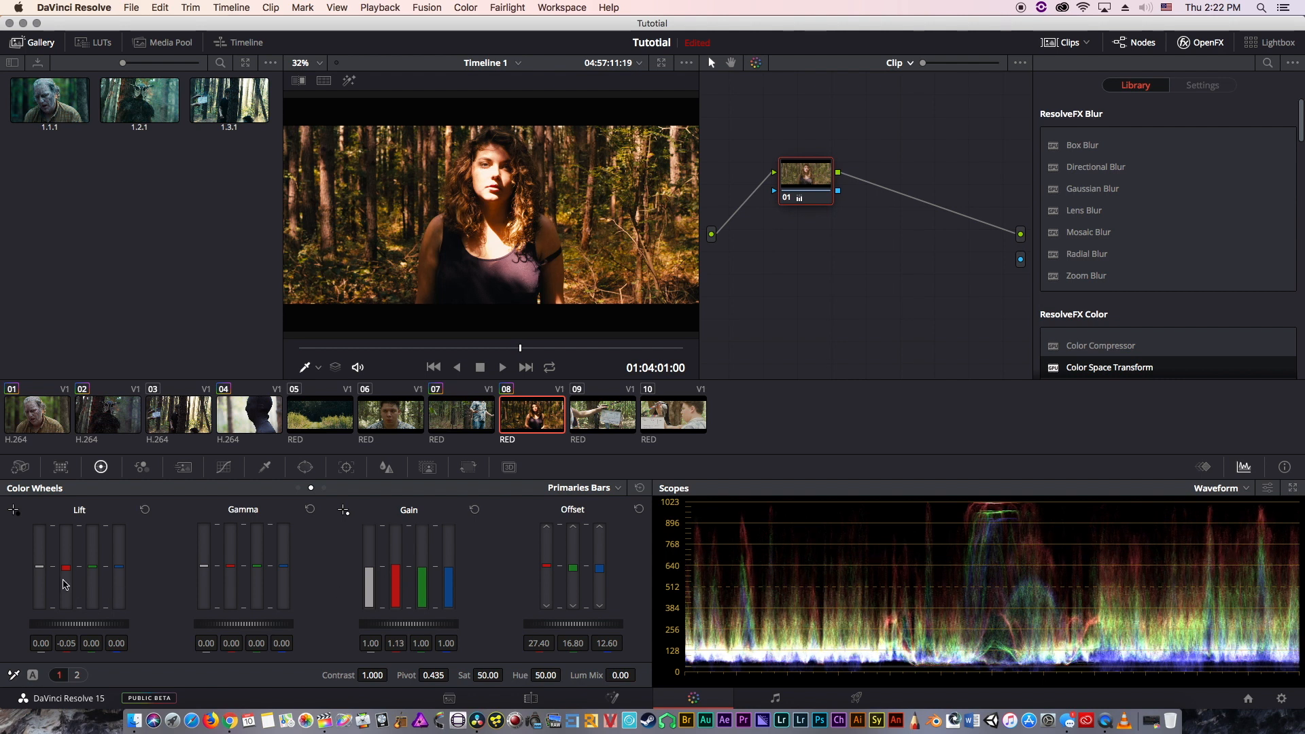
pyautogui.scroll(-2, 64, 584)
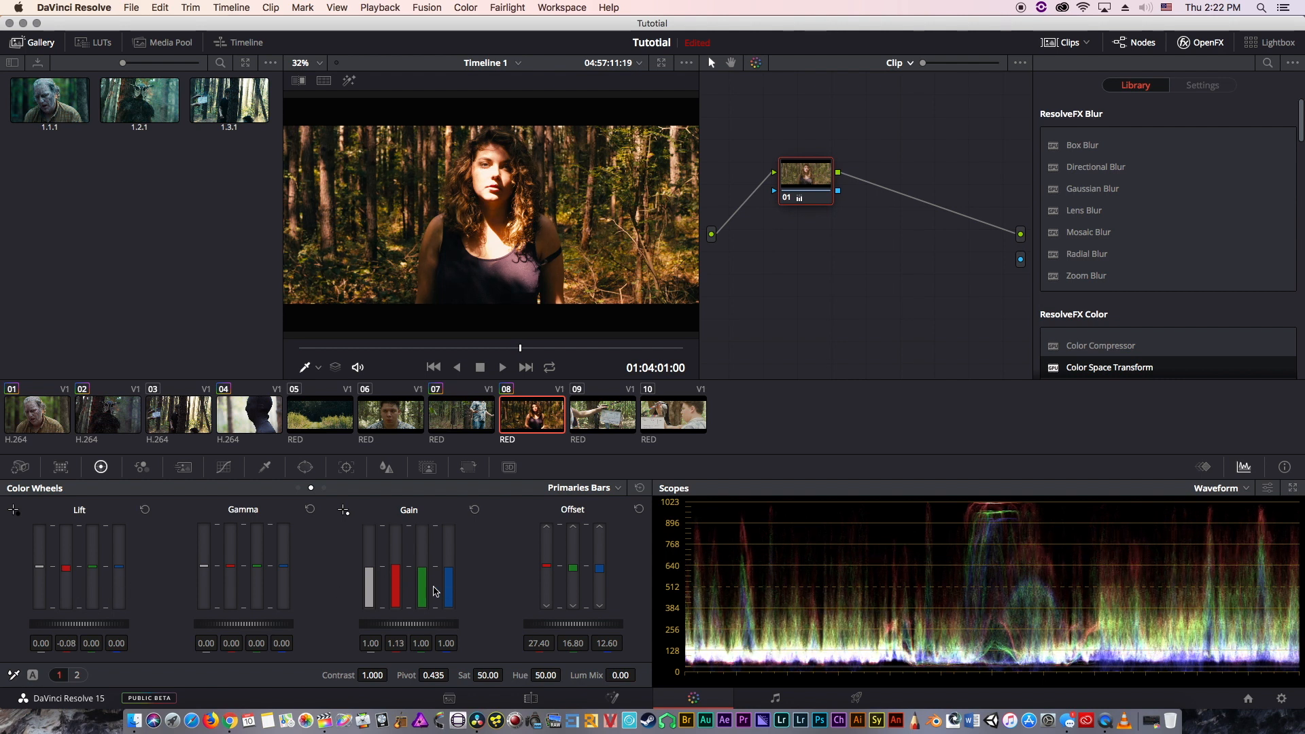
pyautogui.scroll(1, 404, 589)
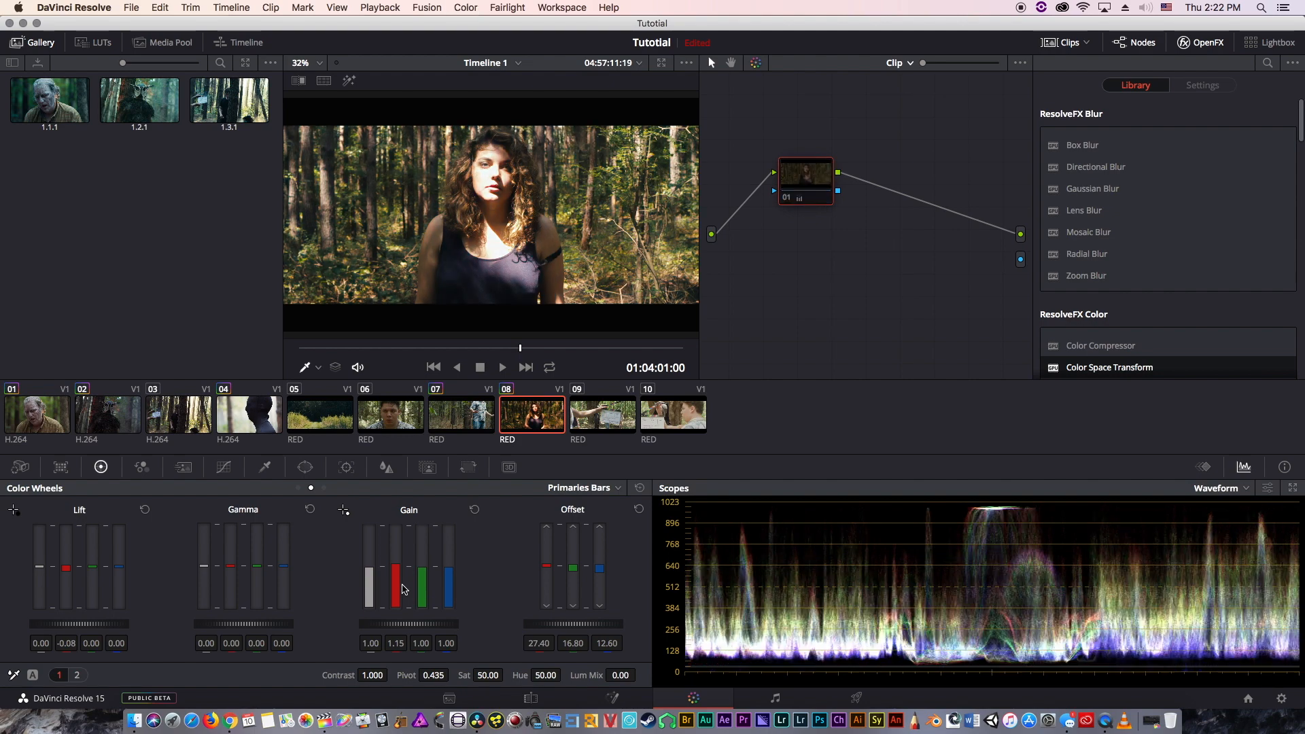
# - Compare the image with node 01 disabled and enabled, and briefly play the graded shot in full screen
pyautogui.press('super+d')
pyautogui.press('super+f')
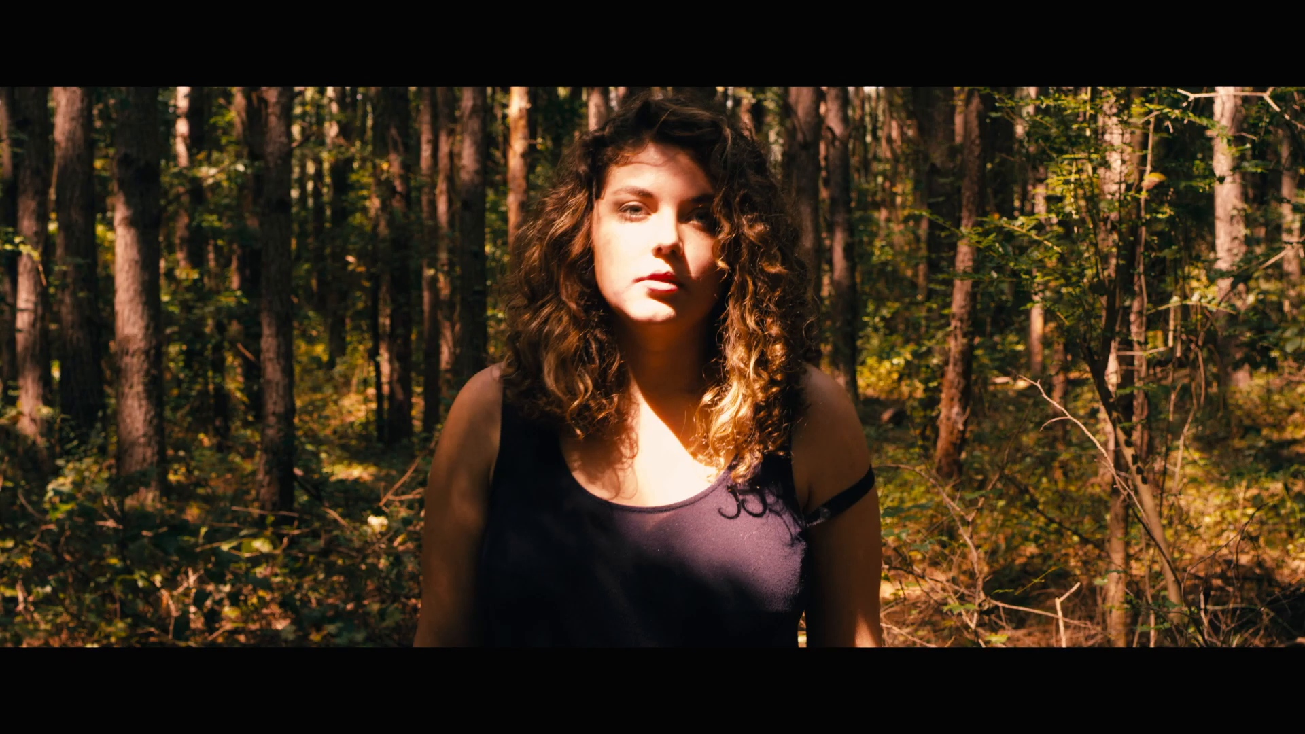
pyautogui.moveTo(412, 593)
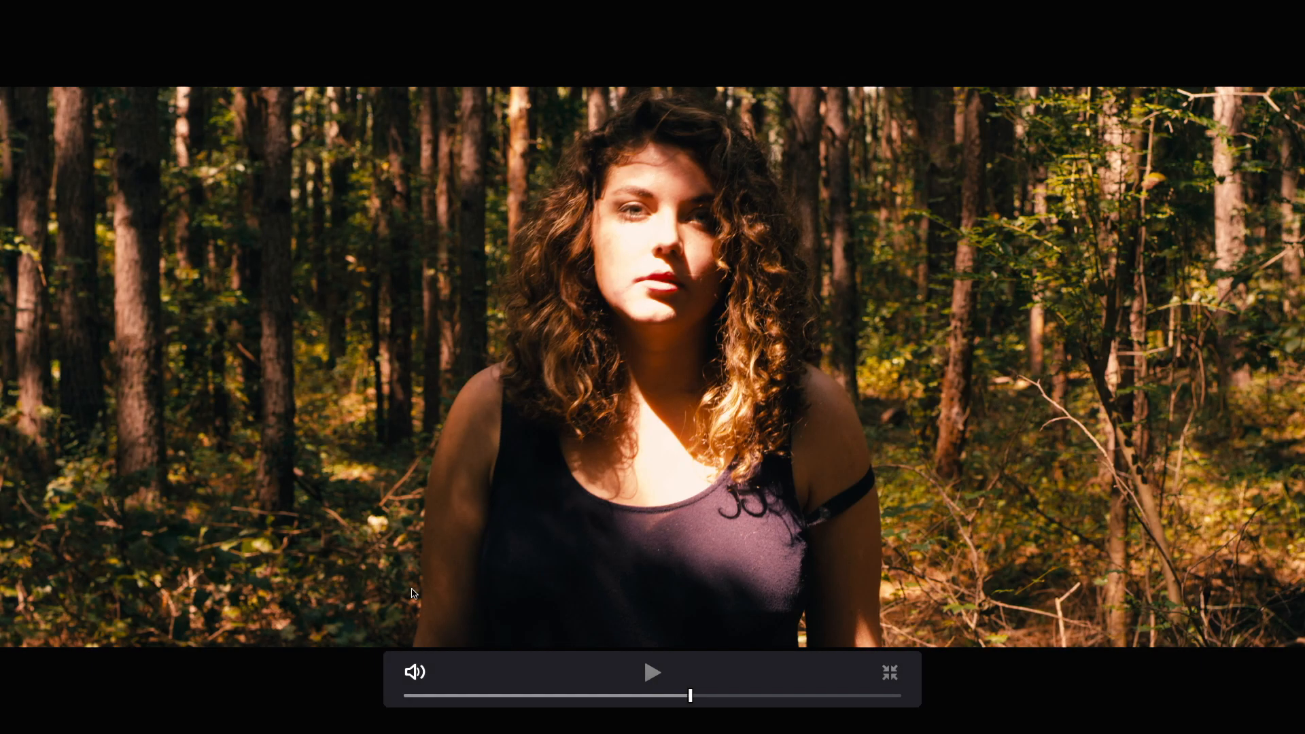
pyautogui.press('space')
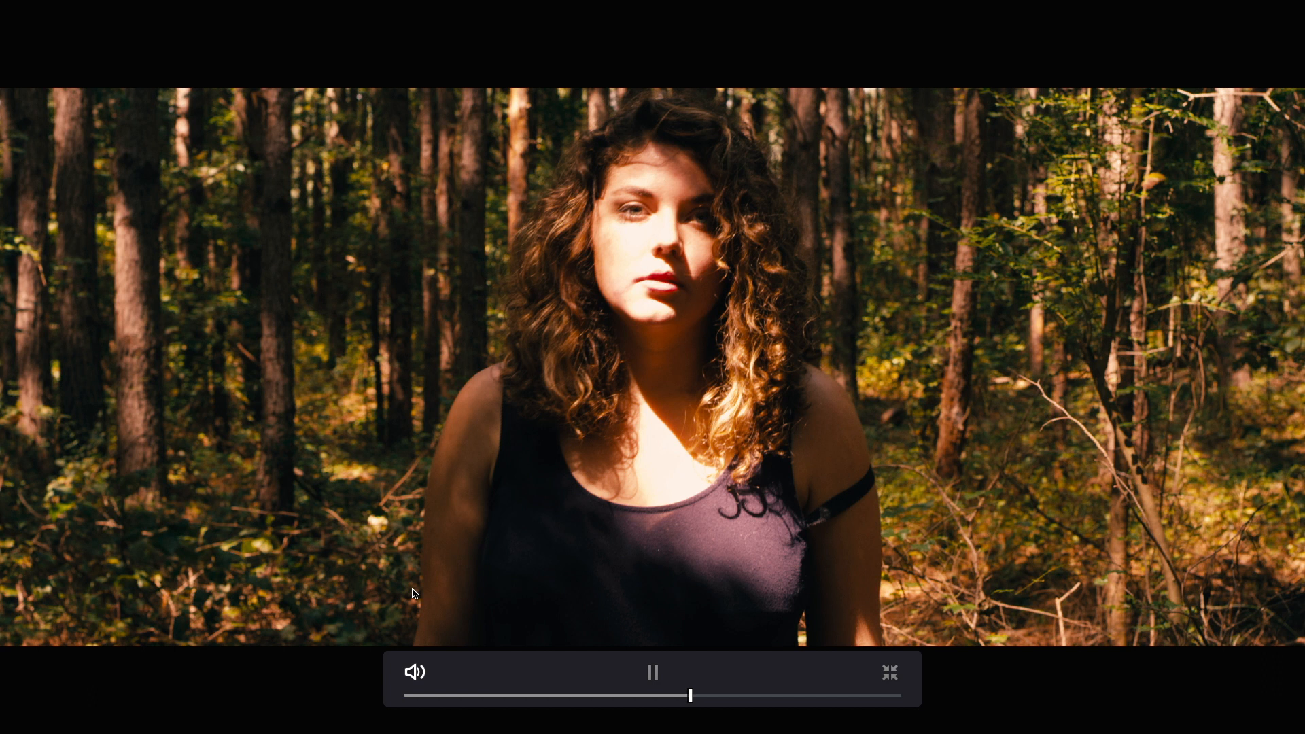
pyautogui.press('space')
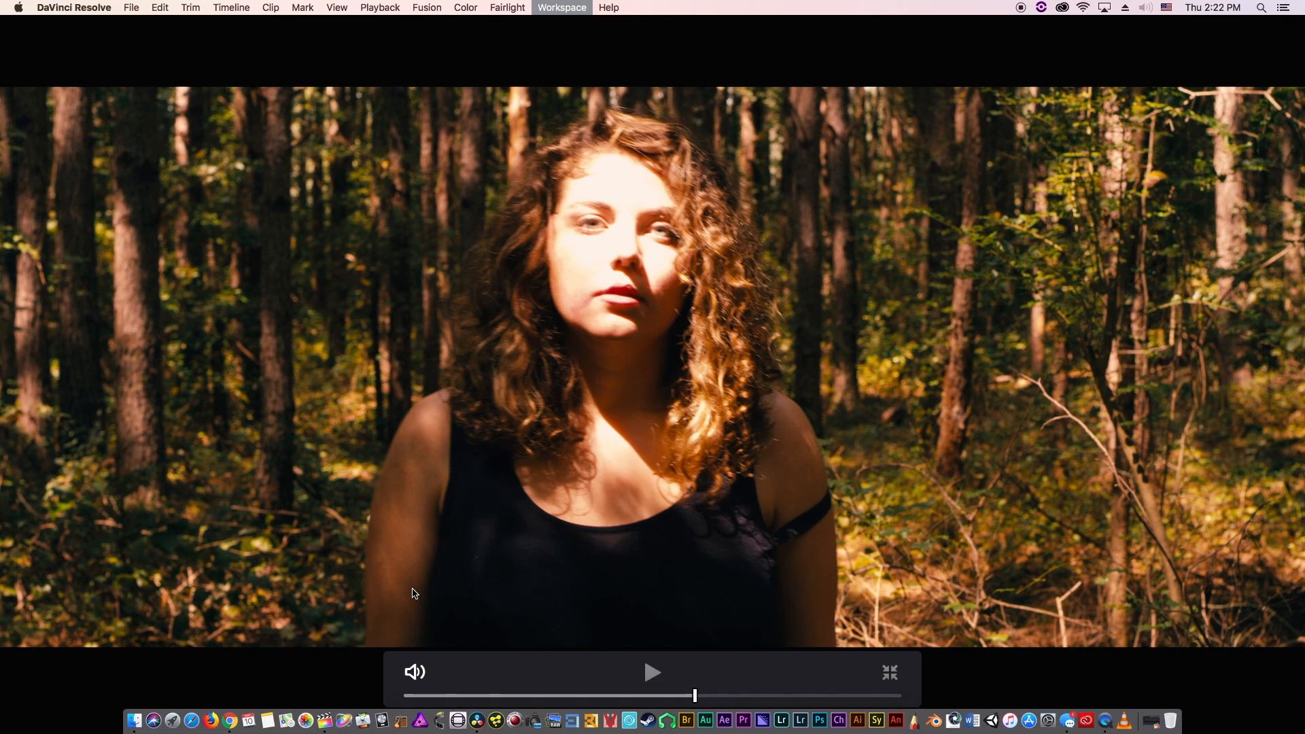
pyautogui.press('Escape')
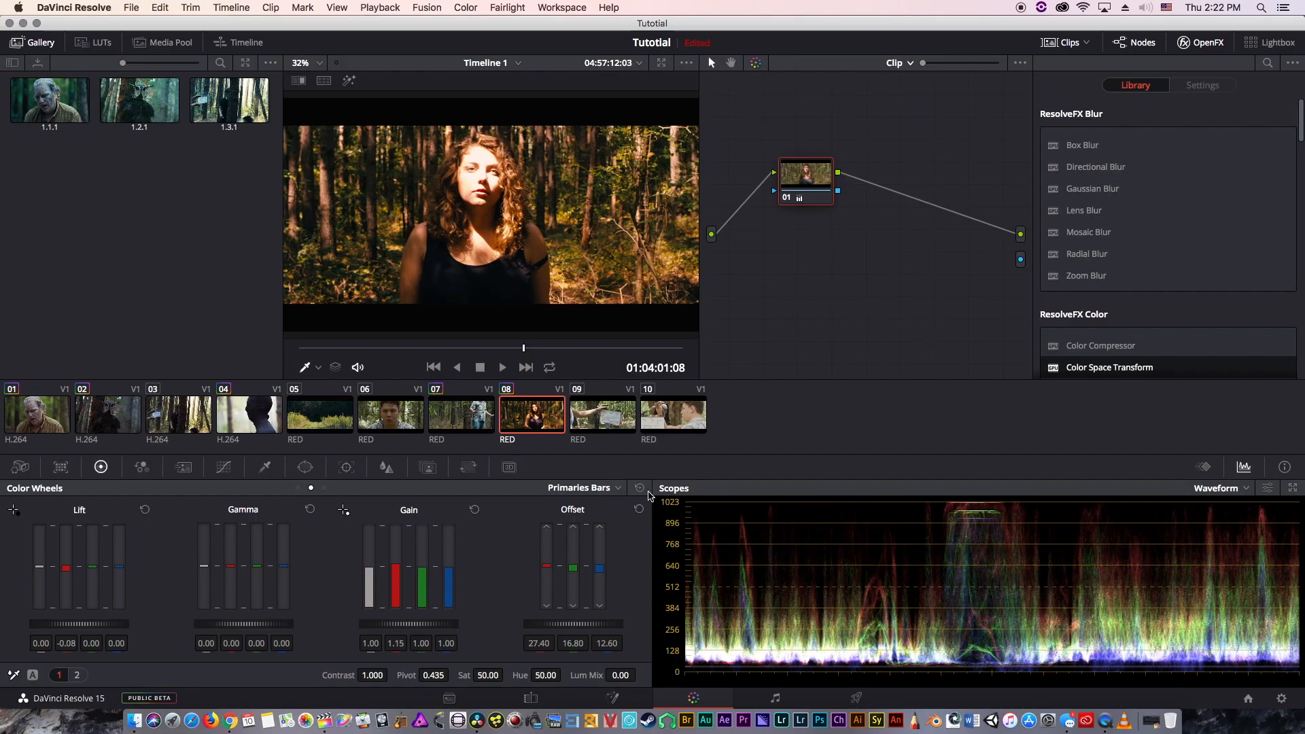
# - Reset all primary corrections on node 01
pyautogui.click(639, 487)
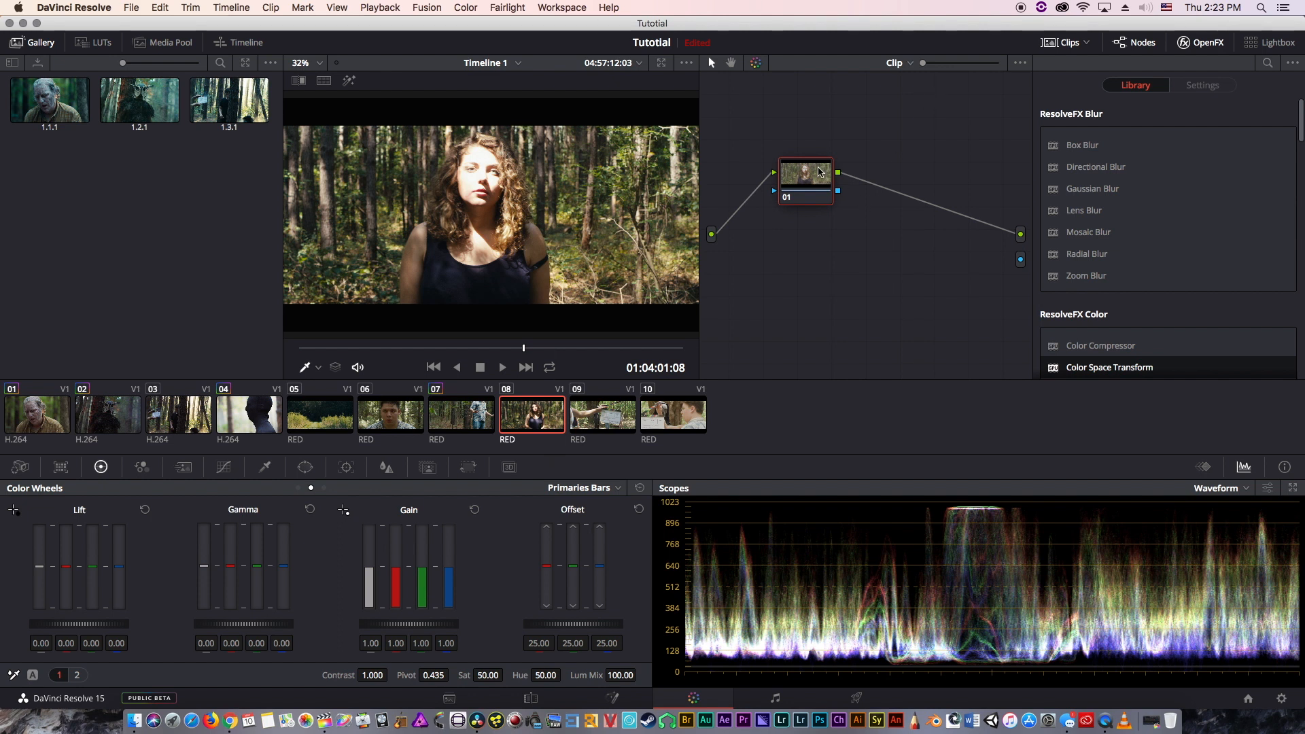
# - Try adding a serial node after node 01 twice, review its node options, and delete it each time
pyautogui.hotkey('alt', 's')
pyautogui.rightClick(895, 182)
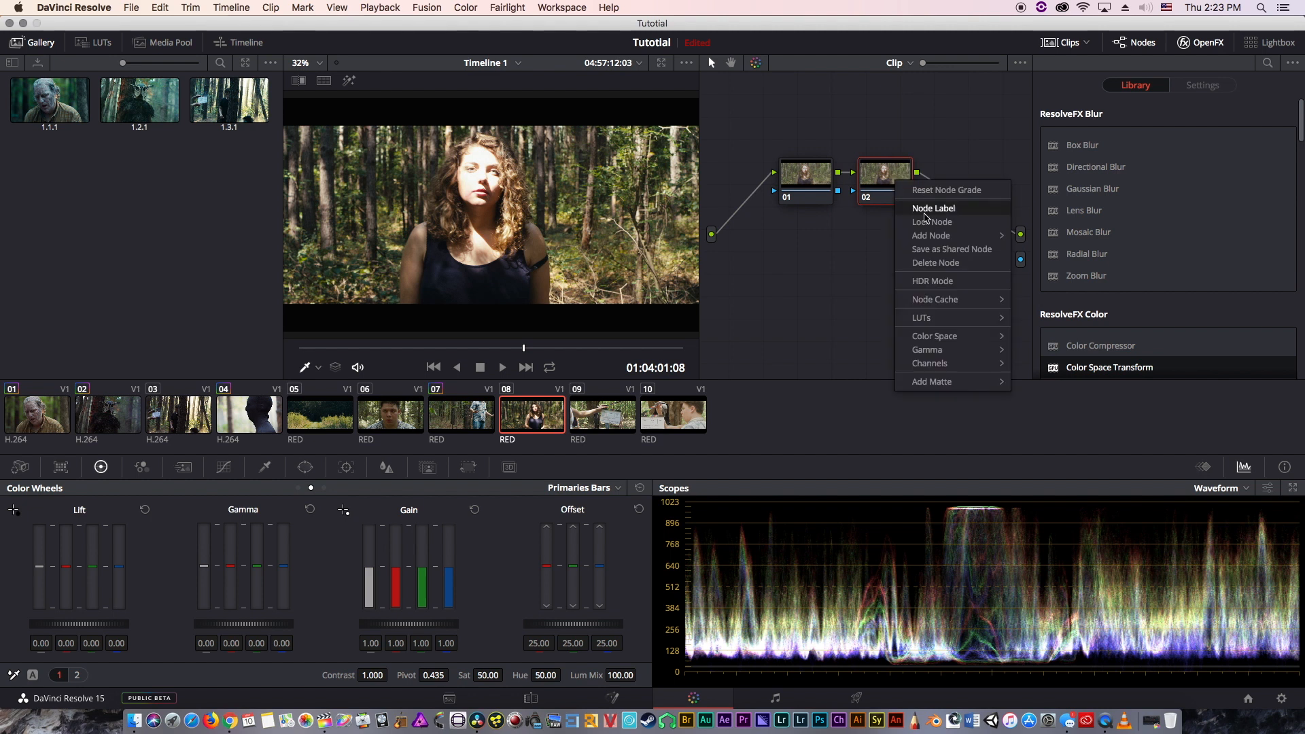
pyautogui.moveTo(955, 305)
pyautogui.click(889, 151)
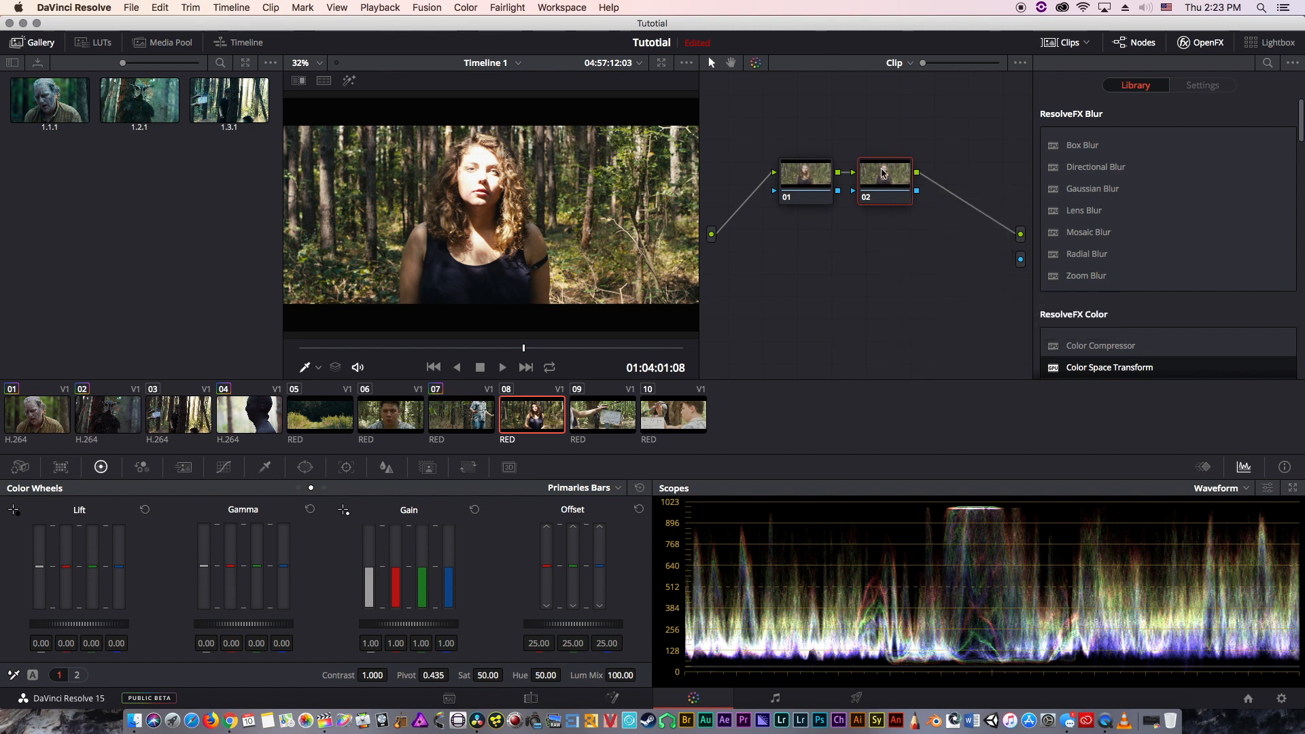
pyautogui.press('Delete')
pyautogui.hotkey('alt', 's')
pyautogui.rightClick(889, 173)
pyautogui.click(886, 177)
pyautogui.press('Delete')
# - Try adding an unconnected Corrector node, place it below the connection line, and delete it
pyautogui.rightClick(895, 162)
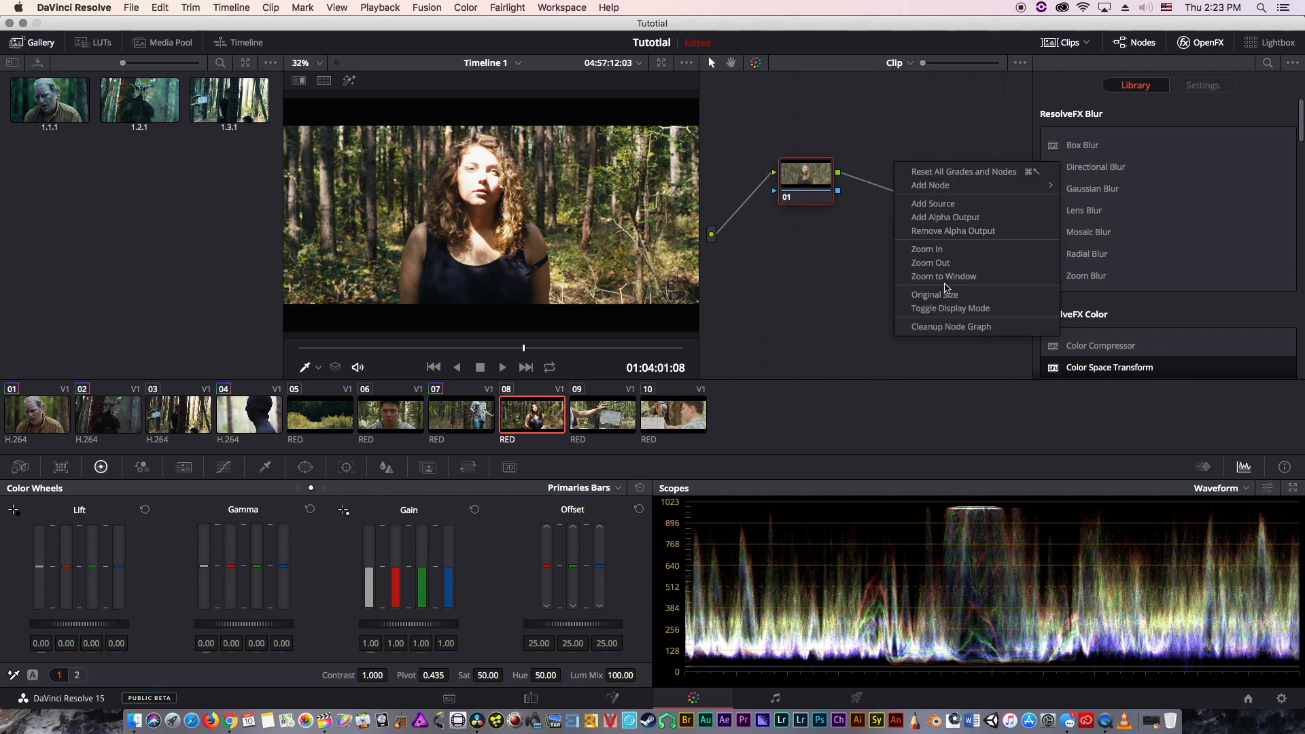
pyautogui.moveTo(952, 185)
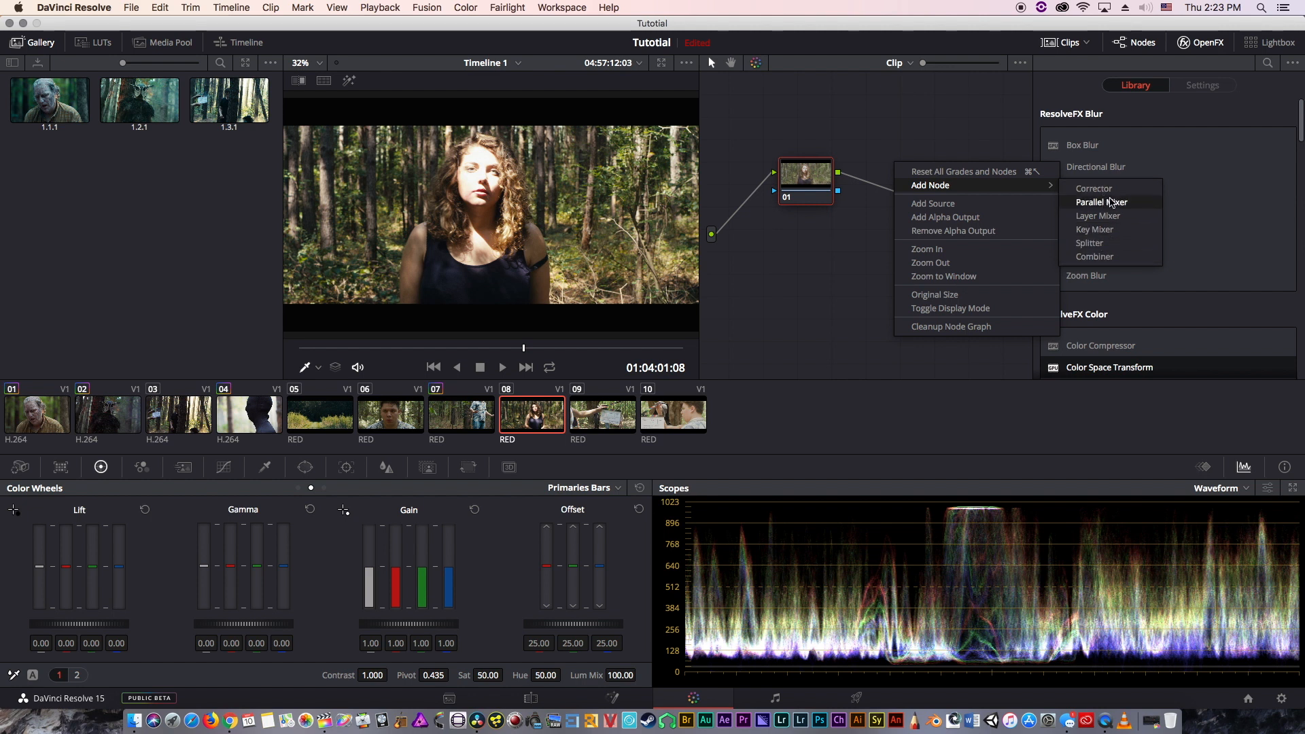
pyautogui.click(1094, 189)
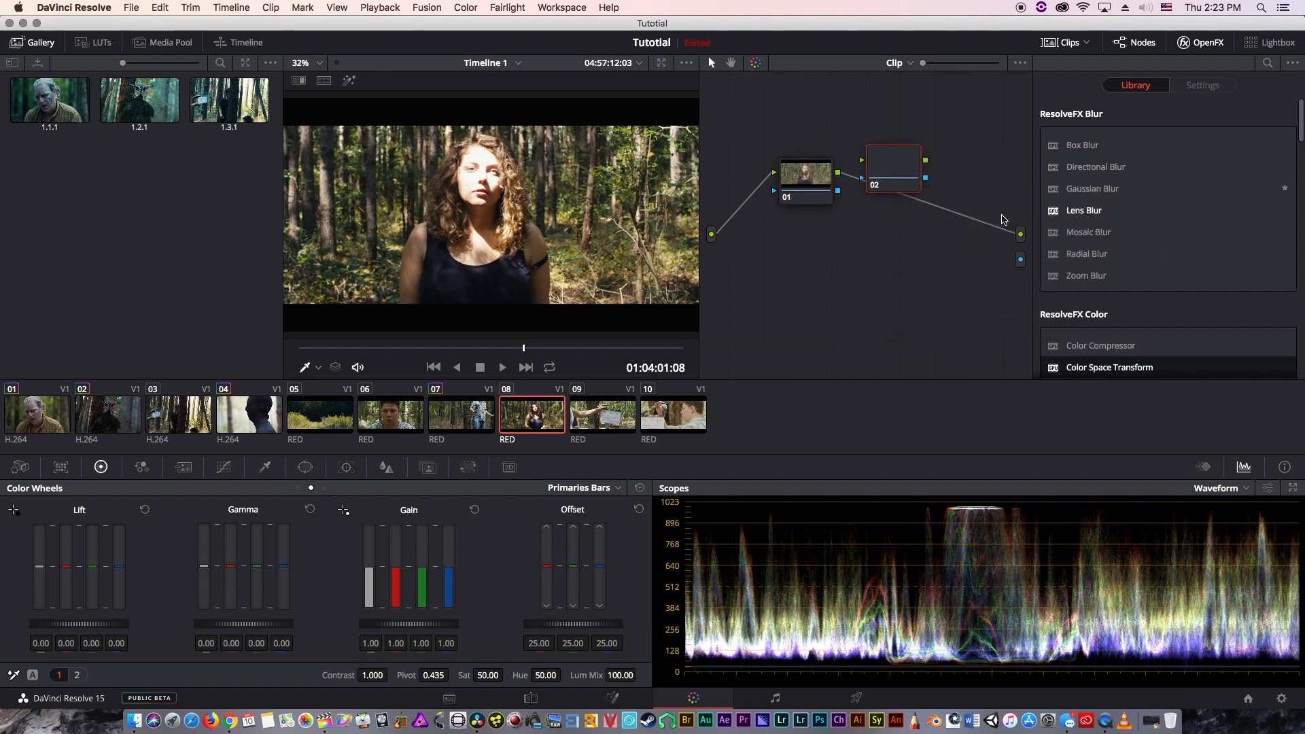
pyautogui.moveTo(903, 186); pyautogui.dragTo(889, 301)
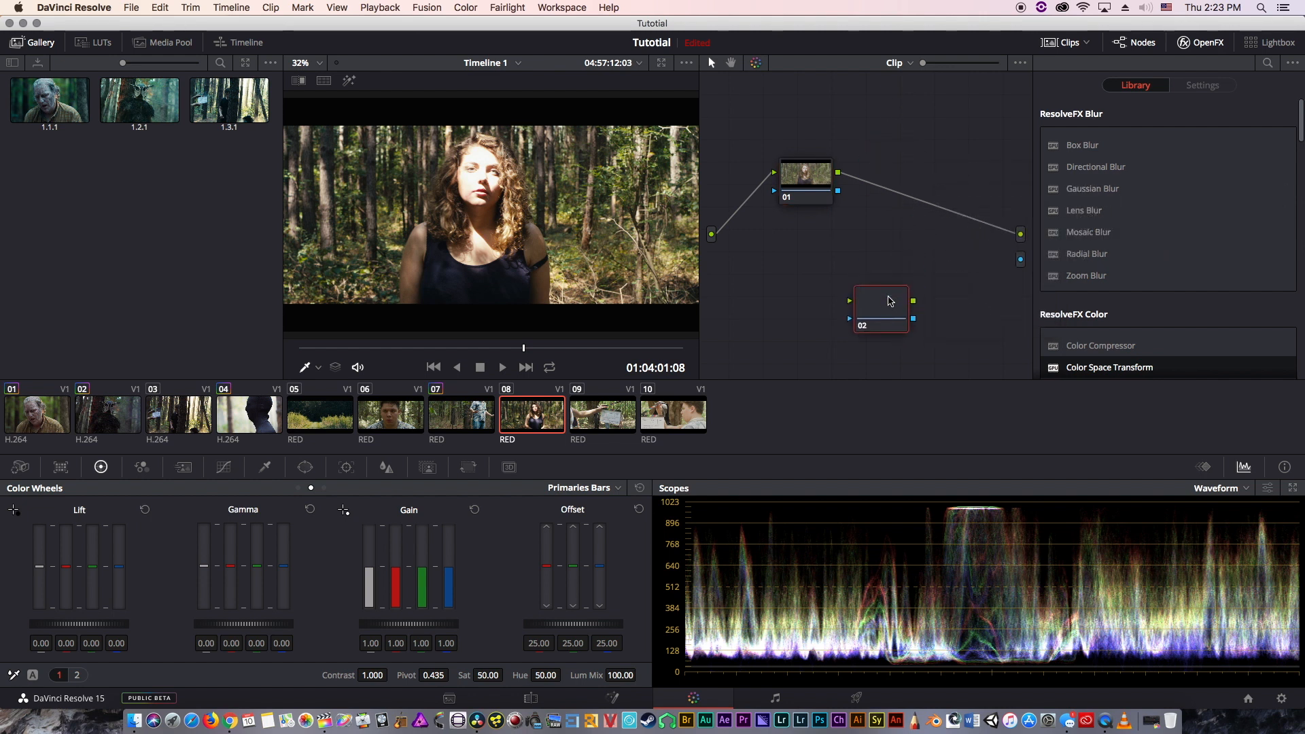
pyautogui.press('Delete')
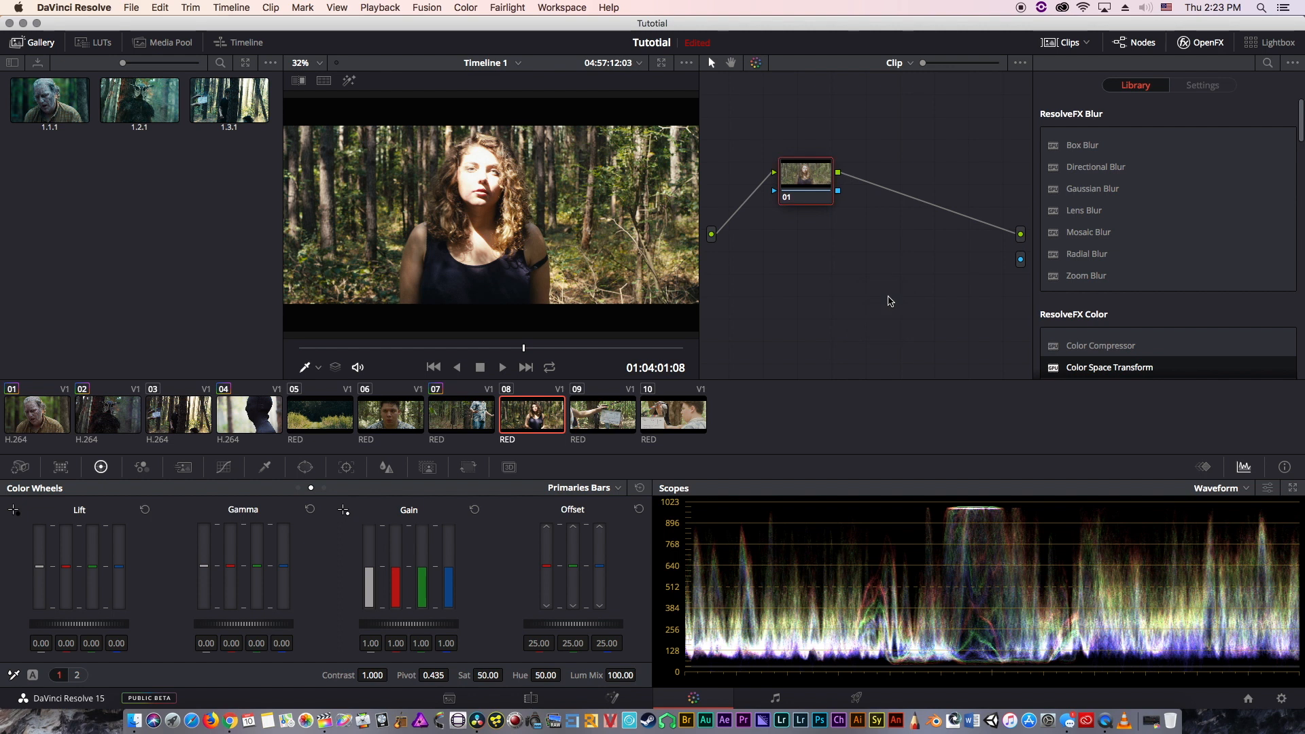